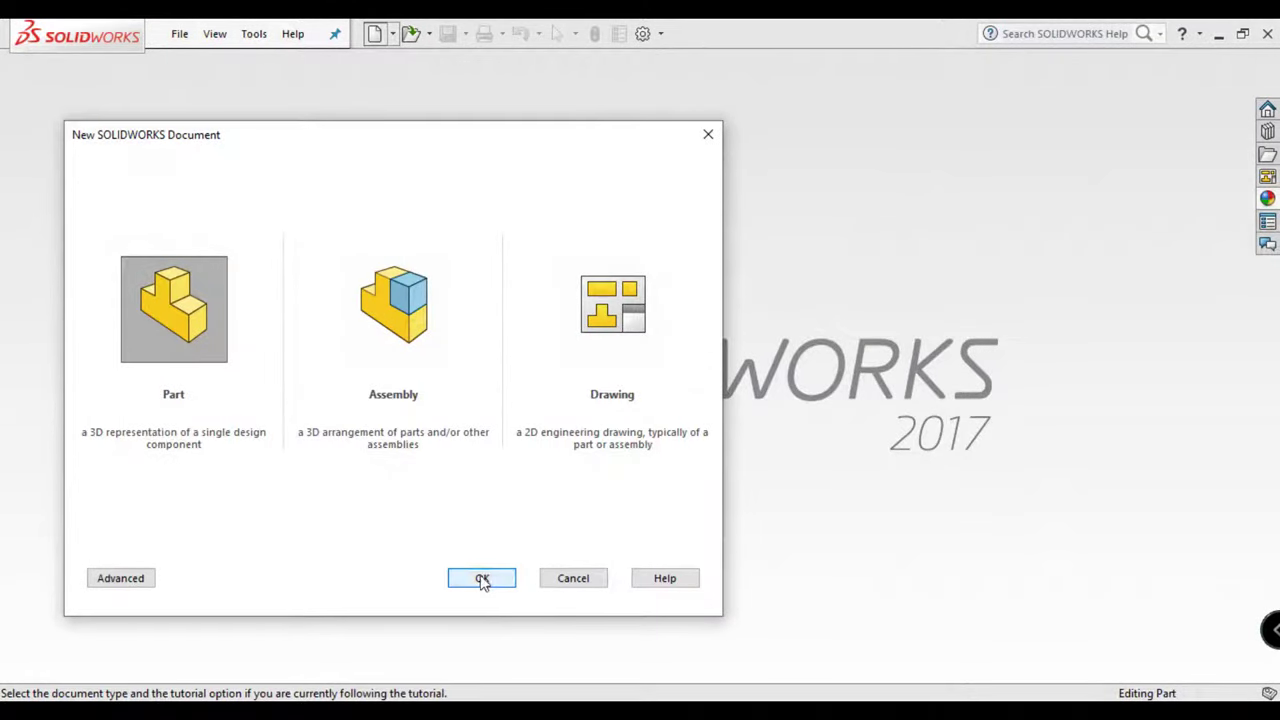
# Create a new part document with the Plain White scene background
pyautogui.click(482, 580)
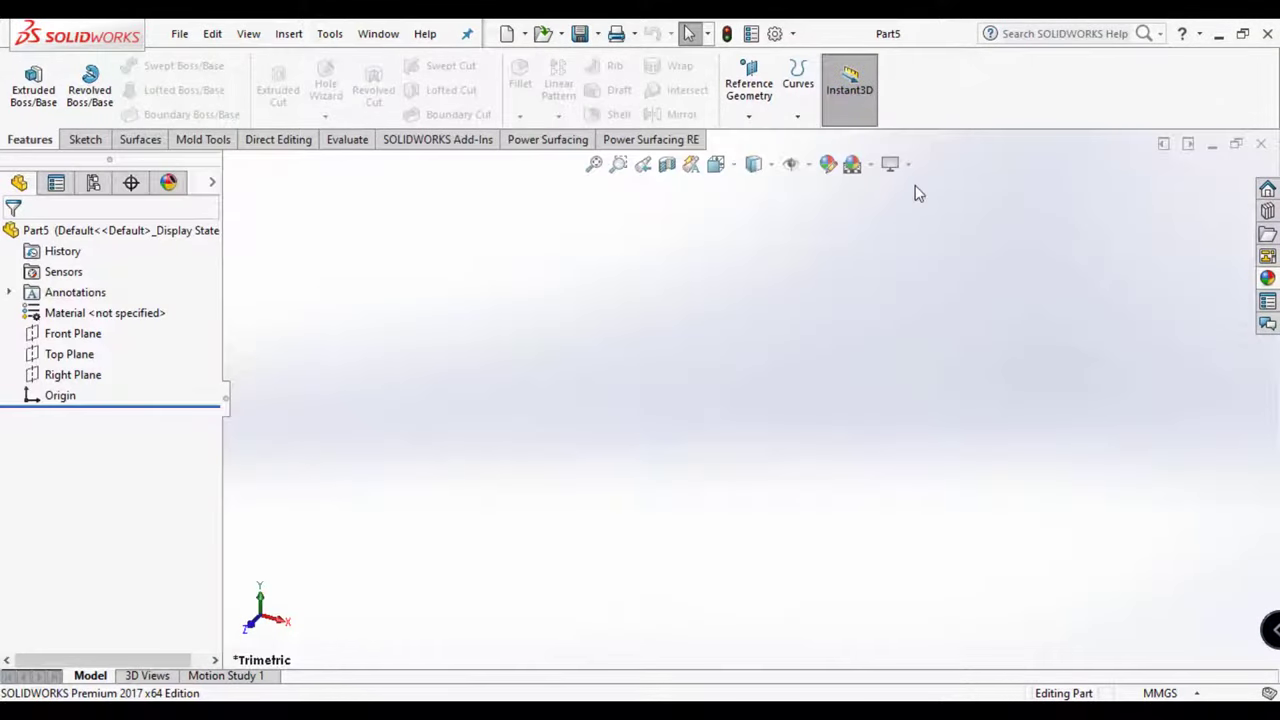
pyautogui.click(871, 165)
pyautogui.click(888, 212)
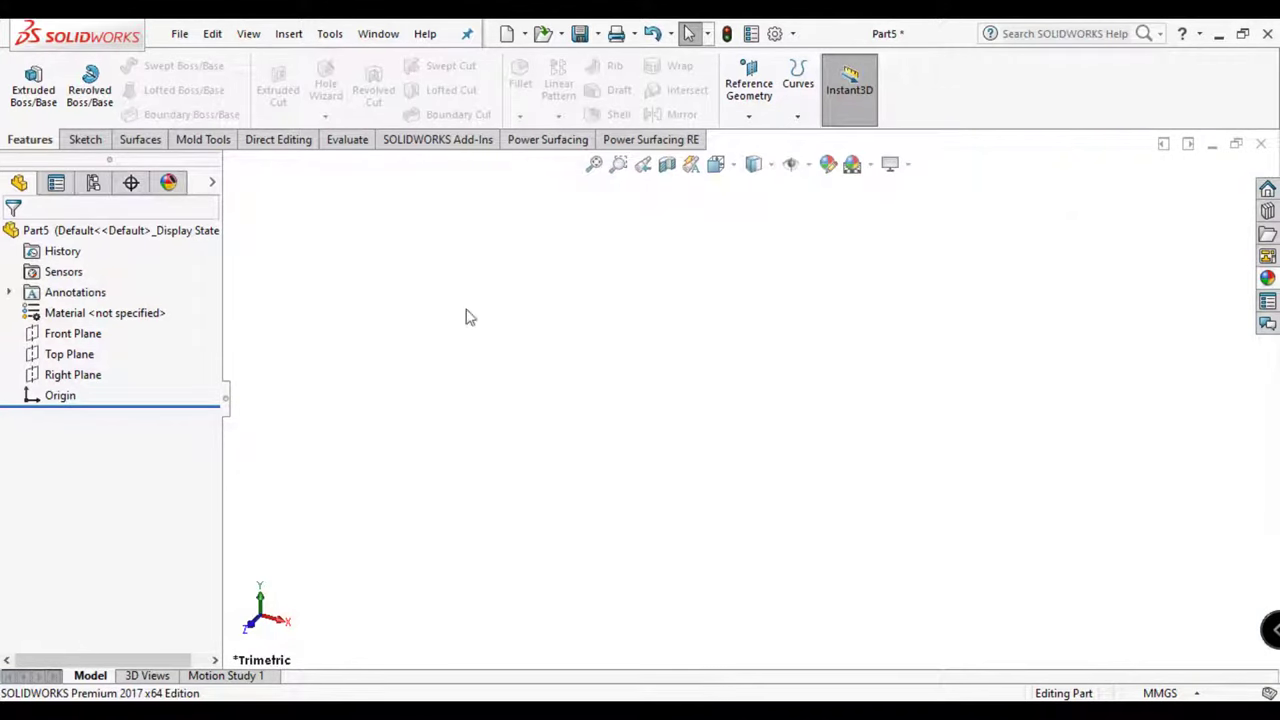
# Insert the POT FLOWER 15 part and place it at the origin
pyautogui.click(296, 34)
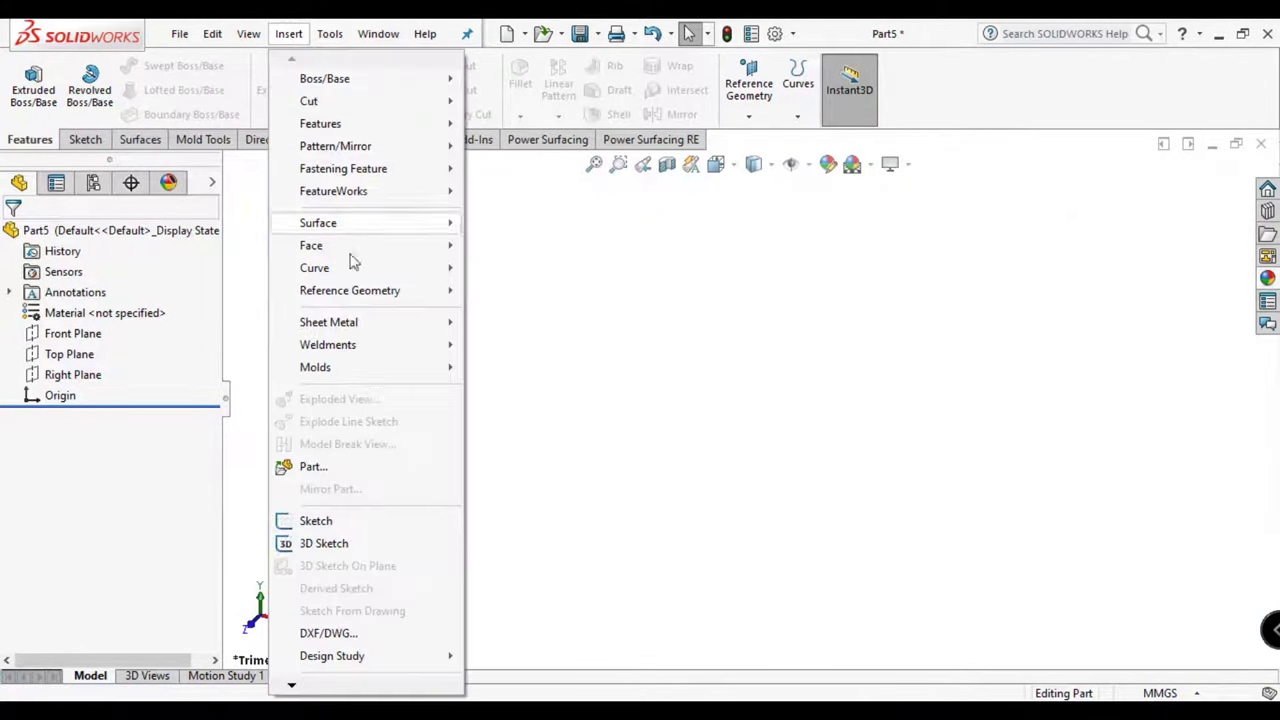
pyautogui.click(358, 468)
pyautogui.click(505, 176)
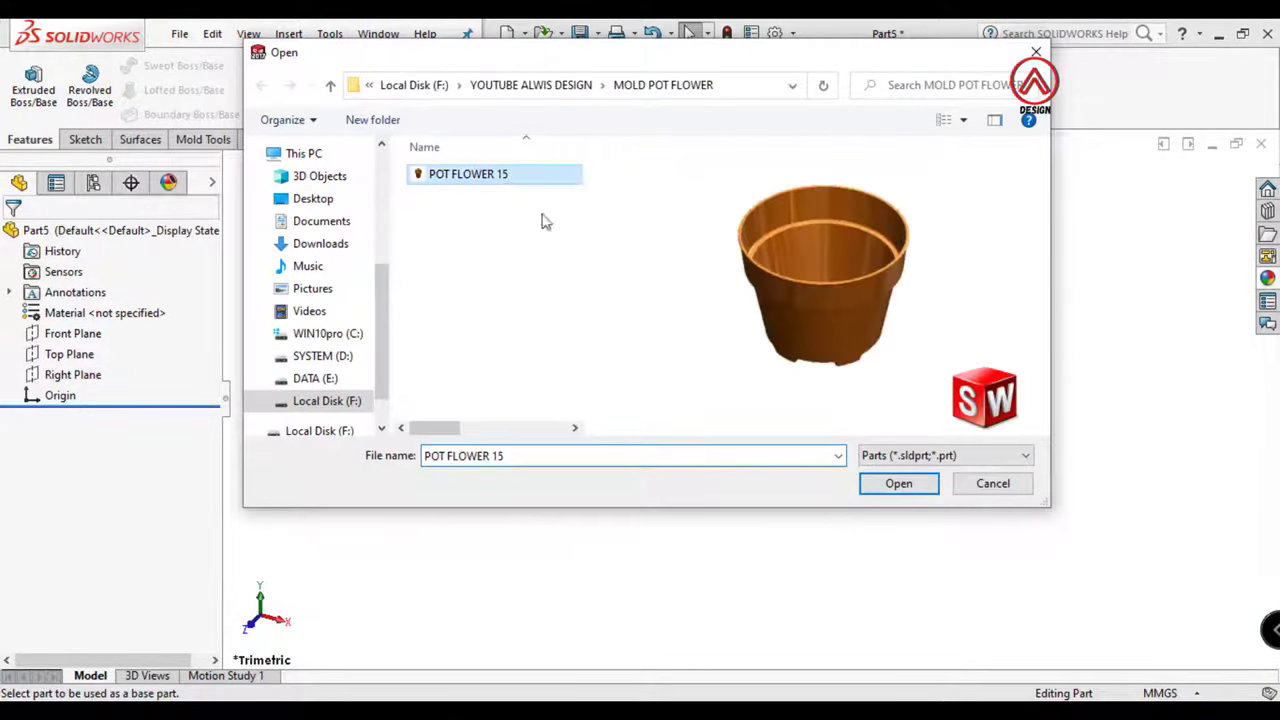
pyautogui.click(876, 485)
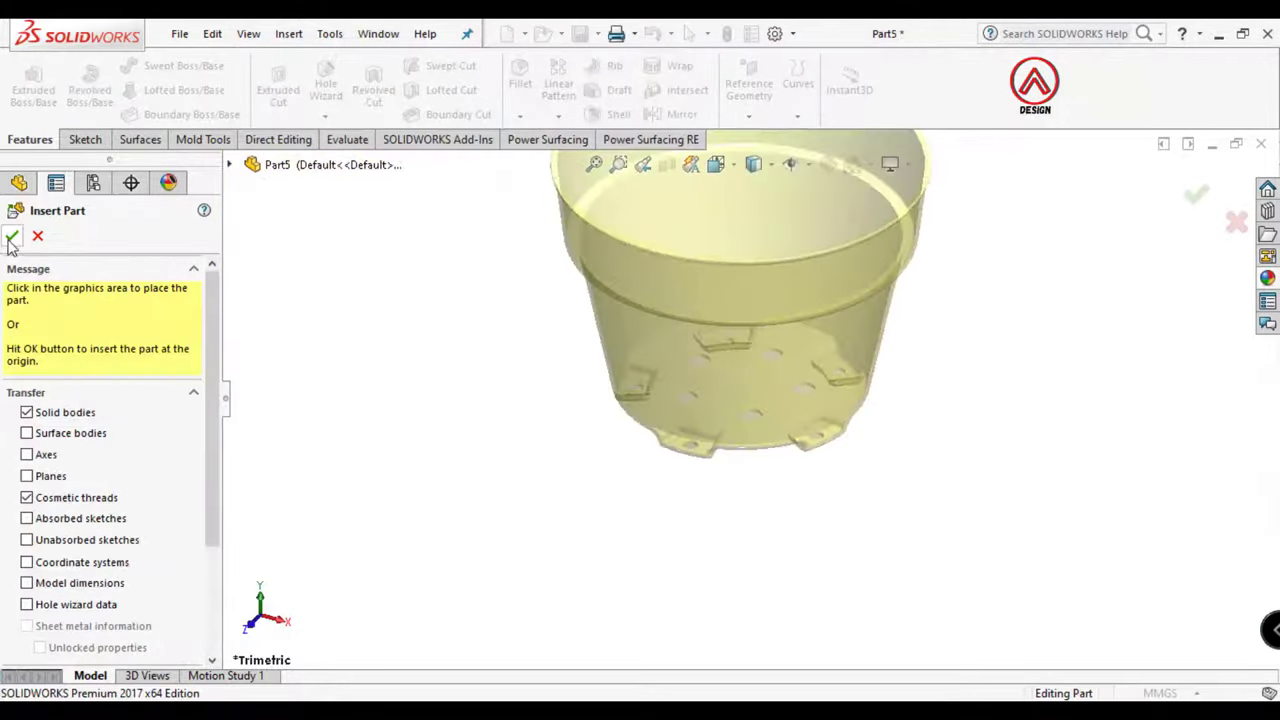
pyautogui.click(12, 236)
pyautogui.click(12, 240)
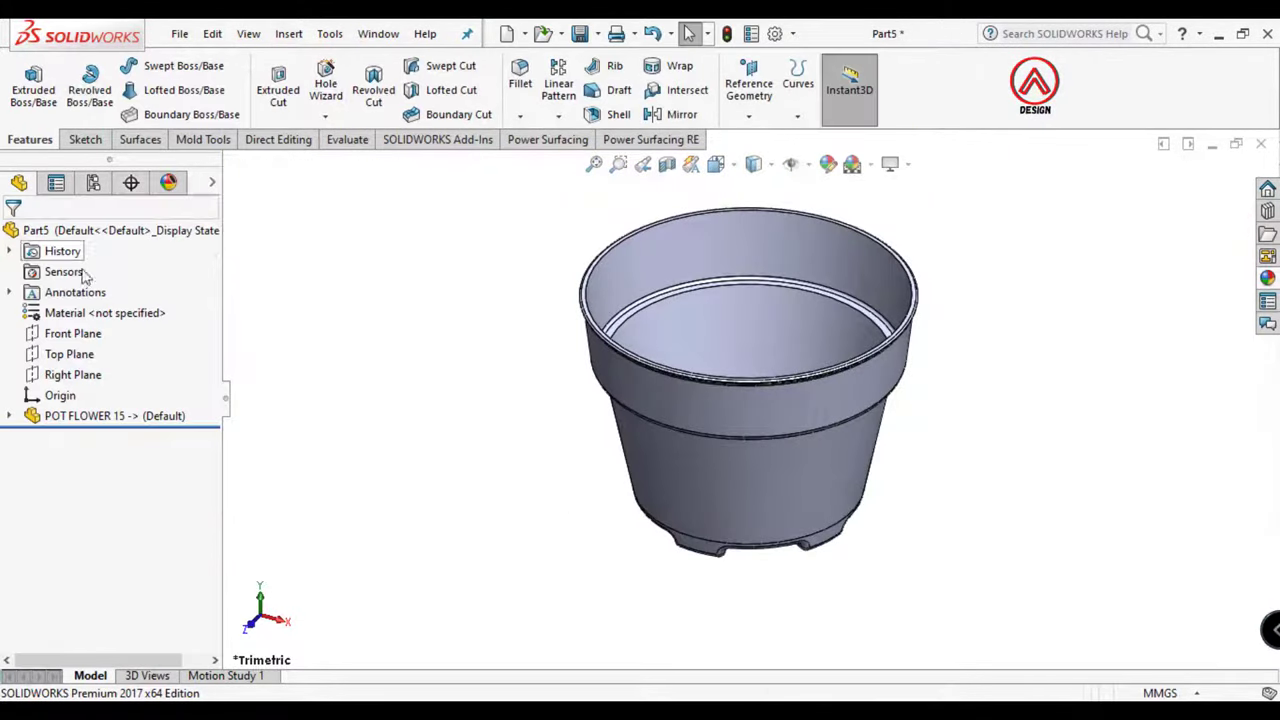
# Rotate the pot body 180° about the X axis with Move/Copy Body
pyautogui.click(288, 34)
pyautogui.moveTo(320, 123)
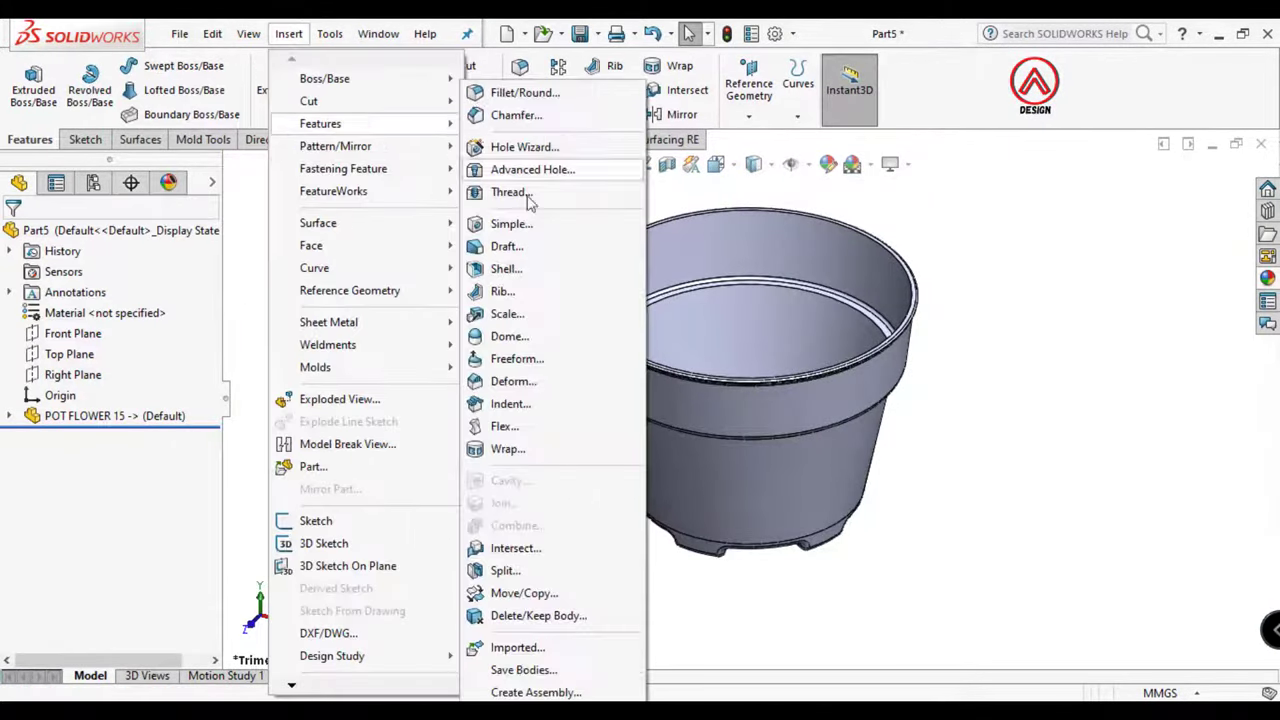
pyautogui.click(515, 592)
pyautogui.click(755, 440)
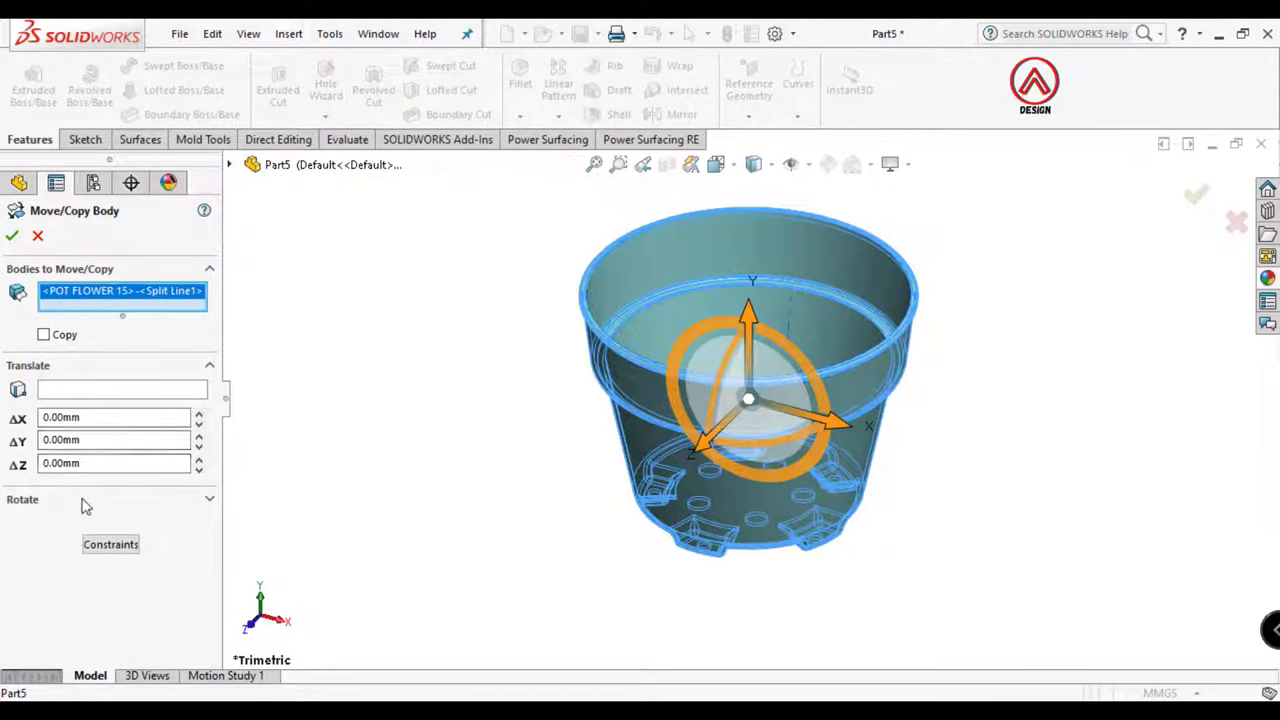
pyautogui.click(82, 499)
pyautogui.click(109, 527)
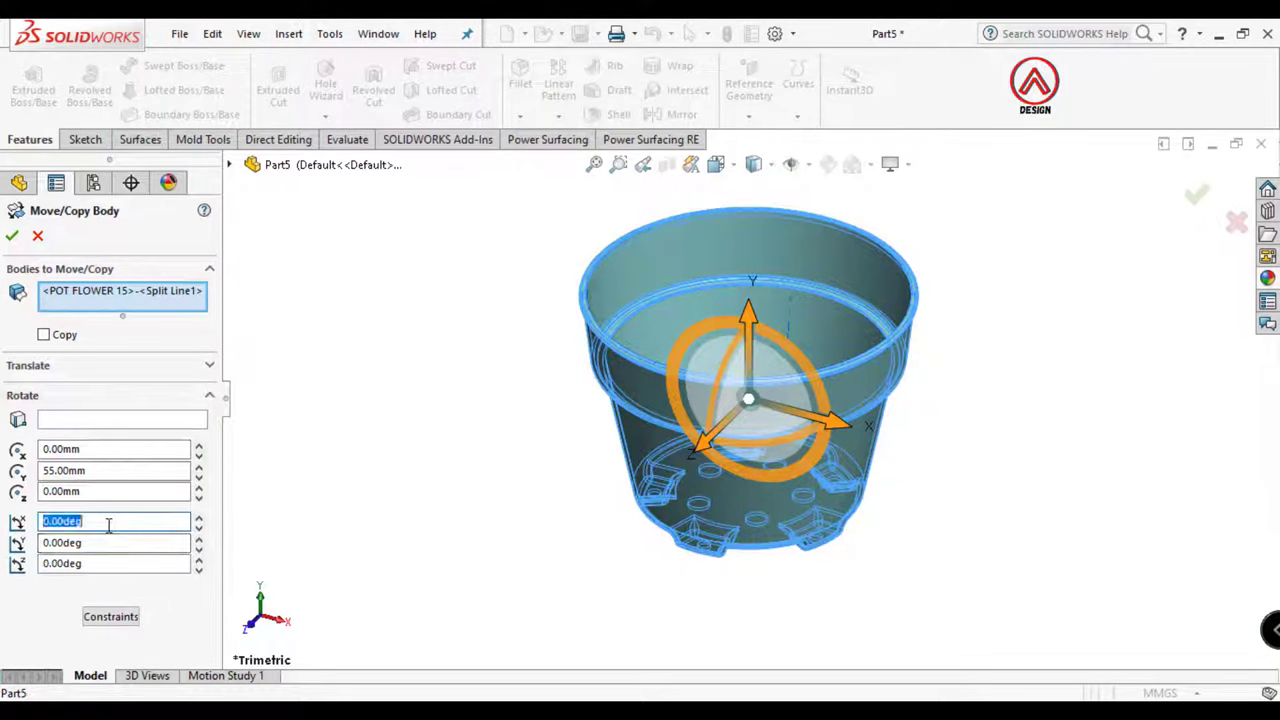
pyautogui.write('180')
pyautogui.press('Return')
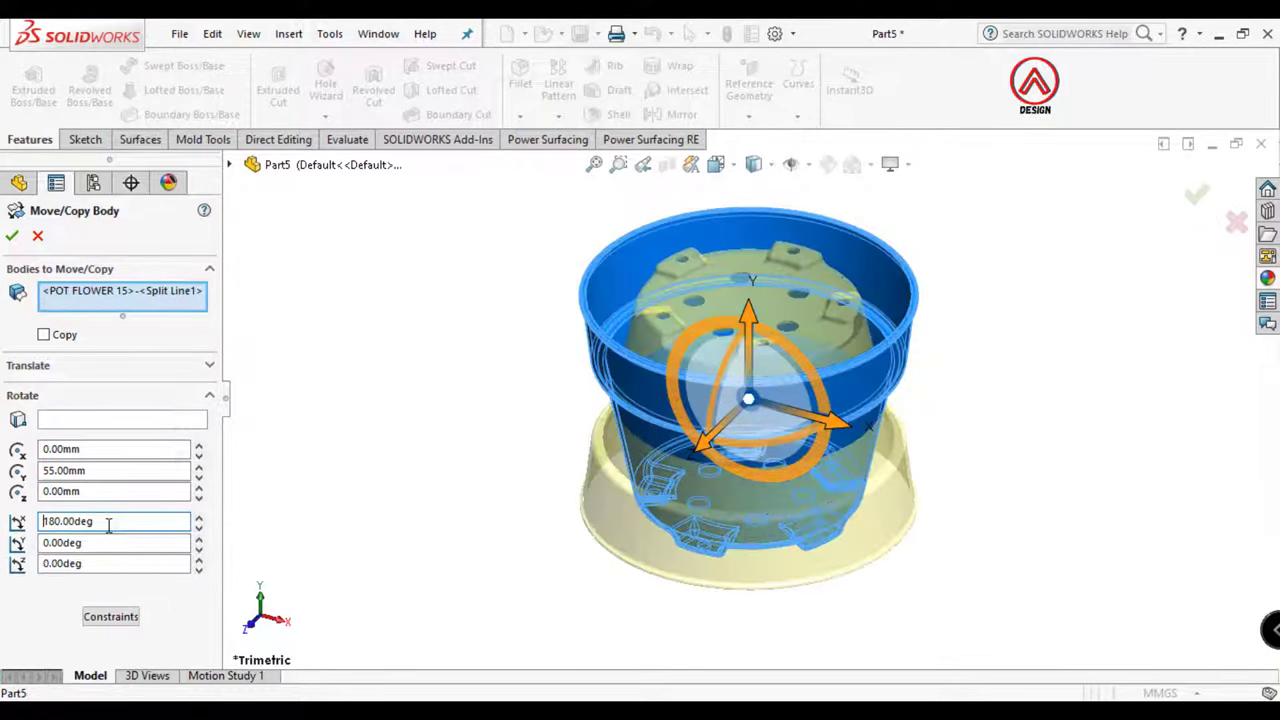
pyautogui.click(12, 237)
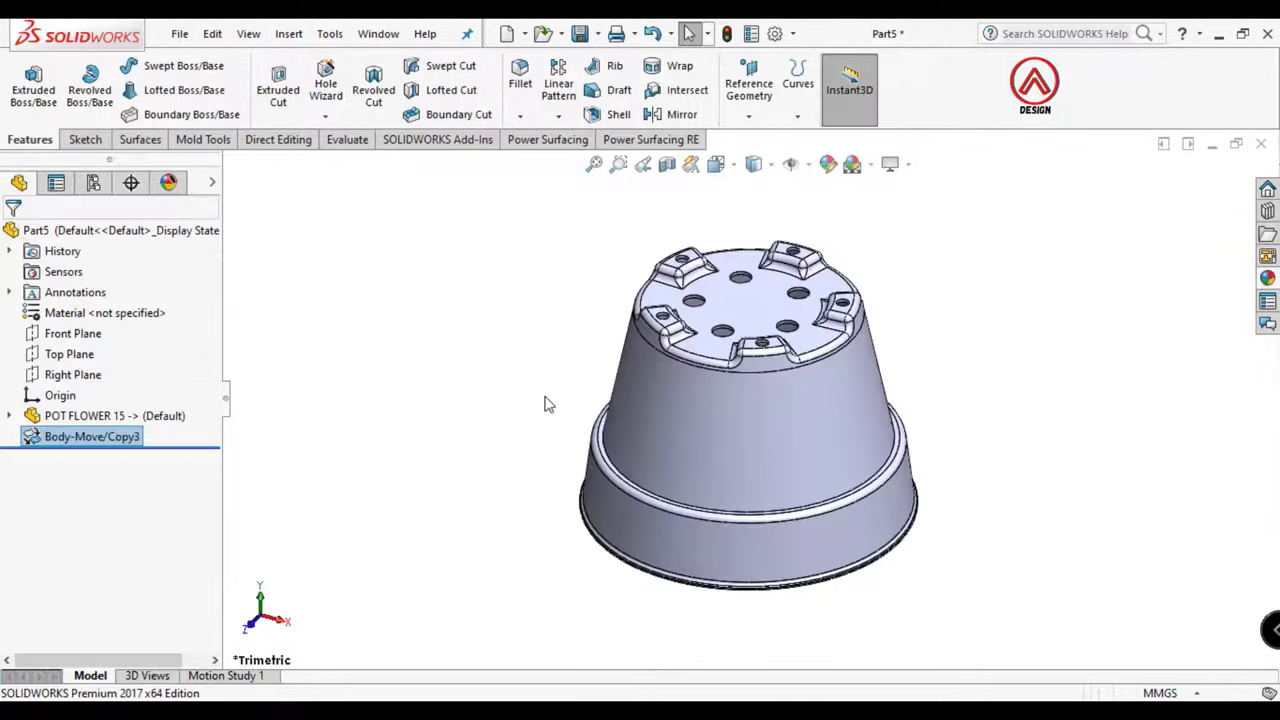
# Clear the selection and check the flipped pot in Front and isometric views
pyautogui.click(527, 407)
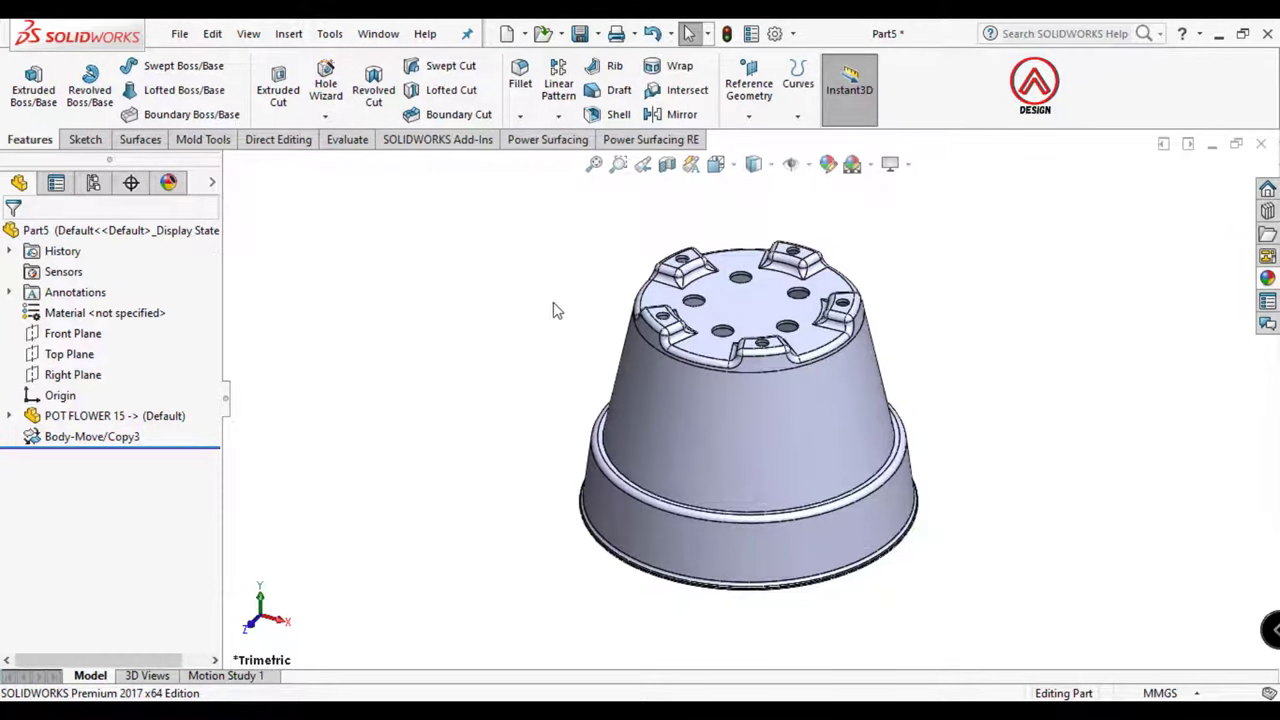
pyautogui.click(716, 163)
pyautogui.click(746, 244)
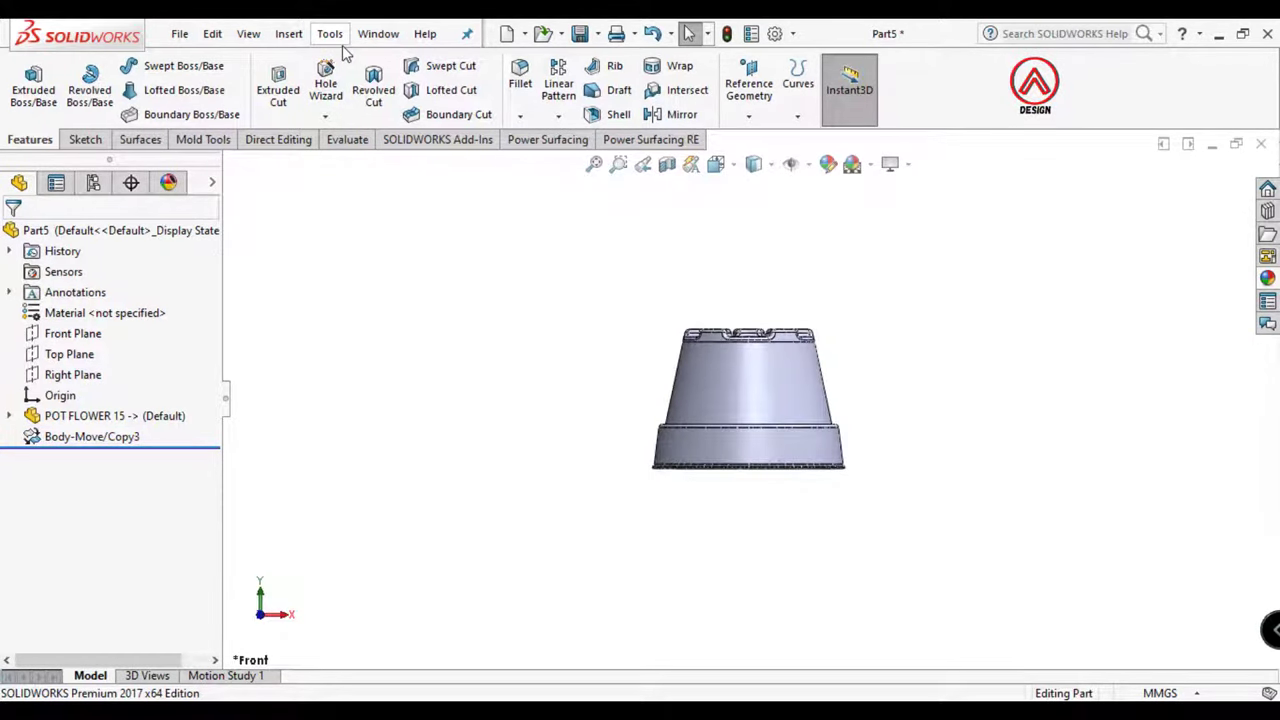
pyautogui.hotkey('ctrl', '7')
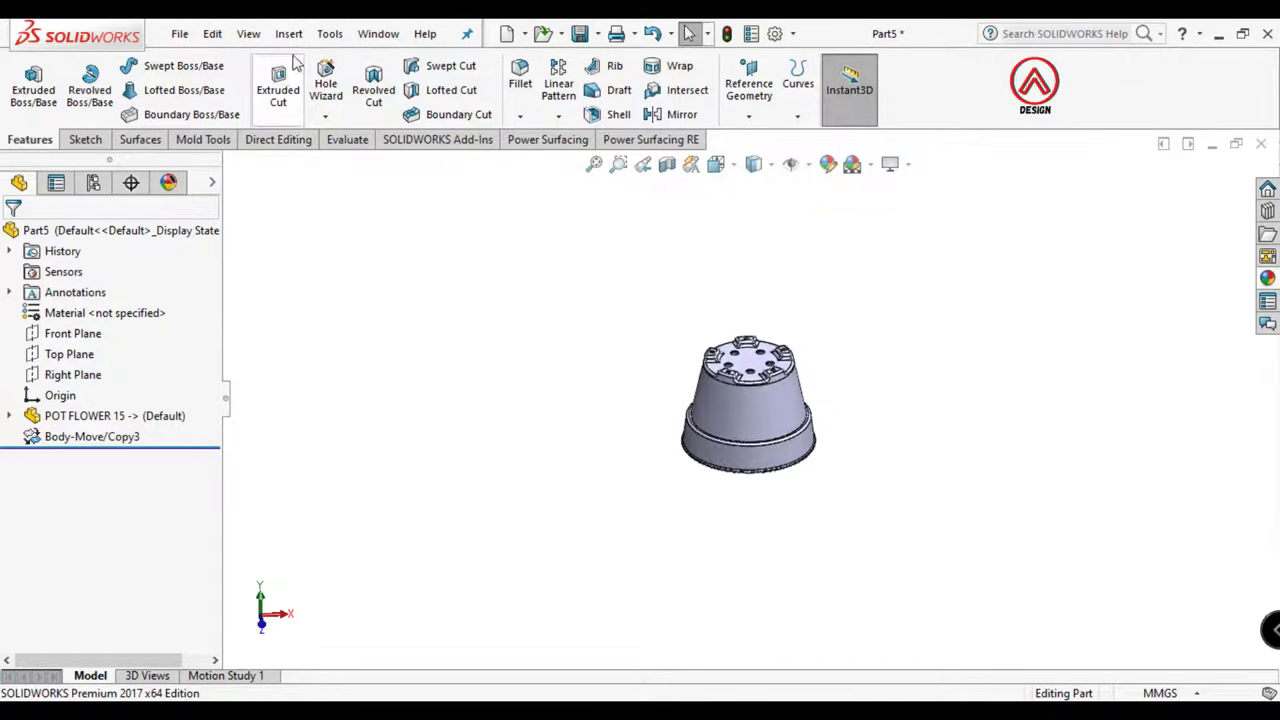
# Scale the pot uniformly by 1.015 about the Origin
pyautogui.click(289, 33)
pyautogui.moveTo(320, 123)
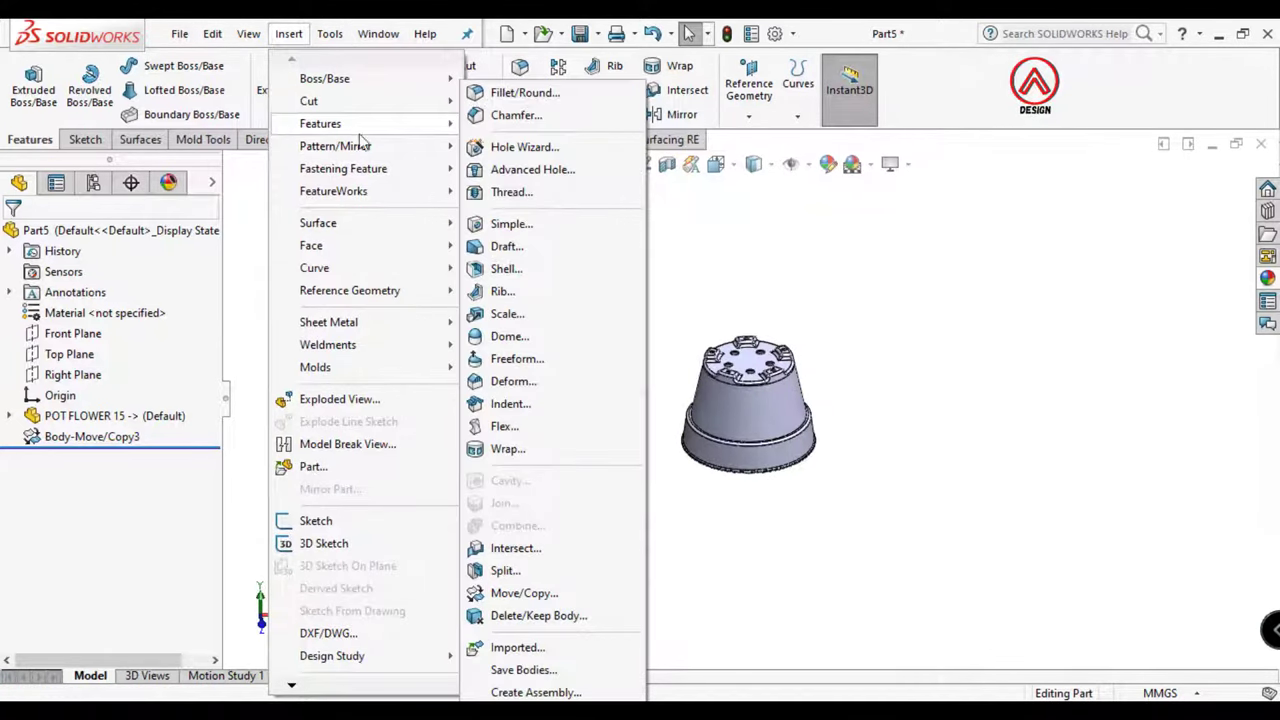
pyautogui.click(507, 313)
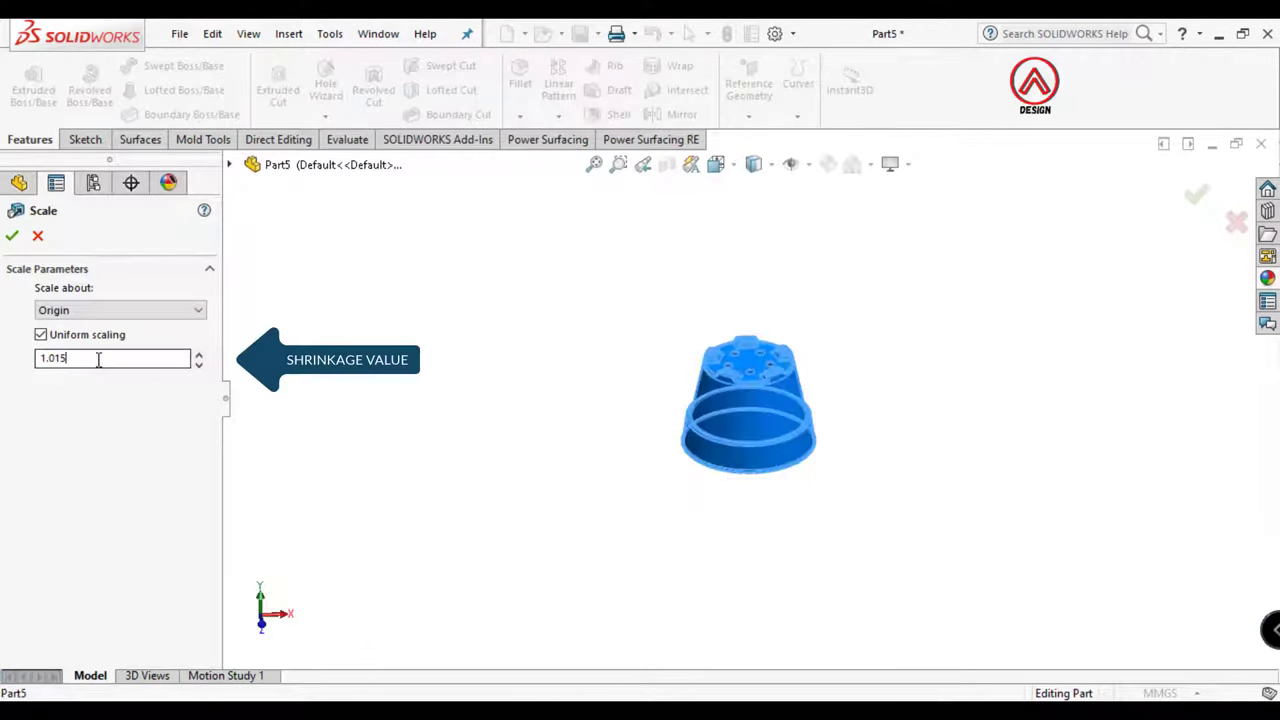
pyautogui.click(102, 311)
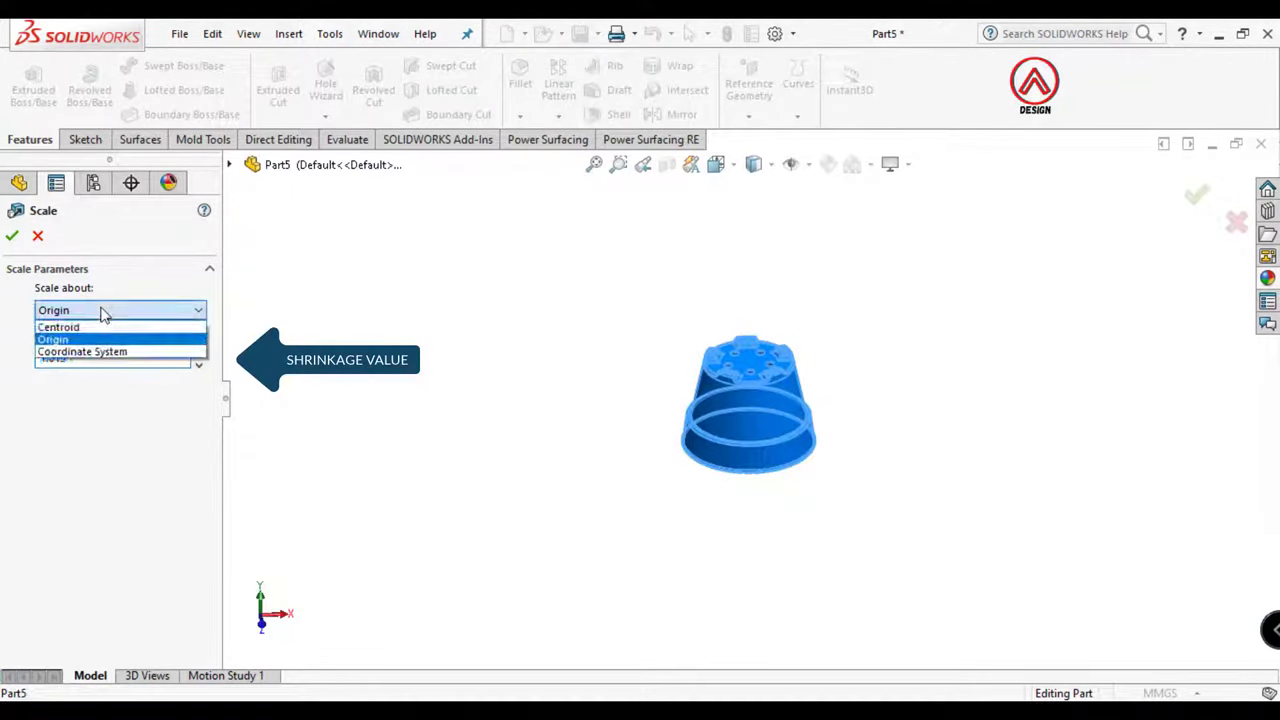
pyautogui.click(100, 340)
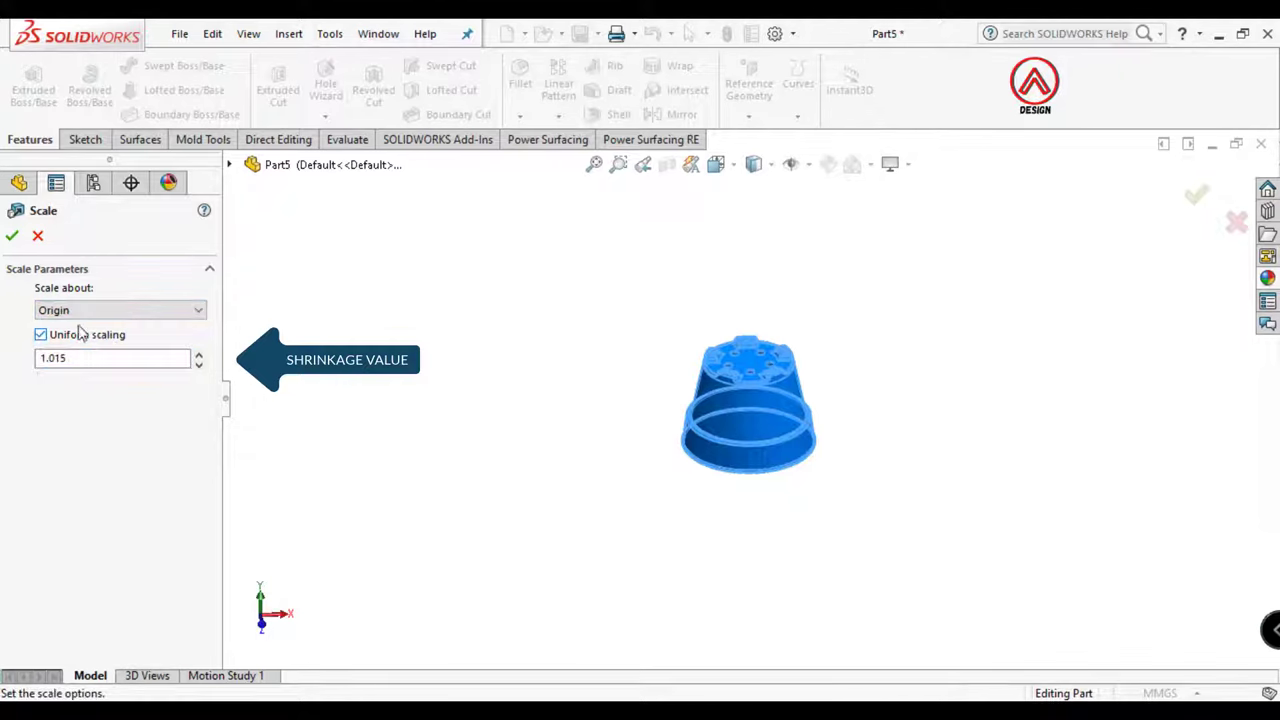
pyautogui.click(13, 236)
pyautogui.press('f')
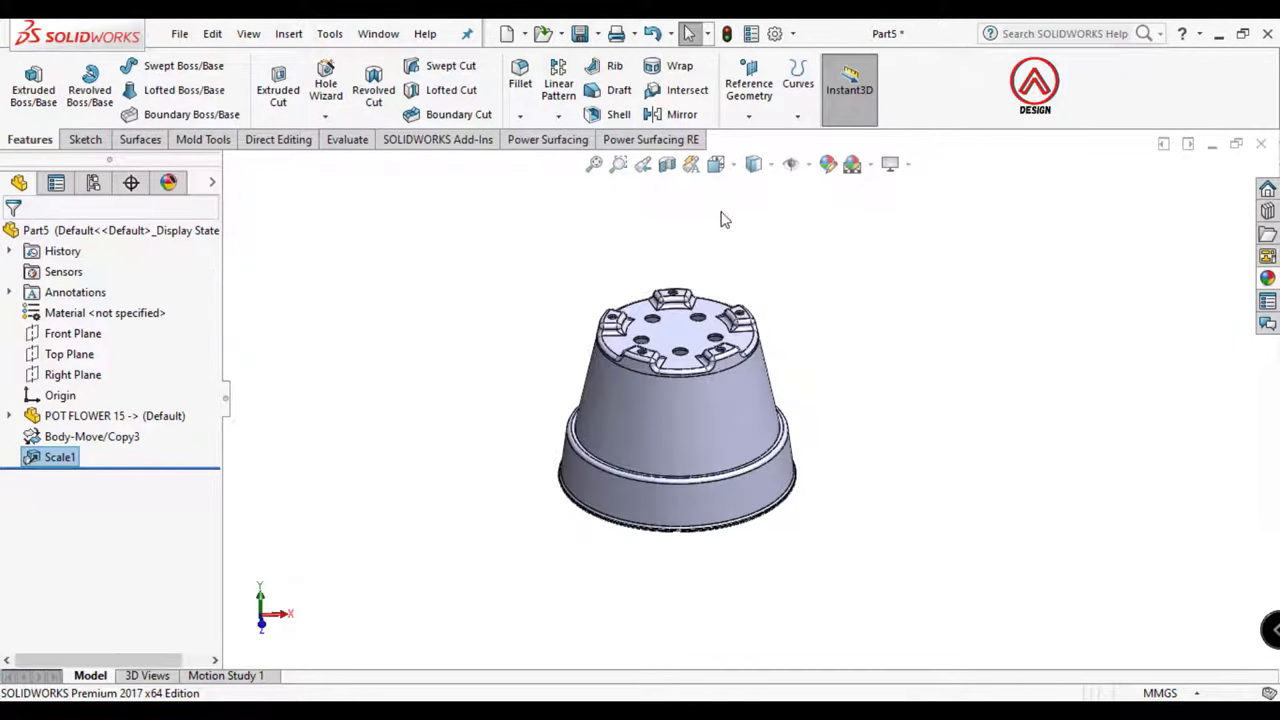
# Switch to Top view, fit the pot, and check the Top Plane
pyautogui.click(716, 164)
pyautogui.click(755, 224)
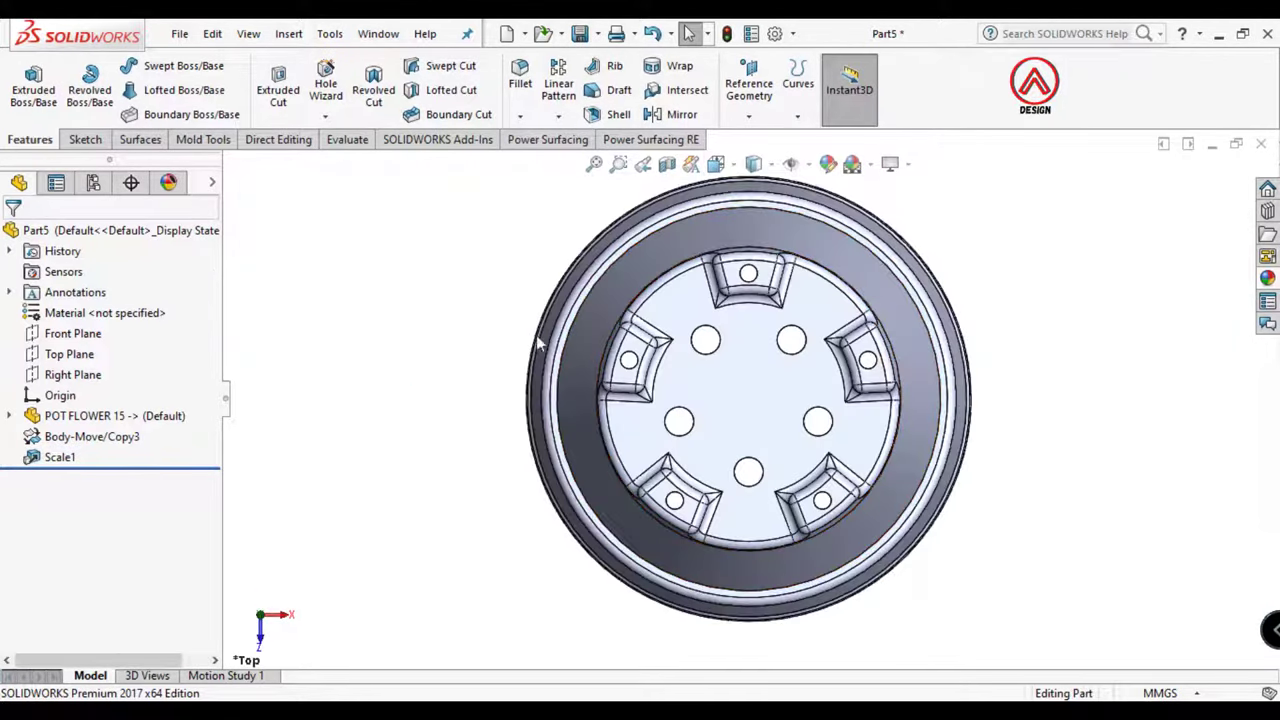
pyautogui.press('z')
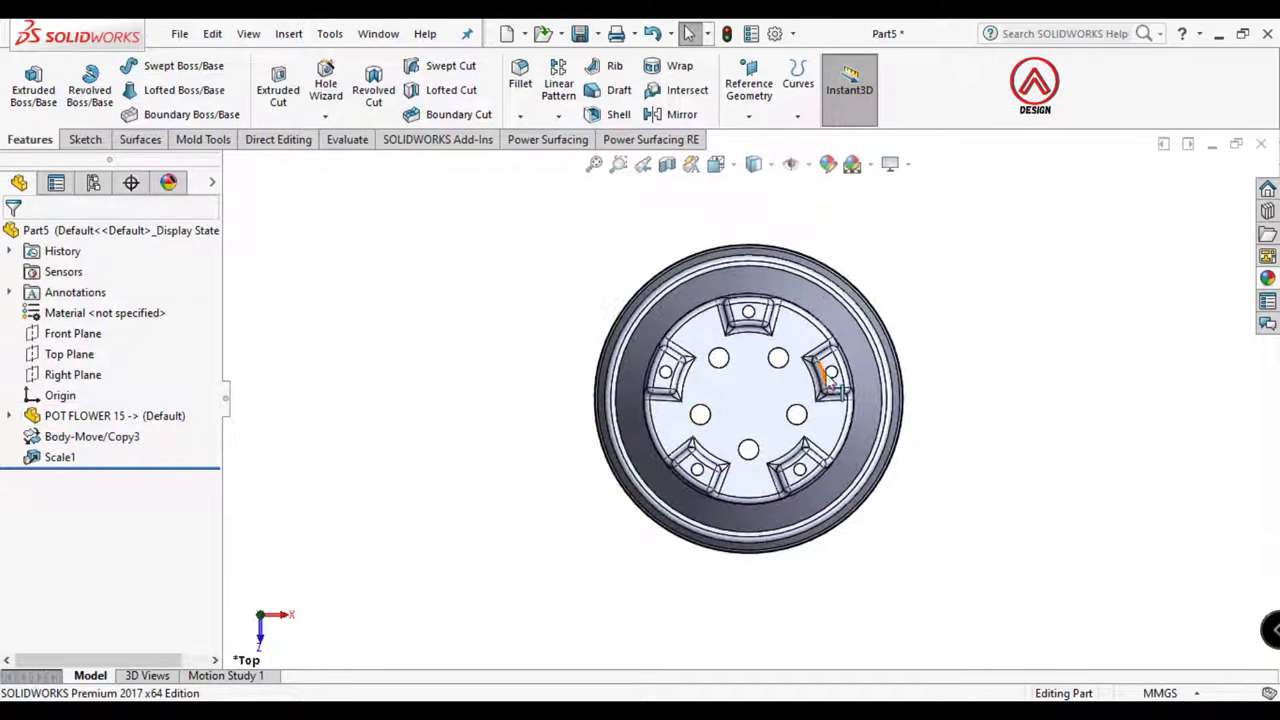
pyautogui.click(77, 362)
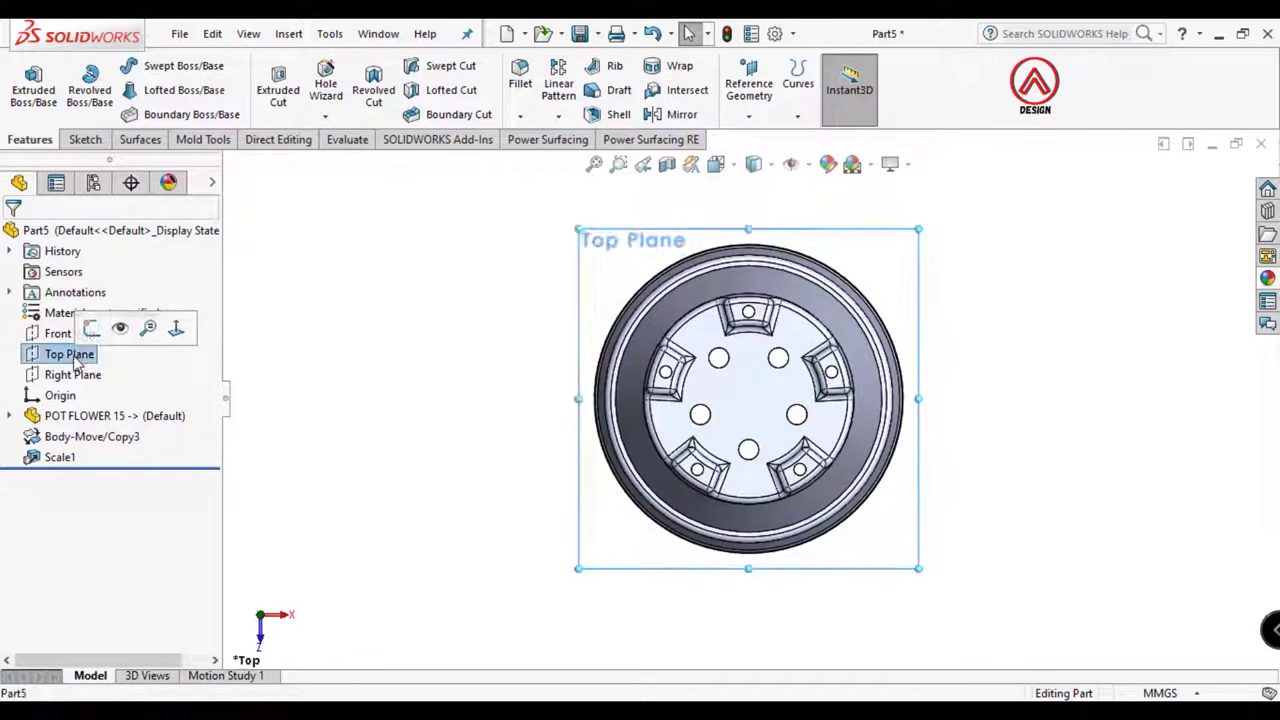
pyautogui.click(349, 300)
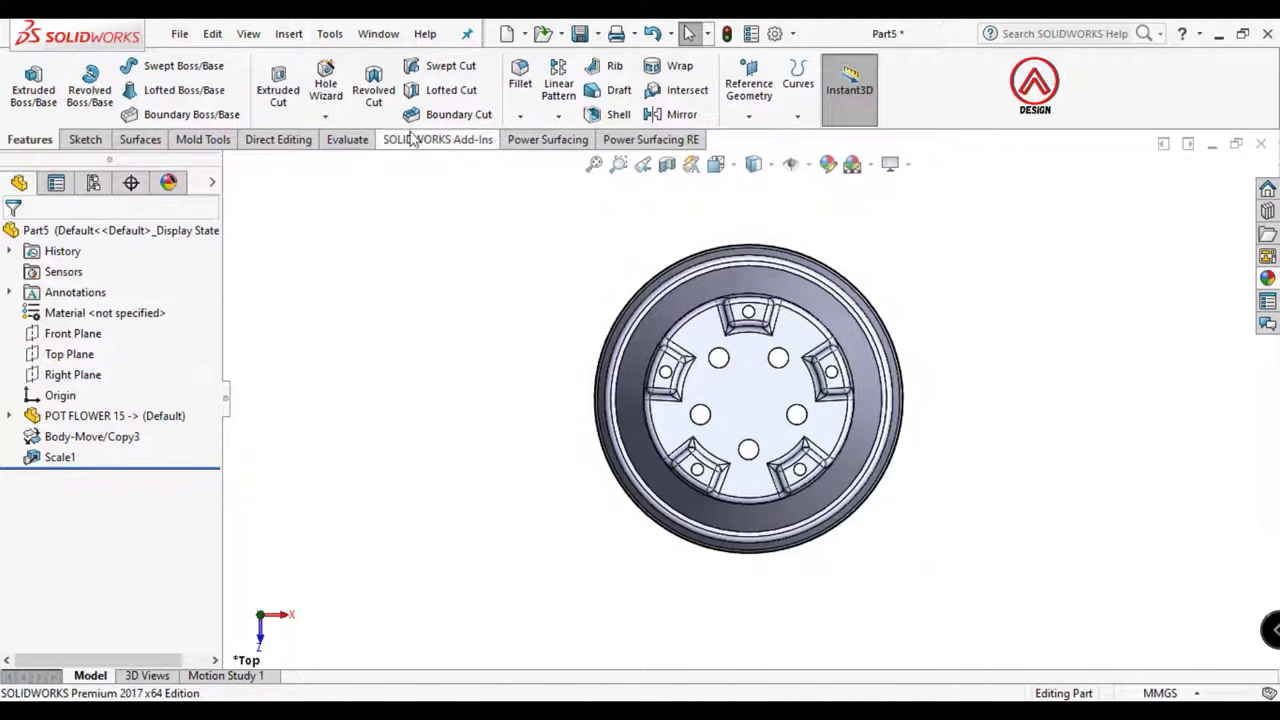
# Start a parting line with Top Plane as pull direction and run 1.00deg draft analysis
pyautogui.click(203, 140)
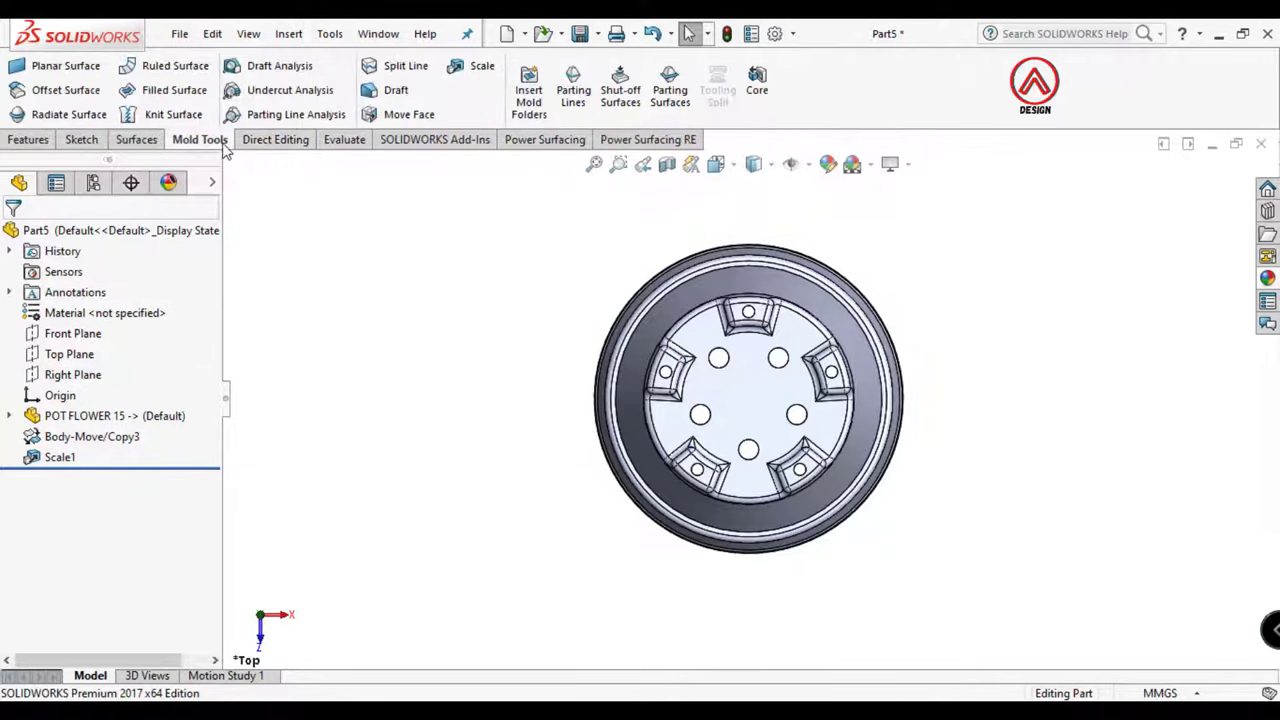
pyautogui.click(573, 95)
pyautogui.moveTo(697, 486)
pyautogui.mouseDown(button='middle')
pyautogui.moveTo(632, 463)
pyautogui.moveTo(628, 483)
pyautogui.mouseUp(button='middle')
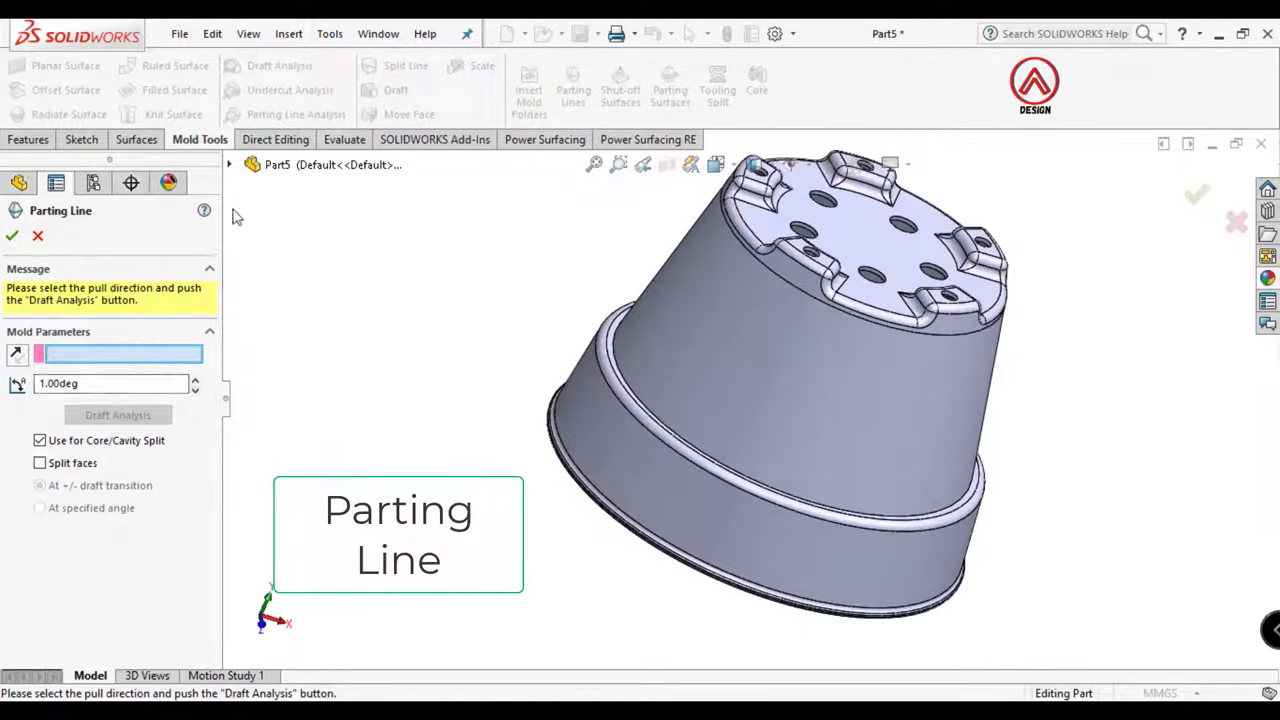
pyautogui.click(229, 164)
pyautogui.click(300, 288)
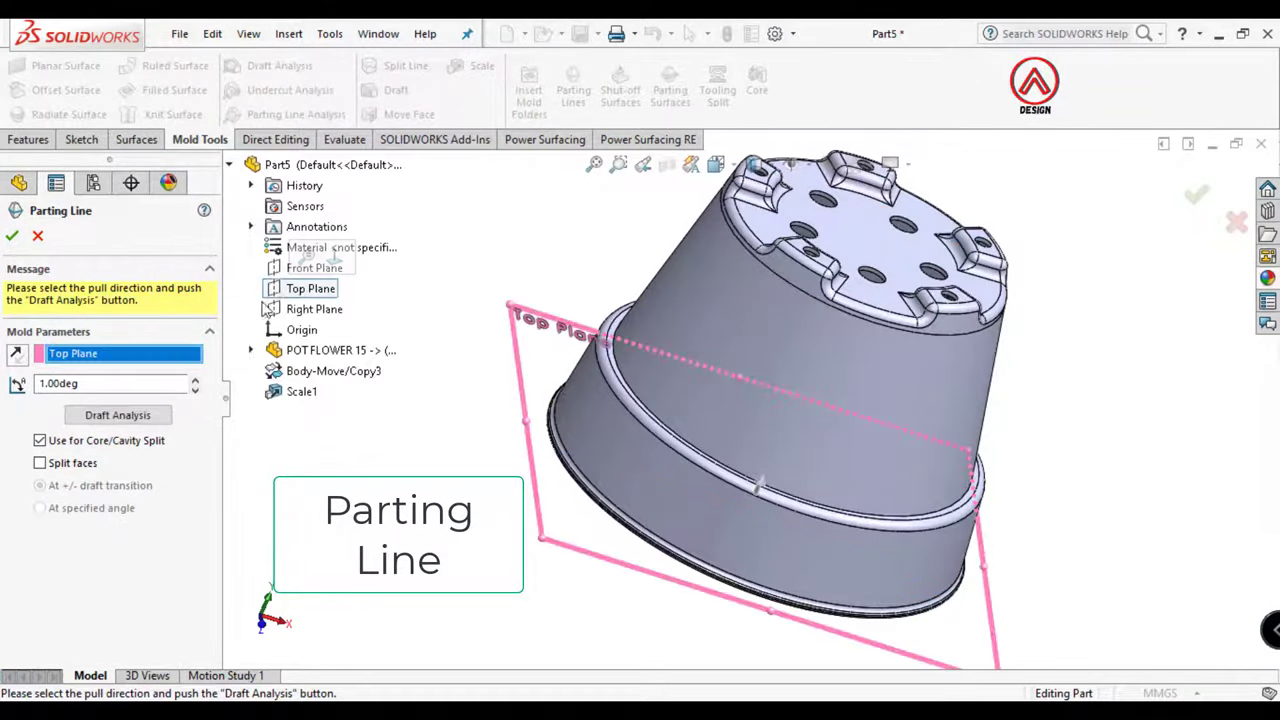
pyautogui.click(114, 416)
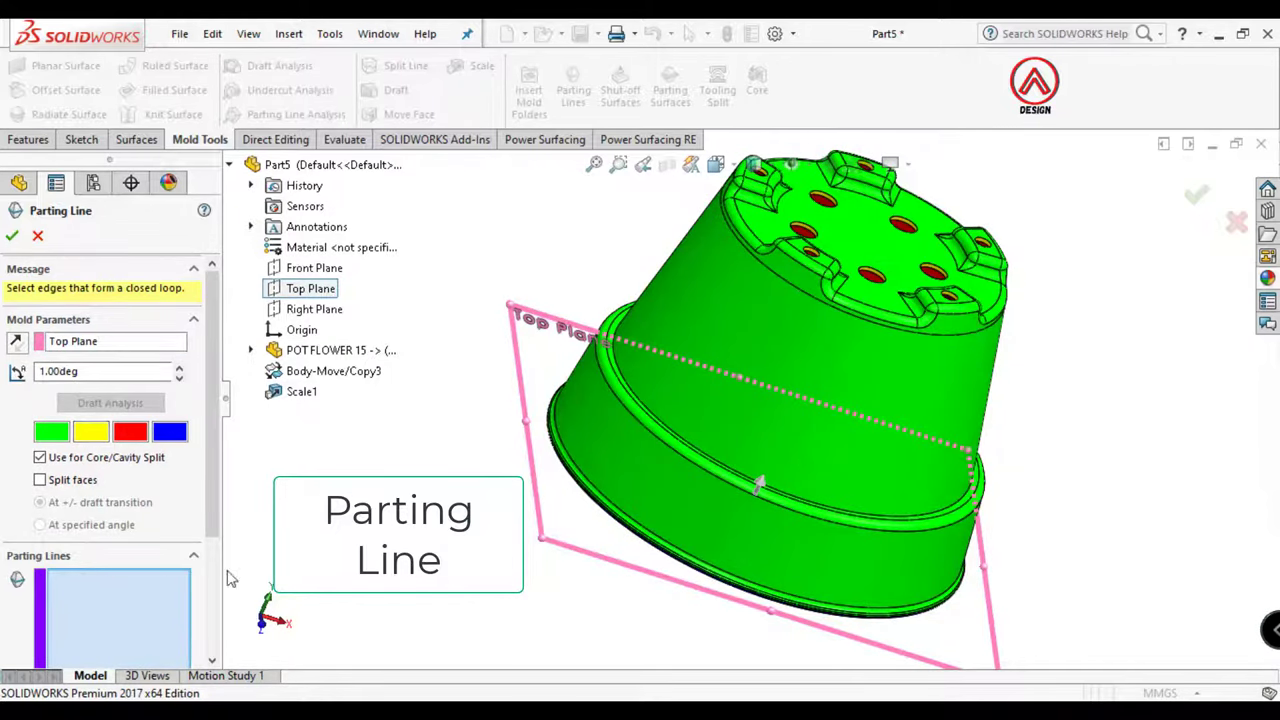
# Select the pot's outer rim edge as the parting line, confirm, and view from the top
pyautogui.scroll(-3, 633, 482)
pyautogui.scroll(-2, 633, 482)
pyautogui.scroll(-2, 615, 455)
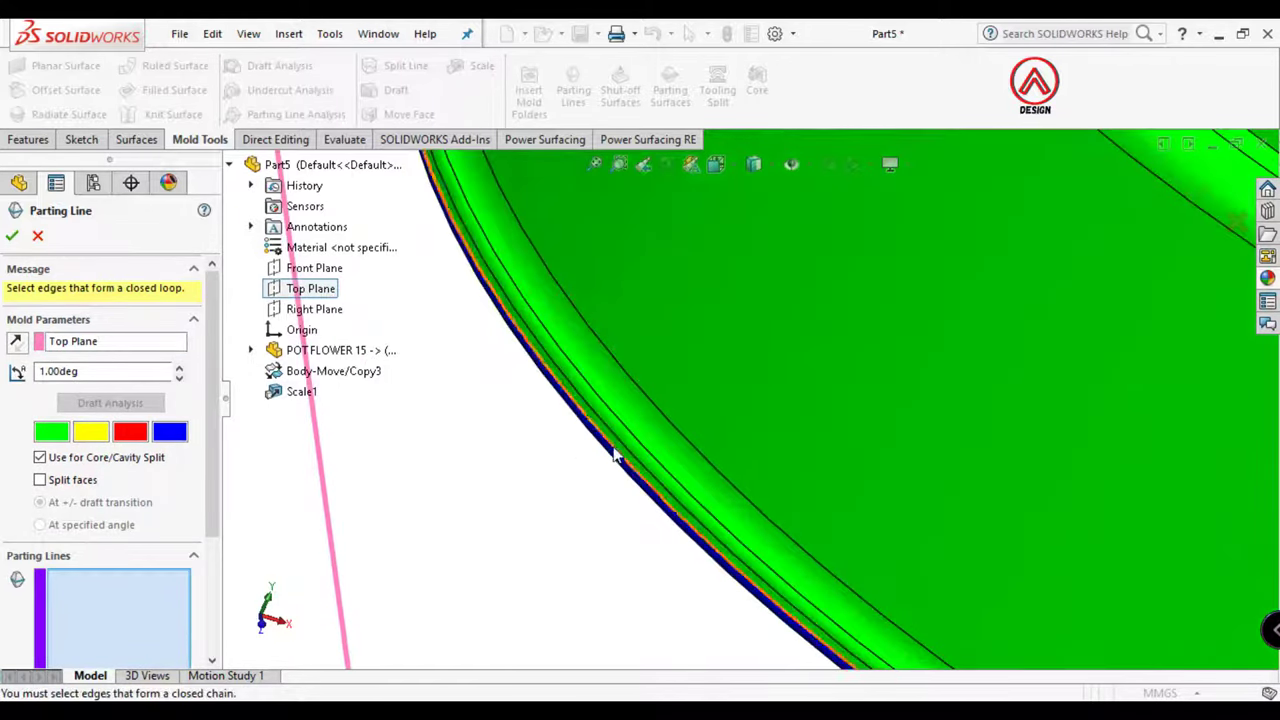
pyautogui.click(615, 455)
pyautogui.scroll(-1, 200, 540)
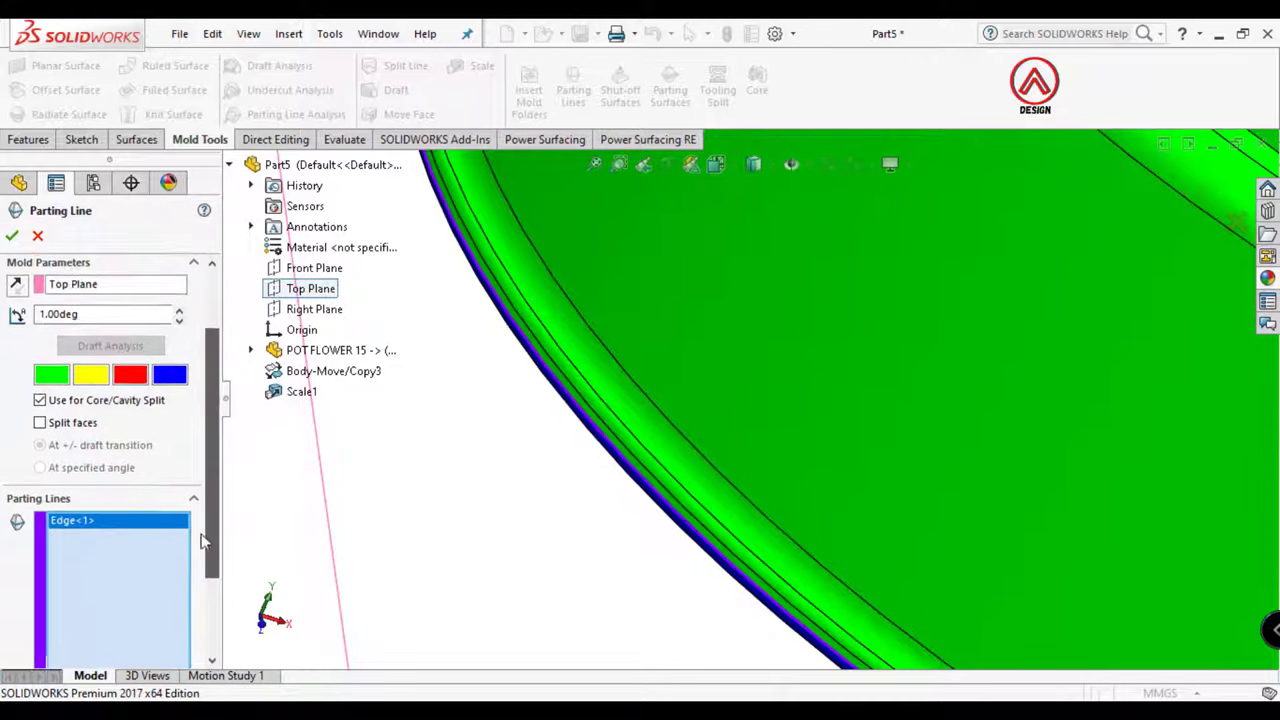
pyautogui.scroll(-1, 200, 540)
pyautogui.click(11, 235)
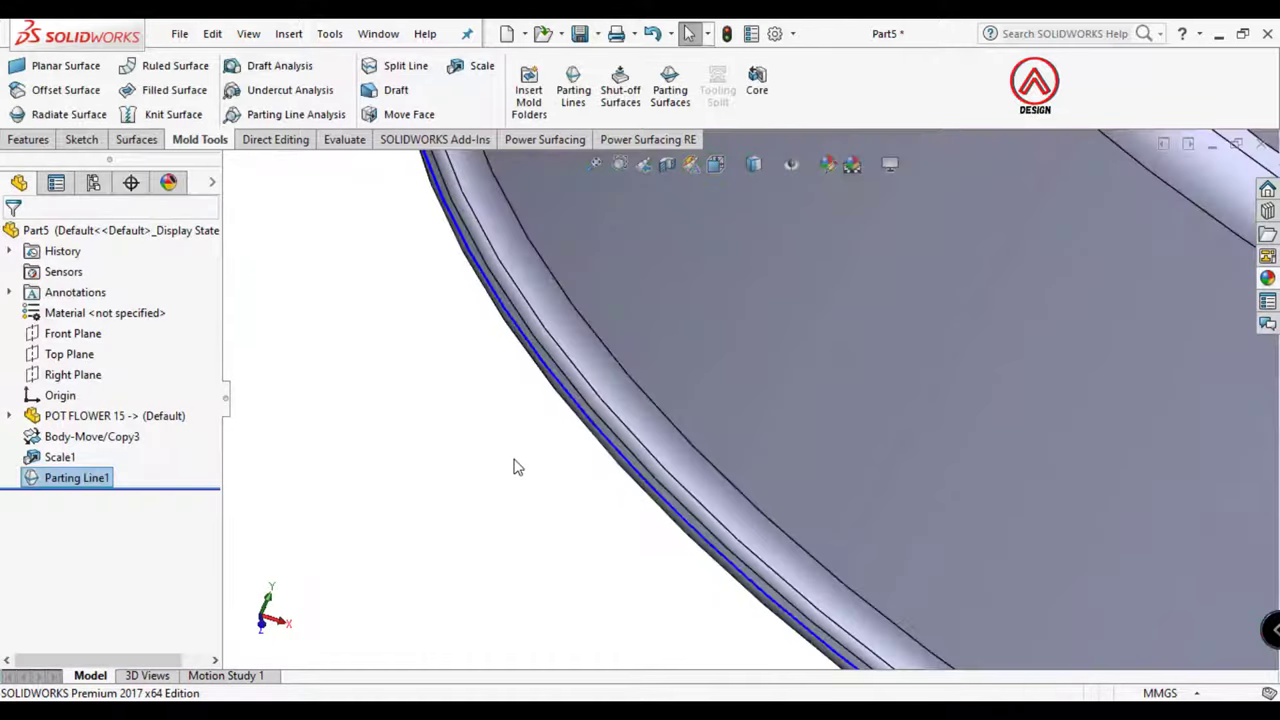
pyautogui.scroll(3, 520, 462)
pyautogui.scroll(2, 528, 457)
pyautogui.click(716, 163)
pyautogui.click(741, 222)
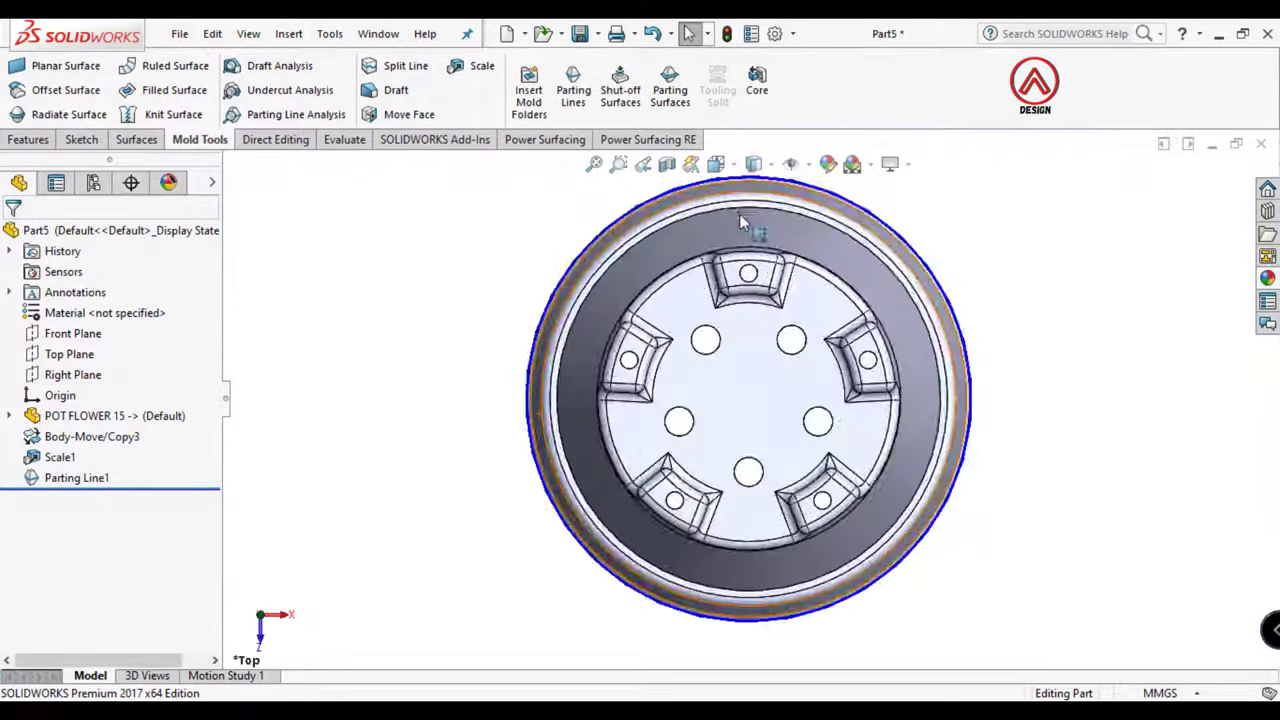
# Start a shut-off surface, clear the redundant loops, and pick the first five hole edges
pyautogui.click(628, 106)
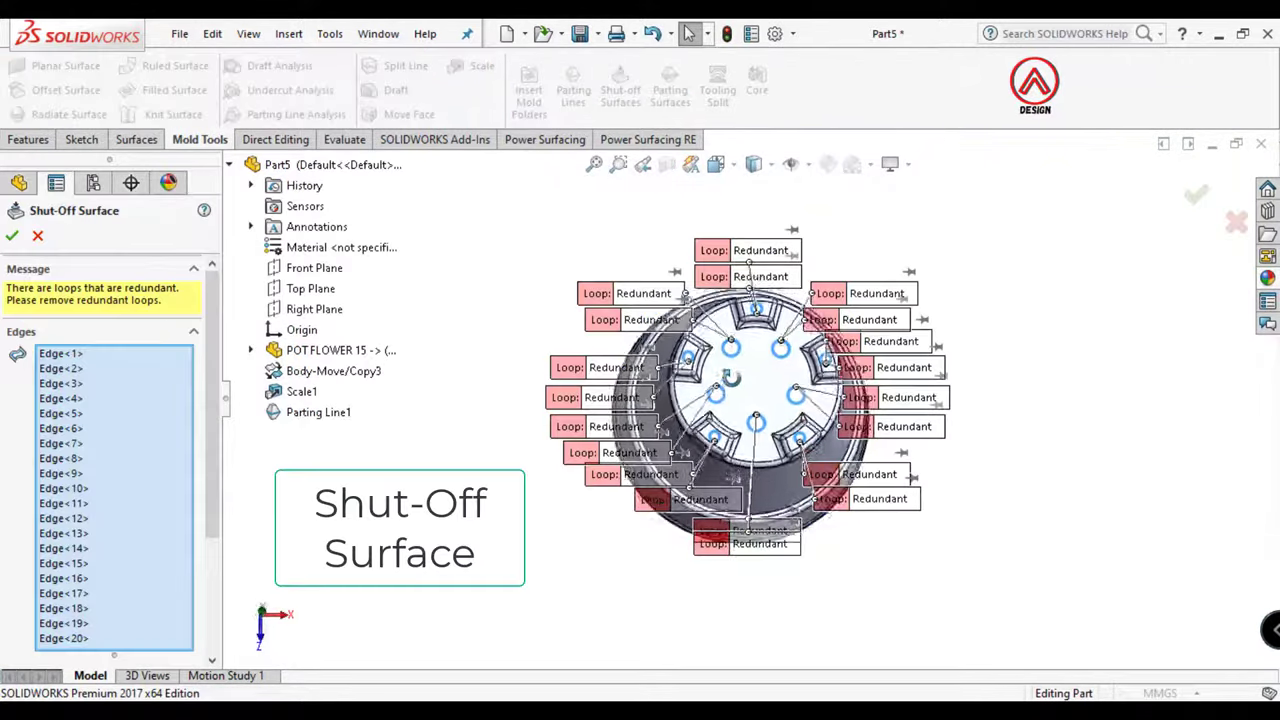
pyautogui.rightClick(140, 415)
pyautogui.click(203, 435)
pyautogui.scroll(-5, 540, 382)
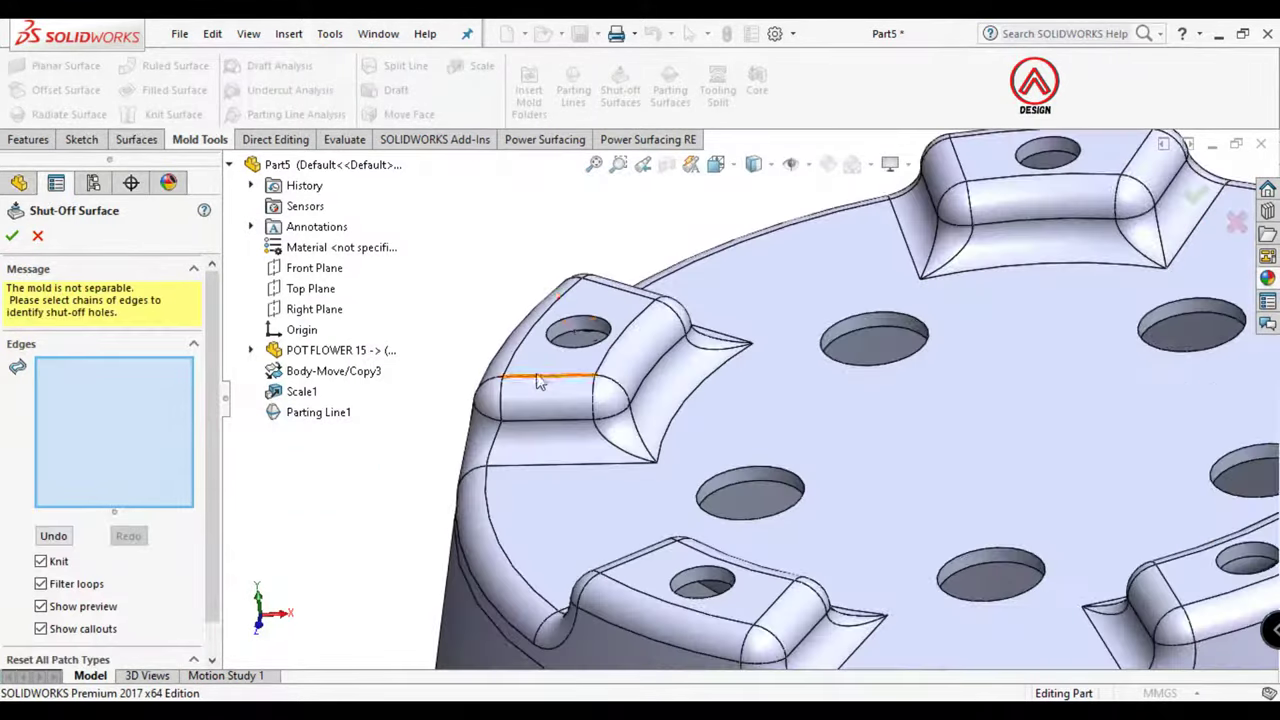
pyautogui.click(588, 325)
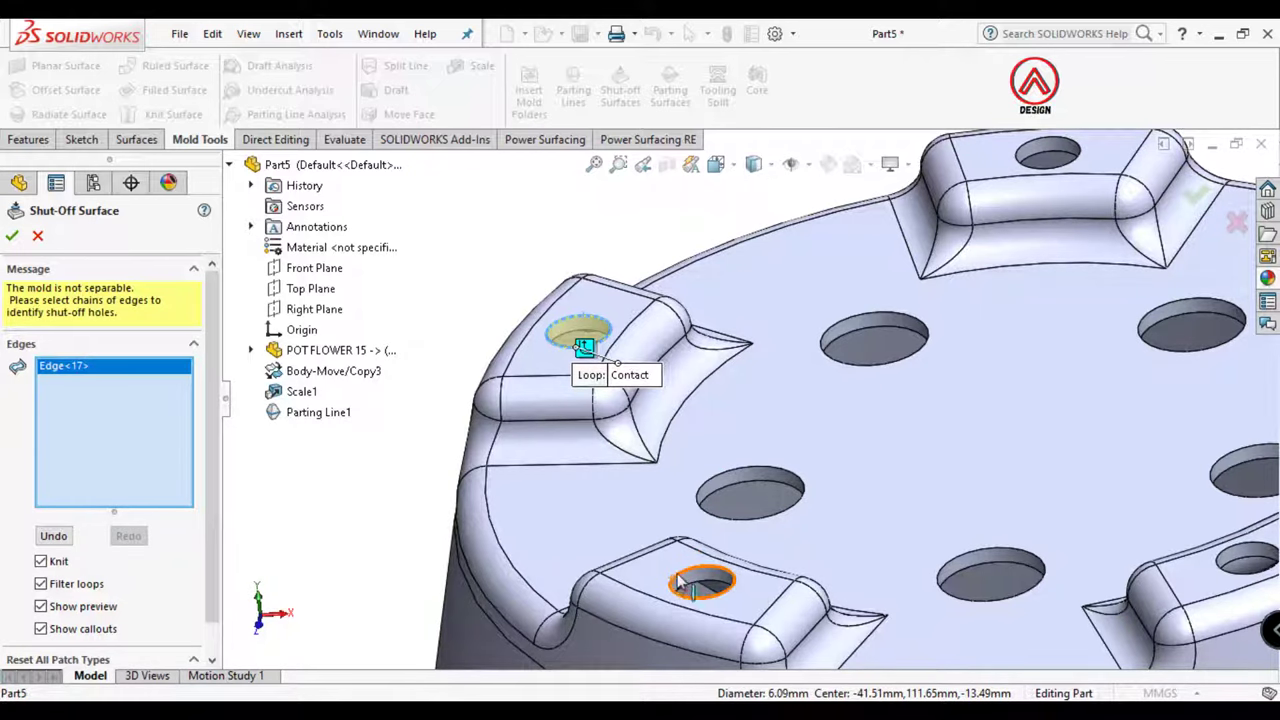
pyautogui.click(678, 579)
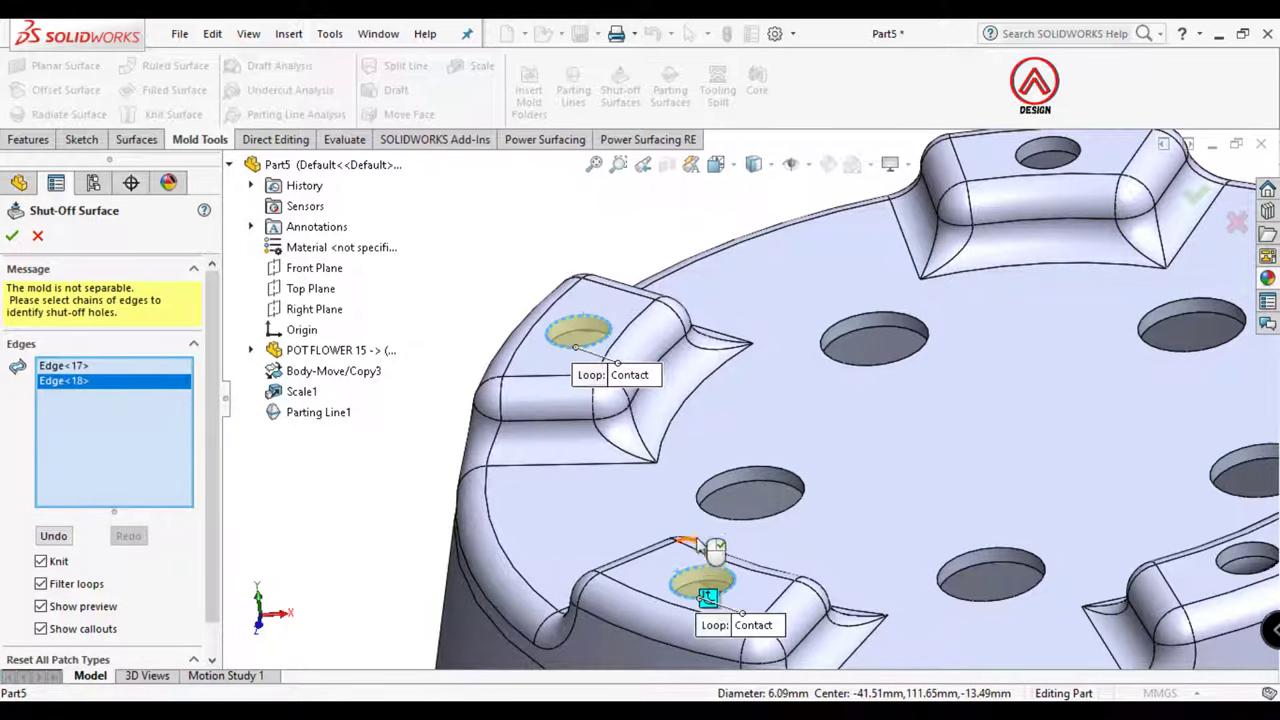
pyautogui.click(736, 468)
pyautogui.click(866, 320)
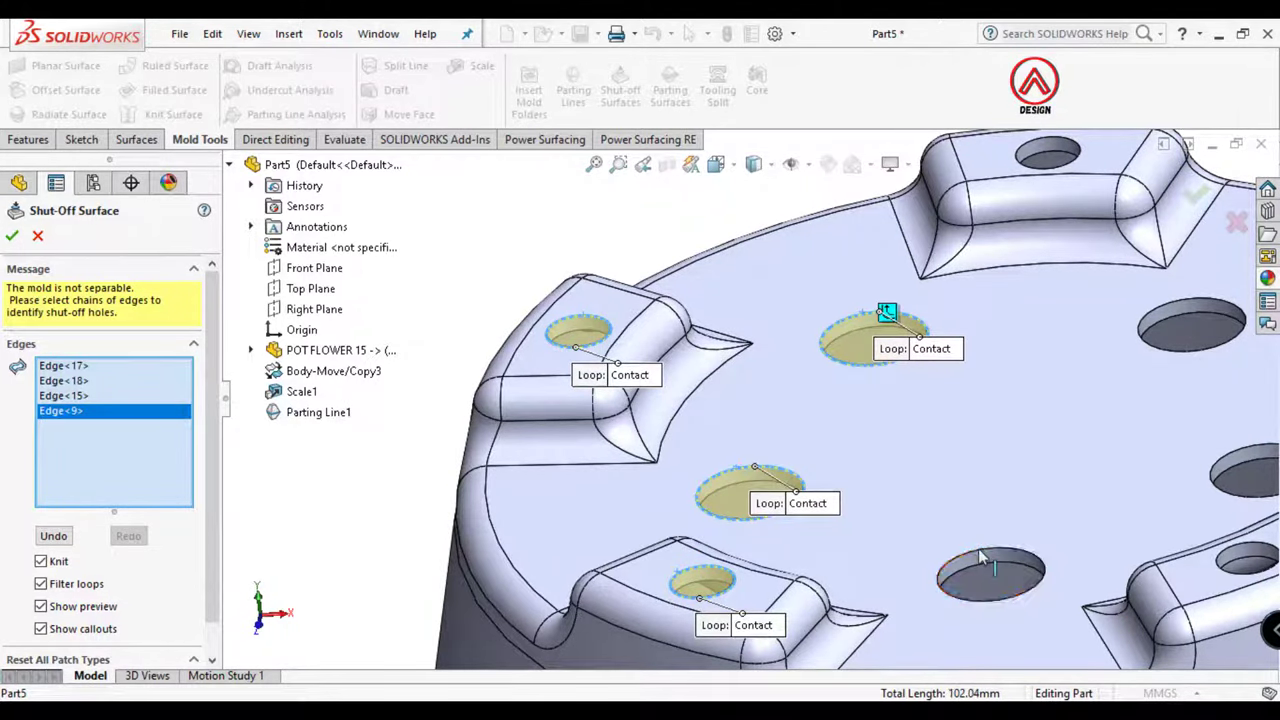
pyautogui.click(980, 560)
# Pick the remaining five hole edges until the mold is separable, then confirm
pyautogui.moveTo(980, 560); pyautogui.dragTo(815, 440, button='middle')
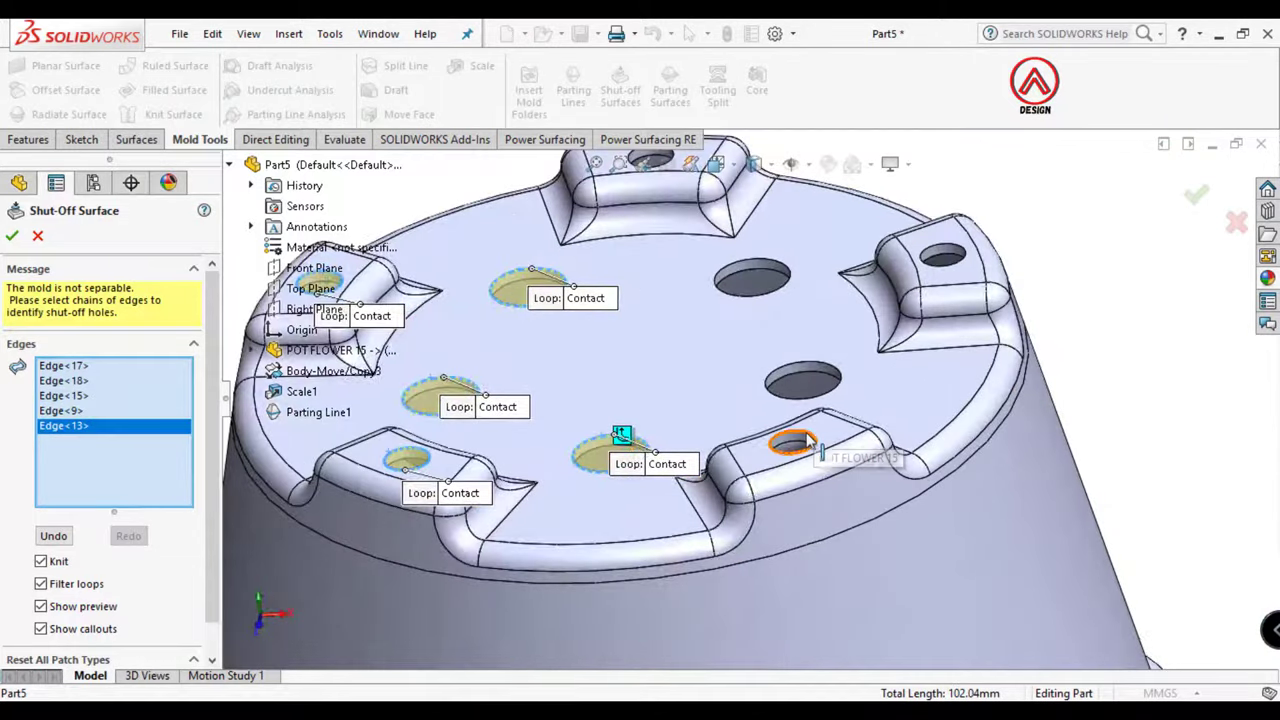
pyautogui.click(808, 440)
pyautogui.click(812, 374)
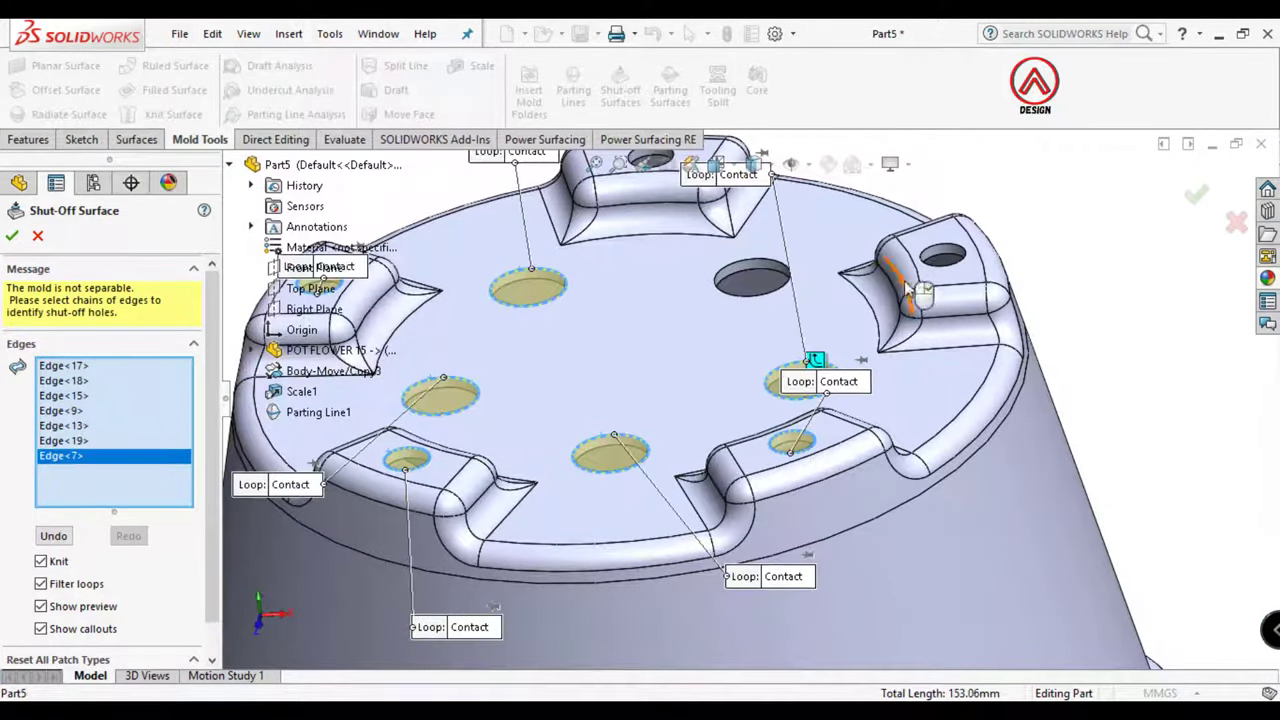
pyautogui.click(950, 248)
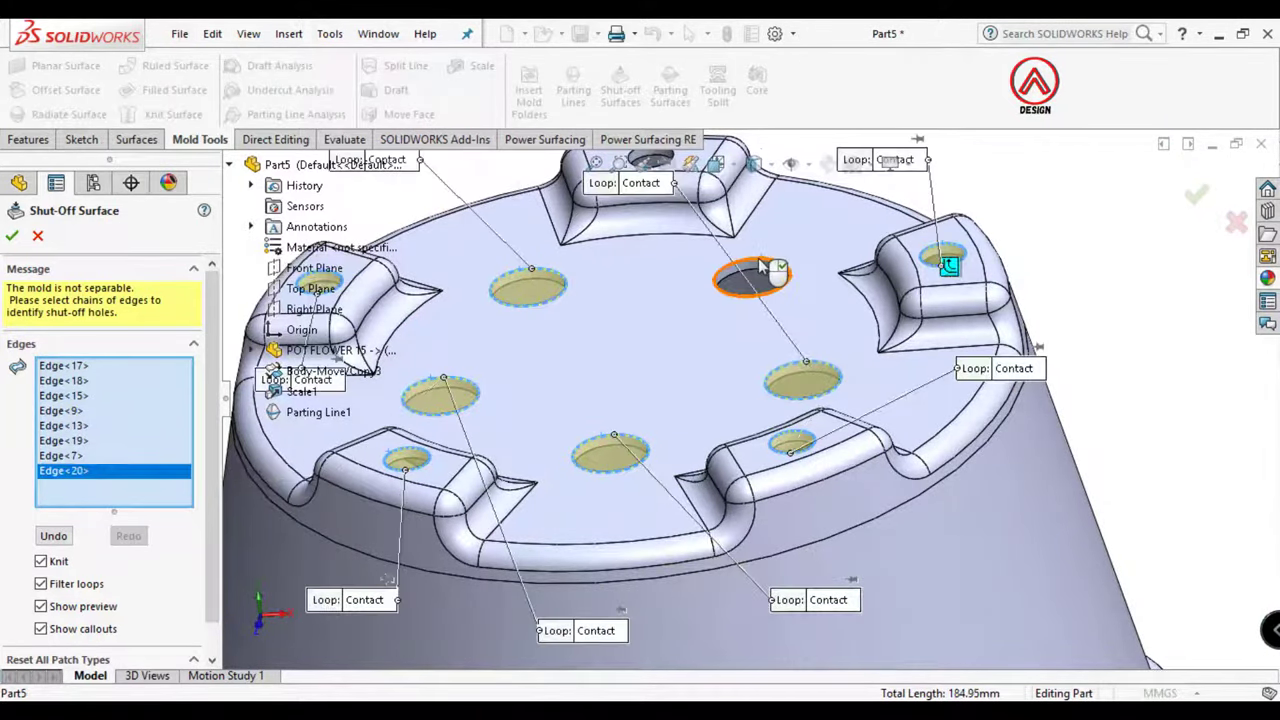
pyautogui.click(760, 266)
pyautogui.scroll(5, 760, 266)
pyautogui.scroll(-8, 693, 310)
pyautogui.click(680, 287)
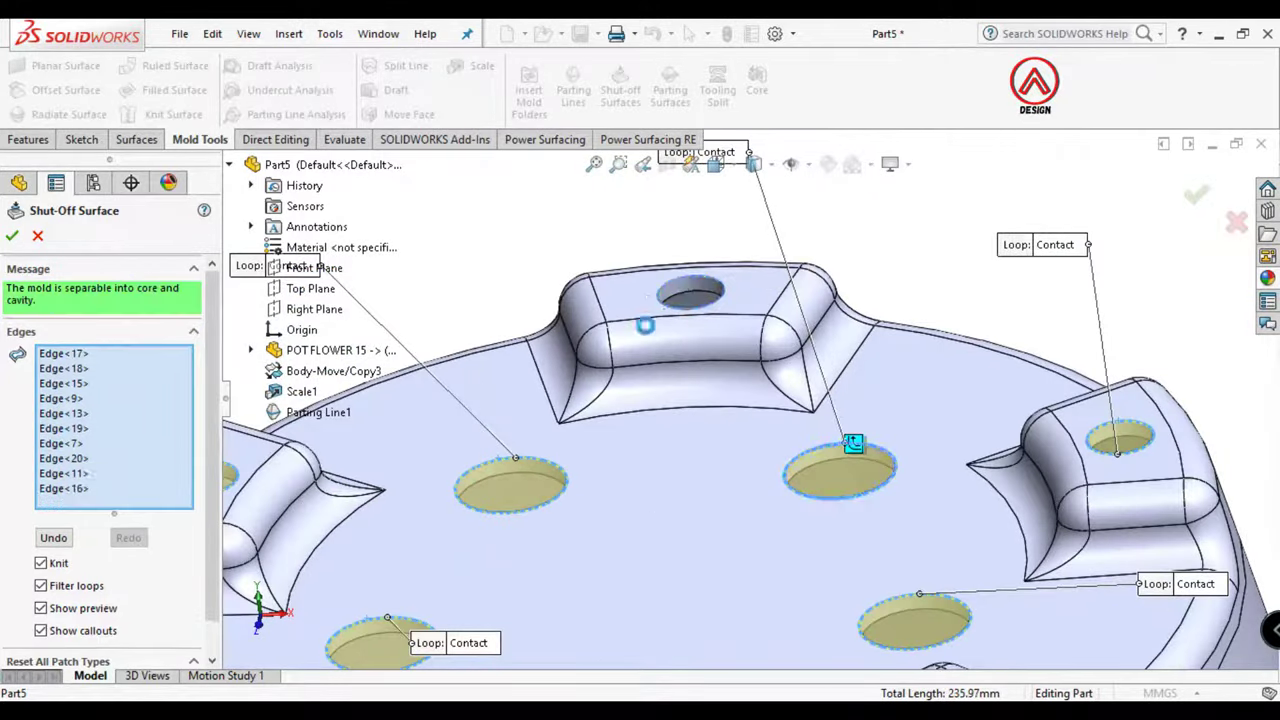
pyautogui.scroll(5, 643, 323)
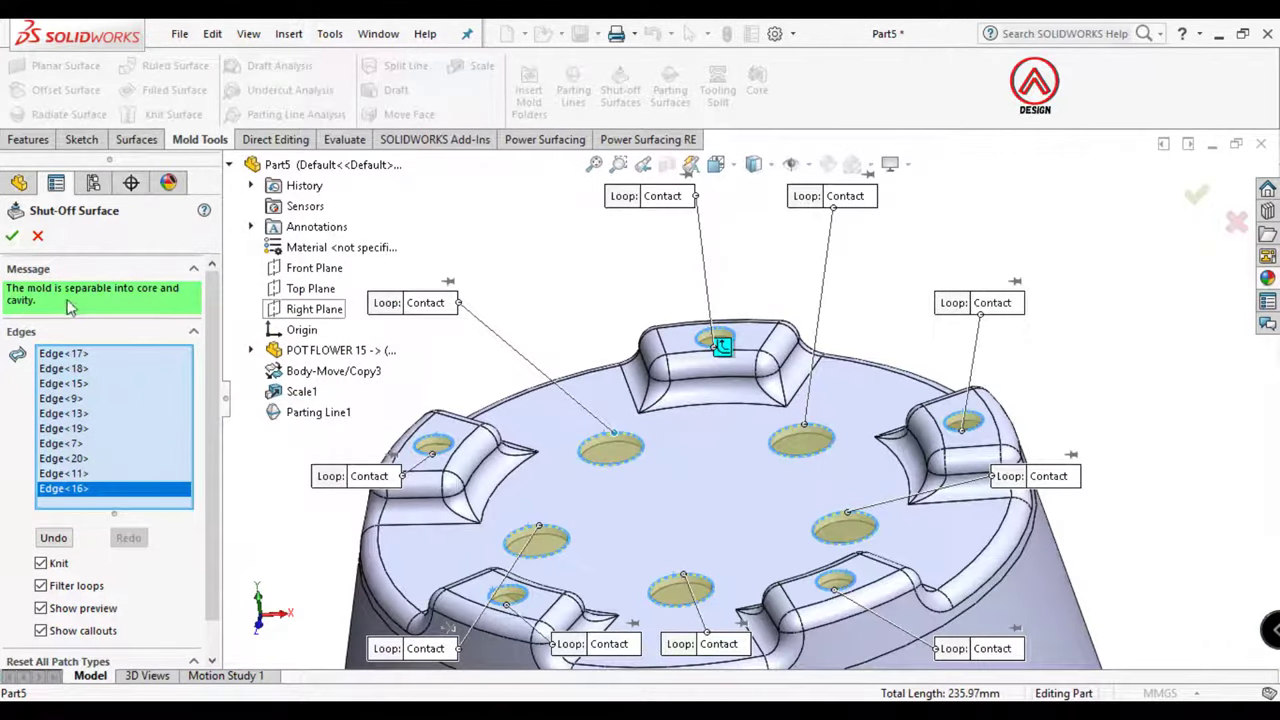
pyautogui.click(12, 236)
# Switch to Top view of the patched pot
pyautogui.scroll(5, 771, 409)
pyautogui.scroll(3, 771, 409)
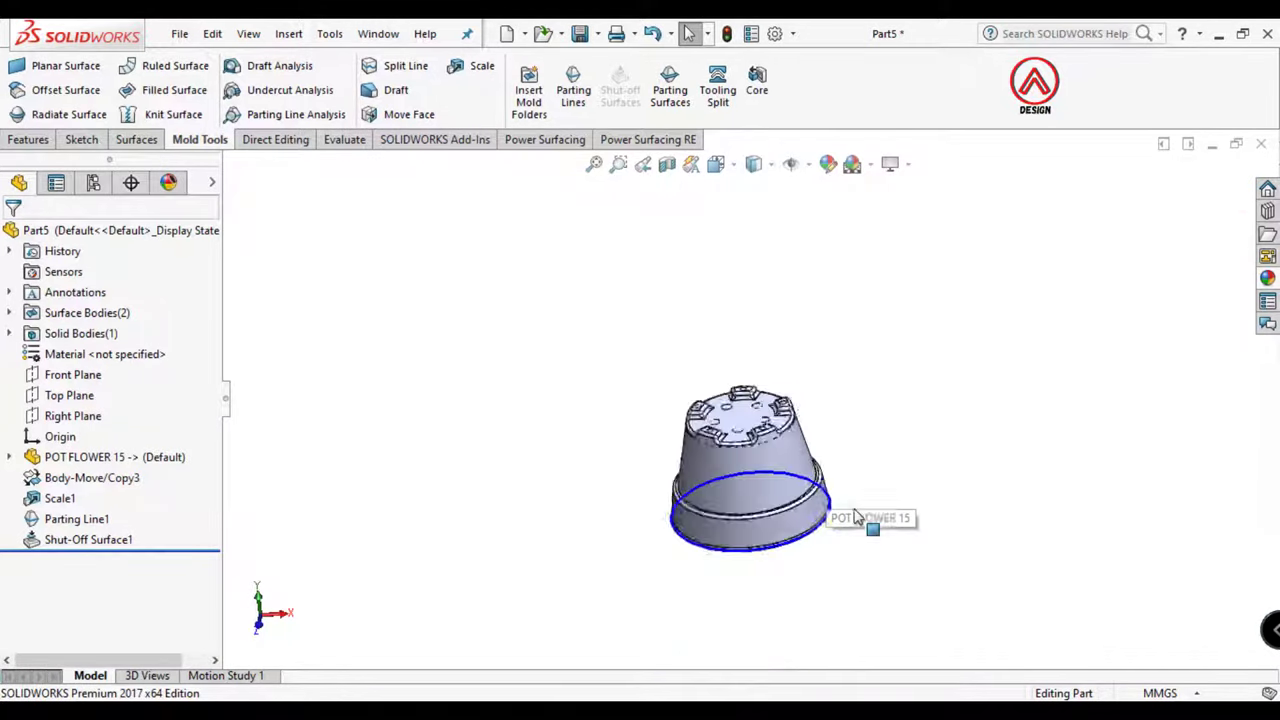
pyautogui.click(716, 163)
pyautogui.click(742, 222)
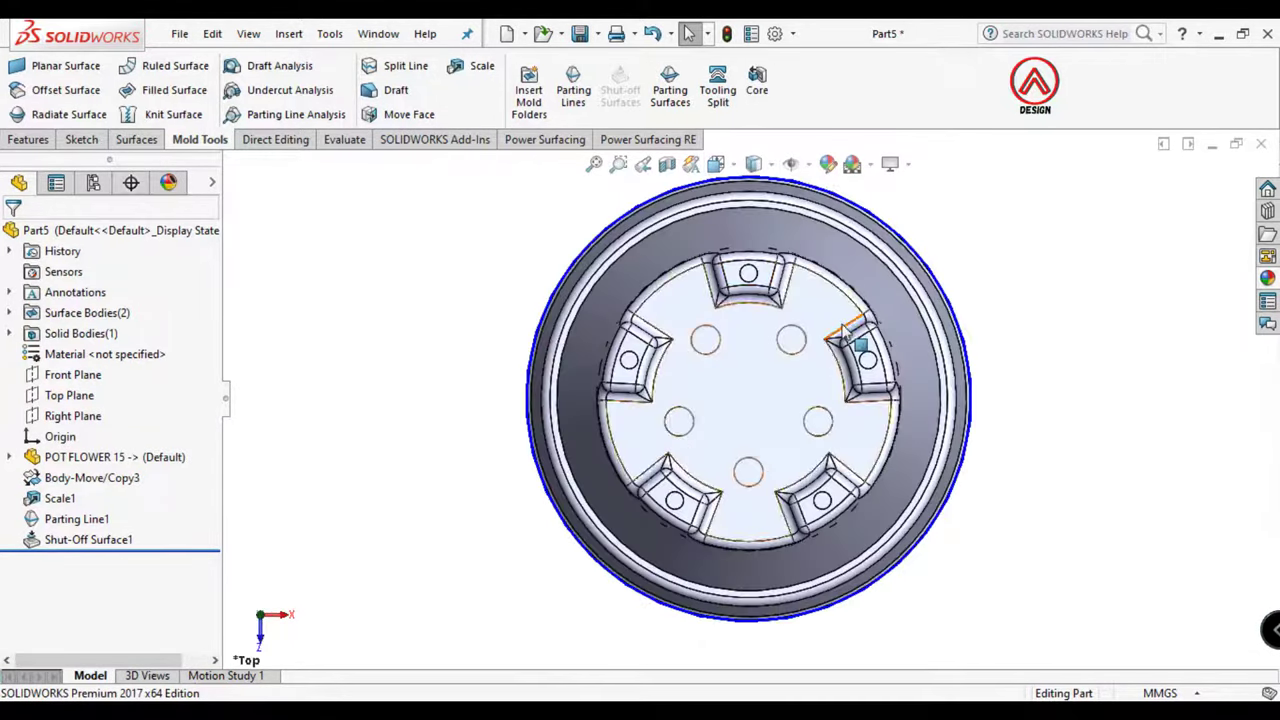
# Create a 15 mm outward parting surface from Parting Line1 using Reverse Direction
pyautogui.click(670, 113)
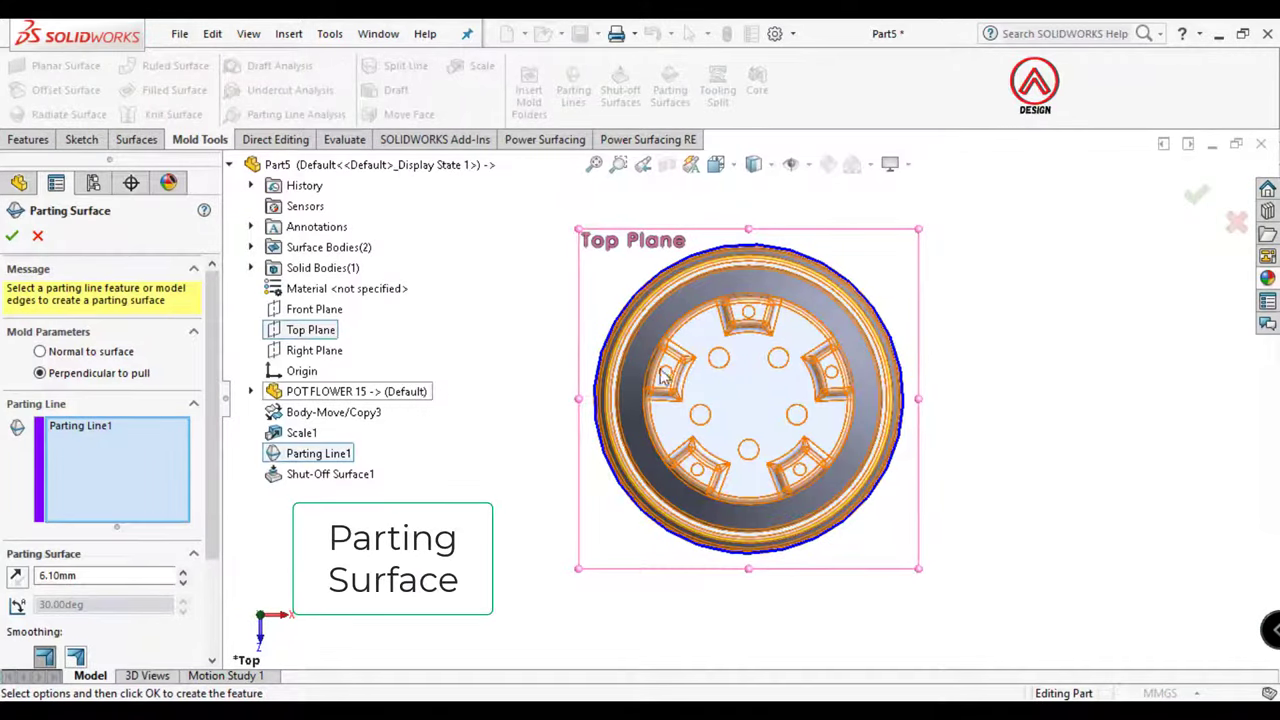
pyautogui.click(16, 577)
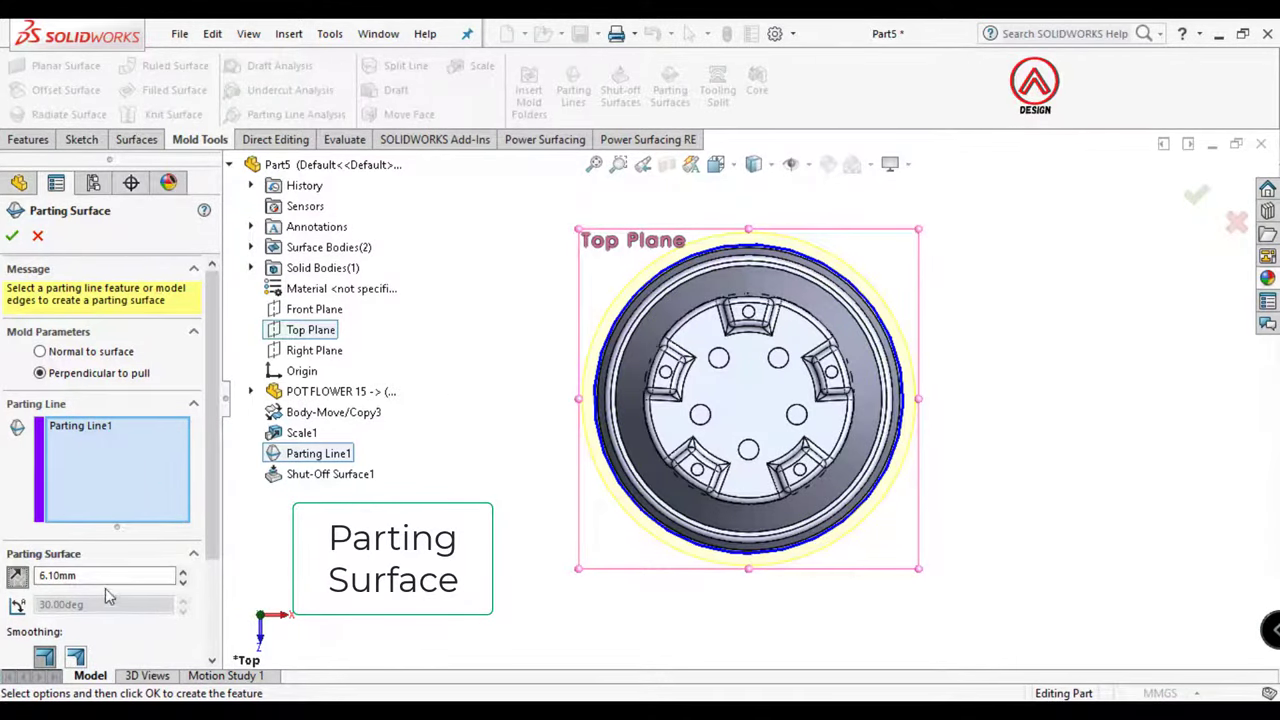
pyautogui.write('15')
pyautogui.press('Return')
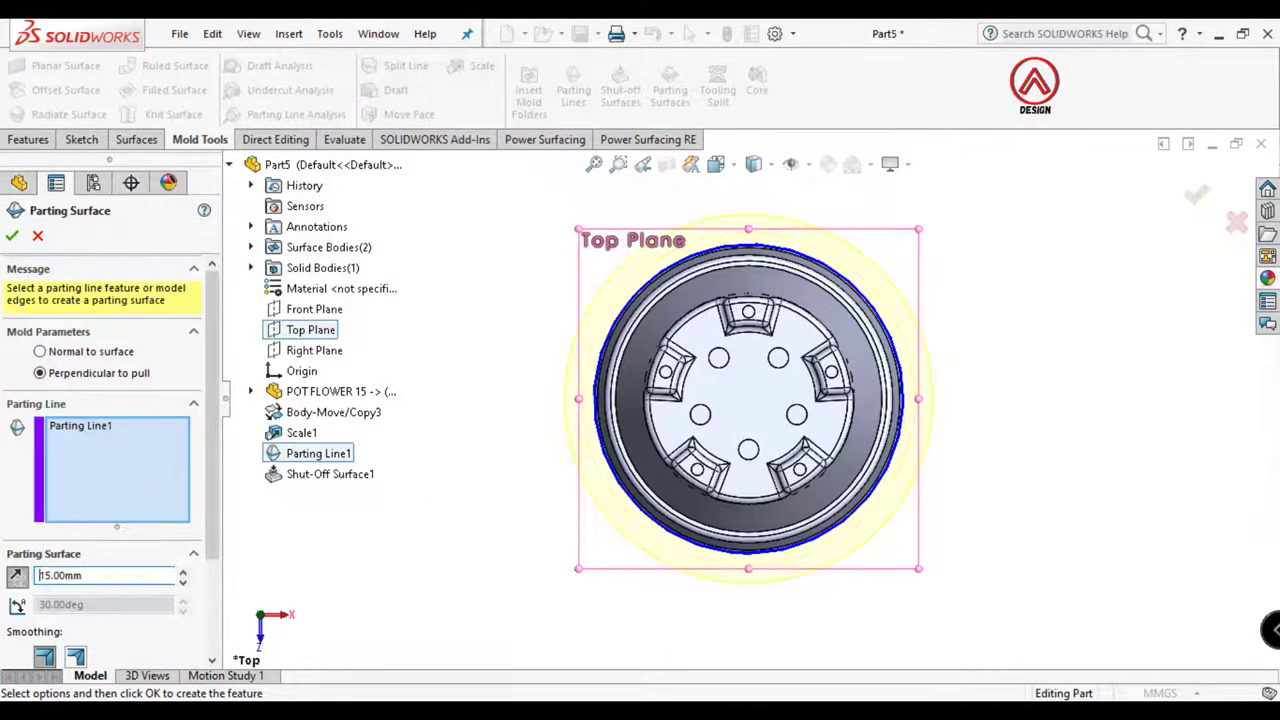
pyautogui.click(13, 236)
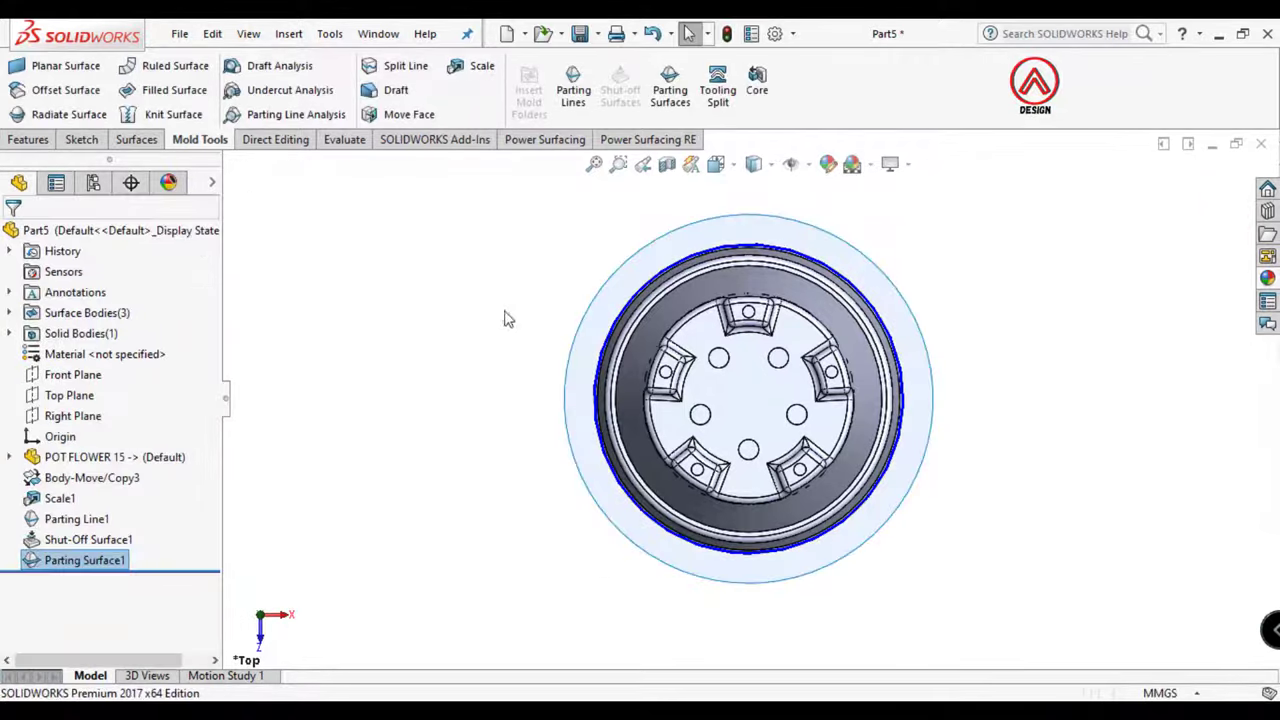
pyautogui.scroll(3, 760, 380)
pyautogui.scroll(-2, 886, 400)
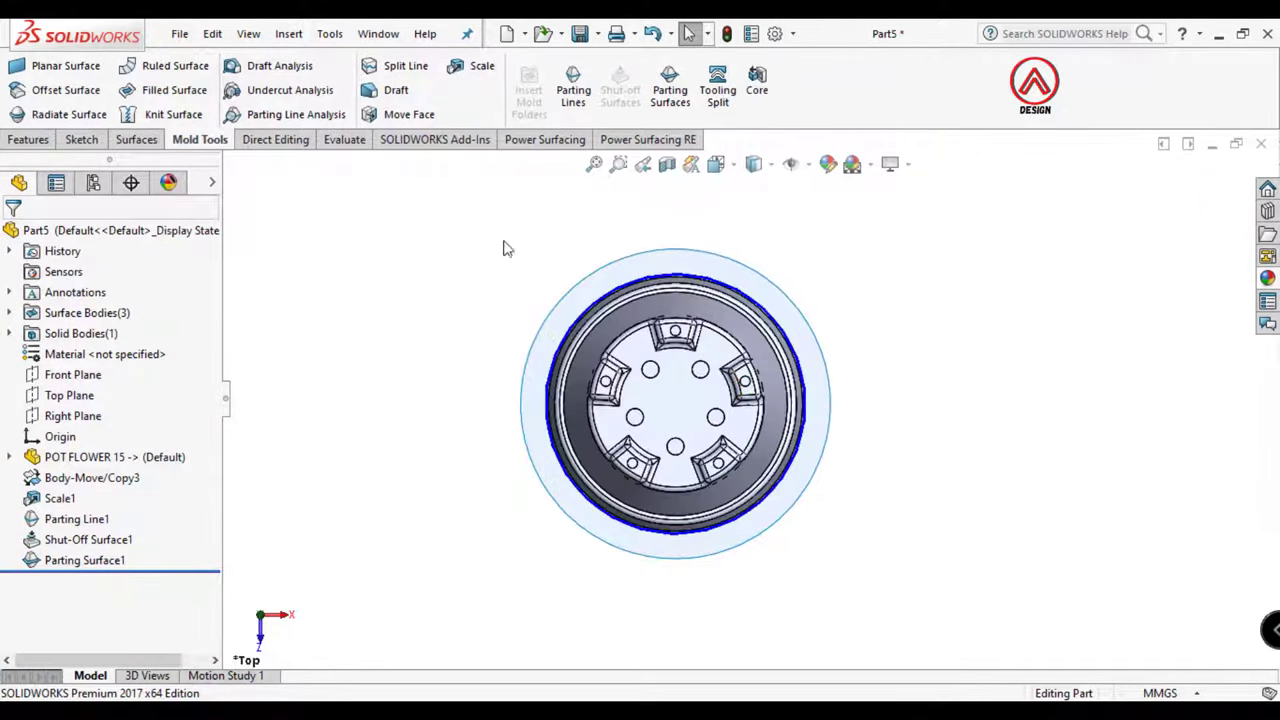
# Create Plane1 offset 20 mm from the Top Plane and view it normal to
pyautogui.click(69, 395)
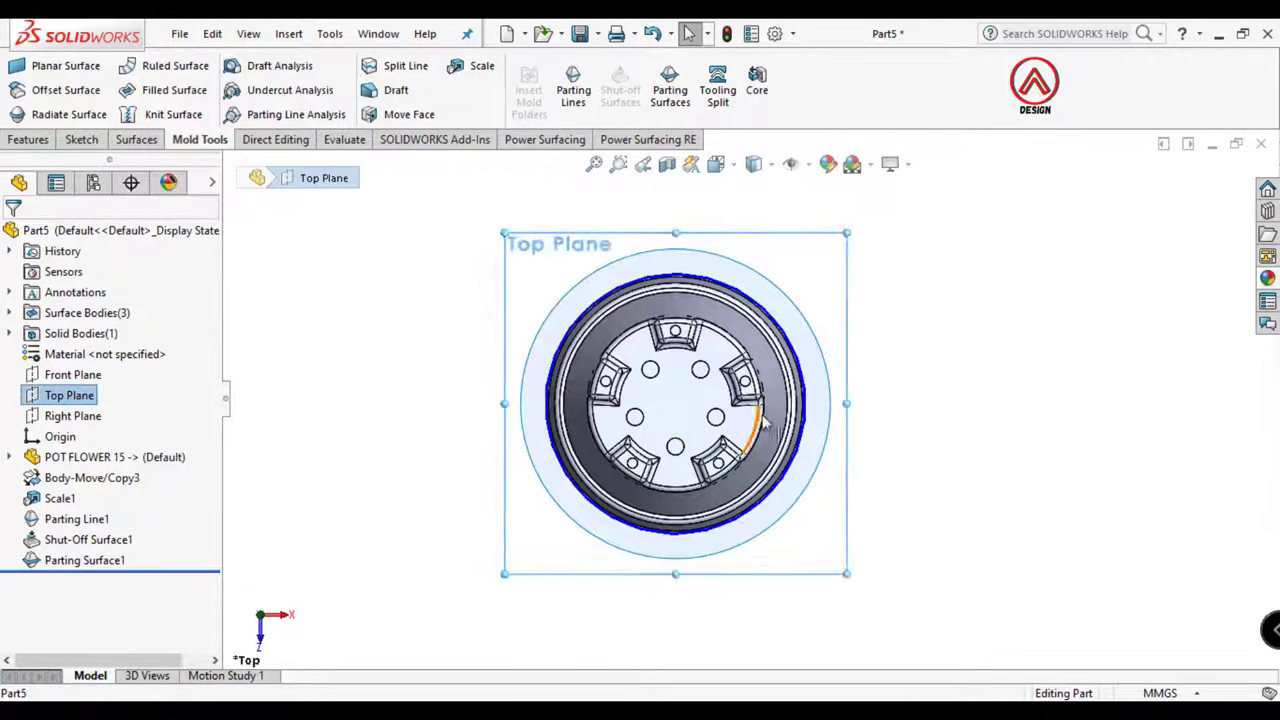
pyautogui.hotkey('ctrl', '7')
pyautogui.click(30, 139)
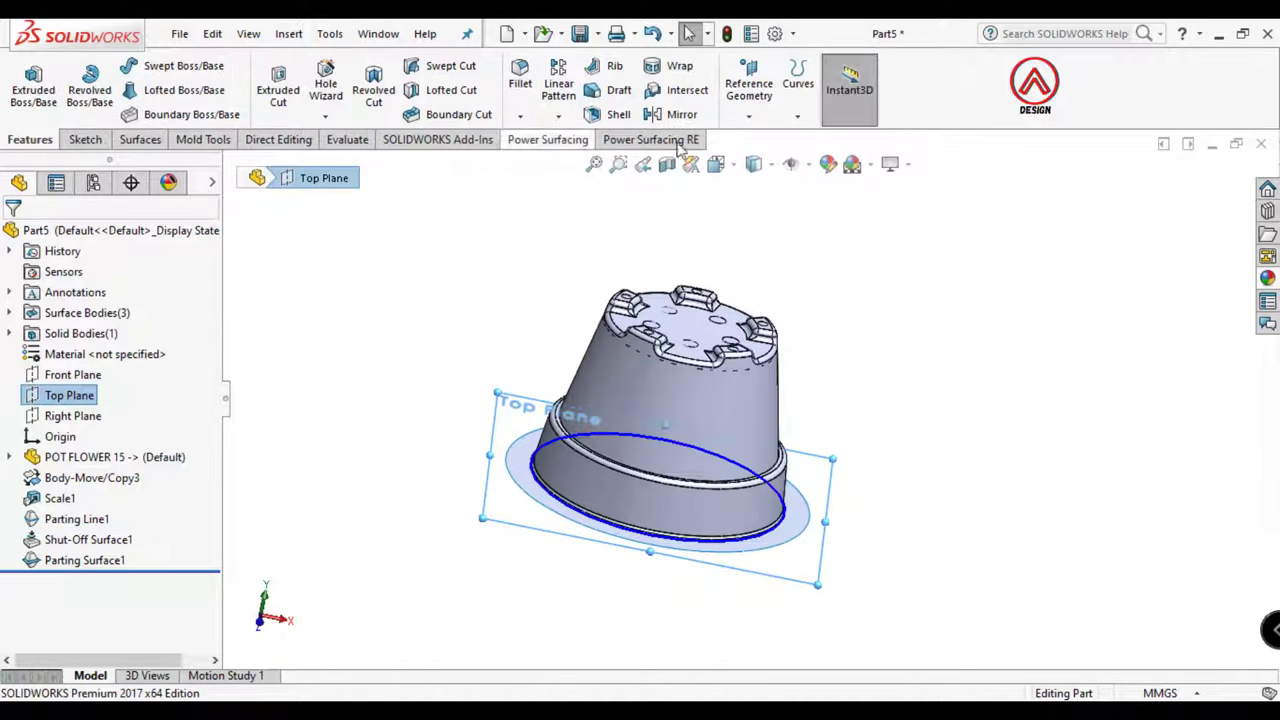
pyautogui.click(748, 90)
pyautogui.click(766, 138)
pyautogui.write('2')
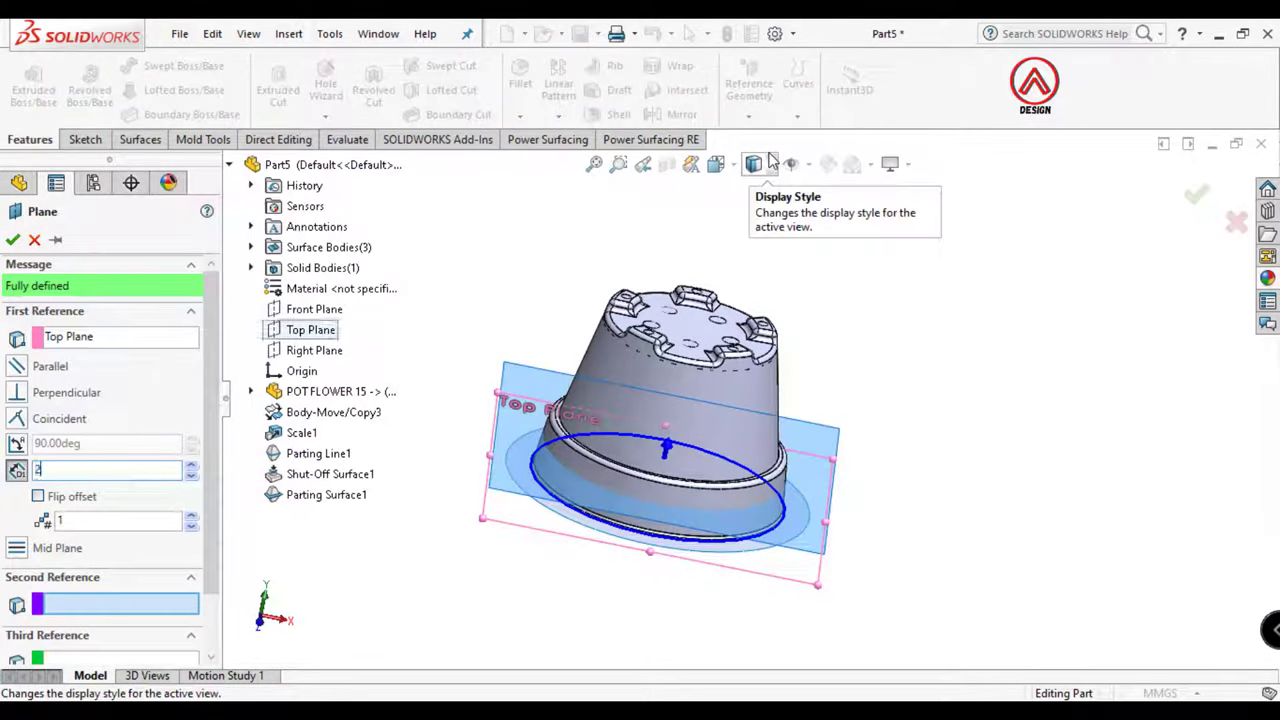
pyautogui.write('0.00mm')
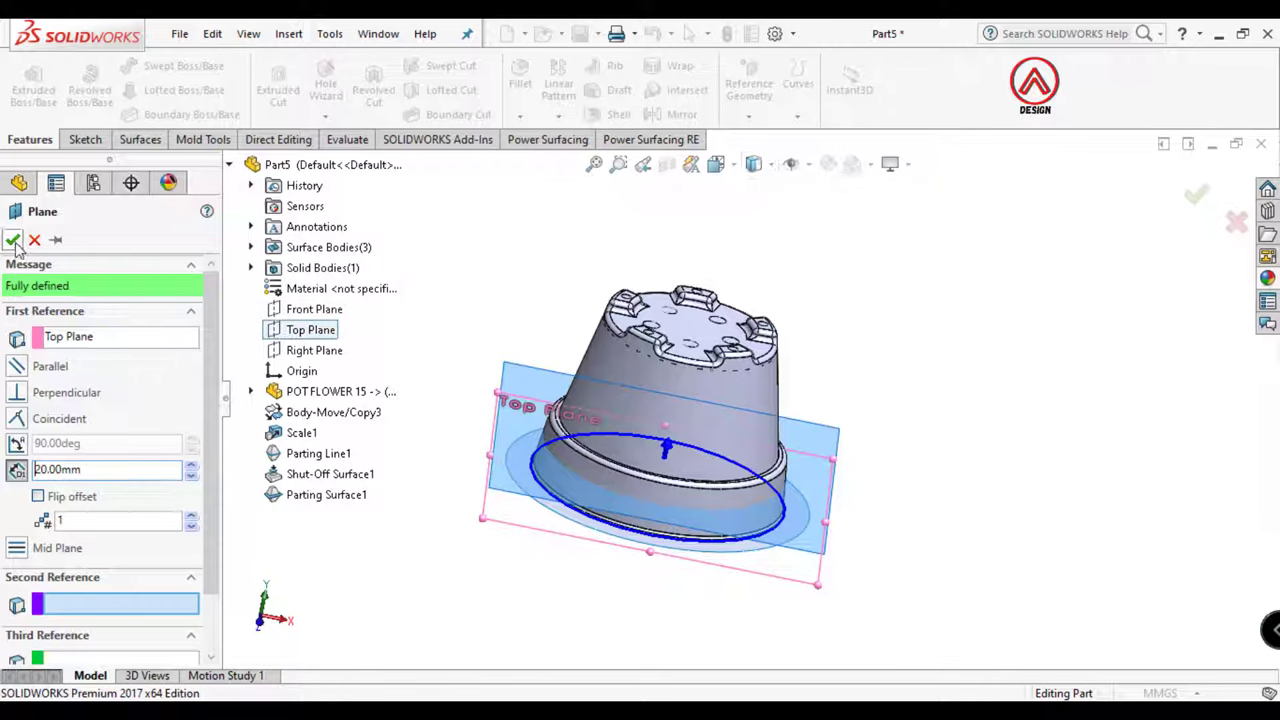
pyautogui.click(12, 240)
pyautogui.moveTo(700, 300); pyautogui.dragTo(825, 395, button='middle')
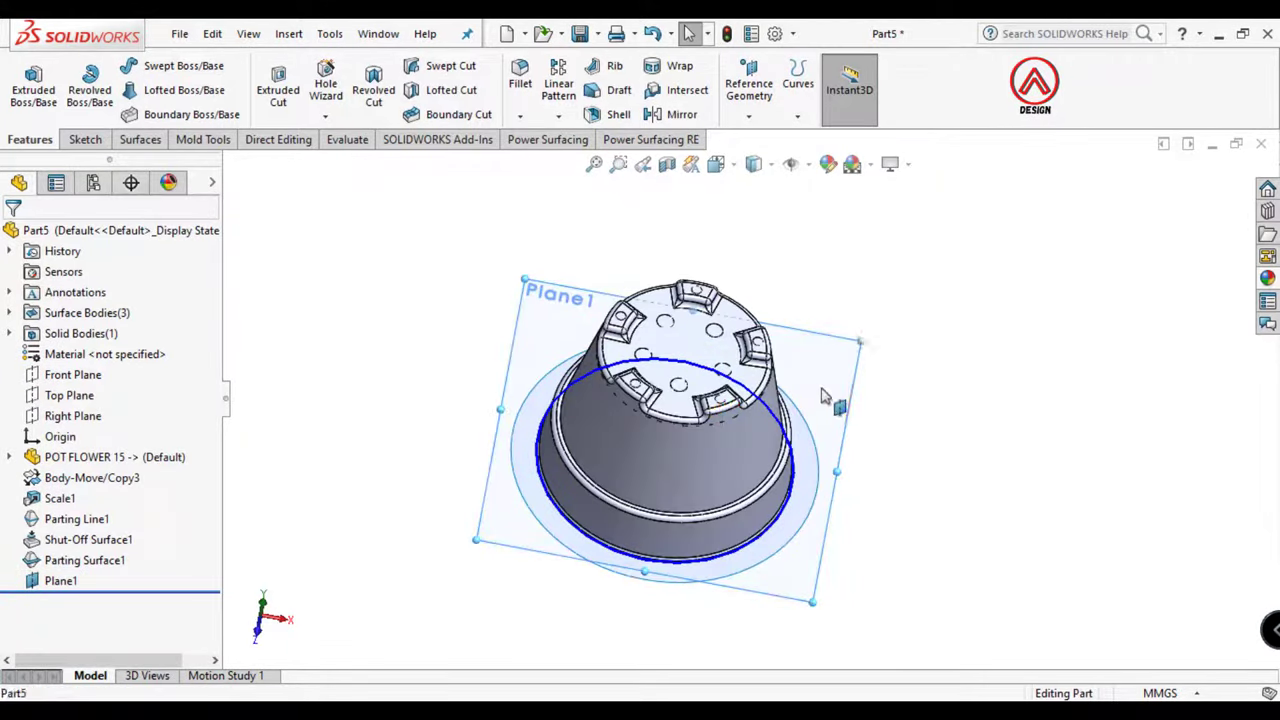
pyautogui.click(990, 333)
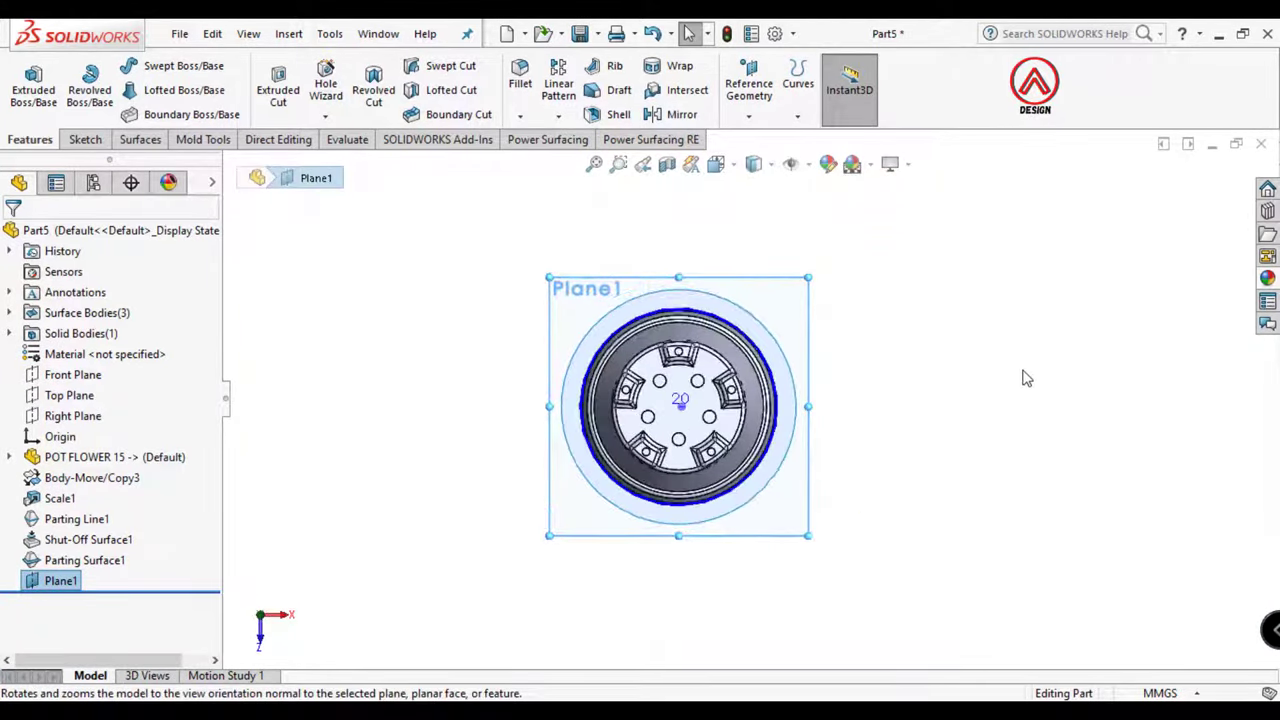
# Start a Tooling Split sketch on Plane1 and draw a centre rectangle around the pot
pyautogui.click(230, 140)
pyautogui.click(717, 88)
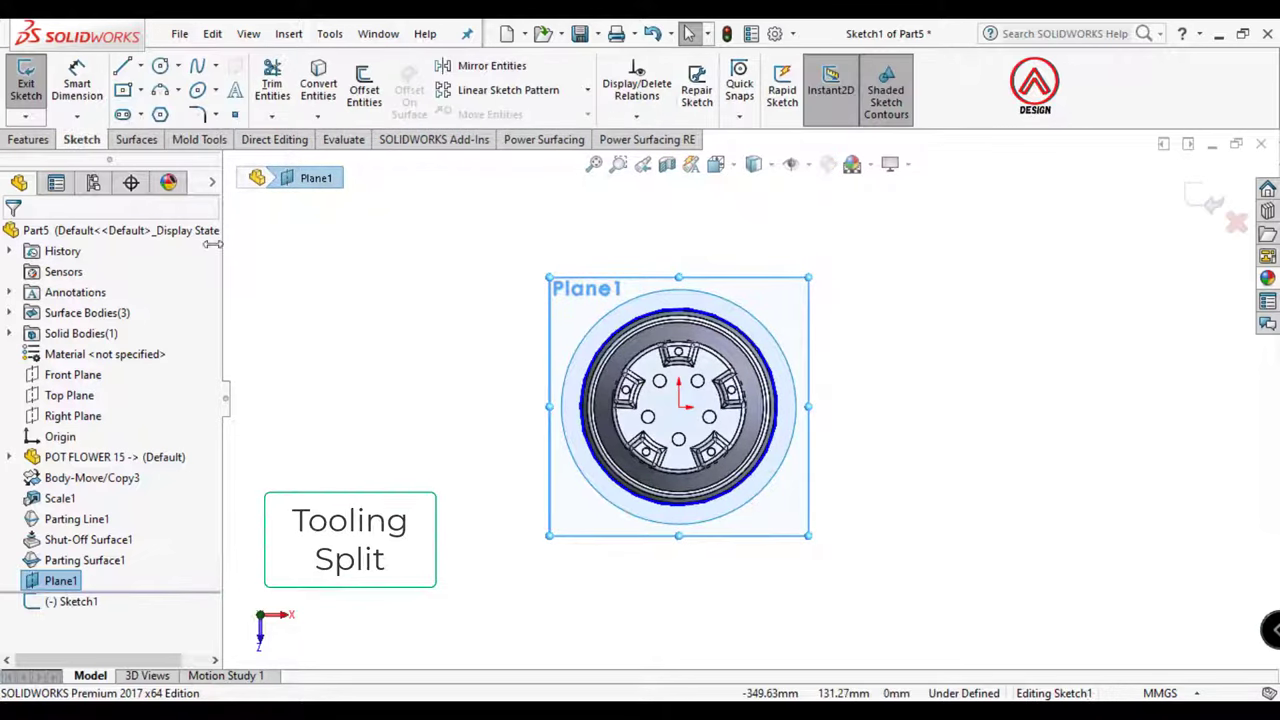
pyautogui.click(124, 91)
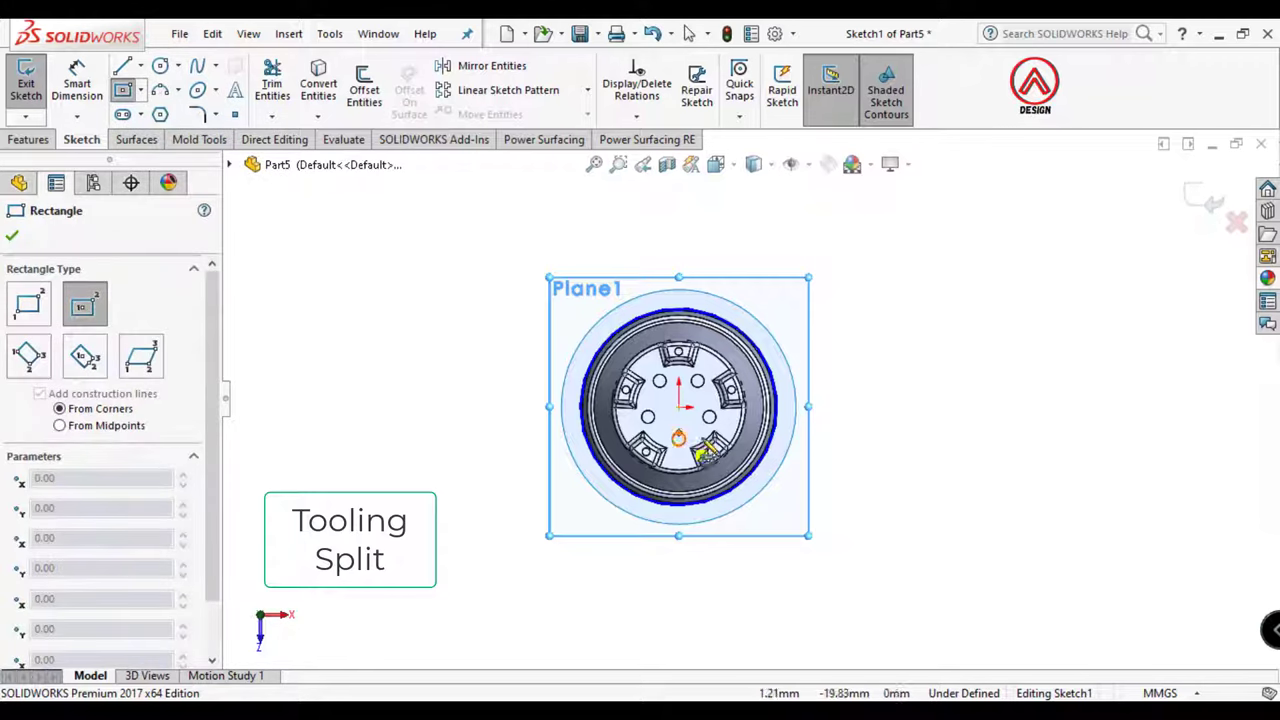
pyautogui.click(678, 407)
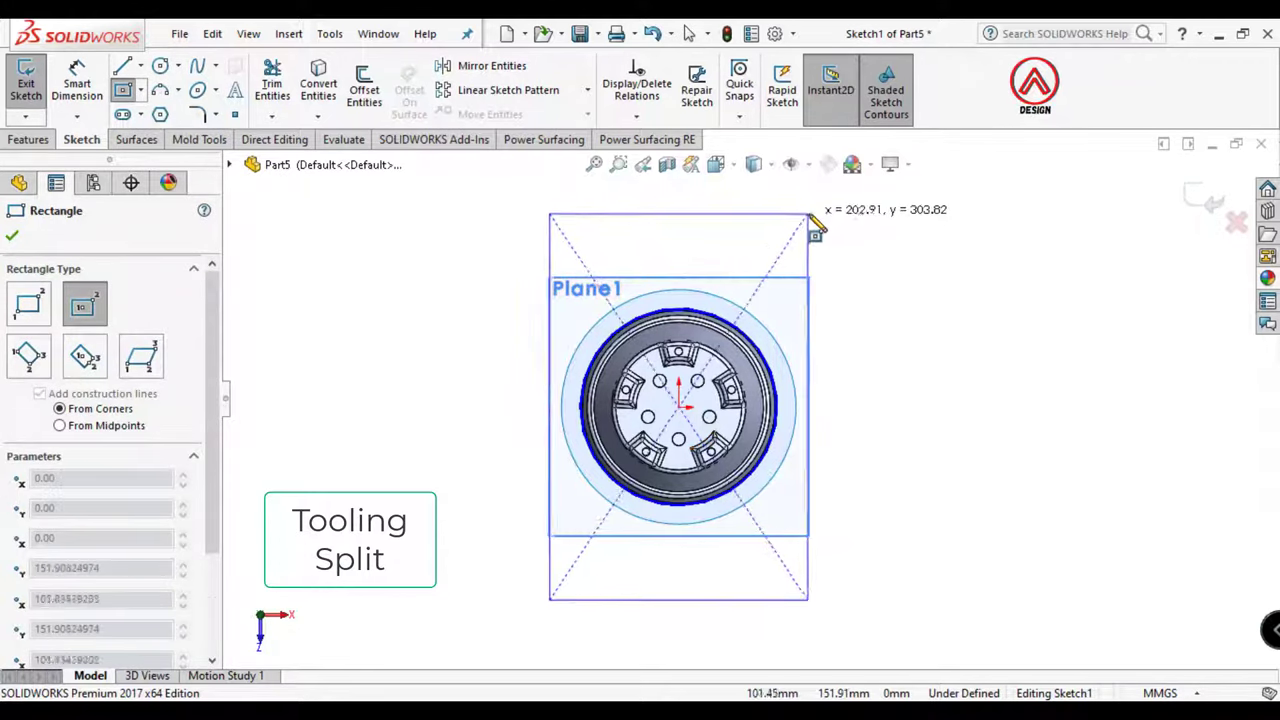
pyautogui.click(814, 213)
pyautogui.press('Escape')
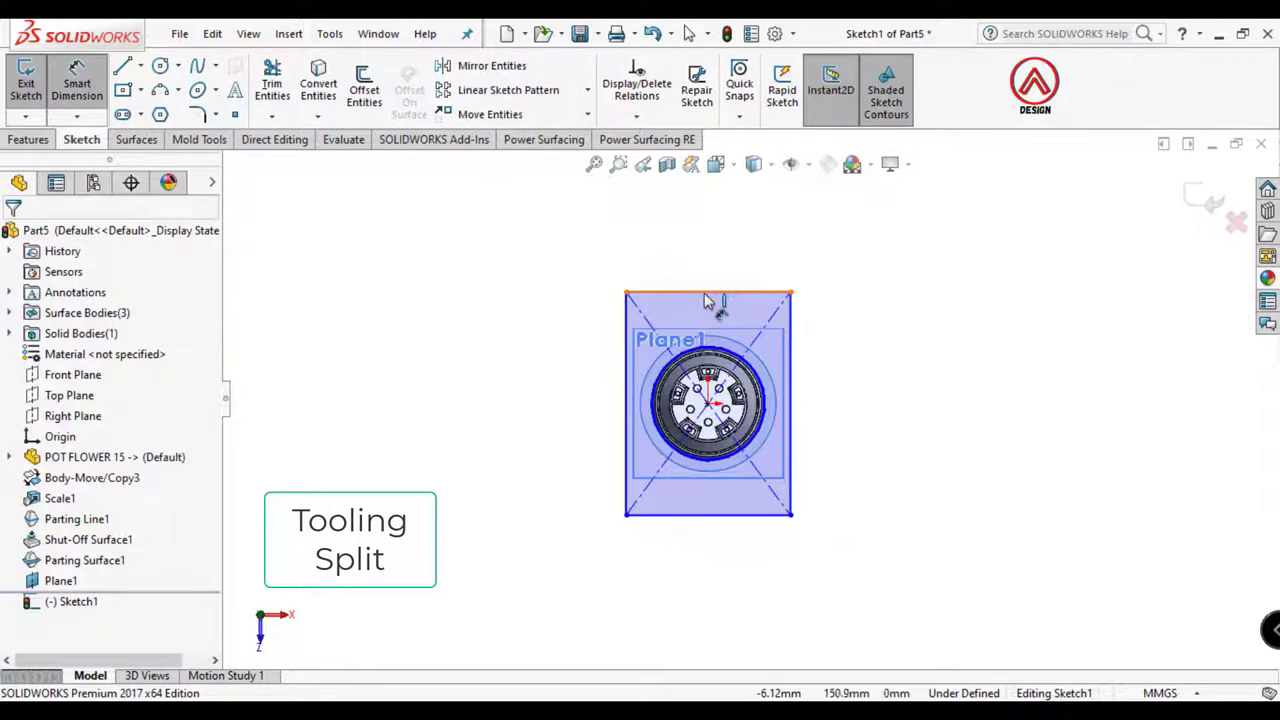
# Dimension both rectangle sides to 270 mm and leave the sketch
pyautogui.click(690, 292)
pyautogui.click(717, 280)
pyautogui.write('27')
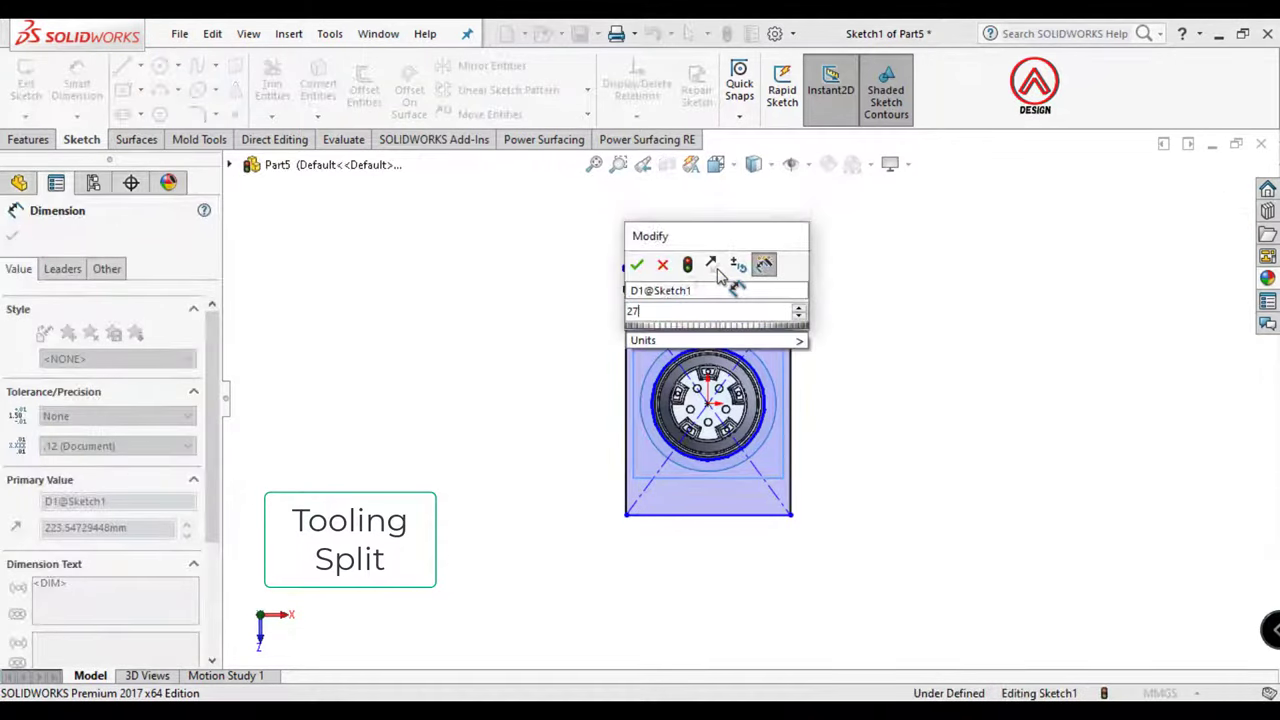
pyautogui.write('0')
pyautogui.press('Return')
pyautogui.click(814, 458)
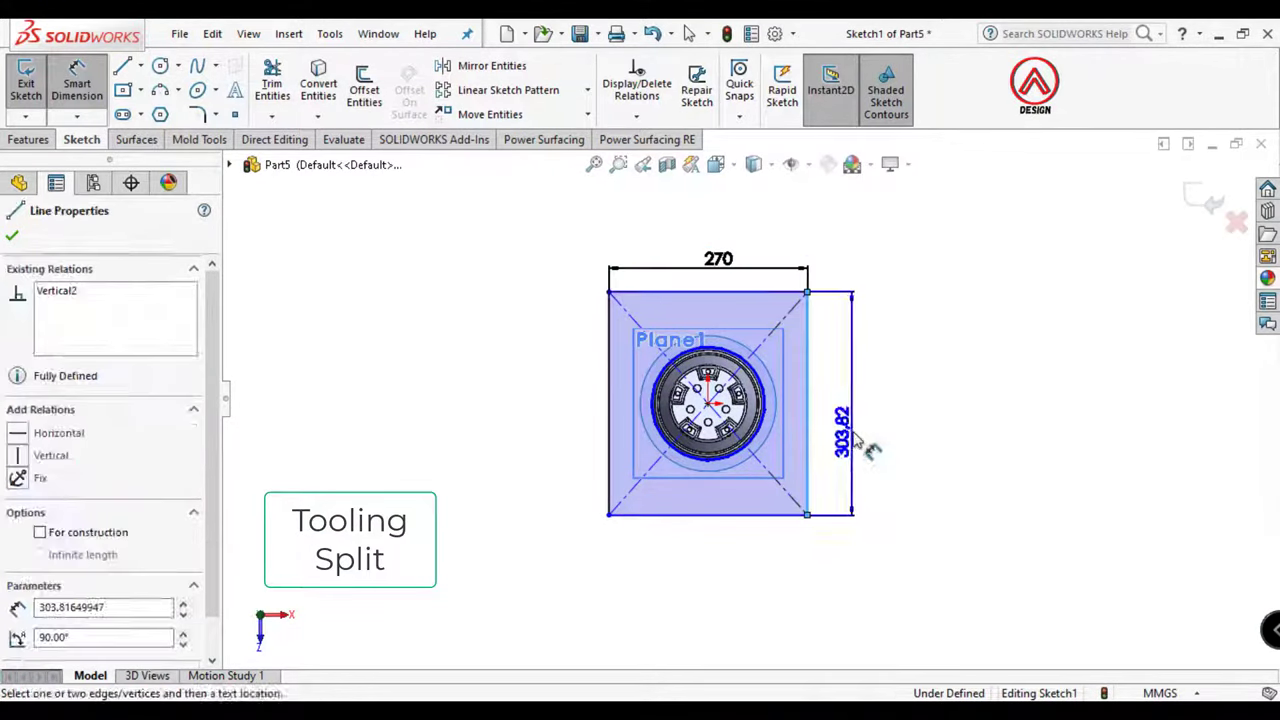
pyautogui.click(853, 440)
pyautogui.write('270')
pyautogui.press('Return')
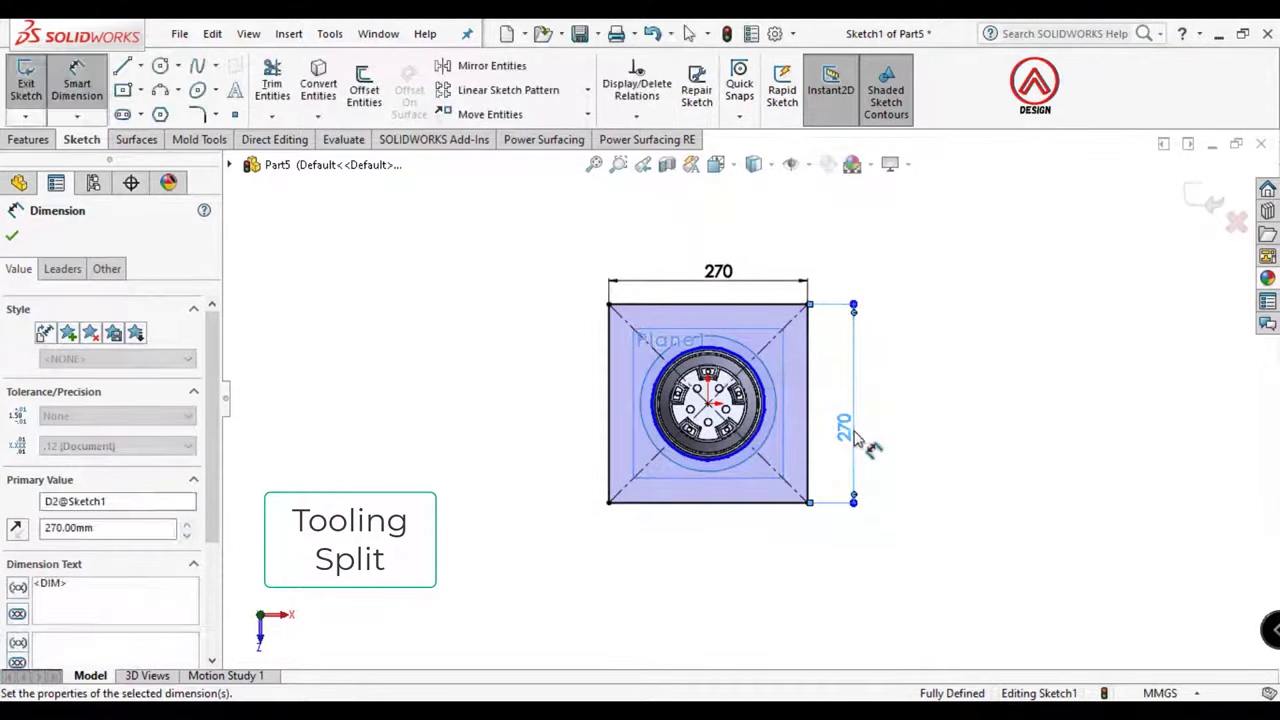
pyautogui.click(11, 236)
# Enable the 10° interlock surface, keep the 120 mm and 50 mm blocks, and create the split
pyautogui.click(1198, 197)
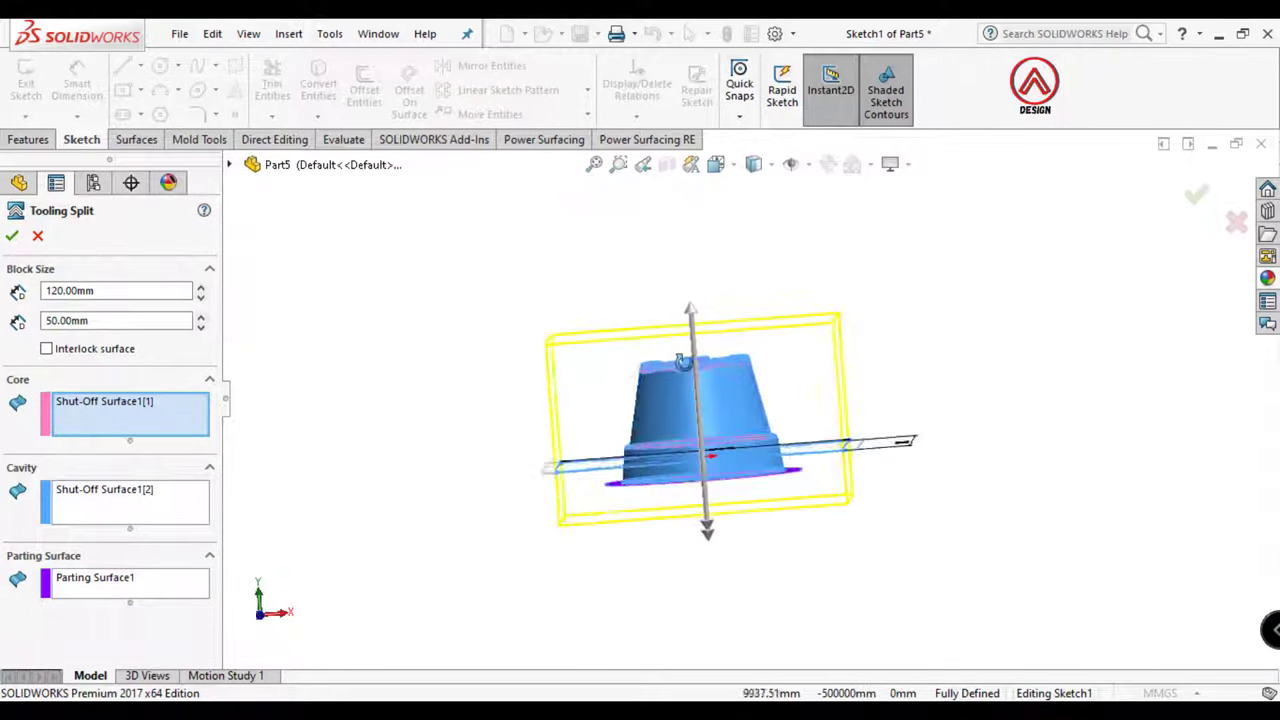
pyautogui.click(47, 349)
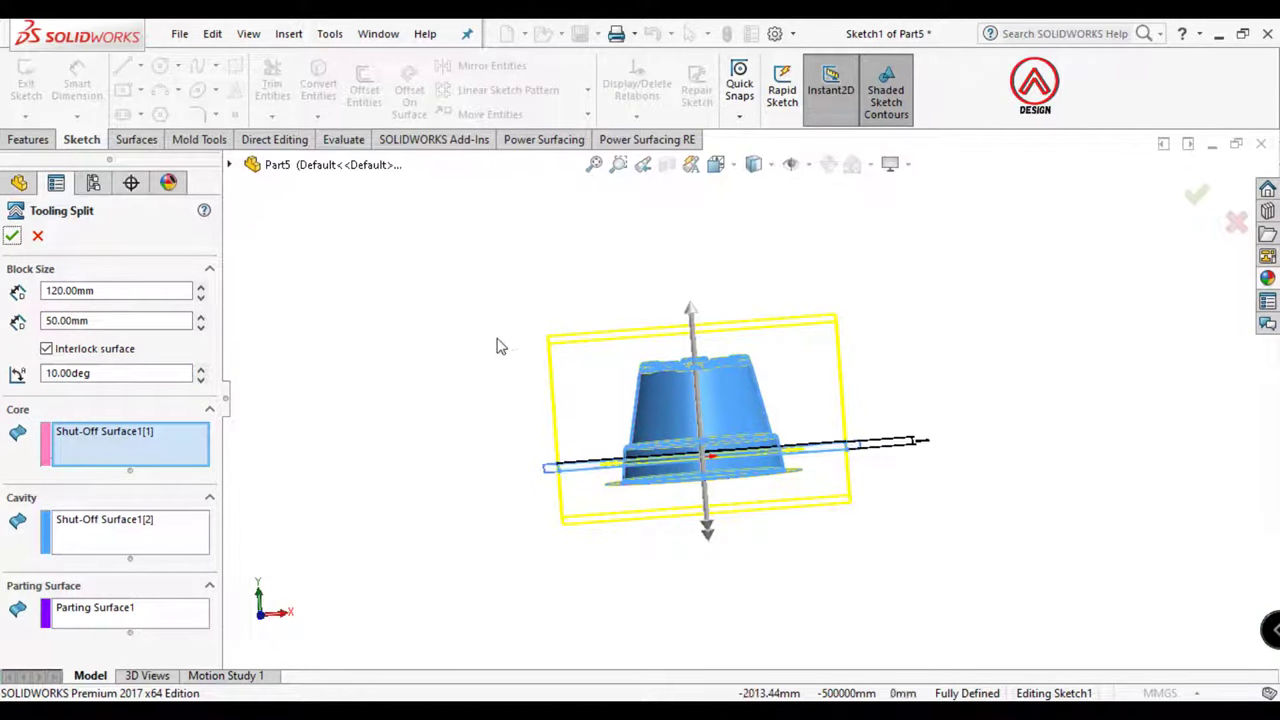
pyautogui.click(12, 238)
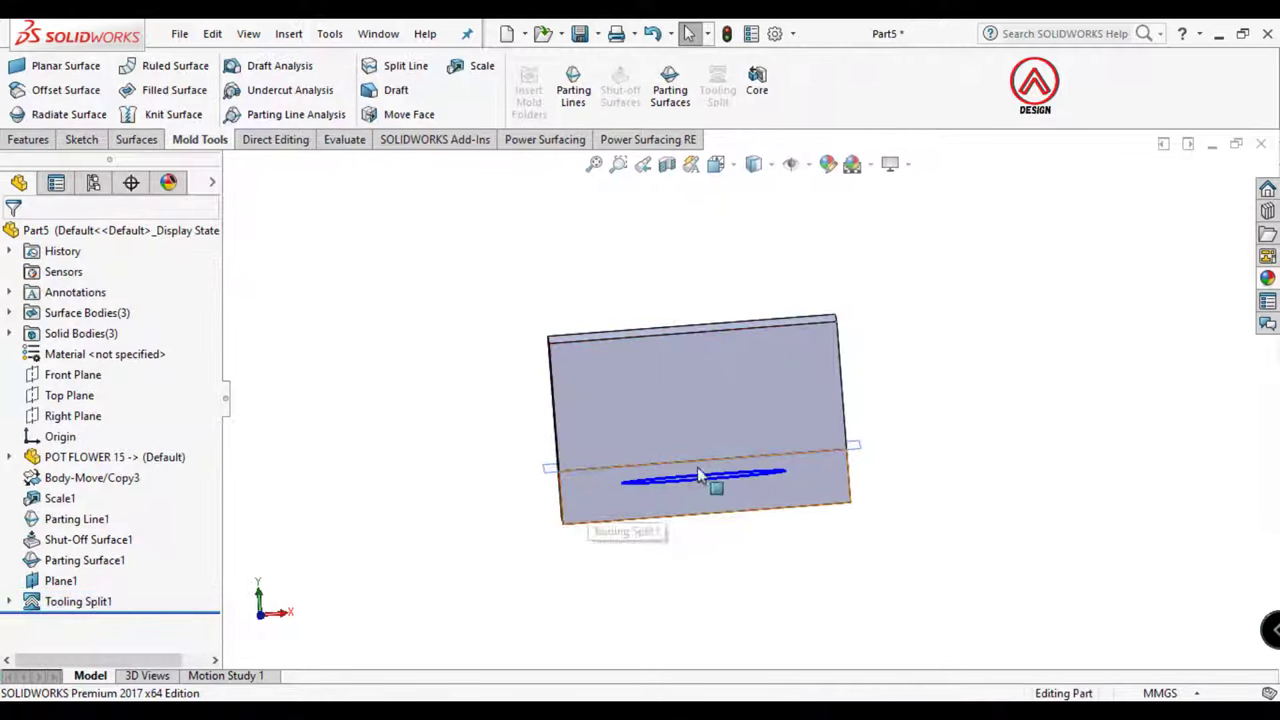
# Switch to isometric view and hide Plane1 and Parting Line1
pyautogui.hotkey('ctrl', '7')
pyautogui.click(528, 505)
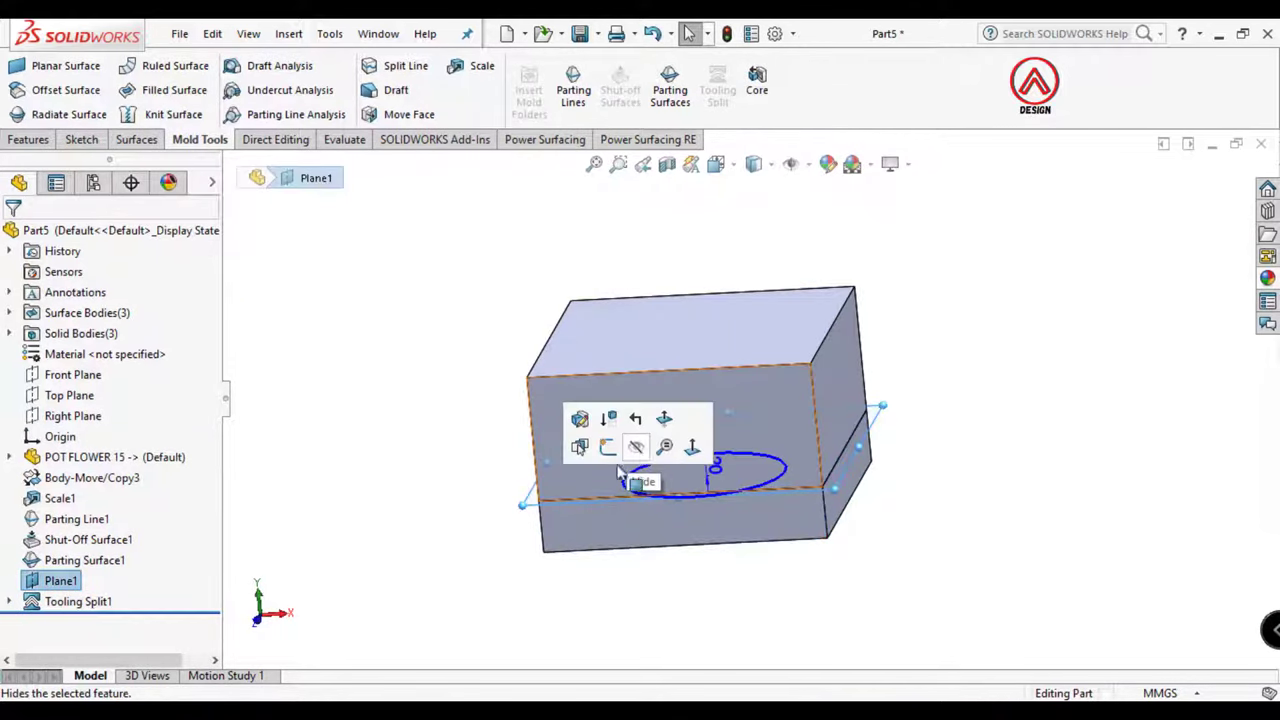
pyautogui.click(634, 450)
pyautogui.click(76, 519)
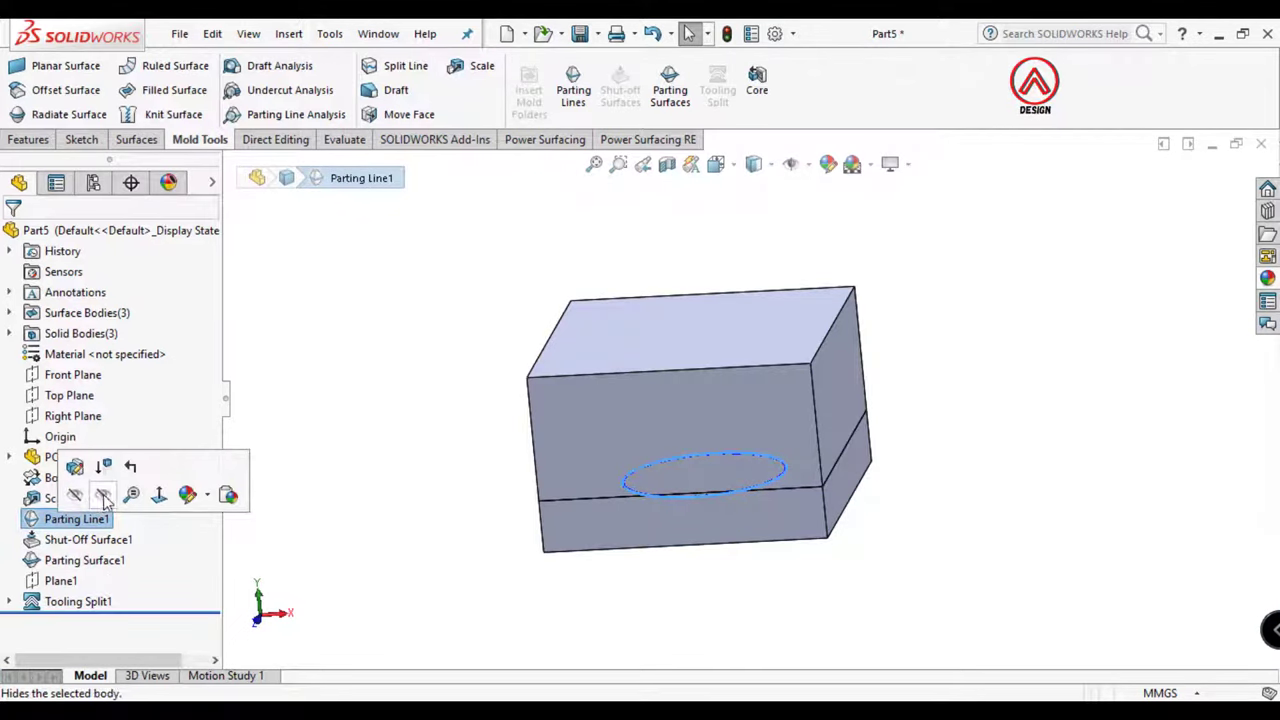
pyautogui.click(417, 470)
pyautogui.scroll(3, 737, 455)
pyautogui.click(52, 520)
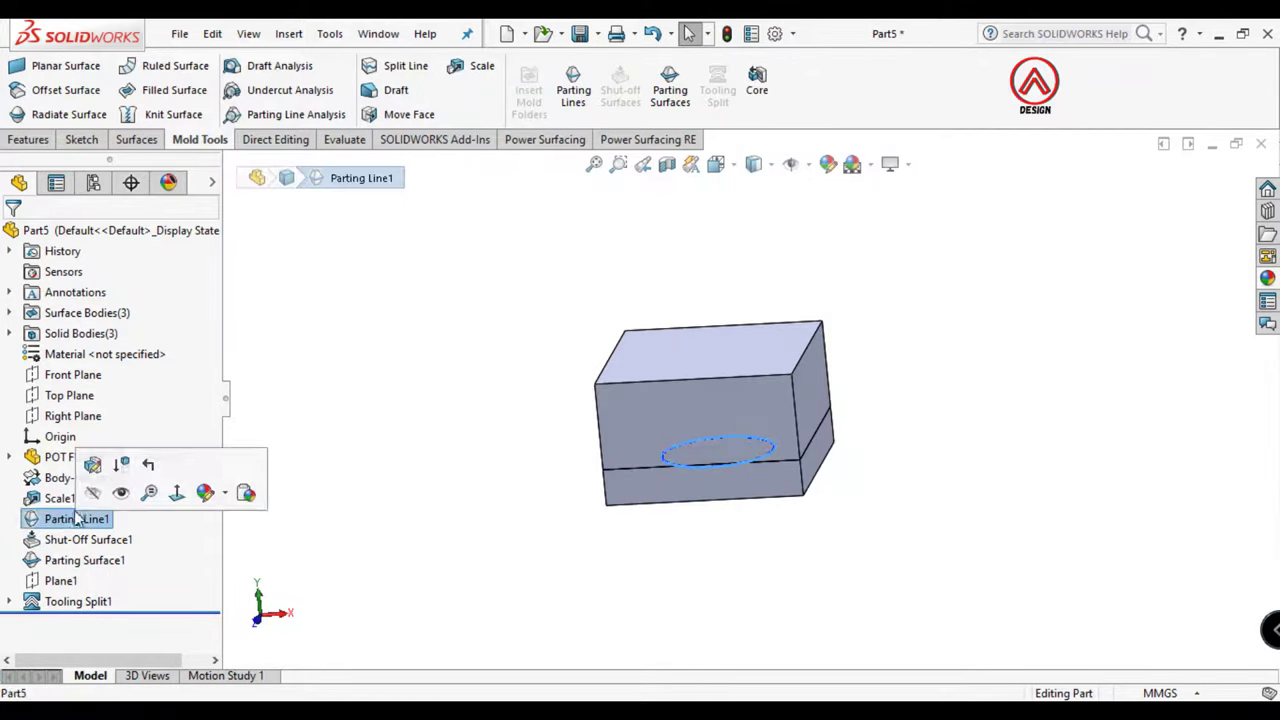
pyautogui.click(94, 494)
# Zoom out to the whole split block and start the Move/Copy body command
pyautogui.scroll(-3, 563, 480)
pyautogui.moveTo(563, 480)
pyautogui.mouseDown(button='middle')
pyautogui.moveTo(711, 409)
pyautogui.moveTo(674, 323)
pyautogui.moveTo(528, 471)
pyautogui.mouseUp(button='middle')
pyautogui.press('z')
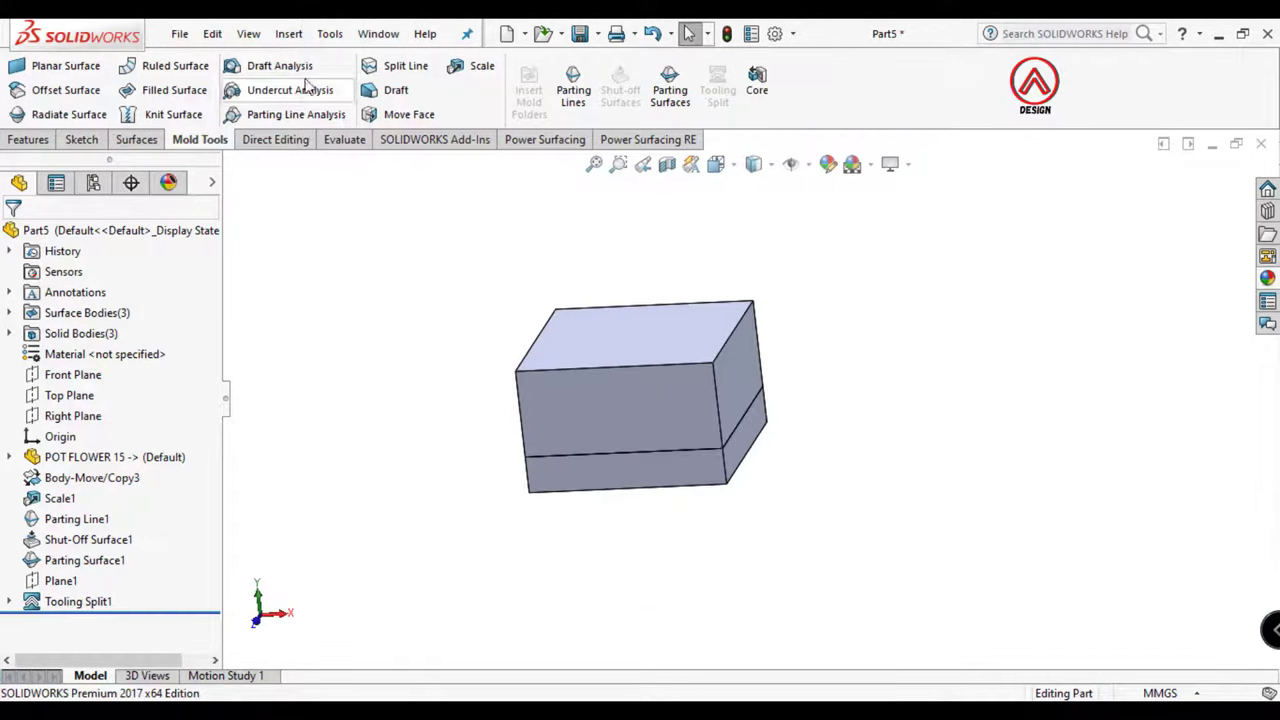
pyautogui.click(288, 34)
pyautogui.click(505, 591)
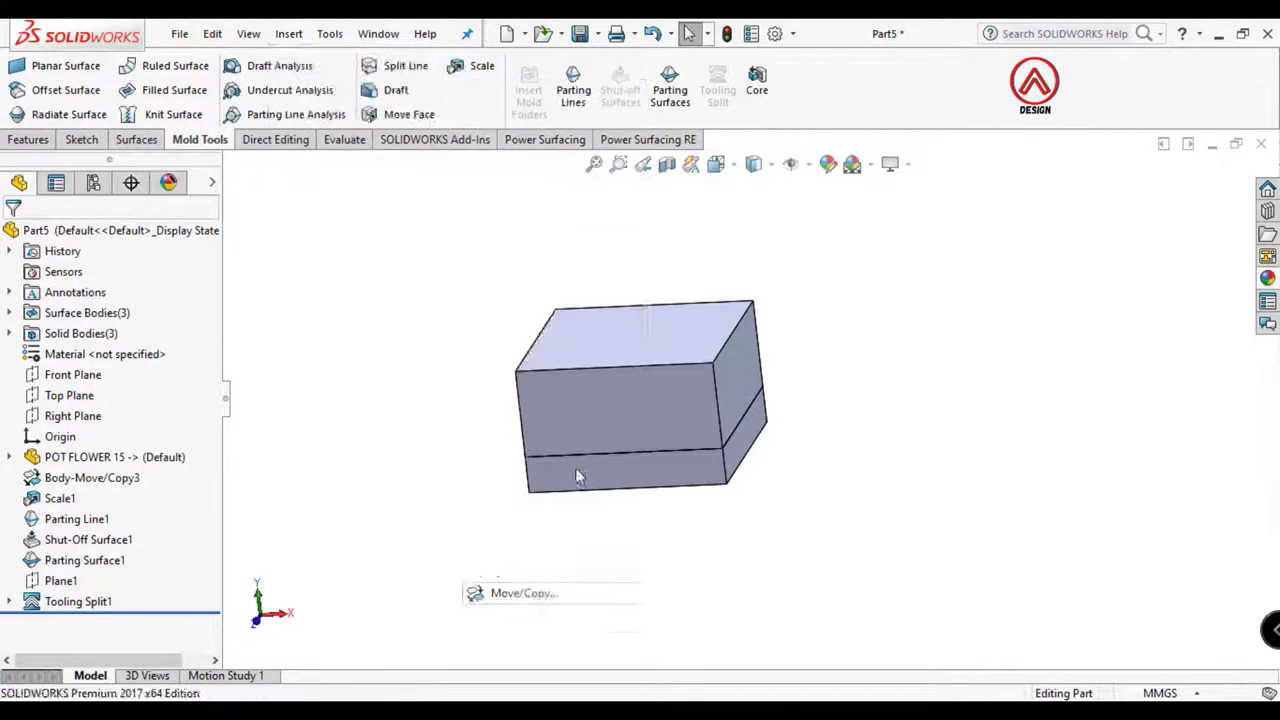
pyautogui.click(619, 407)
pyautogui.moveTo(650, 299); pyautogui.dragTo(604, 276)
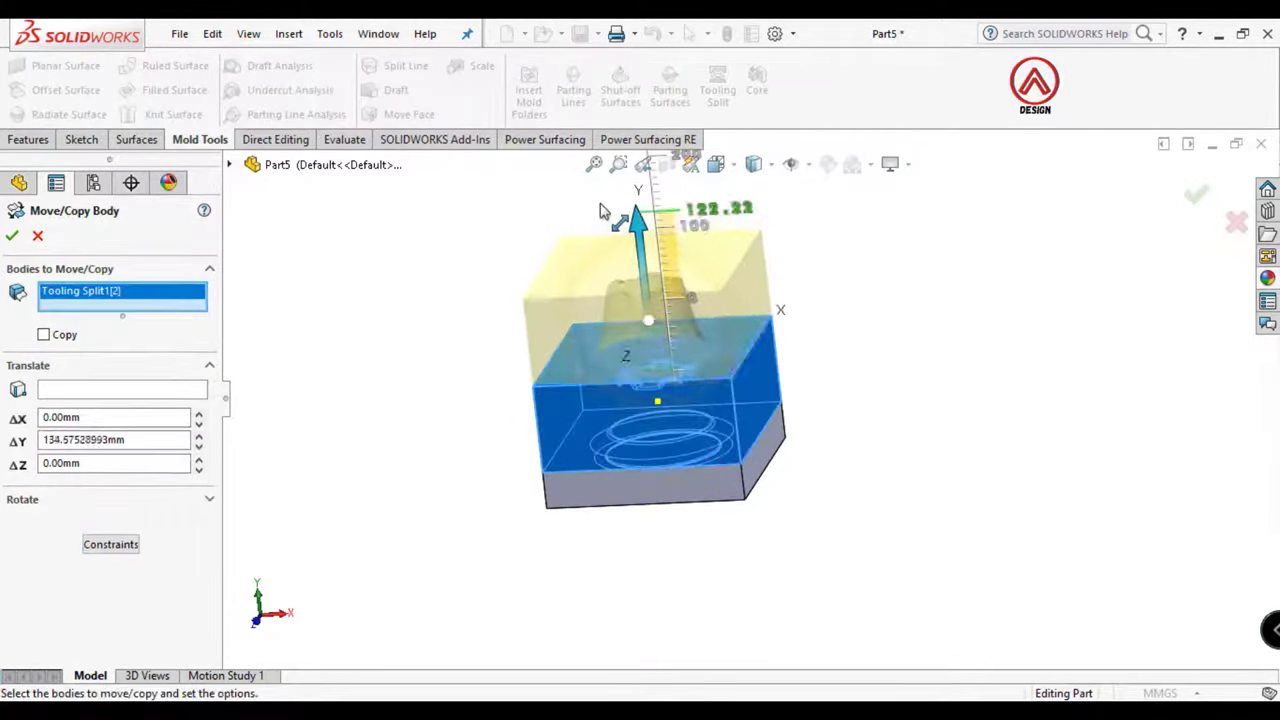
pyautogui.moveTo(604, 276); pyautogui.dragTo(520, 290, button='middle')
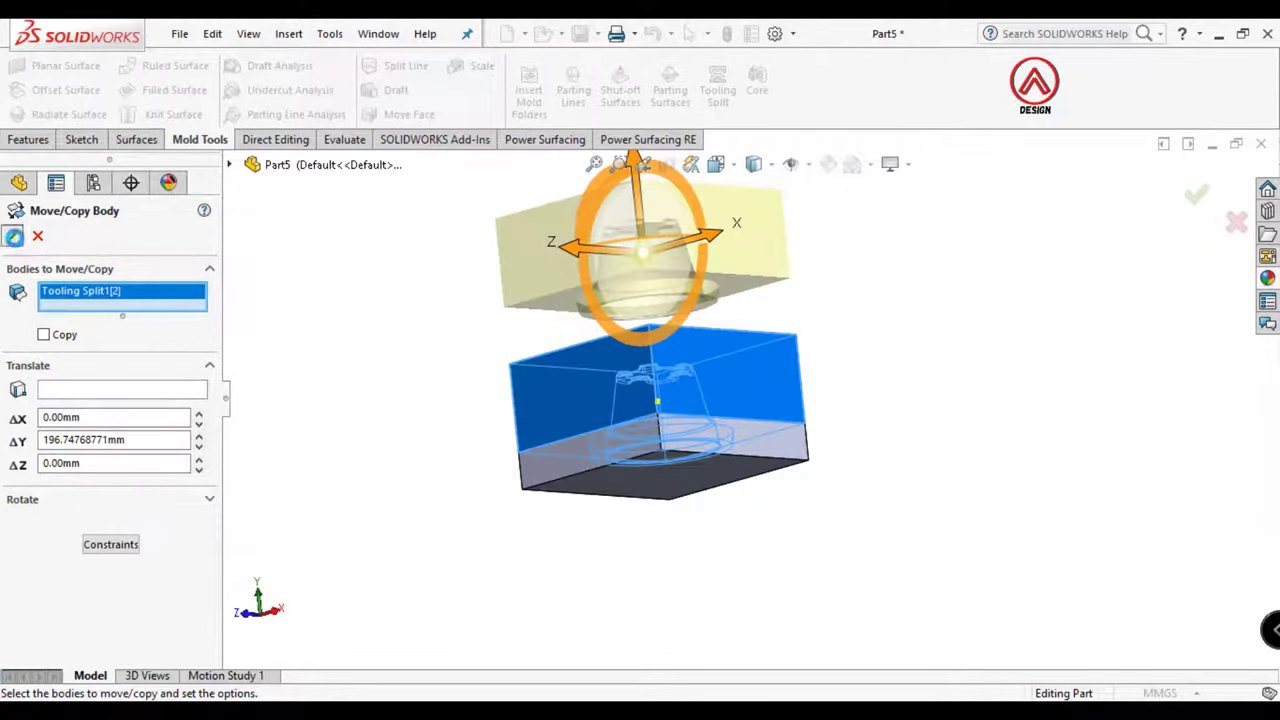
pyautogui.press('Return')
pyautogui.moveTo(634, 357)
pyautogui.mouseDown(button='middle')
pyautogui.moveTo(700, 318)
pyautogui.moveTo(690, 290)
pyautogui.mouseUp(button='middle')
pyautogui.press('Delete')
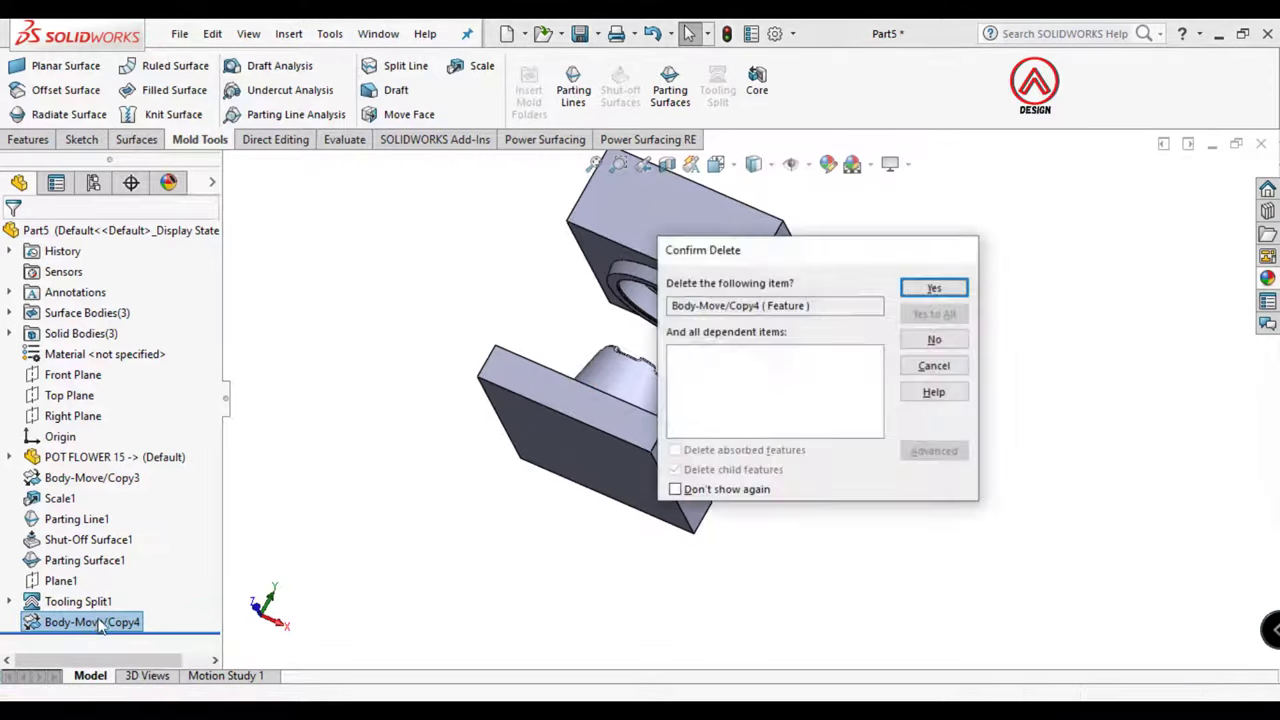
pyautogui.press('Return')
pyautogui.moveTo(689, 465); pyautogui.dragTo(742, 410, button='middle')
pyautogui.scroll(-3, 645, 434)
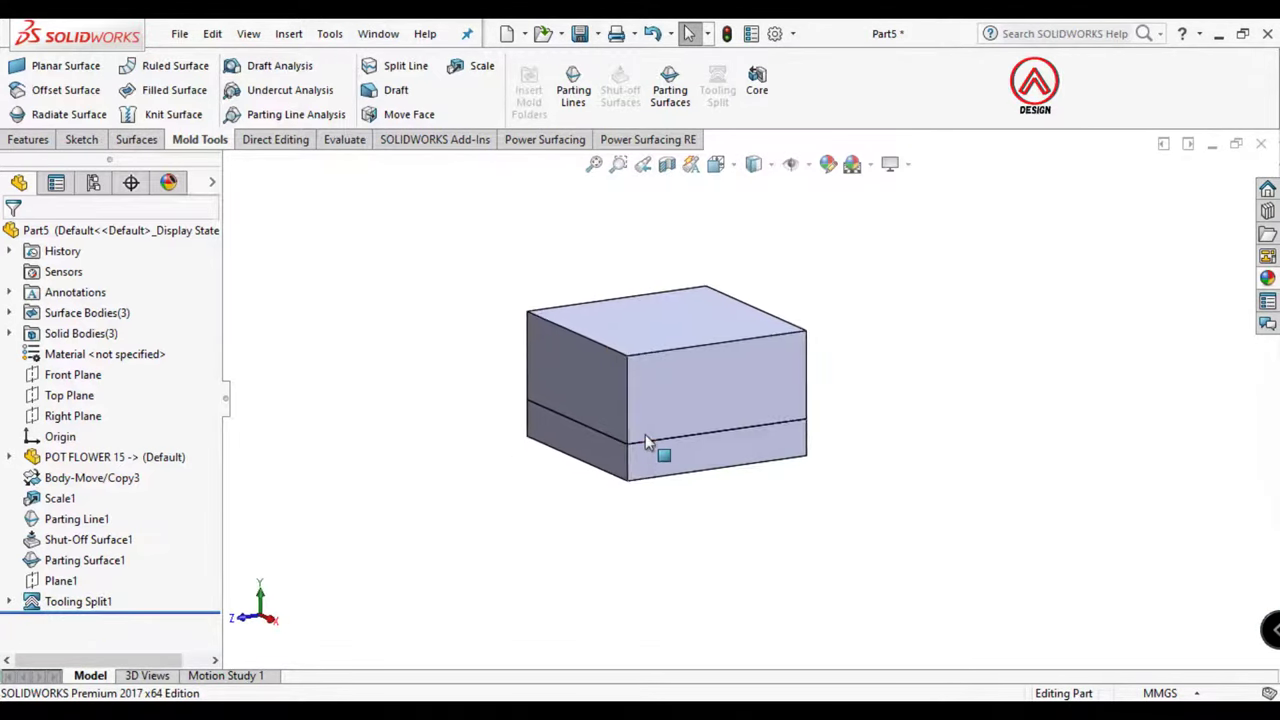
pyautogui.scroll(-2, 636, 415)
# Isolate the lower core body and view it from the Front orientation
pyautogui.moveTo(636, 415); pyautogui.dragTo(669, 425, button='middle')
pyautogui.rightClick(669, 425)
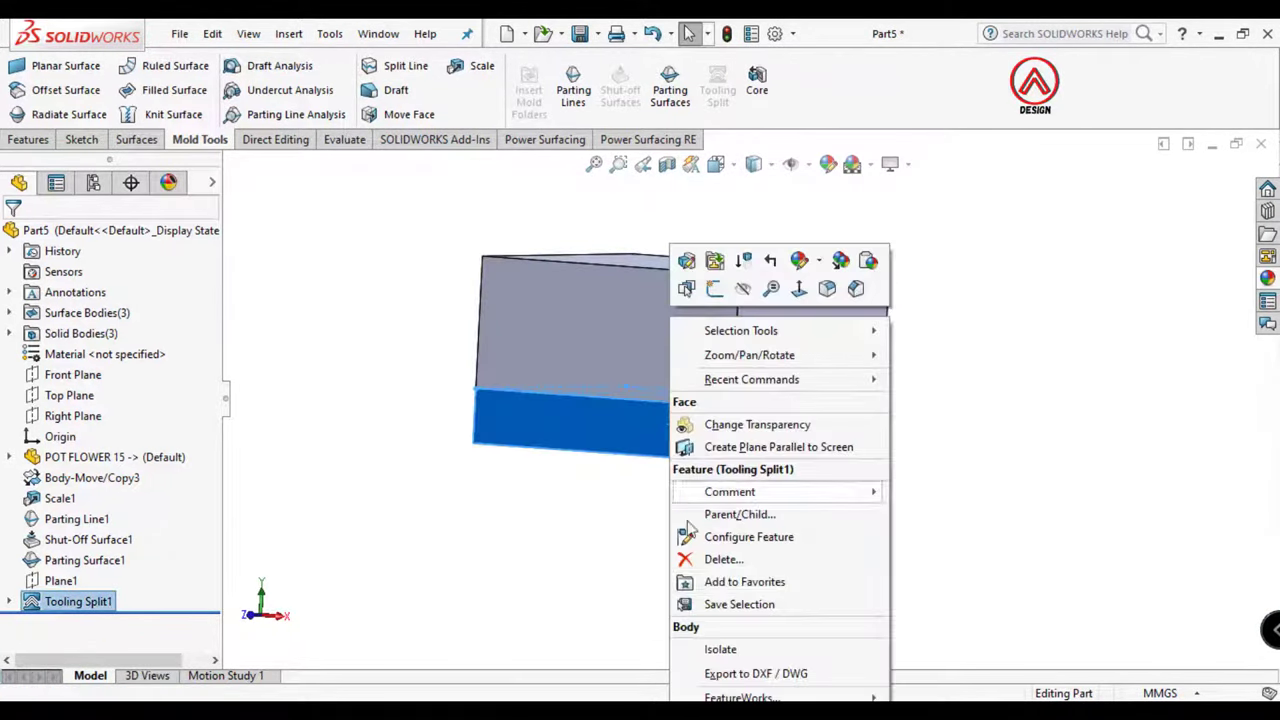
pyautogui.click(718, 648)
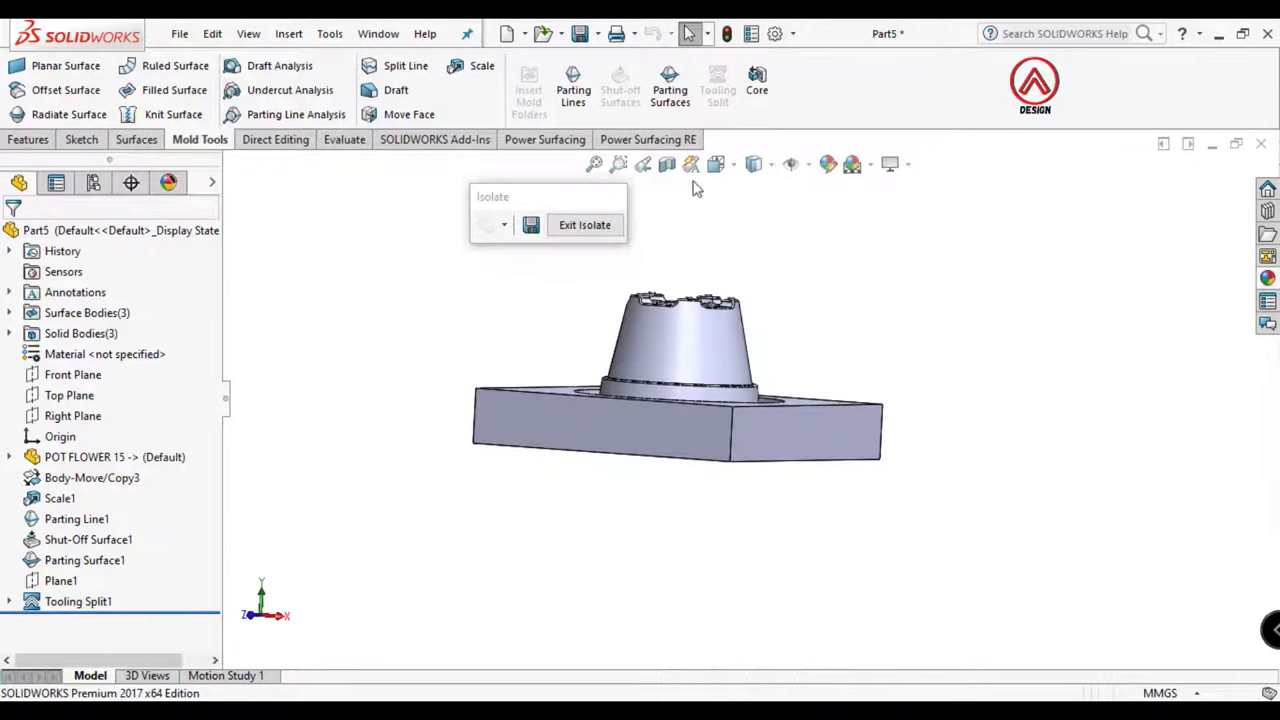
pyautogui.click(716, 164)
pyautogui.scroll(2, 746, 390)
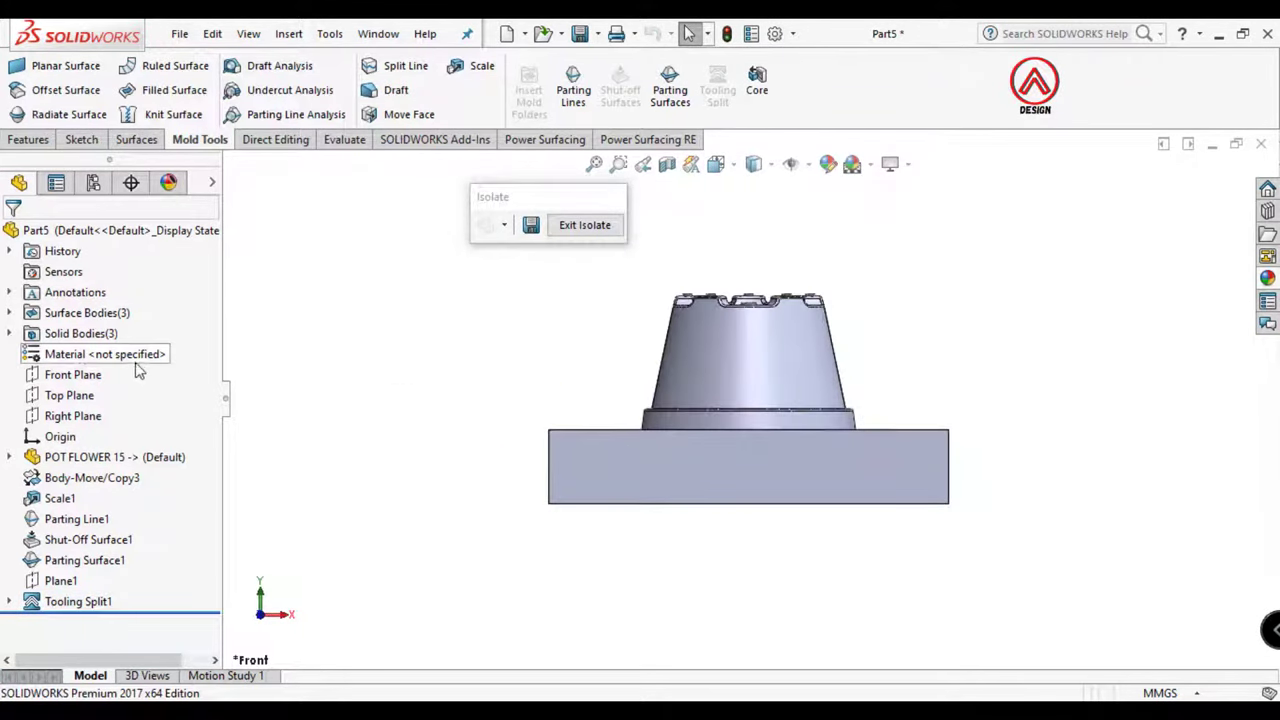
pyautogui.click(9, 333)
pyautogui.click(9, 333)
pyautogui.scroll(-3, 822, 404)
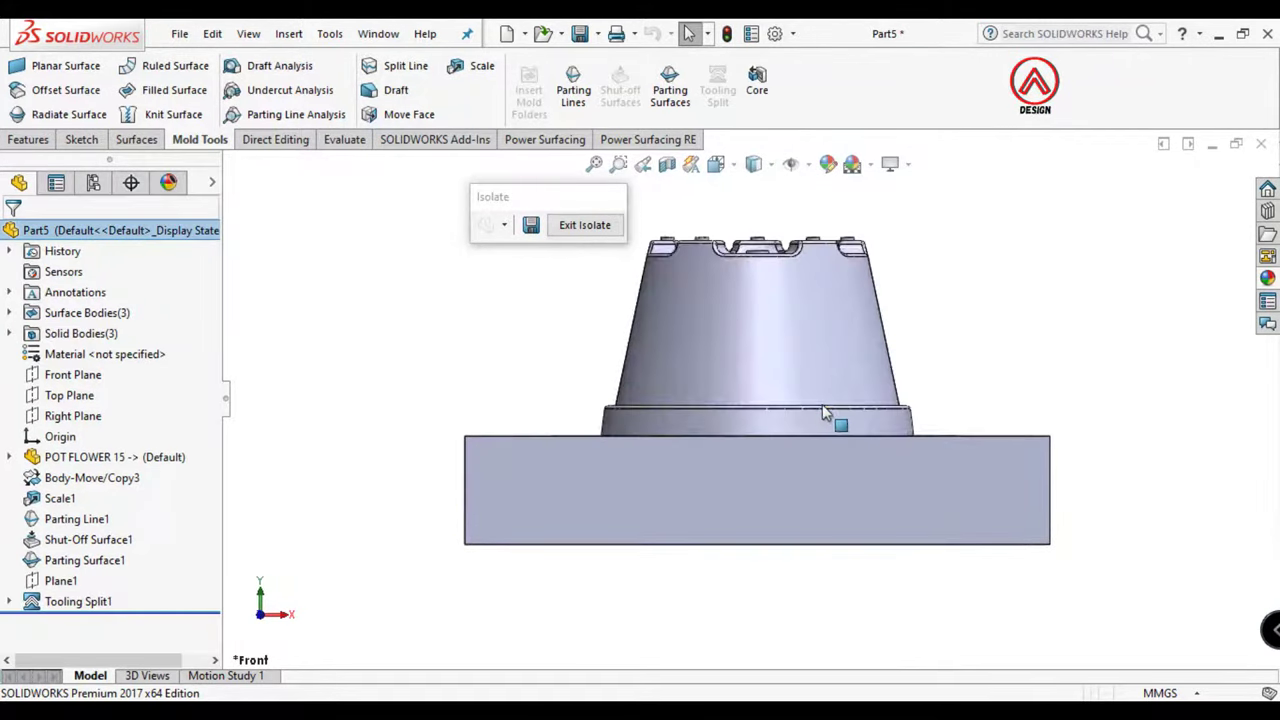
# Apply a Section View cut through the Front Plane
pyautogui.click(667, 165)
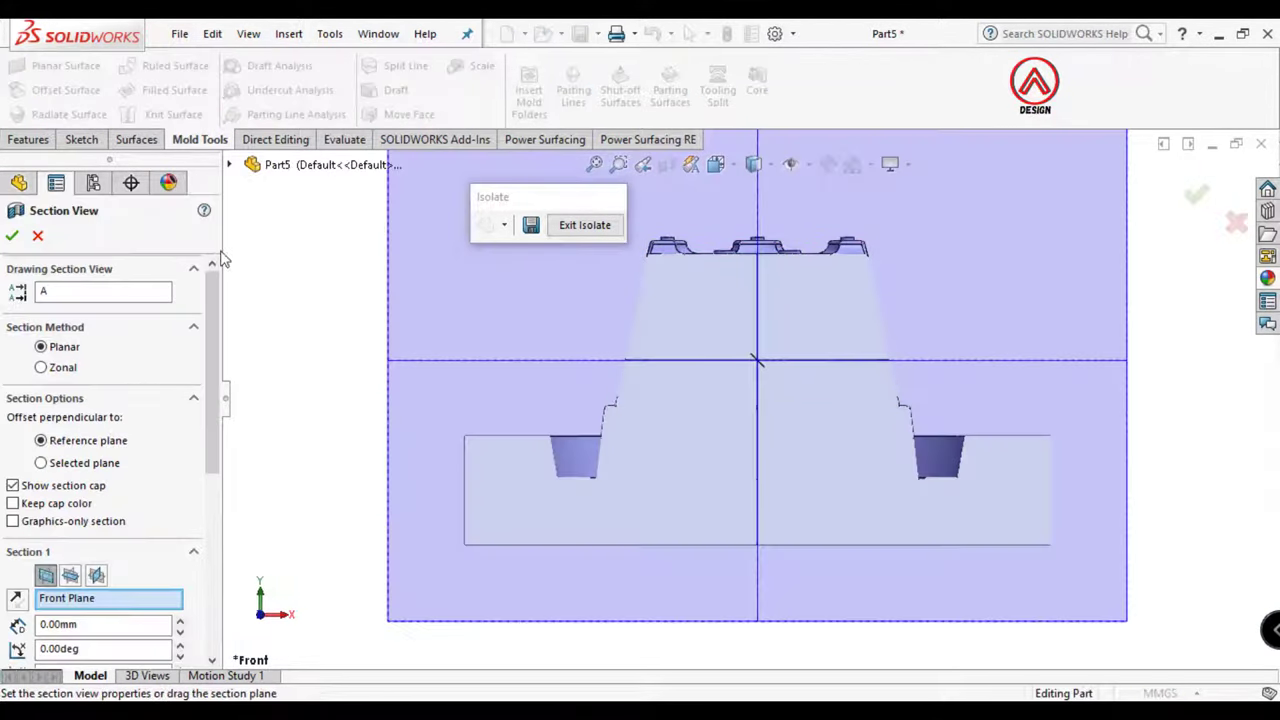
pyautogui.click(12, 237)
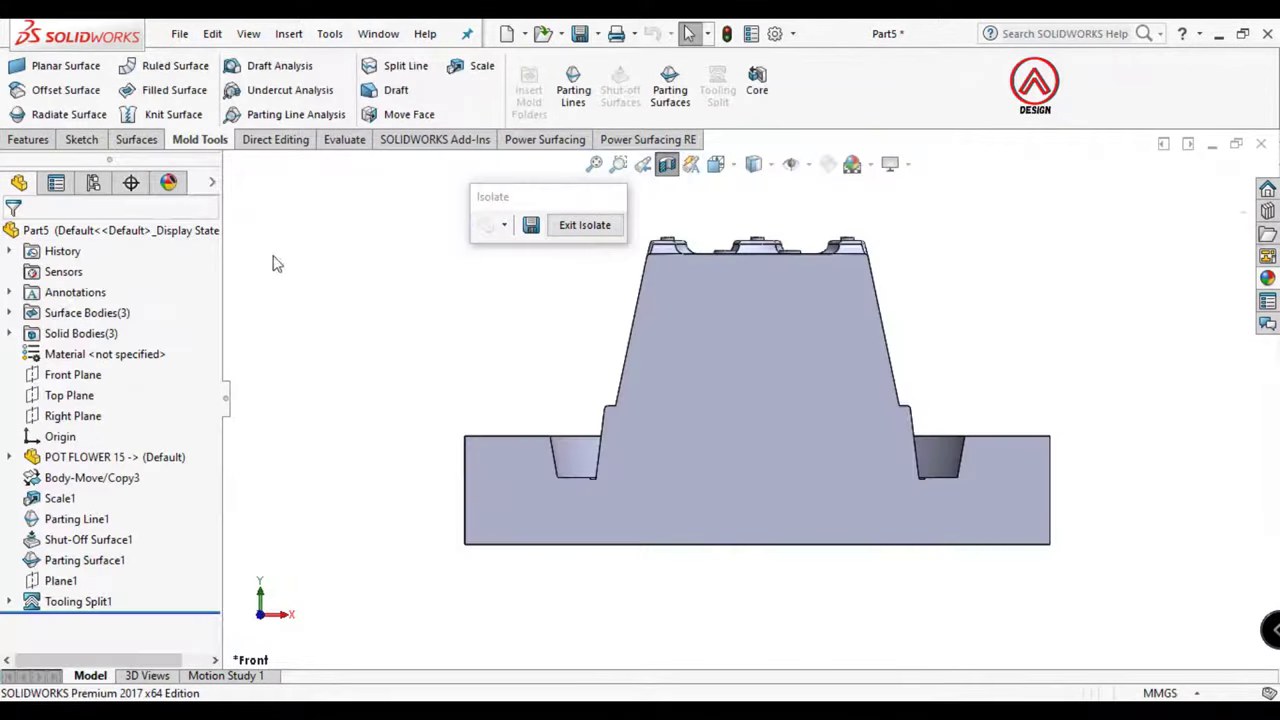
pyautogui.click(65, 374)
# Start a sketch on Front Plane with a vertical centerline up from the origin
pyautogui.click(100, 343)
pyautogui.click(140, 66)
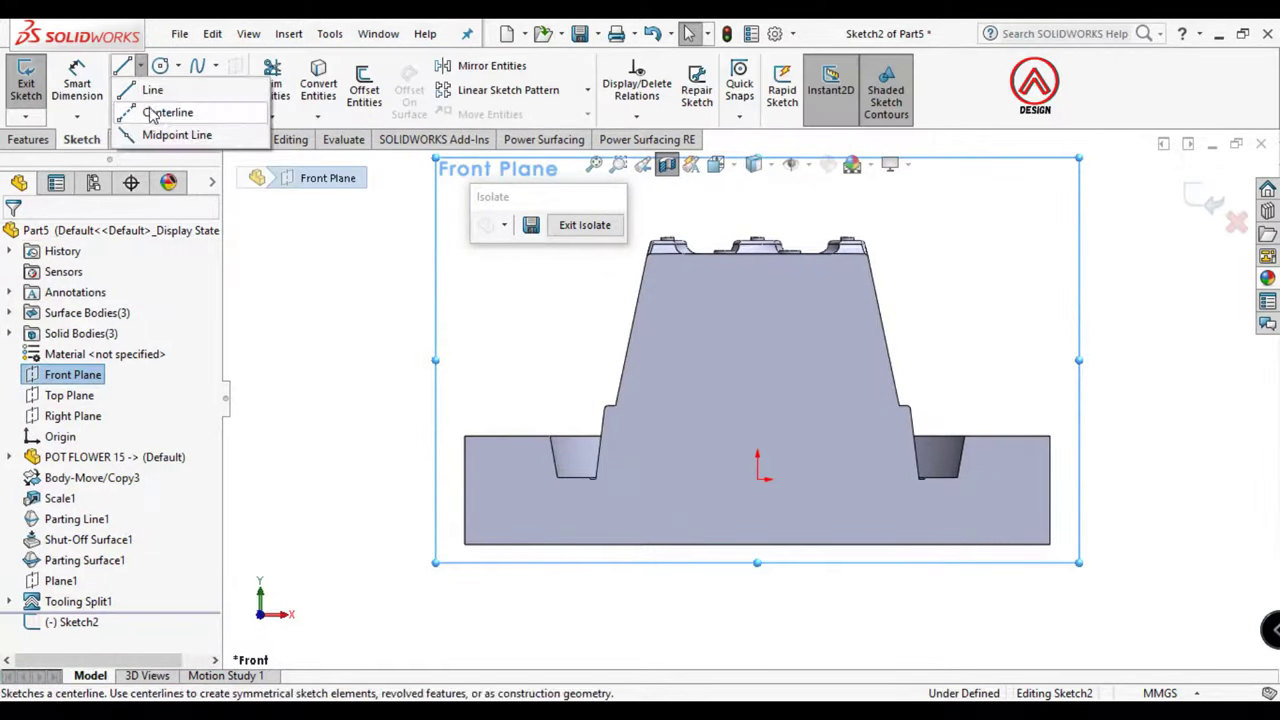
pyautogui.click(160, 108)
pyautogui.click(757, 463)
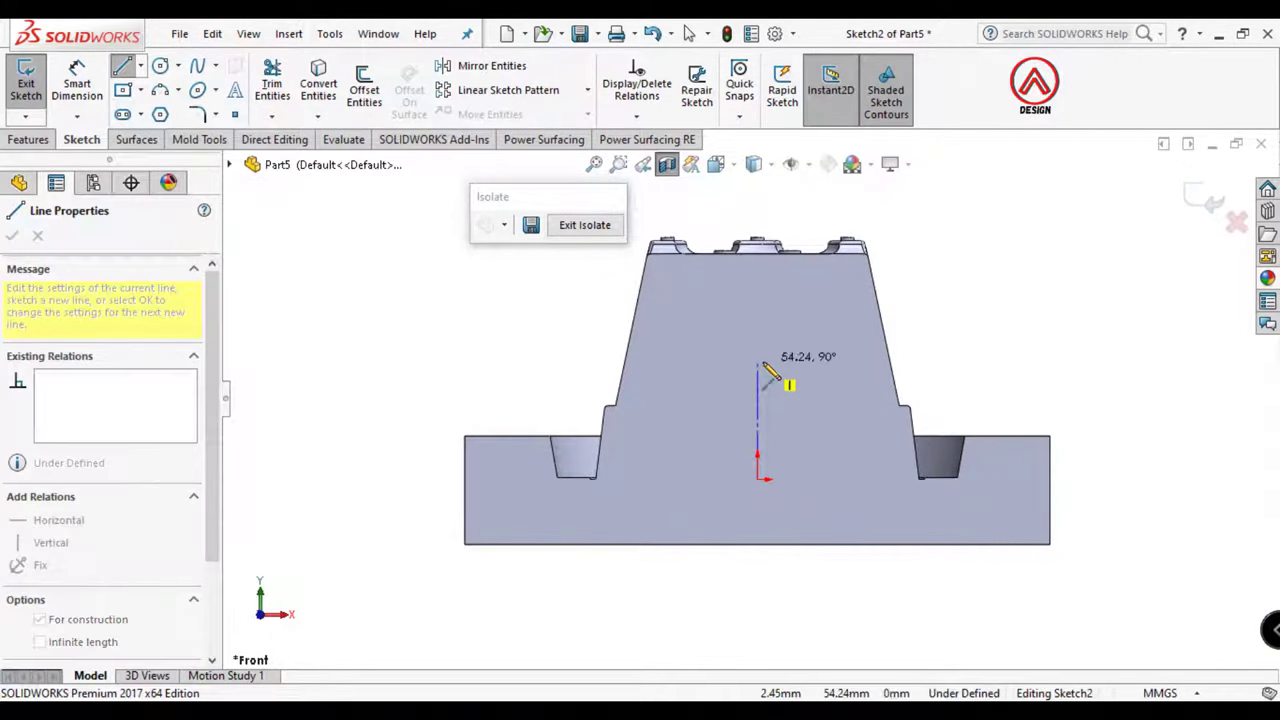
pyautogui.click(757, 362)
pyautogui.press('Escape')
# Draw a line from the pocket corner to the block's bottom edge, plus a vertical line above it
pyautogui.click(123, 66)
pyautogui.scroll(-2, 643, 580)
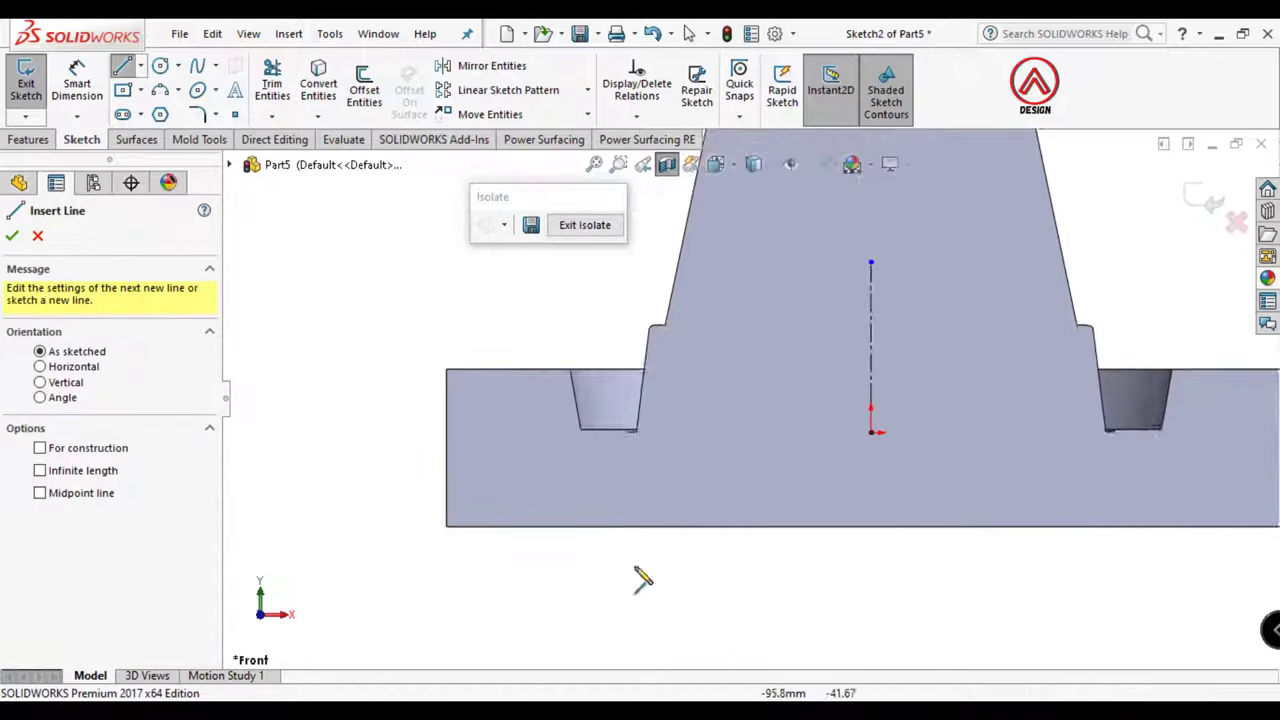
pyautogui.scroll(-3, 680, 375)
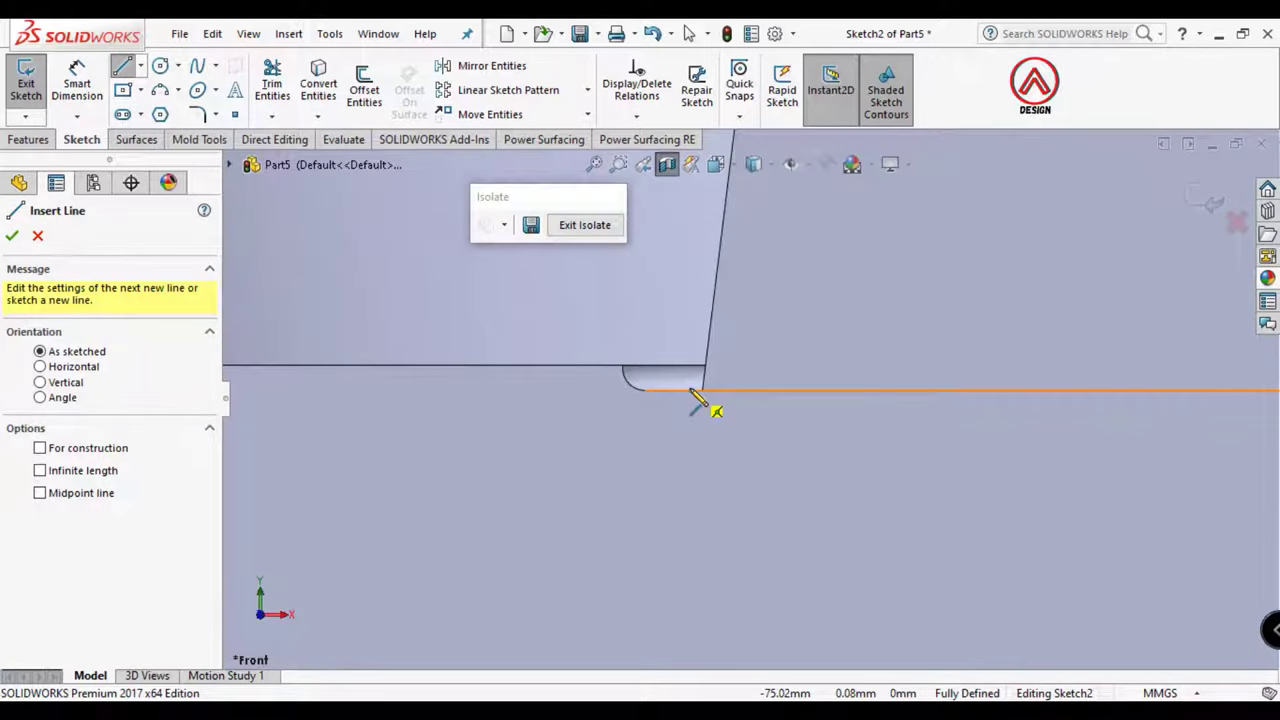
pyautogui.click(700, 390)
pyautogui.scroll(2, 688, 490)
pyautogui.click(694, 601)
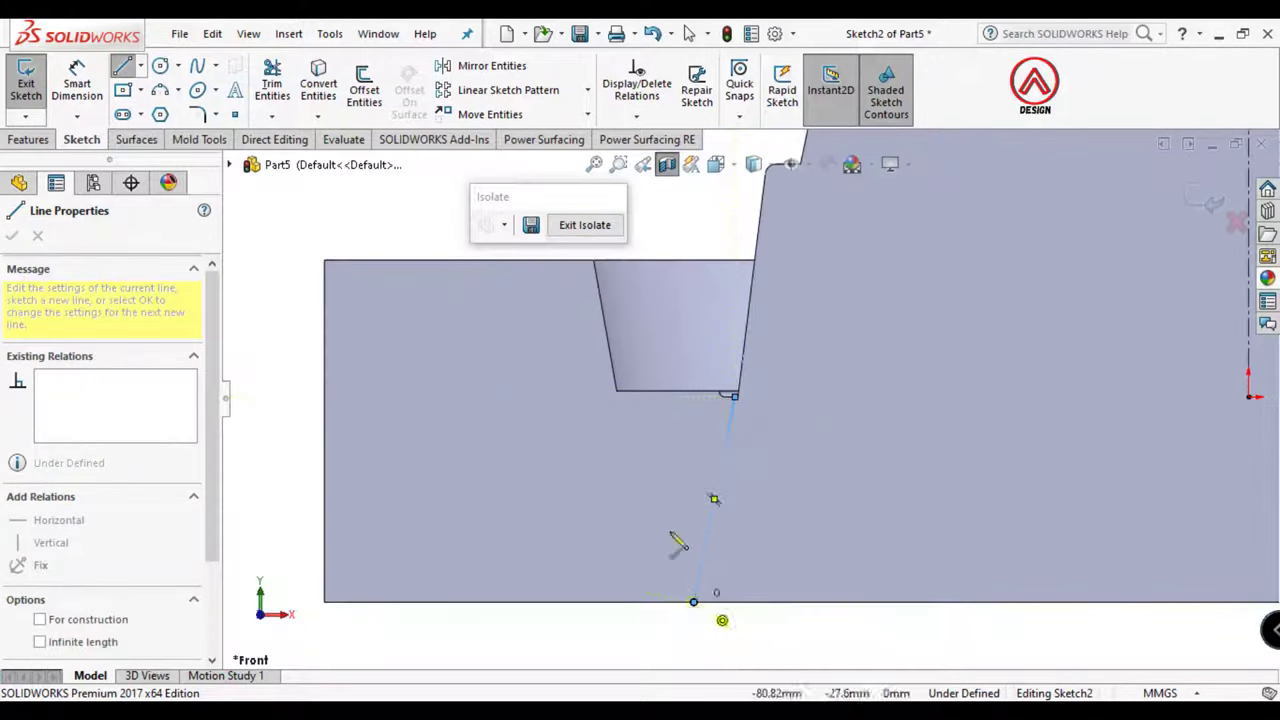
pyautogui.press('Escape')
pyautogui.click(126, 73)
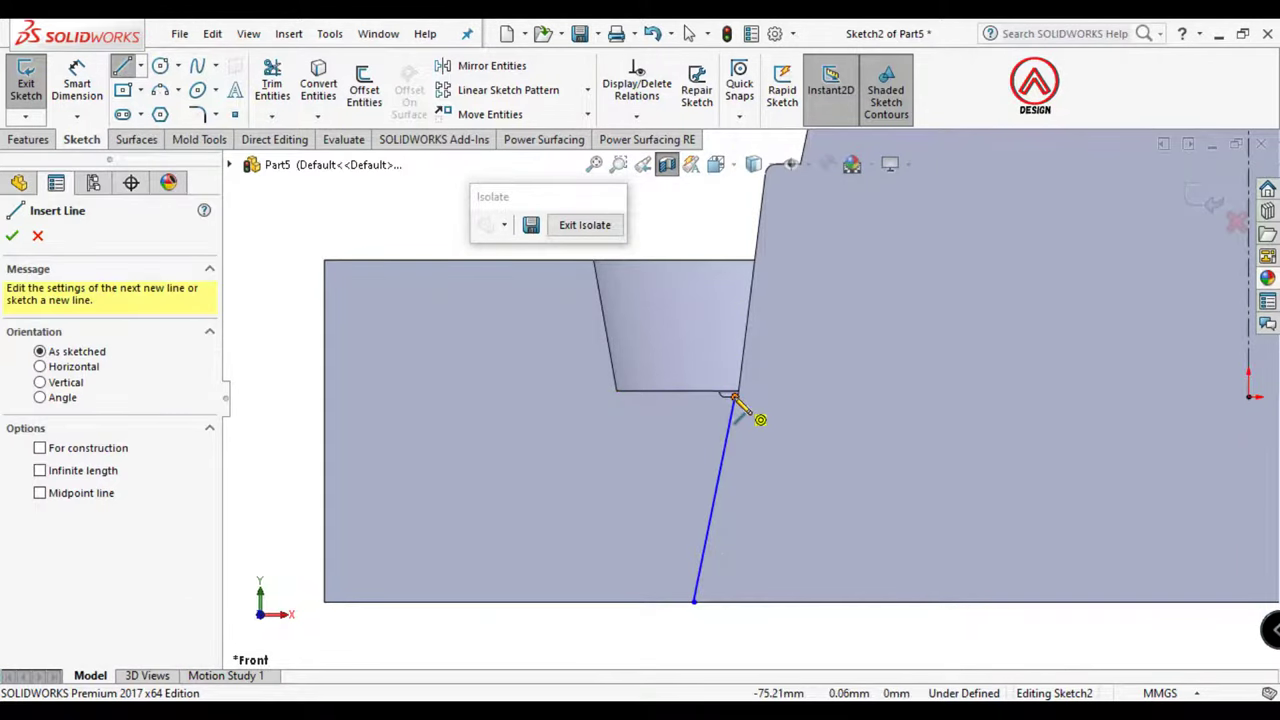
pyautogui.click(735, 396)
pyautogui.click(735, 205)
pyautogui.press('Escape')
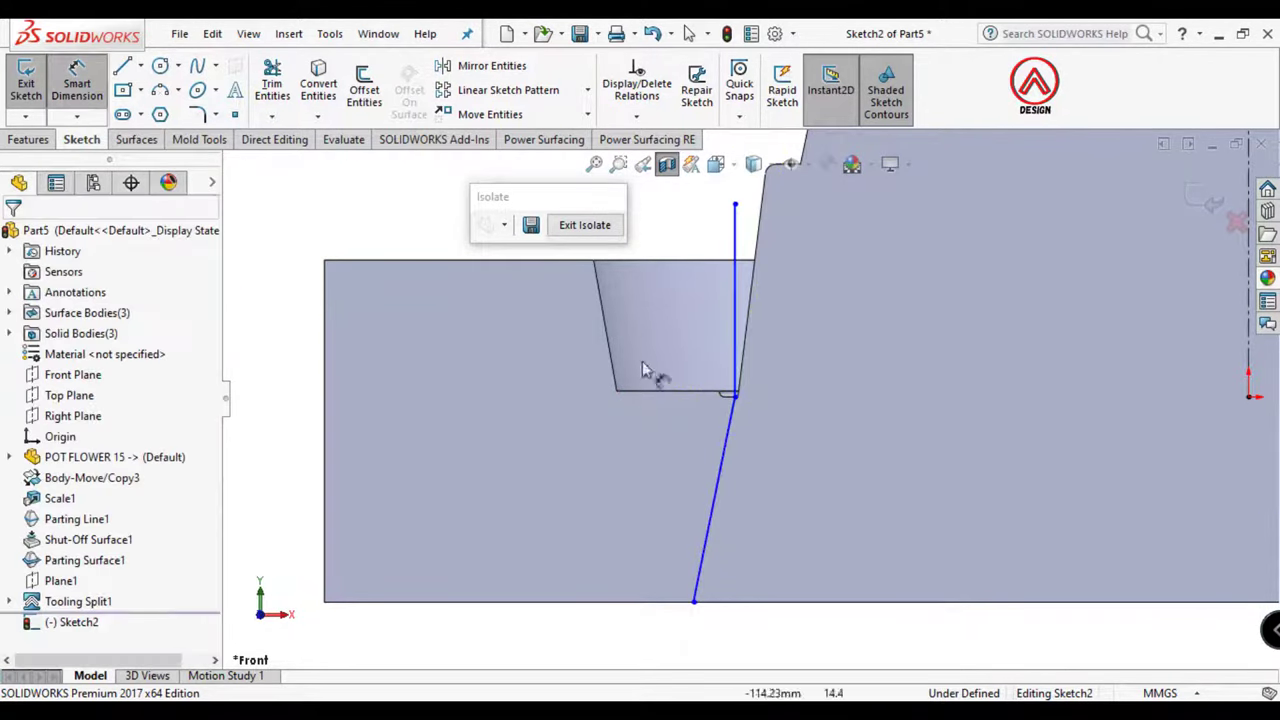
# Dimension the corner 75 mm from the centerline and the slanted line at 10°
pyautogui.click(735, 396)
pyautogui.scroll(3, 735, 396)
pyautogui.click(995, 400)
pyautogui.click(914, 368)
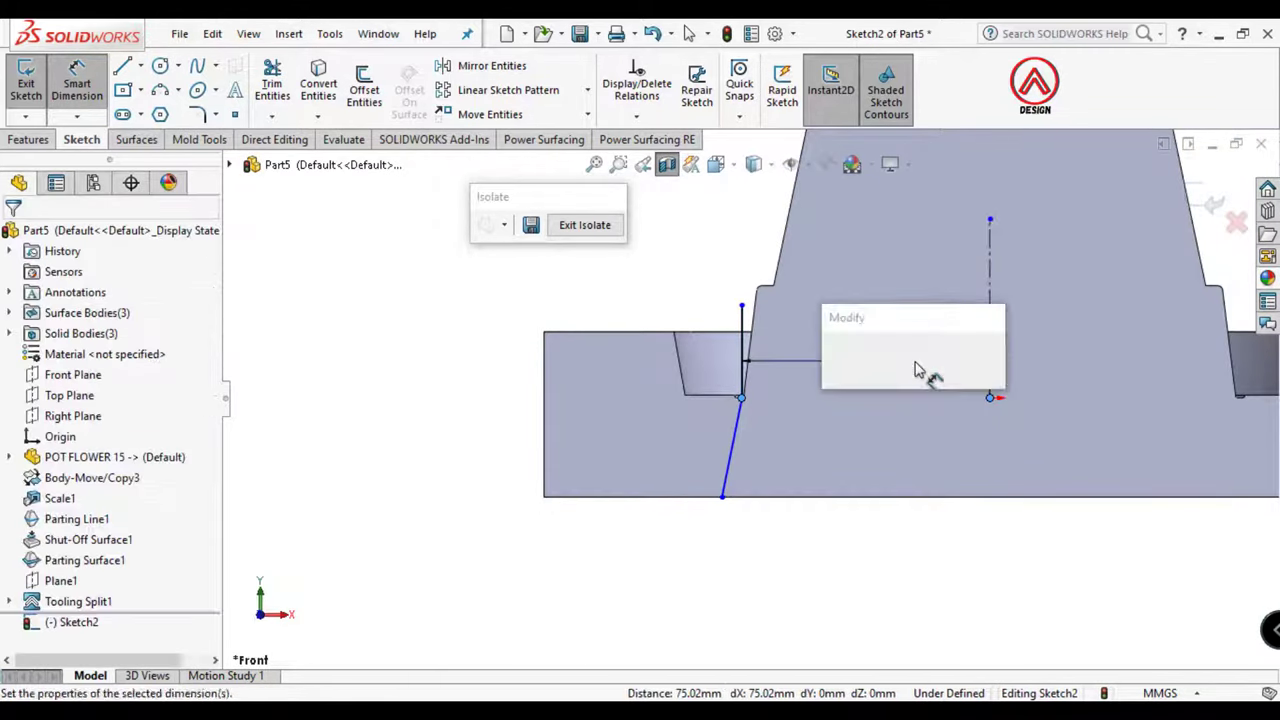
pyautogui.write('75')
pyautogui.press('Return')
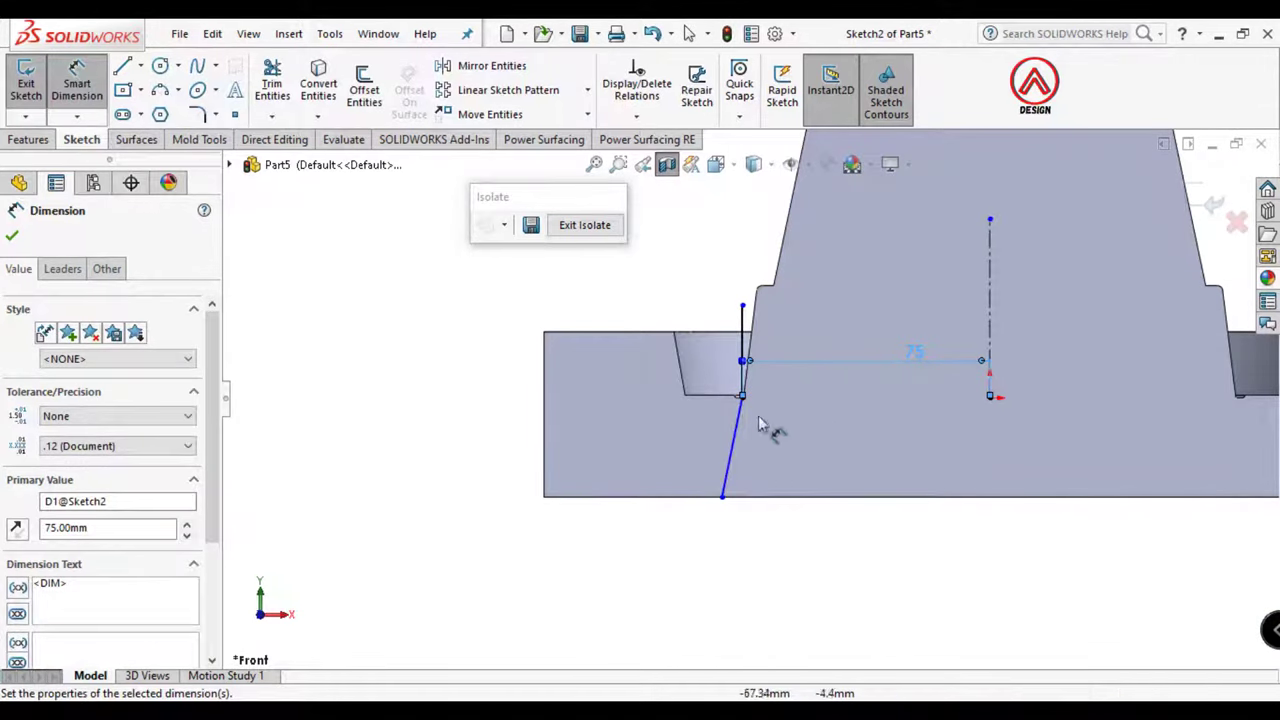
pyautogui.click(737, 437)
pyautogui.click(990, 340)
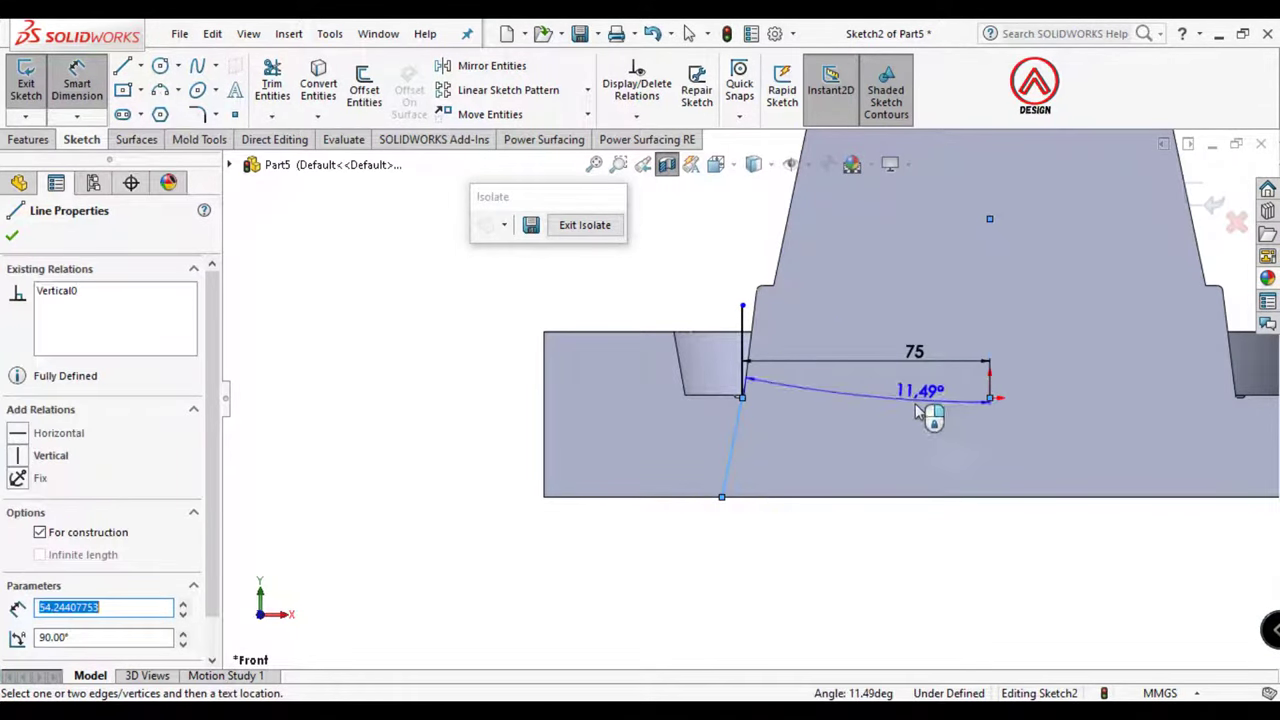
pyautogui.click(858, 468)
pyautogui.write('10')
pyautogui.press('Return')
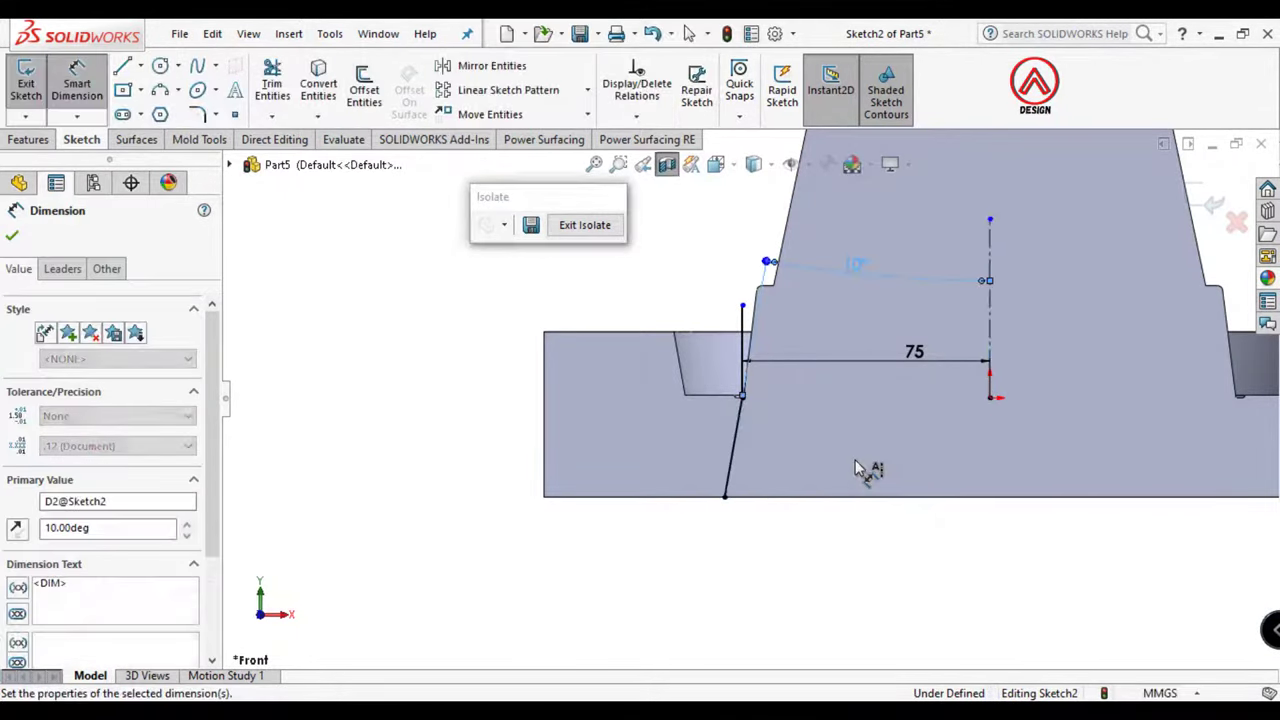
pyautogui.click(30, 146)
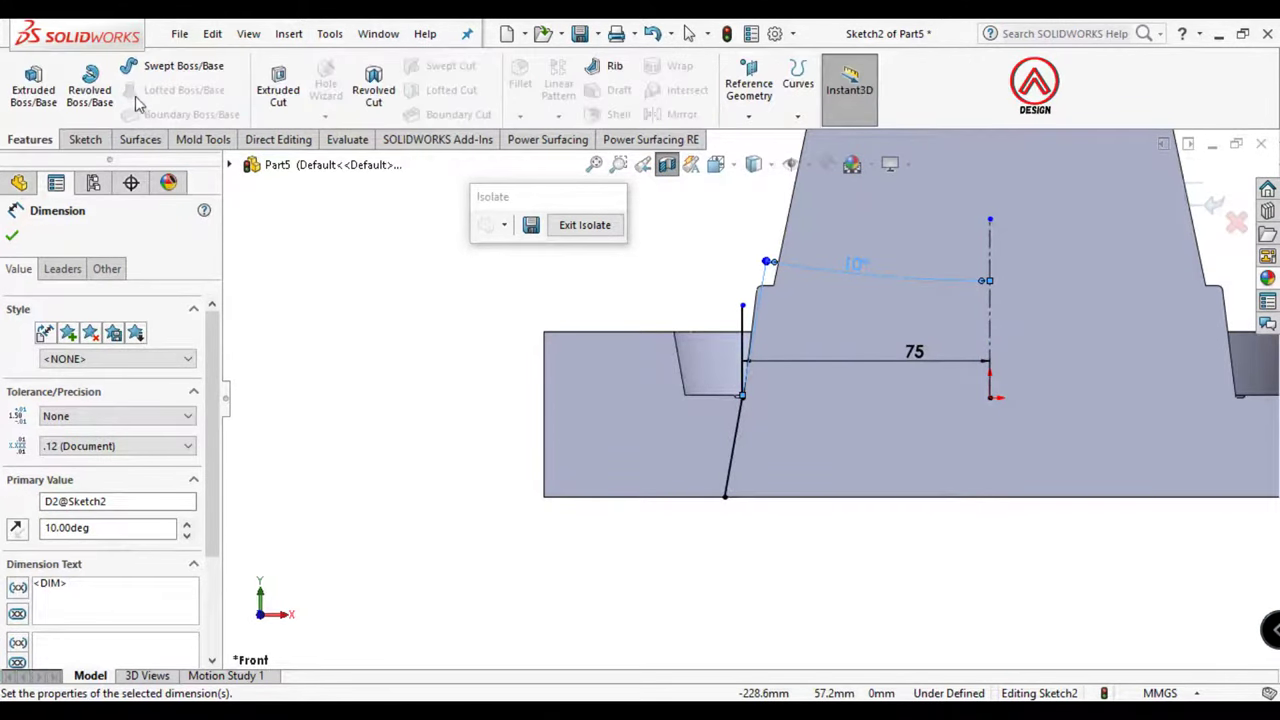
pyautogui.click(140, 140)
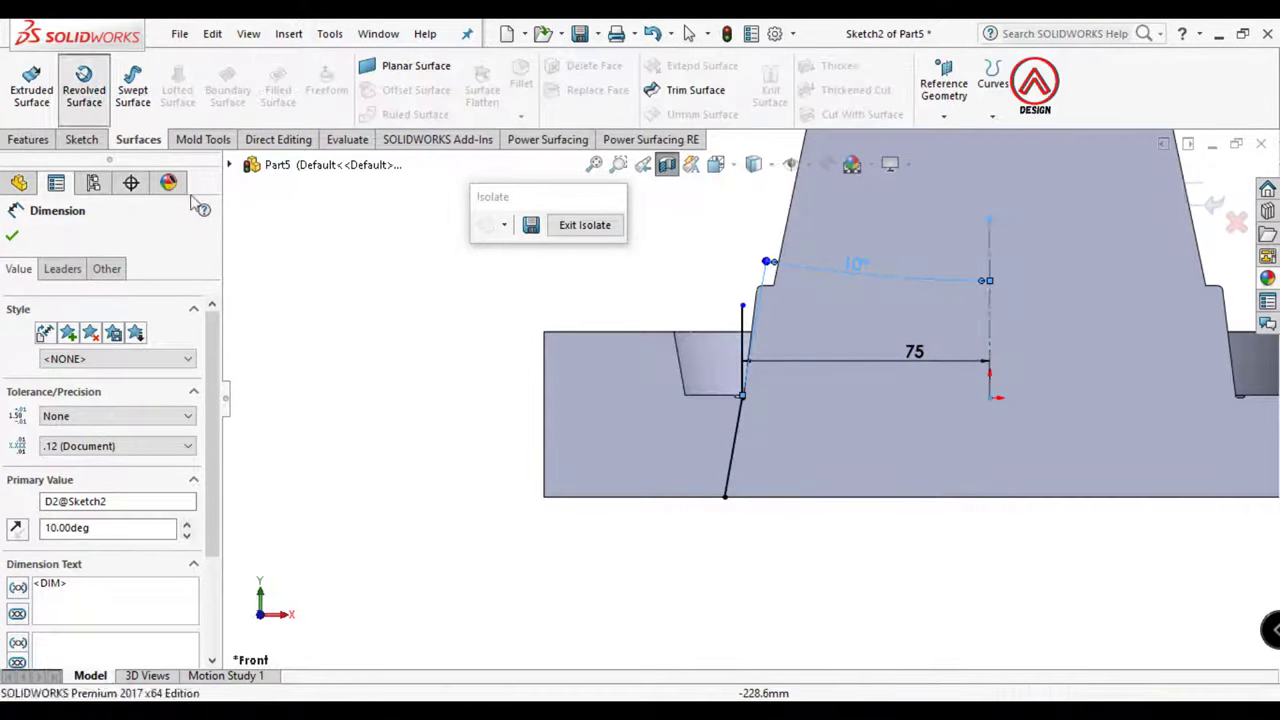
# Create the revolved surface from the sketch, exit Isolate, and hide the Tooling Split1 body
pyautogui.click(84, 88)
pyautogui.click(12, 240)
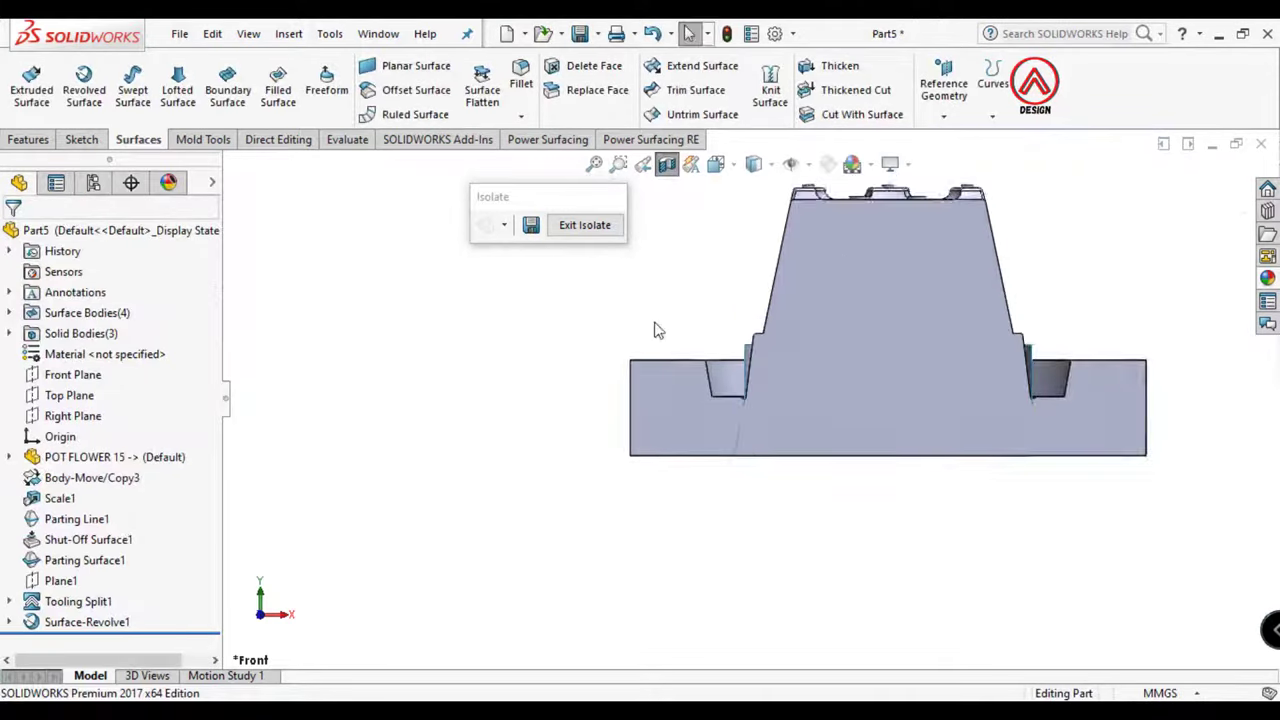
pyautogui.moveTo(659, 330); pyautogui.dragTo(945, 335, button='middle')
pyautogui.click(580, 226)
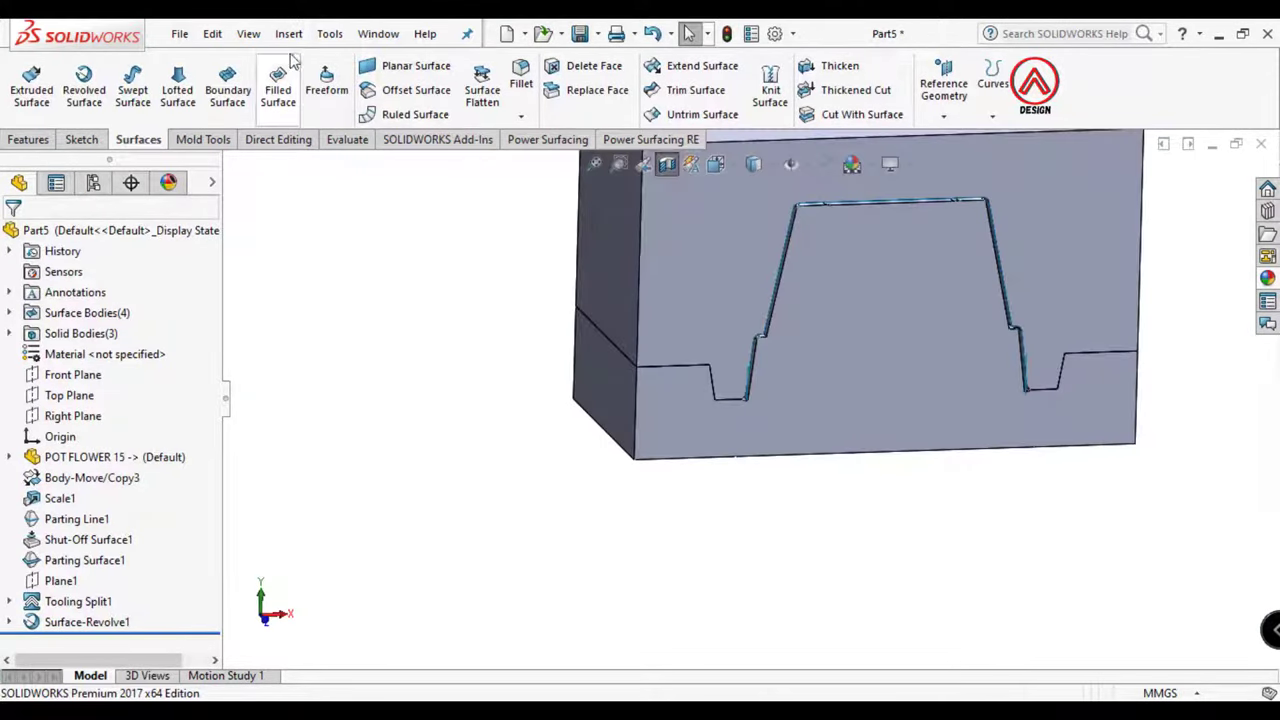
pyautogui.click(624, 290)
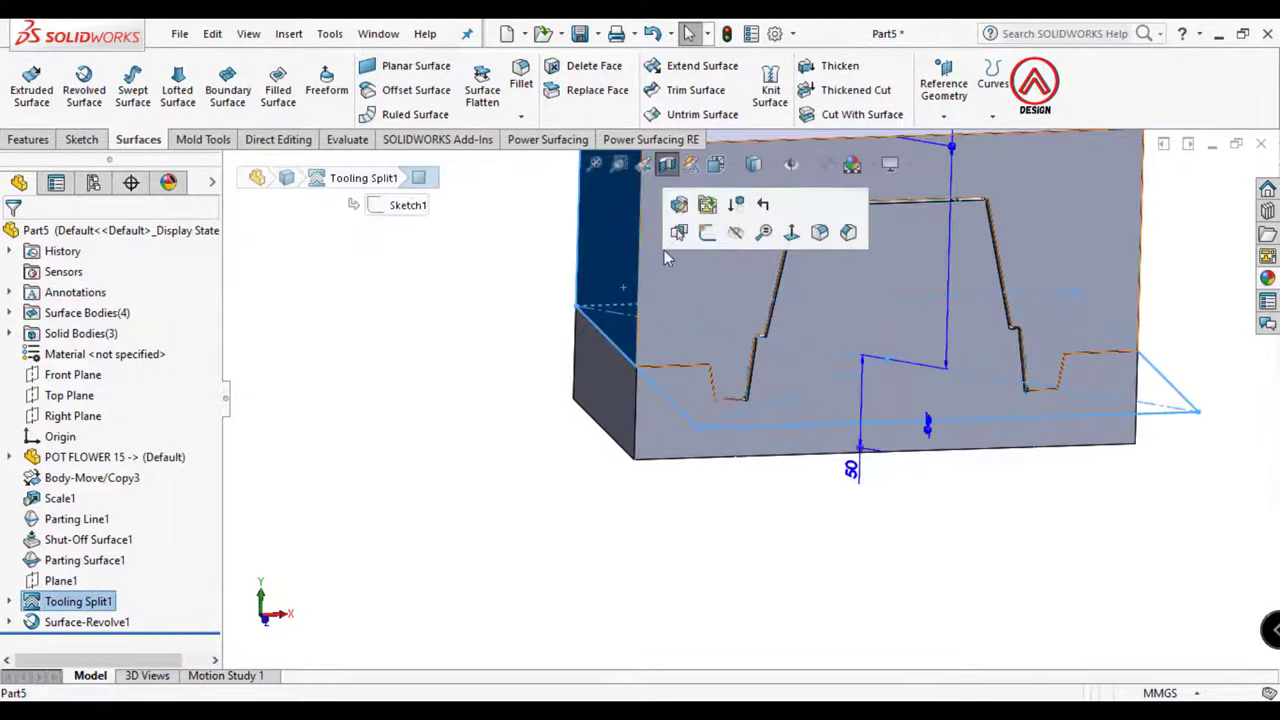
pyautogui.click(734, 235)
# Hide all the Surface Bodies
pyautogui.click(490, 287)
pyautogui.moveTo(490, 287)
pyautogui.mouseDown(button='middle')
pyautogui.moveTo(792, 331)
pyautogui.moveTo(690, 345)
pyautogui.mouseUp(button='middle')
pyautogui.scroll(3, 792, 331)
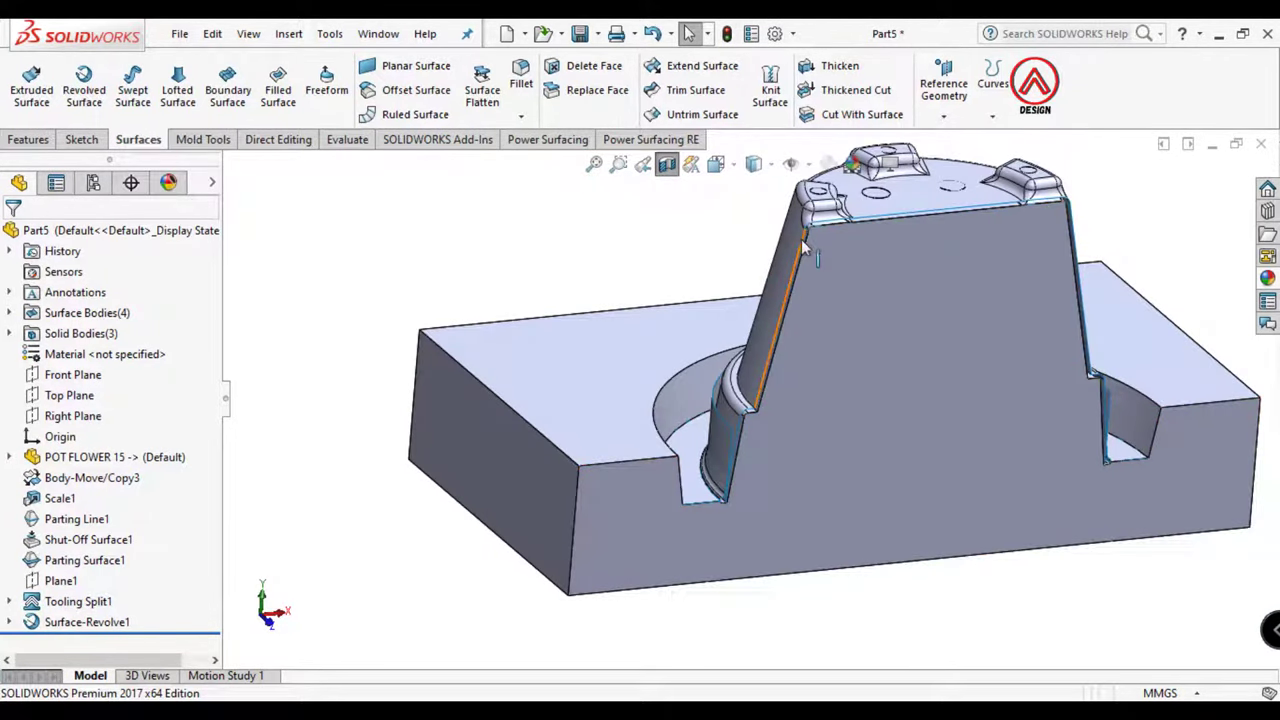
pyautogui.scroll(-5, 766, 422)
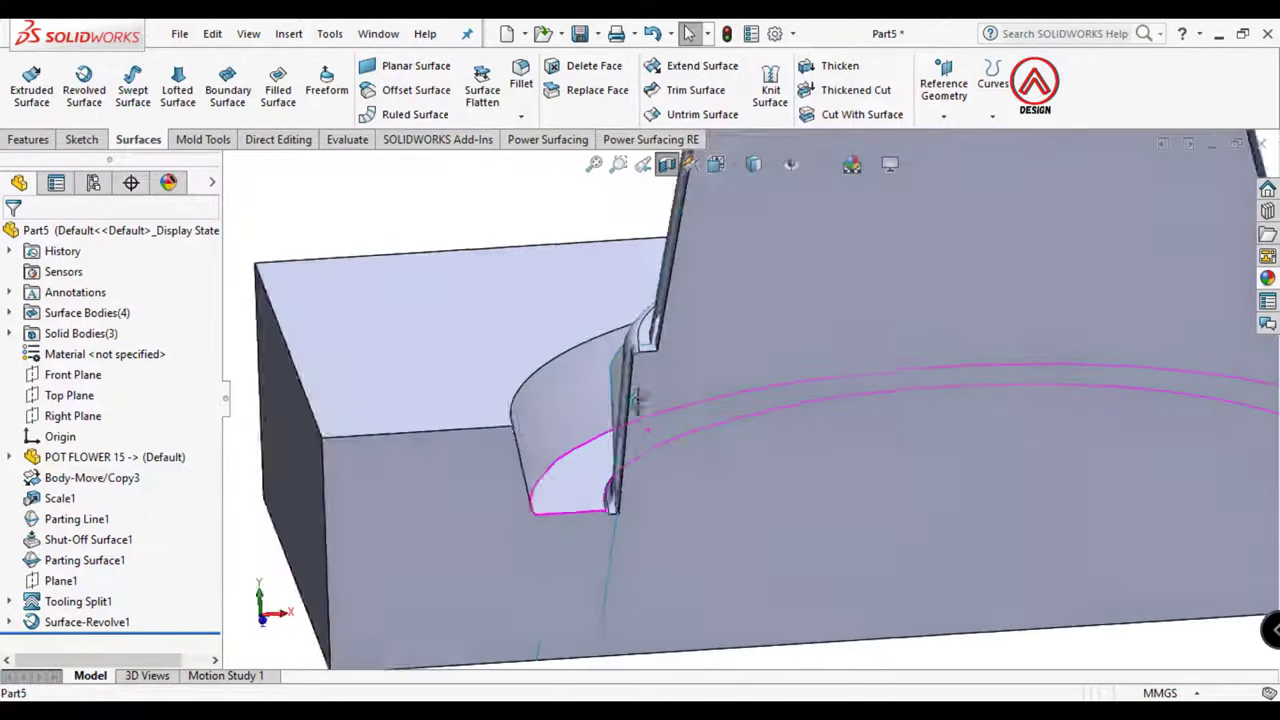
pyautogui.moveTo(766, 422); pyautogui.dragTo(168, 407, button='middle')
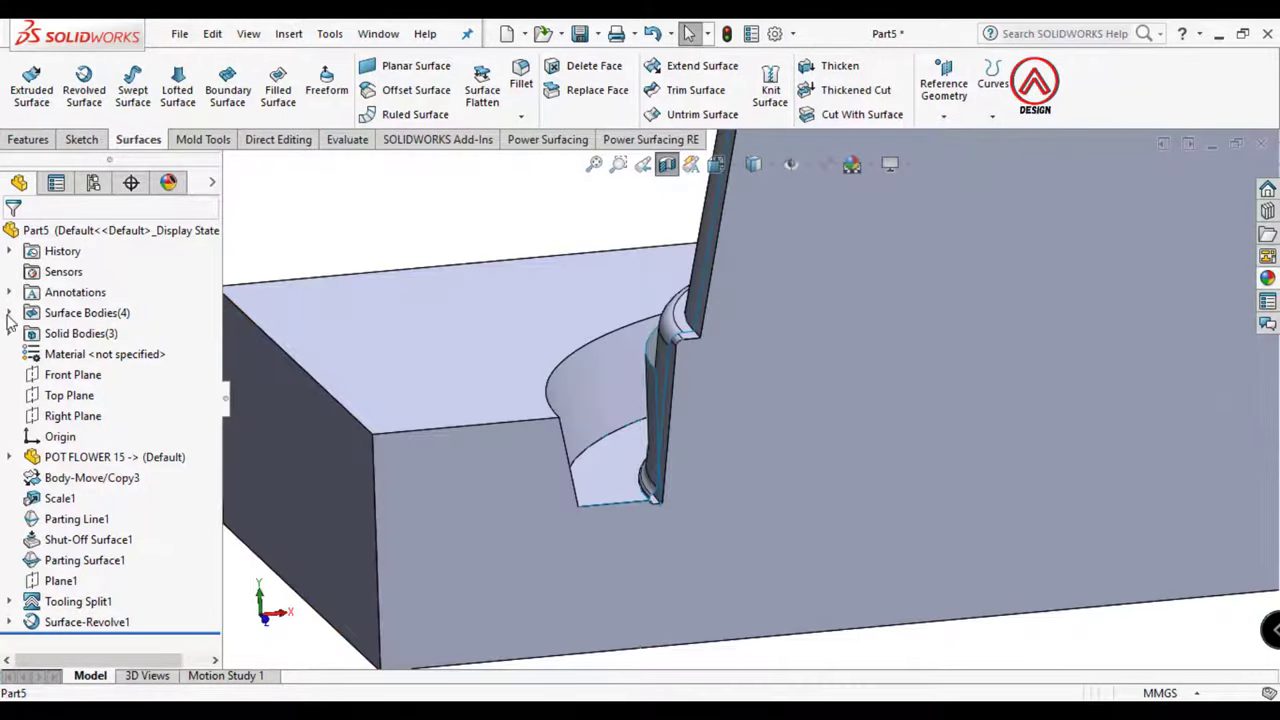
pyautogui.click(50, 314)
pyautogui.click(66, 288)
# Show the Surface-Revolve1 surface again
pyautogui.scroll(3, 829, 402)
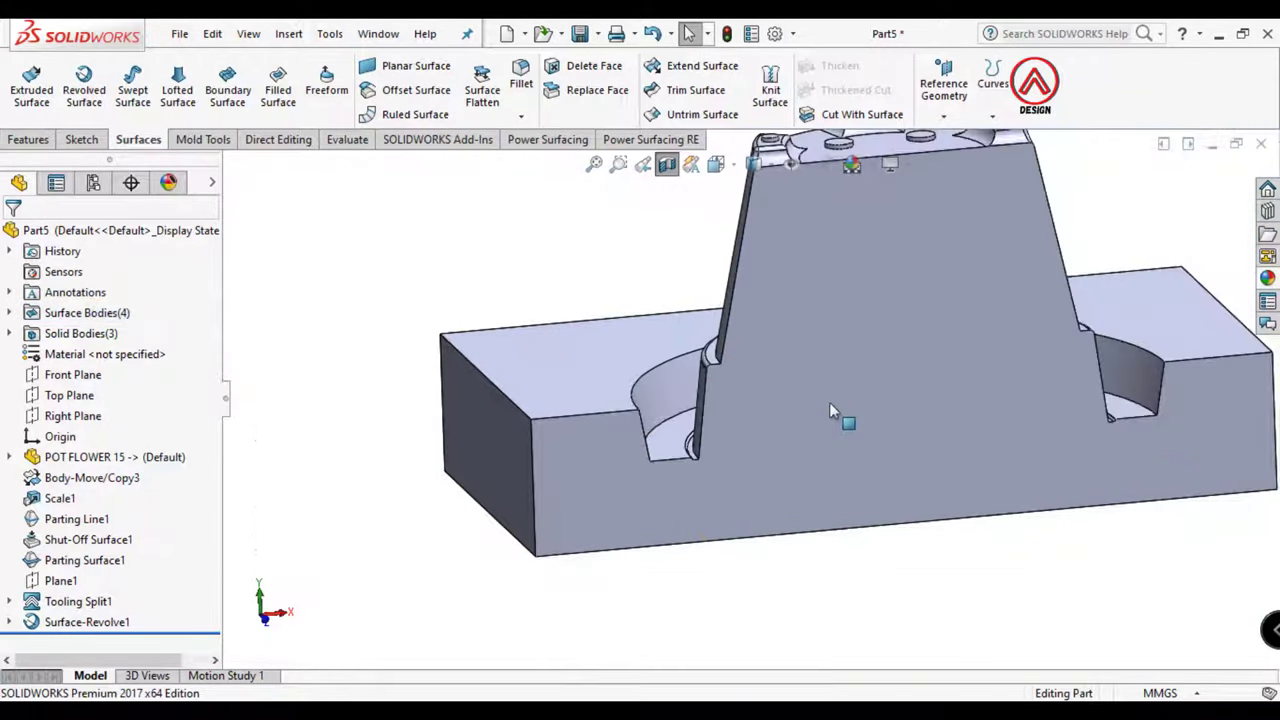
pyautogui.moveTo(829, 402)
pyautogui.mouseDown(button='middle')
pyautogui.moveTo(763, 475)
pyautogui.moveTo(5, 318)
pyautogui.mouseUp(button='middle')
pyautogui.scroll(-4, 763, 475)
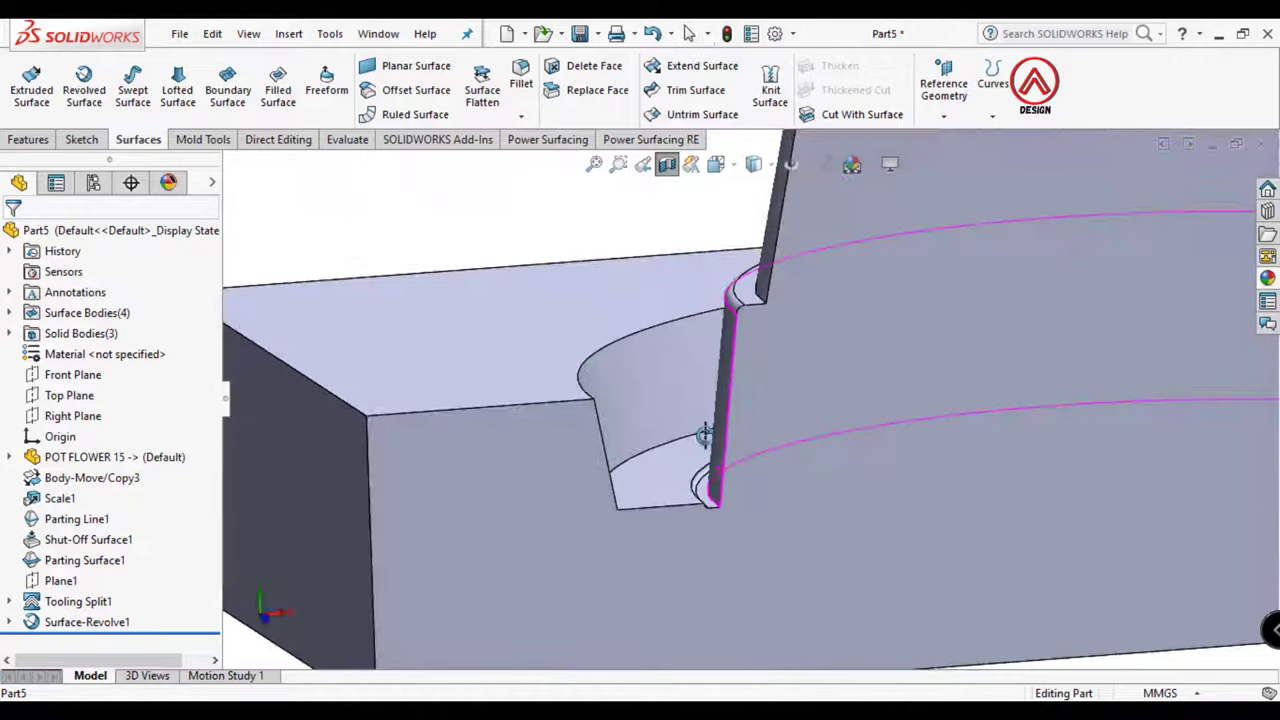
pyautogui.click(9, 313)
pyautogui.click(75, 395)
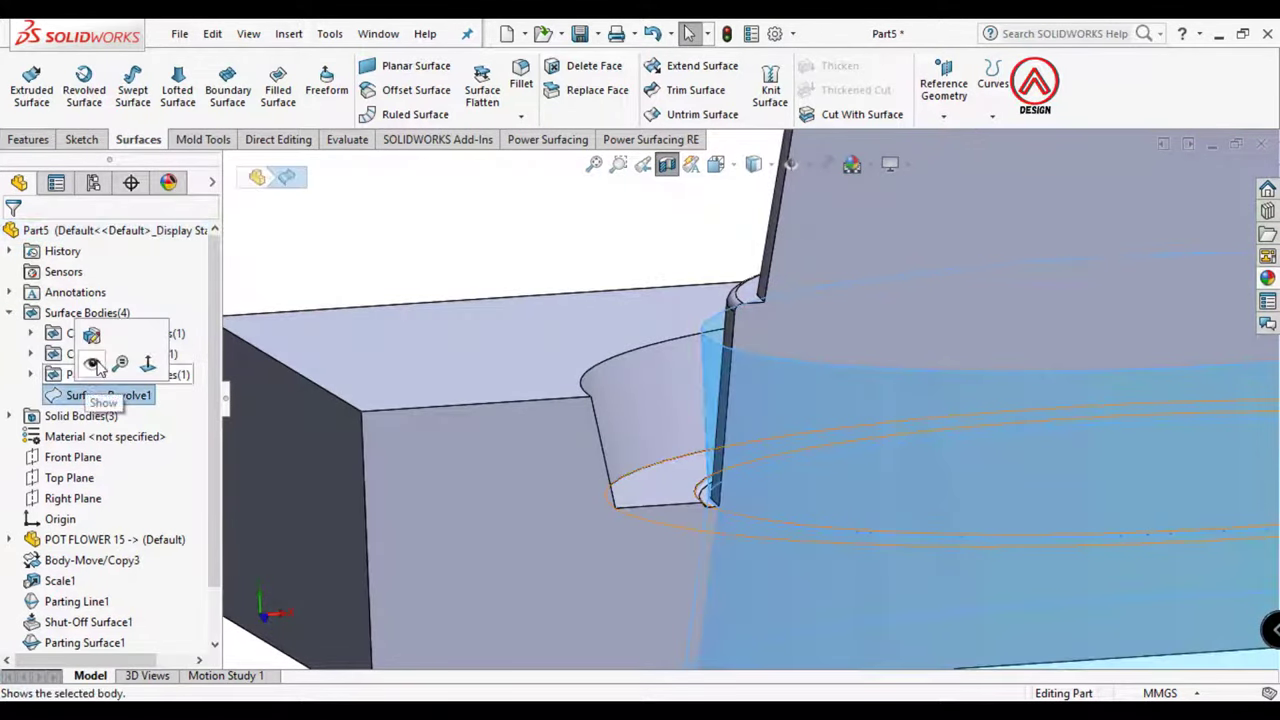
pyautogui.click(98, 364)
pyautogui.scroll(2, 600, 200)
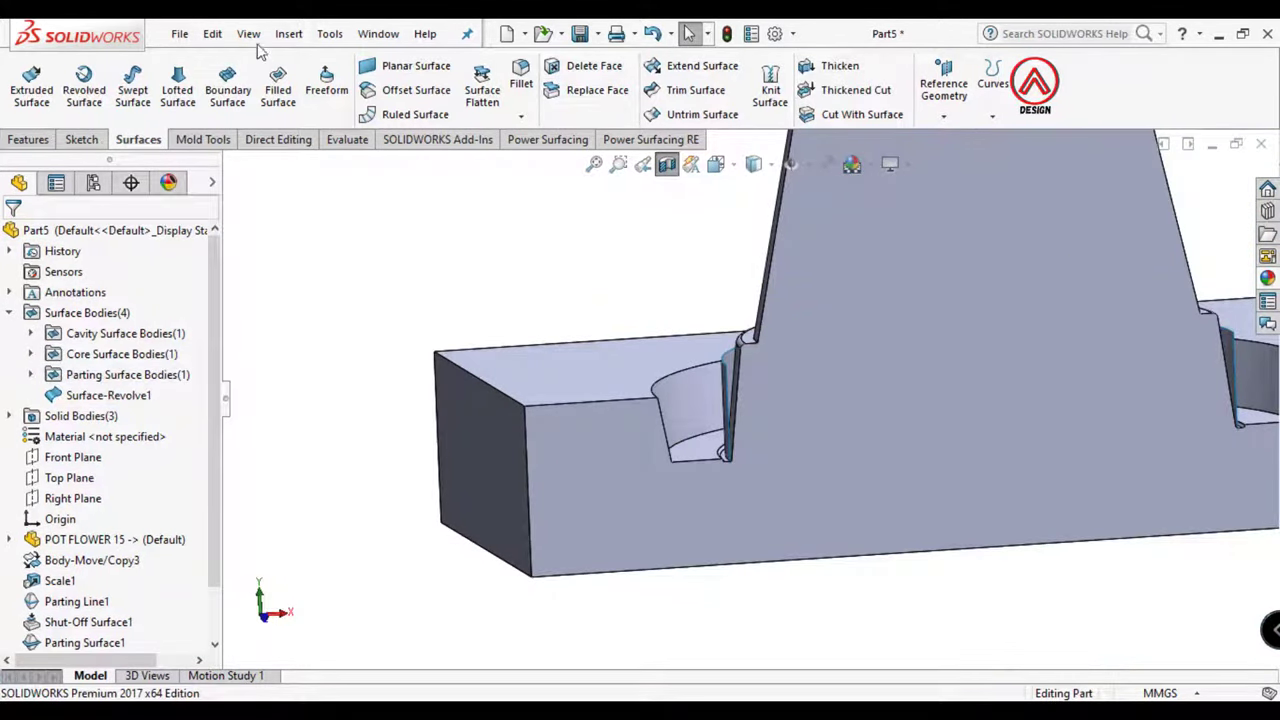
pyautogui.click(288, 35)
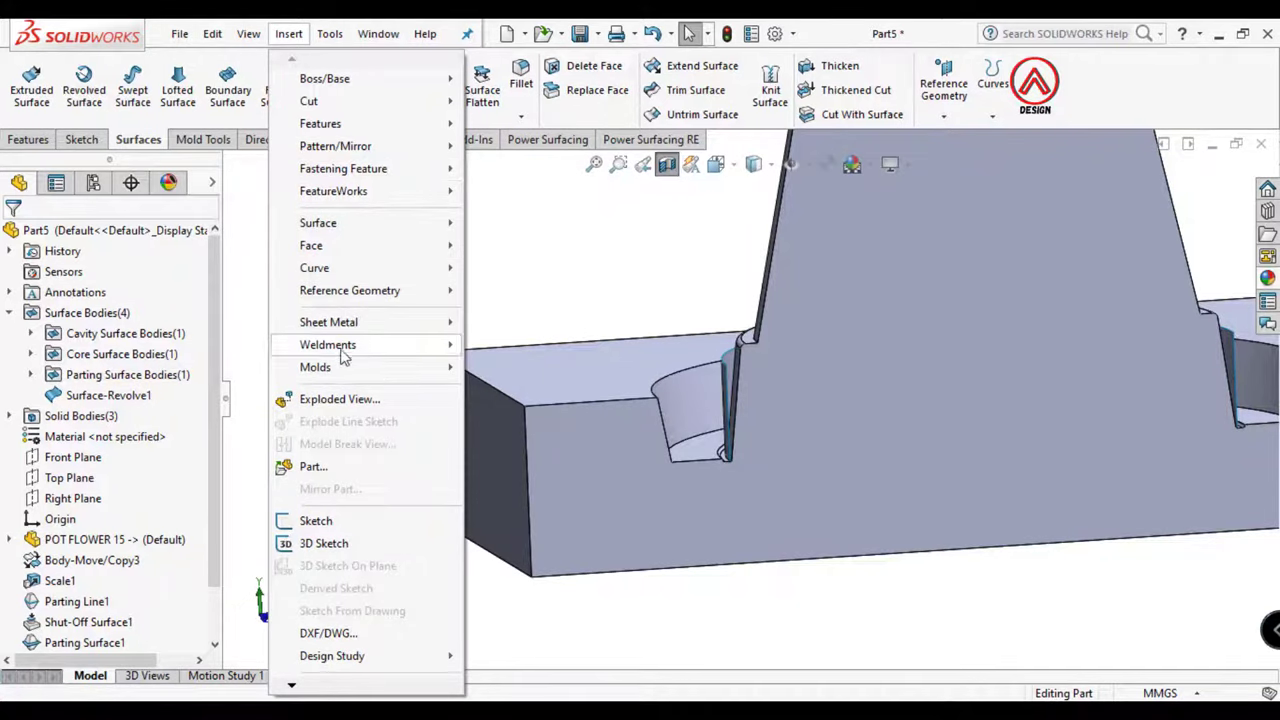
# Split Tooling Split1 with Surface-Revolve1 as trim tool, keeping both resulting bodies
pyautogui.moveTo(315, 367)
pyautogui.click(518, 580)
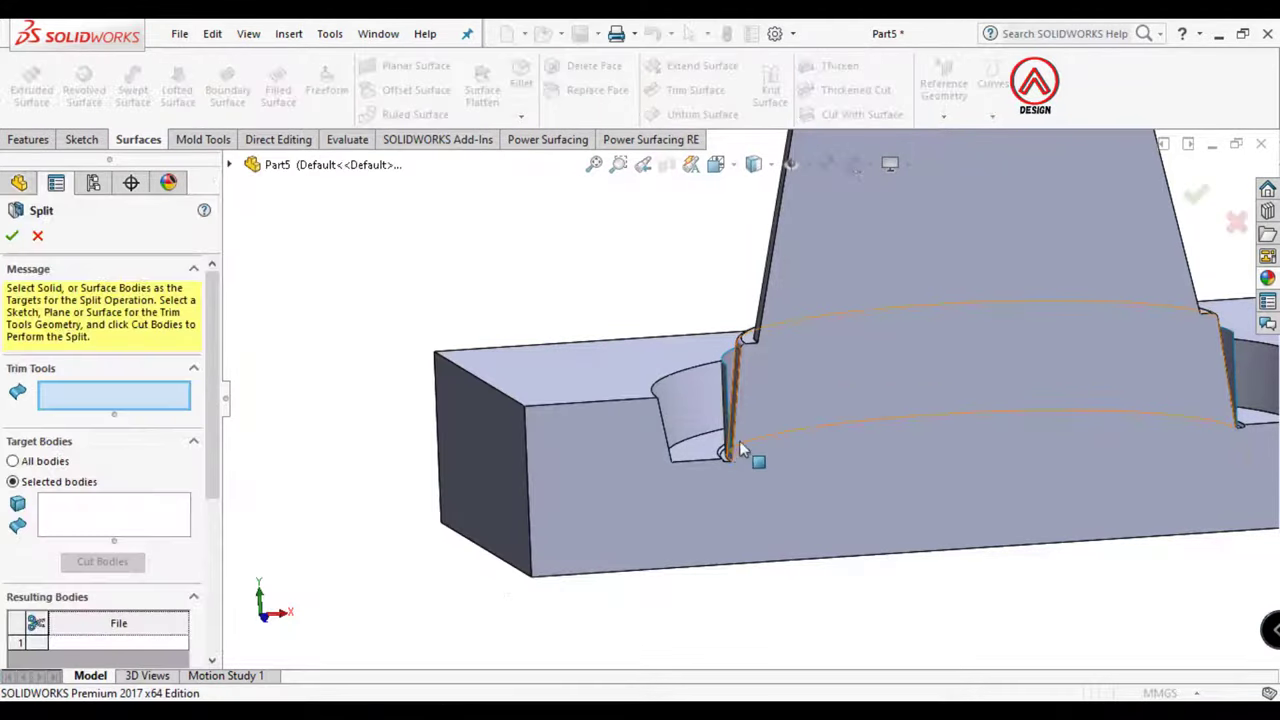
pyautogui.moveTo(748, 457); pyautogui.dragTo(620, 500, button='middle')
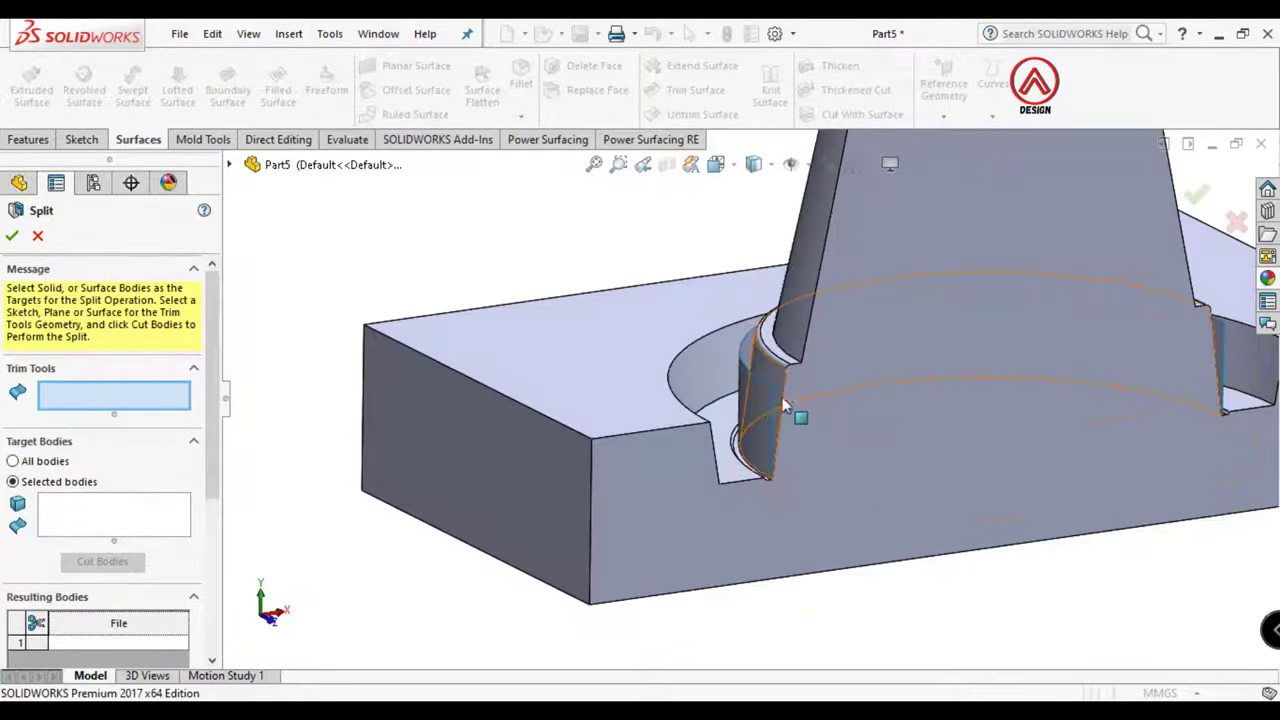
pyautogui.click(757, 405)
pyautogui.click(86, 515)
pyautogui.click(590, 399)
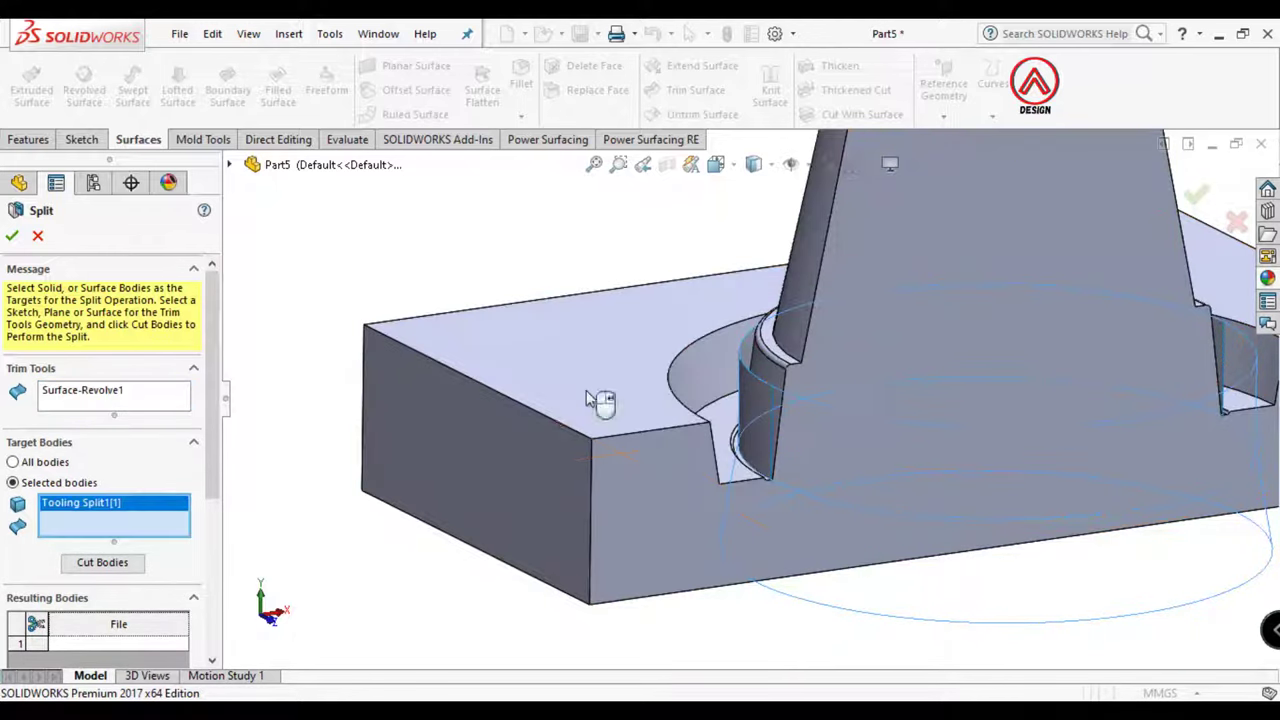
pyautogui.click(104, 563)
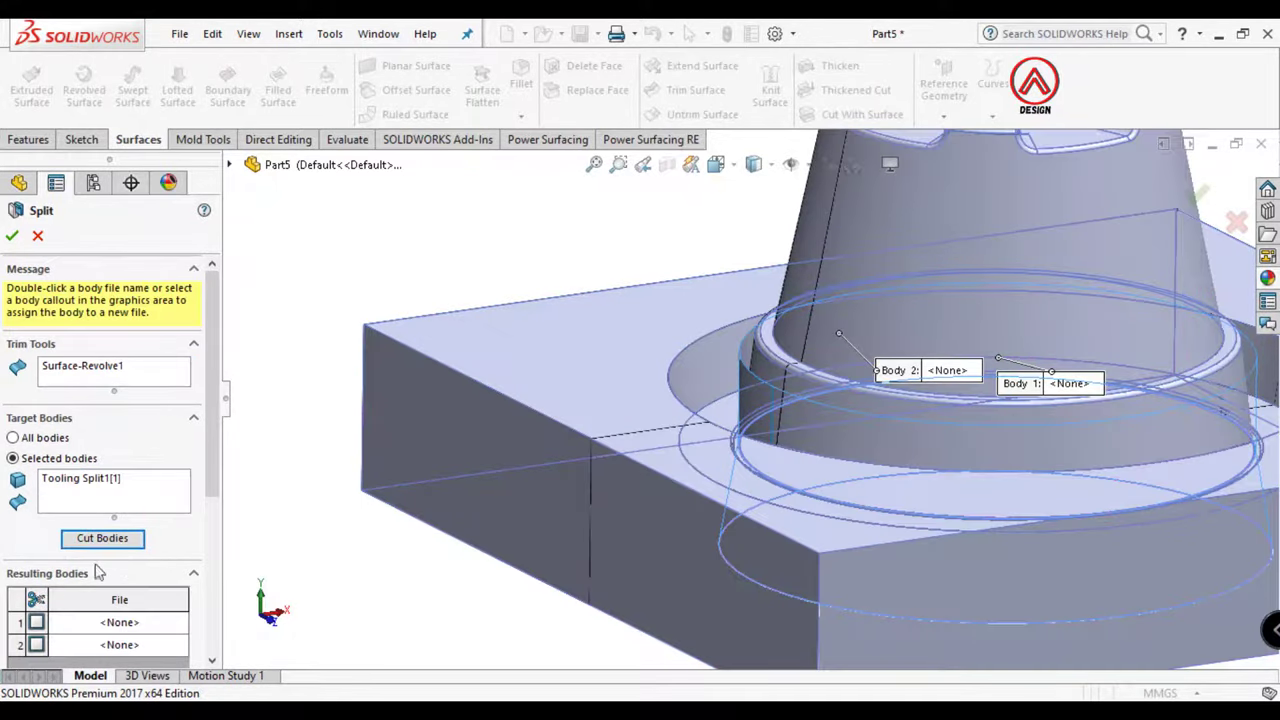
pyautogui.scroll(-3, 200, 523)
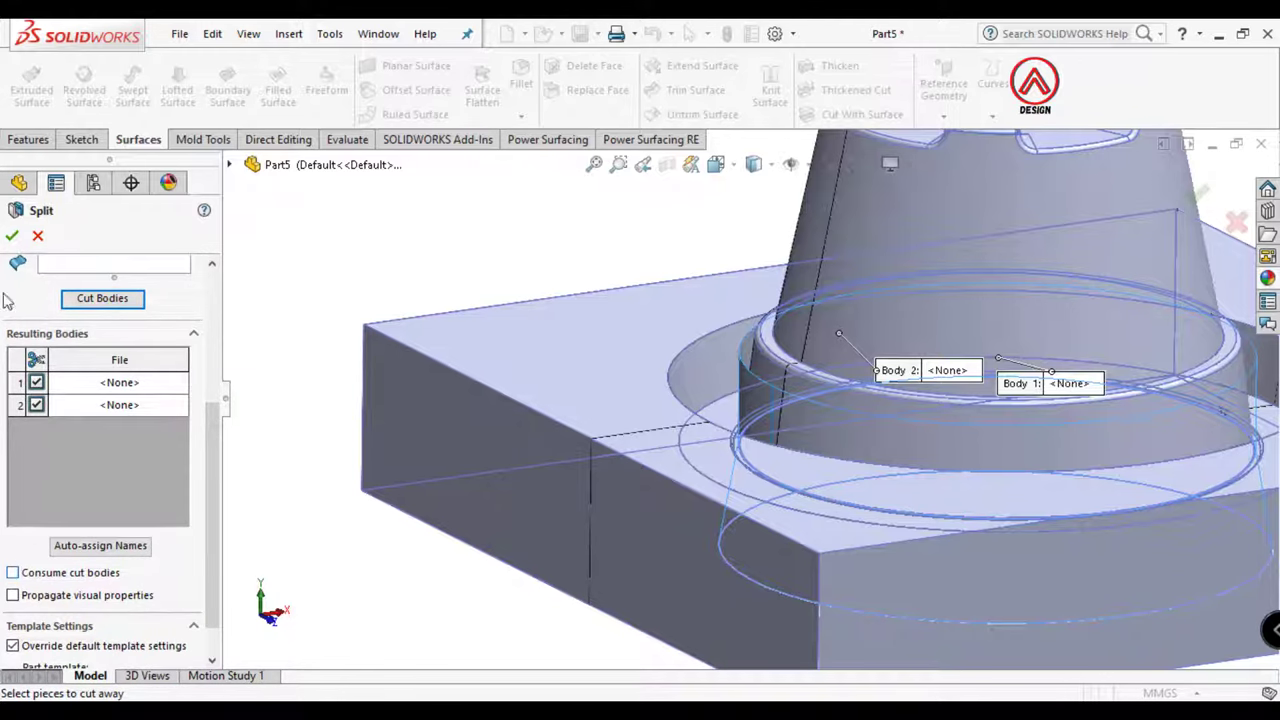
pyautogui.click(13, 236)
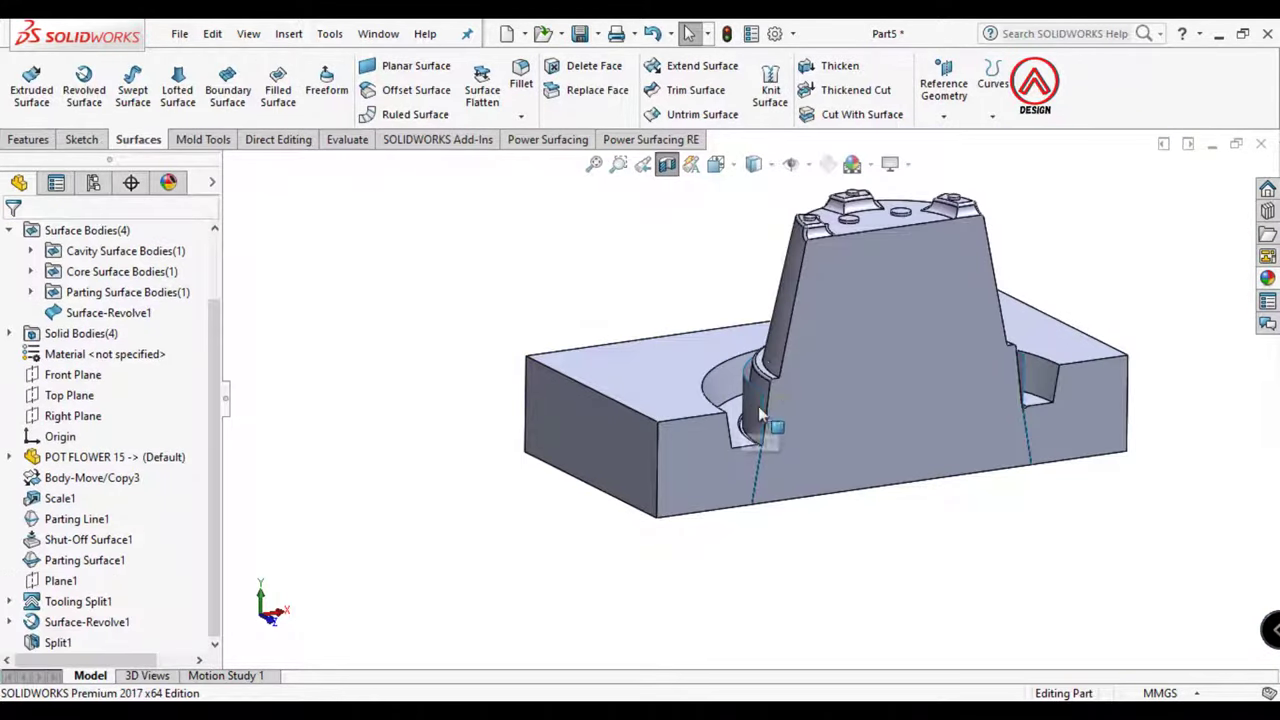
pyautogui.click(760, 413)
# Hide Surface-Revolve1 and the block body, and turn off the section view
pyautogui.click(829, 357)
pyautogui.click(667, 163)
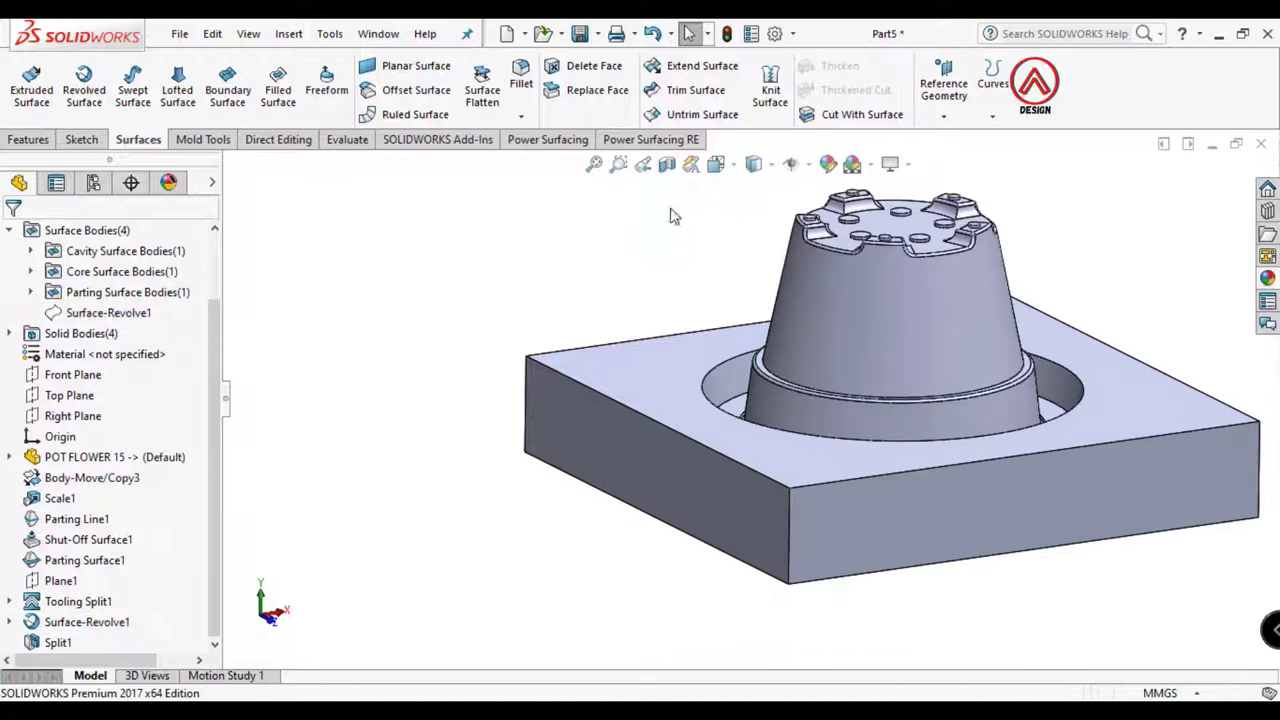
pyautogui.moveTo(849, 371); pyautogui.dragTo(790, 300, button='middle')
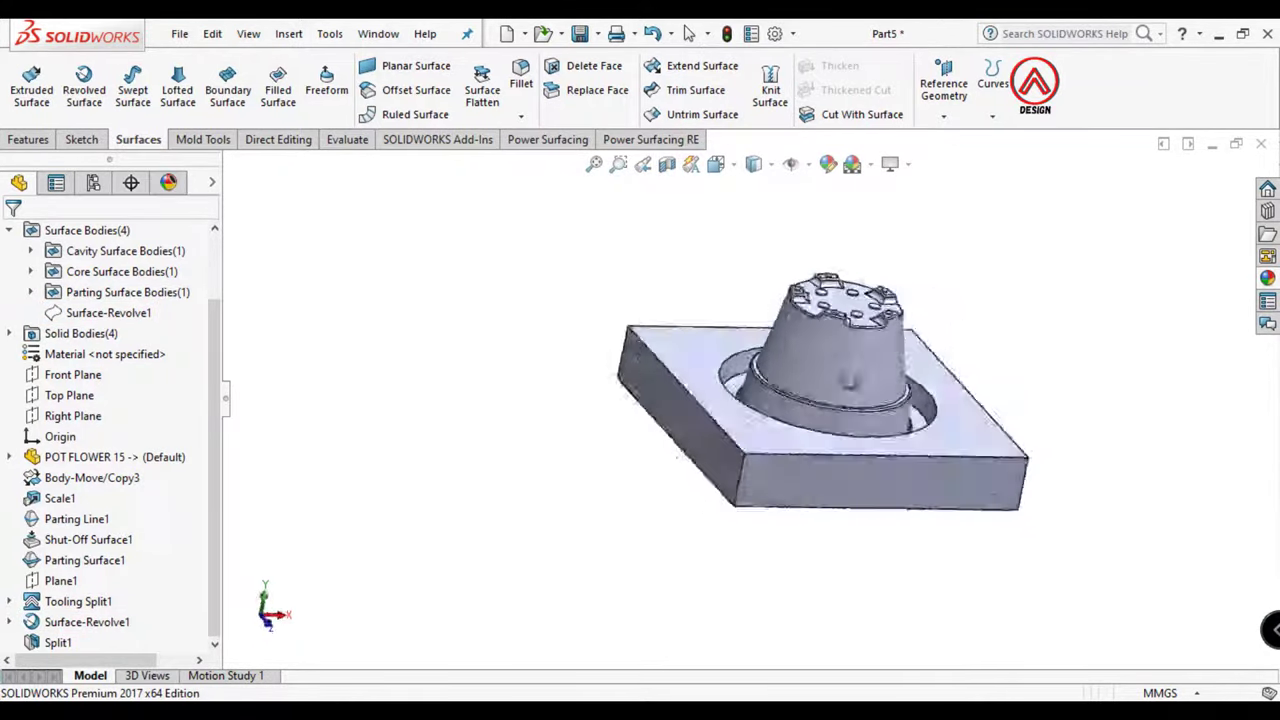
pyautogui.moveTo(849, 384)
pyautogui.mouseDown(button='middle')
pyautogui.moveTo(800, 208)
pyautogui.moveTo(837, 428)
pyautogui.mouseUp(button='middle')
pyautogui.click(916, 322)
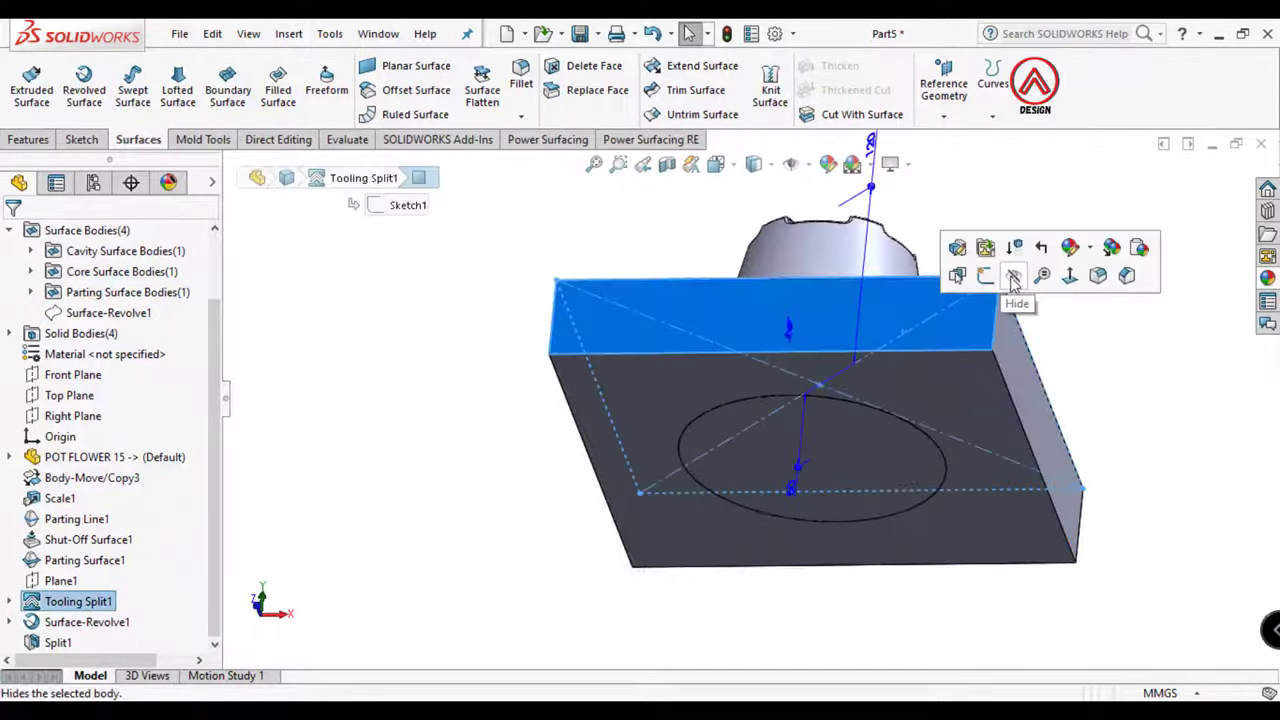
pyautogui.click(1013, 279)
# Sketch a circle centred on the origin on the insert's circular end face, viewed Normal To
pyautogui.moveTo(1086, 408); pyautogui.dragTo(780, 406, button='middle')
pyautogui.click(785, 405)
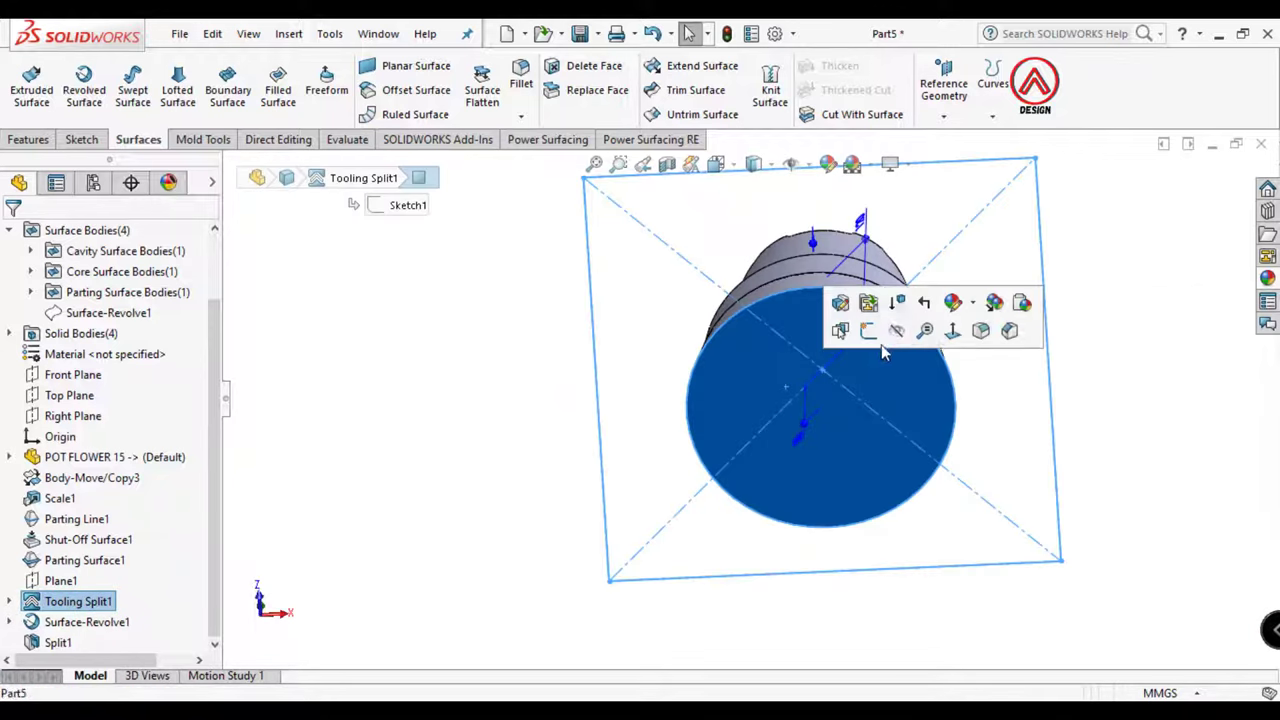
pyautogui.click(952, 331)
pyautogui.click(74, 142)
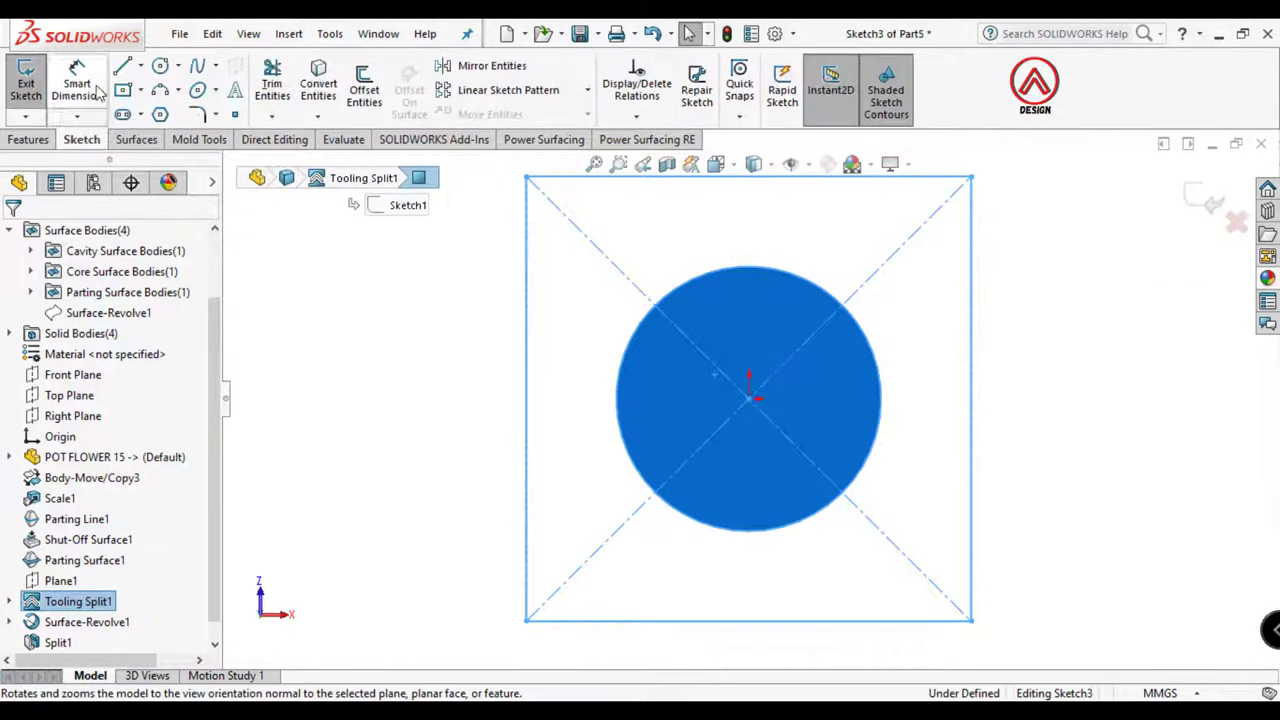
pyautogui.click(160, 66)
pyautogui.click(748, 398)
pyautogui.click(795, 262)
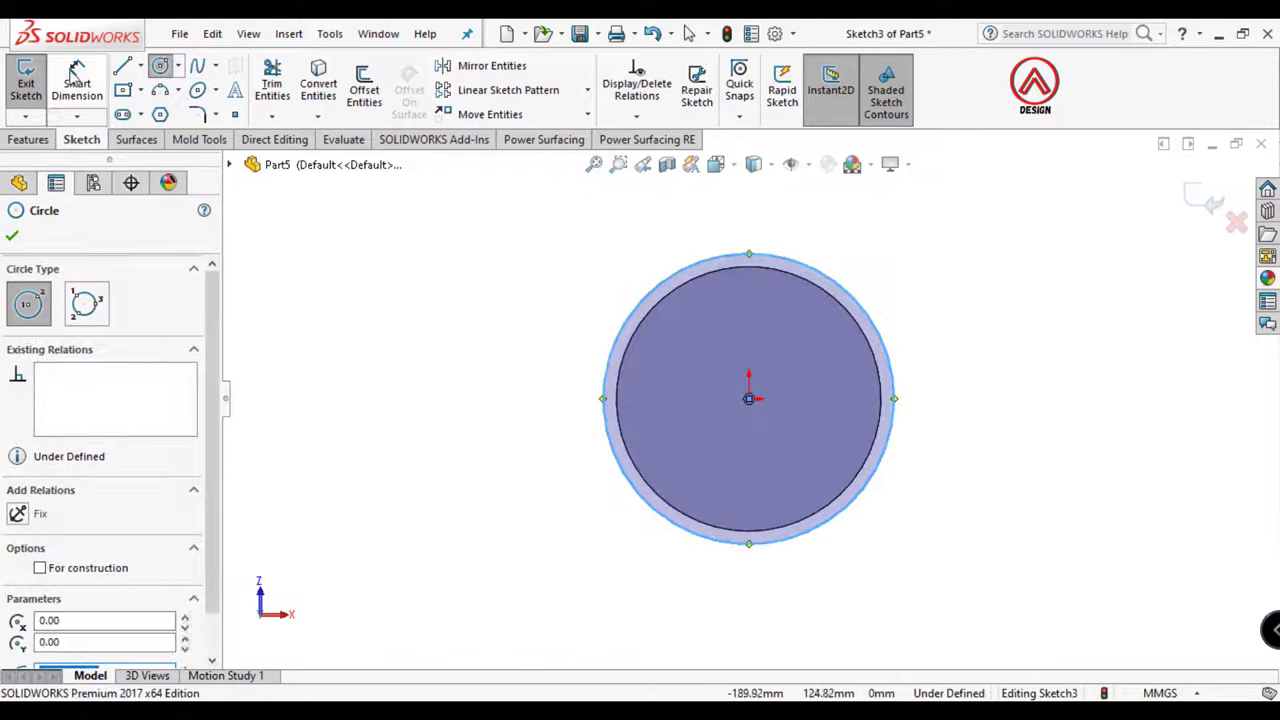
# Dimension the circle's diameter at 170 mm
pyautogui.click(75, 76)
pyautogui.click(788, 270)
pyautogui.click(872, 265)
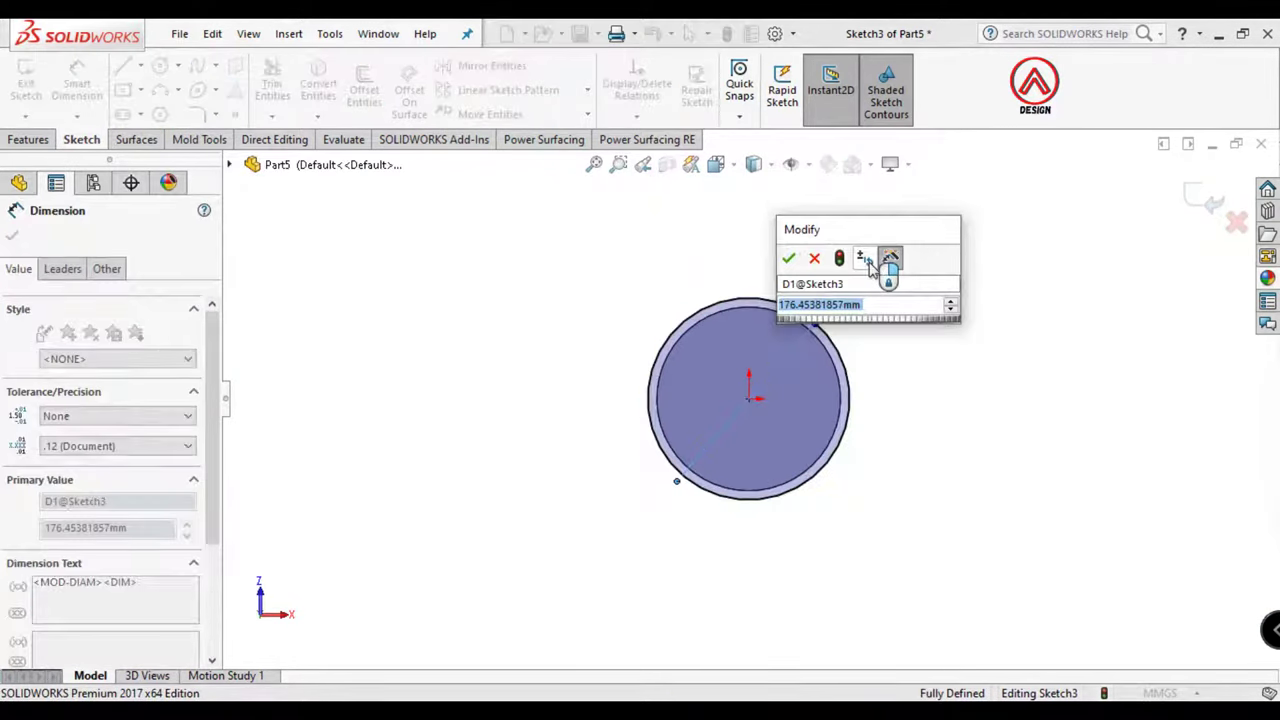
pyautogui.write('170')
pyautogui.press('Return')
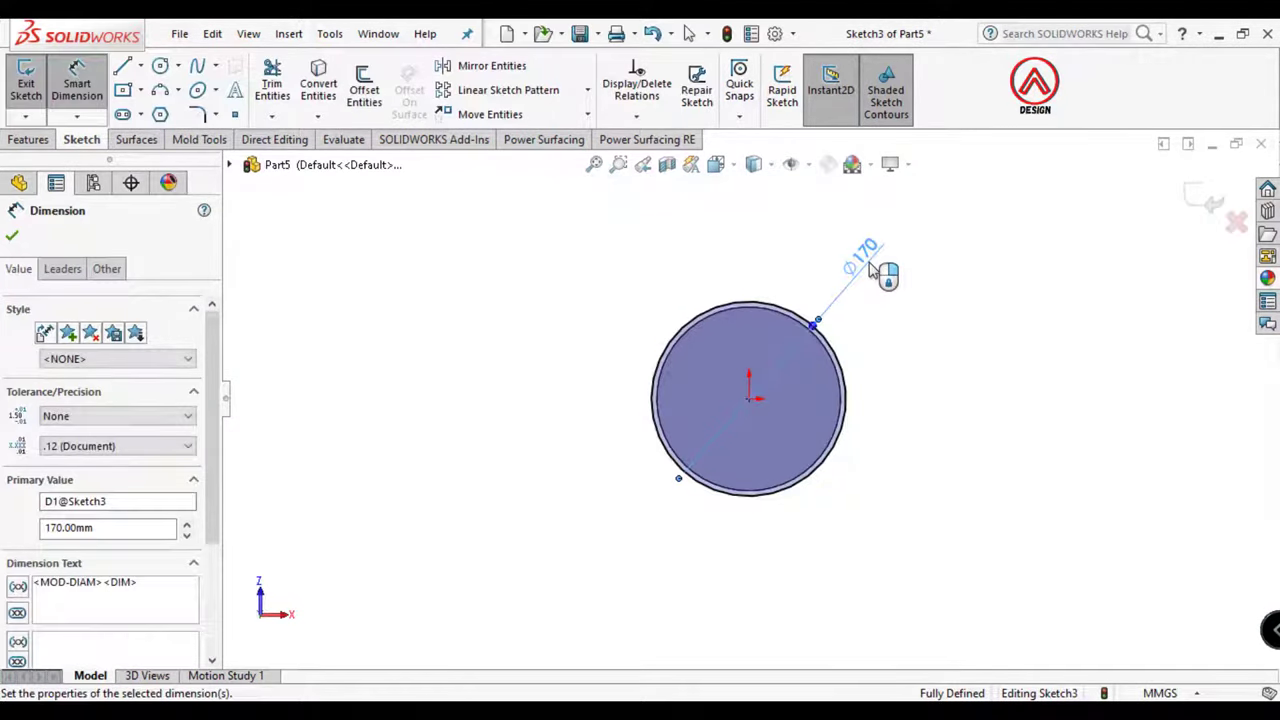
pyautogui.click(28, 140)
# Extrude the Ø170 circle 40 mm as a blind boss, then switch to the Front view
pyautogui.click(33, 82)
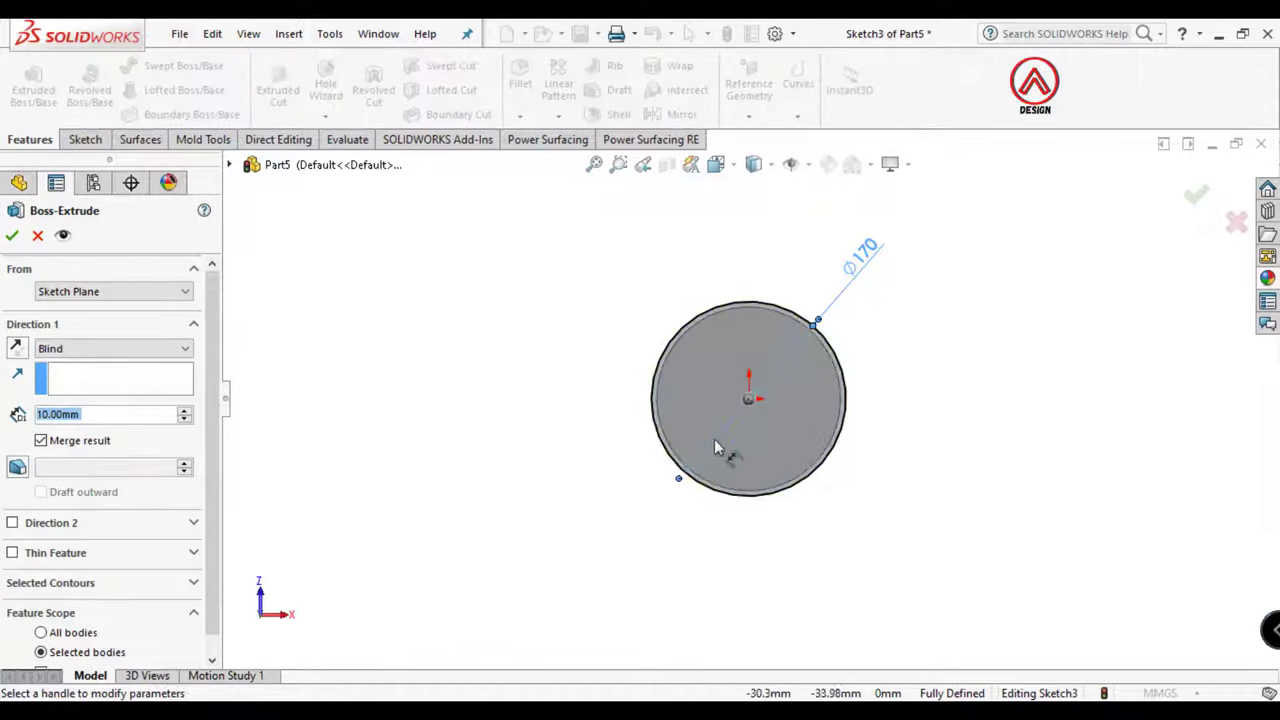
pyautogui.click(110, 413)
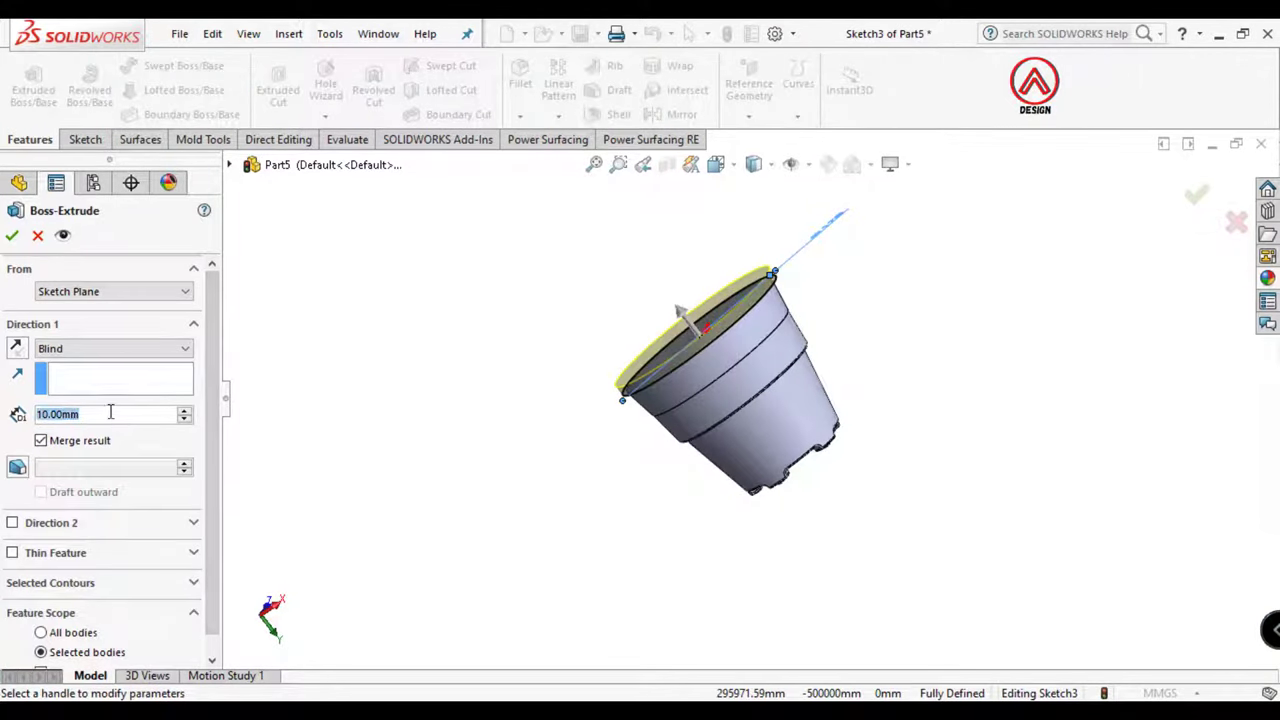
pyautogui.write('40')
pyautogui.press('Return')
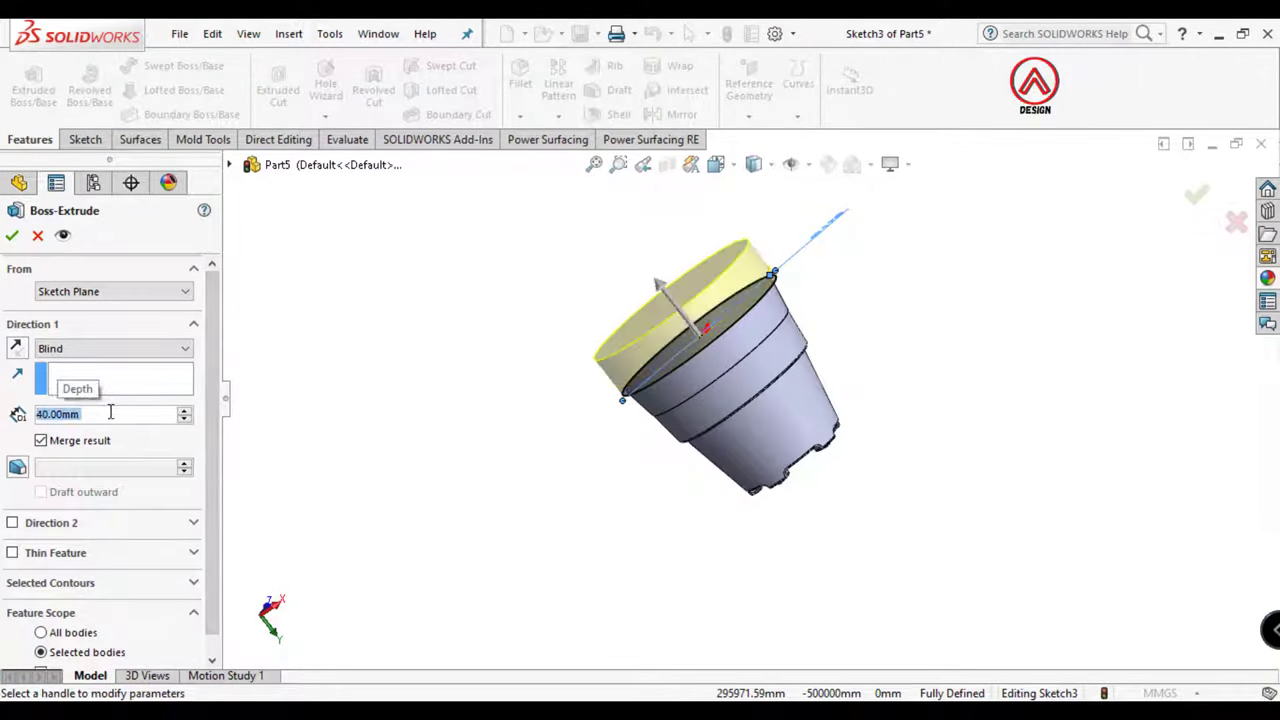
pyautogui.click(13, 236)
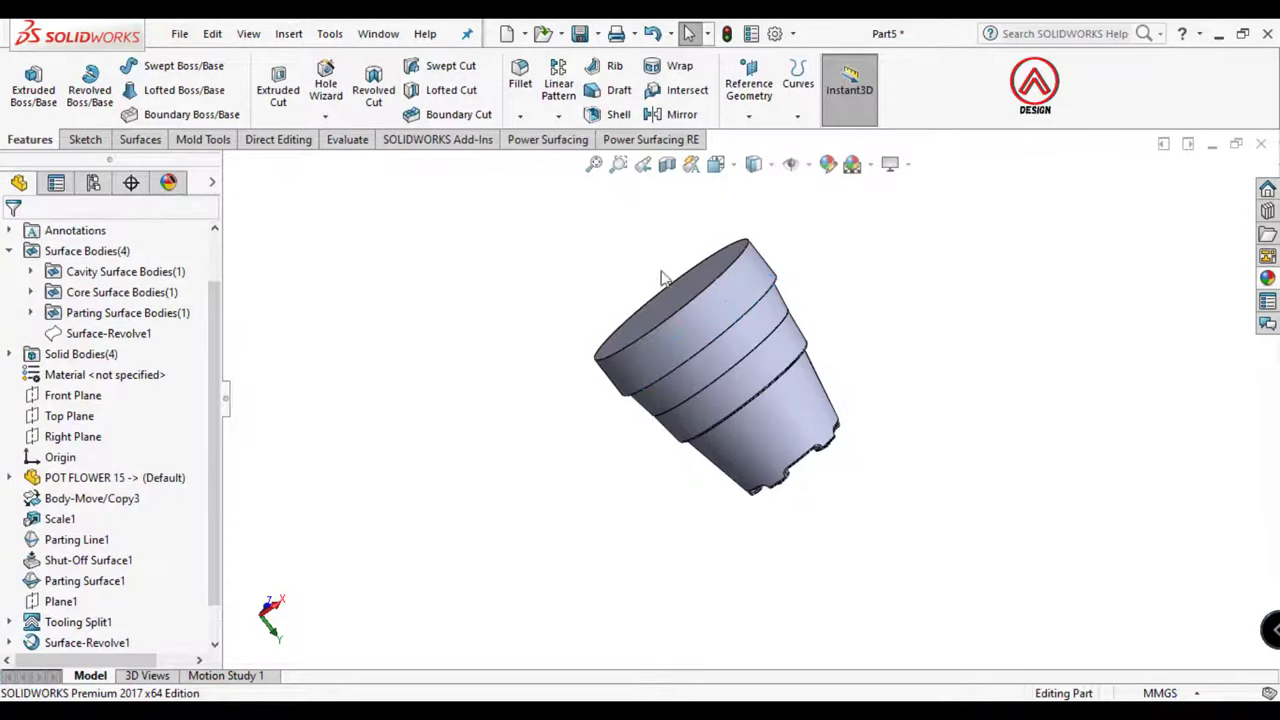
pyautogui.moveTo(663, 277)
pyautogui.mouseDown(button='middle')
pyautogui.moveTo(597, 520)
pyautogui.moveTo(496, 236)
pyautogui.mouseUp(button='middle')
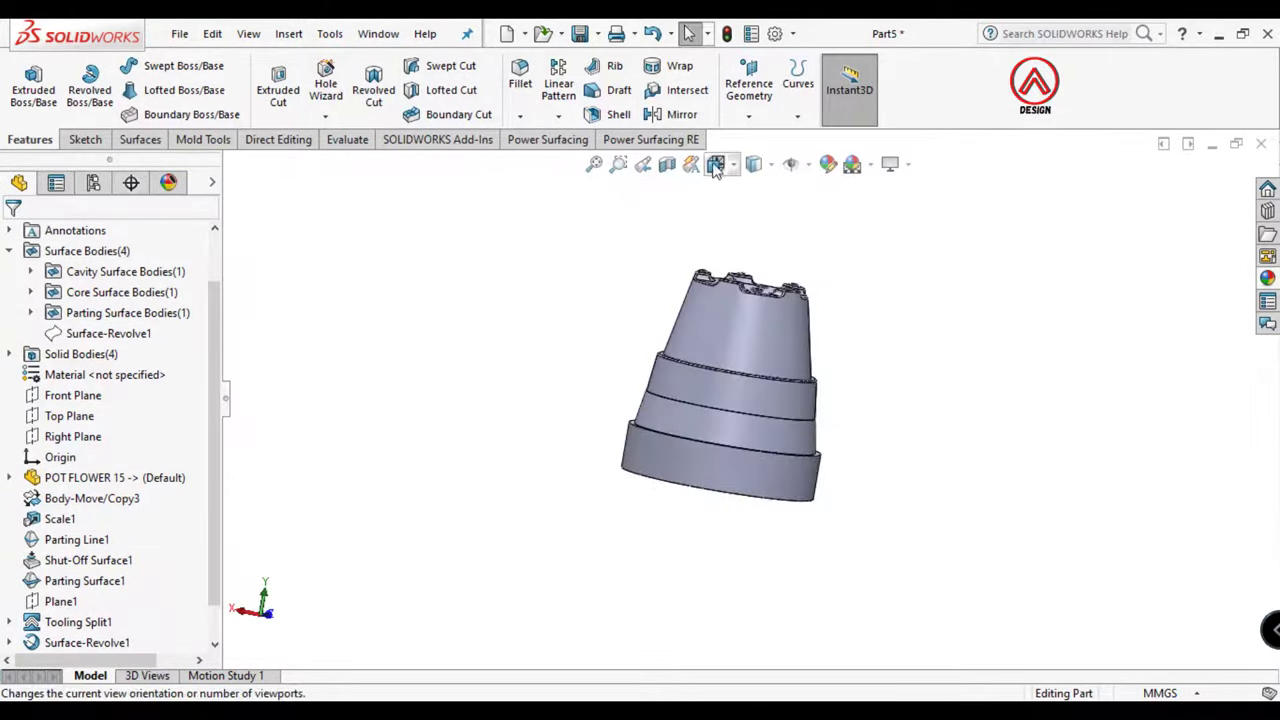
pyautogui.click(754, 163)
pyautogui.click(749, 243)
pyautogui.scroll(5, 786, 388)
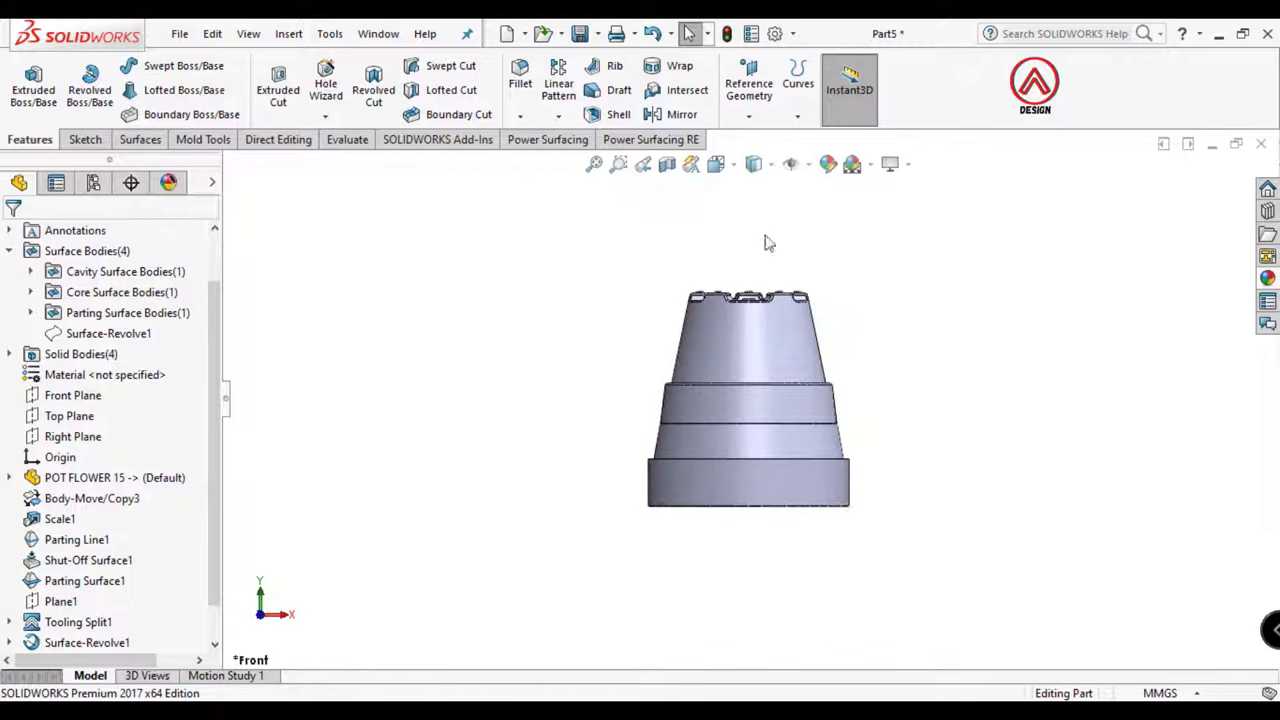
# Expand Solid Bodies, select Split1[2], and pick its flat face
pyautogui.click(10, 478)
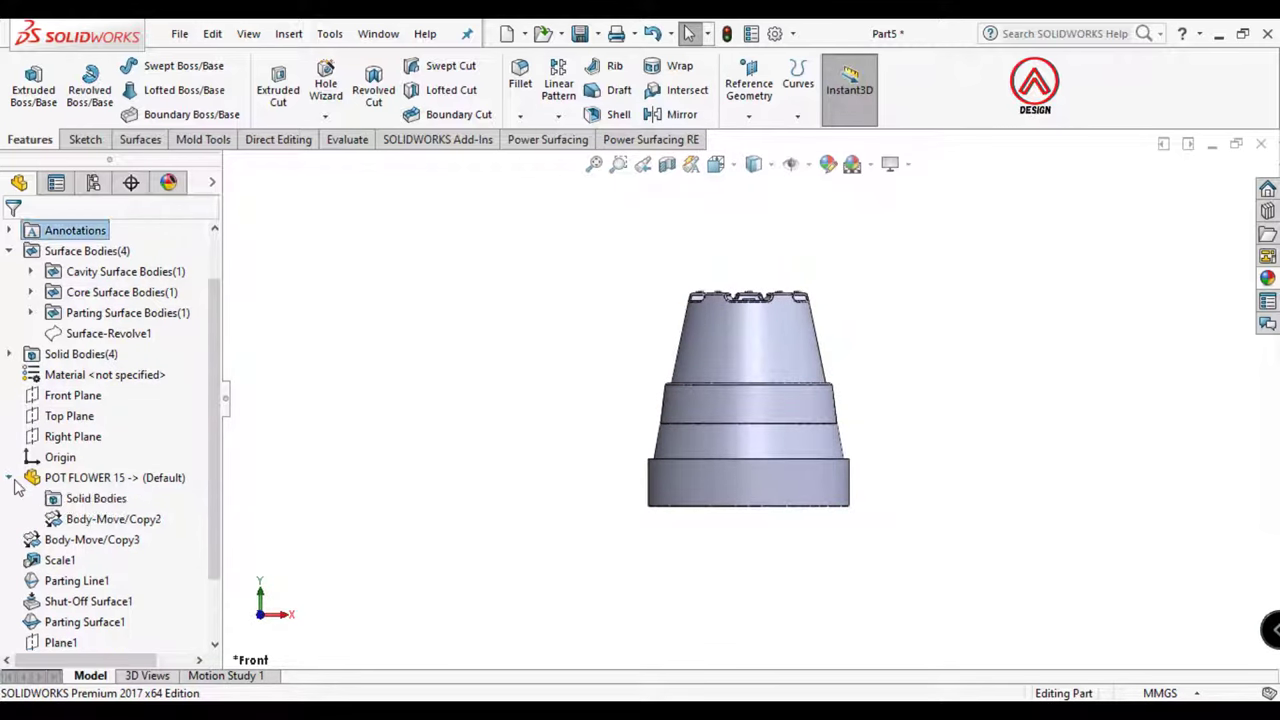
pyautogui.click(10, 478)
pyautogui.click(9, 354)
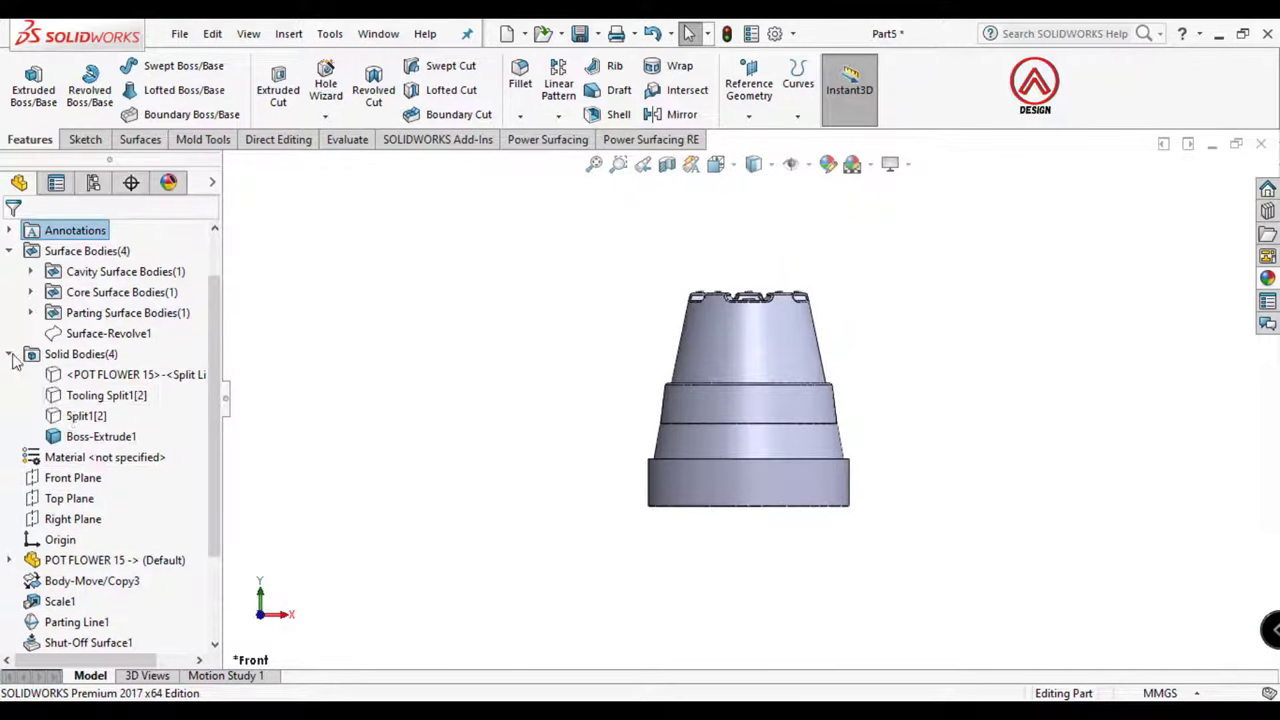
pyautogui.click(80, 416)
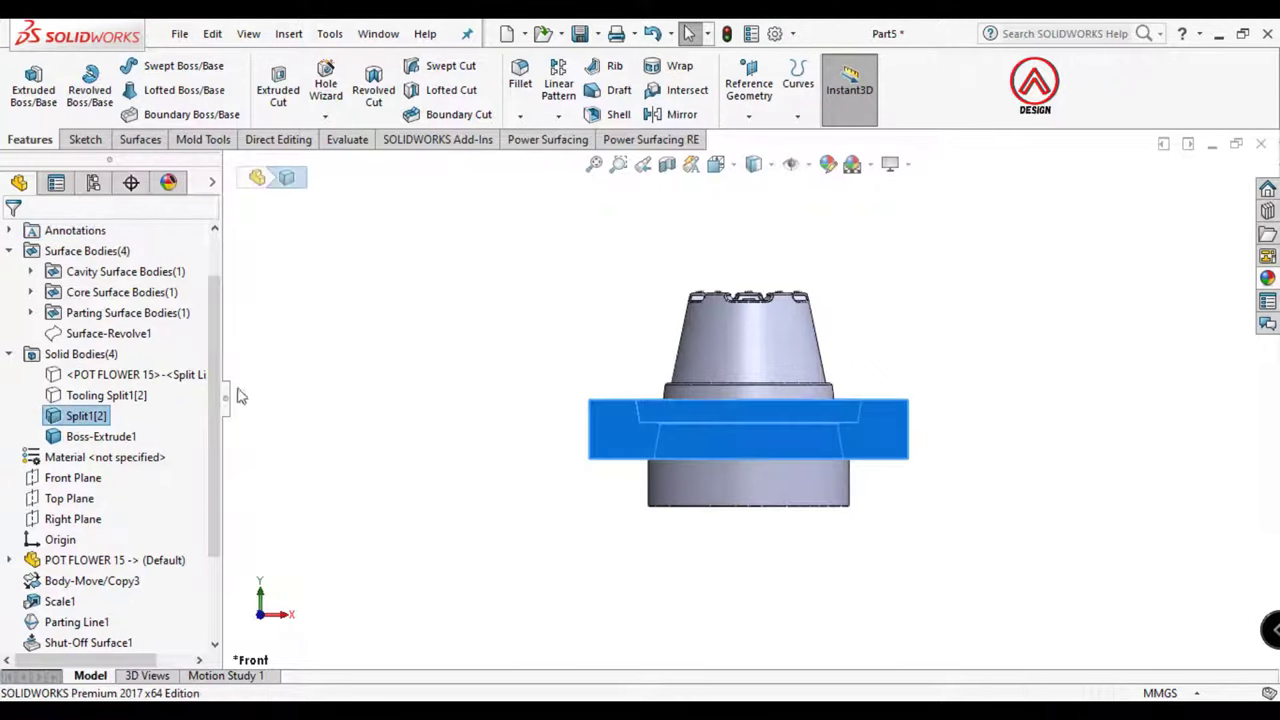
pyautogui.moveTo(808, 514)
pyautogui.mouseDown(button='middle')
pyautogui.moveTo(780, 338)
pyautogui.moveTo(842, 342)
pyautogui.mouseUp(button='middle')
pyautogui.click(848, 332)
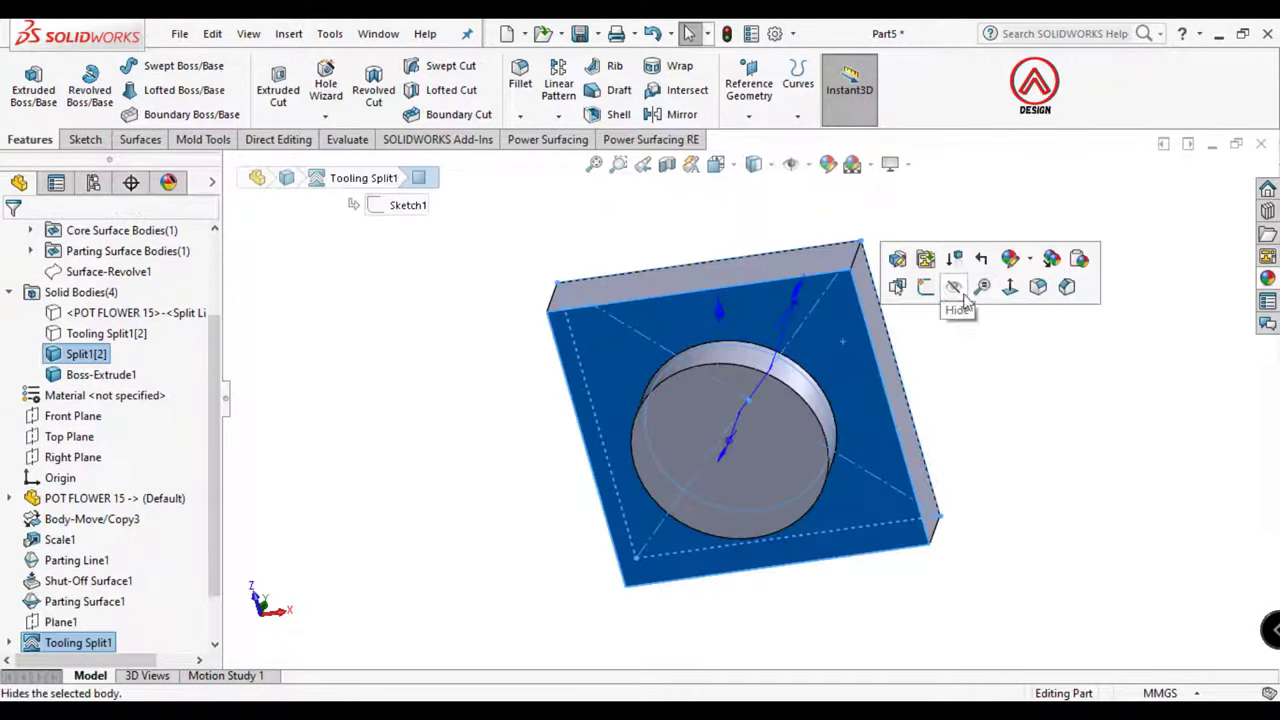
# Sketch a Ø170 circle centred on the origin on the block's flat face
pyautogui.click(1008, 298)
pyautogui.click(85, 139)
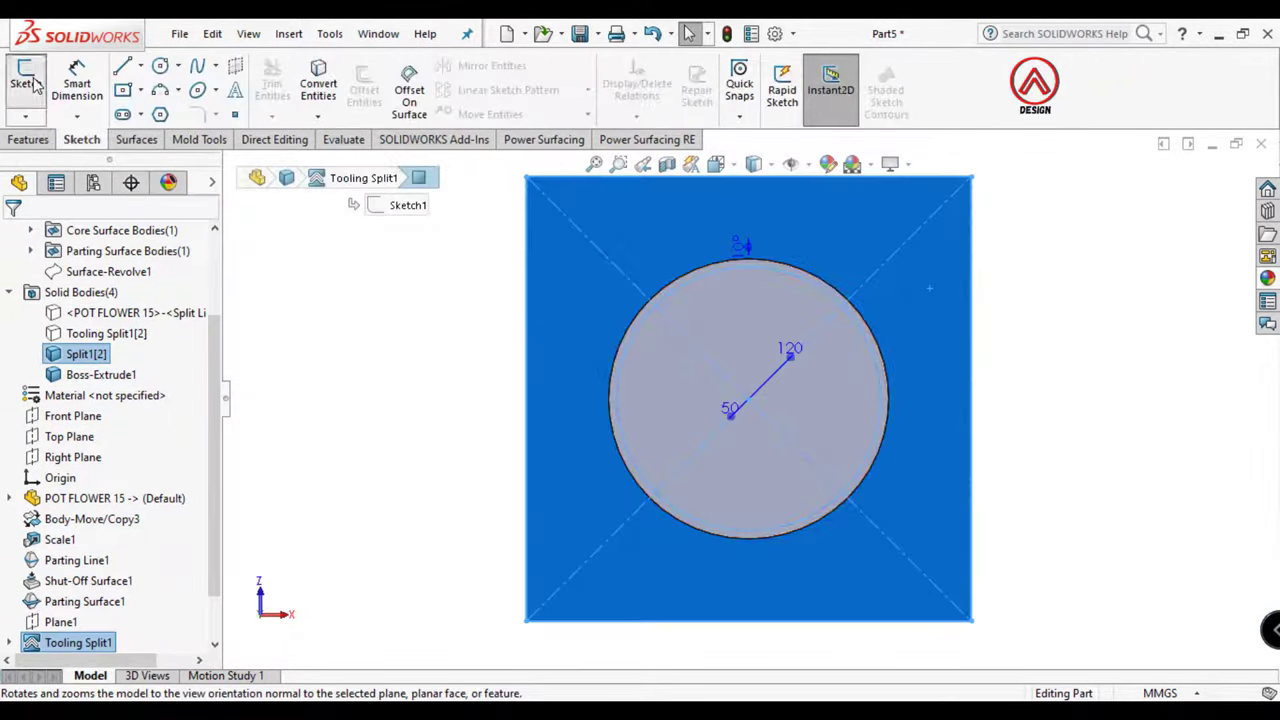
pyautogui.click(26, 80)
pyautogui.click(160, 65)
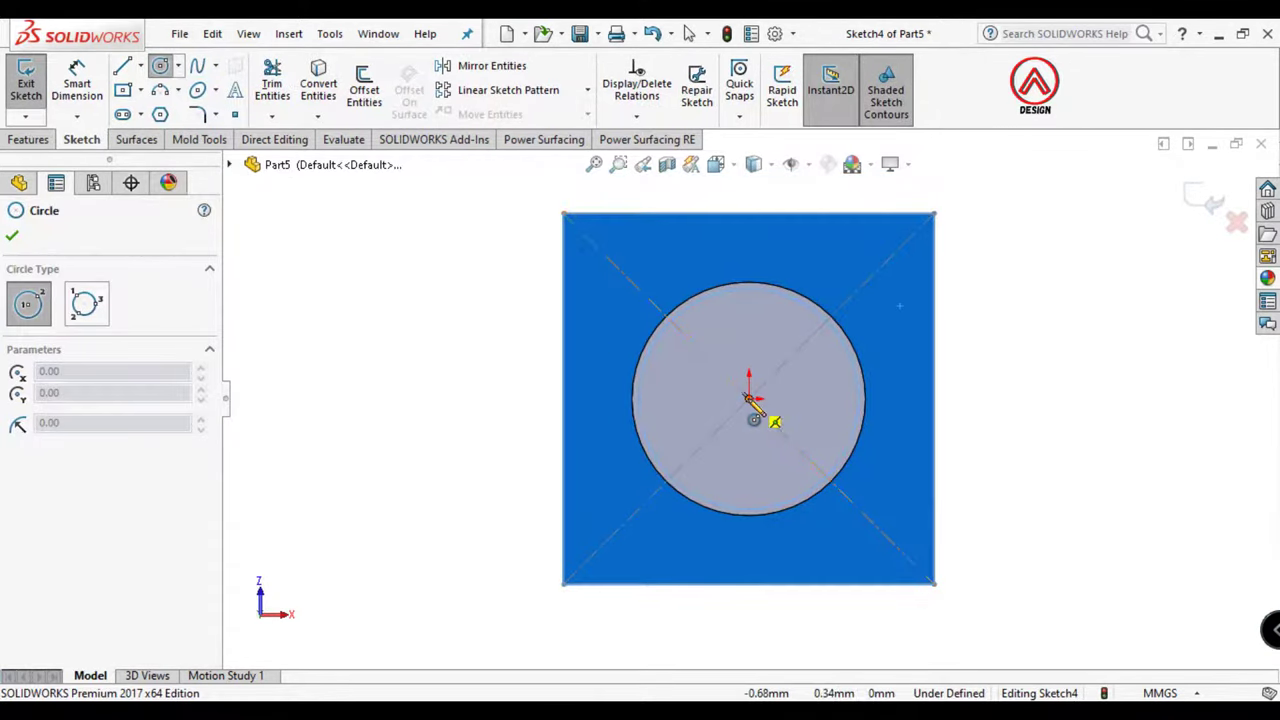
pyautogui.click(748, 399)
pyautogui.click(803, 300)
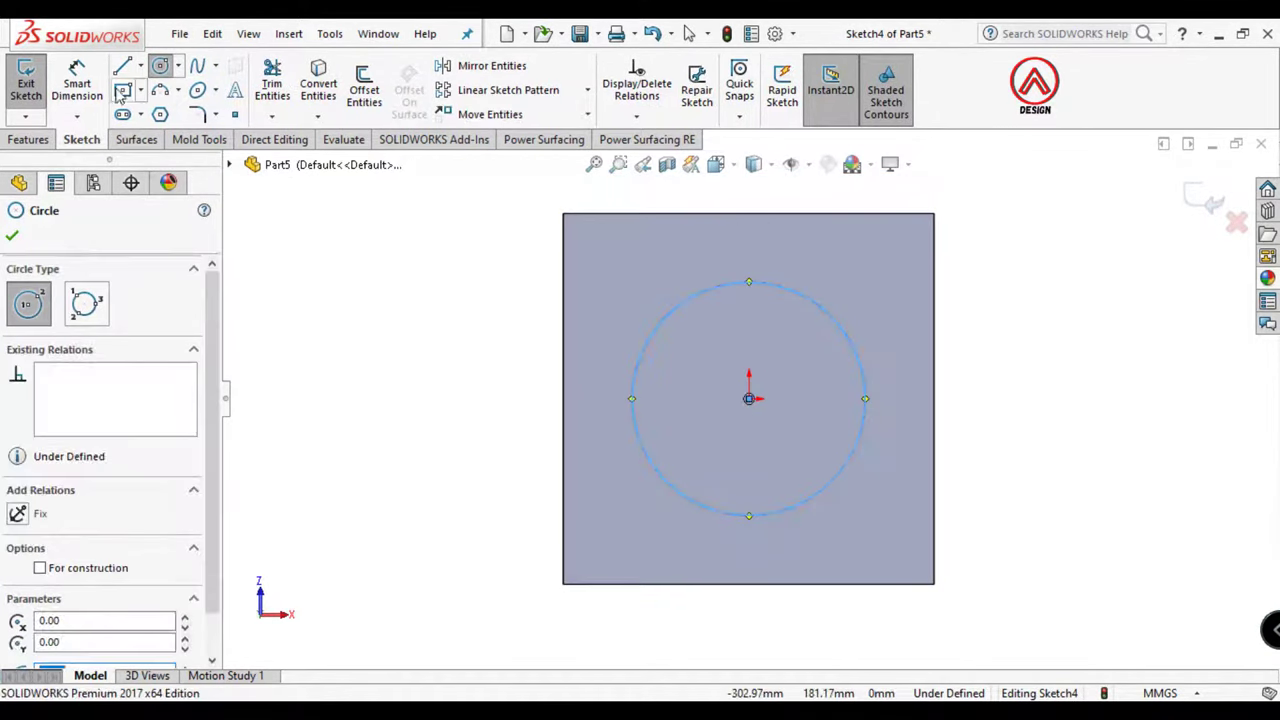
pyautogui.click(77, 83)
pyautogui.click(849, 336)
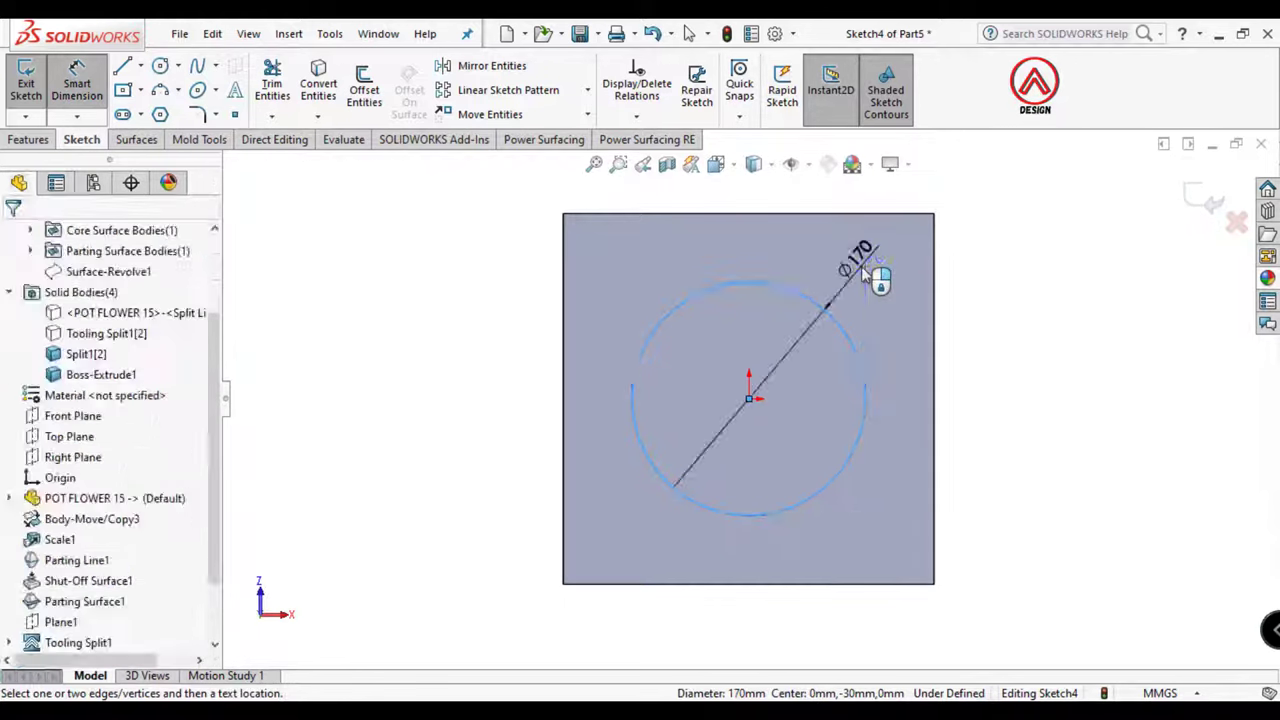
pyautogui.click(864, 276)
pyautogui.press('Return')
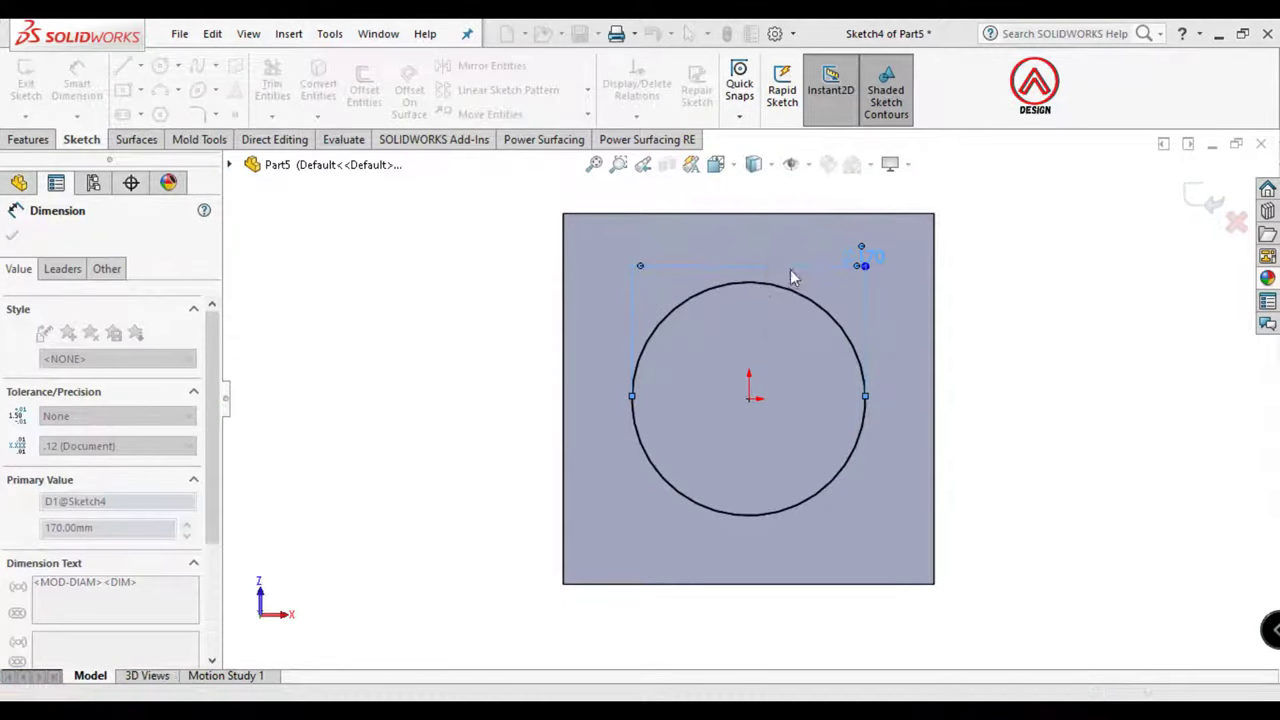
pyautogui.press('Escape')
# Convert the block face's outline into the sketch and extrude it 40 mm without merging
pyautogui.click(318, 83)
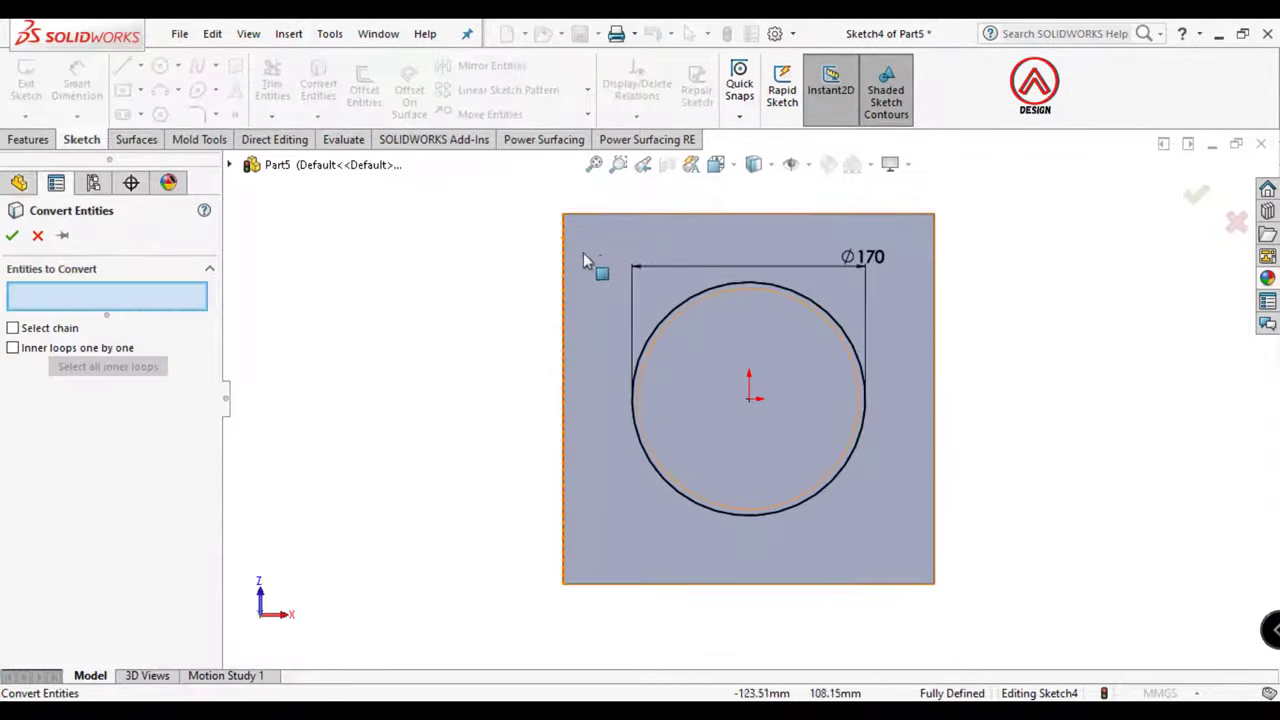
pyautogui.click(603, 262)
pyautogui.click(11, 235)
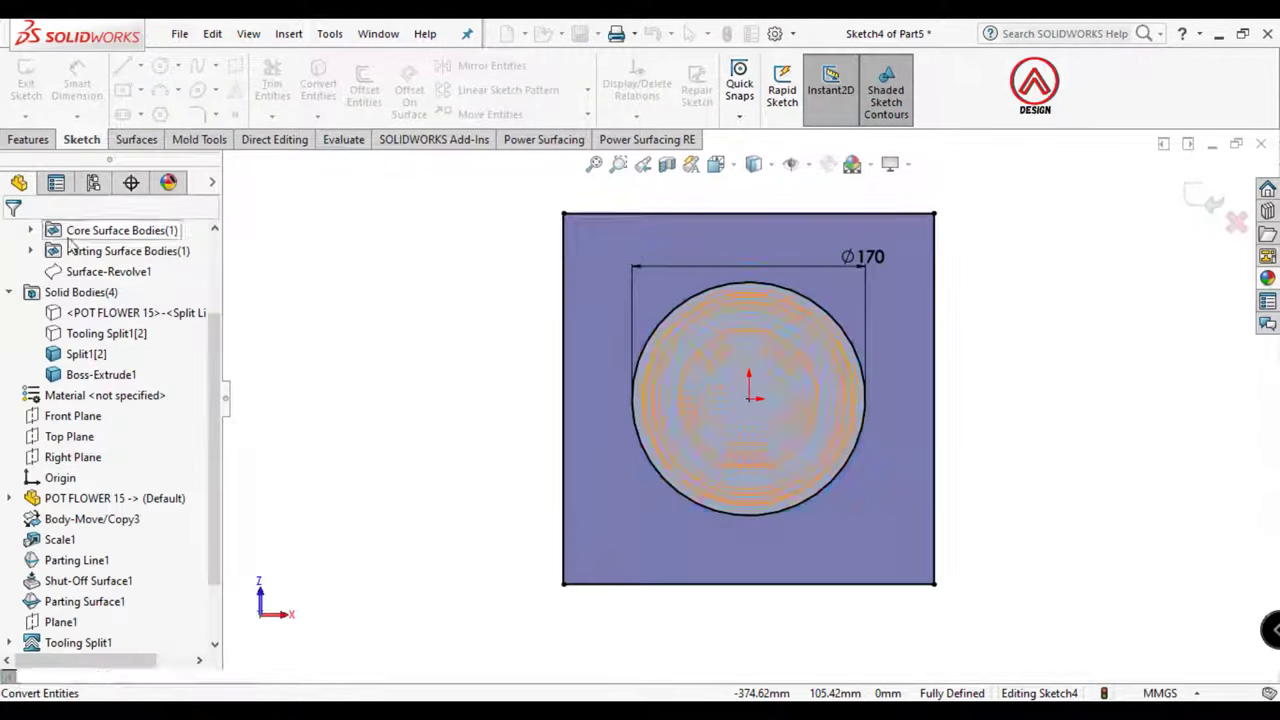
pyautogui.click(26, 85)
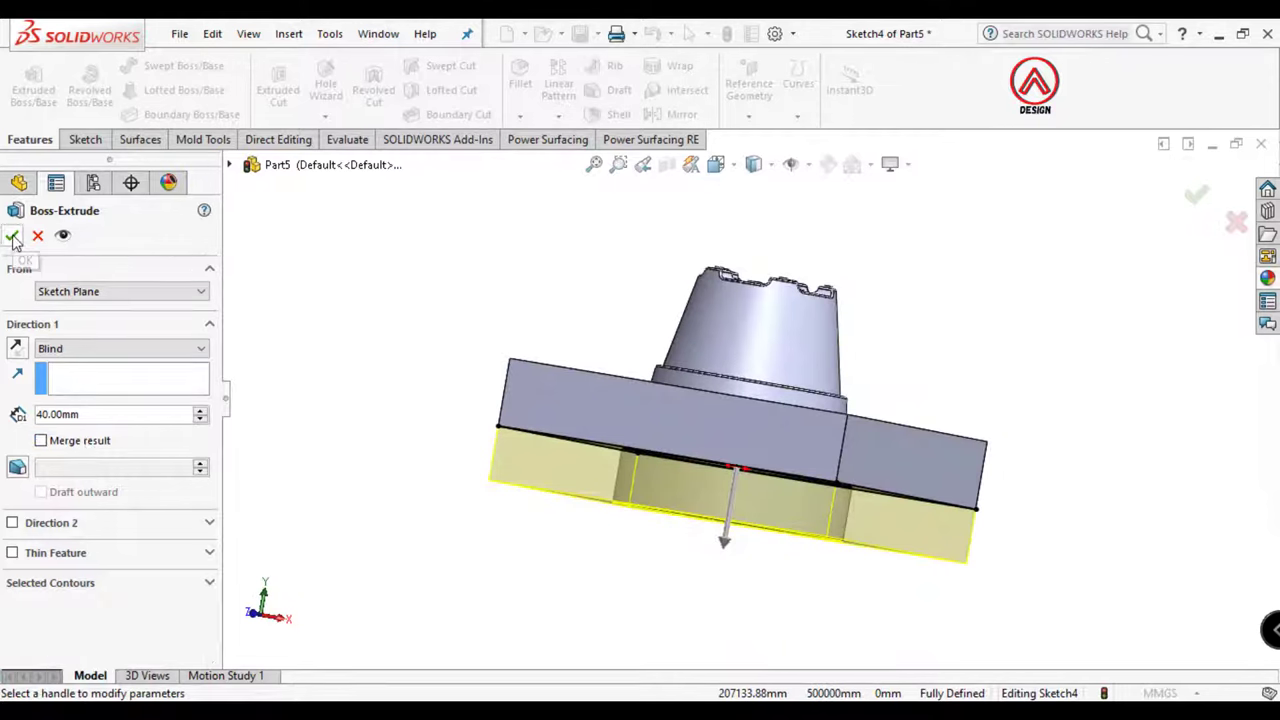
pyautogui.moveTo(852, 458); pyautogui.dragTo(823, 371, button='middle')
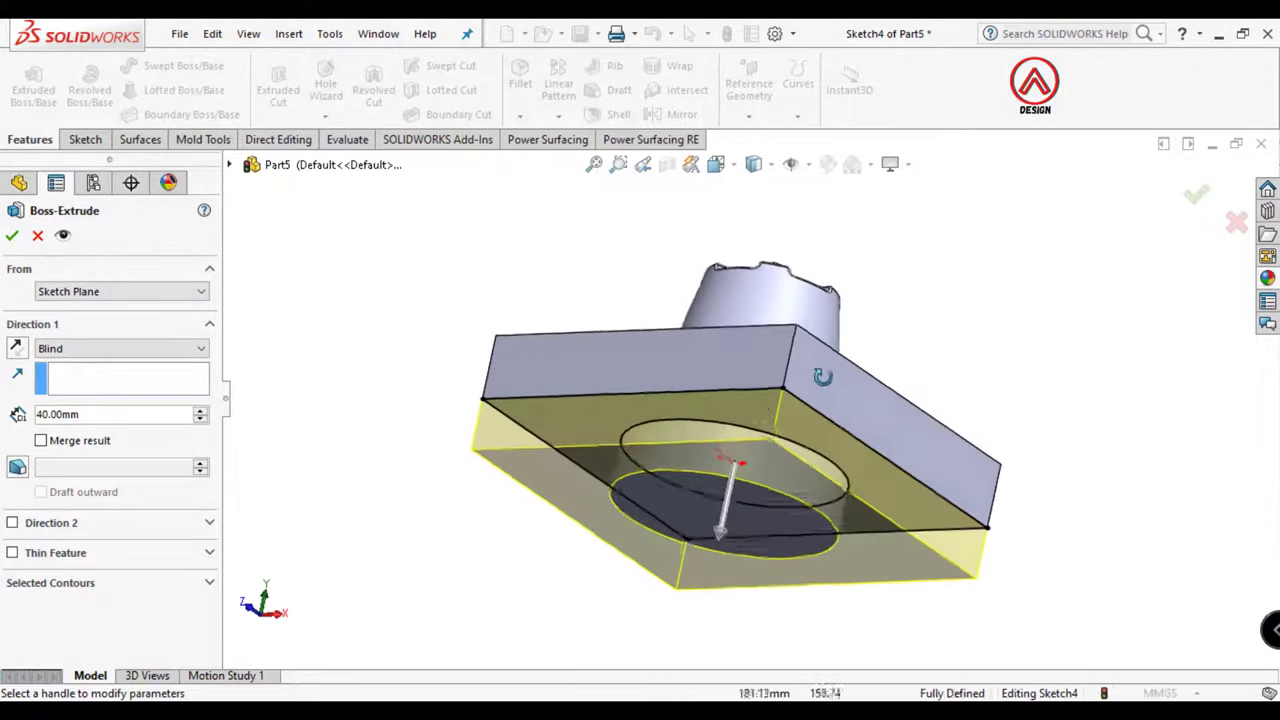
pyautogui.click(12, 237)
pyautogui.moveTo(597, 338)
pyautogui.mouseDown(button='middle')
pyautogui.moveTo(851, 394)
pyautogui.moveTo(855, 410)
pyautogui.moveTo(766, 443)
pyautogui.moveTo(814, 600)
pyautogui.moveTo(777, 649)
pyautogui.moveTo(749, 463)
pyautogui.moveTo(693, 358)
pyautogui.moveTo(743, 240)
pyautogui.moveTo(849, 414)
pyautogui.moveTo(803, 334)
pyautogui.moveTo(589, 427)
pyautogui.moveTo(652, 484)
pyautogui.mouseUp(button='middle')
pyautogui.moveTo(399, 389)
pyautogui.mouseDown(button='middle')
pyautogui.moveTo(666, 354)
pyautogui.moveTo(708, 369)
pyautogui.mouseUp(button='middle')
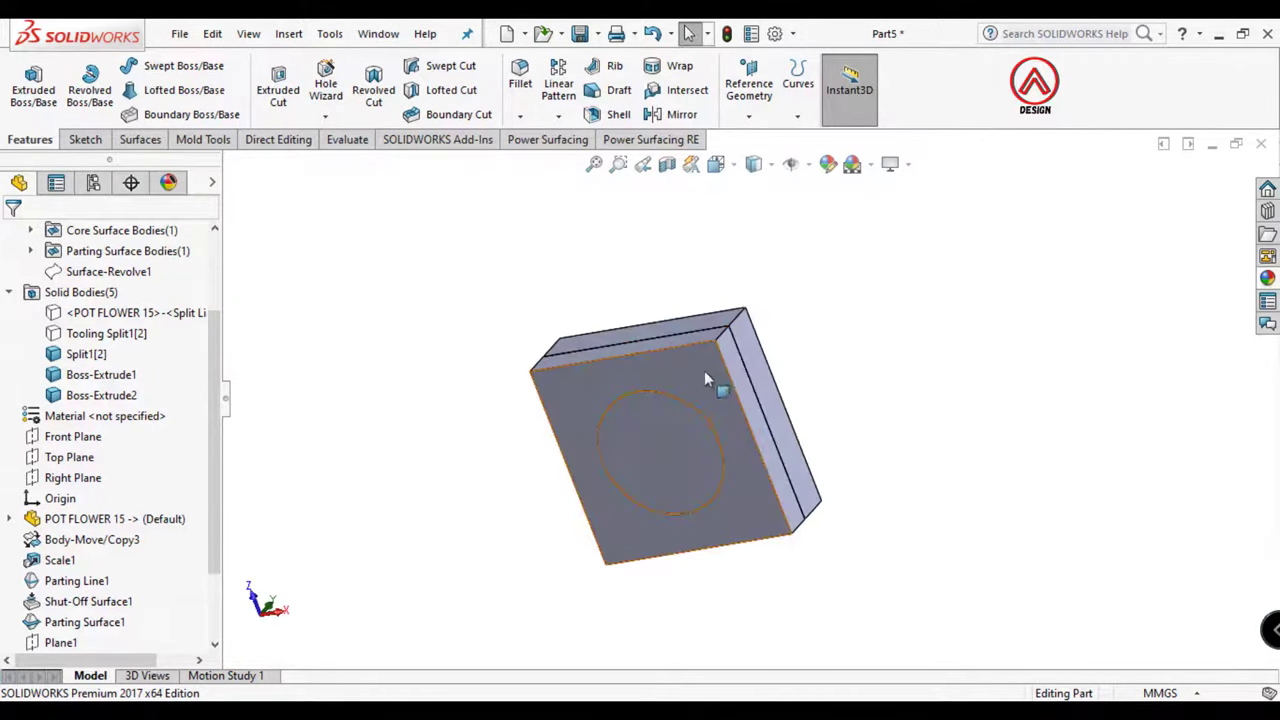
# Sketch a center rectangle on the new plate's face, dimensioned 320 × 270 mm
pyautogui.click(708, 369)
pyautogui.click(877, 316)
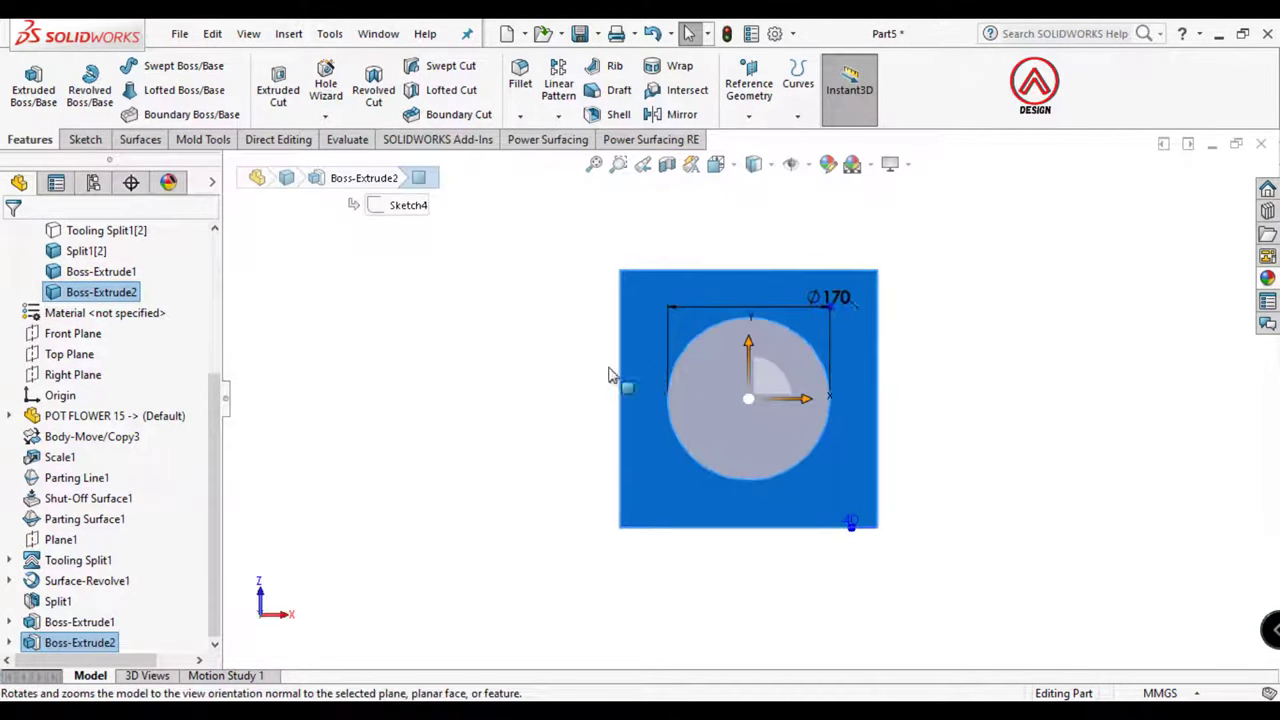
pyautogui.click(84, 140)
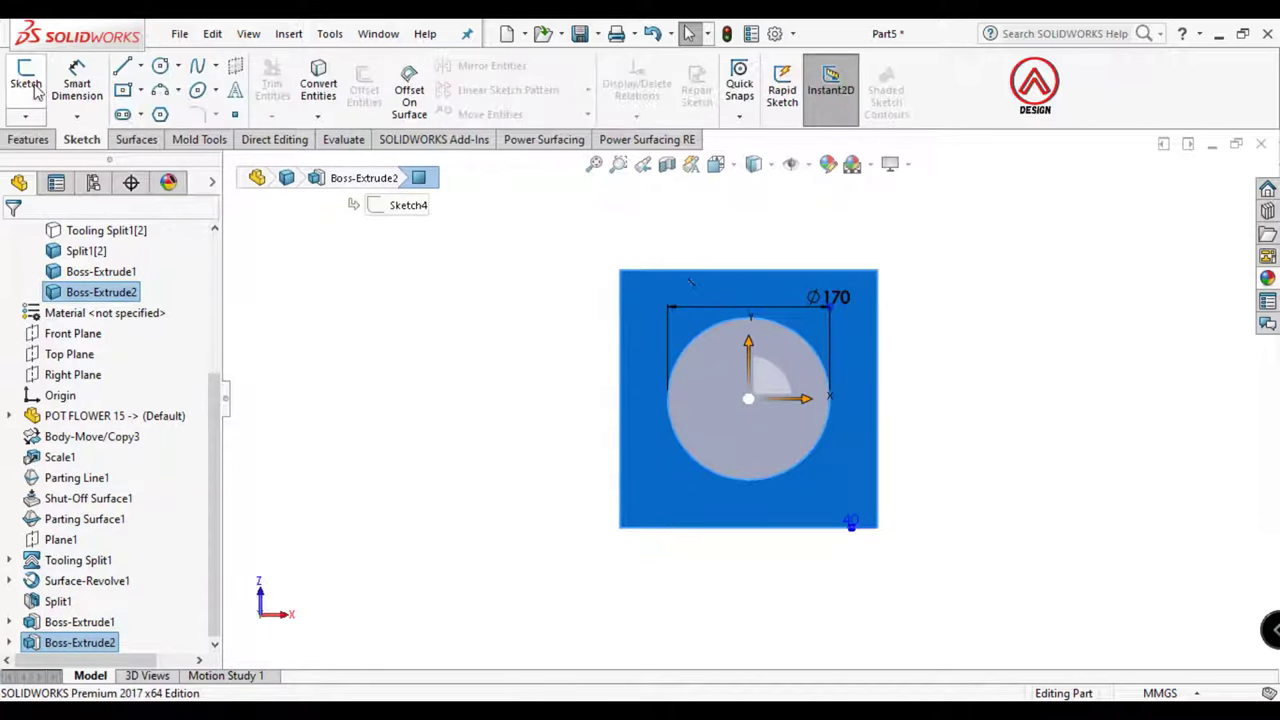
pyautogui.click(26, 80)
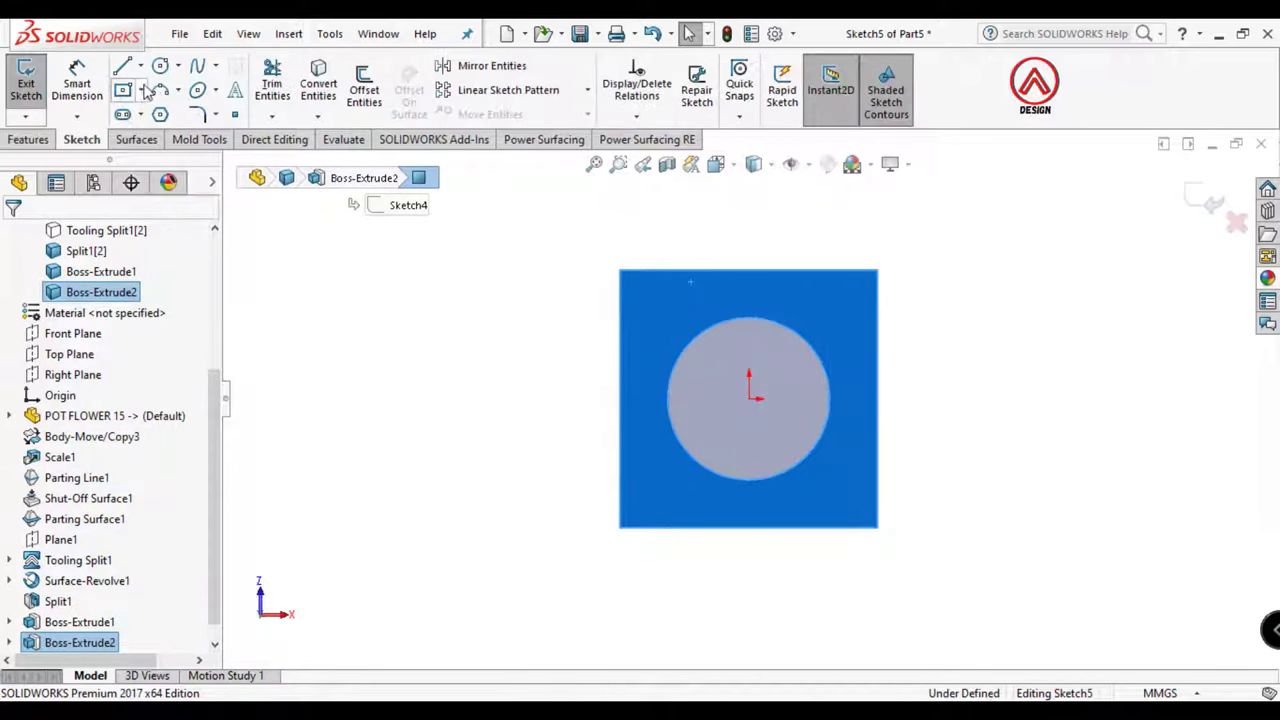
pyautogui.click(748, 398)
pyautogui.click(912, 248)
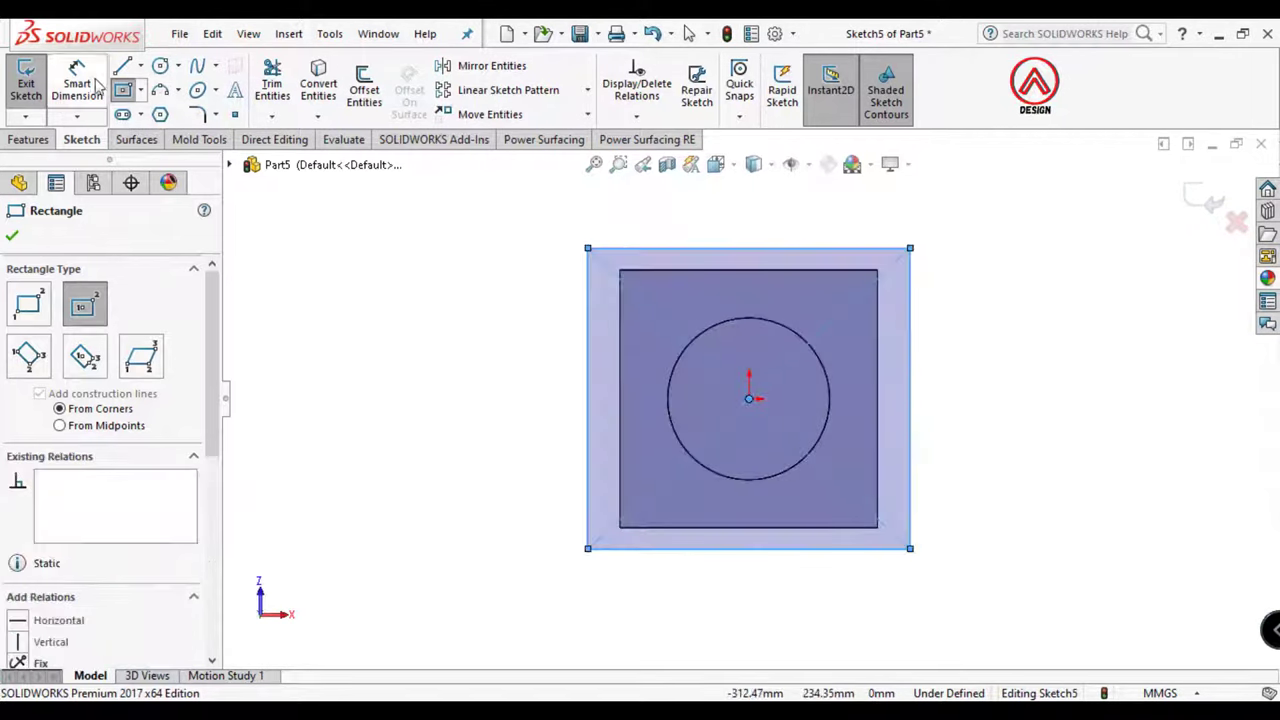
pyautogui.click(807, 248)
pyautogui.click(806, 232)
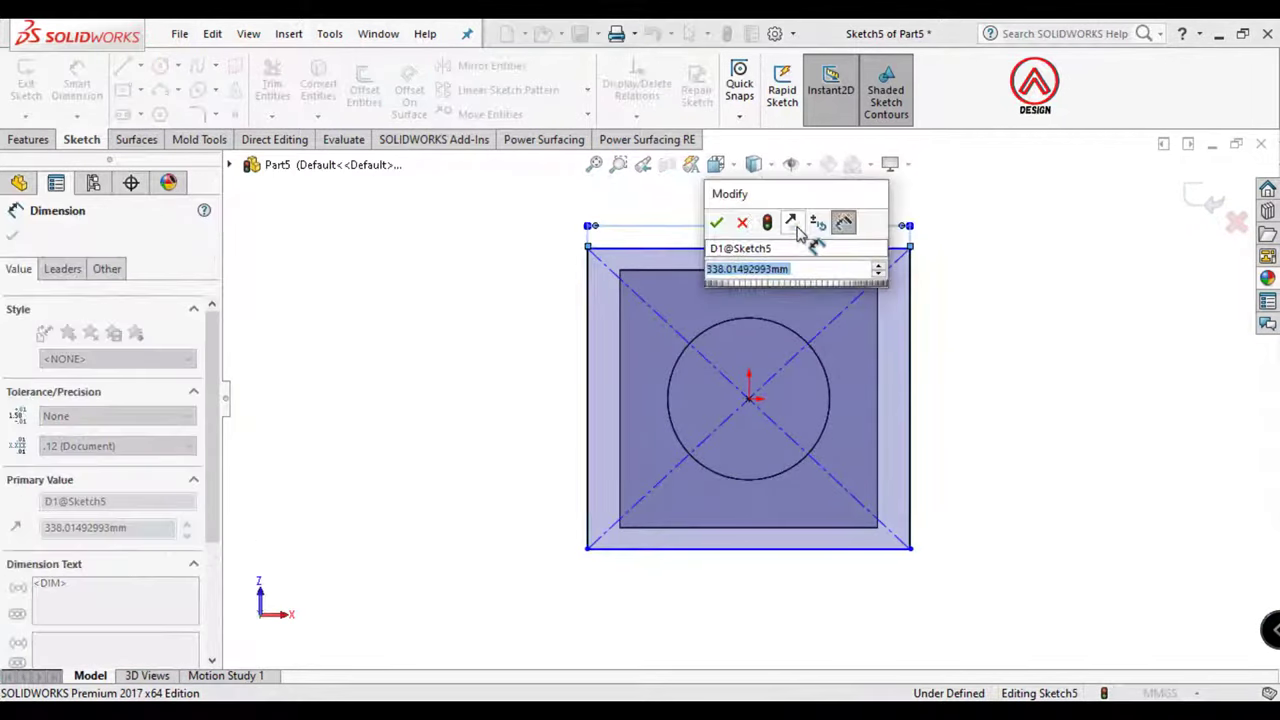
pyautogui.write('320')
pyautogui.press('Return')
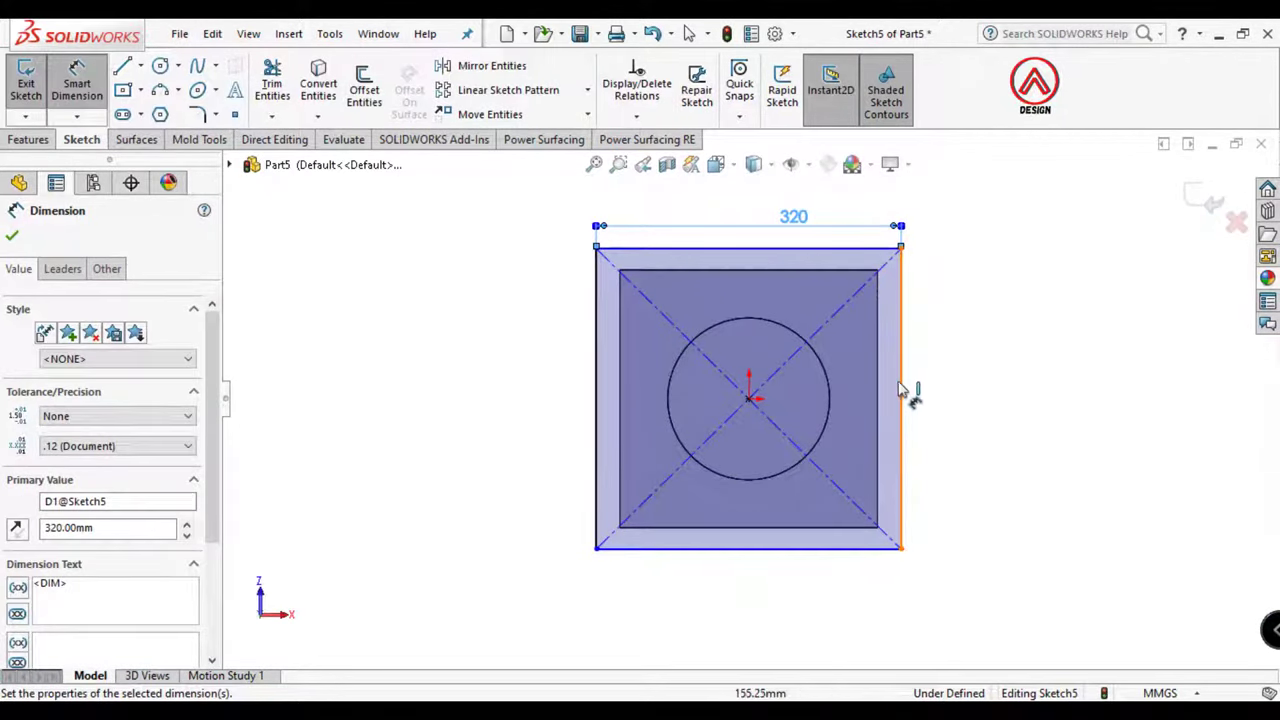
pyautogui.click(899, 390)
pyautogui.click(982, 398)
pyautogui.write('270')
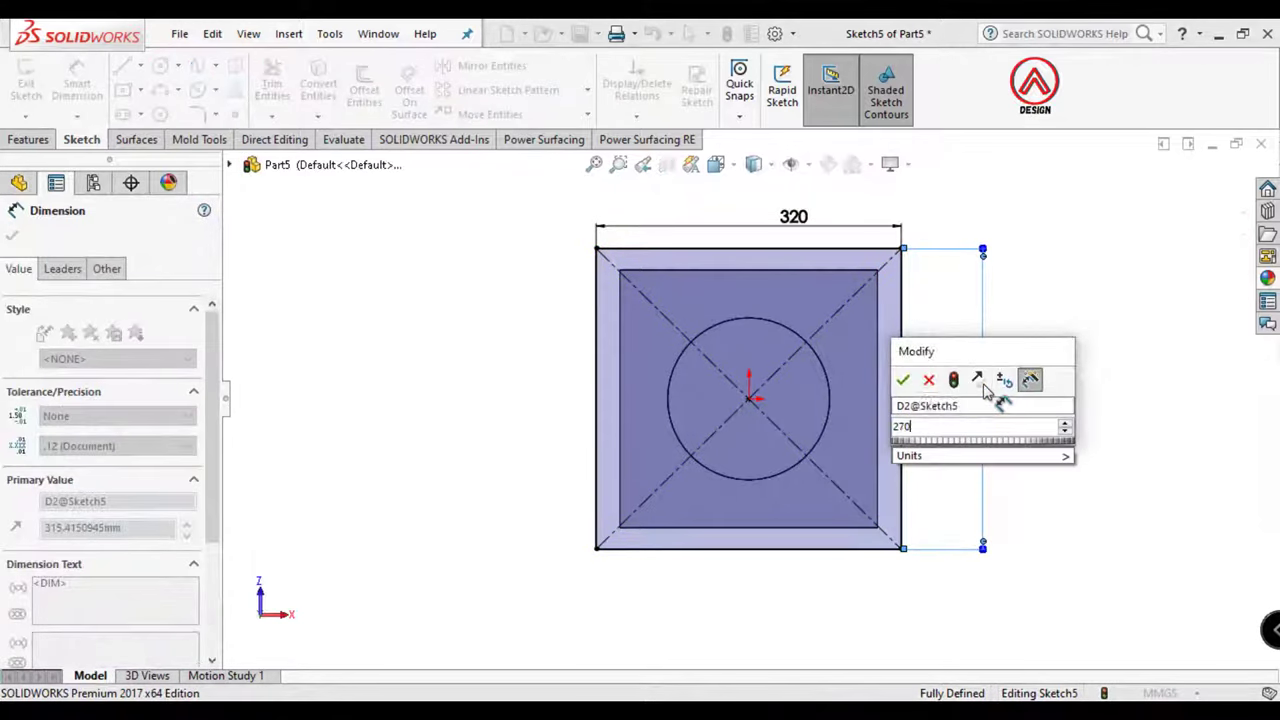
pyautogui.press('Return')
# Extrude the rectangle sketch 25 mm as a boss
pyautogui.click(28, 140)
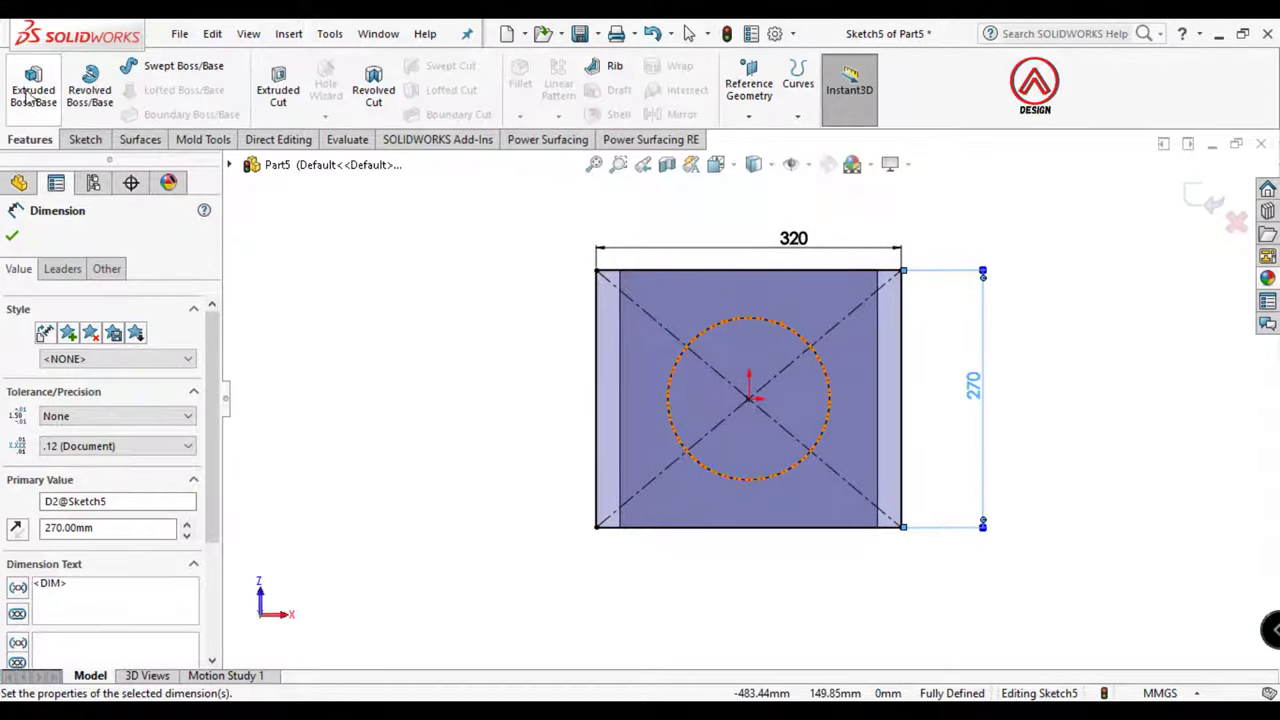
pyautogui.click(33, 85)
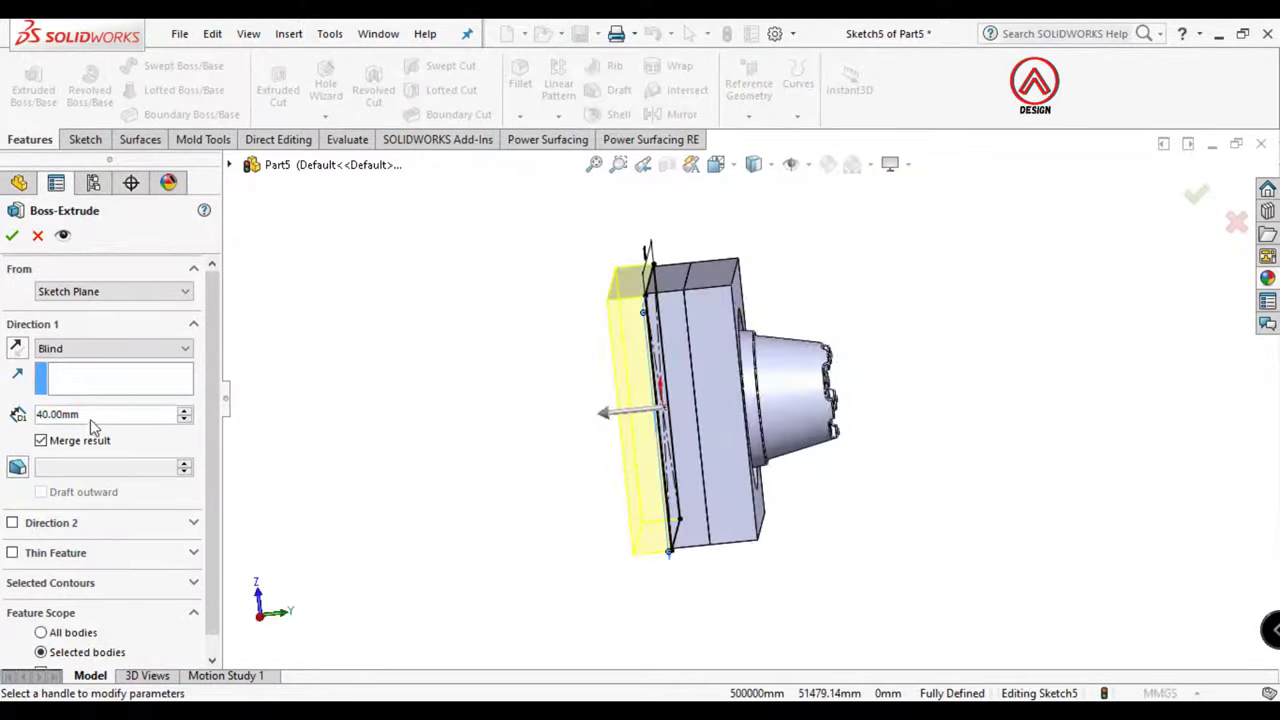
pyautogui.write('25')
pyautogui.press('Return')
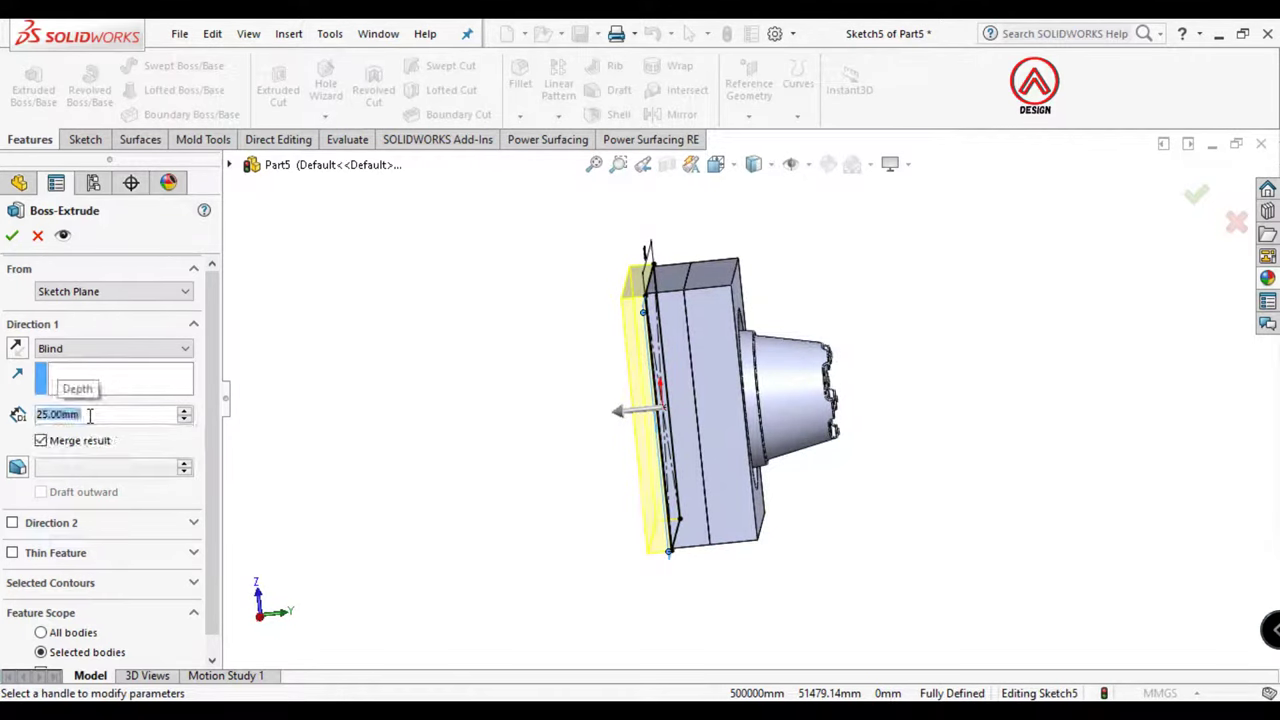
pyautogui.click(11, 234)
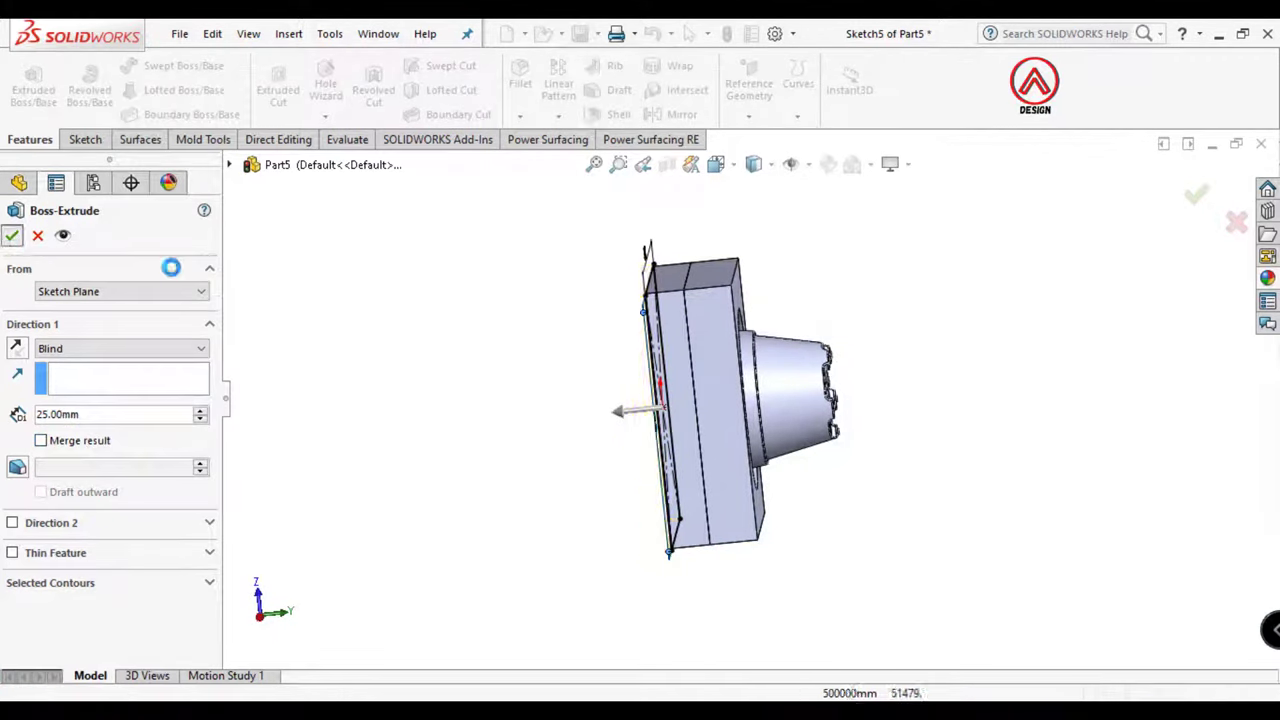
# Show the hidden Tooling Split1[2] body and view its top face straight on
pyautogui.moveTo(743, 376); pyautogui.dragTo(580, 197, button='middle')
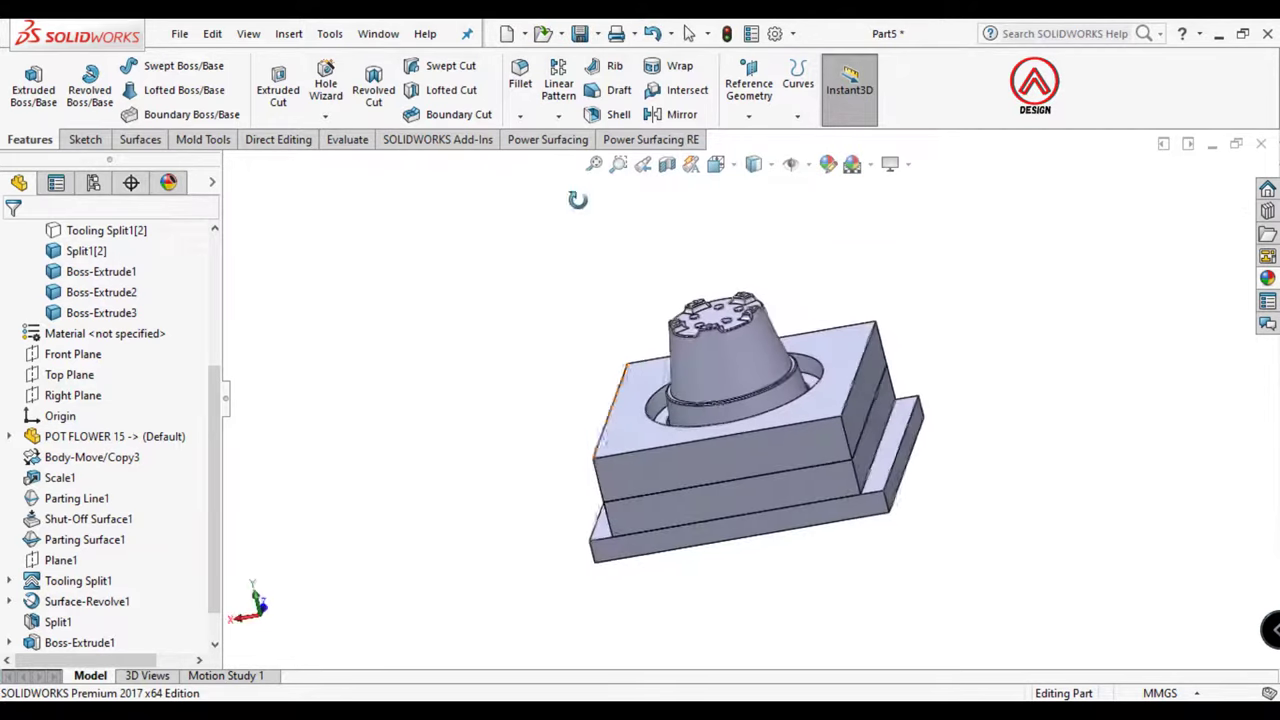
pyautogui.scroll(2, 100, 385)
pyautogui.click(106, 354)
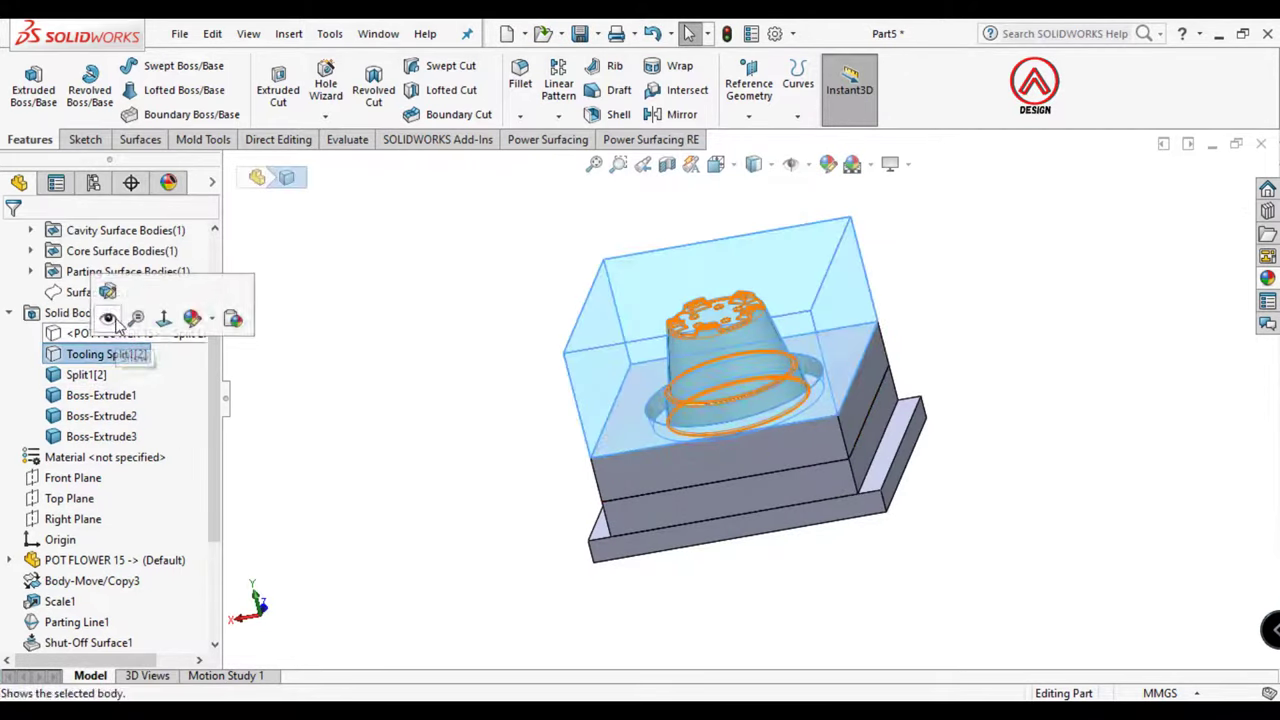
pyautogui.moveTo(451, 323)
pyautogui.mouseDown(button='middle')
pyautogui.moveTo(878, 320)
pyautogui.moveTo(915, 432)
pyautogui.mouseUp(button='middle')
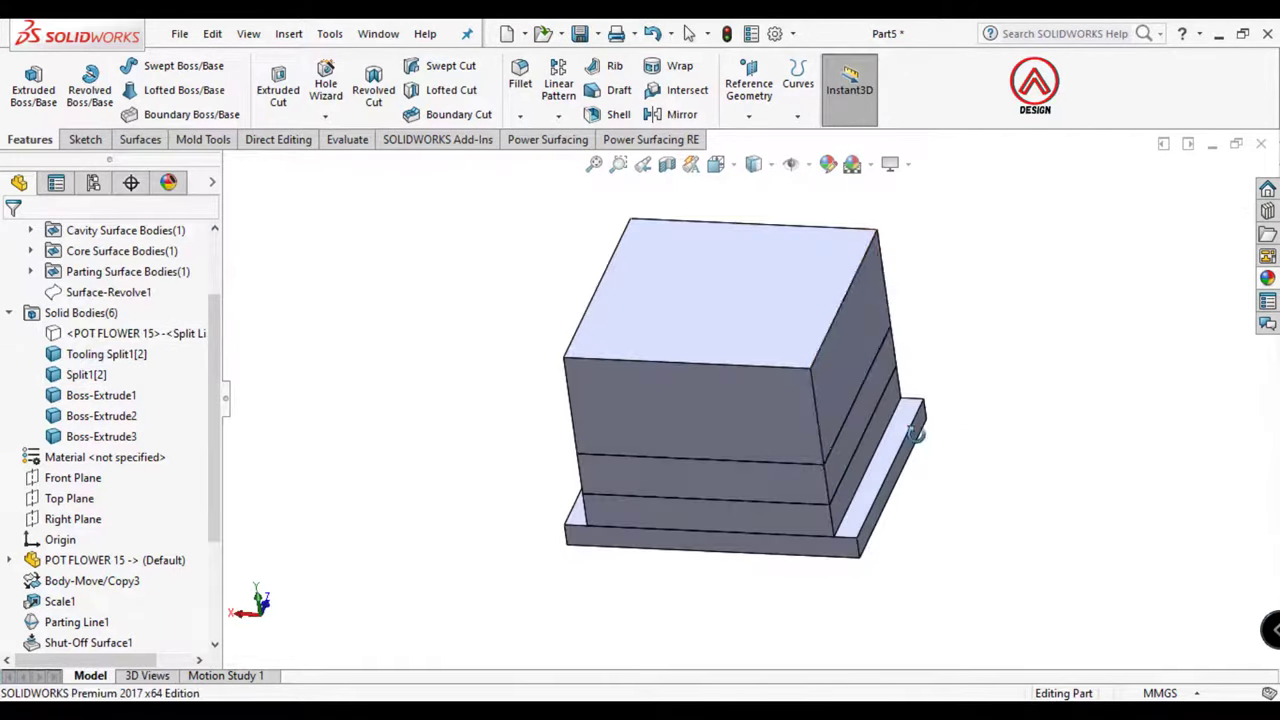
pyautogui.click(791, 310)
pyautogui.click(955, 248)
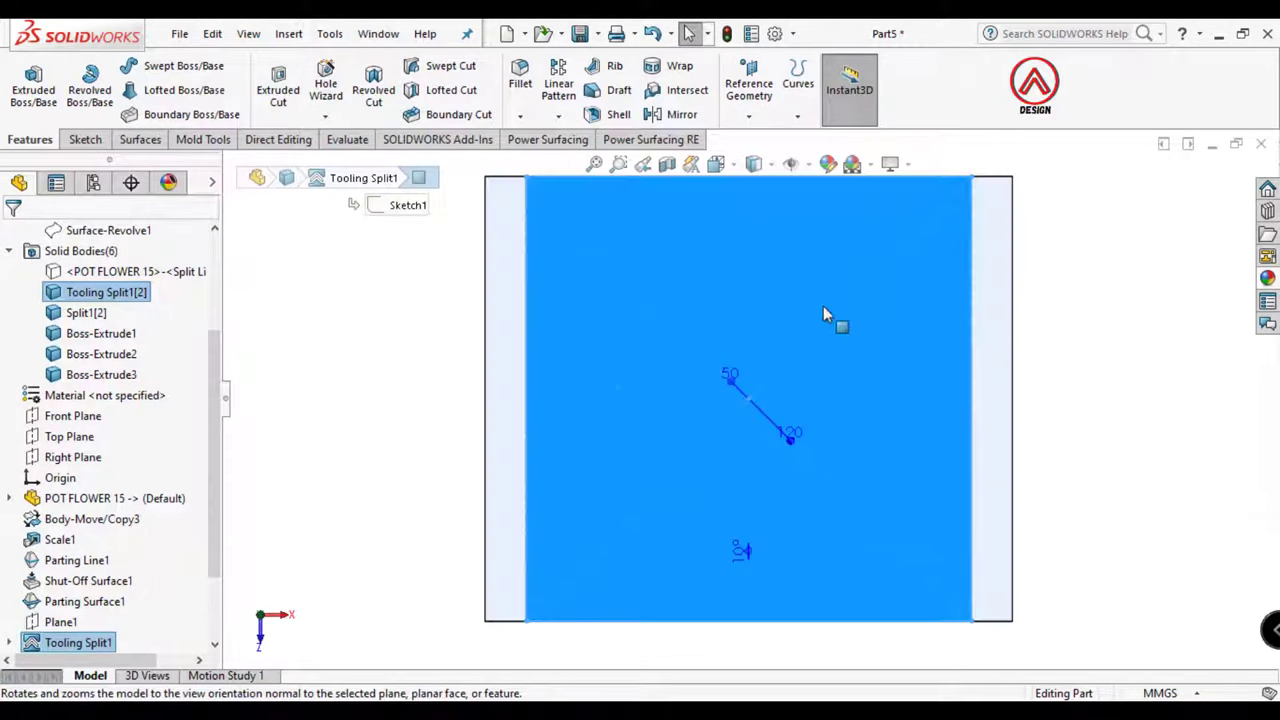
# Sketch a center rectangle from the origin on the block's top face
pyautogui.click(95, 145)
pyautogui.click(26, 80)
pyautogui.click(123, 89)
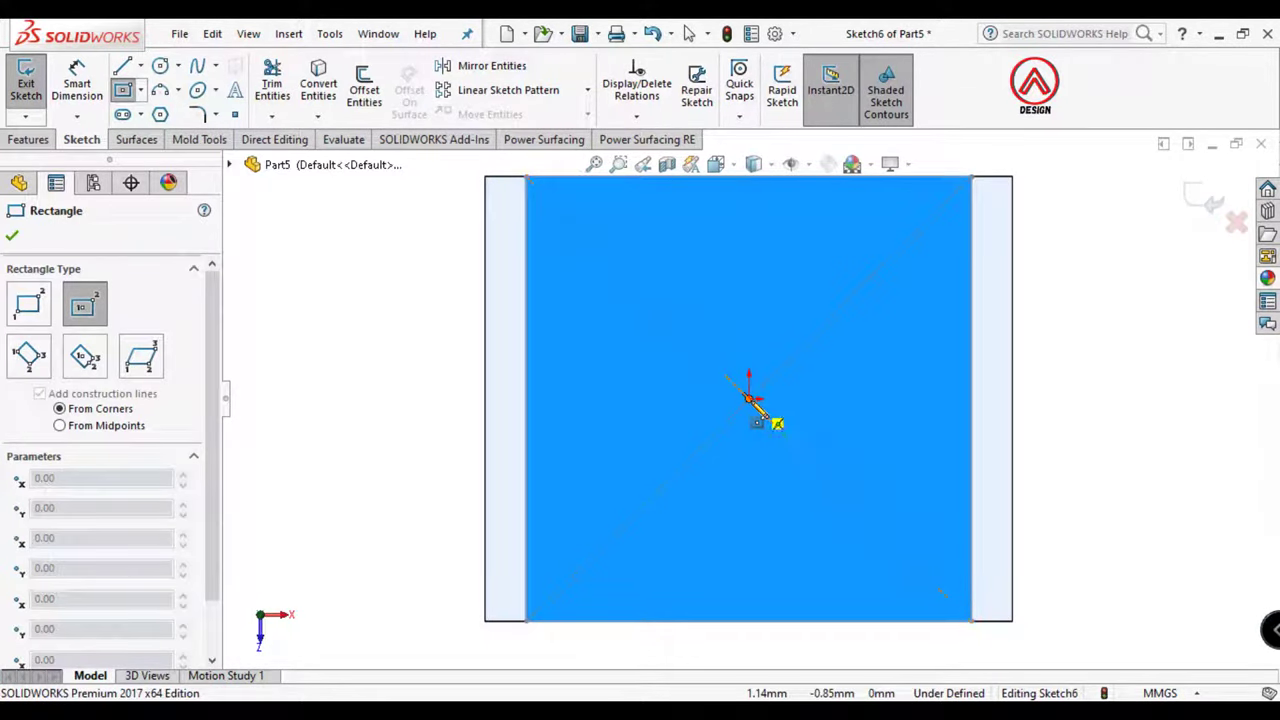
pyautogui.click(749, 398)
pyautogui.scroll(3, 814, 406)
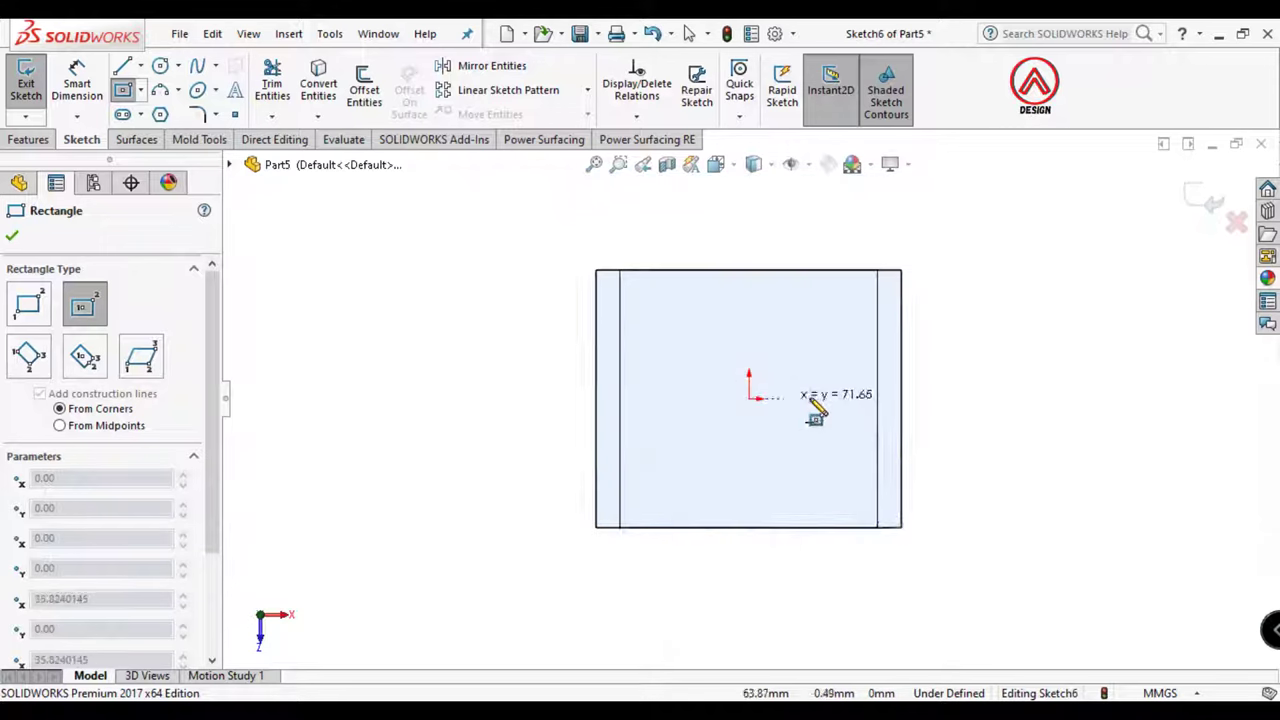
pyautogui.click(891, 279)
# Dimension the rectangle 320 mm wide and 270 mm high
pyautogui.click(100, 85)
pyautogui.click(702, 282)
pyautogui.click(712, 257)
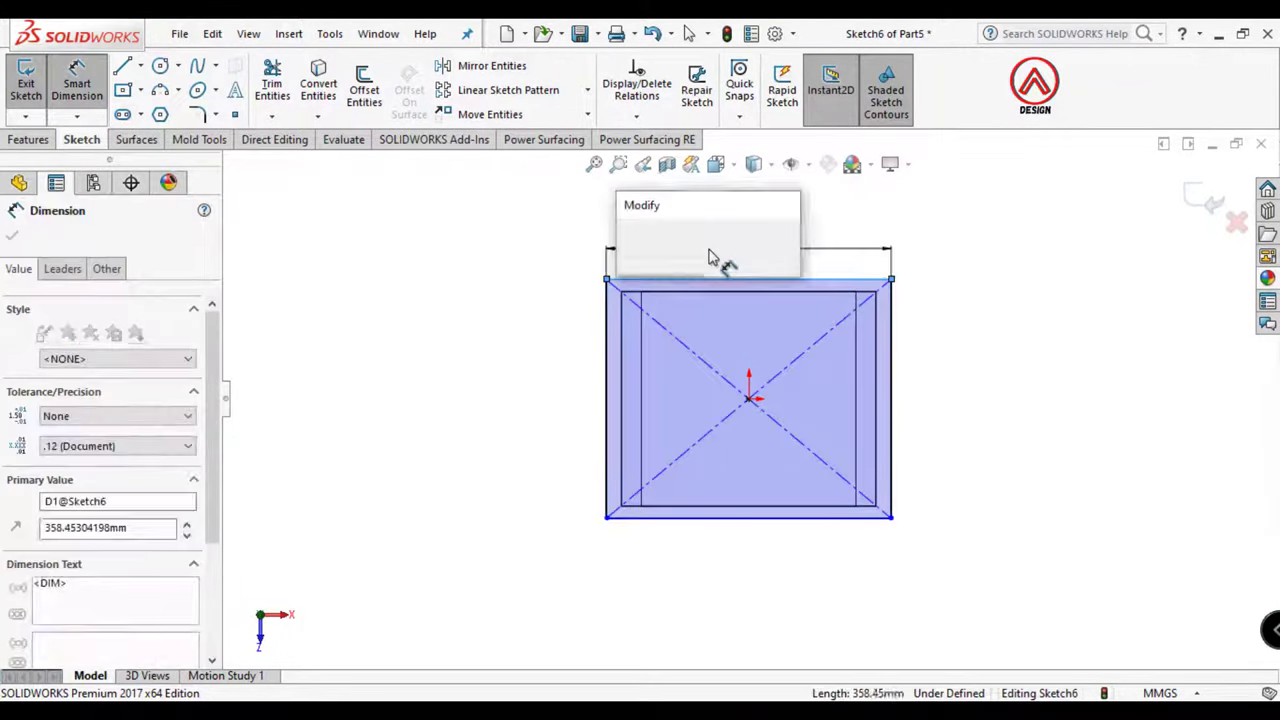
pyautogui.write('320')
pyautogui.press('Return')
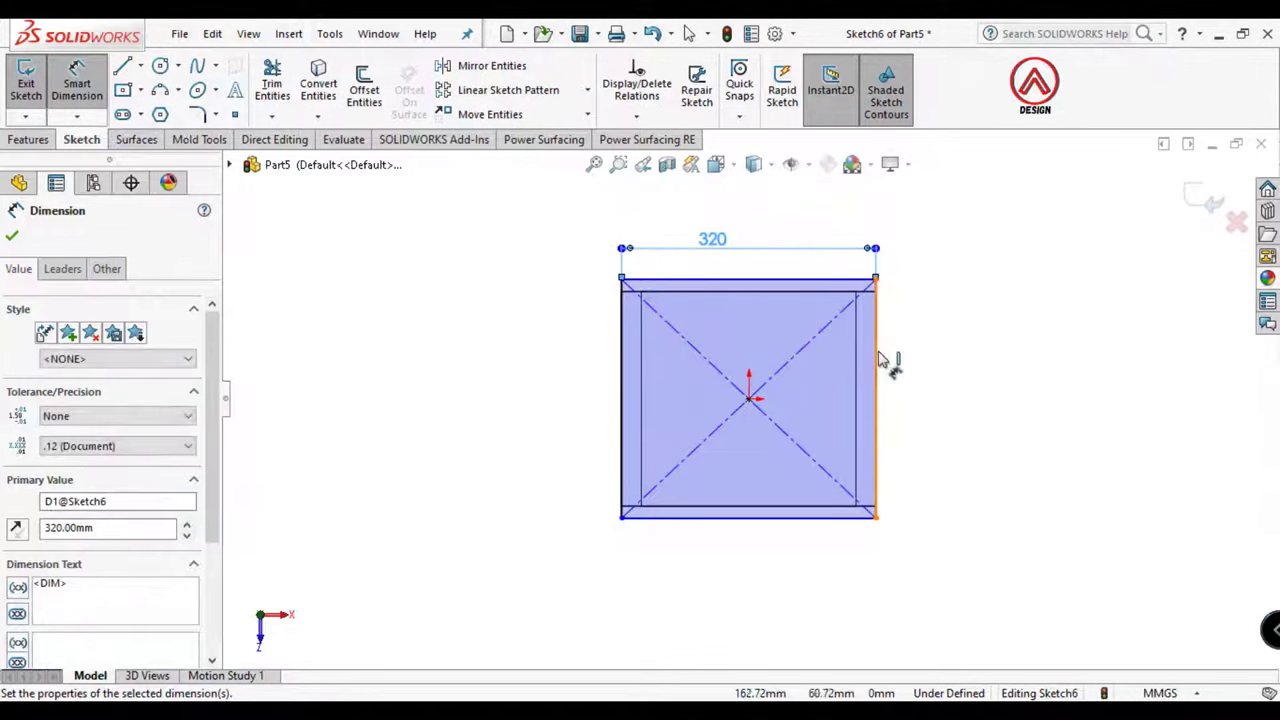
pyautogui.click(880, 360)
pyautogui.click(935, 398)
pyautogui.write('270')
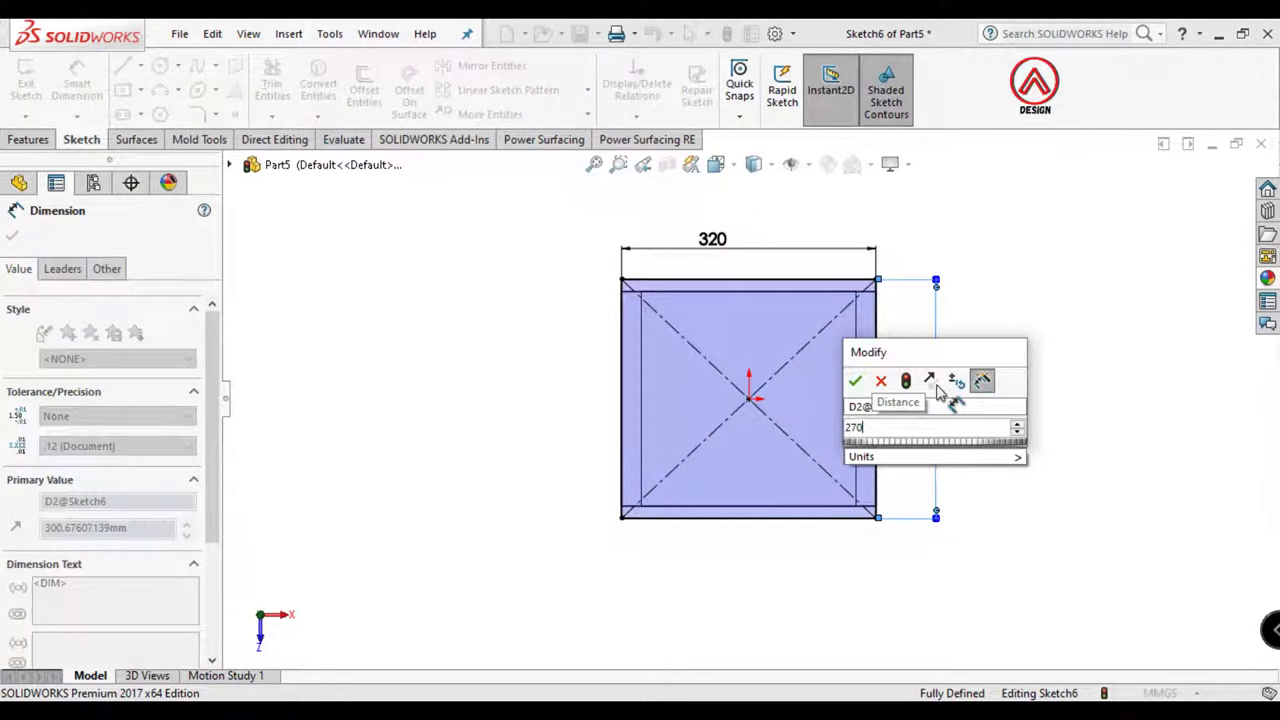
pyautogui.press('Return')
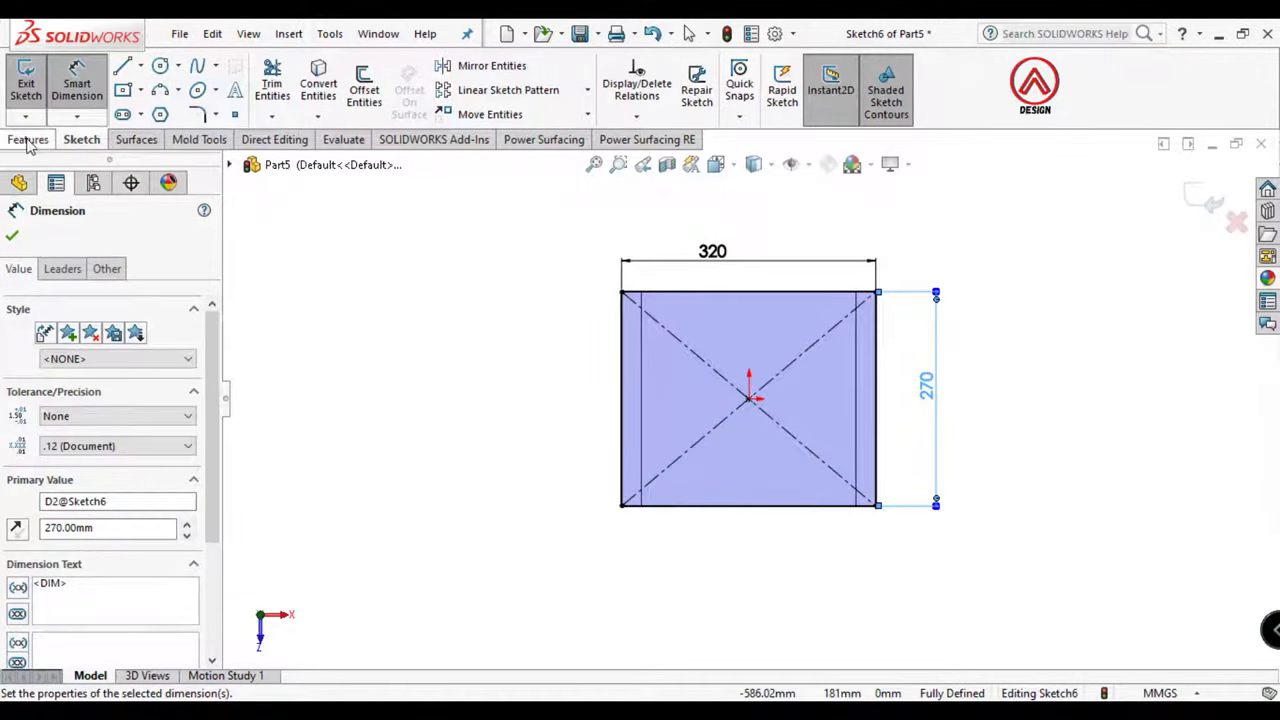
# Extrude the rectangle 25 mm as a separate body with Merge result unchecked
pyautogui.click(28, 140)
pyautogui.click(33, 85)
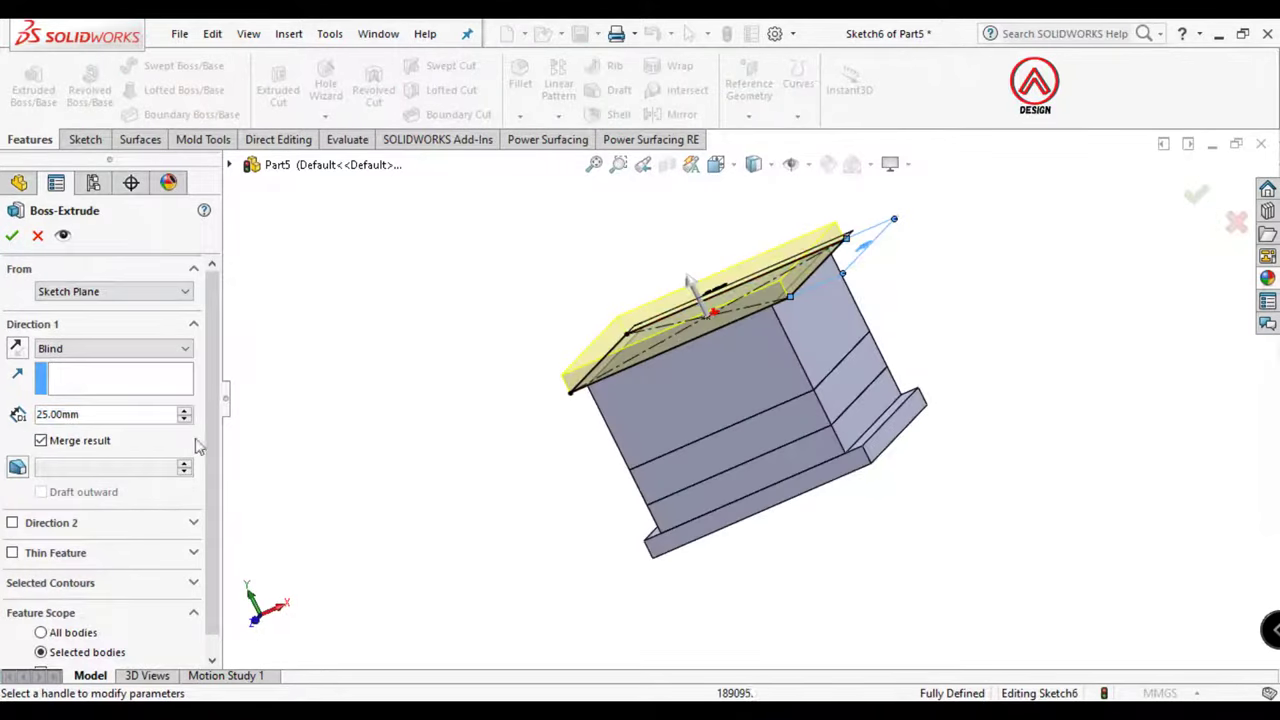
pyautogui.click(86, 442)
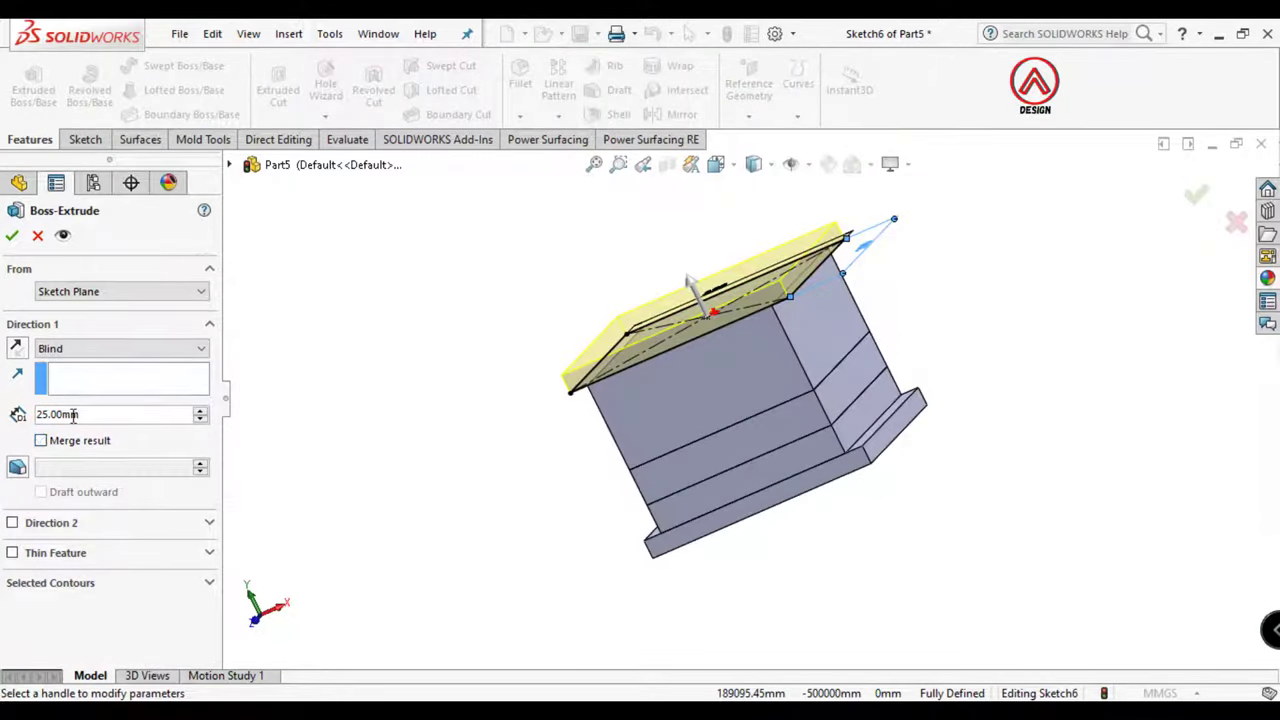
pyautogui.click(12, 236)
pyautogui.moveTo(720, 360); pyautogui.dragTo(769, 348, button='middle')
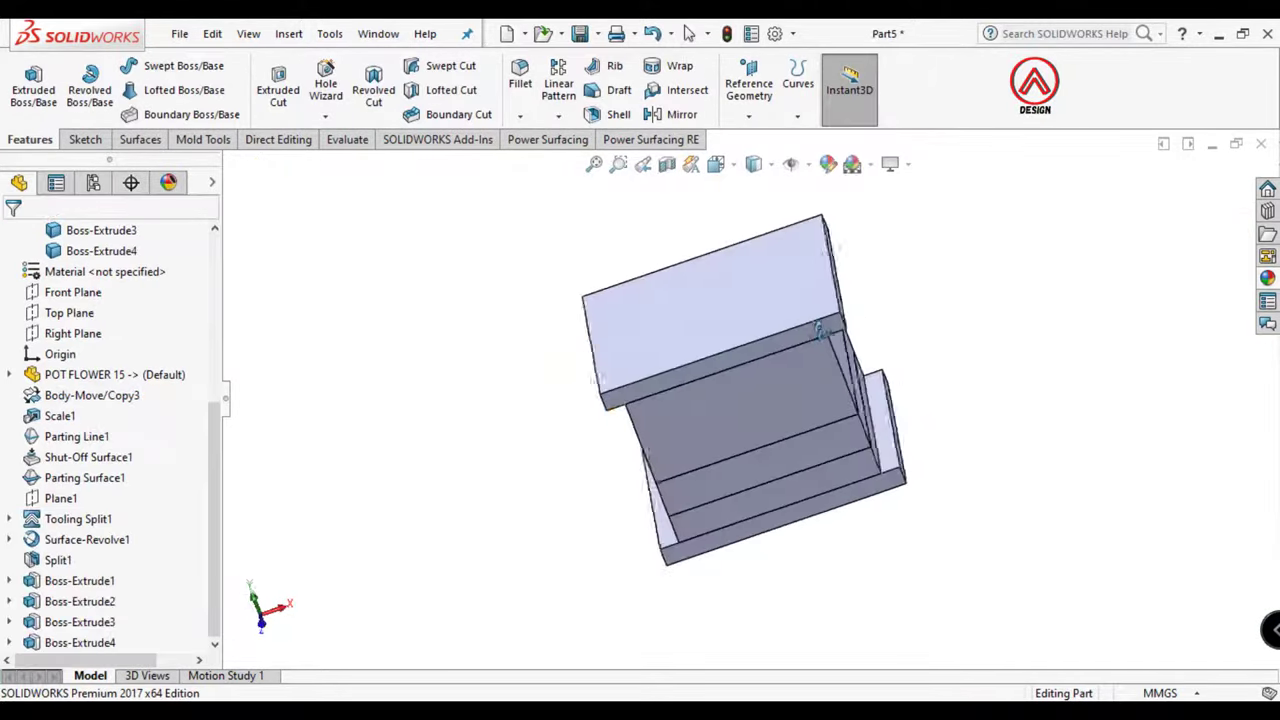
# Isolate the new Tooling Split1 block and view it from the Top for sketching
pyautogui.rightClick(770, 342)
pyautogui.click(858, 654)
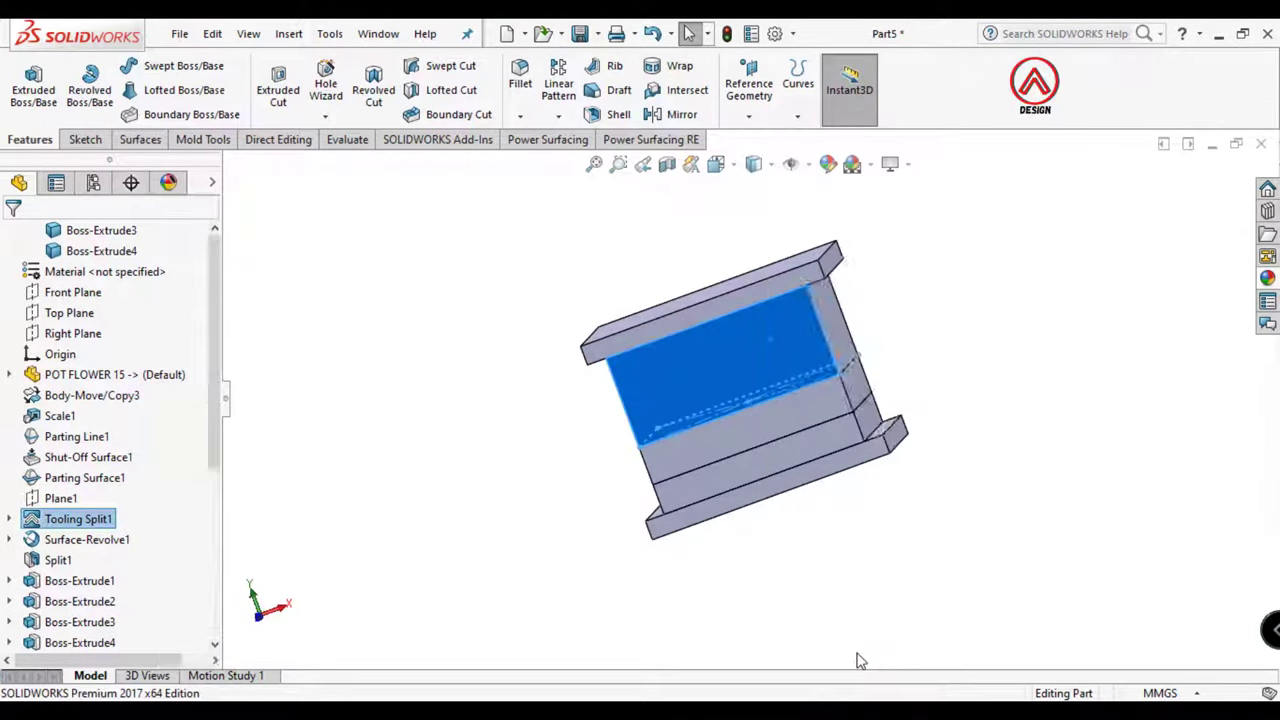
pyautogui.click(716, 165)
pyautogui.click(752, 222)
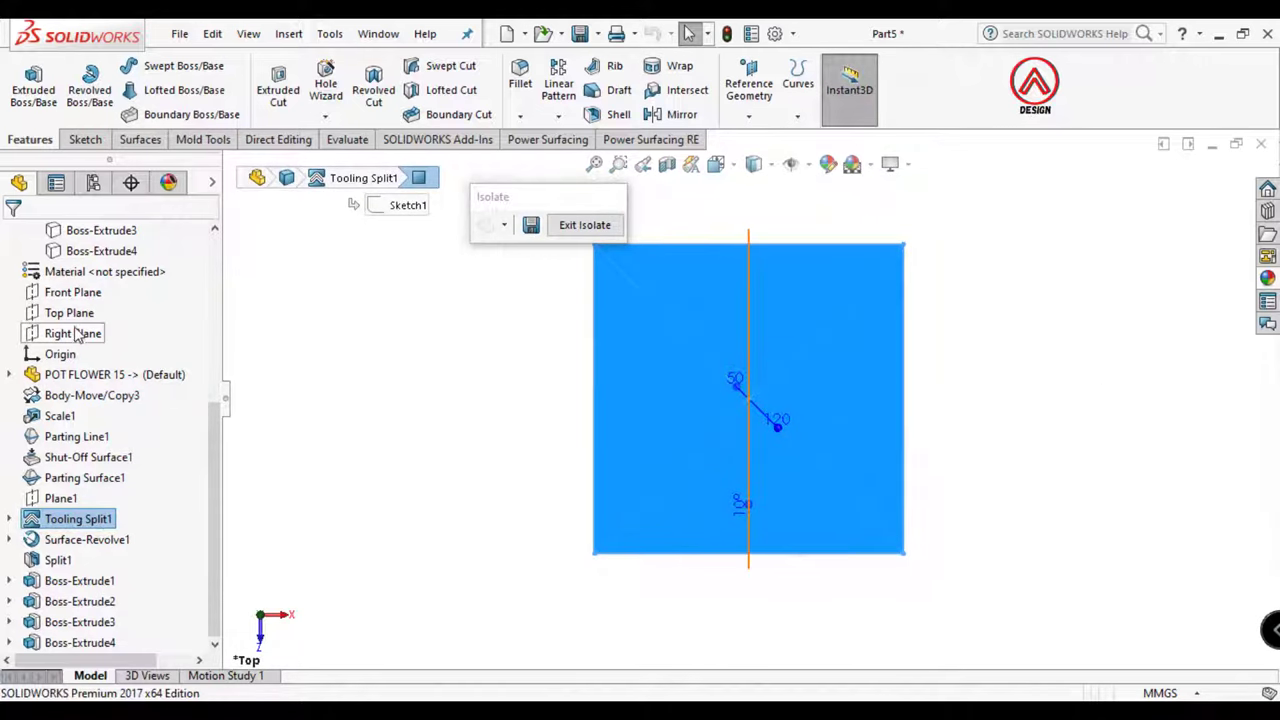
pyautogui.click(85, 139)
# Draw a center rectangle at the origin and dimension both sides 214 mm
pyautogui.click(26, 82)
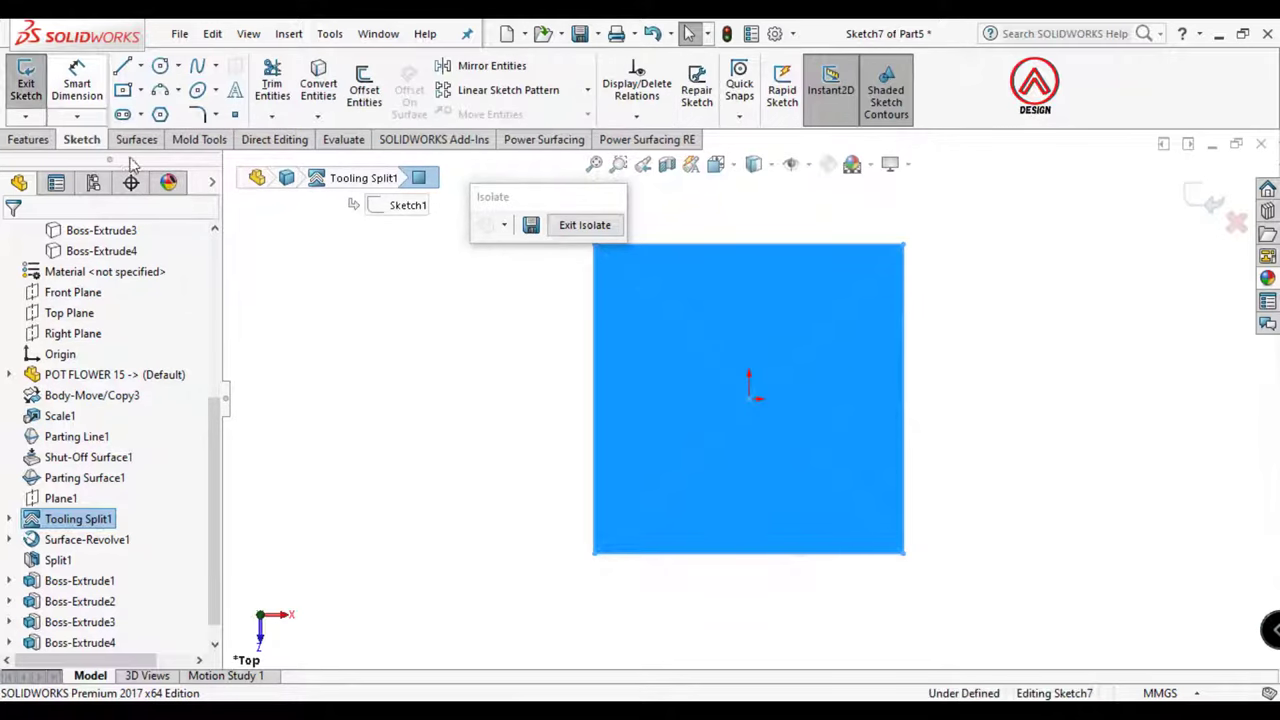
pyautogui.click(124, 91)
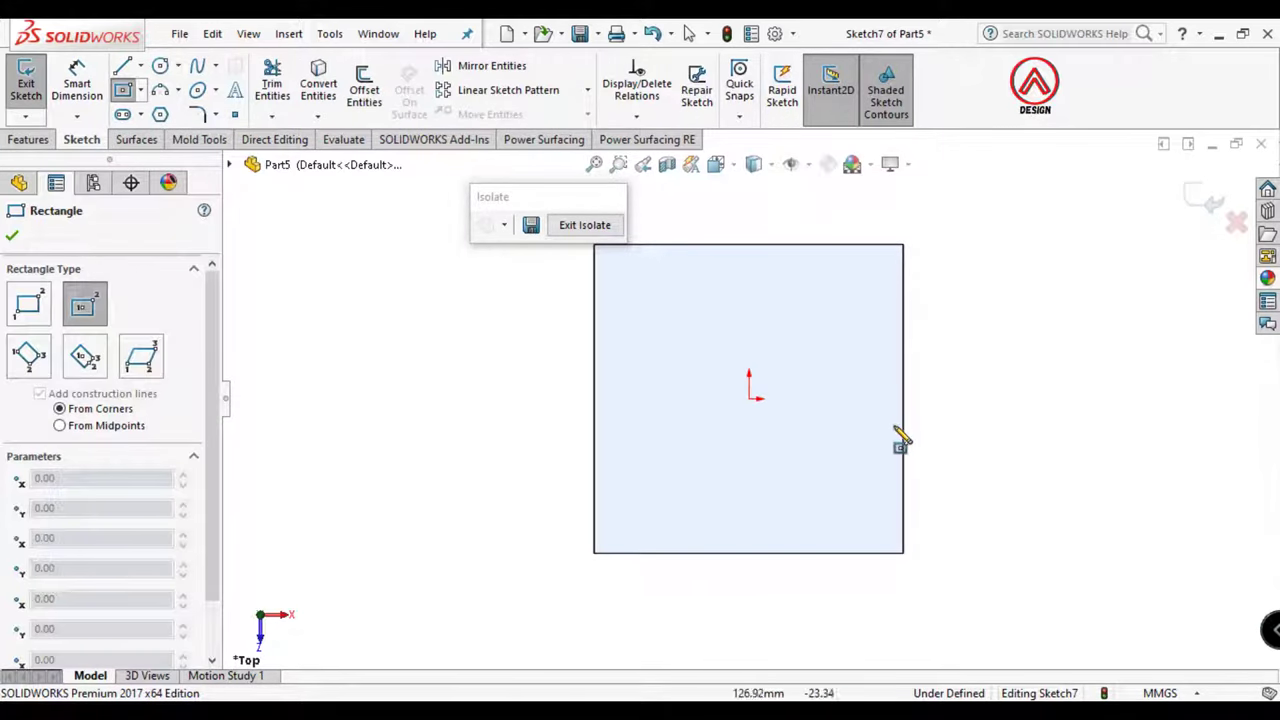
pyautogui.click(749, 399)
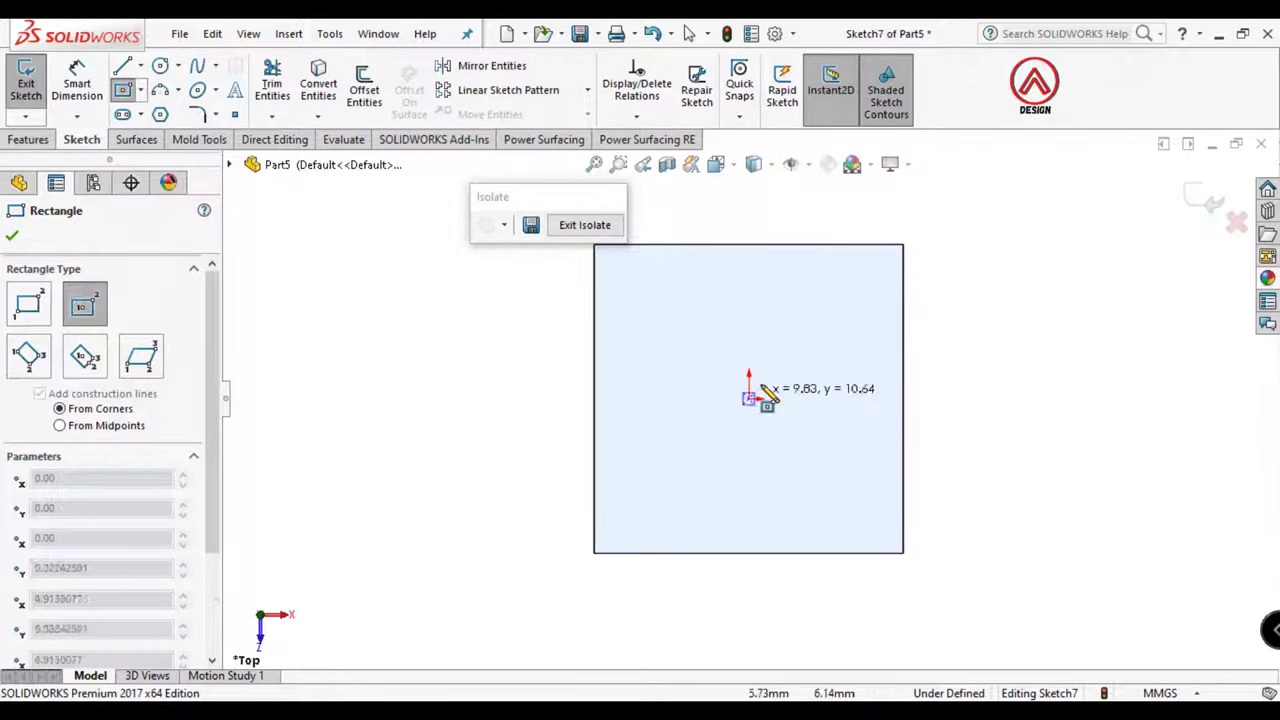
pyautogui.click(849, 296)
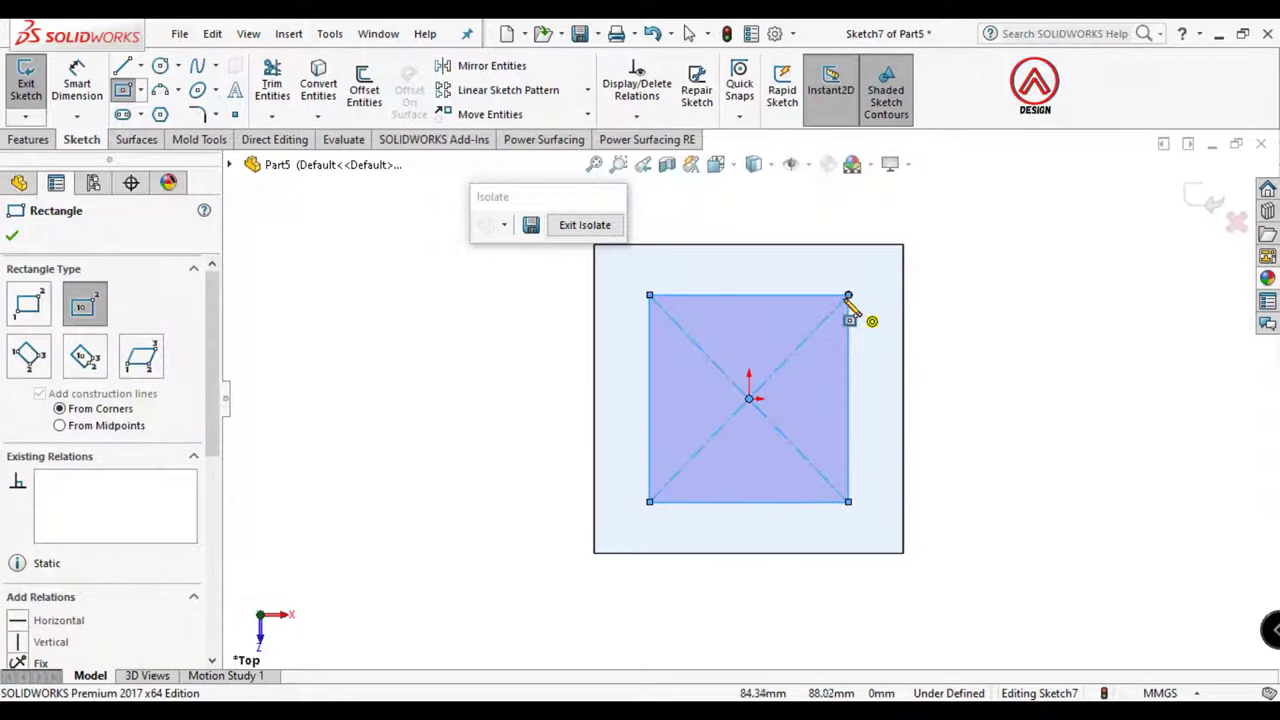
pyautogui.click(77, 68)
pyautogui.click(765, 295)
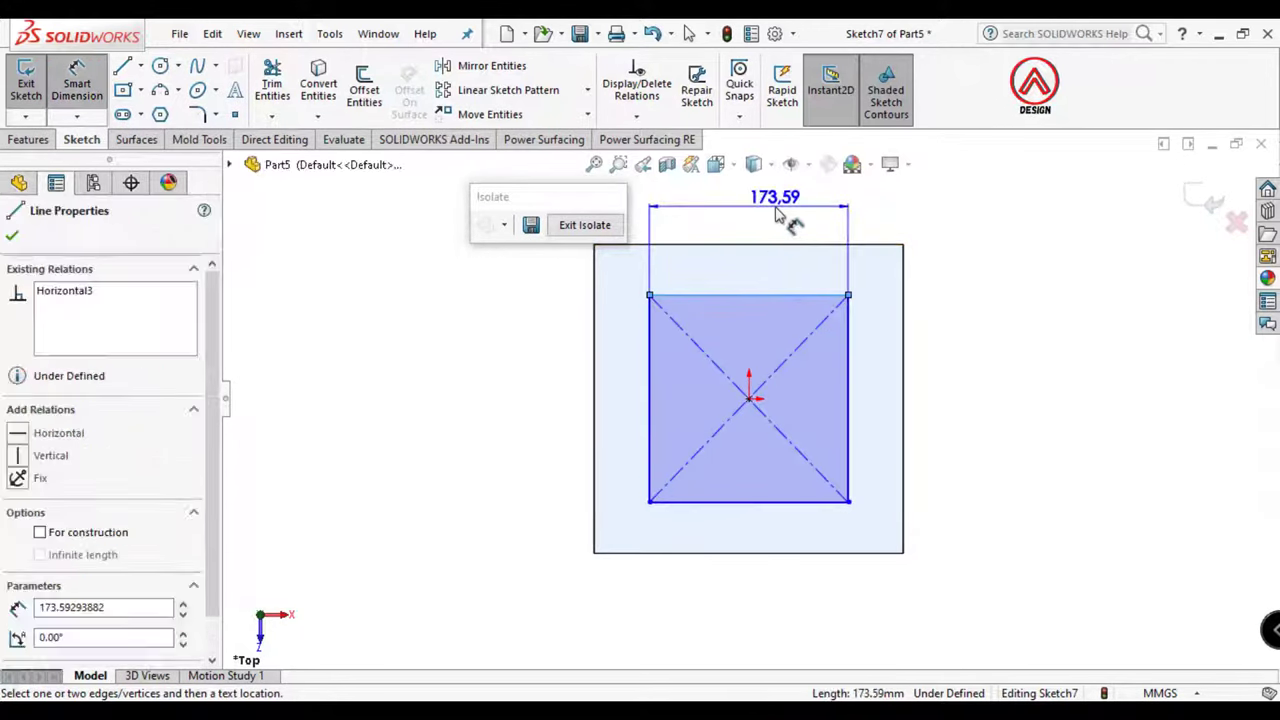
pyautogui.click(768, 222)
pyautogui.write('214')
pyautogui.press('Return')
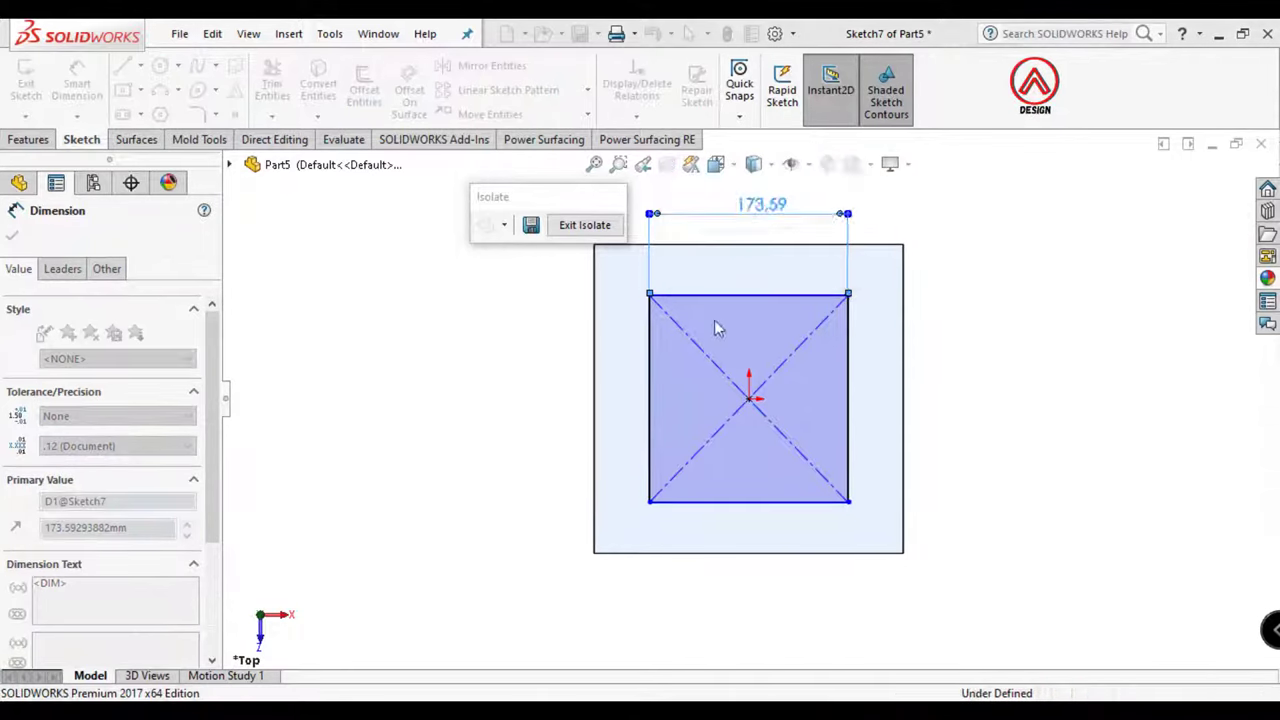
pyautogui.click(858, 425)
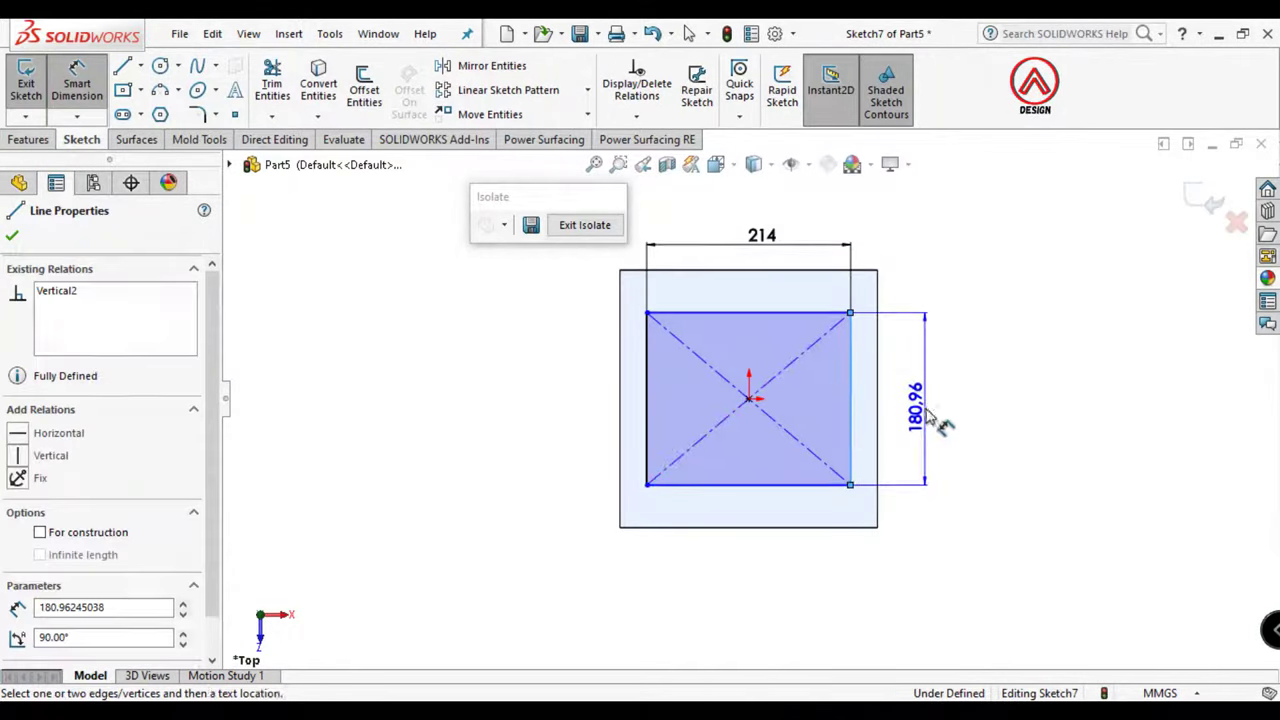
pyautogui.click(940, 421)
pyautogui.press('Return')
pyautogui.press('Return')
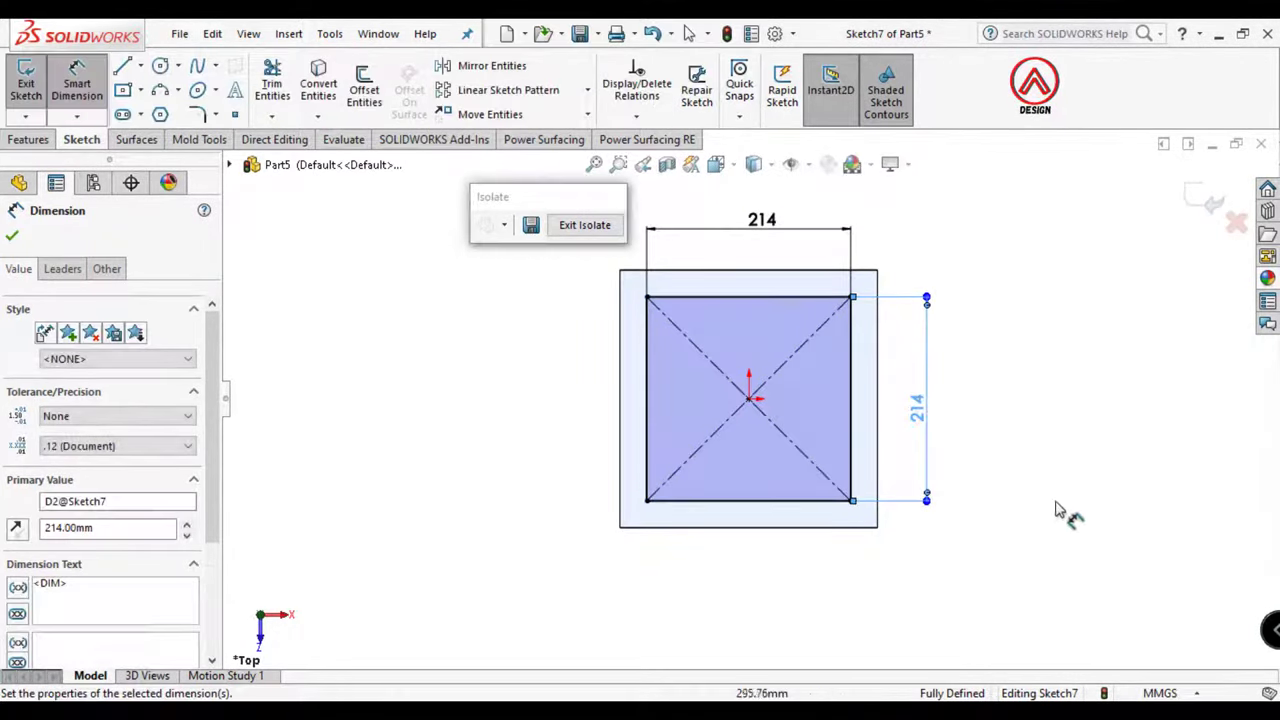
pyautogui.press('Escape')
# Convert the square's four edges to construction lines and exit the sketch
pyautogui.click(840, 400)
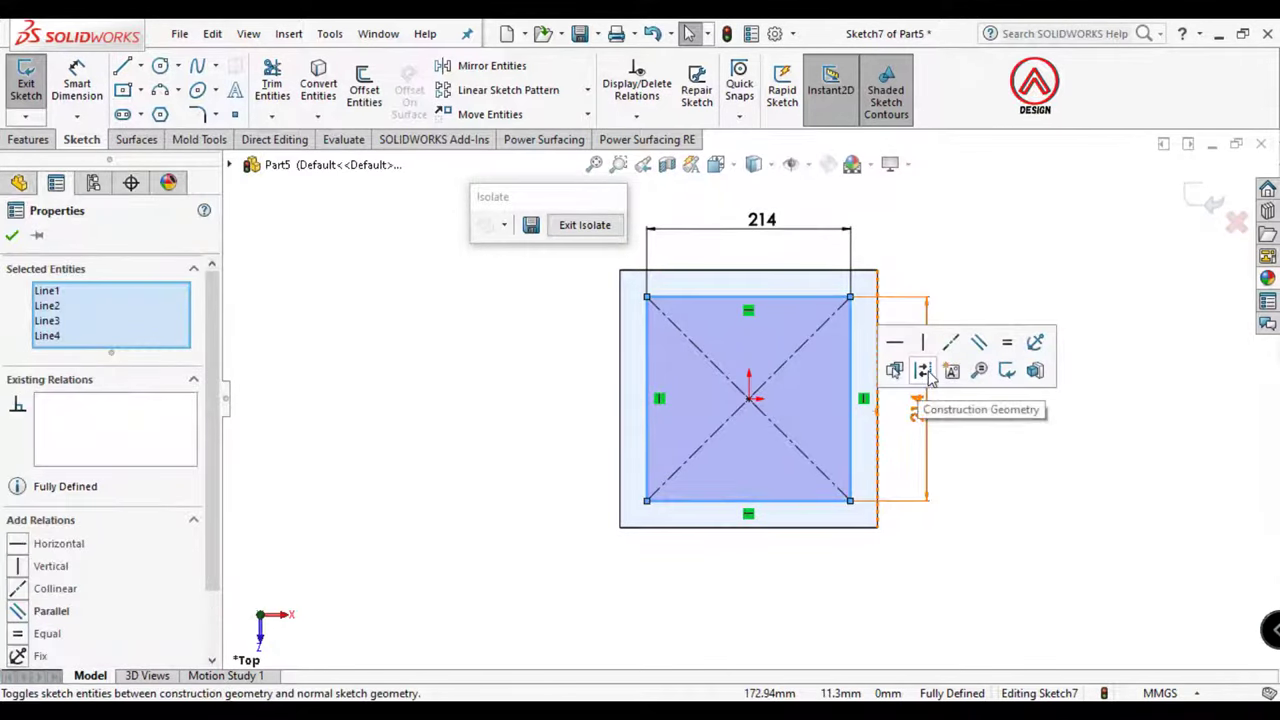
pyautogui.click(923, 371)
pyautogui.click(1205, 200)
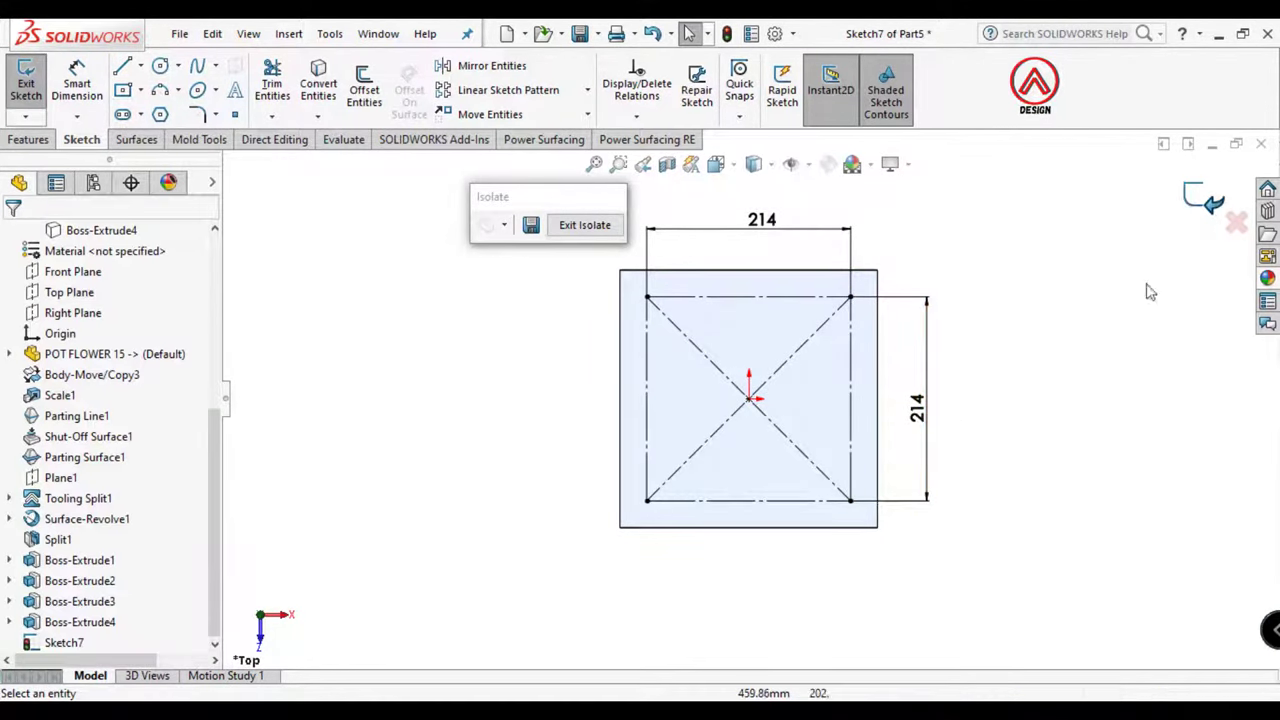
pyautogui.moveTo(940, 491)
pyautogui.mouseDown(button='middle')
pyautogui.moveTo(858, 278)
pyautogui.moveTo(686, 300)
pyautogui.moveTo(700, 340)
pyautogui.mouseUp(button='middle')
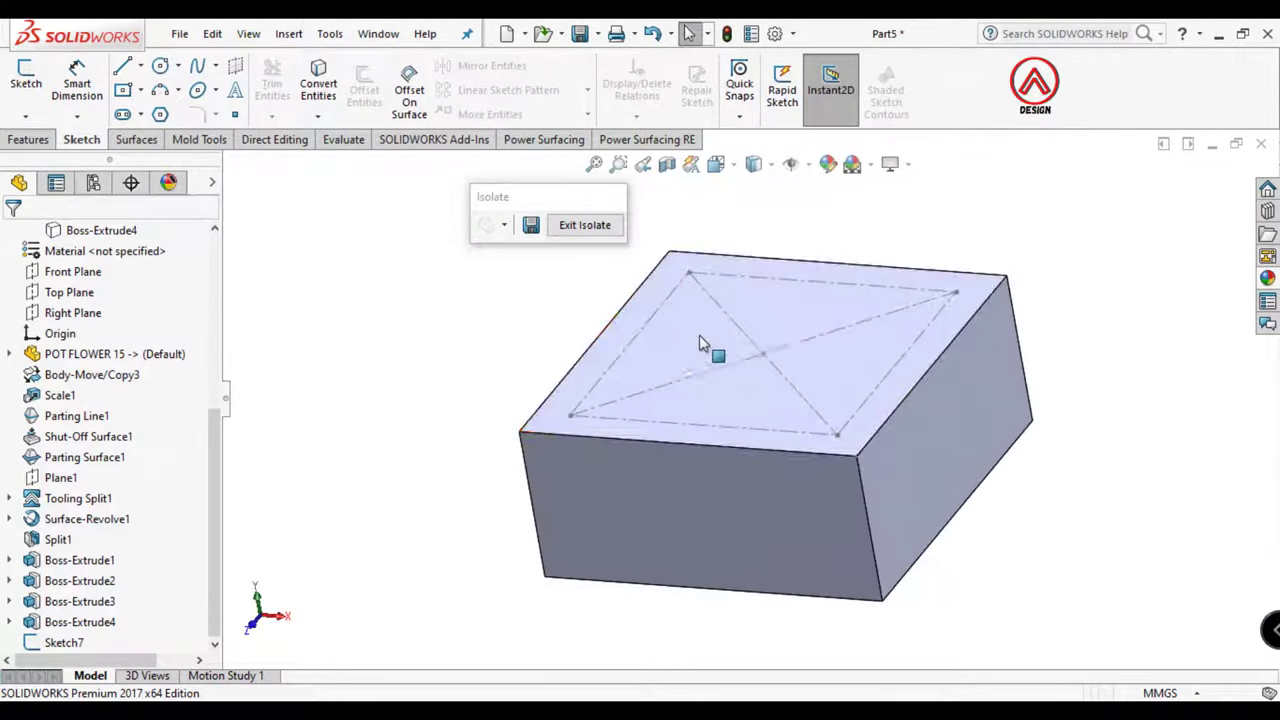
pyautogui.click(700, 340)
# Set up a Hole Wizard counterbored hole of 35 mm diameter on the top face
pyautogui.click(14, 137)
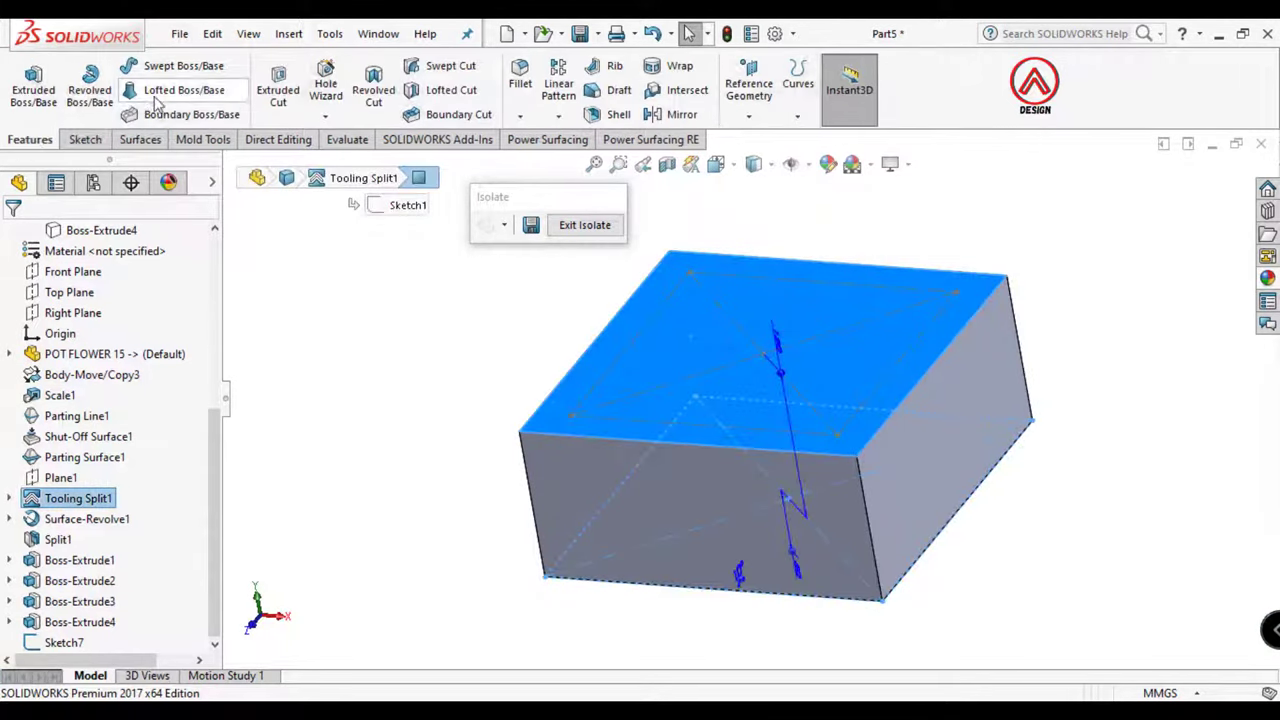
pyautogui.click(326, 88)
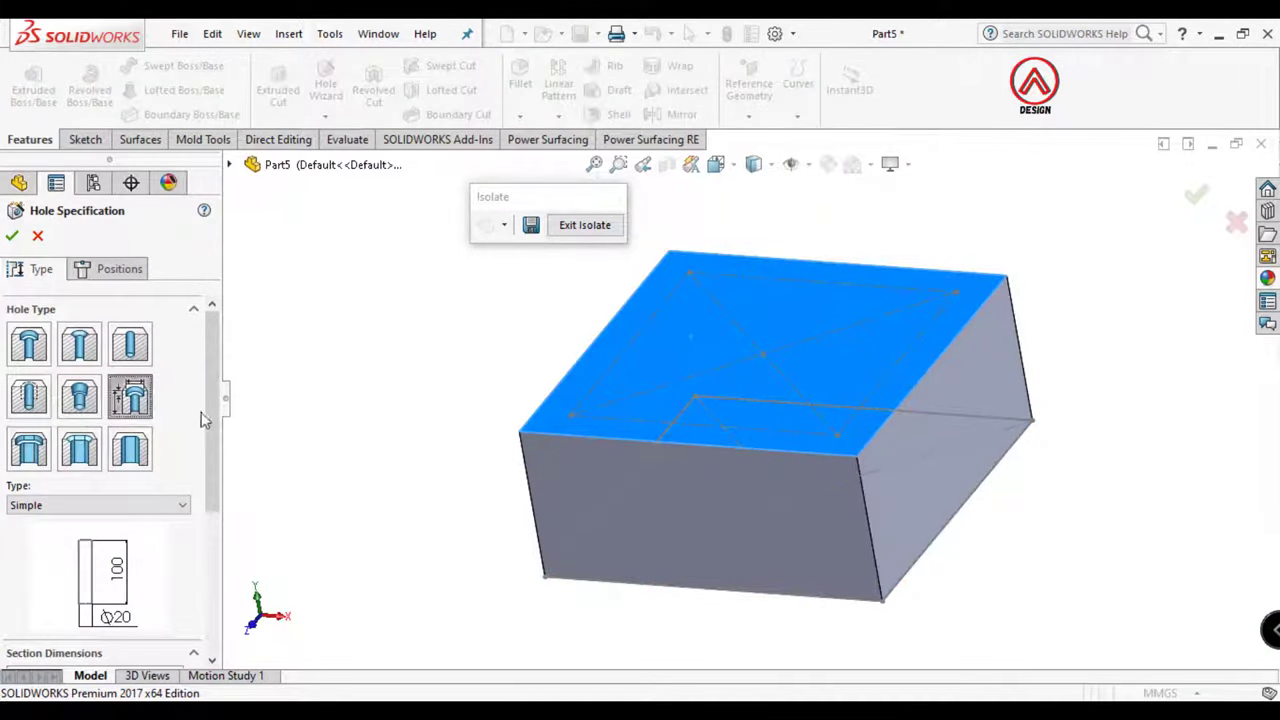
pyautogui.scroll(-3, 203, 420)
pyautogui.scroll(-2, 69, 482)
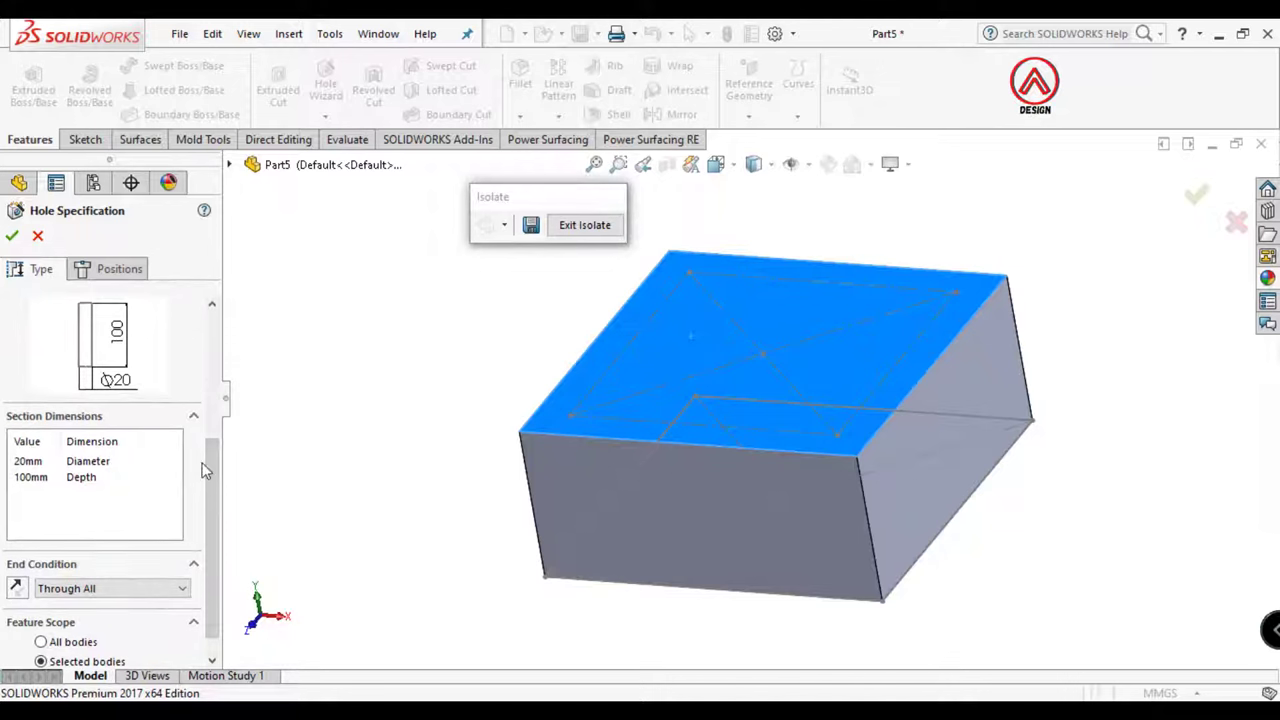
pyautogui.scroll(3, 203, 470)
pyautogui.click(126, 364)
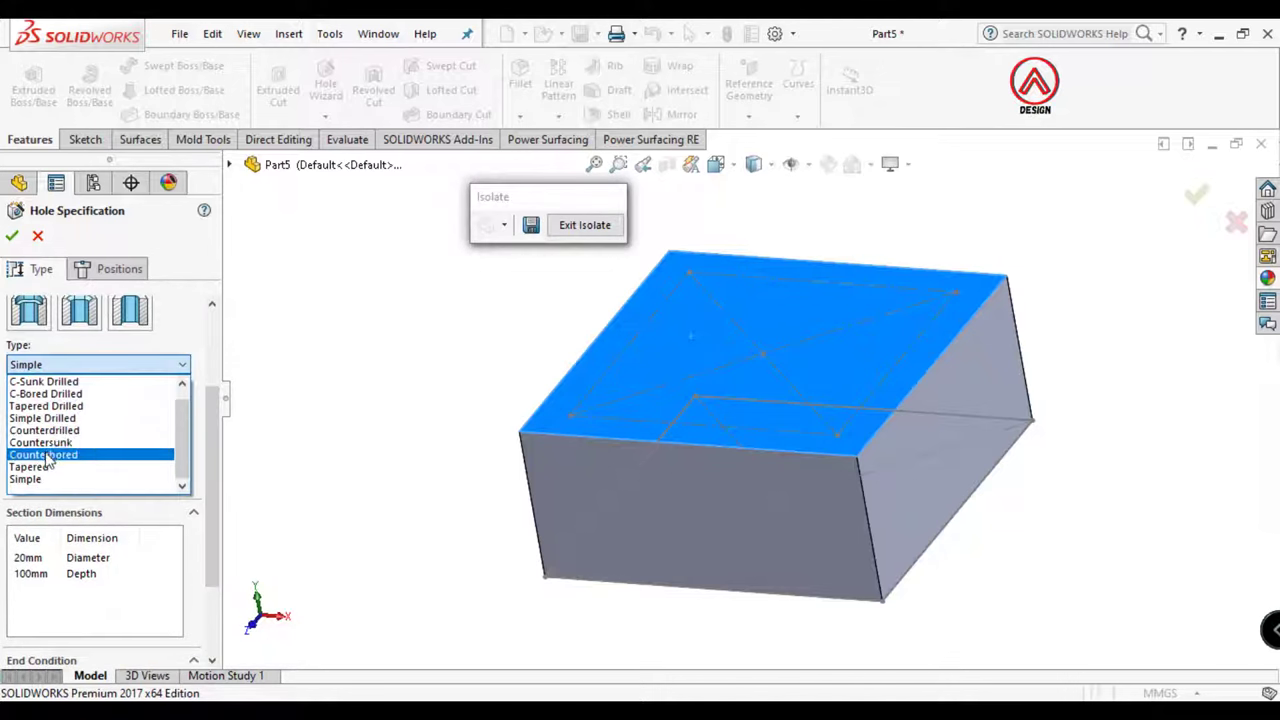
pyautogui.click(46, 455)
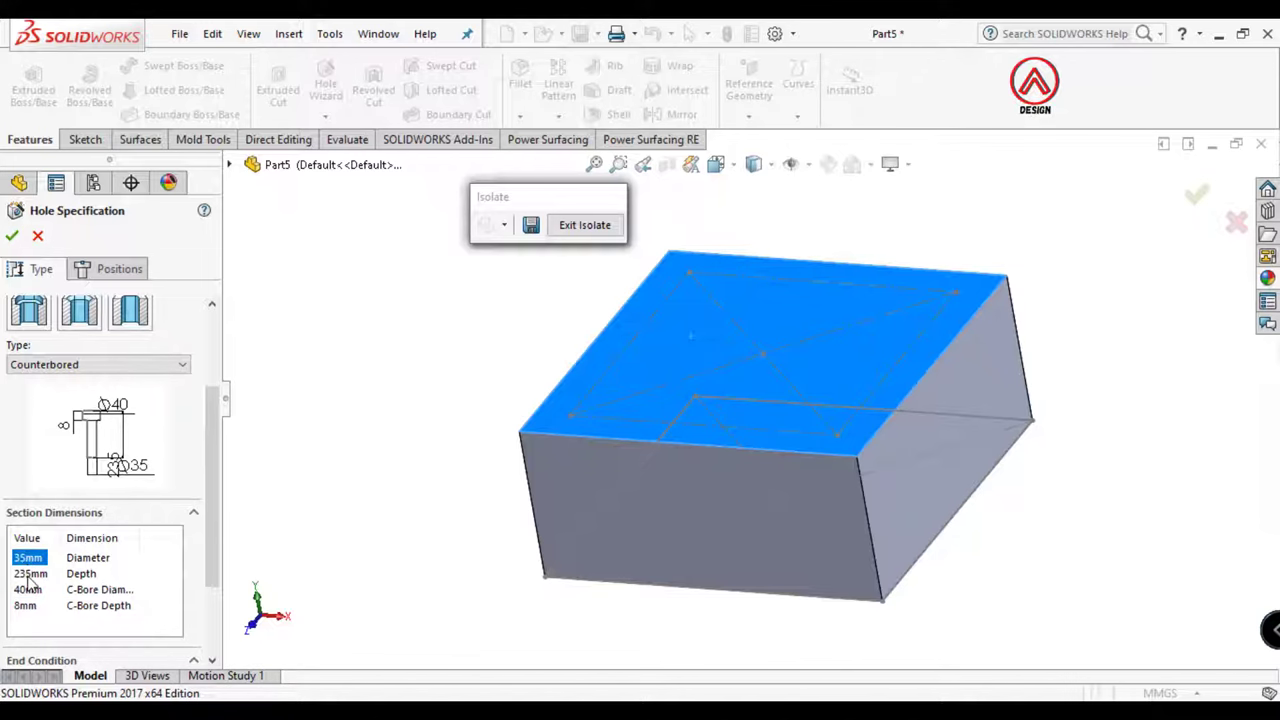
pyautogui.doubleClick(30, 573)
pyautogui.click(754, 370)
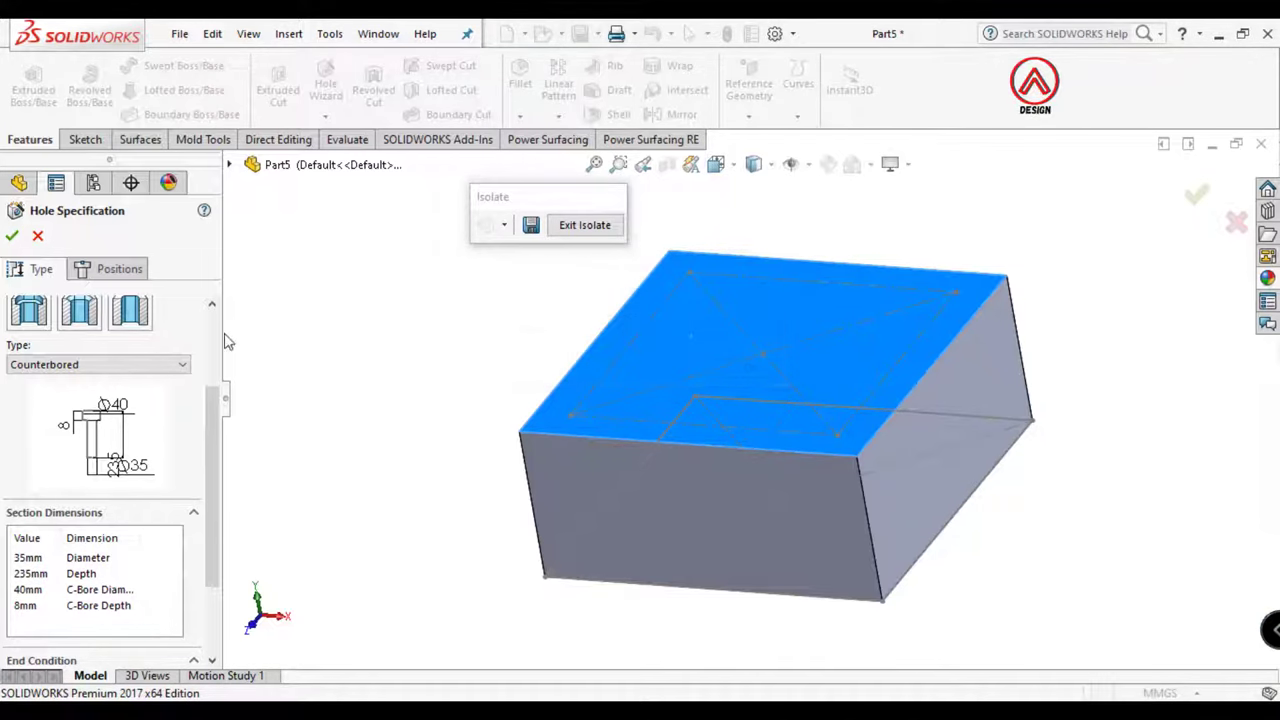
pyautogui.click(112, 268)
# Place the counterbored holes at the four corners of the construction square
pyautogui.click(570, 416)
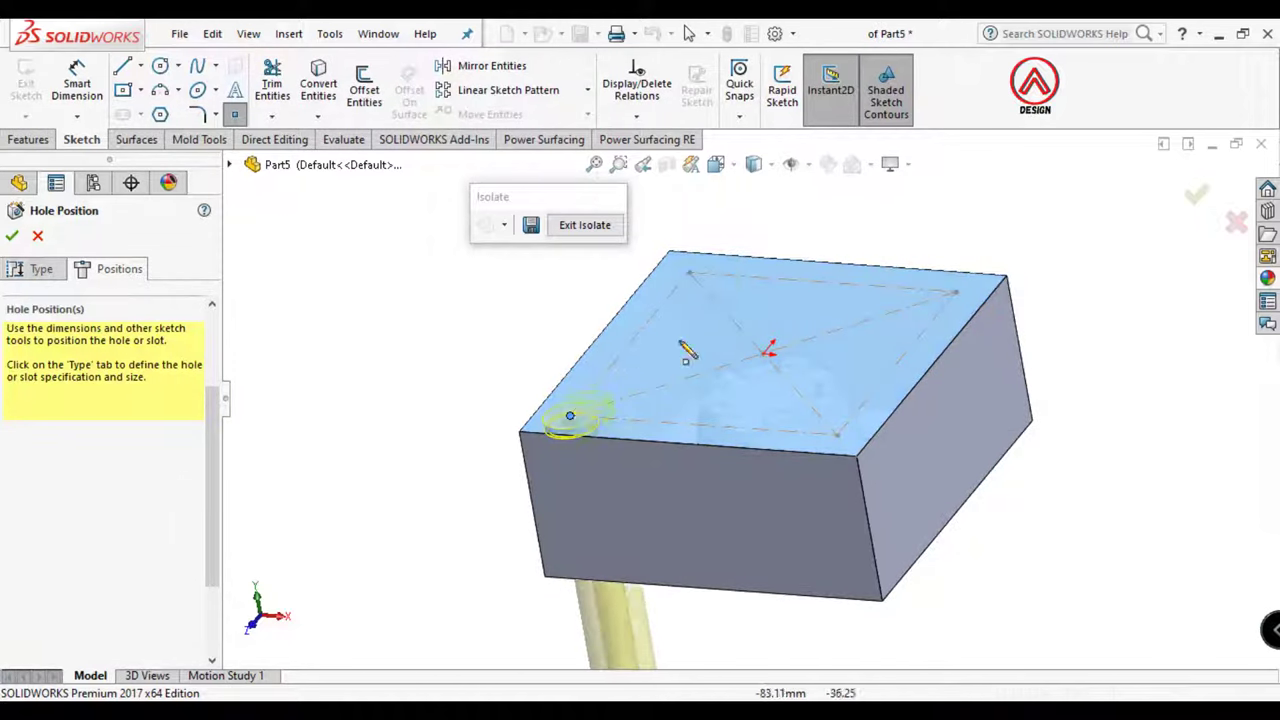
pyautogui.click(688, 272)
pyautogui.click(955, 291)
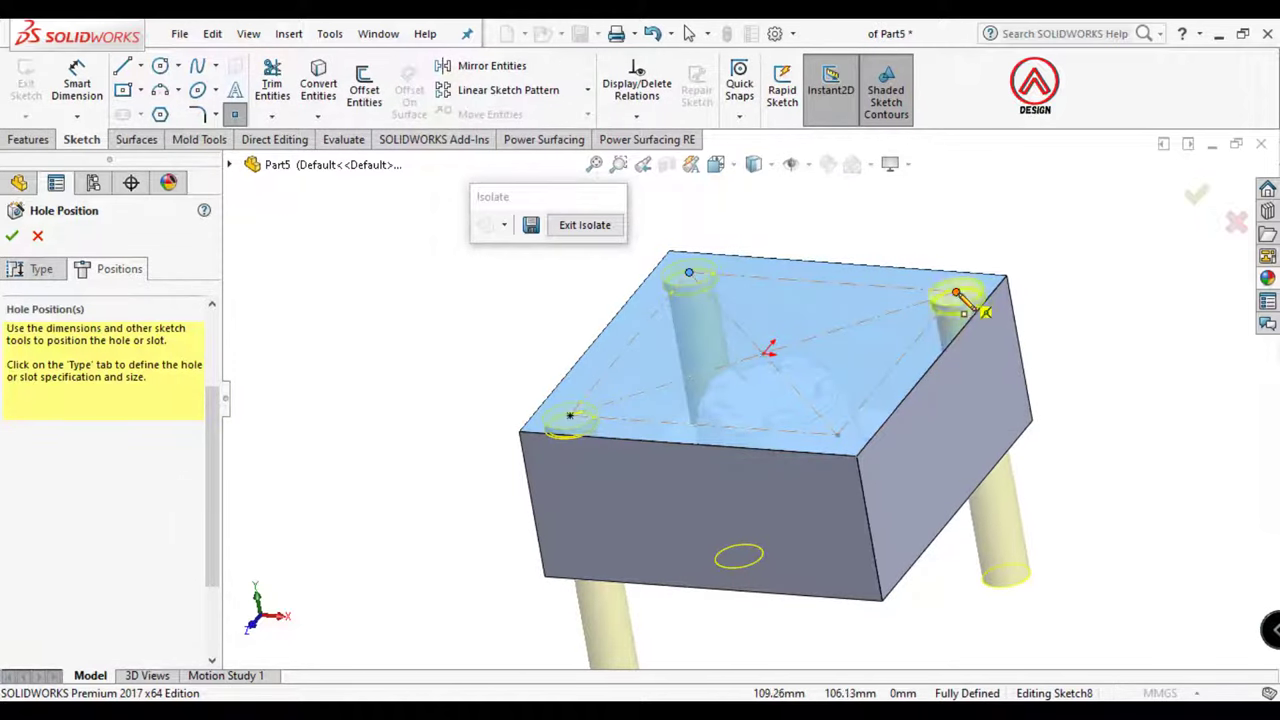
pyautogui.click(836, 437)
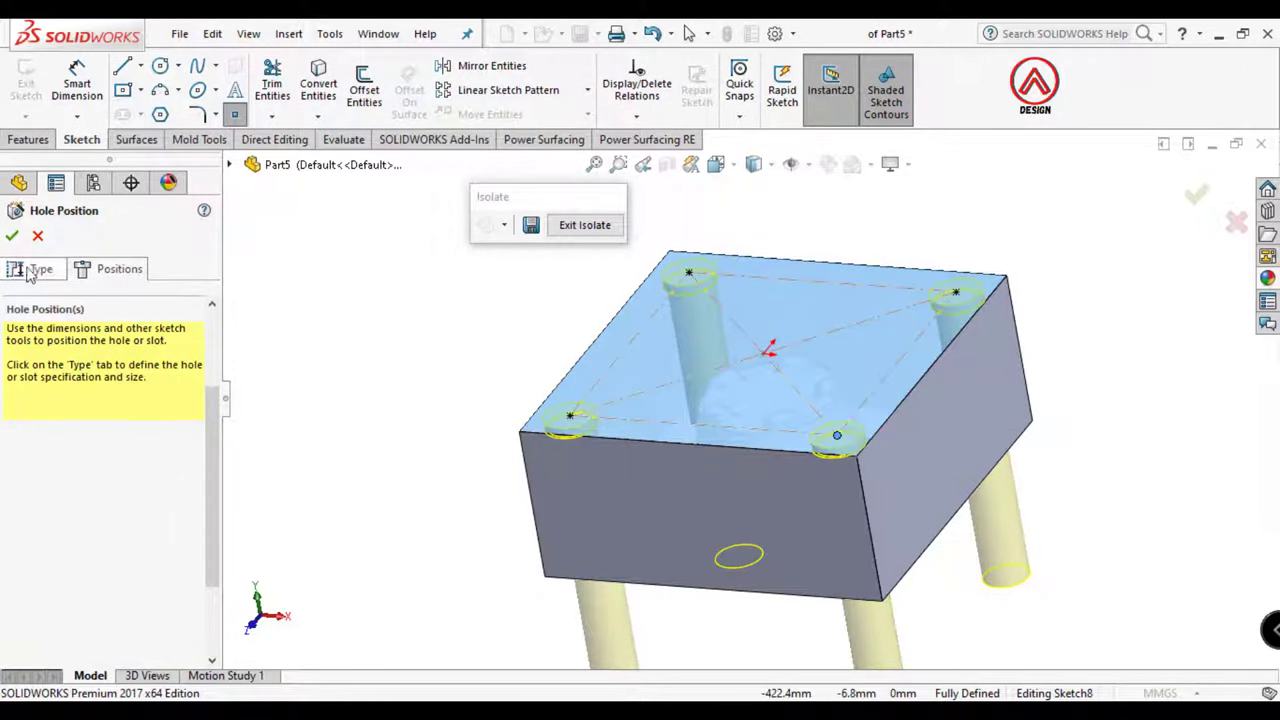
pyautogui.click(12, 237)
pyautogui.moveTo(500, 320)
pyautogui.mouseDown(button='middle')
pyautogui.moveTo(838, 530)
pyautogui.moveTo(790, 402)
pyautogui.mouseUp(button='middle')
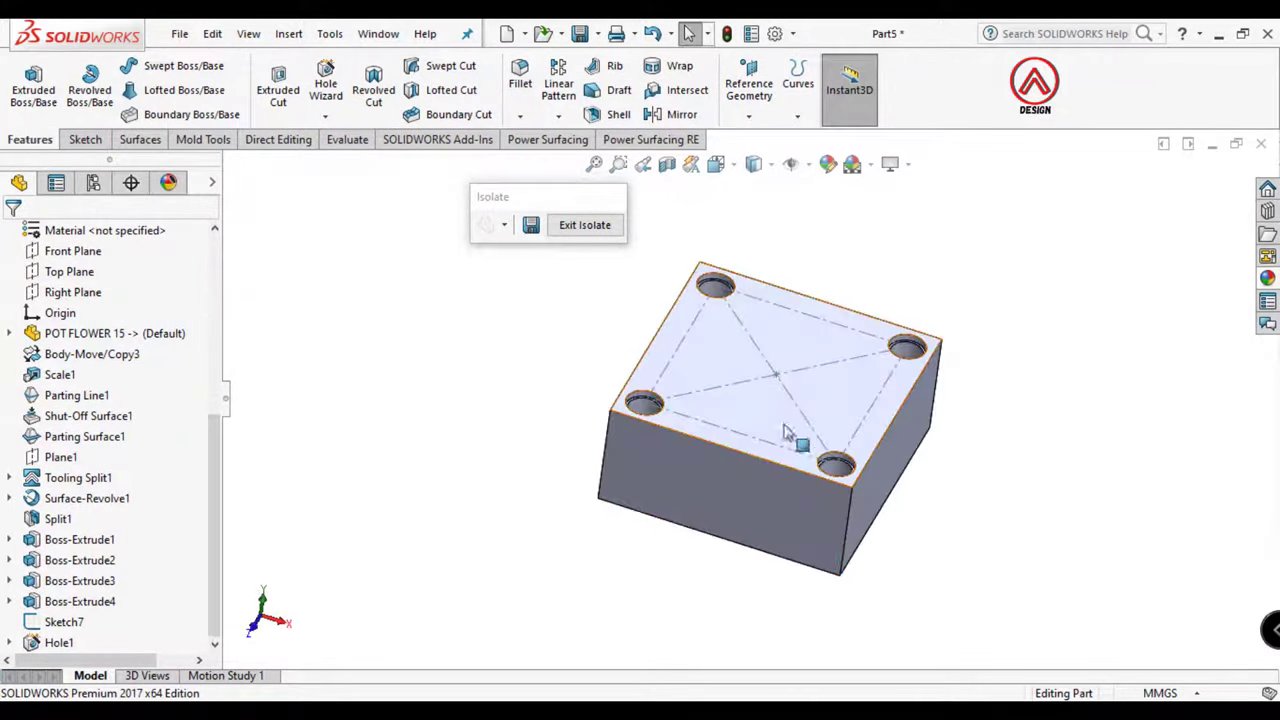
# Select the block's top face and view it straight on
pyautogui.click(790, 402)
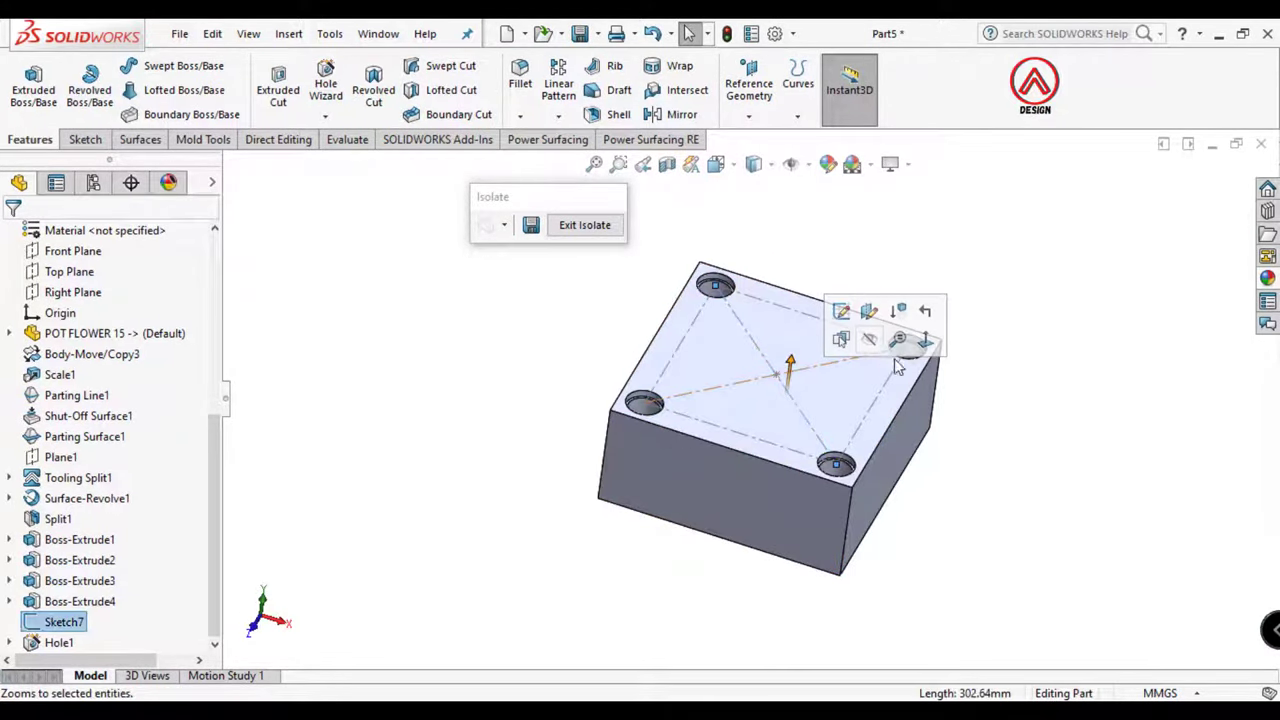
pyautogui.click(872, 343)
pyautogui.scroll(-3, 743, 349)
pyautogui.scroll(-1, 771, 397)
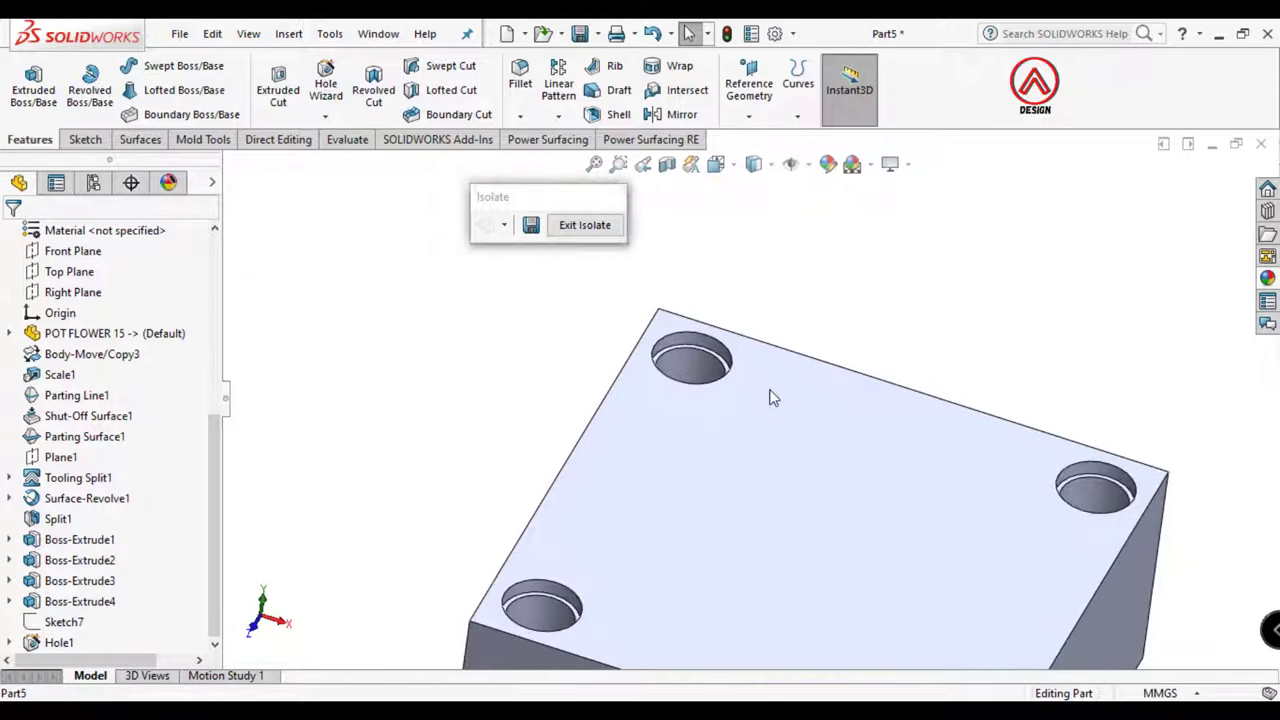
pyautogui.click(771, 397)
pyautogui.click(953, 340)
pyautogui.scroll(2, 750, 300)
pyautogui.scroll(-3, 712, 294)
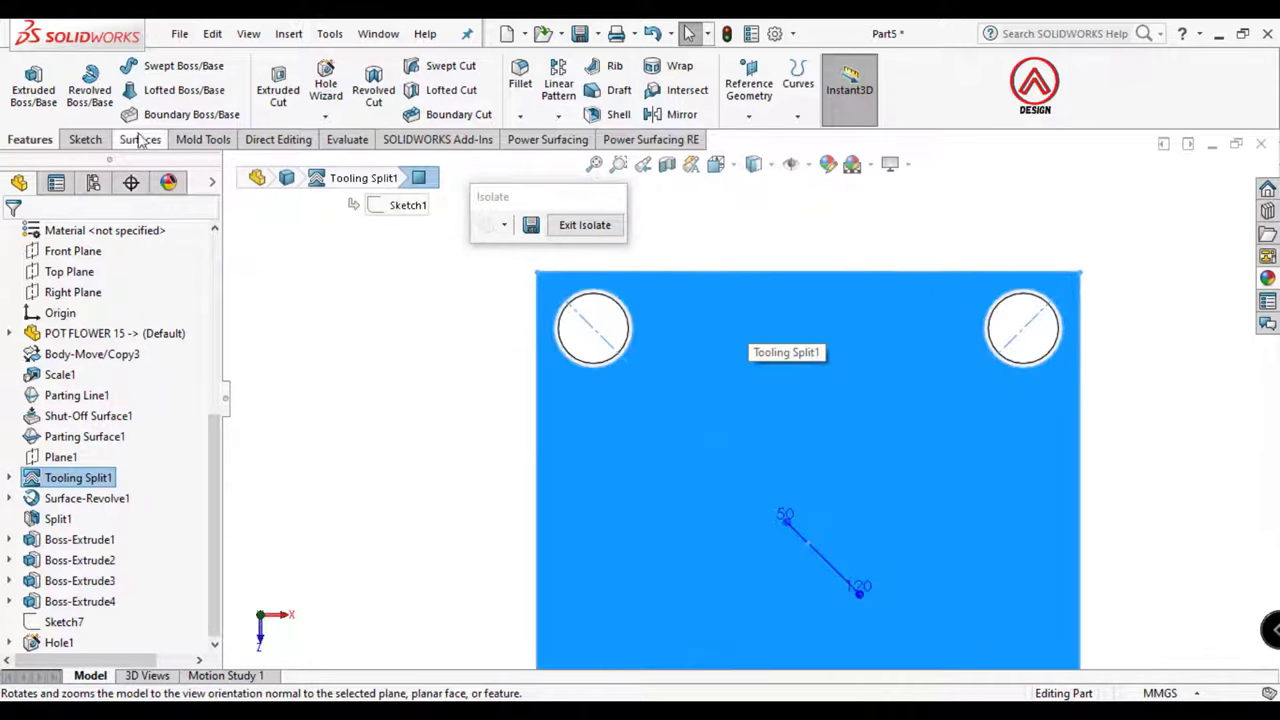
# Open a sketch on the top face, then cancel and exit without drawing
pyautogui.click(87, 140)
pyautogui.click(26, 80)
pyautogui.click(160, 65)
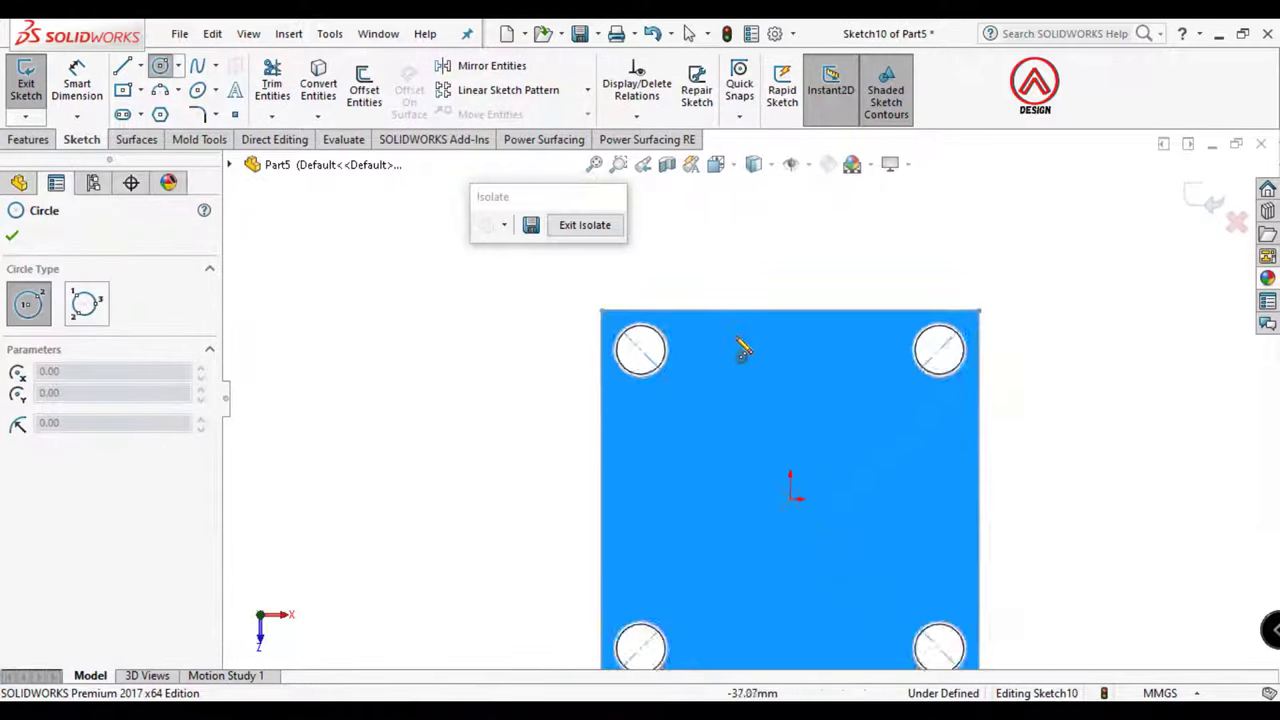
pyautogui.scroll(-2, 640, 388)
pyautogui.scroll(-2, 640, 388)
pyautogui.scroll(3, 760, 443)
pyautogui.scroll(1, 685, 395)
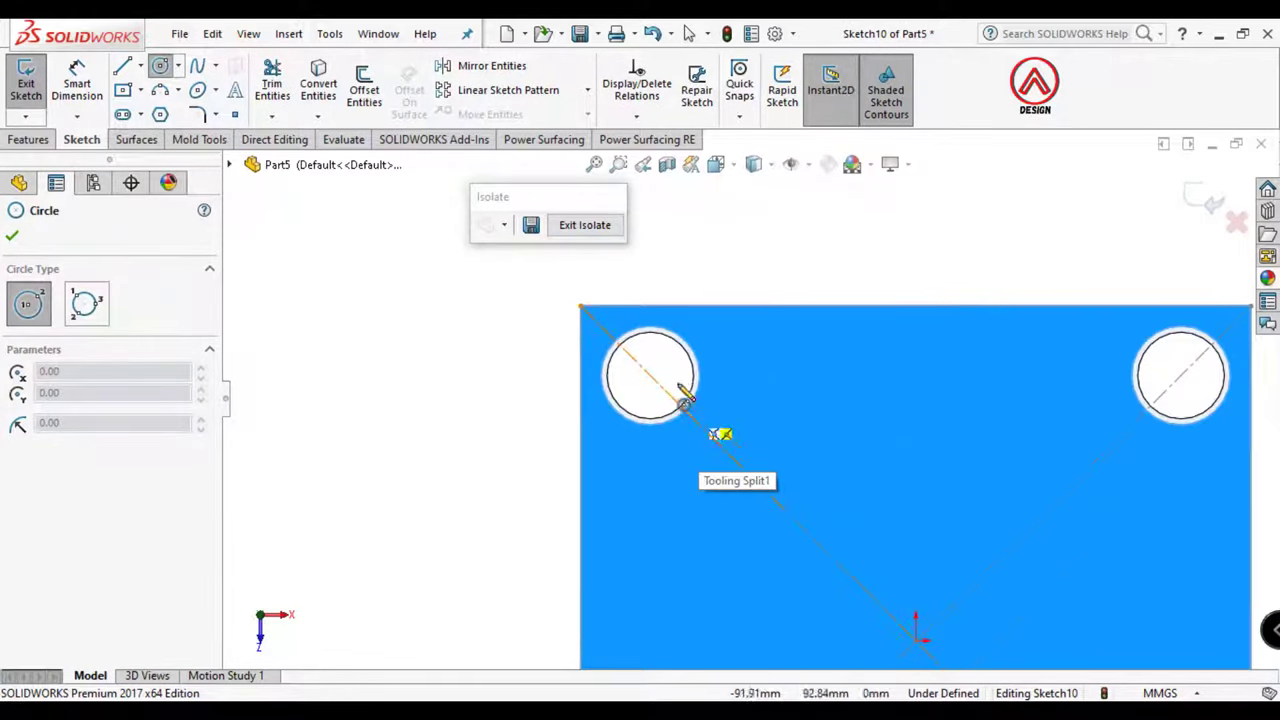
pyautogui.press('Escape')
pyautogui.click(1210, 203)
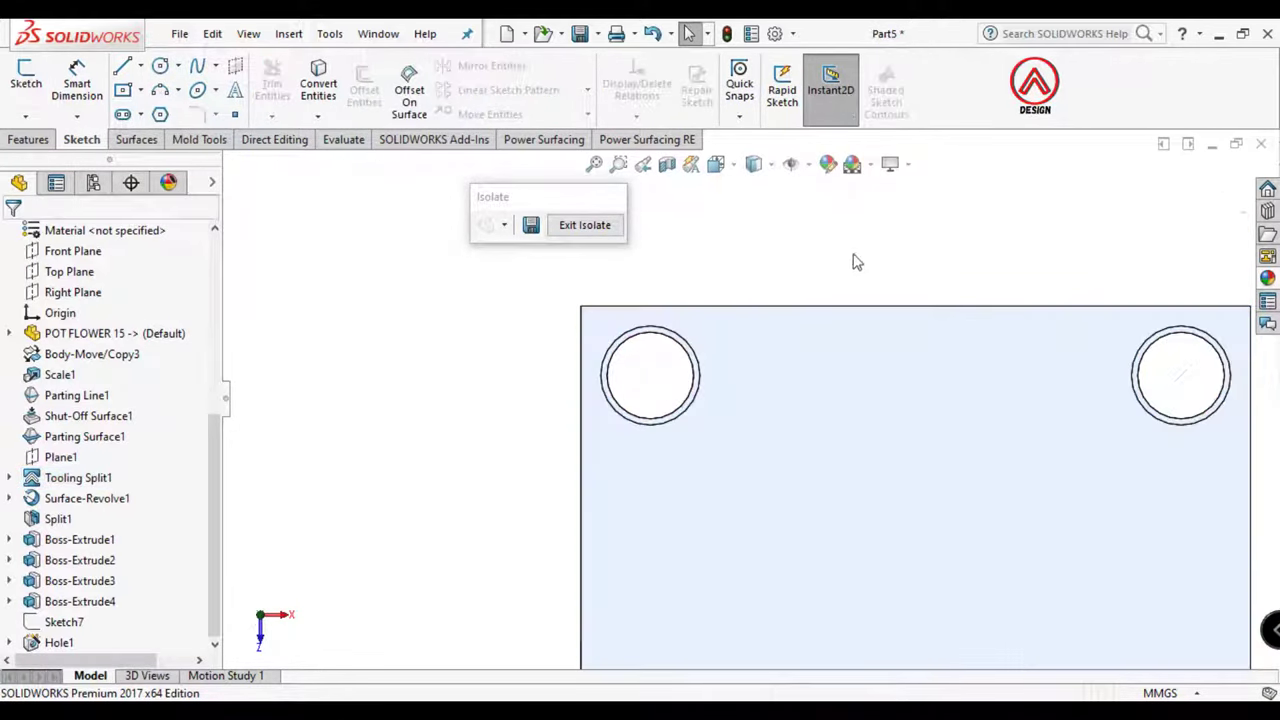
# Apply a 2 mm fillet to the circular edge around the central pocket
pyautogui.moveTo(815, 393); pyautogui.dragTo(871, 400, button='middle')
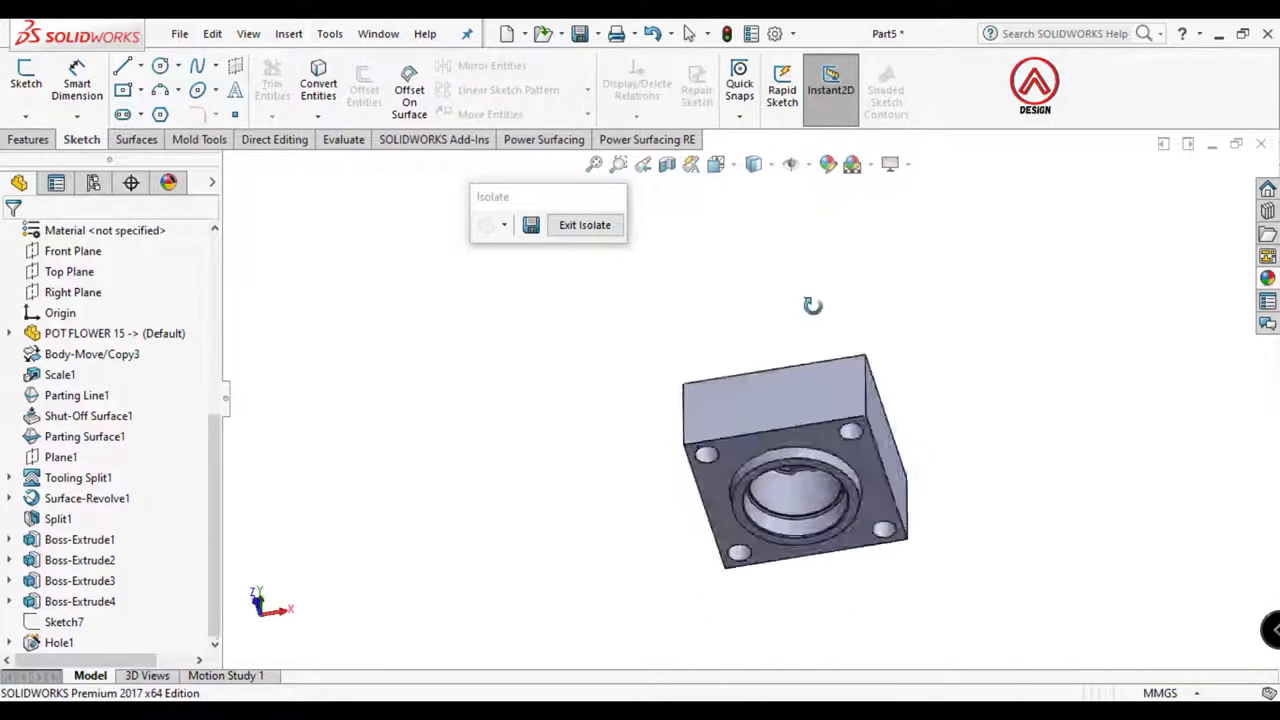
pyautogui.click(62, 142)
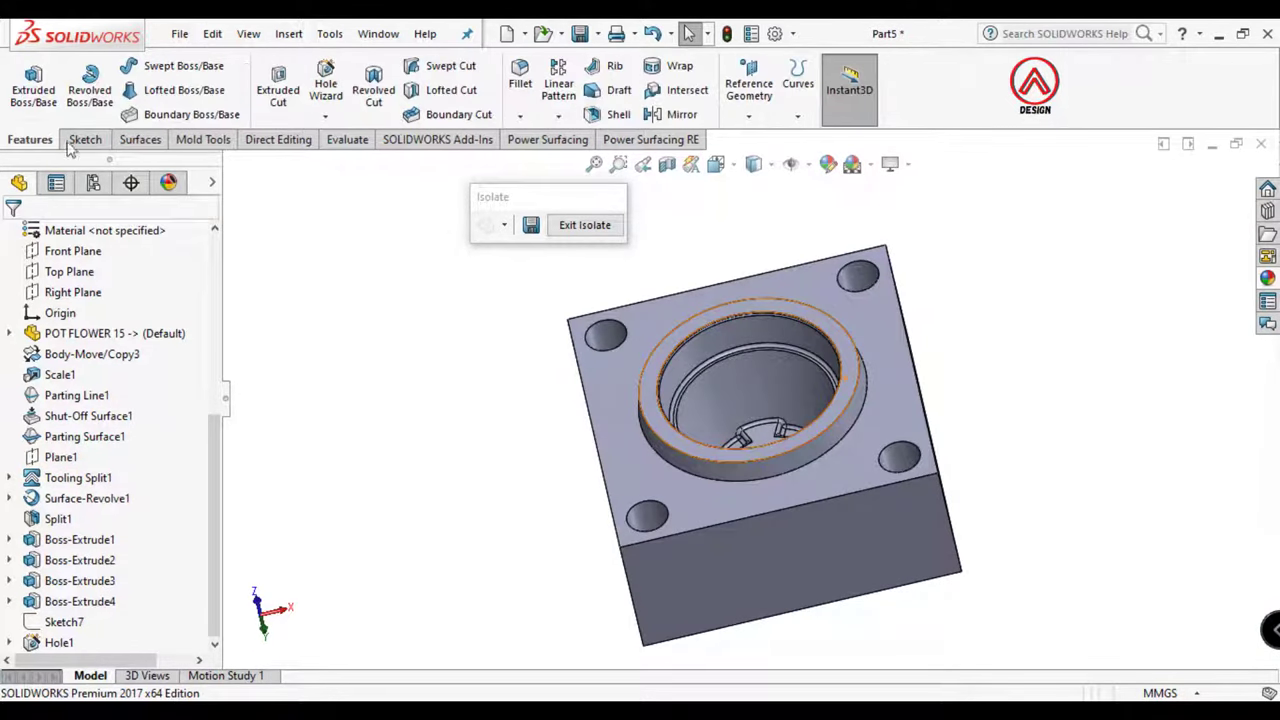
pyautogui.click(518, 90)
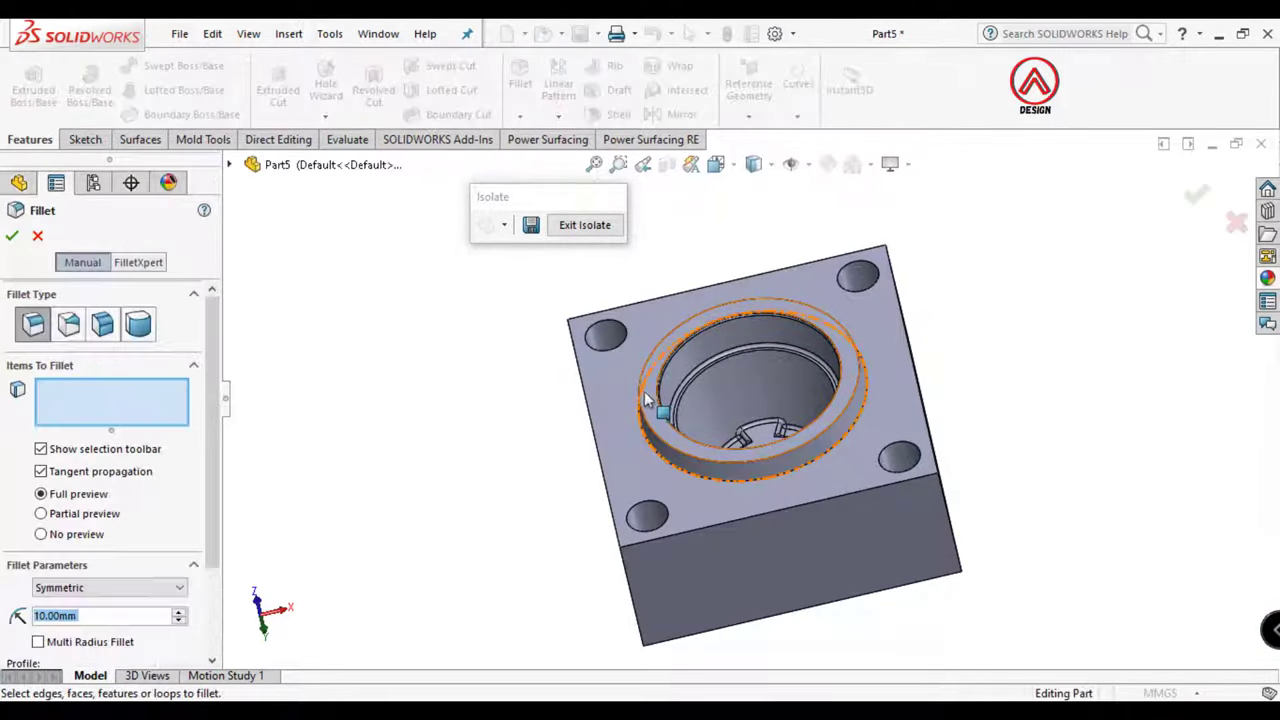
pyautogui.click(643, 389)
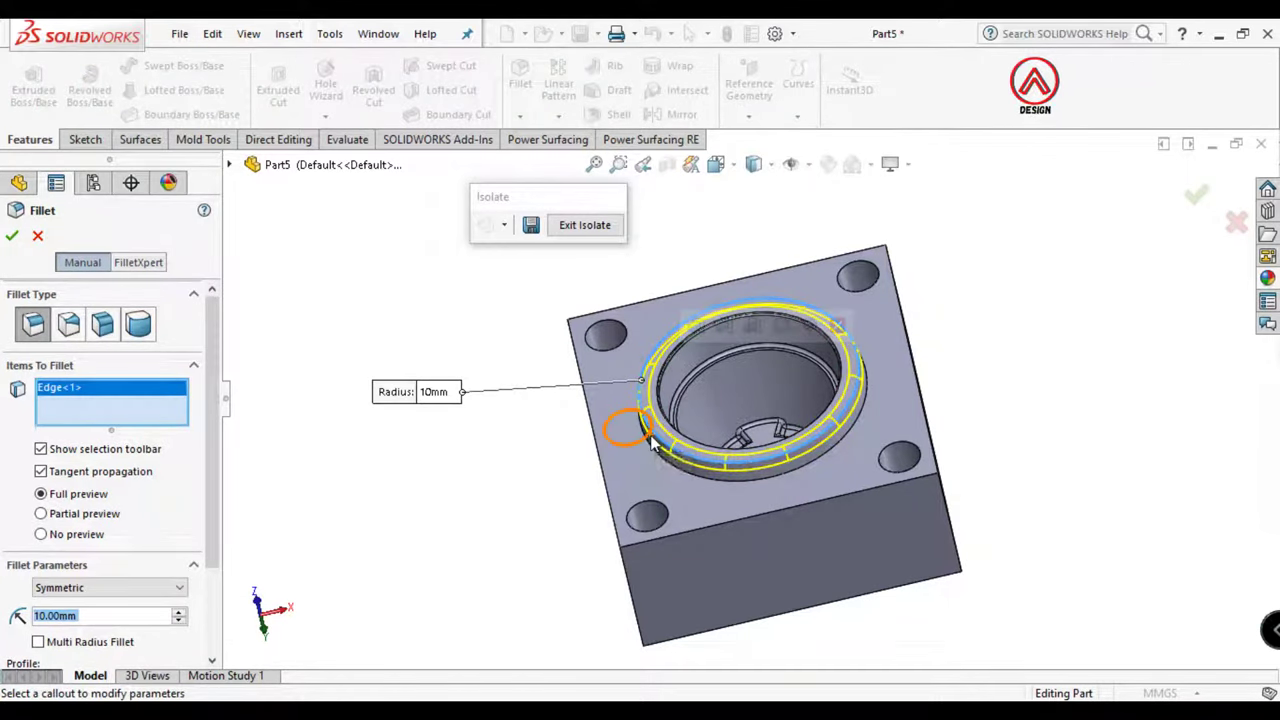
pyautogui.write('2')
pyautogui.press('Return')
pyautogui.press('Return')
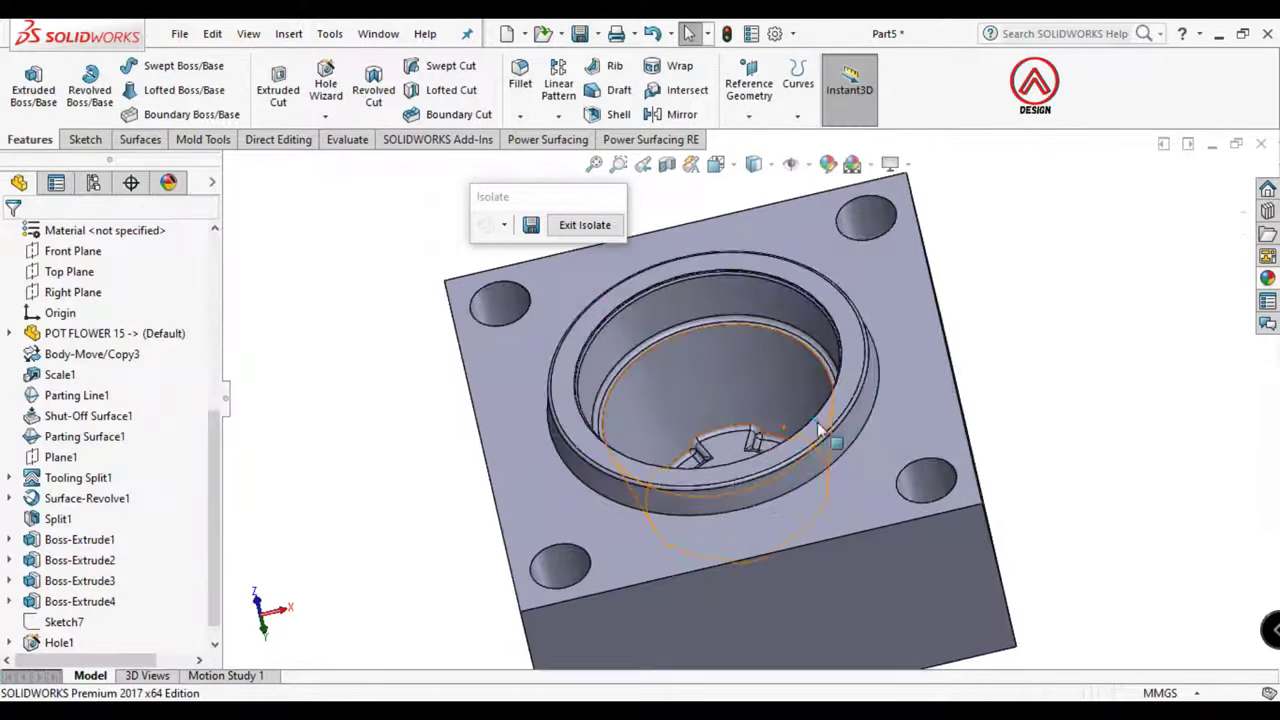
pyautogui.moveTo(718, 470); pyautogui.dragTo(645, 287, button='middle')
# Chamfer the block's four side faces by 1 mm
pyautogui.click(519, 121)
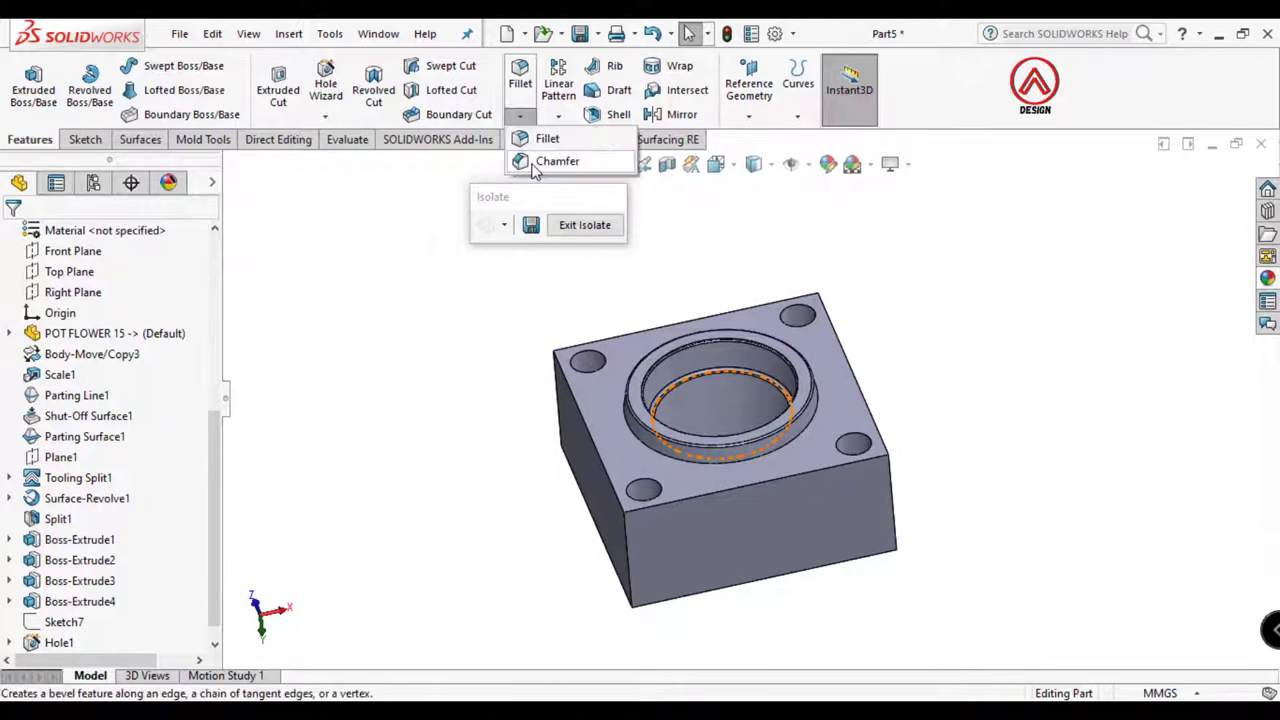
pyautogui.click(550, 160)
pyautogui.click(573, 436)
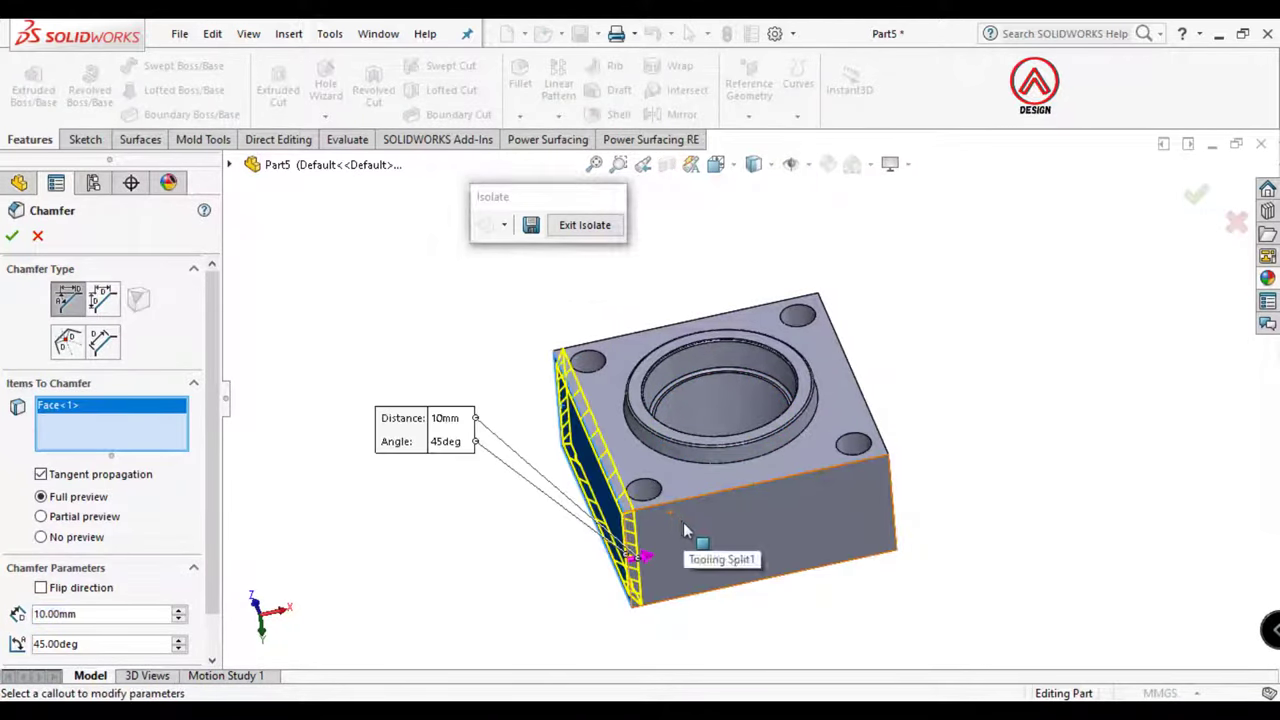
pyautogui.click(683, 522)
pyautogui.write('1')
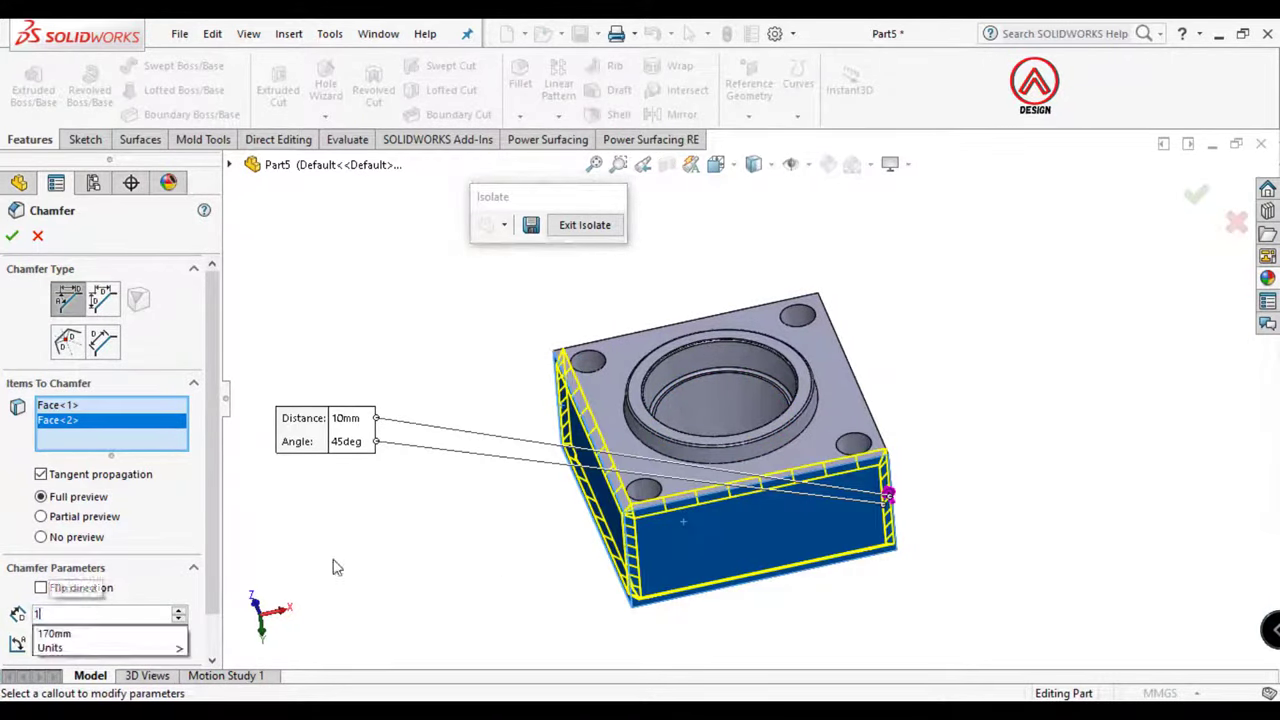
pyautogui.moveTo(331, 563)
pyautogui.mouseDown(button='middle')
pyautogui.moveTo(889, 403)
pyautogui.moveTo(783, 483)
pyautogui.mouseUp(button='middle')
pyautogui.click(880, 372)
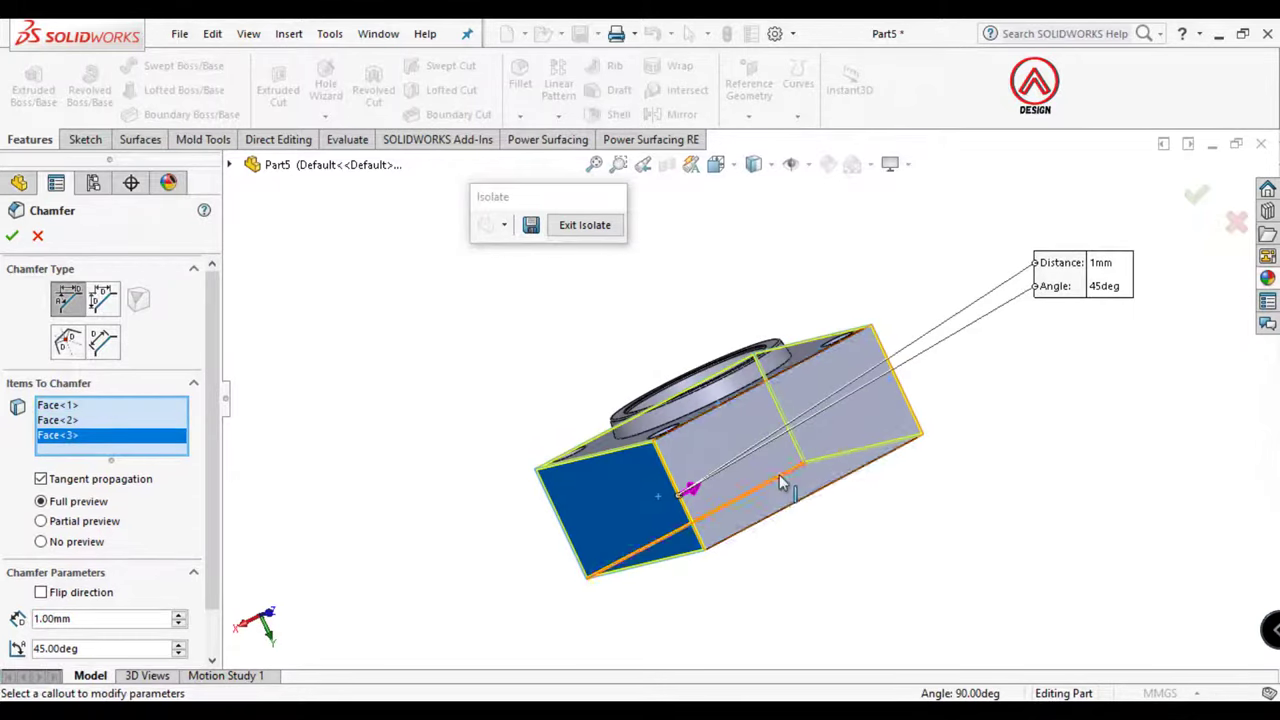
pyautogui.click(855, 432)
pyautogui.moveTo(855, 432)
pyautogui.mouseDown(button='middle')
pyautogui.moveTo(820, 316)
pyautogui.moveTo(653, 360)
pyautogui.mouseUp(button='middle')
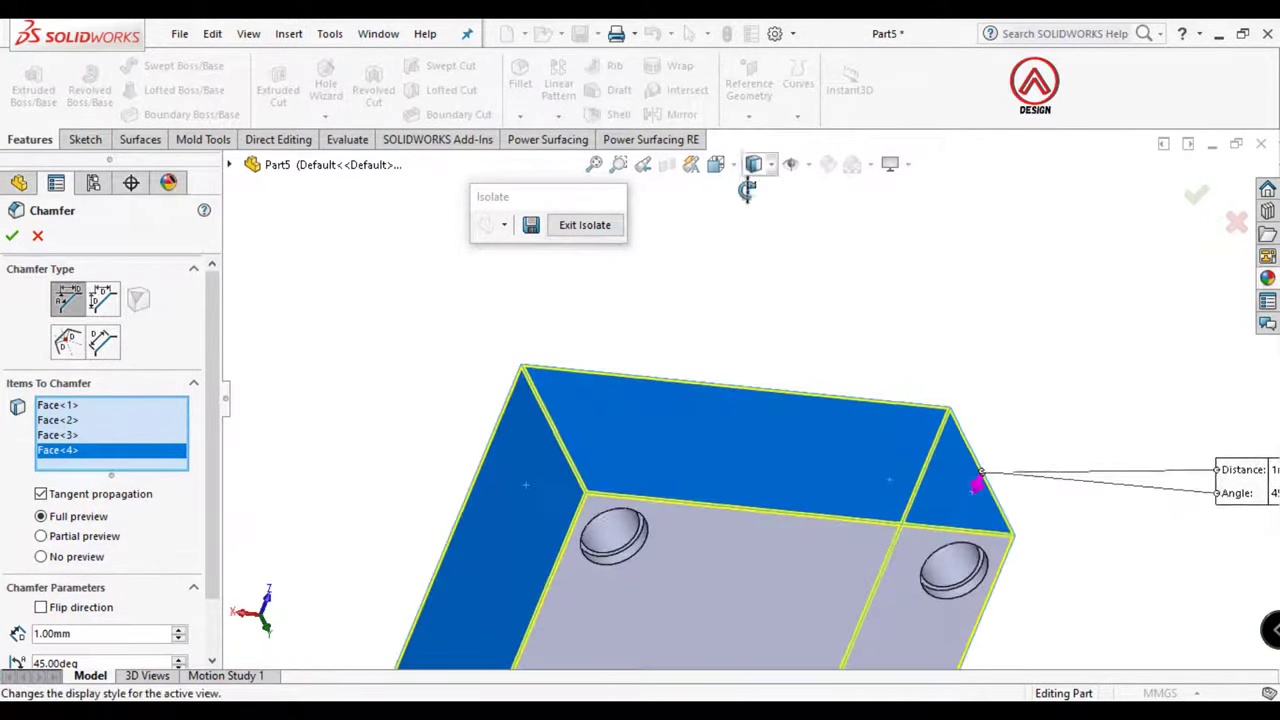
pyautogui.click(12, 235)
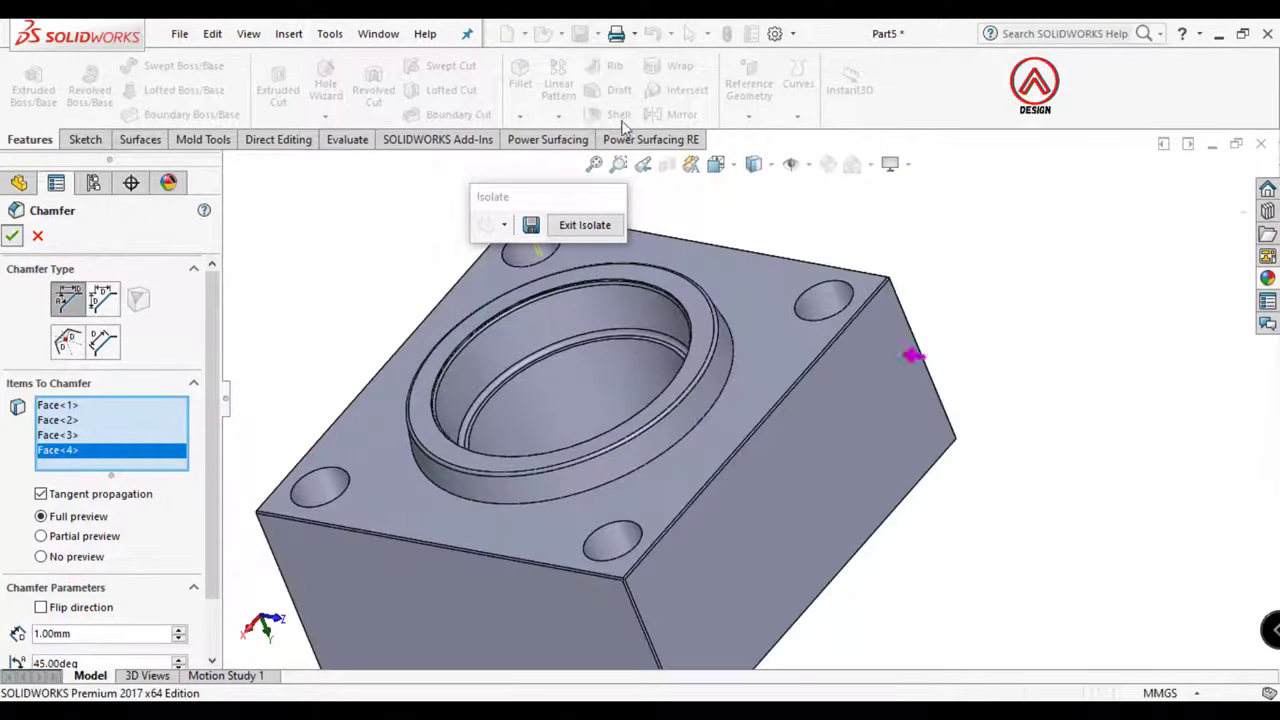
# Chamfer the edges of the four corner holes by 0.5 mm
pyautogui.click(531, 170)
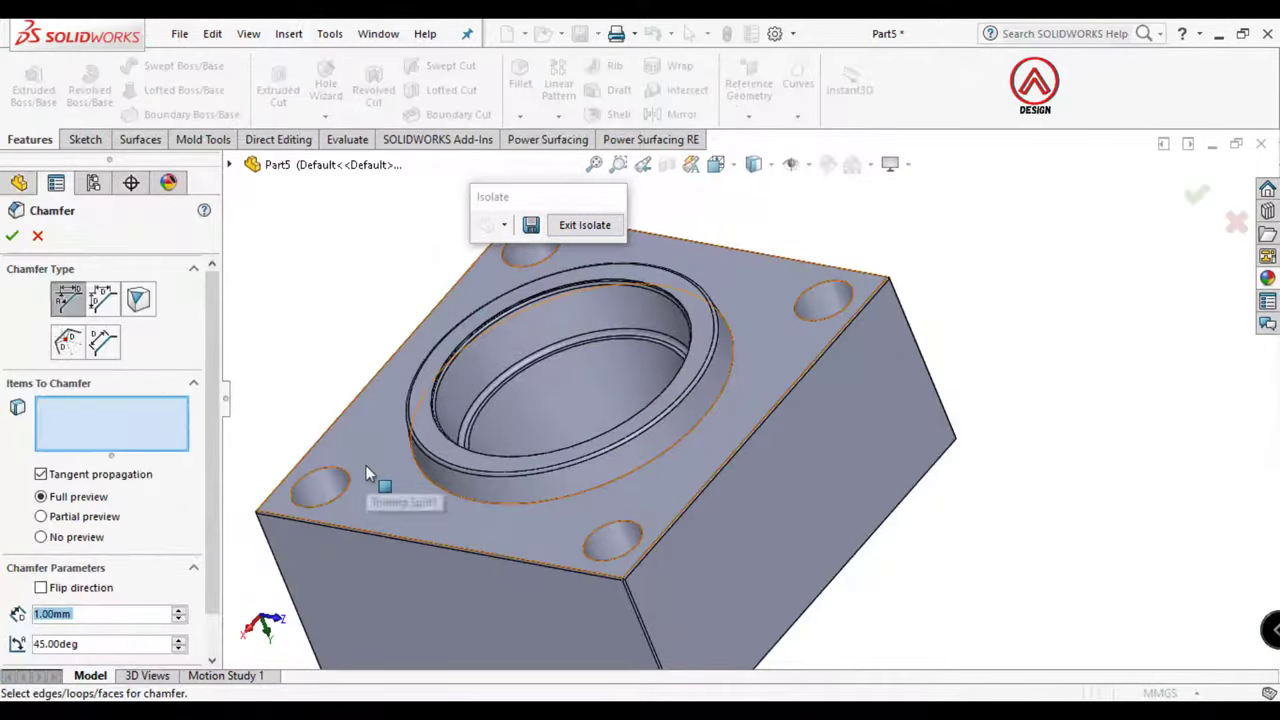
pyautogui.write('.5')
pyautogui.click(827, 302)
pyautogui.moveTo(823, 363); pyautogui.dragTo(630, 318, button='middle')
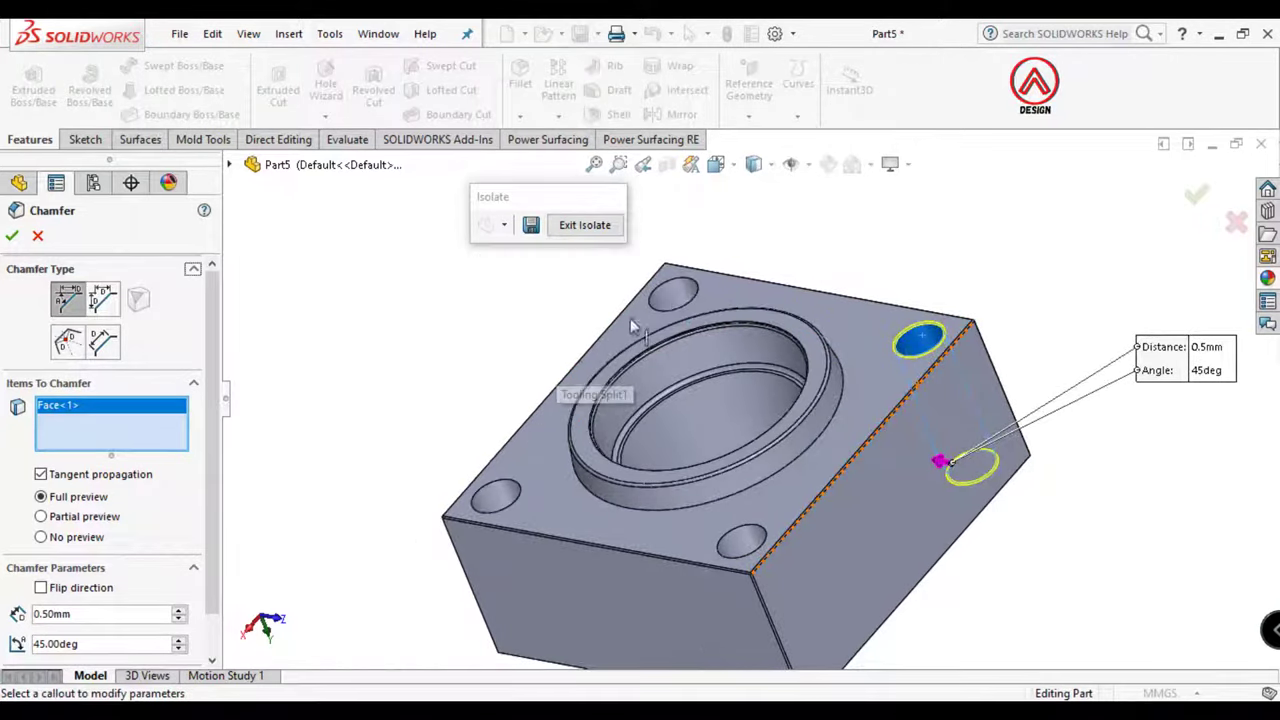
pyautogui.click(670, 295)
pyautogui.click(495, 497)
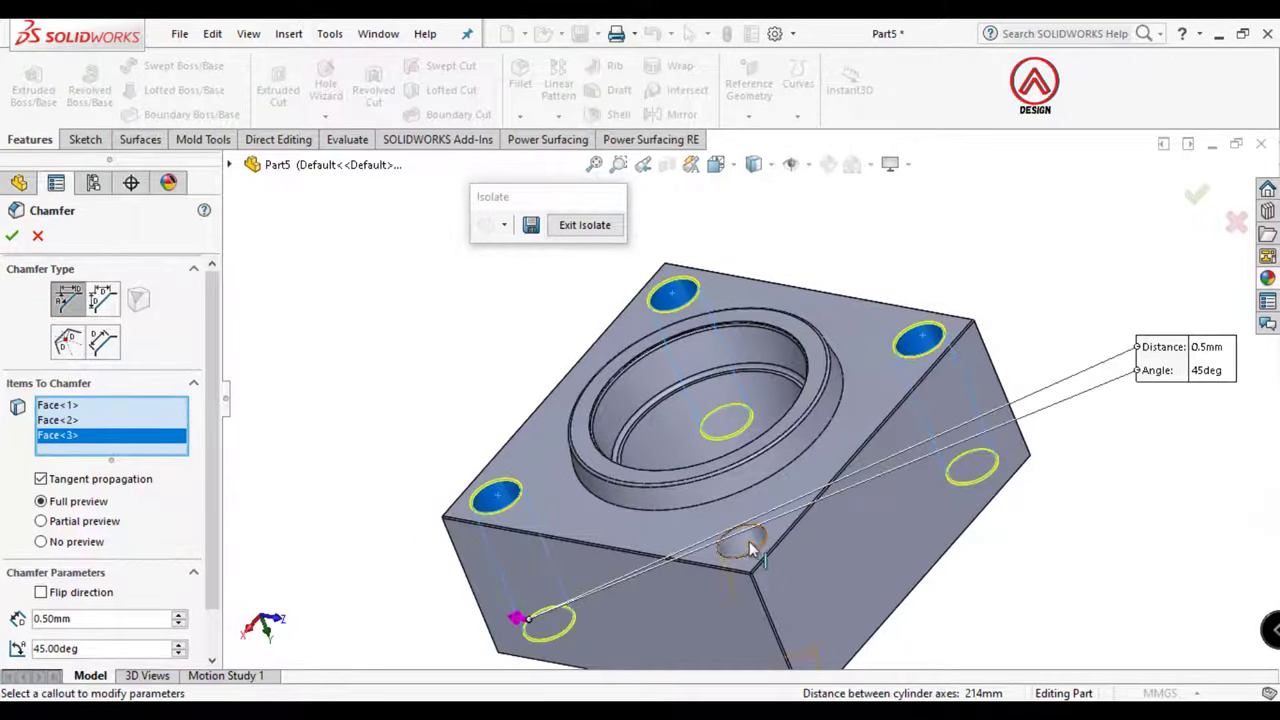
pyautogui.click(749, 535)
pyautogui.moveTo(749, 535)
pyautogui.mouseDown(button='middle')
pyautogui.moveTo(540, 520)
pyautogui.moveTo(533, 505)
pyautogui.mouseUp(button='middle')
pyautogui.scroll(-3, 516, 500)
pyautogui.click(531, 508)
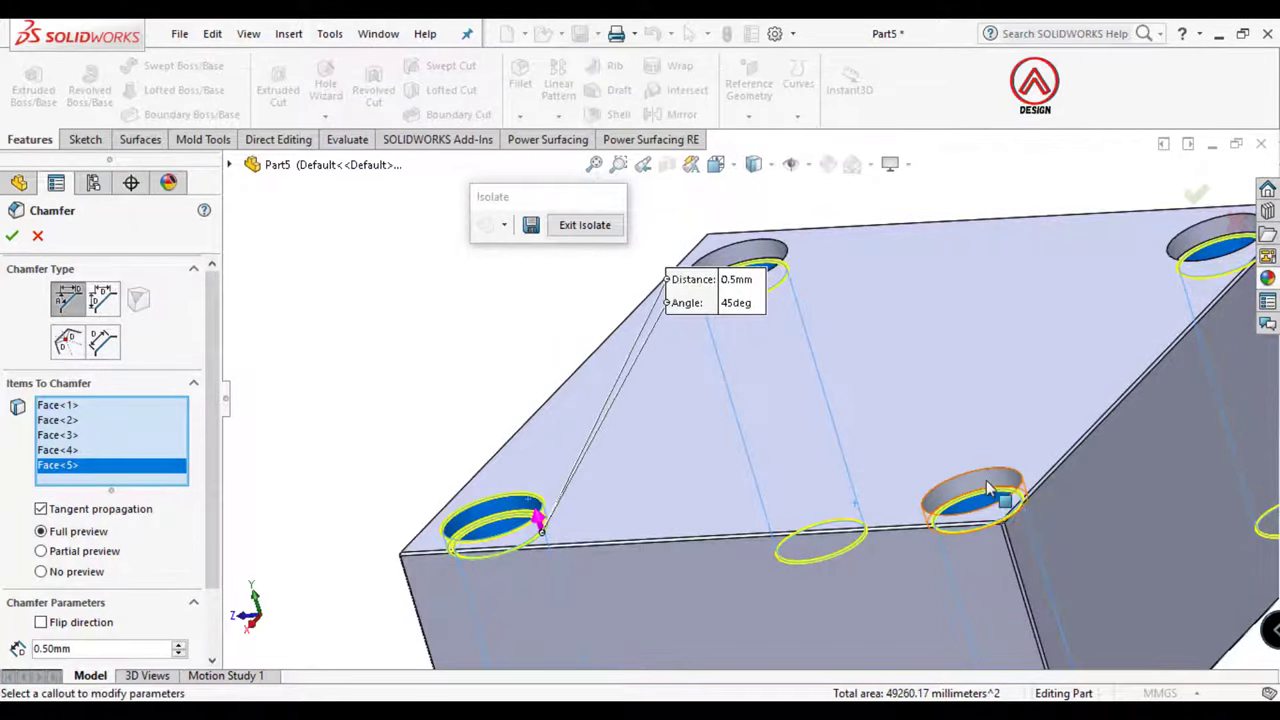
pyautogui.click(988, 488)
pyautogui.moveTo(988, 488); pyautogui.dragTo(1000, 320, button='middle')
pyautogui.click(980, 310)
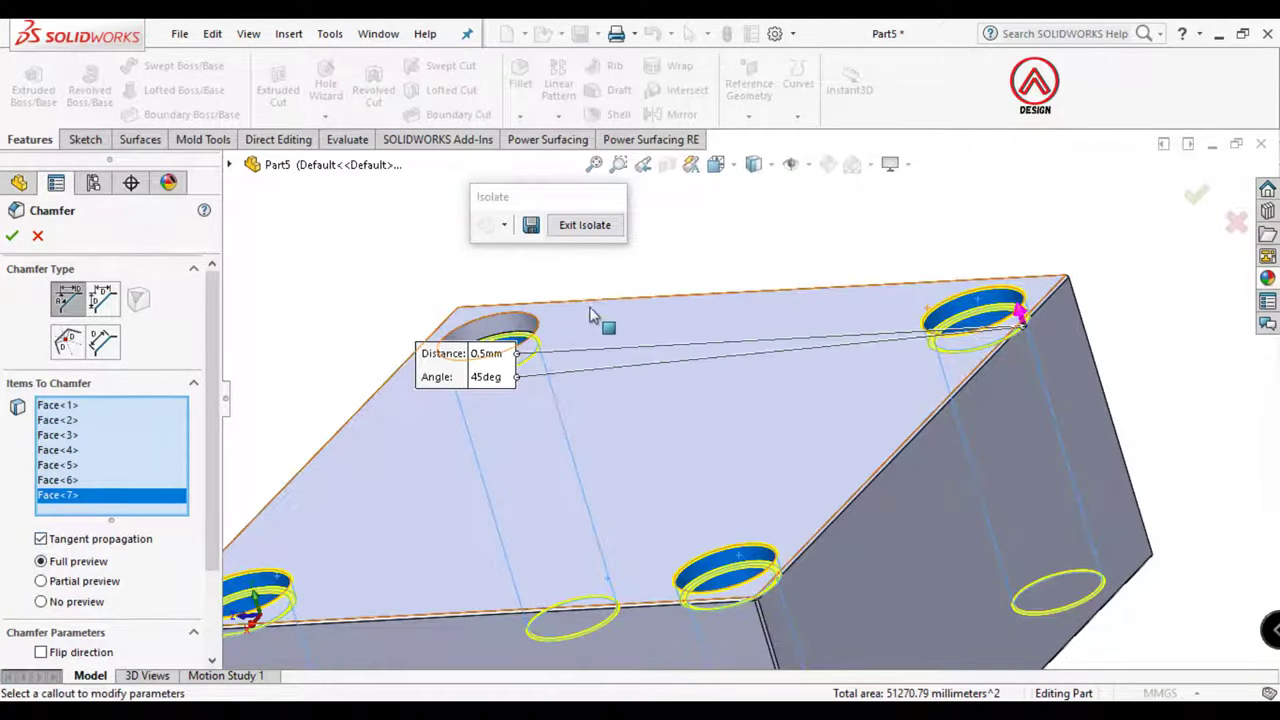
pyautogui.click(495, 328)
pyautogui.click(12, 236)
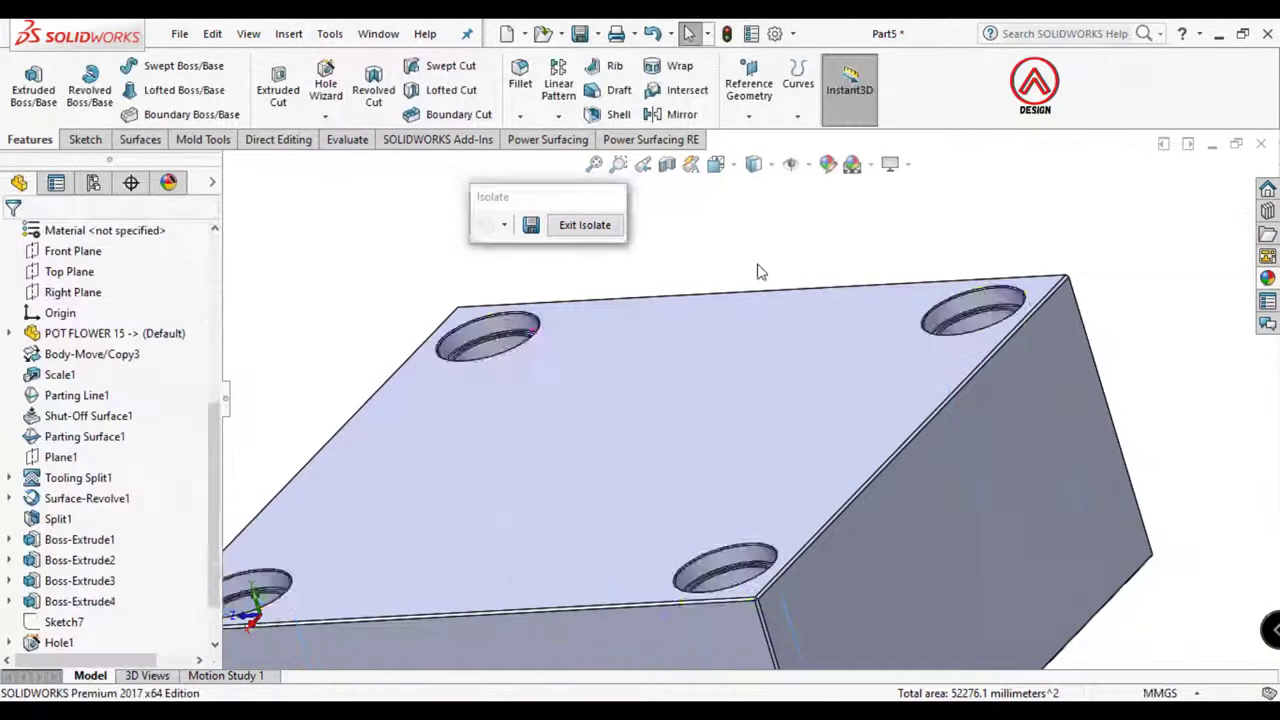
# Sketch a Ø40 mm circle centred on the corner hole's face
pyautogui.click(729, 406)
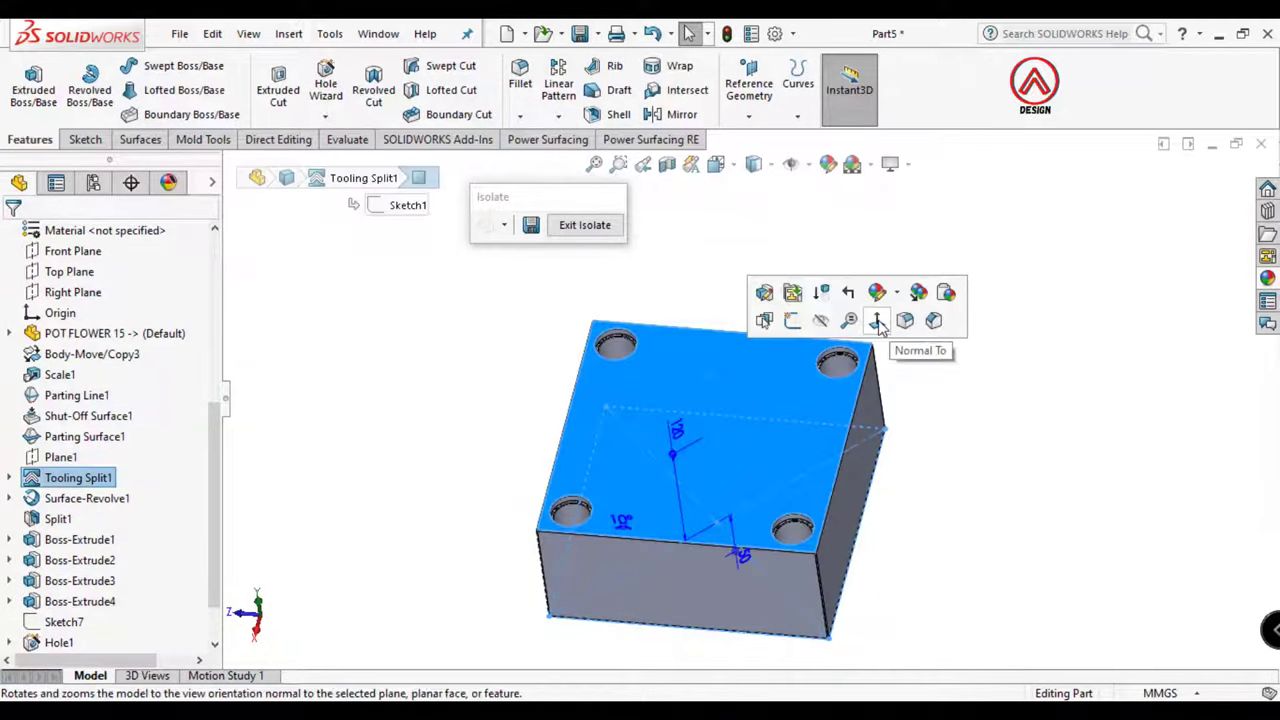
pyautogui.click(876, 320)
pyautogui.click(85, 140)
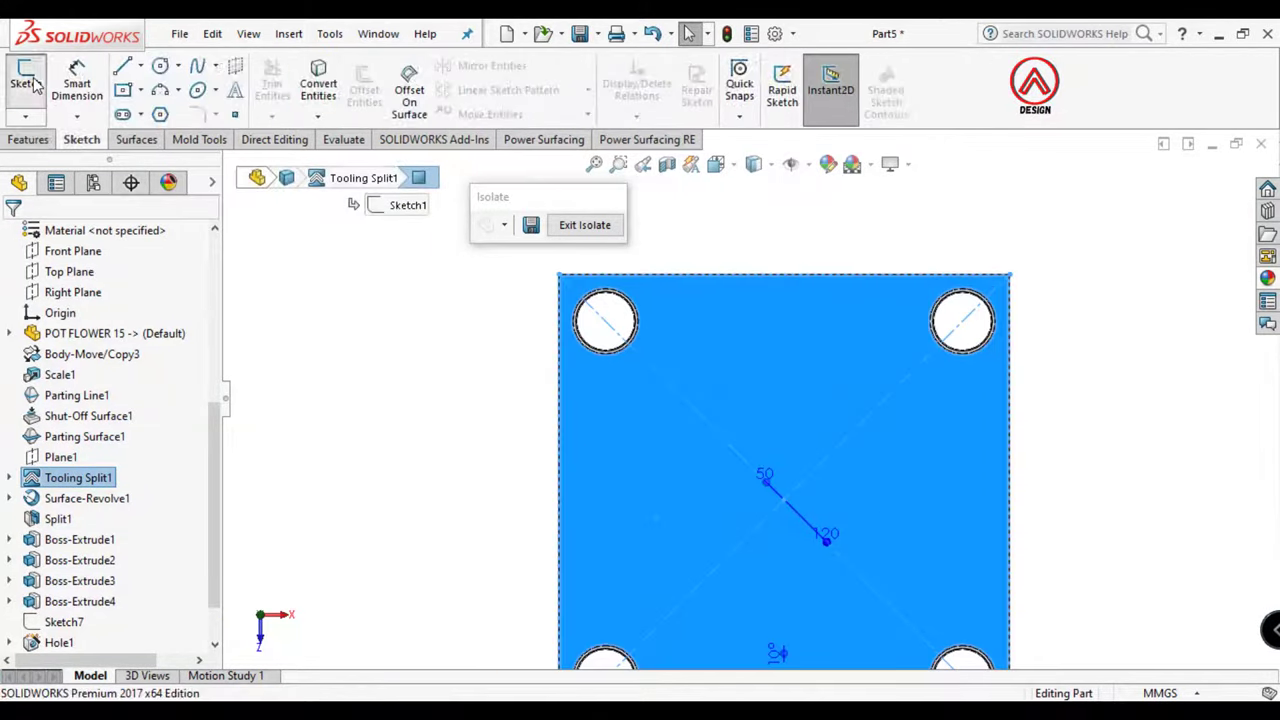
pyautogui.click(26, 80)
pyautogui.click(160, 65)
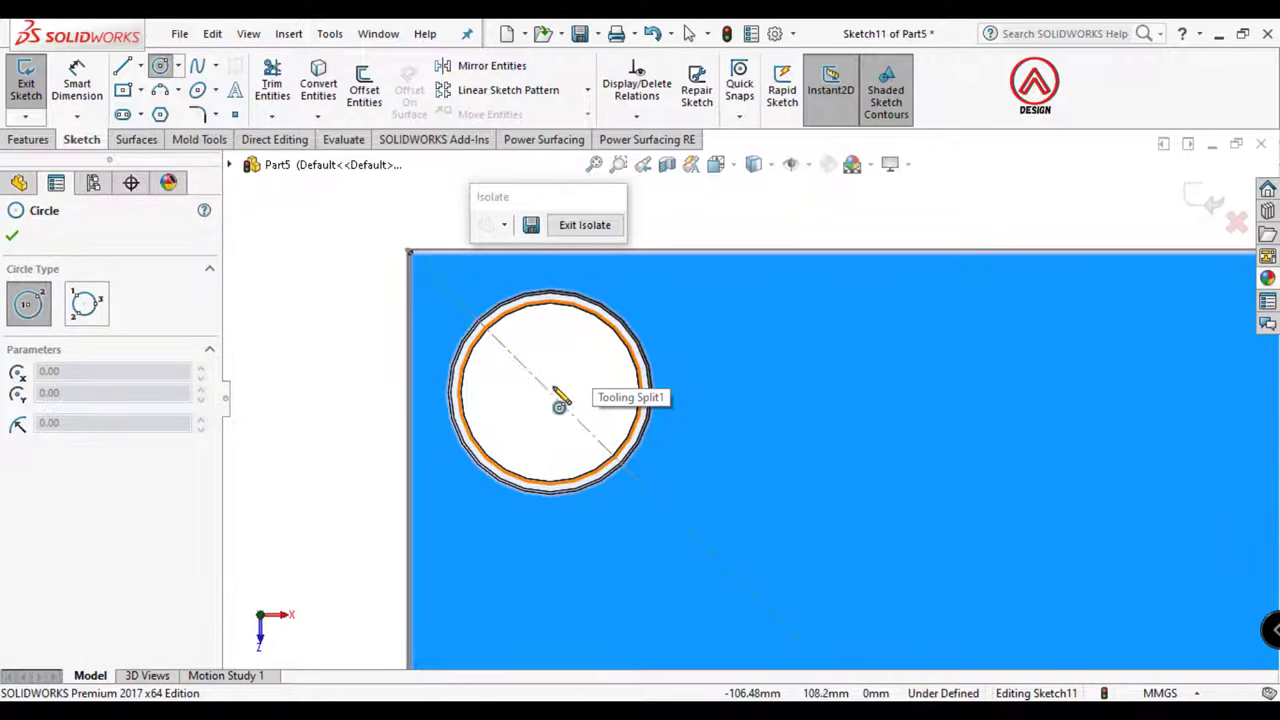
pyautogui.click(550, 392)
pyautogui.click(588, 330)
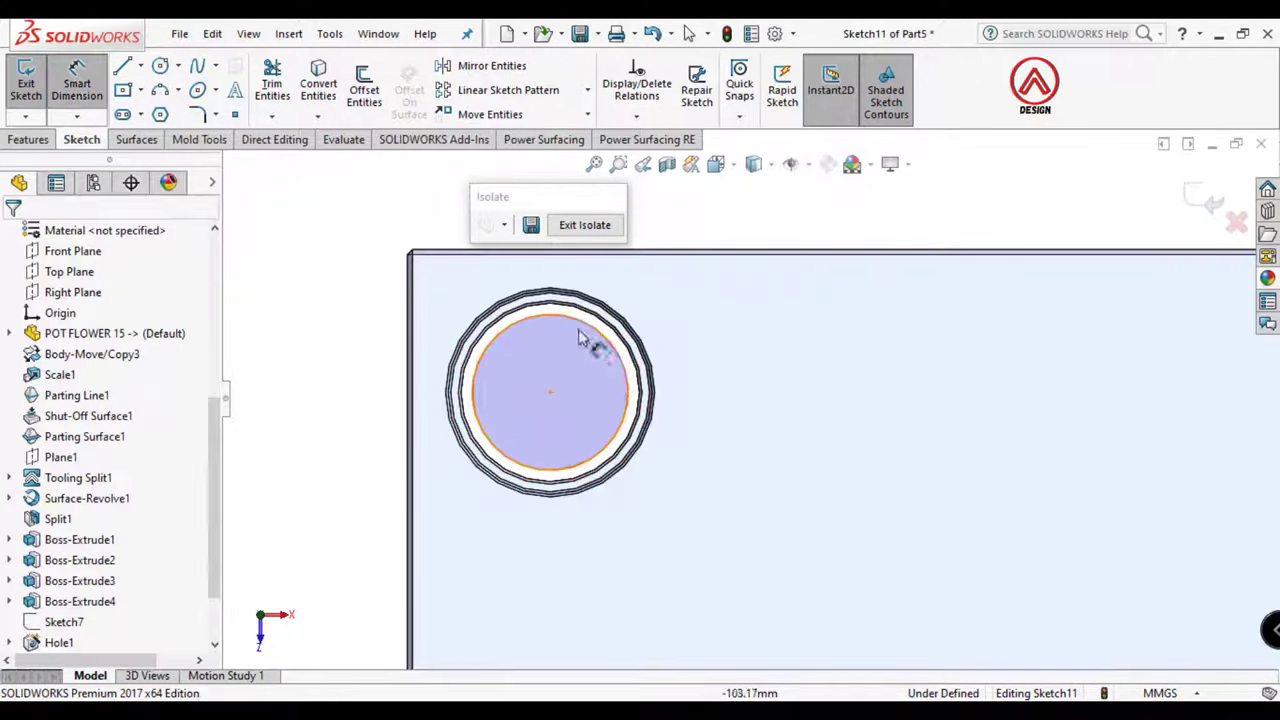
pyautogui.click(605, 342)
pyautogui.click(720, 263)
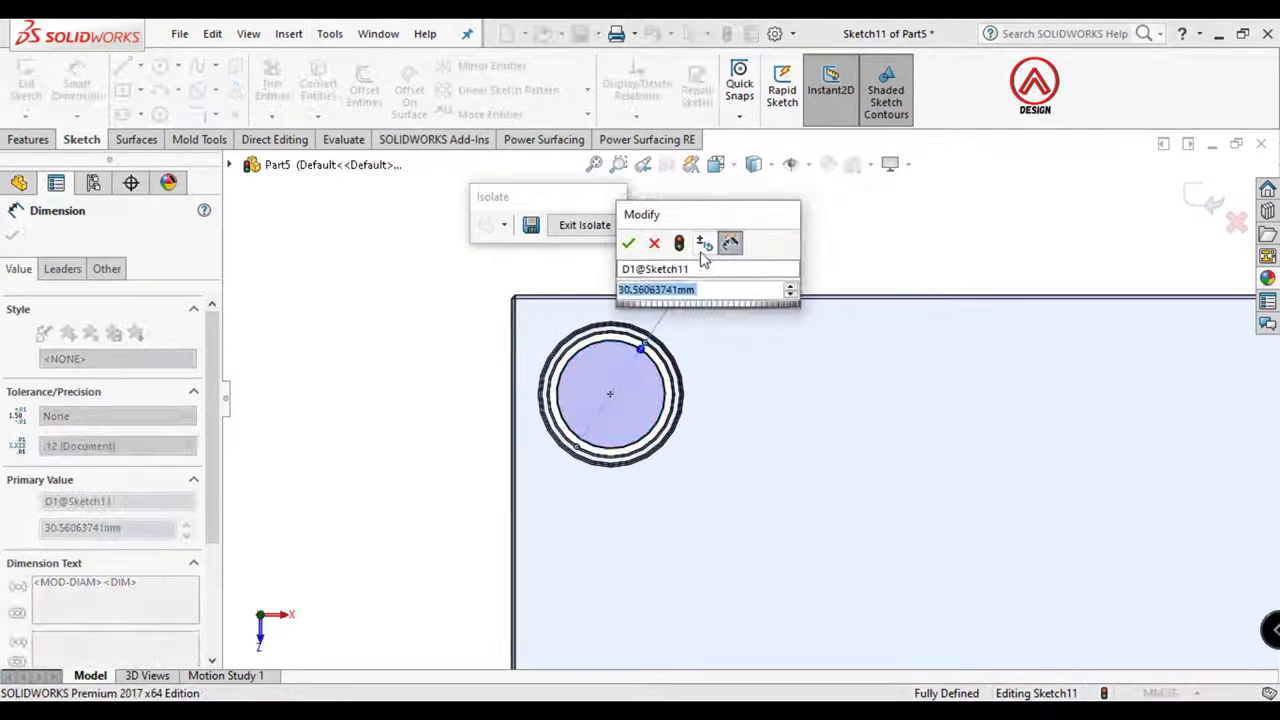
pyautogui.write('40')
pyautogui.press('Return')
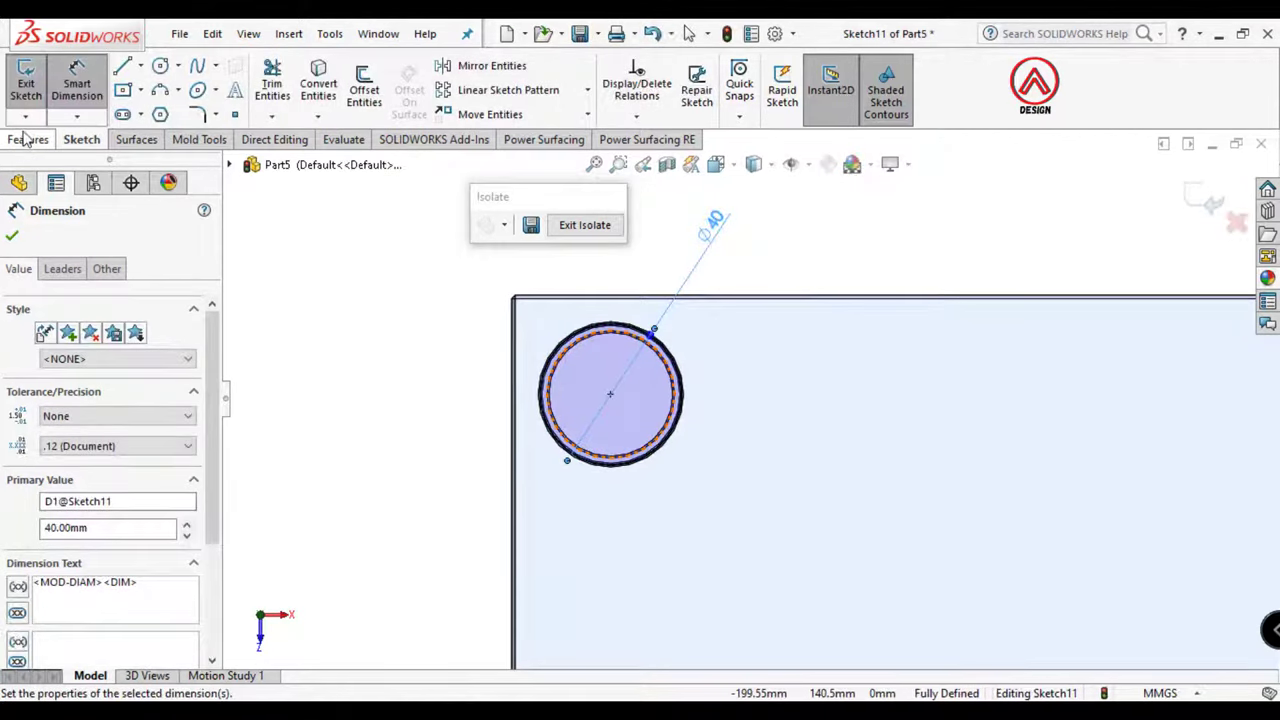
# Extrude the circle 8 mm reversed into the hole as an unmerged body
pyautogui.click(27, 139)
pyautogui.click(31, 85)
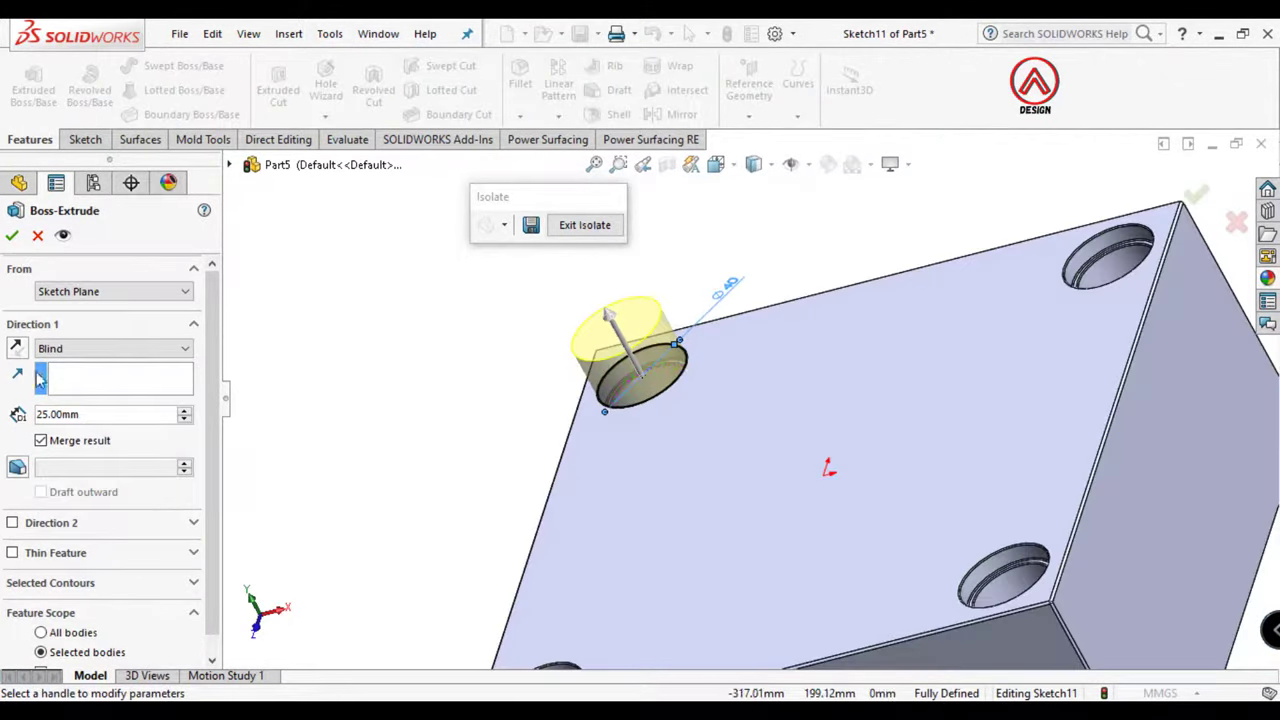
pyautogui.click(17, 348)
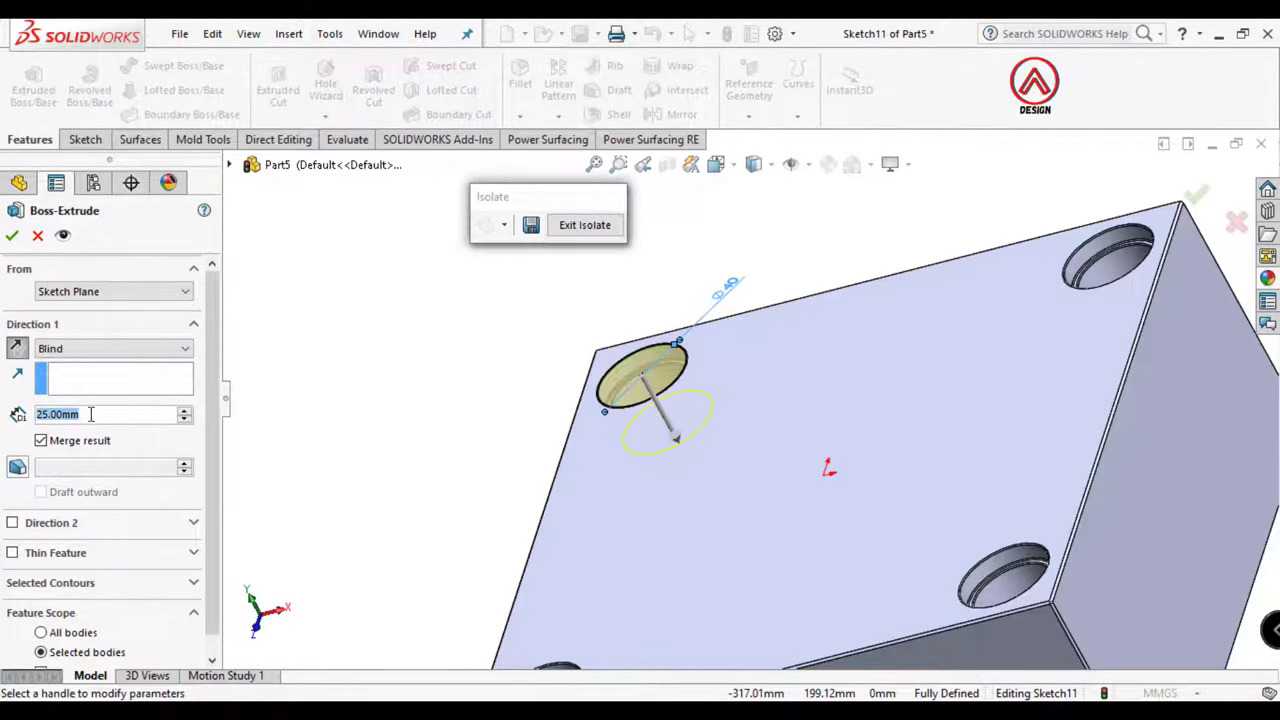
pyautogui.write('8')
pyautogui.press('Return')
pyautogui.click(38, 440)
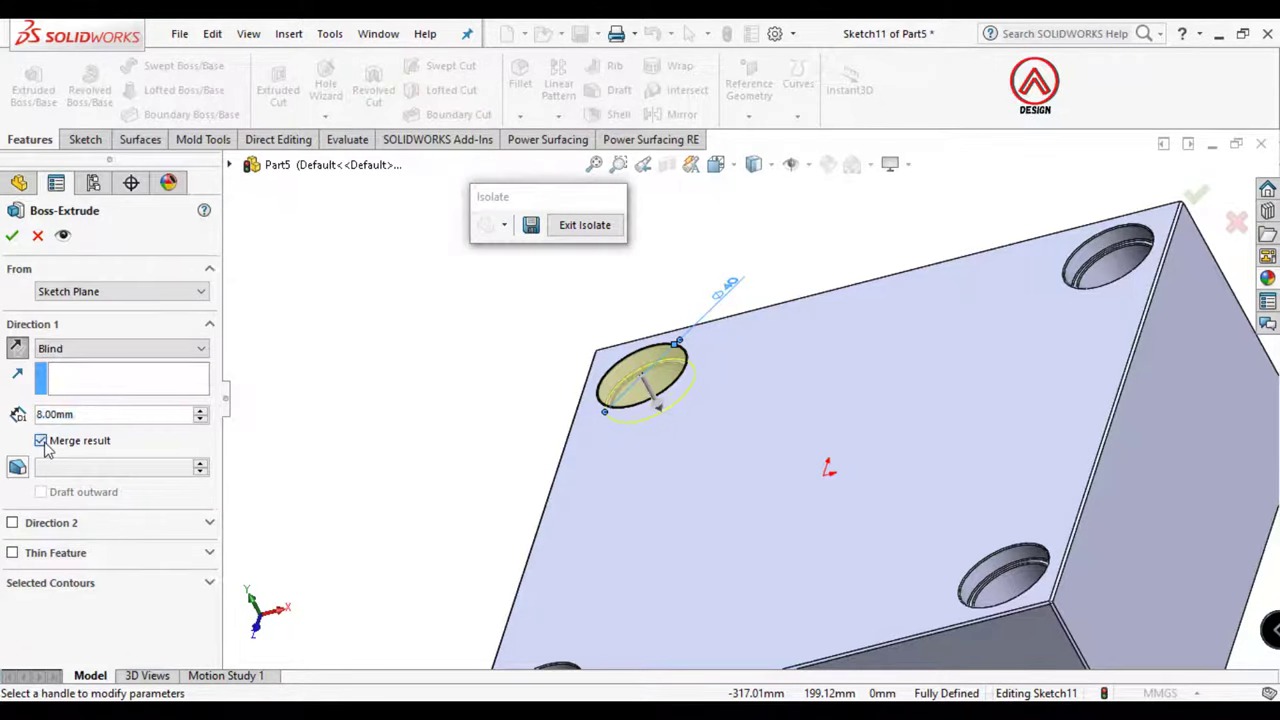
pyautogui.click(12, 235)
pyautogui.moveTo(815, 372)
pyautogui.mouseDown(button='middle')
pyautogui.moveTo(883, 336)
pyautogui.moveTo(677, 306)
pyautogui.mouseUp(button='middle')
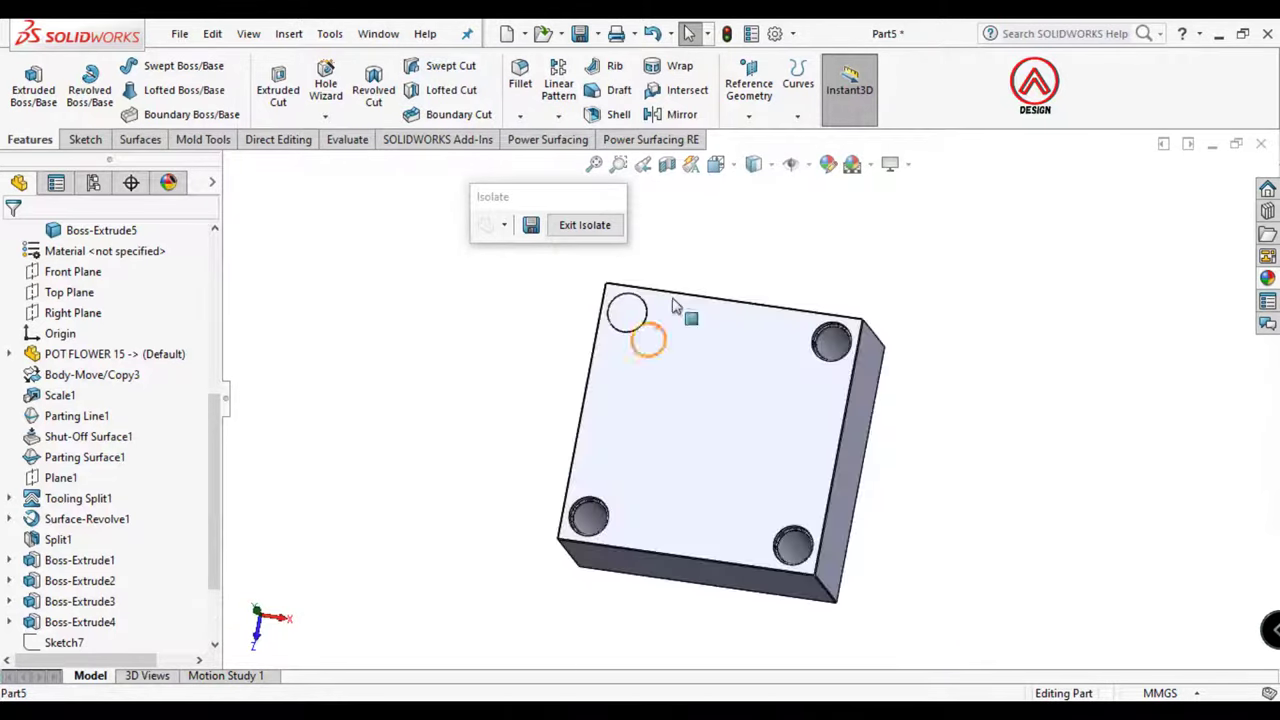
# Edit Sketch11 of Boss-Extrude5 and view it normal to the sketch
pyautogui.scroll(-5, 600, 320)
pyautogui.click(578, 340)
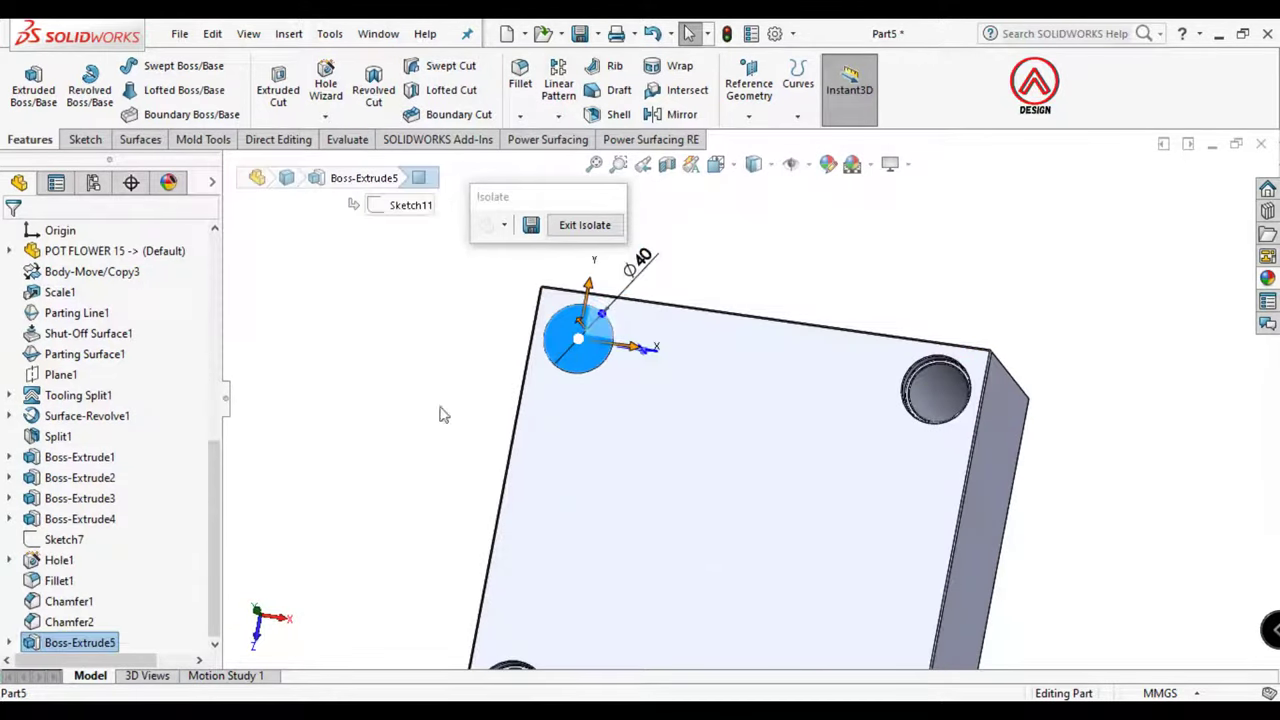
pyautogui.click(9, 642)
pyautogui.click(88, 642)
pyautogui.click(81, 587)
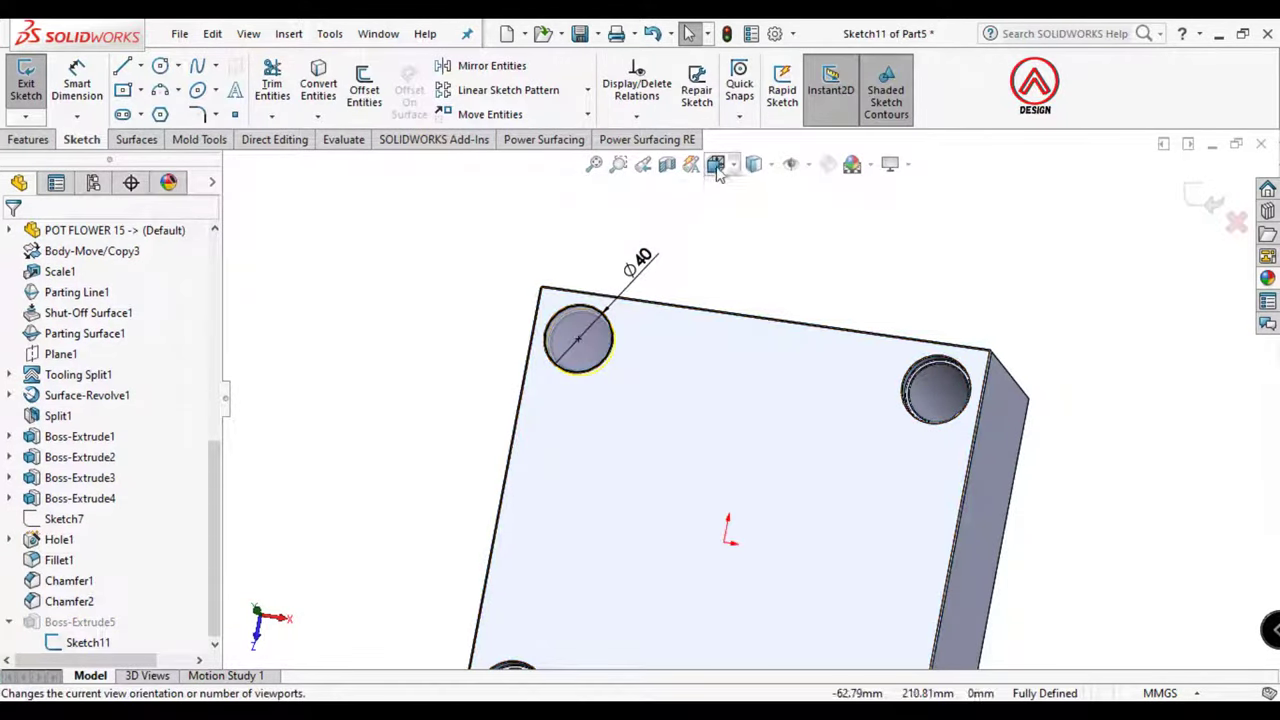
pyautogui.click(753, 163)
pyautogui.click(772, 282)
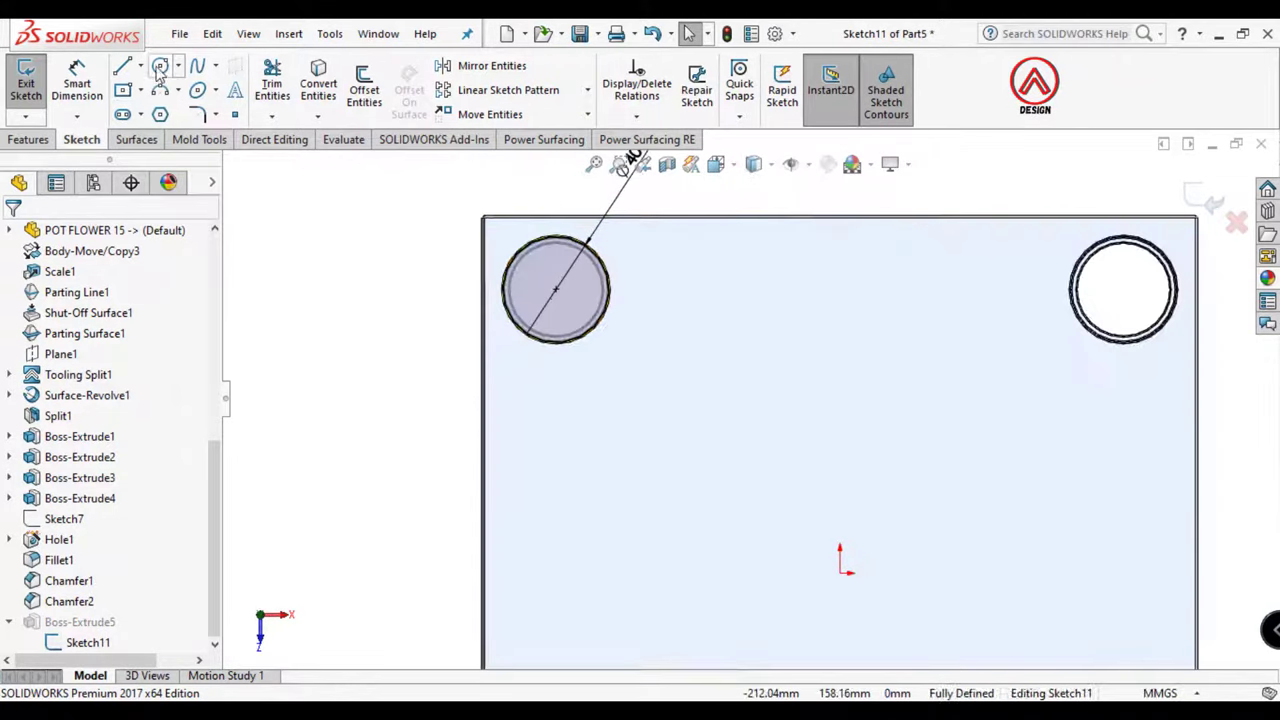
# Draw a concentric circle inside the Ø40 circle and dimension it to Ø25 mm
pyautogui.click(160, 72)
pyautogui.moveTo(555, 289); pyautogui.dragTo(580, 268)
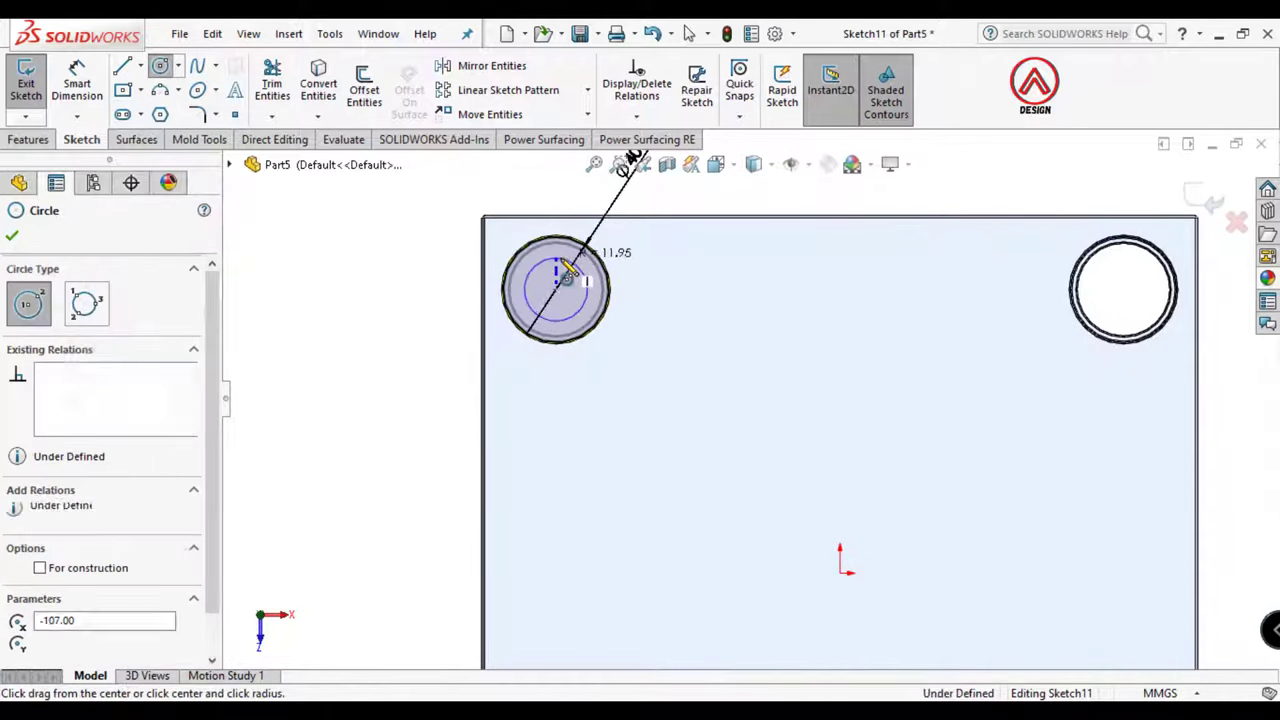
pyautogui.click(77, 85)
pyautogui.click(530, 262)
pyautogui.scroll(1, 508, 214)
pyautogui.click(512, 234)
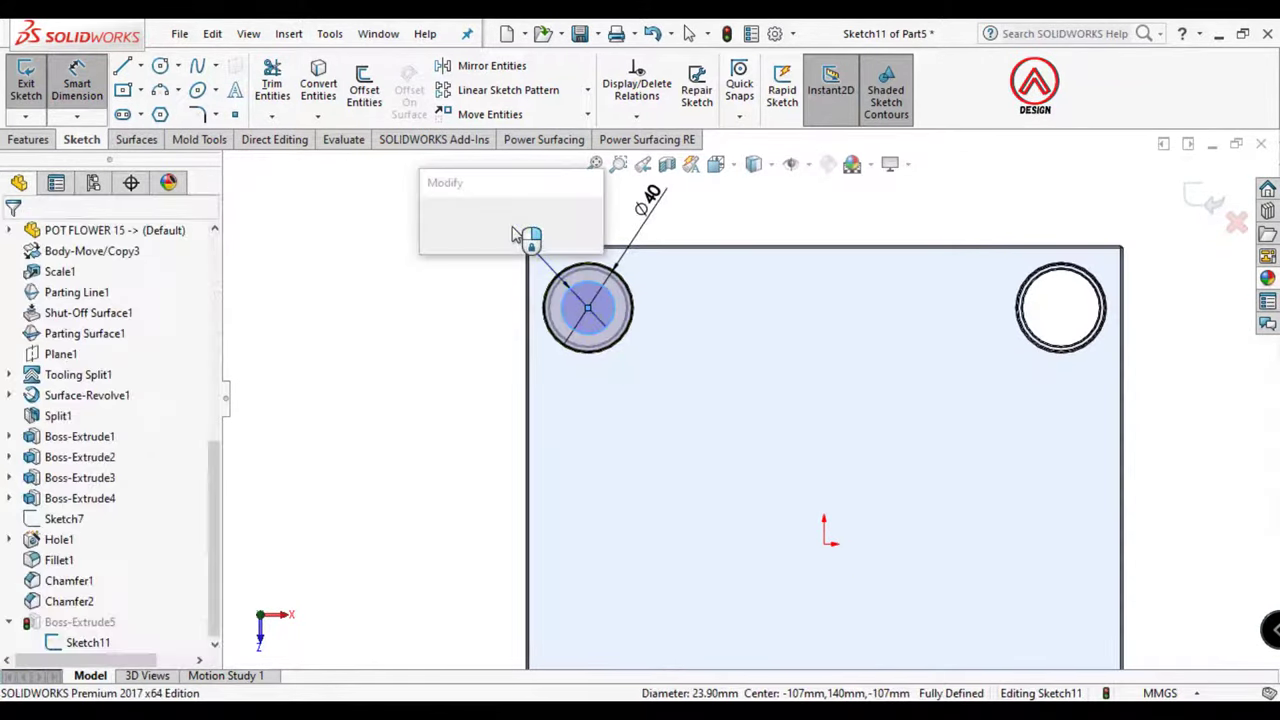
pyautogui.write('25')
pyautogui.press('Return')
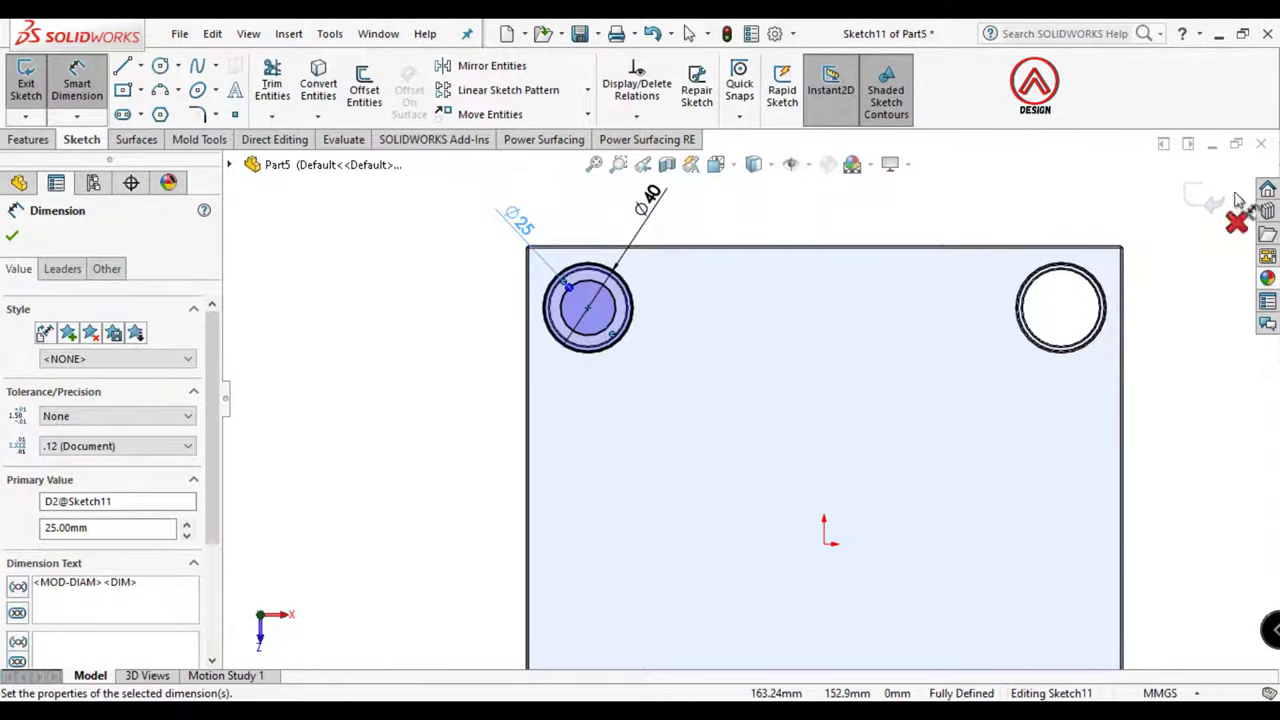
# Exit the sketch to rebuild the hollow bushing, then view the corner hole face head-on
pyautogui.click(1203, 197)
pyautogui.moveTo(754, 257)
pyautogui.mouseDown(button='middle')
pyautogui.moveTo(797, 298)
pyautogui.moveTo(757, 314)
pyautogui.mouseUp(button='middle')
pyautogui.scroll(-5, 1041, 343)
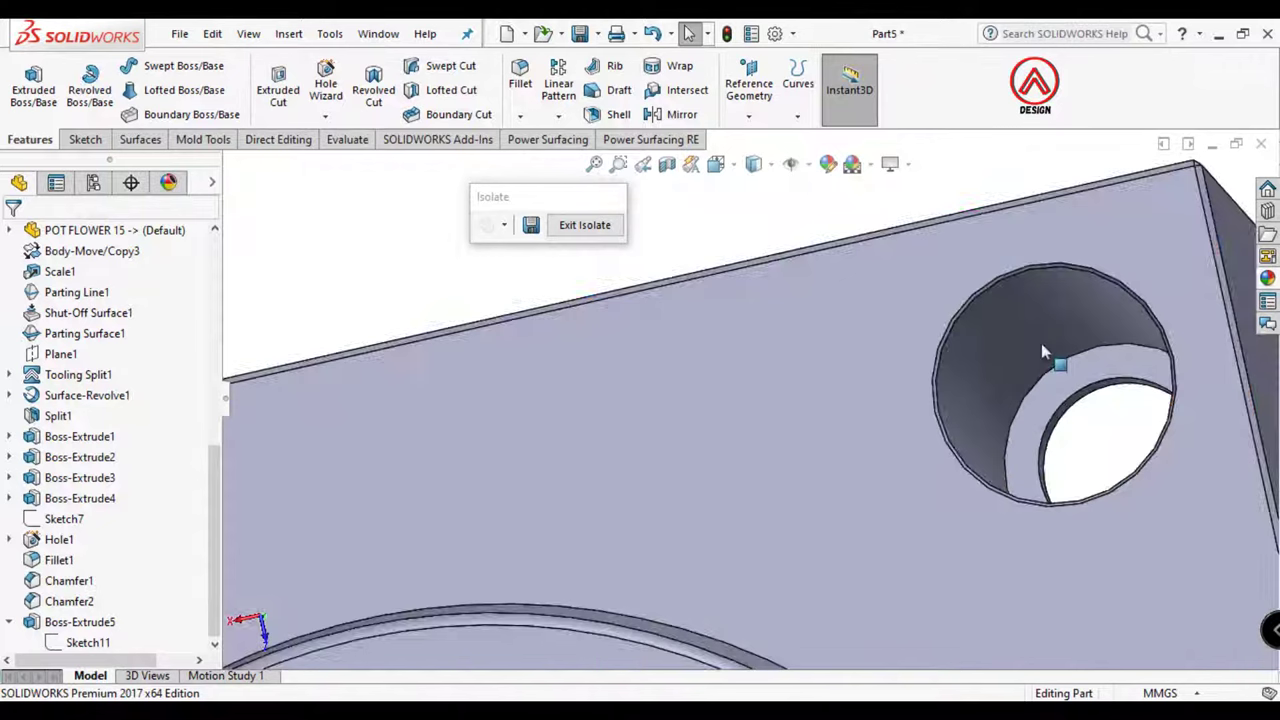
pyautogui.click(1090, 366)
pyautogui.click(1160, 311)
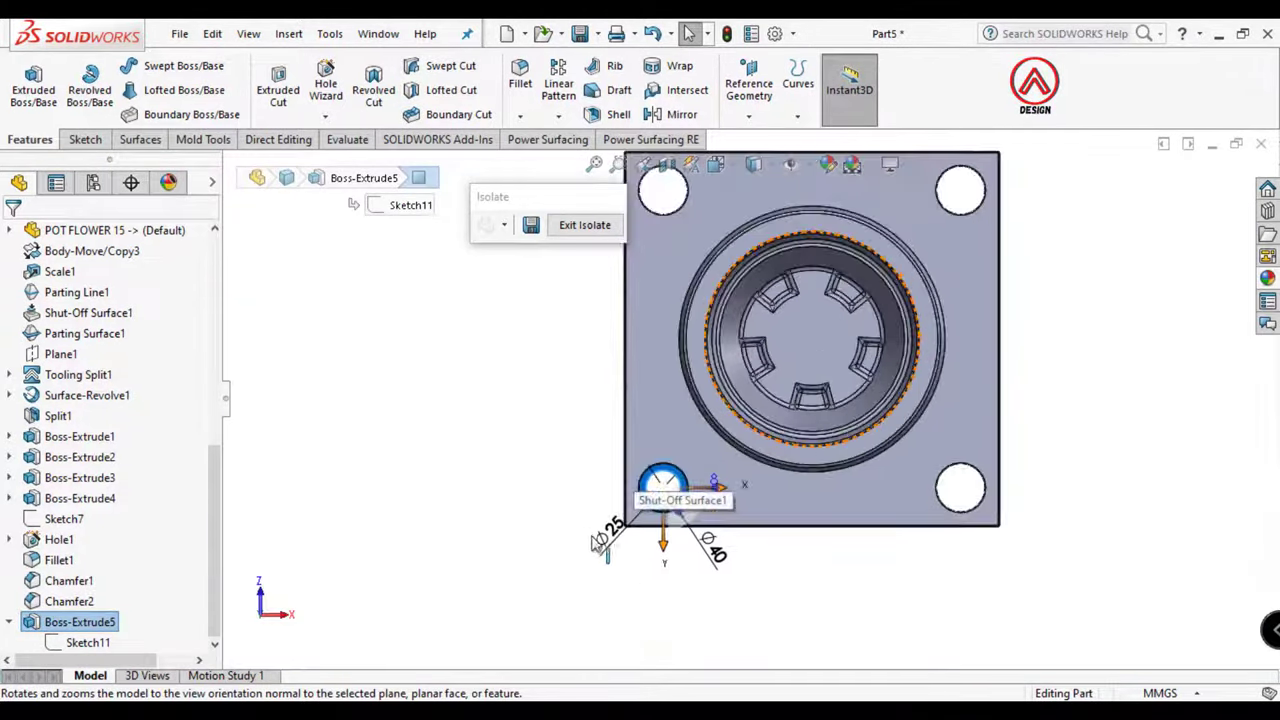
# Start a sketch on the hole face with a Ø35 mm circle at the hole centre
pyautogui.click(85, 139)
pyautogui.click(26, 80)
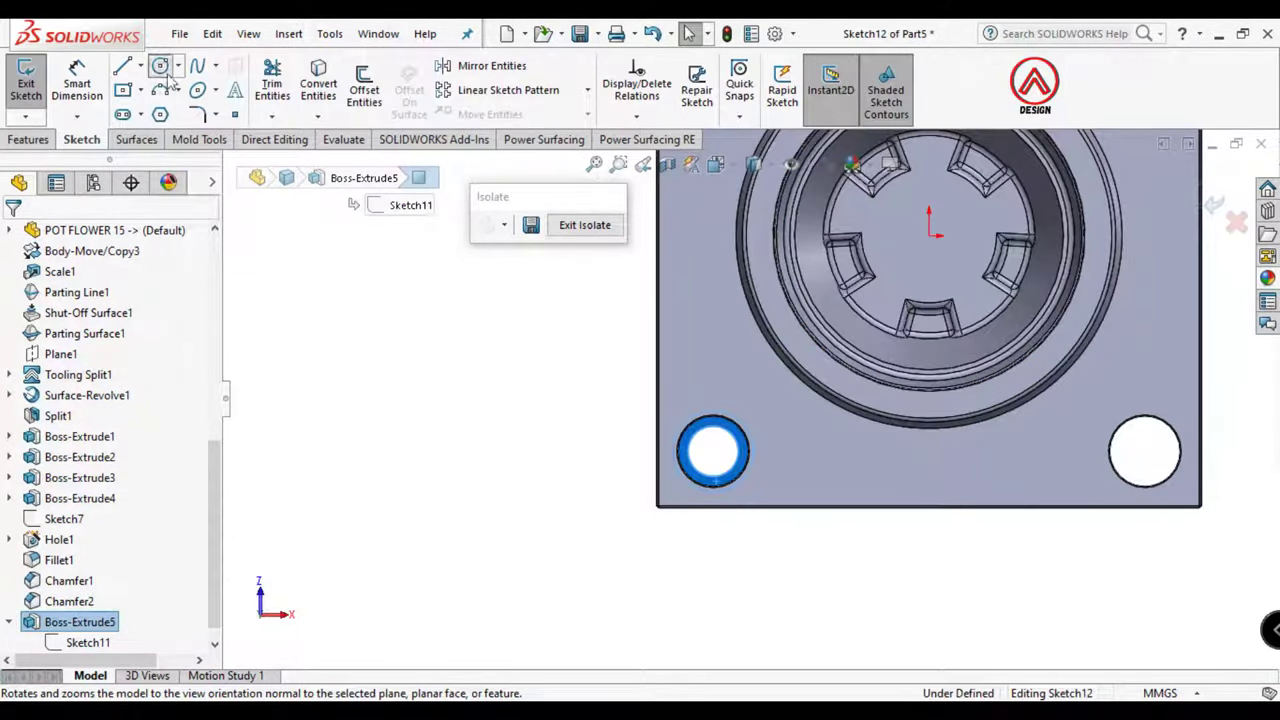
pyautogui.click(161, 66)
pyautogui.scroll(-2, 722, 505)
pyautogui.click(717, 480)
pyautogui.click(740, 452)
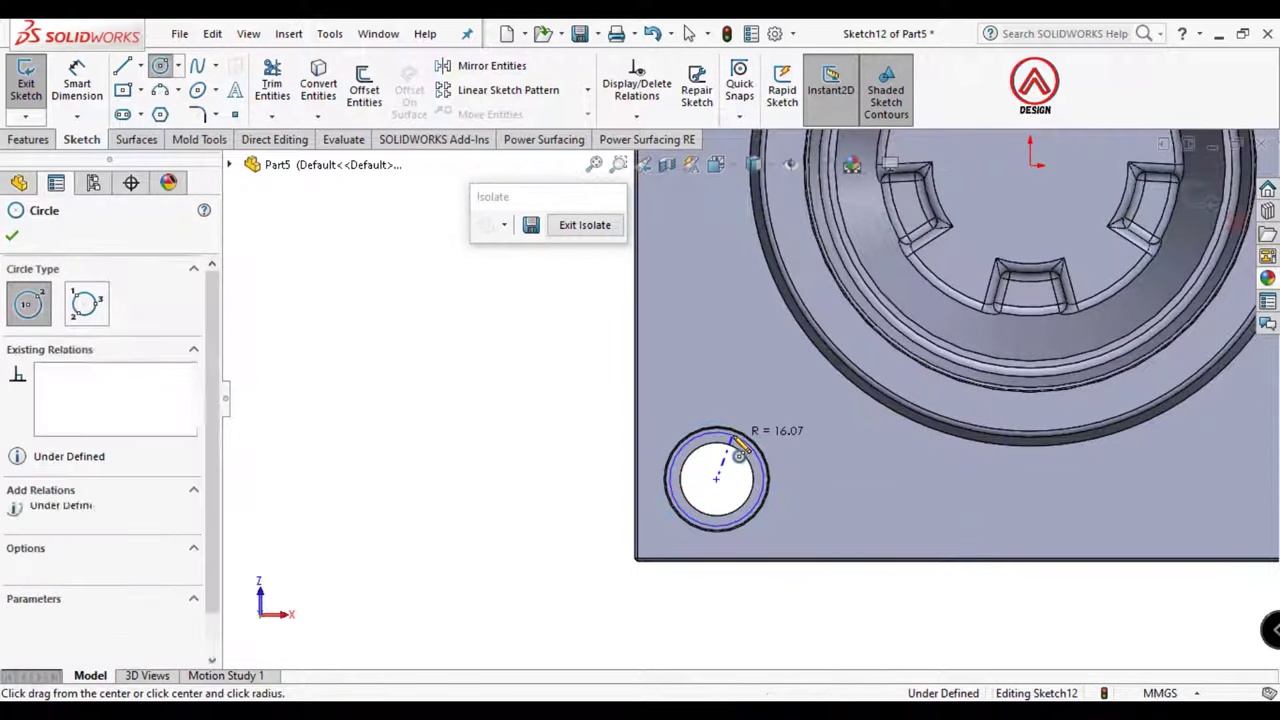
pyautogui.press('Escape')
pyautogui.click(716, 455)
pyautogui.click(571, 363)
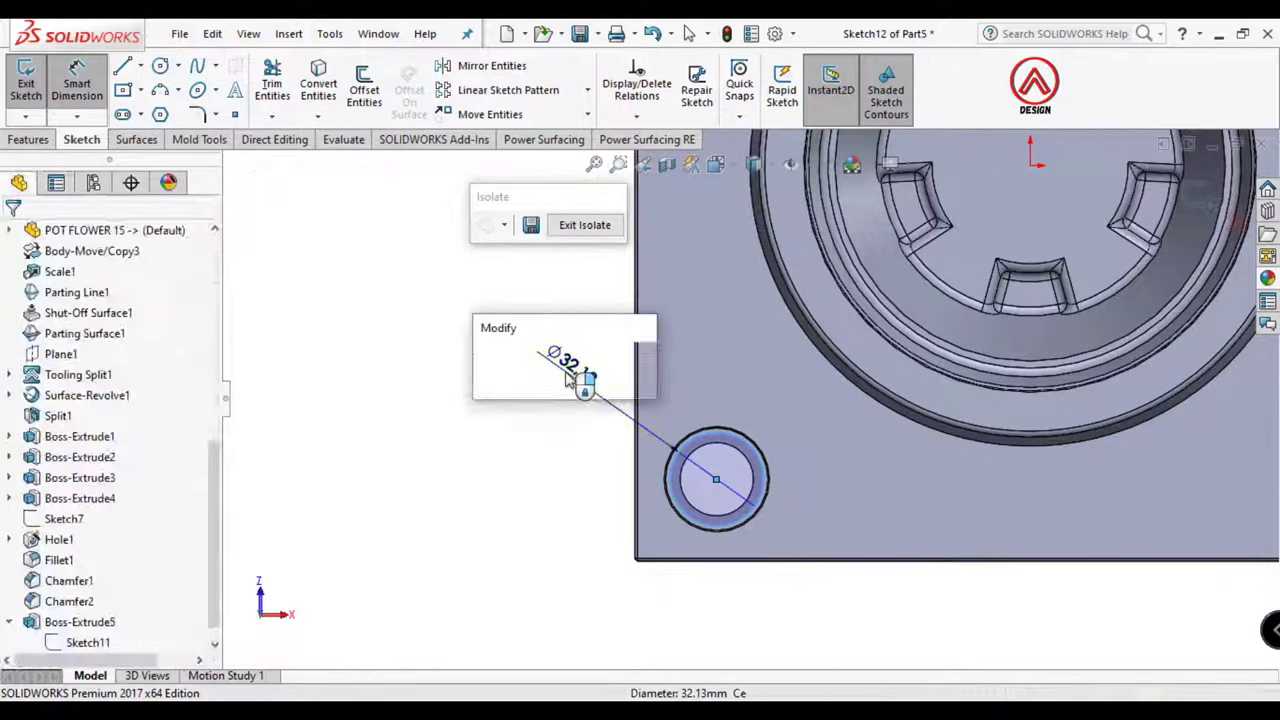
pyautogui.write('35')
pyautogui.press('Return')
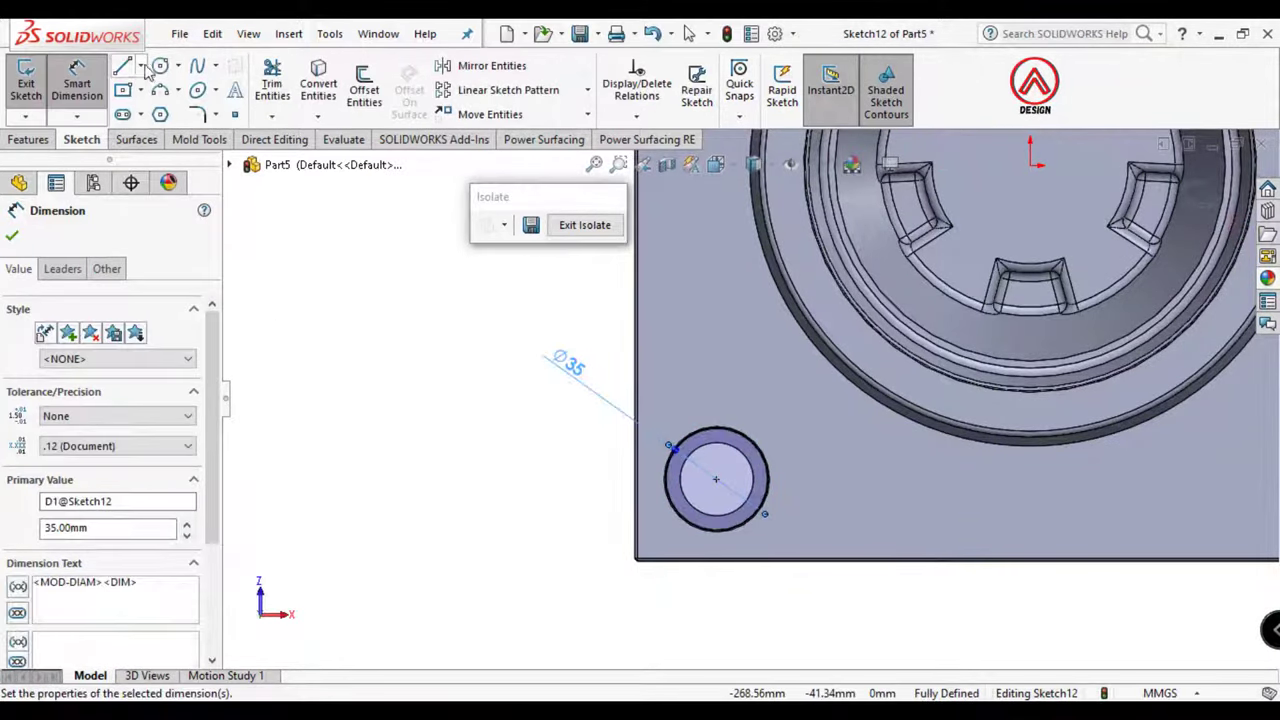
# Add a concentric inner circle dimensioned to Ø25 mm
pyautogui.click(160, 66)
pyautogui.click(716, 480)
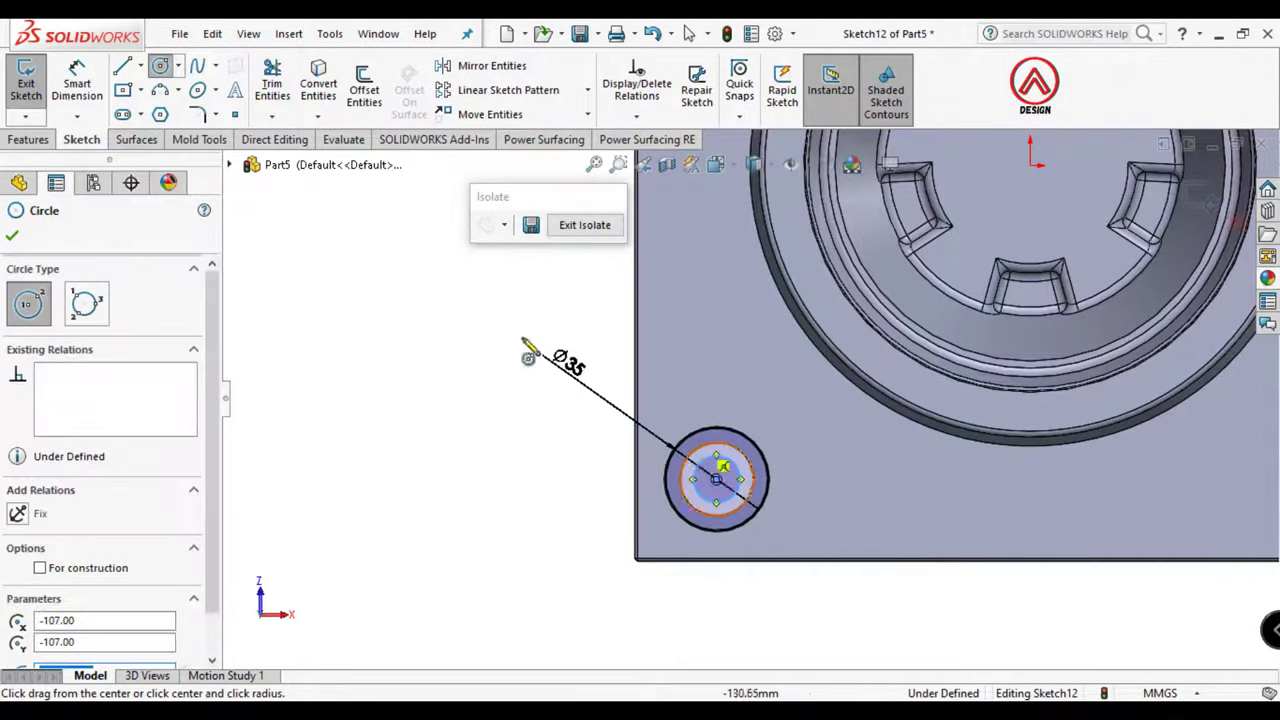
pyautogui.click(77, 83)
pyautogui.click(714, 505)
pyautogui.click(585, 535)
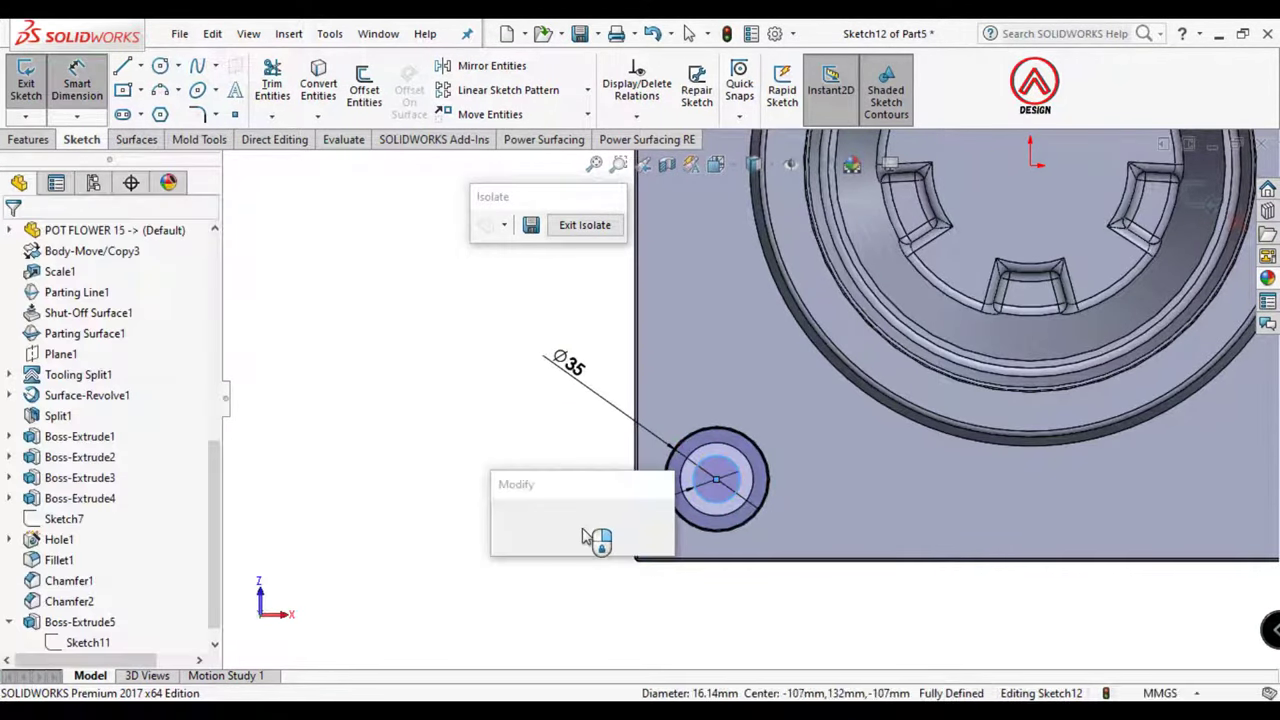
pyautogui.write('25')
pyautogui.press('Return')
pyautogui.click(40, 139)
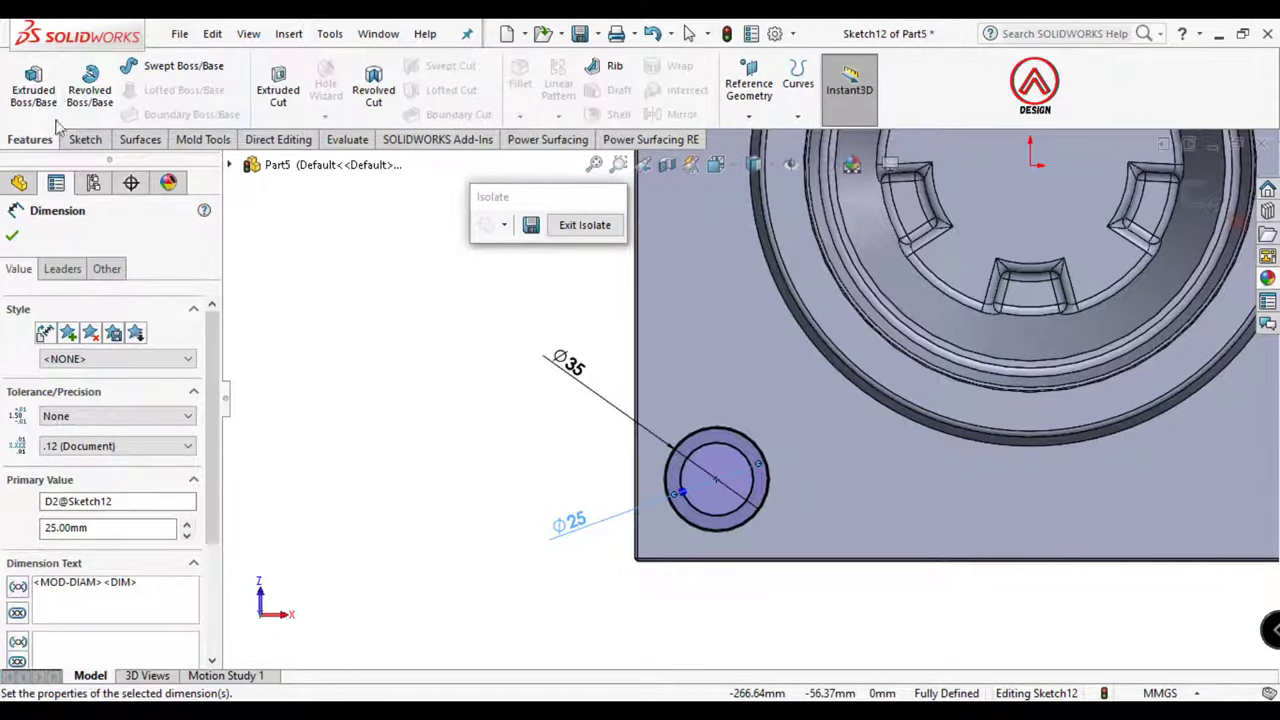
# Extrude the Sketch12 ring Up To Surface at the plate face, merging only into Boss-Extrude5
pyautogui.click(30, 100)
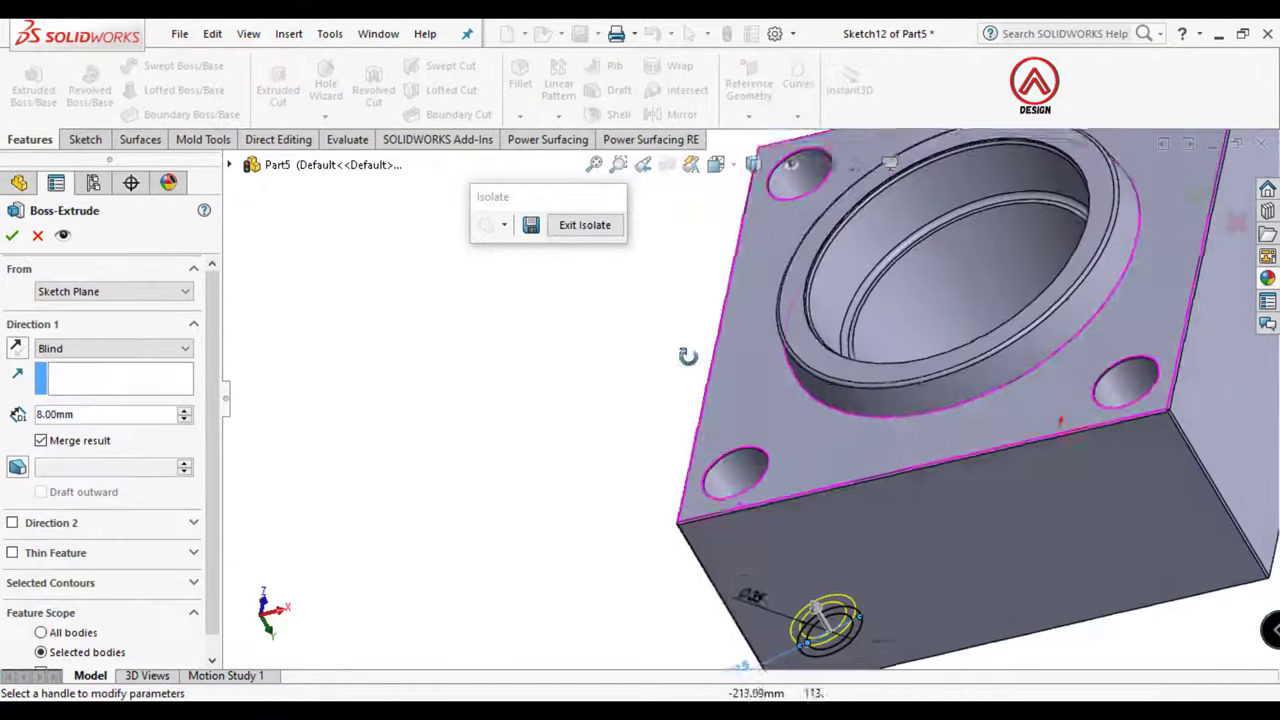
pyautogui.click(85, 349)
pyautogui.click(70, 400)
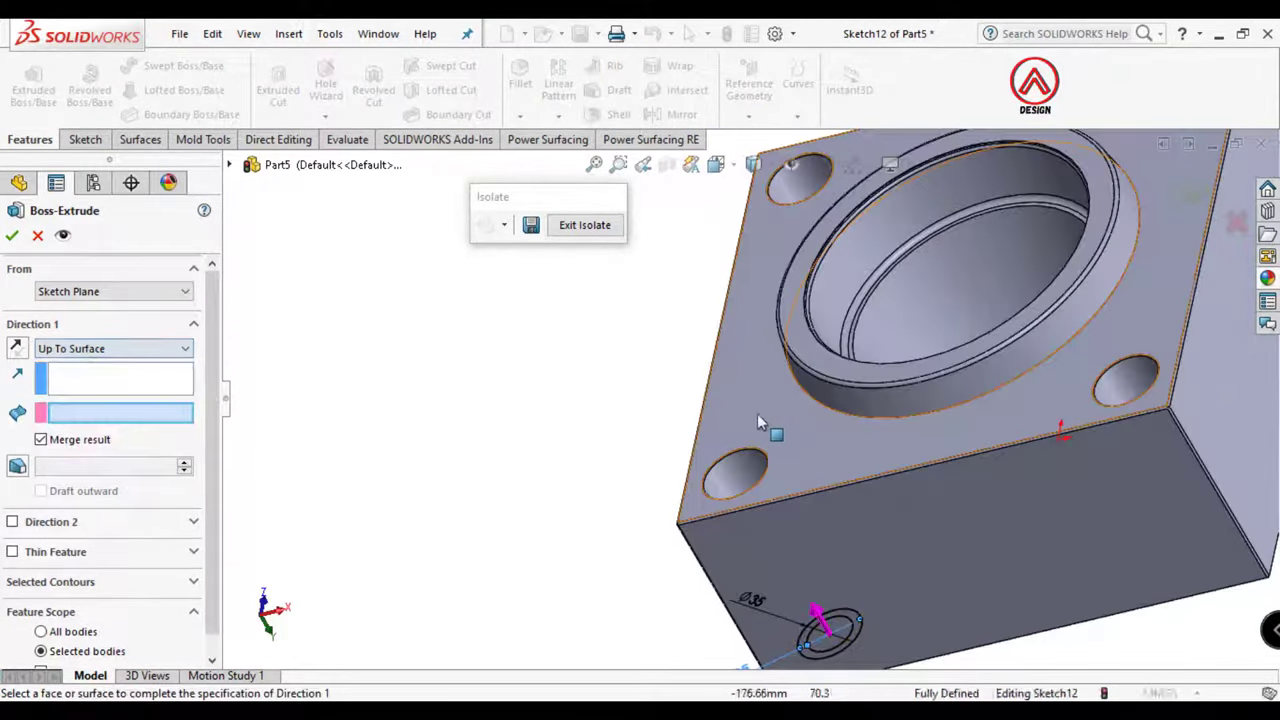
pyautogui.click(797, 417)
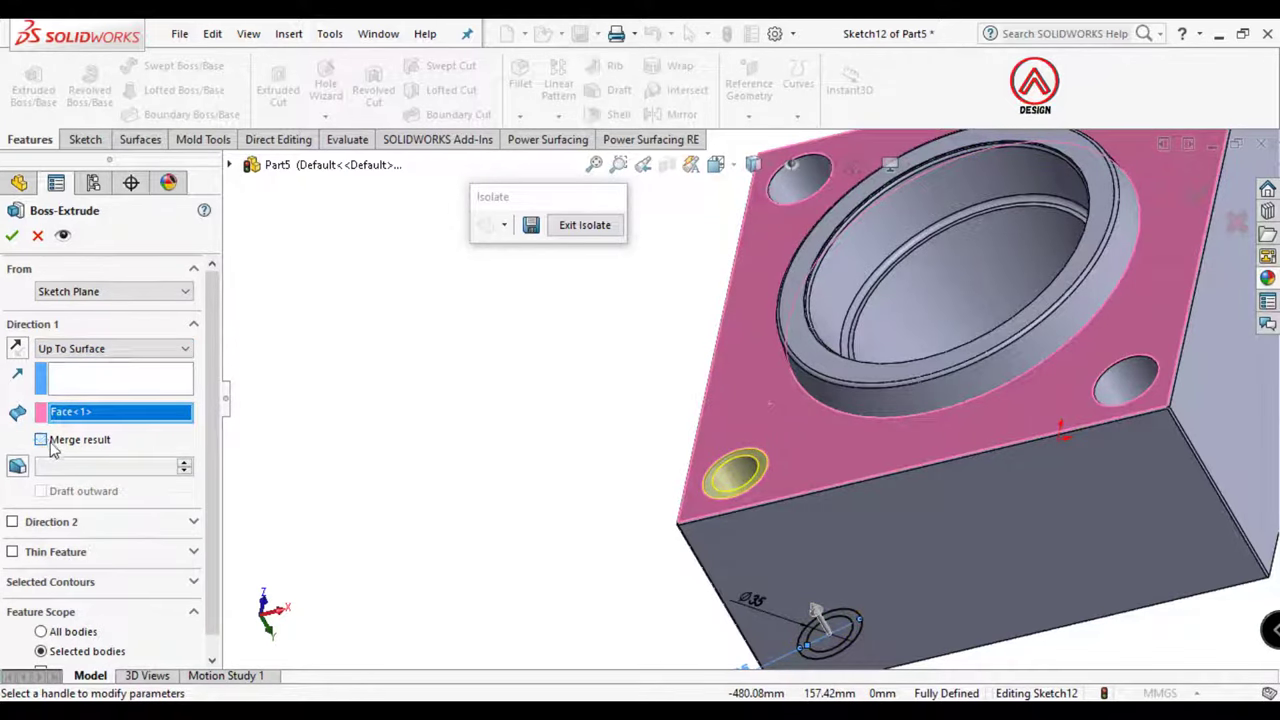
pyautogui.scroll(-1, 100, 550)
pyautogui.click(80, 654)
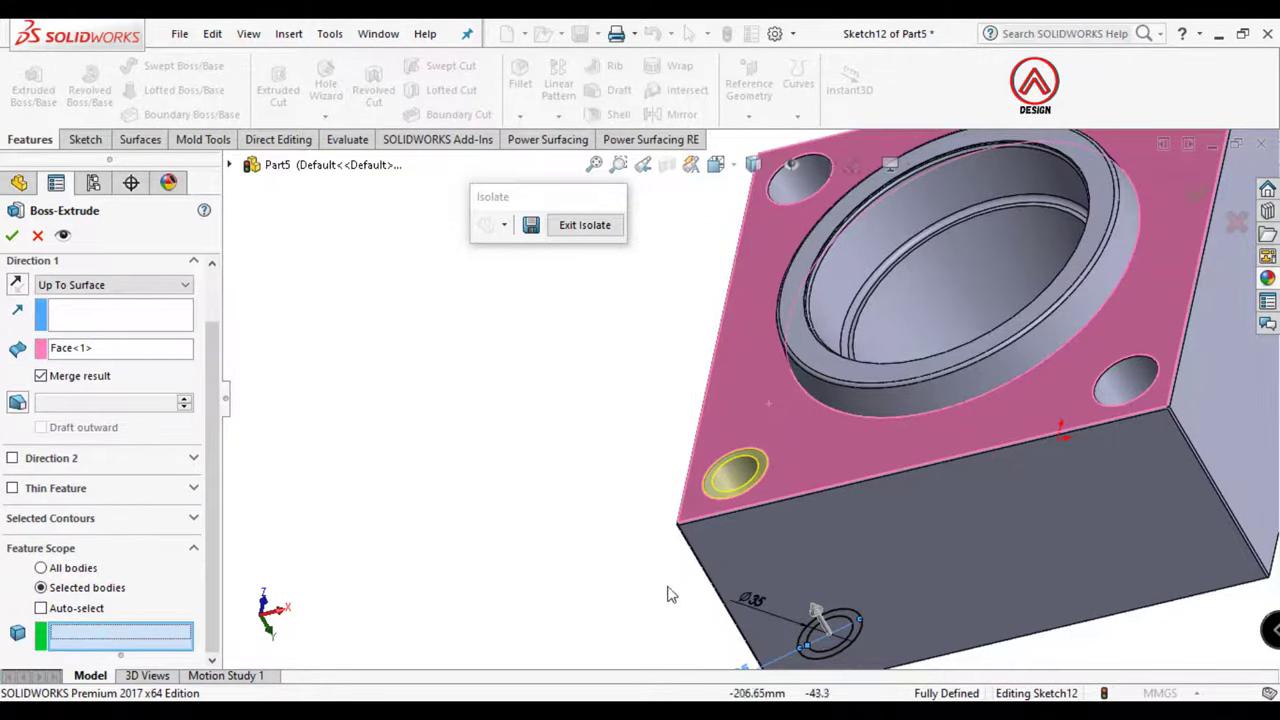
pyautogui.moveTo(670, 594); pyautogui.dragTo(640, 540, button='middle')
pyautogui.scroll(3, 640, 540)
pyautogui.click(621, 524)
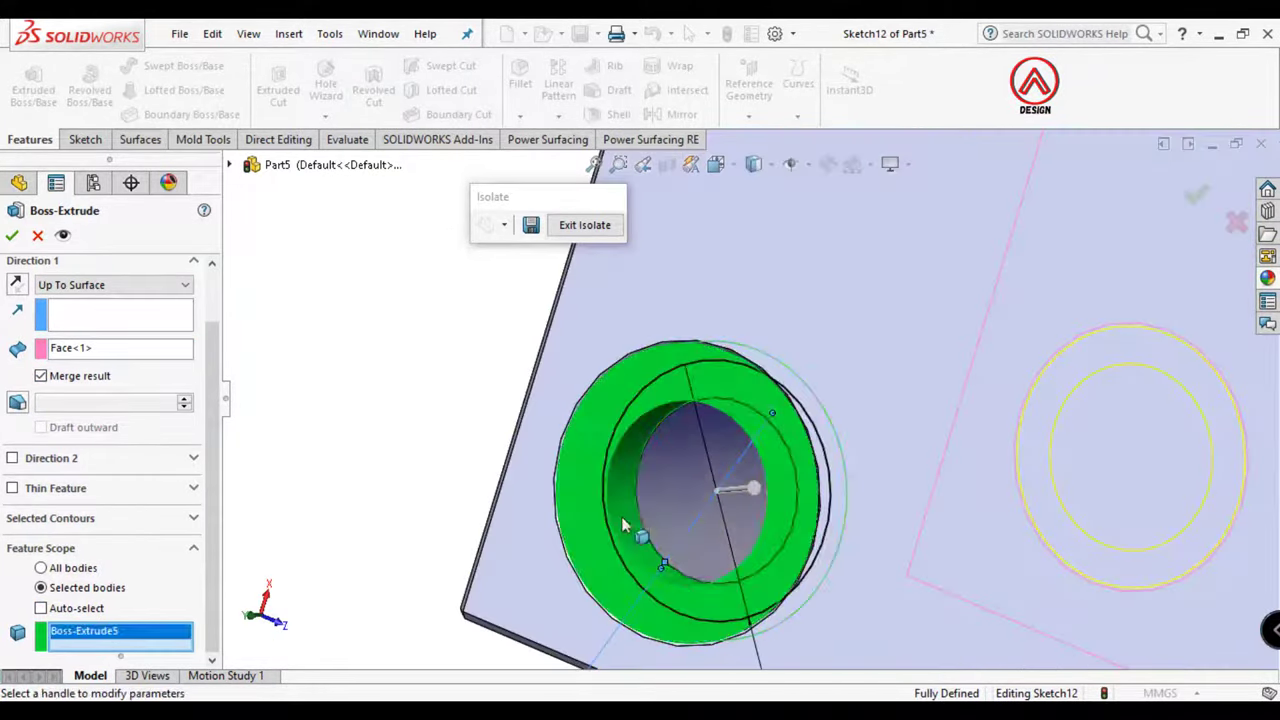
# Confirm the collar extrusion and zoom in on the corner hole
pyautogui.click(13, 238)
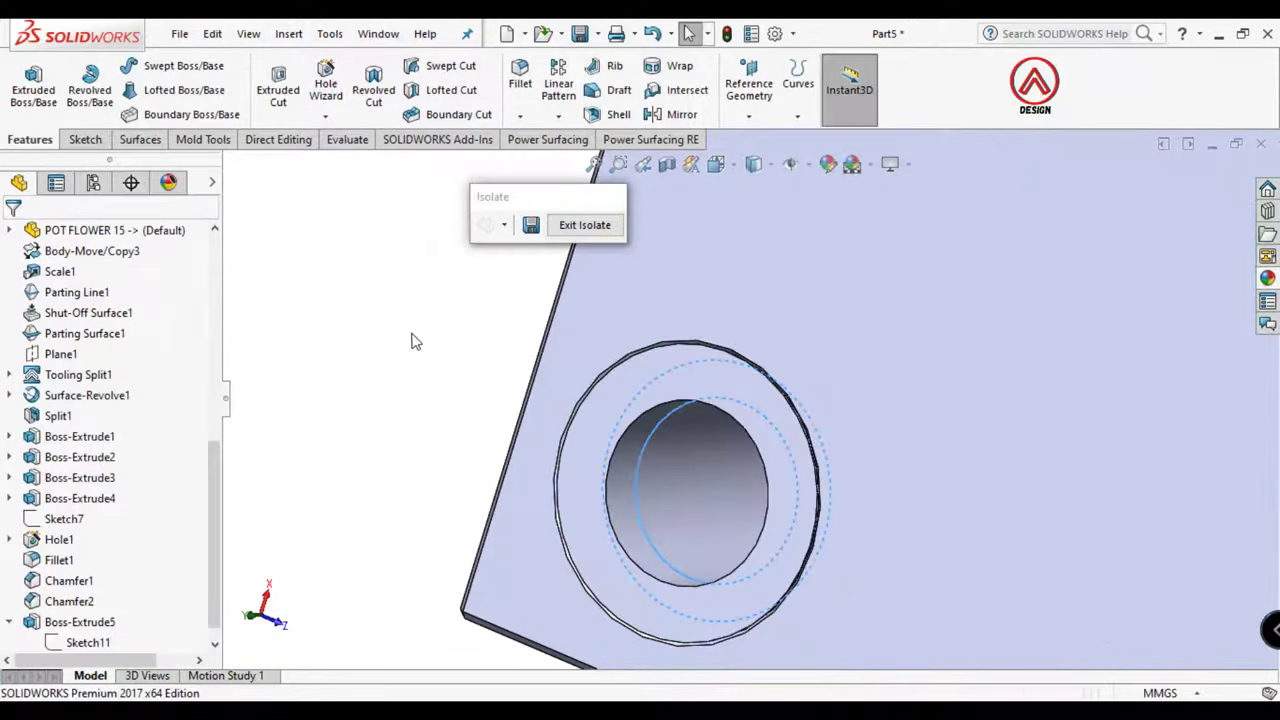
pyautogui.scroll(-1, 600, 394)
pyautogui.moveTo(600, 394)
pyautogui.mouseDown(button='middle')
pyautogui.moveTo(729, 443)
pyautogui.moveTo(797, 267)
pyautogui.moveTo(834, 449)
pyautogui.mouseUp(button='middle')
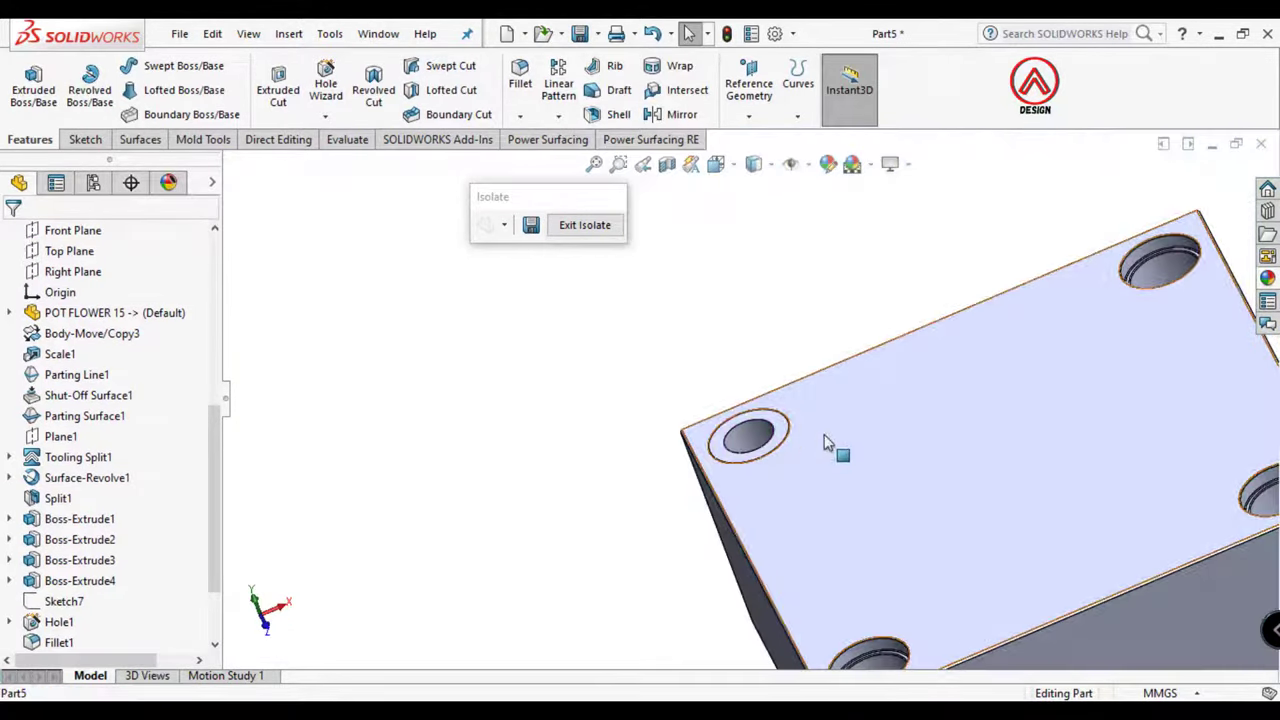
pyautogui.scroll(3, 749, 443)
pyautogui.scroll(2, 657, 434)
pyautogui.scroll(-1, 838, 421)
pyautogui.scroll(2, 838, 421)
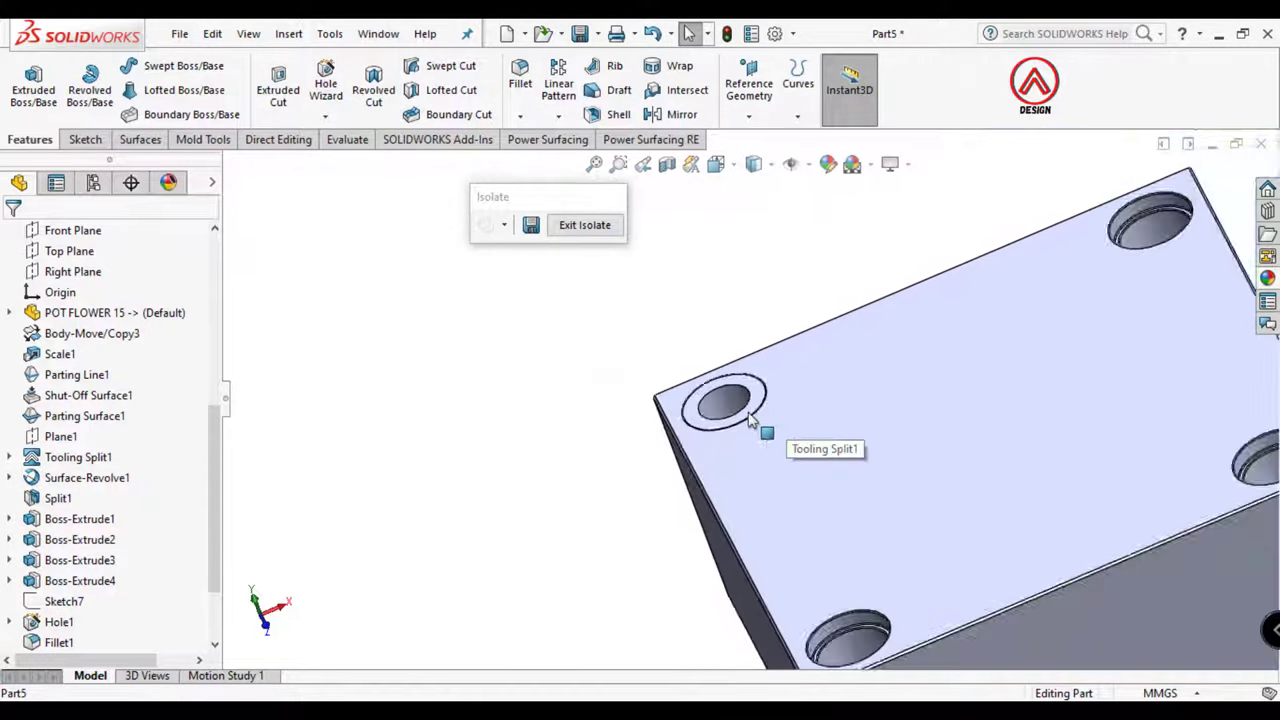
pyautogui.scroll(-2, 763, 434)
pyautogui.scroll(-1, 737, 389)
# Hide the plate body so only the stepped bushing stays visible
pyautogui.click(745, 375)
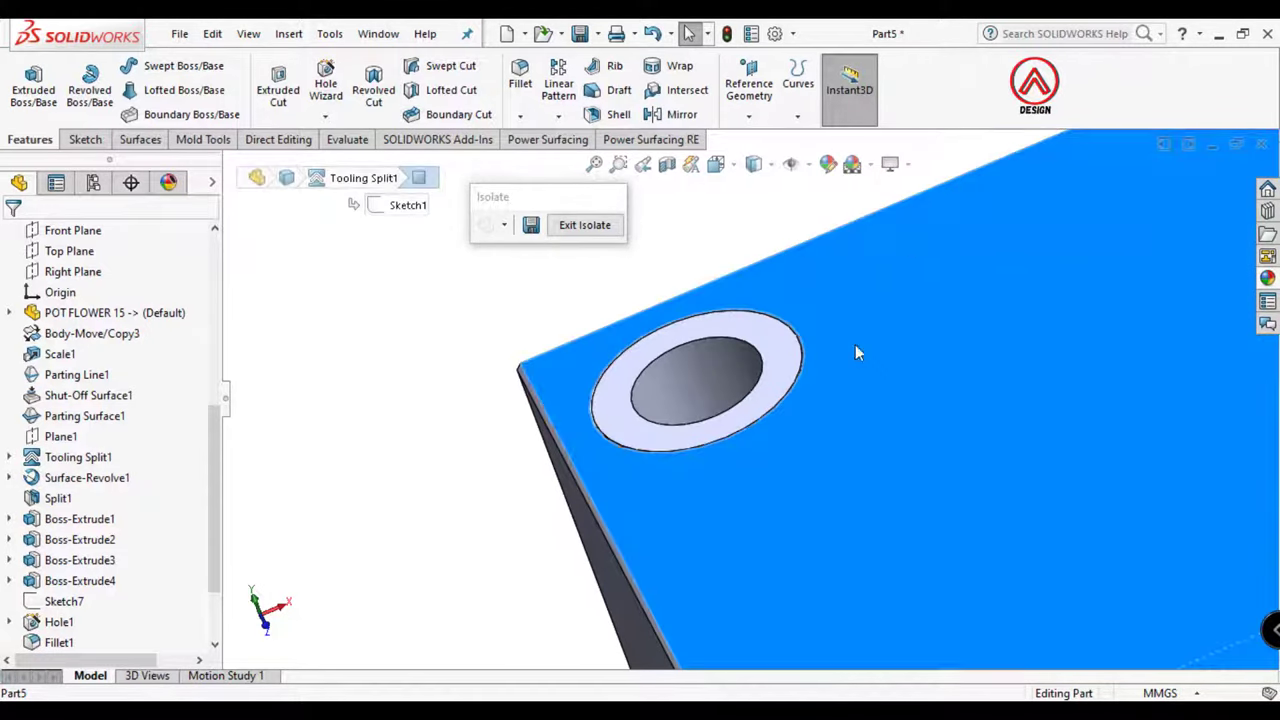
pyautogui.click(967, 292)
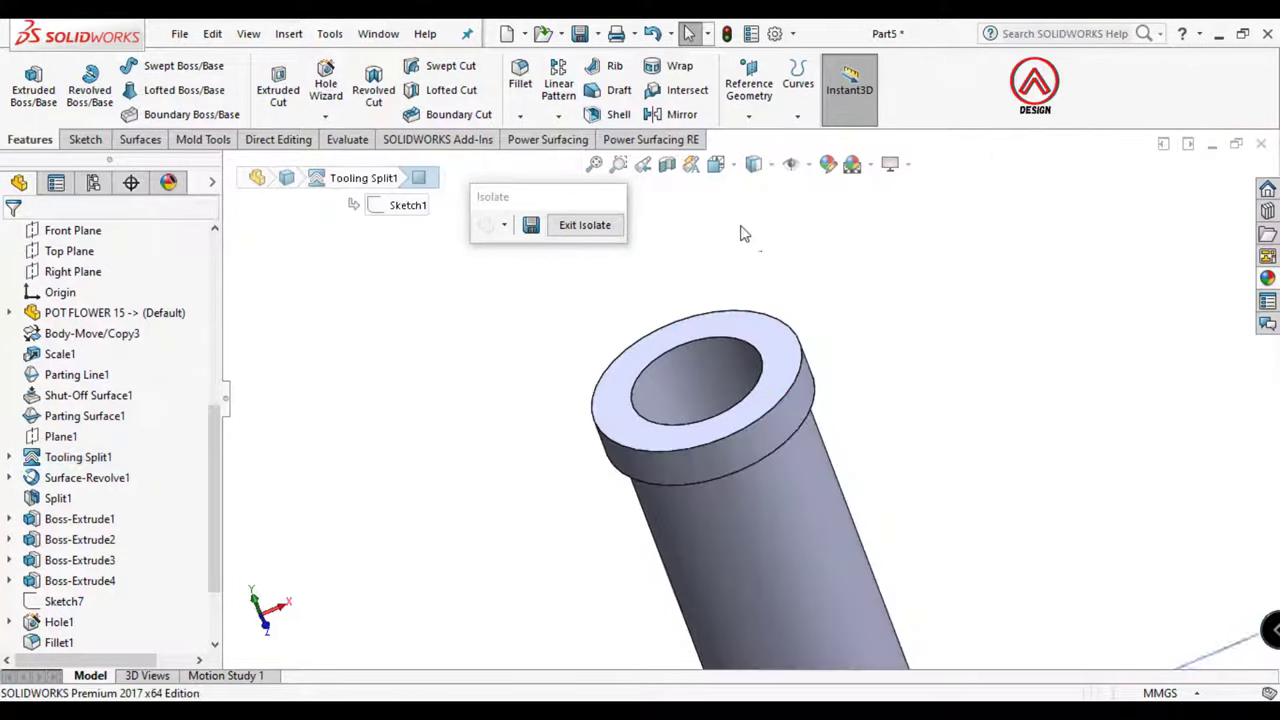
pyautogui.click(520, 115)
# Chamfer the collar's ring face at 0.5 mm × 45°
pyautogui.click(543, 159)
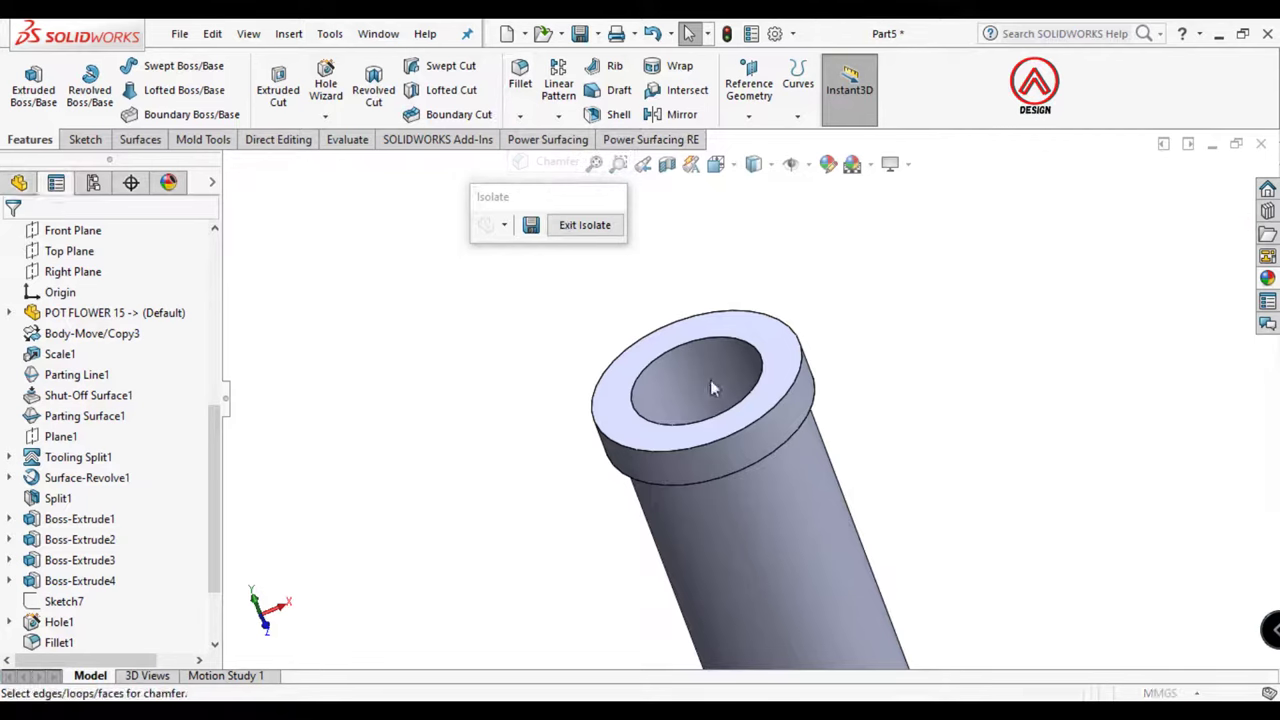
pyautogui.click(762, 430)
pyautogui.moveTo(782, 472)
pyautogui.mouseDown(button='middle')
pyautogui.moveTo(808, 563)
pyautogui.moveTo(720, 362)
pyautogui.moveTo(794, 471)
pyautogui.mouseUp(button='middle')
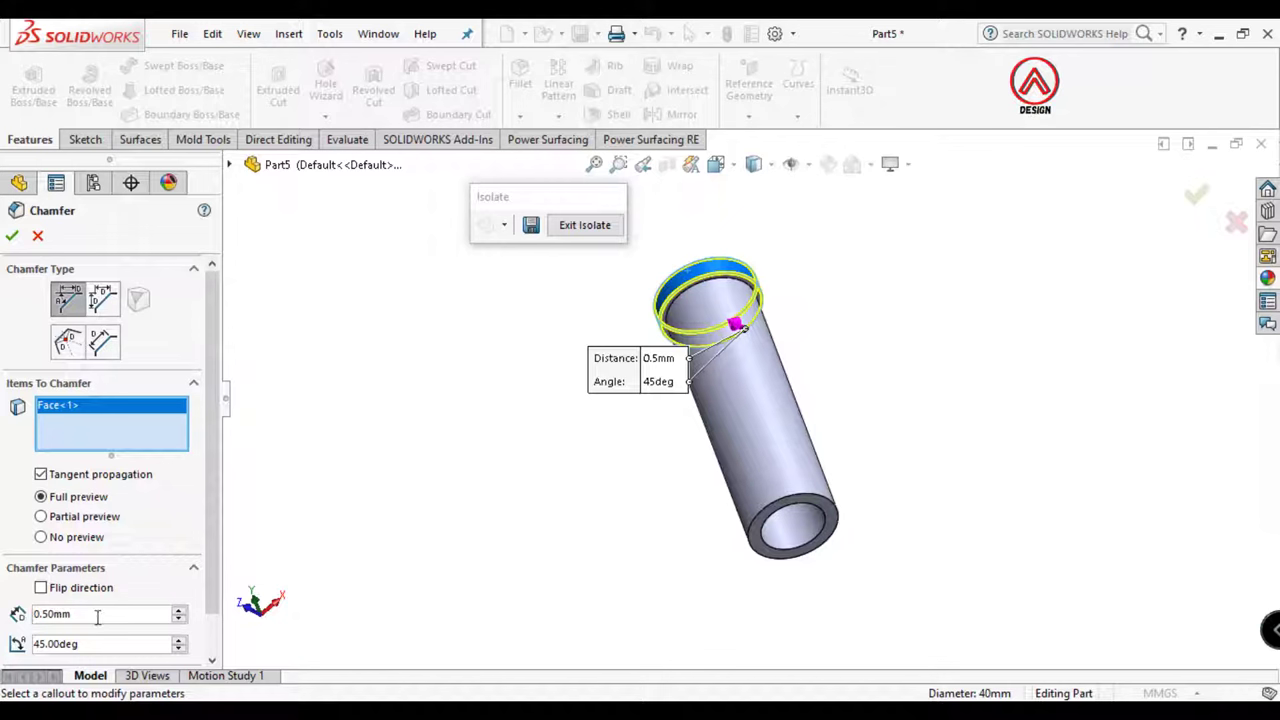
# Chamfer the tube's bottom end face and edge at 1 mm × 45°
pyautogui.write('1')
pyautogui.press('Return')
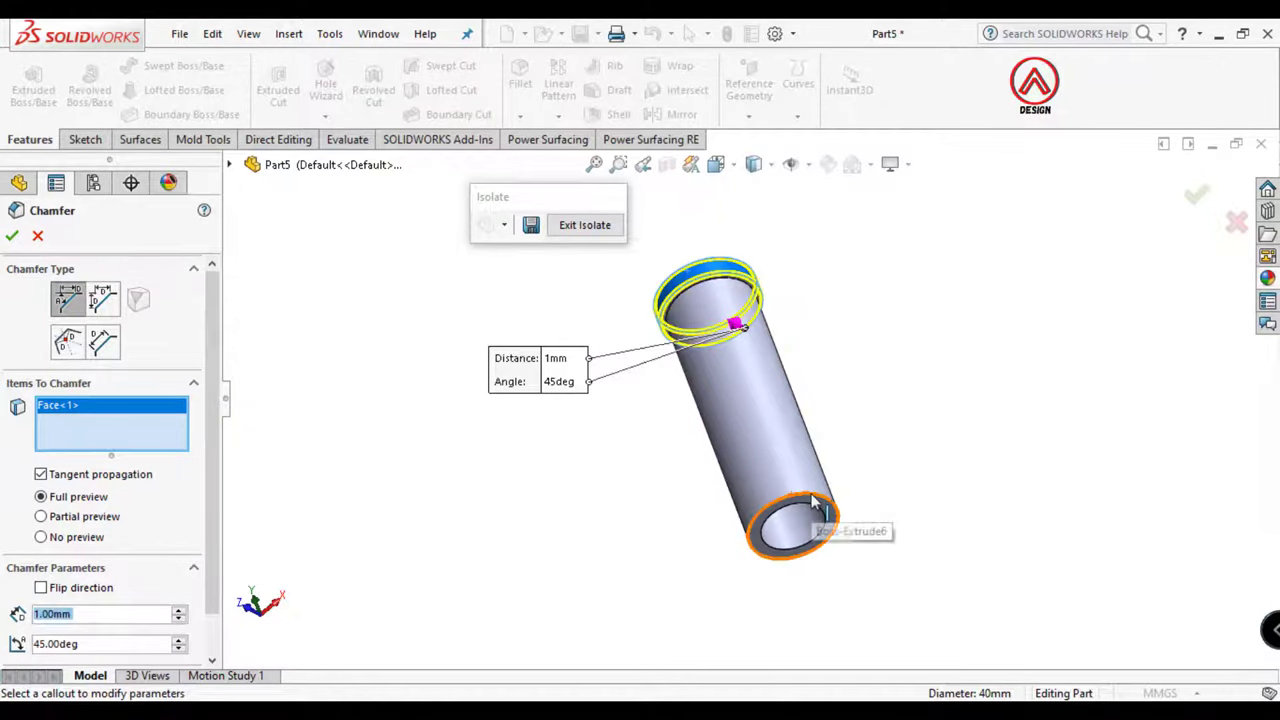
pyautogui.click(802, 522)
pyautogui.click(818, 503)
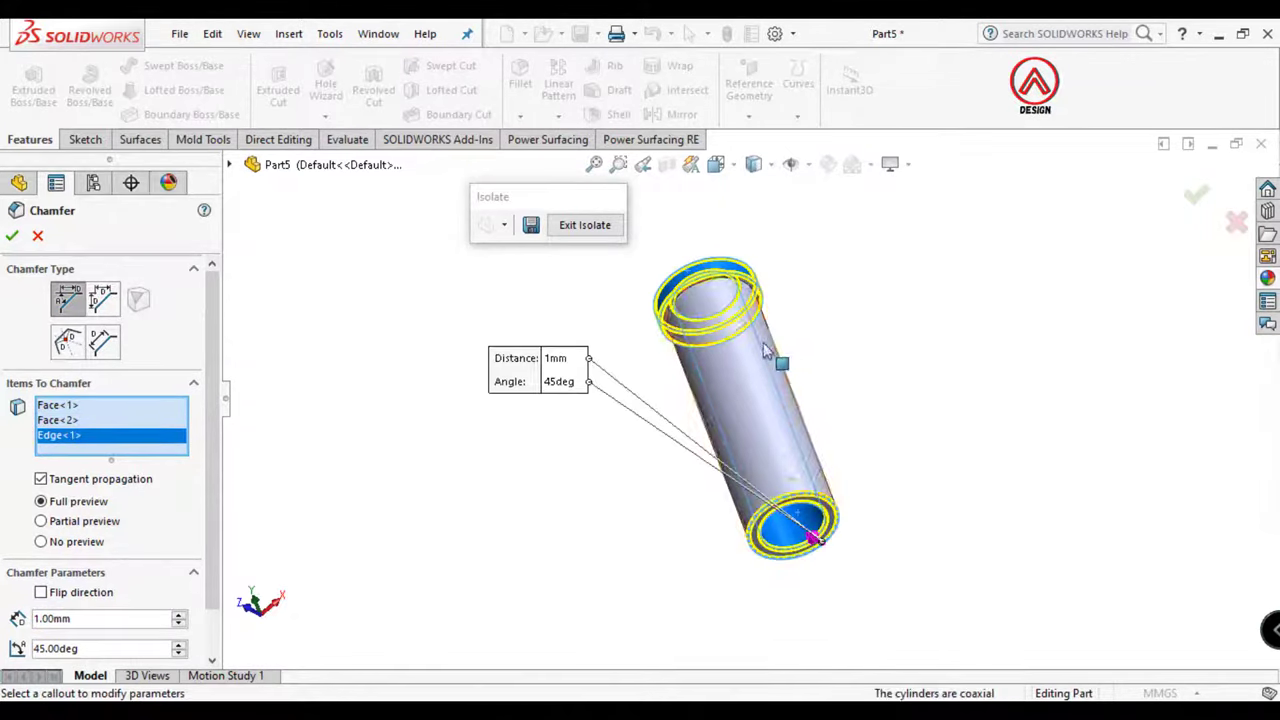
pyautogui.moveTo(600, 430); pyautogui.dragTo(560, 410, button='middle')
pyautogui.click(12, 236)
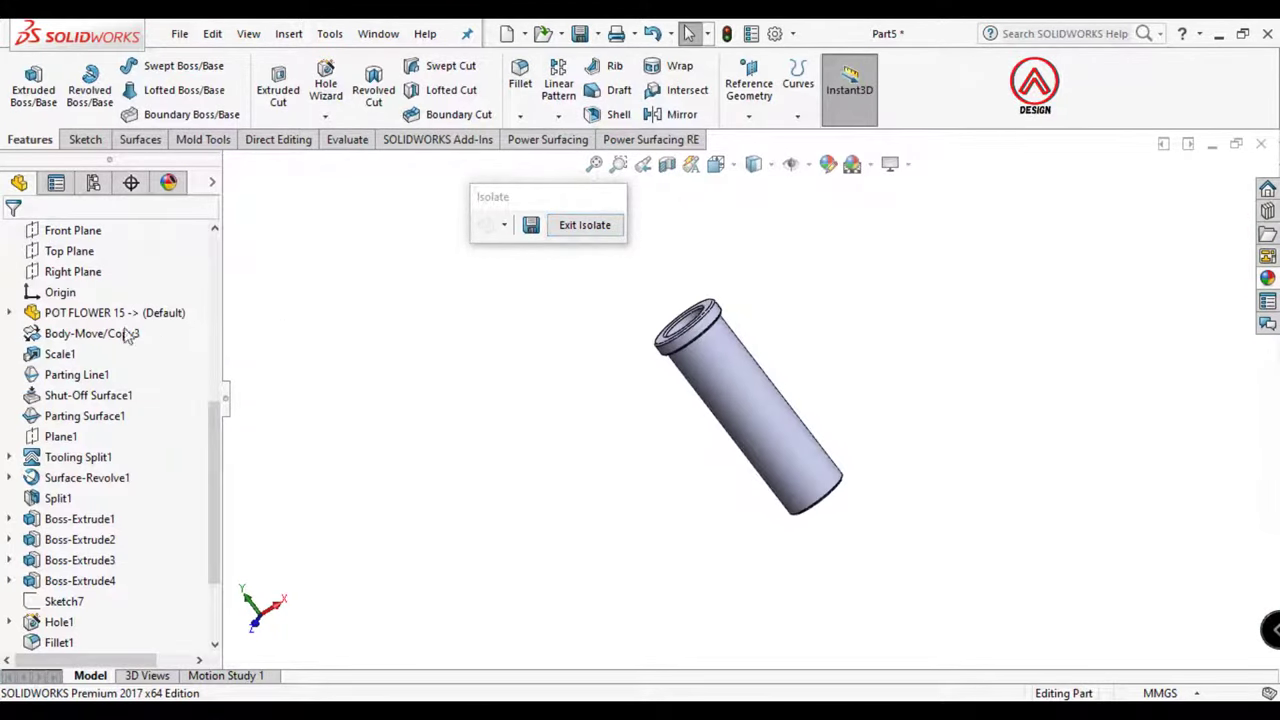
# Show the hidden Chamfer2 plate body and orbit to view its underside
pyautogui.scroll(3, 88, 350)
pyautogui.click(91, 292)
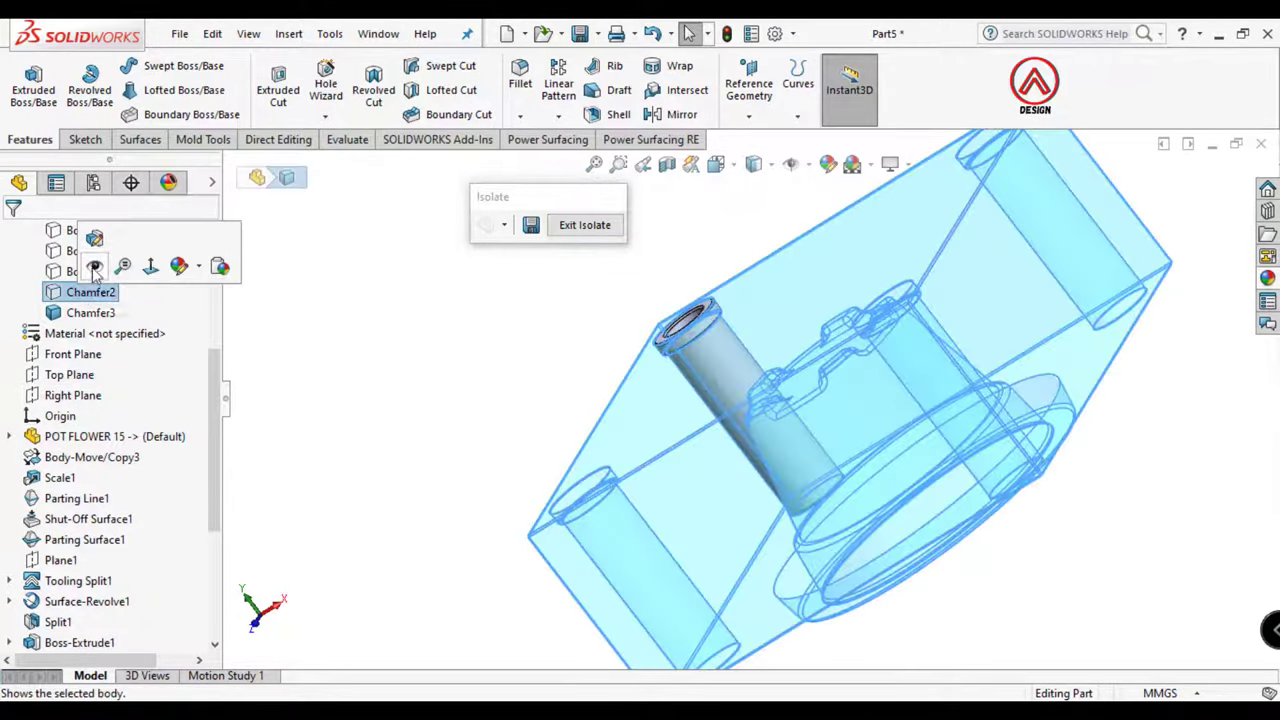
pyautogui.click(94, 267)
pyautogui.moveTo(783, 352)
pyautogui.mouseDown(button='middle')
pyautogui.moveTo(825, 241)
pyautogui.moveTo(817, 366)
pyautogui.mouseUp(button='middle')
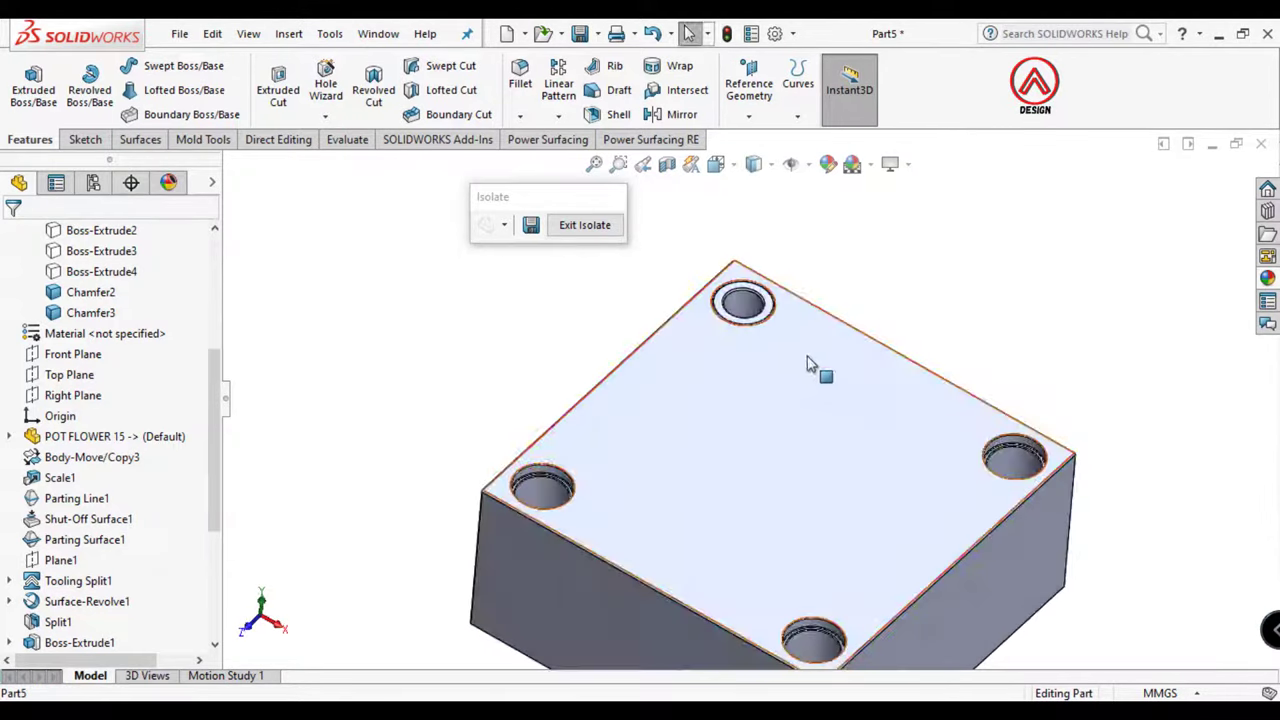
# Start a Linear Pattern from the pattern-type dropdown on the Features tab
pyautogui.click(288, 34)
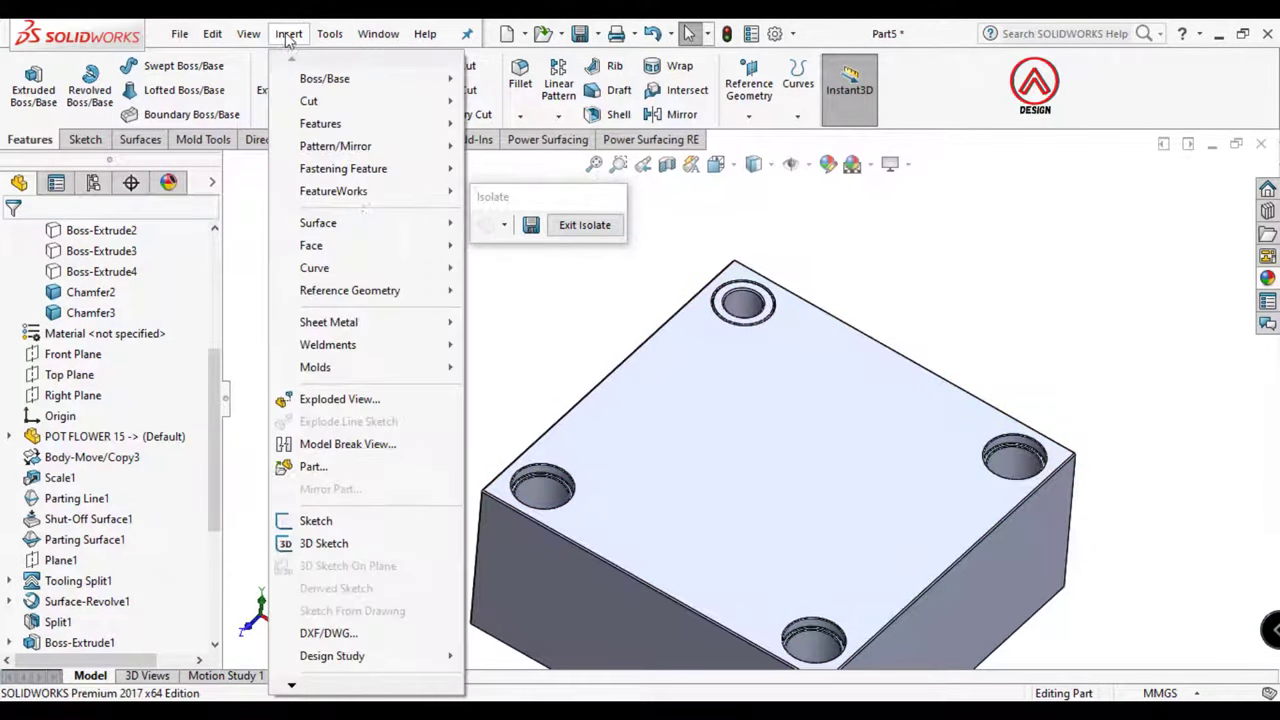
pyautogui.click(565, 306)
pyautogui.click(558, 116)
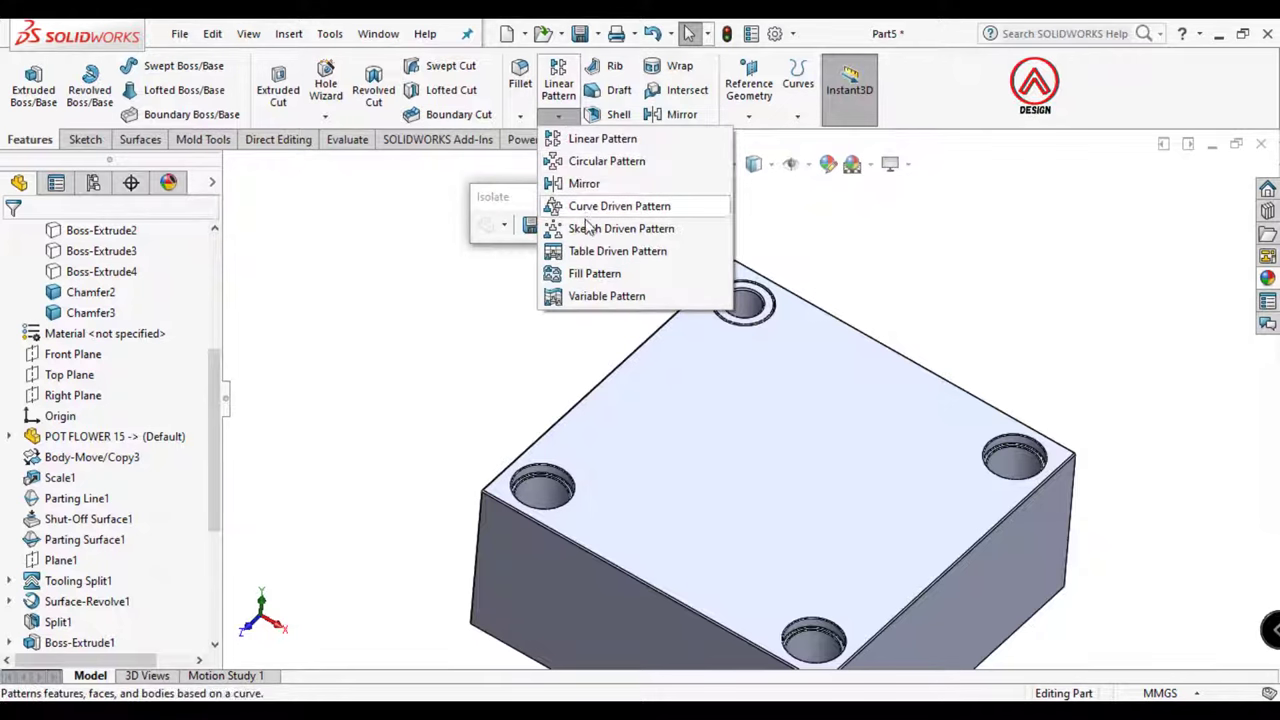
pyautogui.click(580, 362)
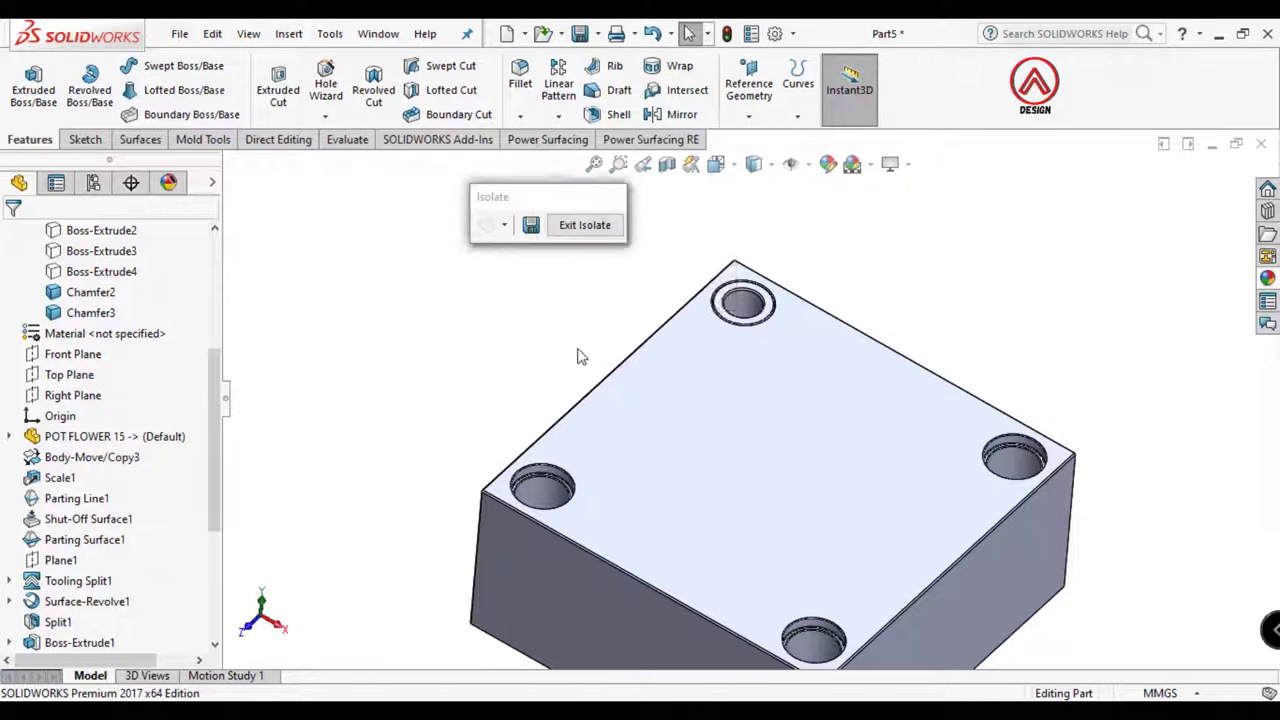
pyautogui.moveTo(578, 357)
pyautogui.mouseDown(button='middle')
pyautogui.moveTo(894, 363)
pyautogui.moveTo(776, 390)
pyautogui.mouseUp(button='middle')
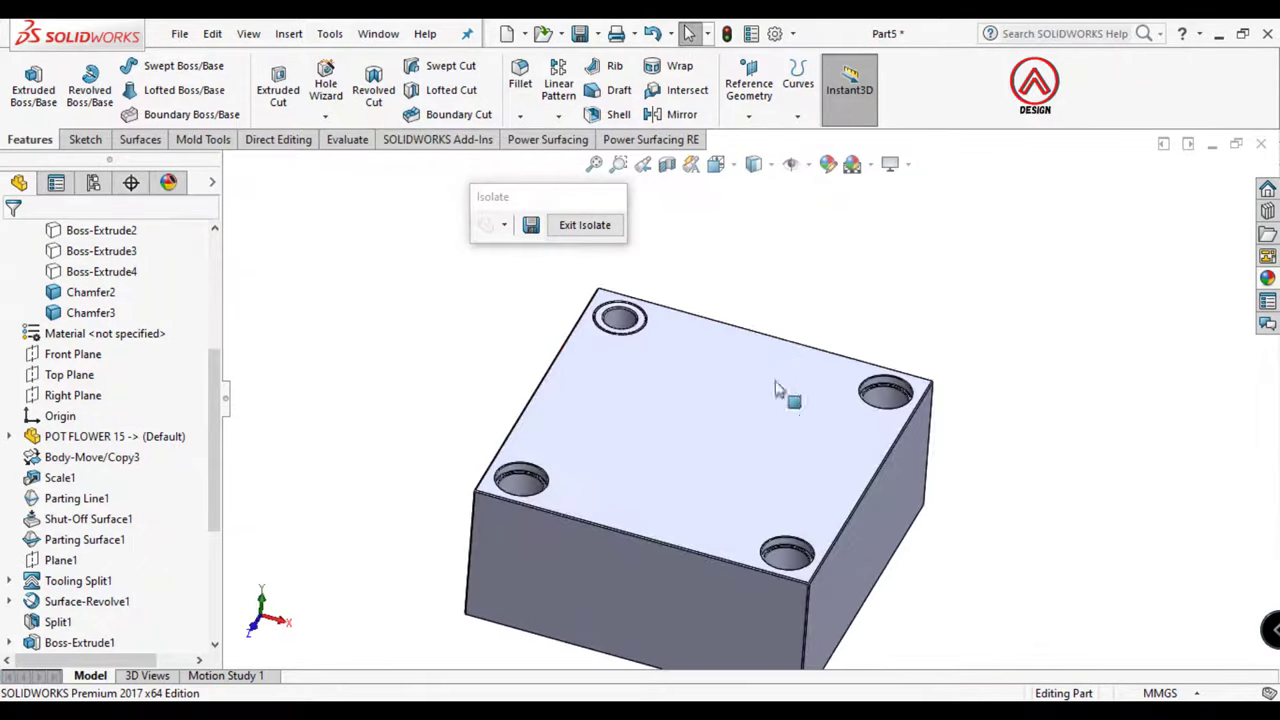
pyautogui.click(558, 116)
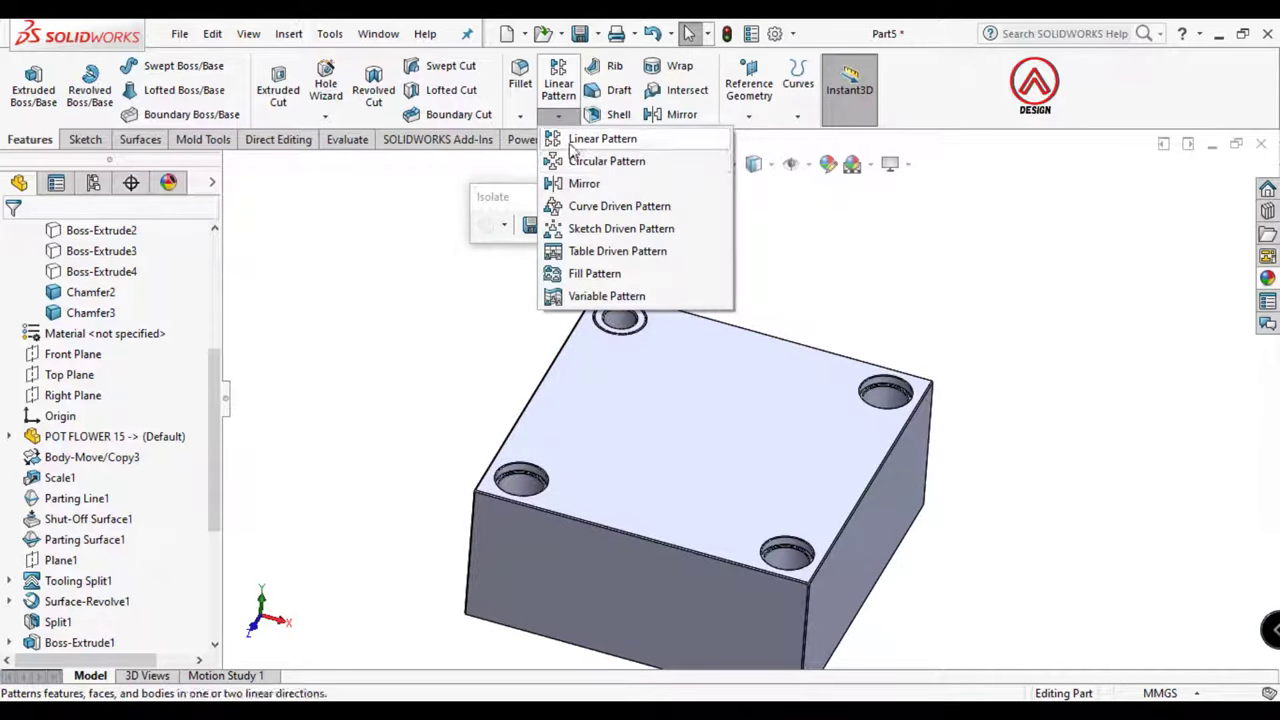
pyautogui.click(580, 139)
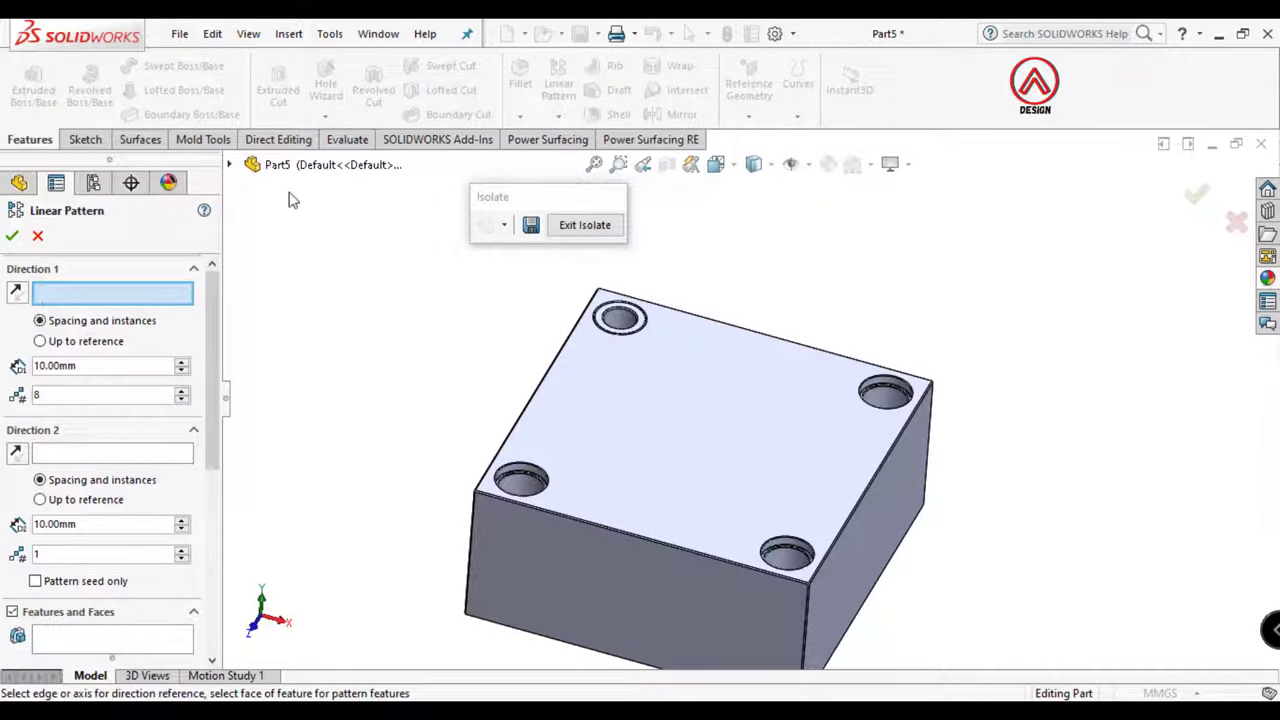
# Set pattern Direction 1 along the top back edge with 214 mm spacing
pyautogui.click(762, 341)
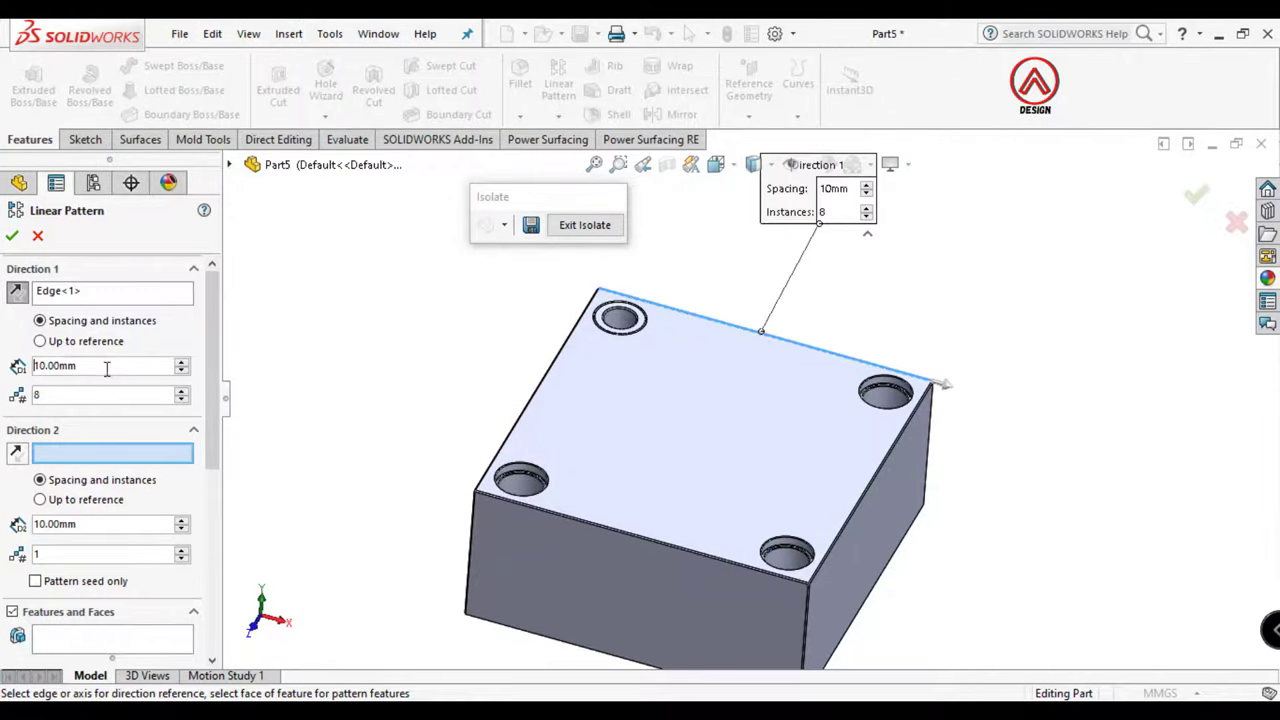
pyautogui.doubleClick(92, 365)
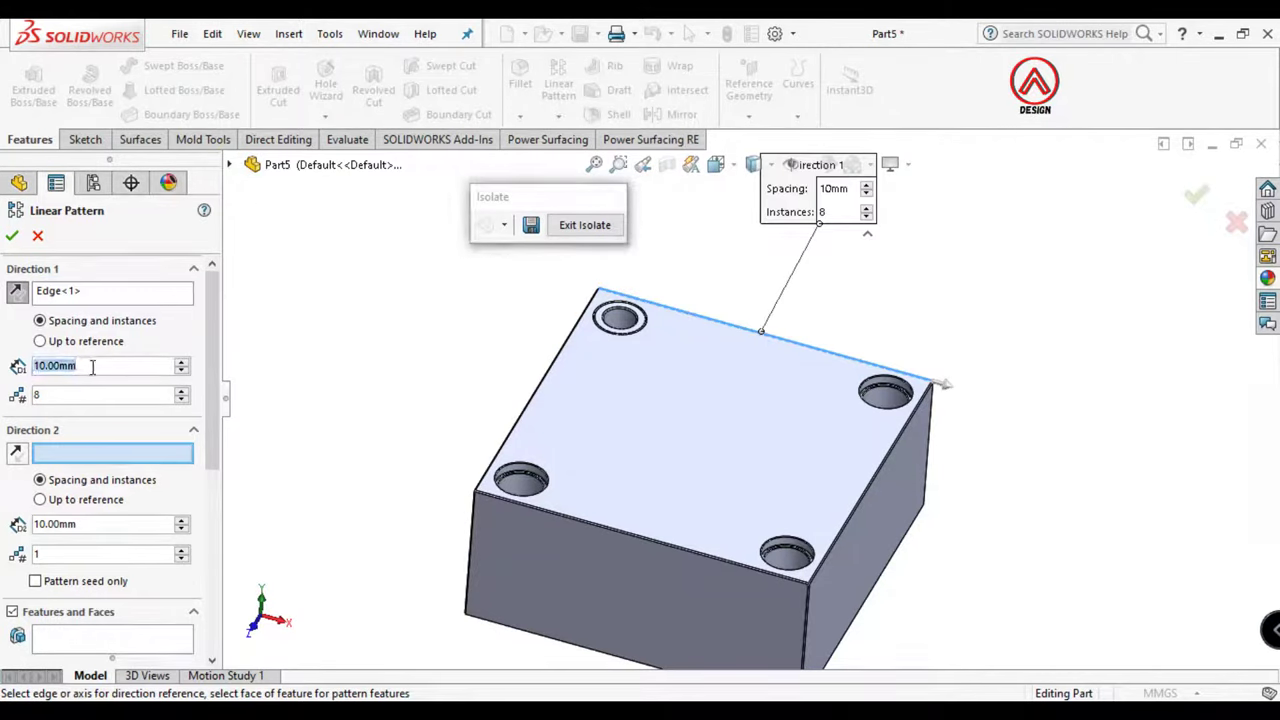
pyautogui.write('2')
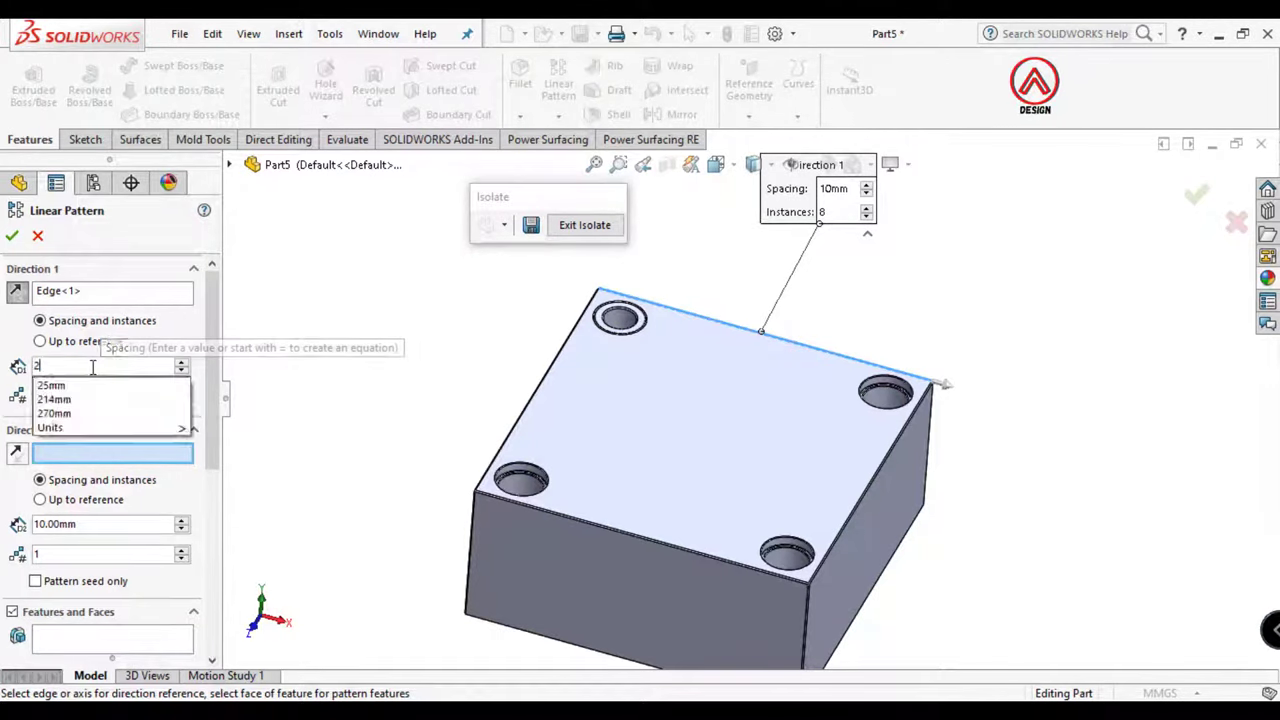
pyautogui.write('14mm')
pyautogui.press('Return')
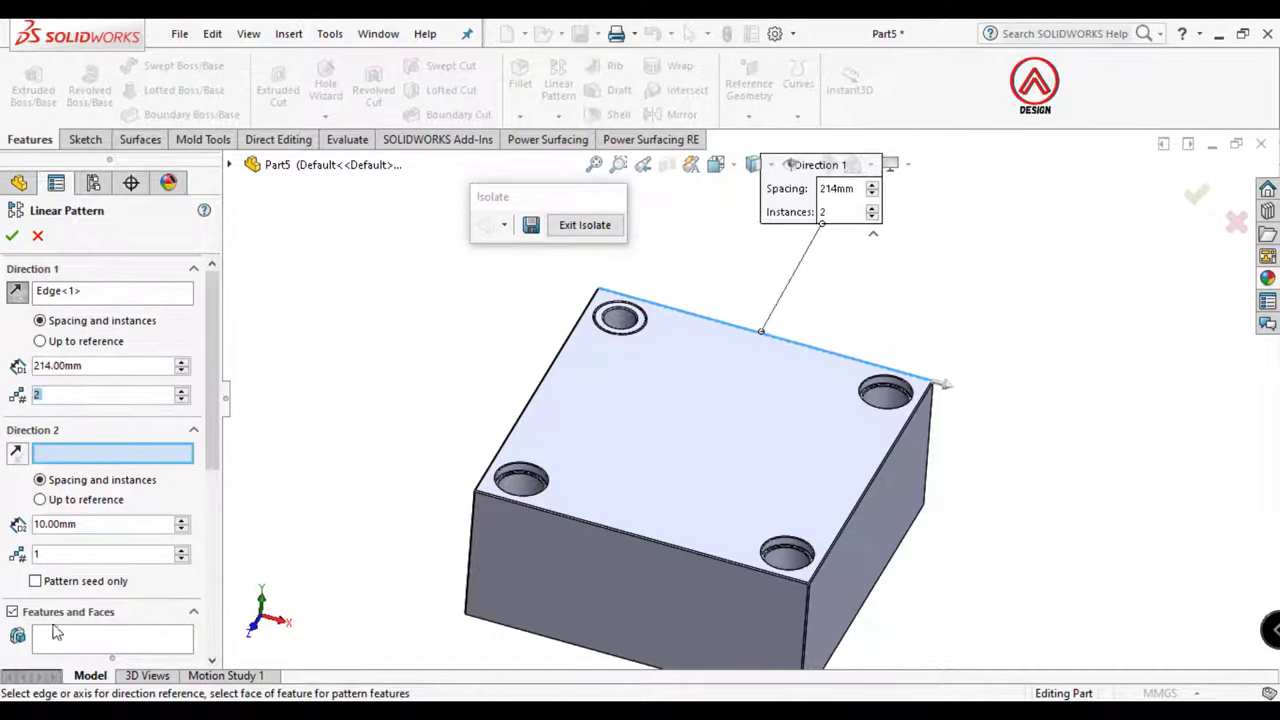
# Pattern bodies instead of features and select the tube body Chamfer3
pyautogui.click(12, 611)
pyautogui.scroll(-2, 25, 614)
pyautogui.click(44, 535)
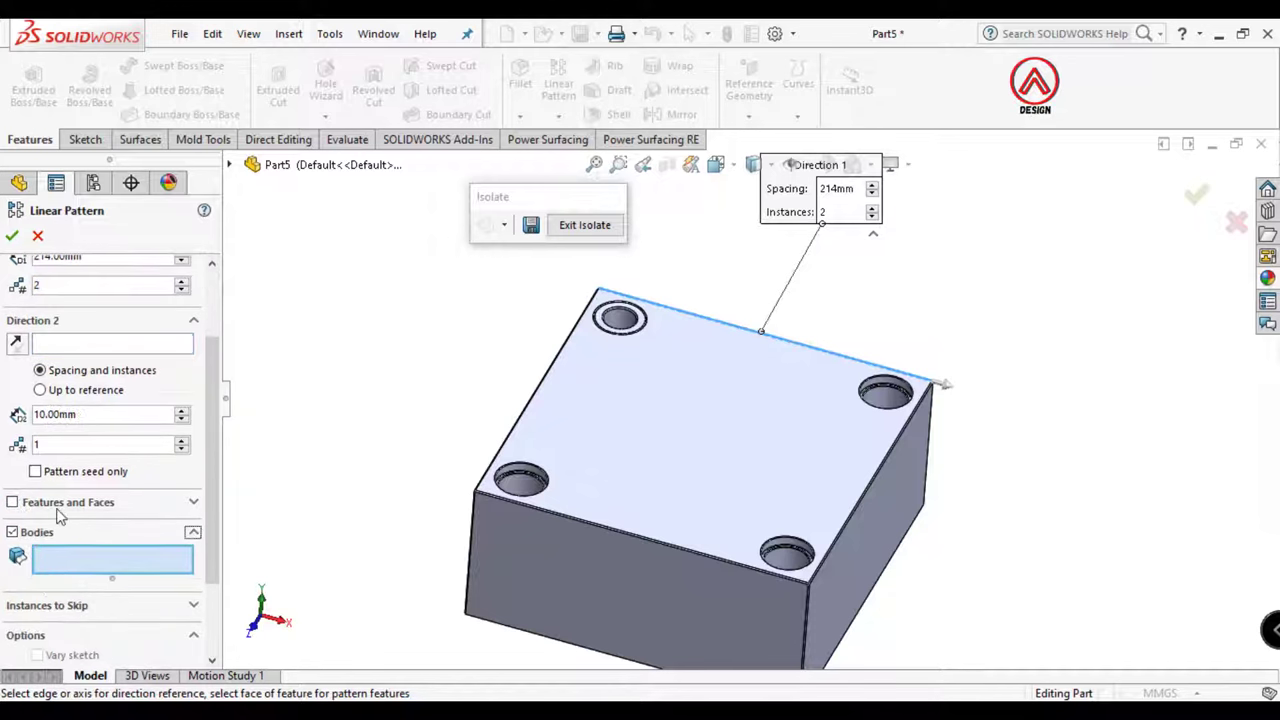
pyautogui.scroll(-2, 643, 337)
pyautogui.click(680, 394)
pyautogui.scroll(2, 510, 488)
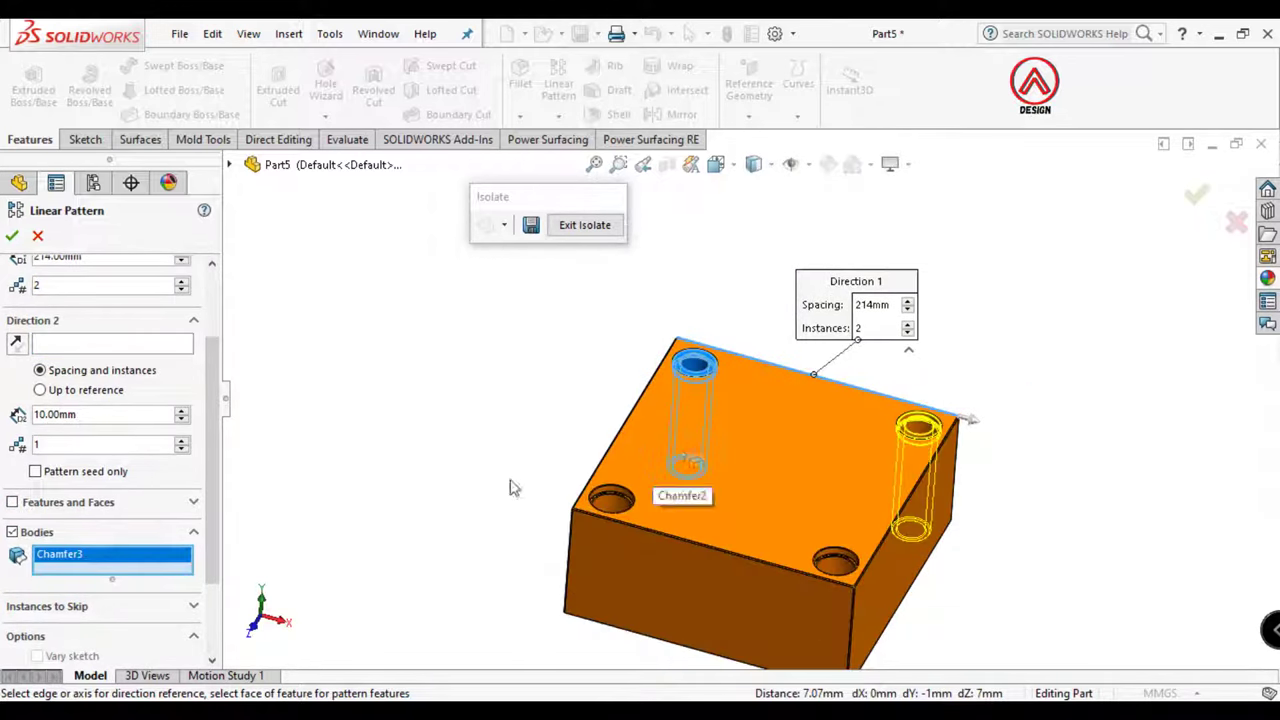
pyautogui.scroll(2, 214, 395)
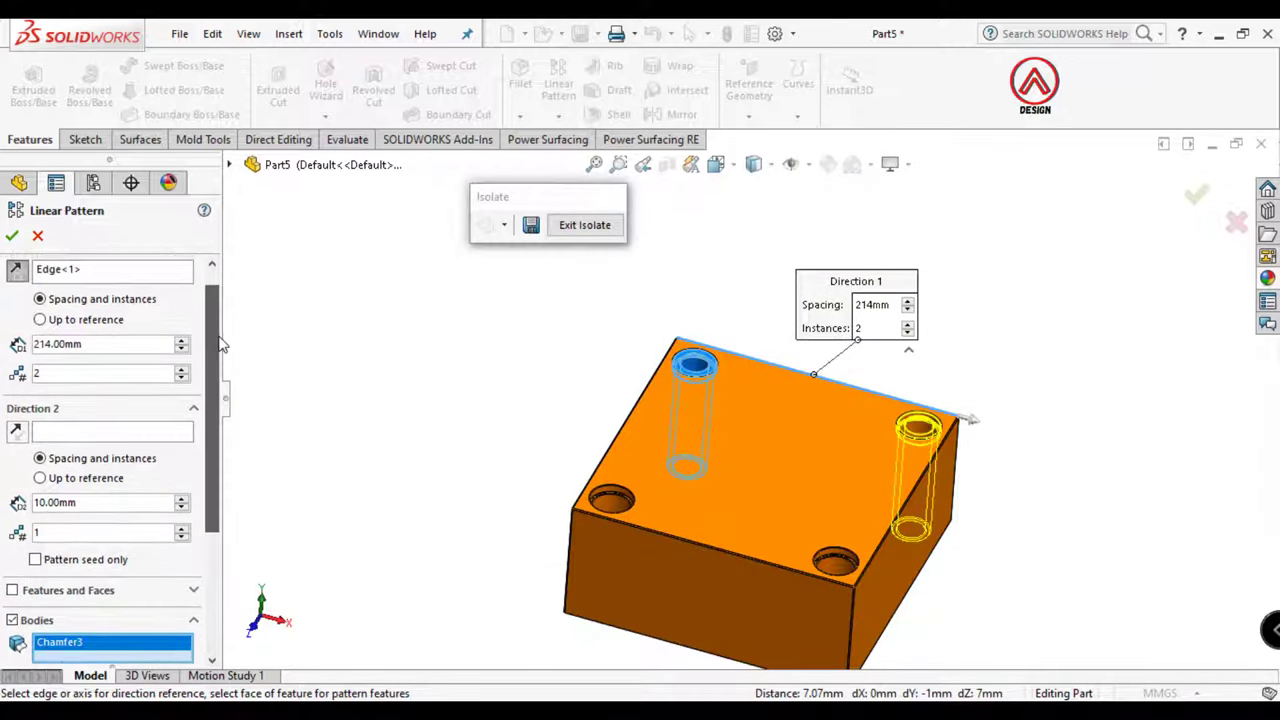
# Set Direction 2 along the left top edge at 214 mm with 2 instances, and accept
pyautogui.click(56, 436)
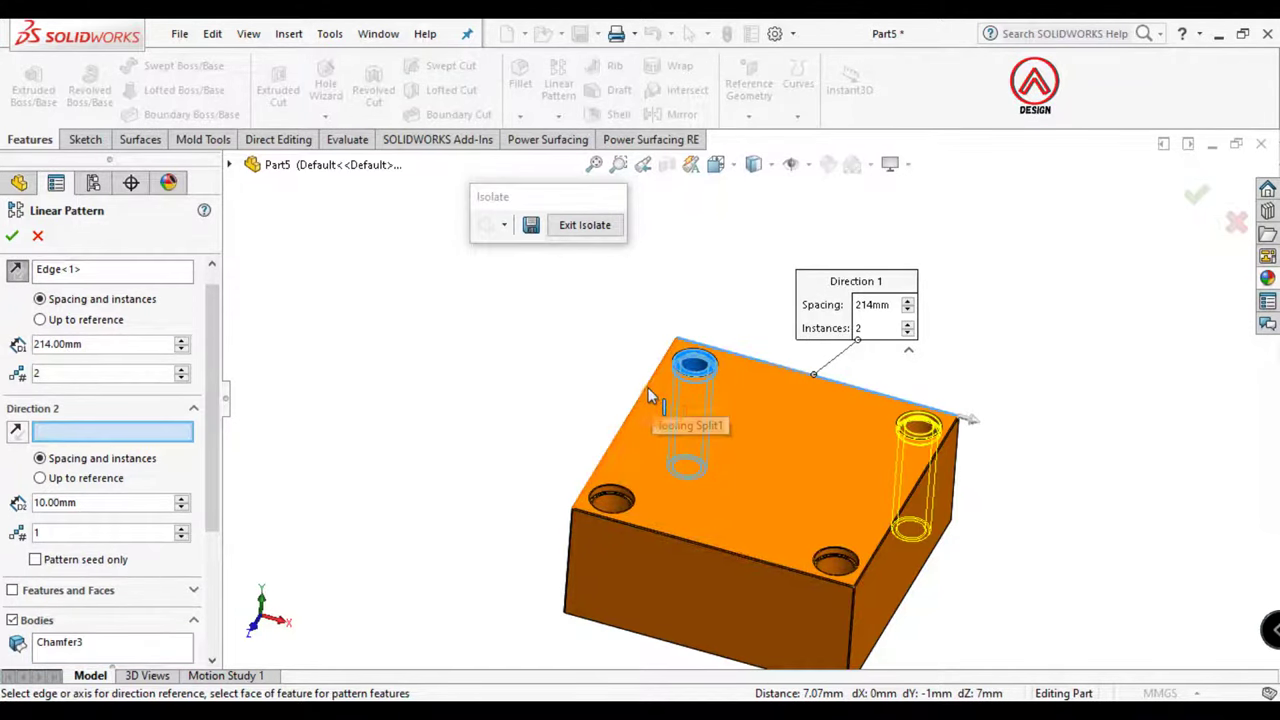
pyautogui.click(644, 392)
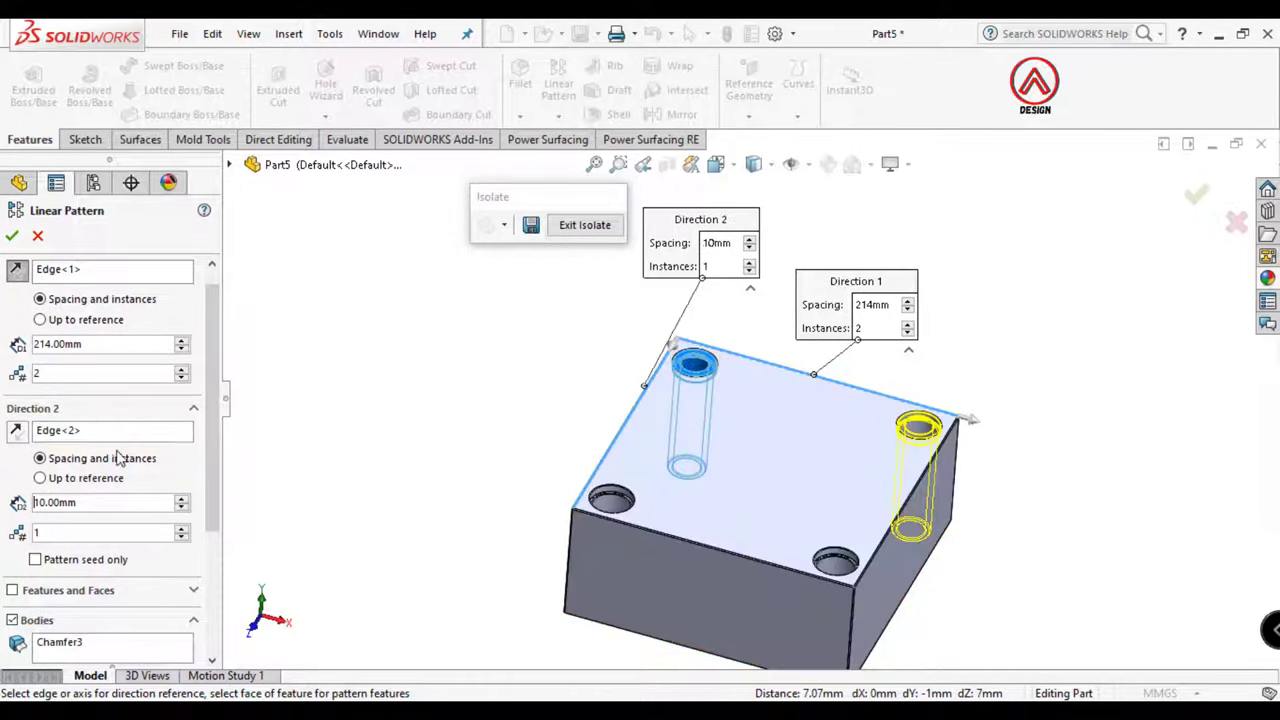
pyautogui.doubleClick(95, 500)
pyautogui.write('214')
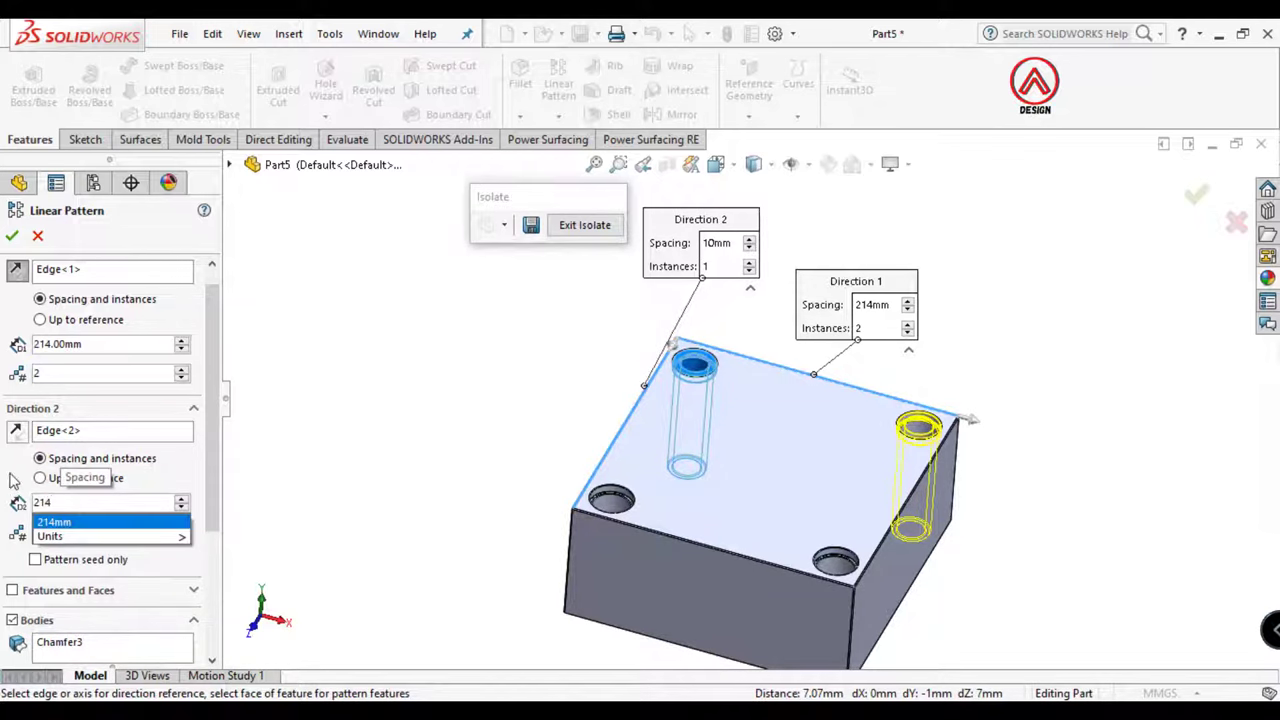
pyautogui.click(54, 531)
pyautogui.click(181, 530)
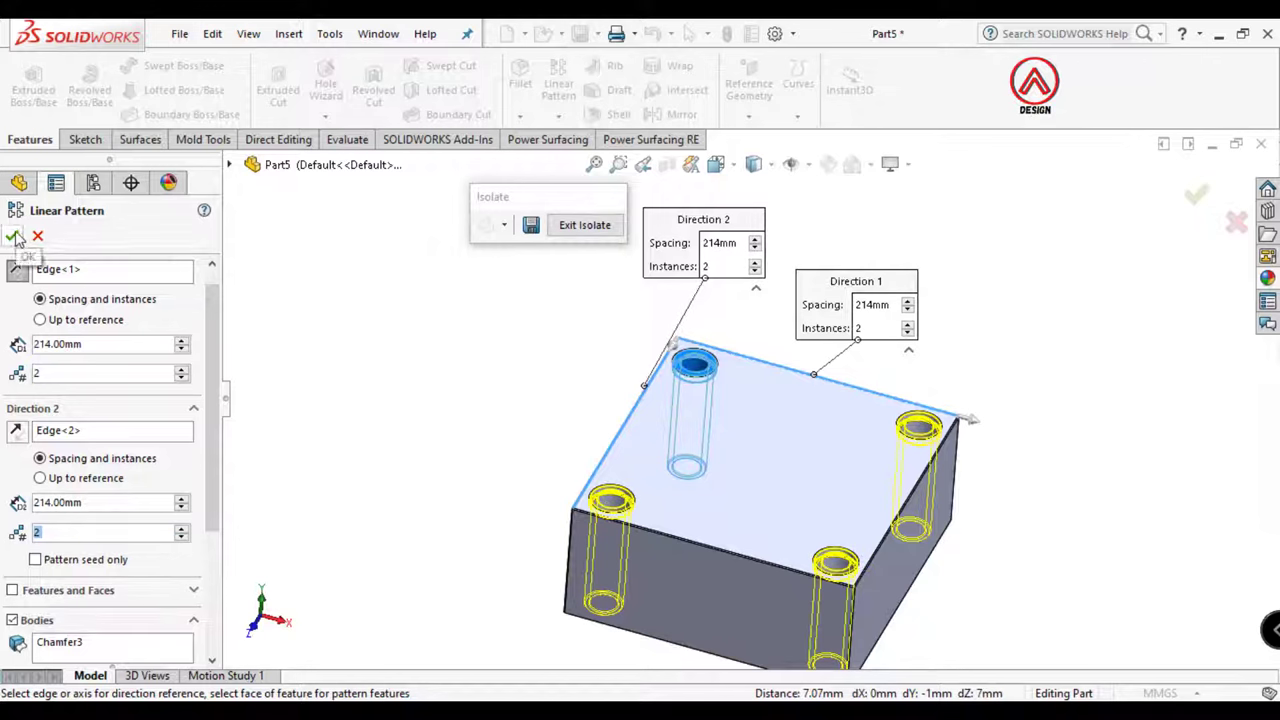
pyautogui.scroll(-5, 210, 541)
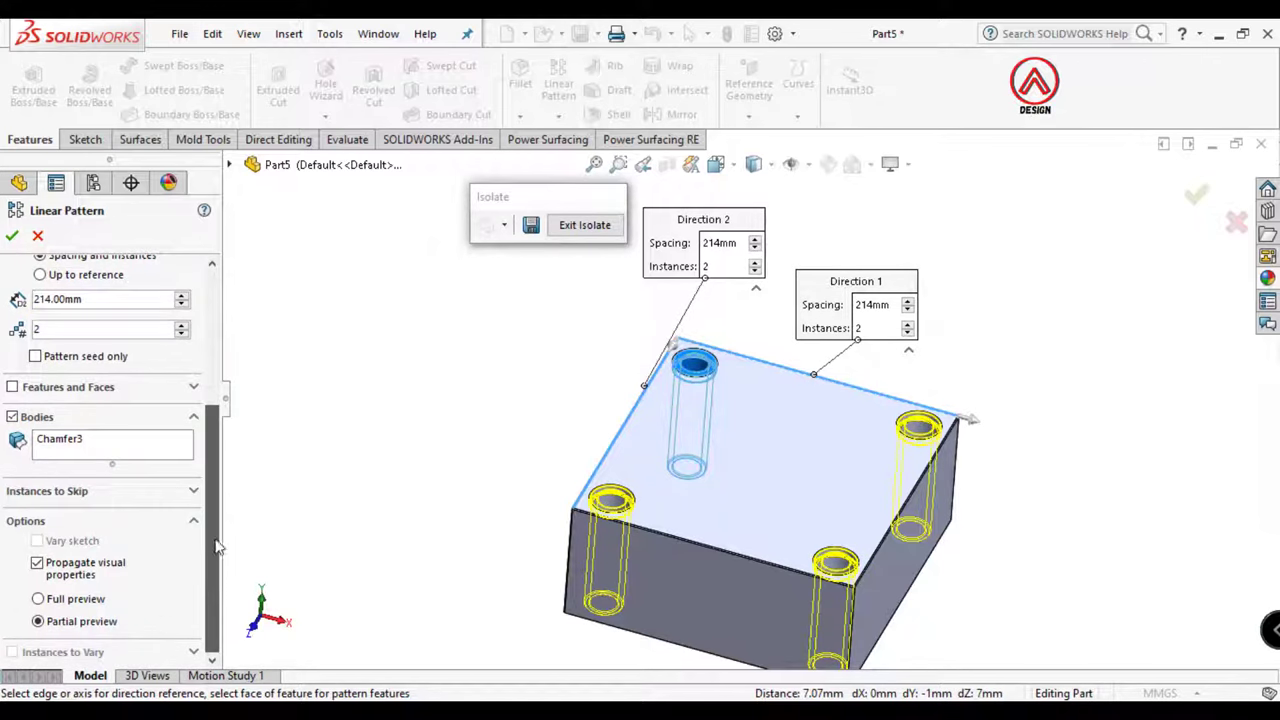
pyautogui.scroll(5, 22, 308)
pyautogui.click(12, 235)
# Orbit the model, then switch the view orientation to Front
pyautogui.scroll(3, 891, 491)
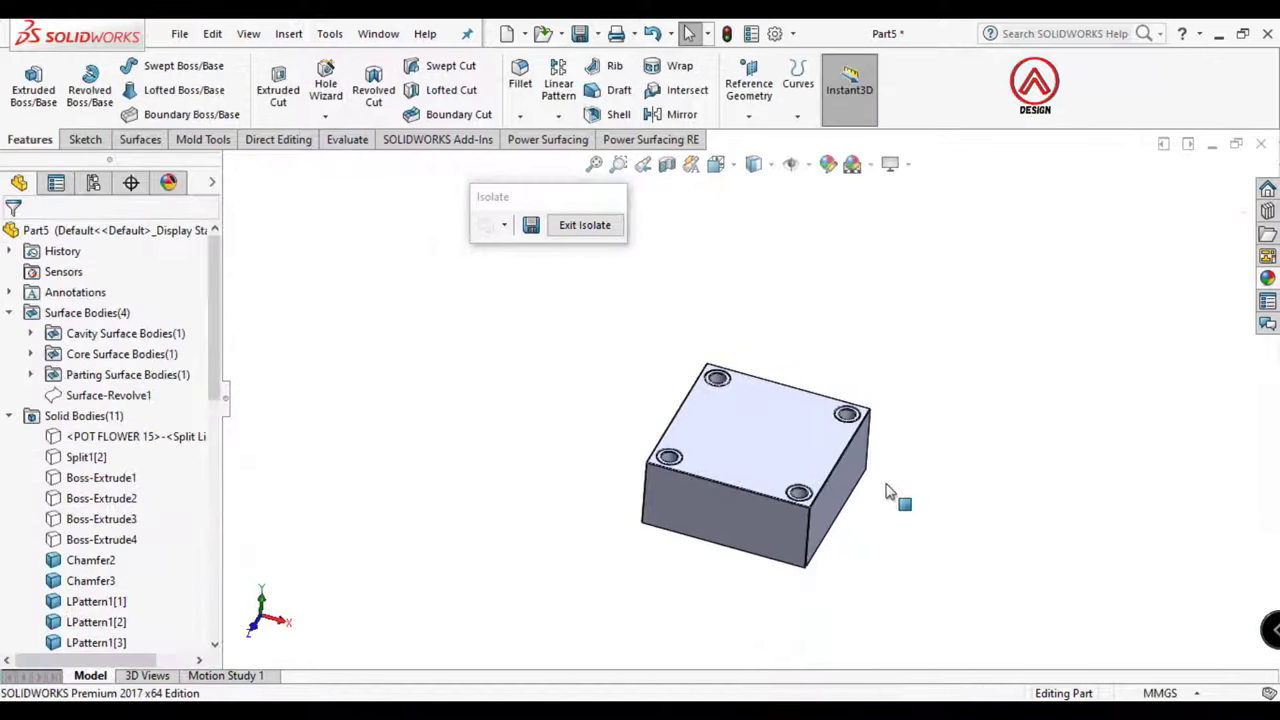
pyautogui.moveTo(891, 491)
pyautogui.mouseDown(button='middle')
pyautogui.moveTo(781, 289)
pyautogui.moveTo(811, 380)
pyautogui.moveTo(634, 271)
pyautogui.moveTo(480, 514)
pyautogui.moveTo(793, 241)
pyautogui.mouseUp(button='middle')
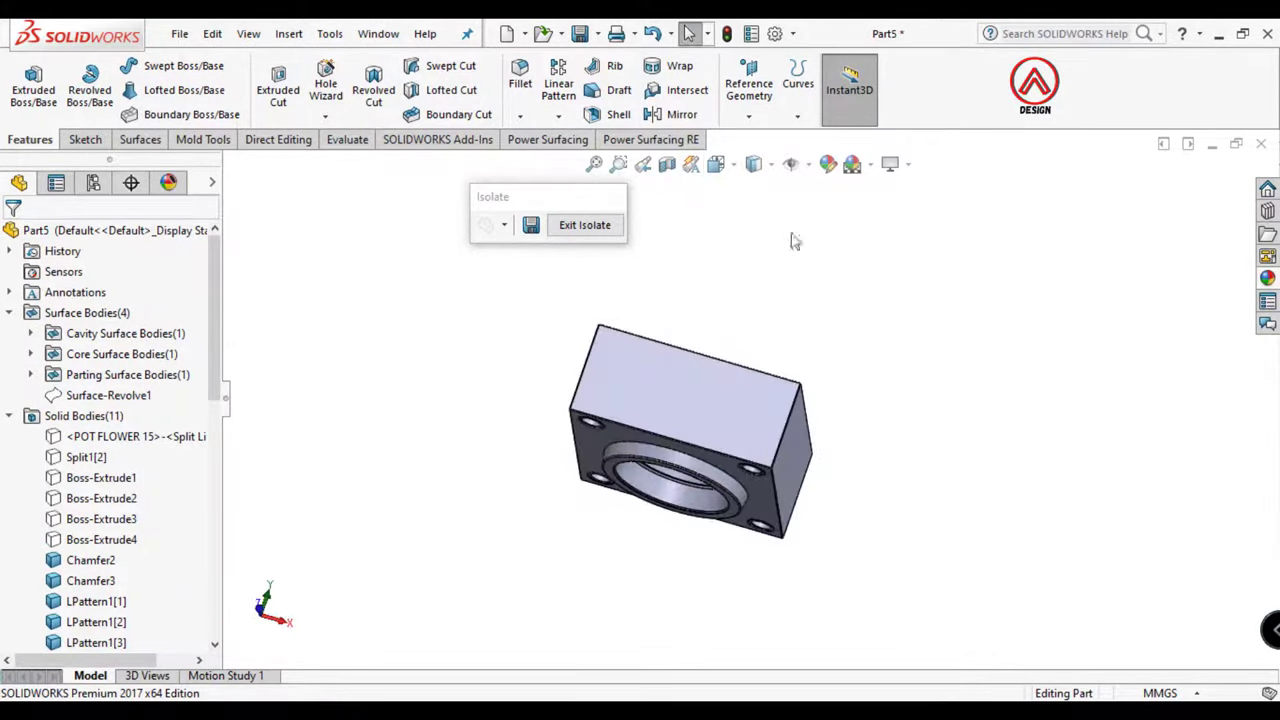
pyautogui.click(716, 164)
pyautogui.click(718, 258)
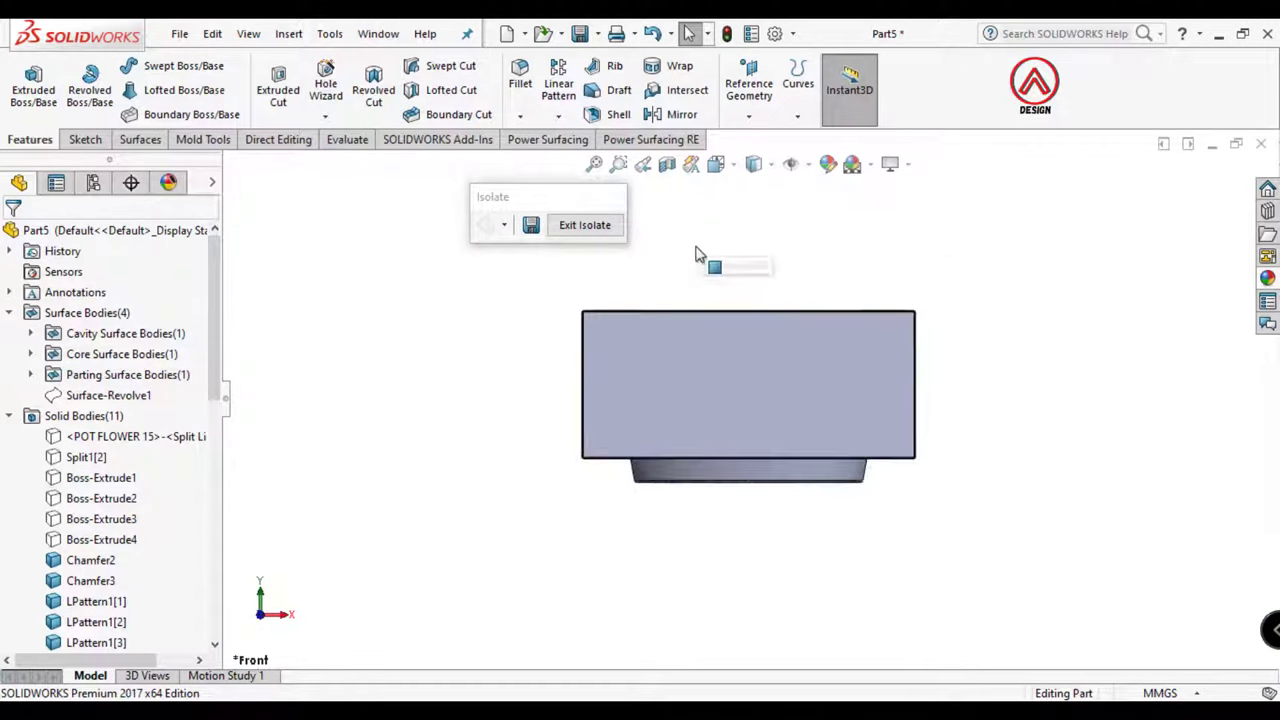
# Apply a section view of the part and confirm it with OK
pyautogui.scroll(-2, 762, 381)
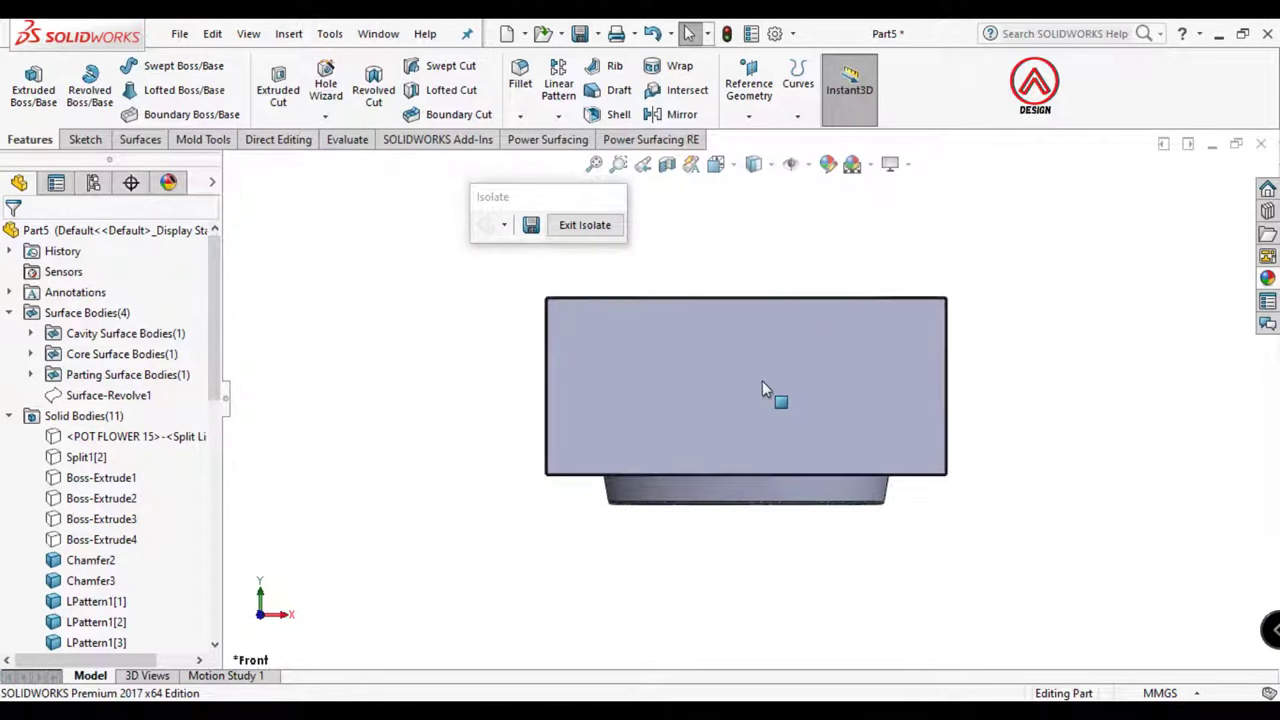
pyautogui.click(667, 165)
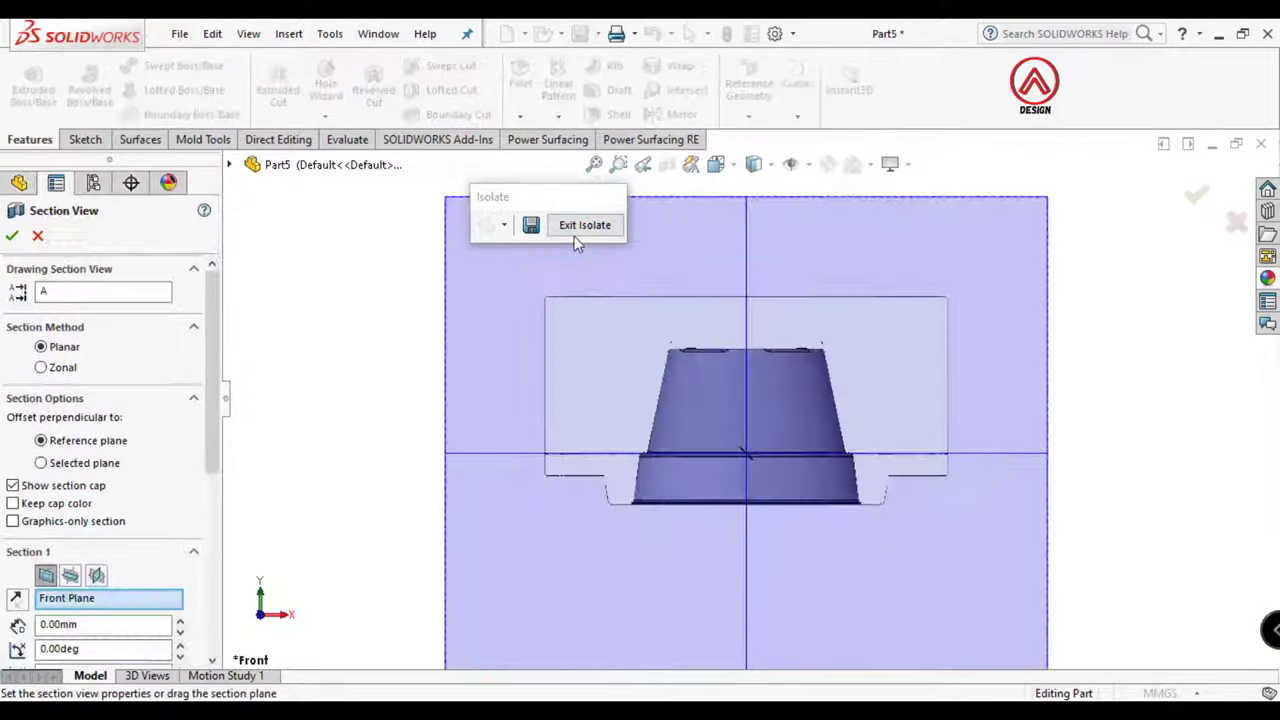
pyautogui.click(14, 236)
pyautogui.scroll(2, 751, 306)
pyautogui.scroll(-2, 727, 370)
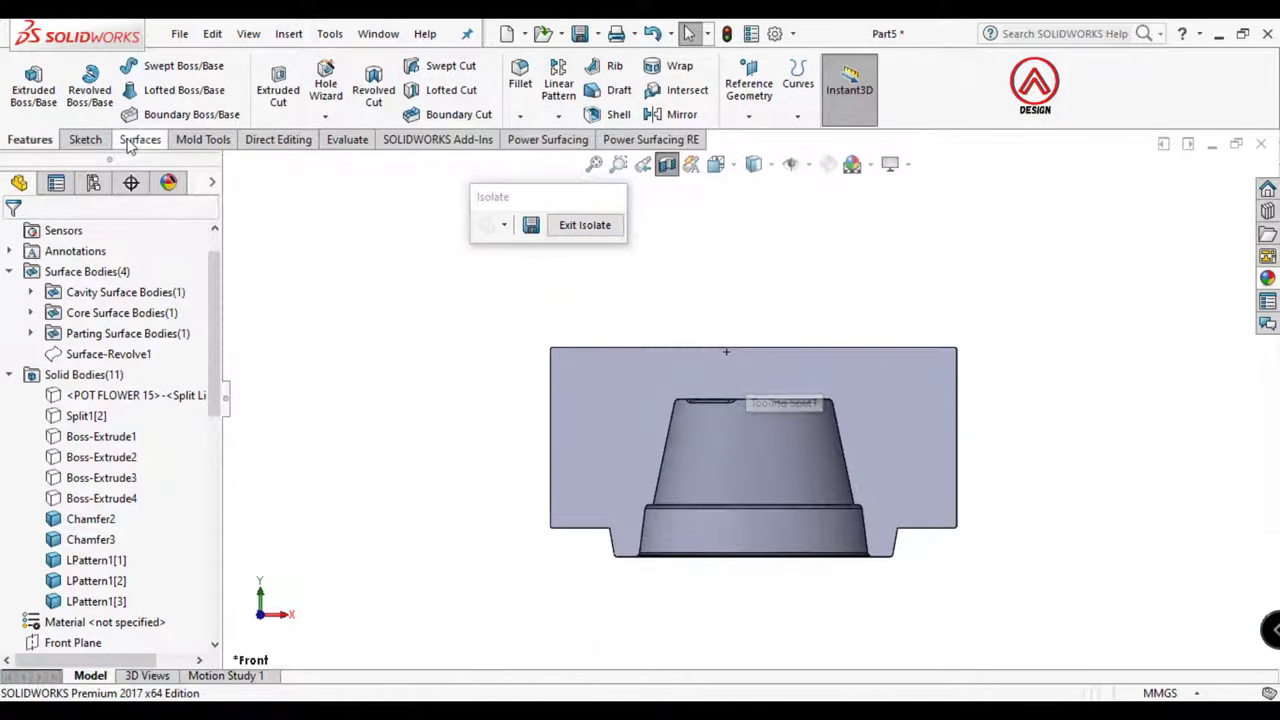
pyautogui.scroll(-3, 80, 594)
pyautogui.scroll(-3, 77, 434)
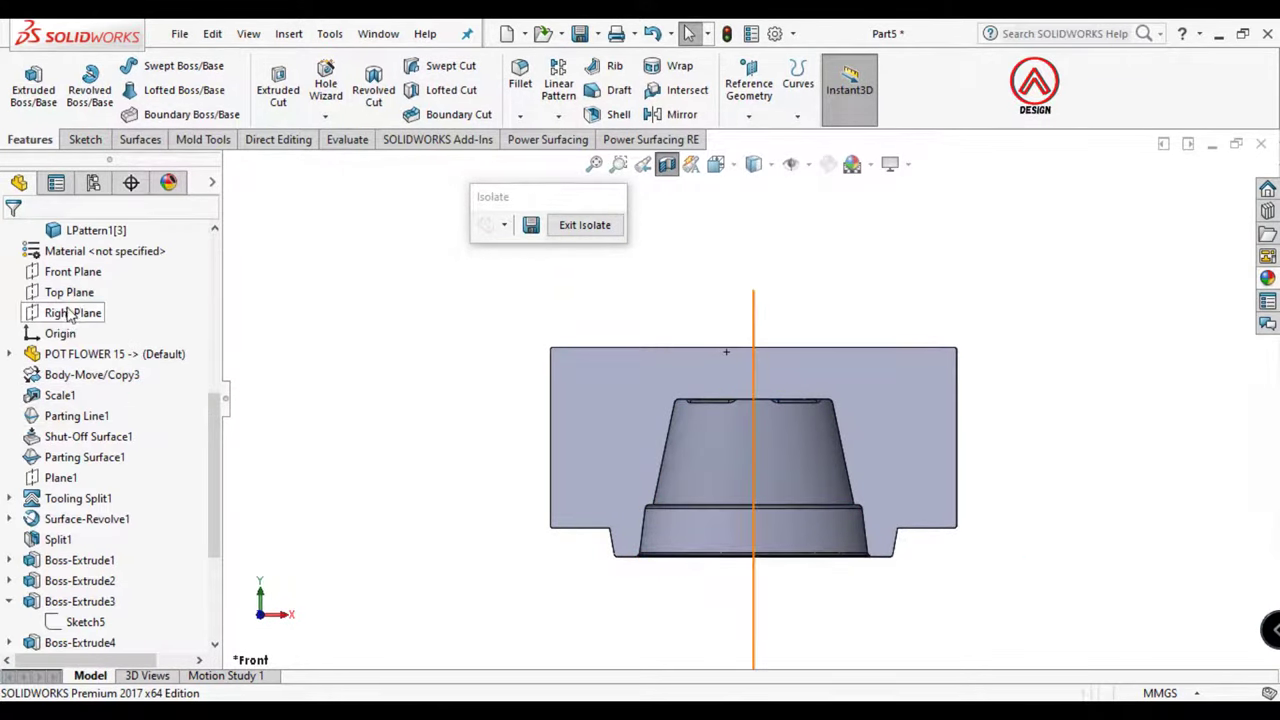
# Sketch on the Front Plane and draw a vertical centerline up from the origin
pyautogui.click(73, 271)
pyautogui.click(103, 246)
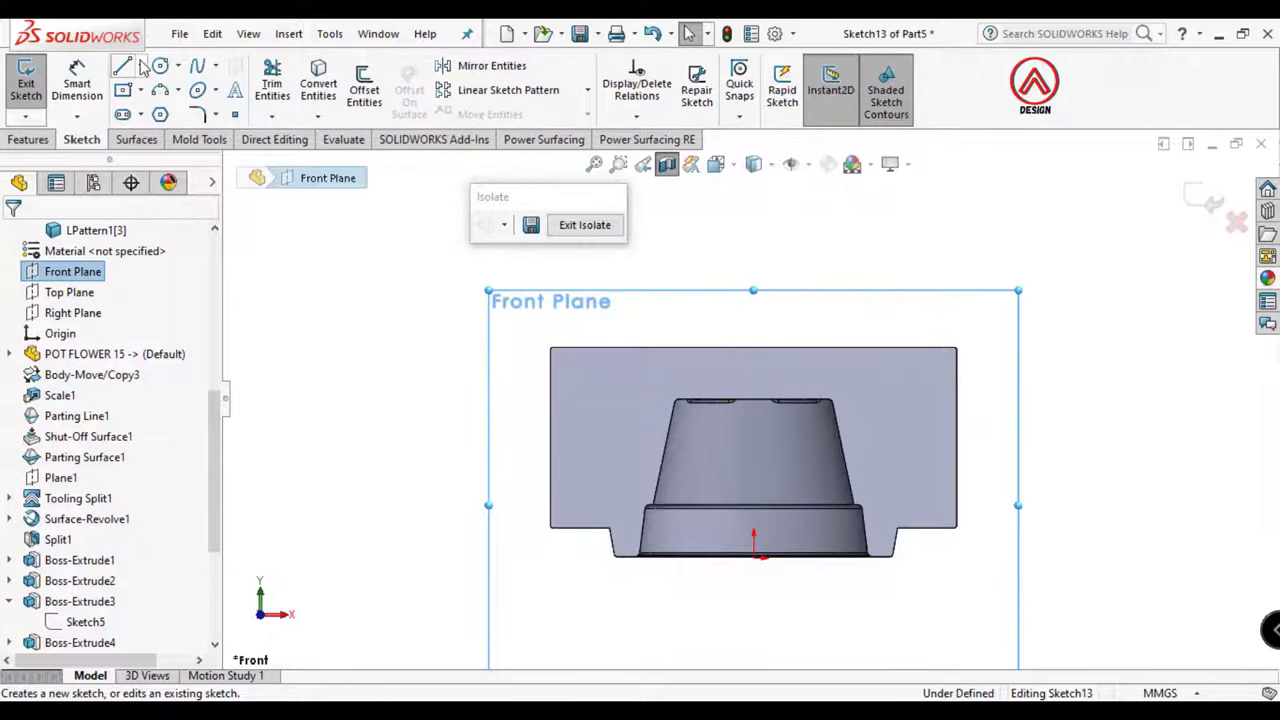
pyautogui.click(141, 66)
pyautogui.click(175, 108)
pyautogui.click(753, 540)
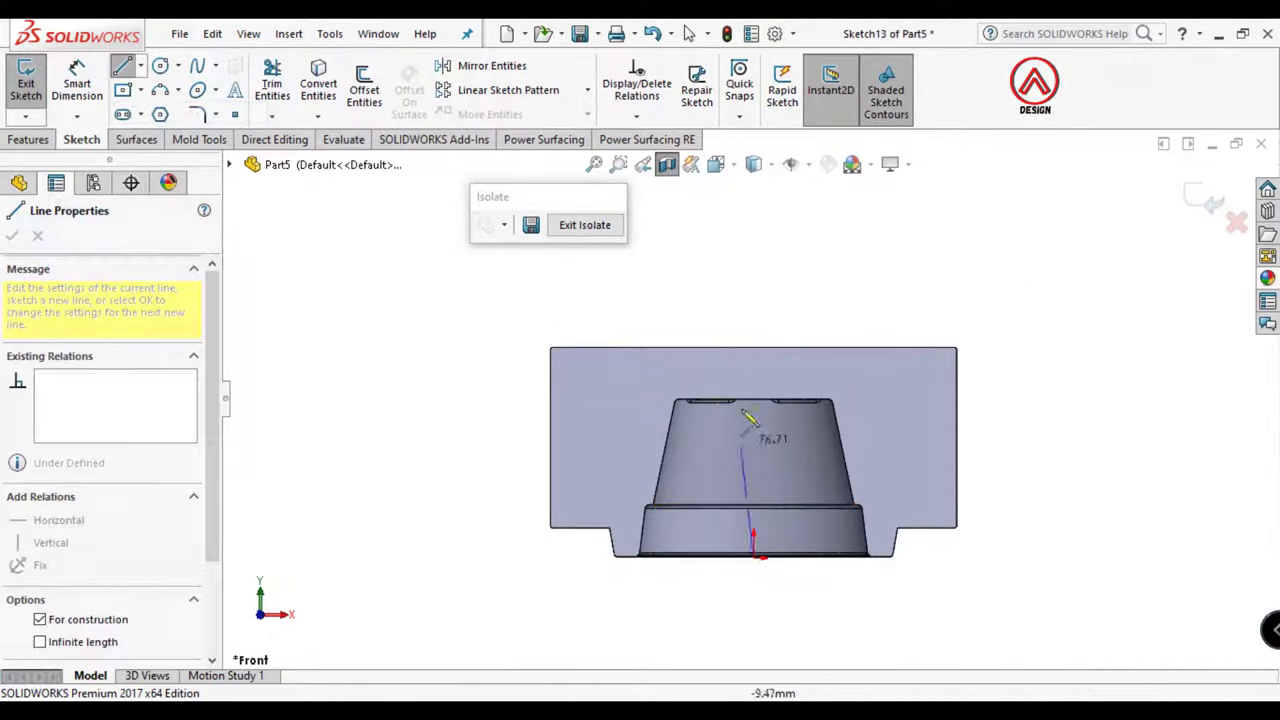
pyautogui.click(756, 333)
pyautogui.press('Escape')
# Draw a line from the part's top edge down to the lower shoulder edge
pyautogui.scroll(-3, 760, 380)
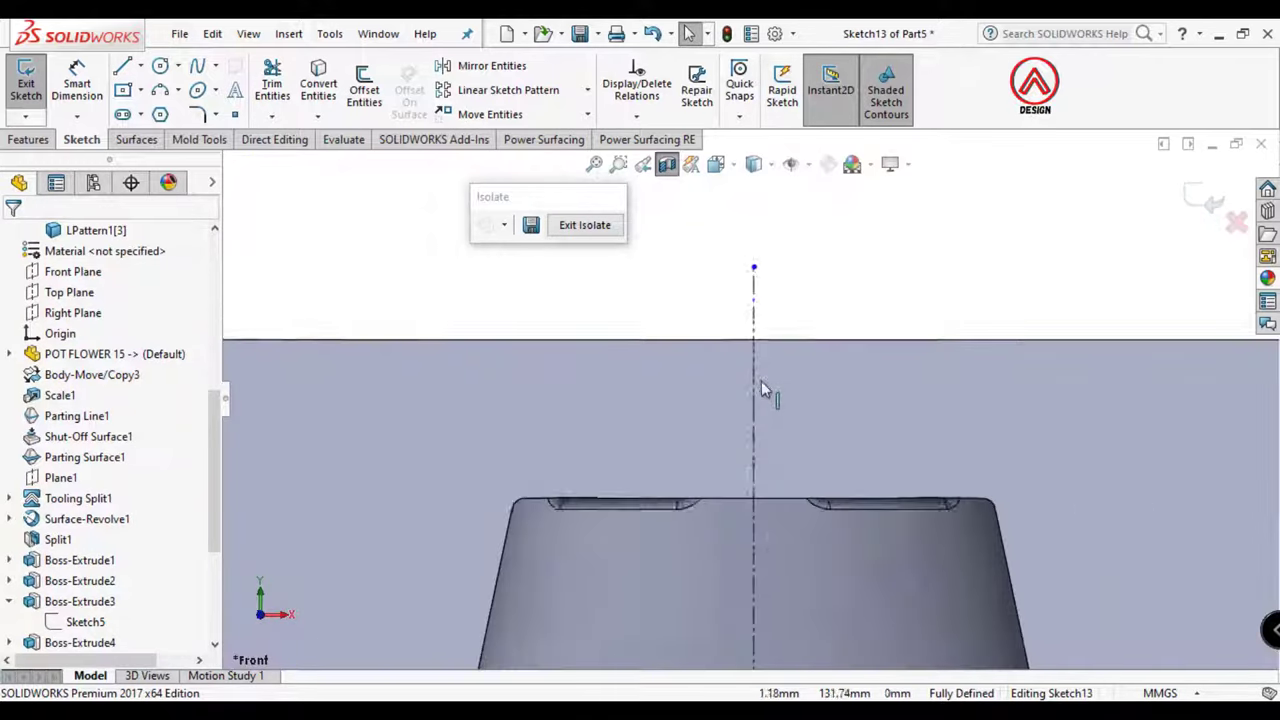
pyautogui.scroll(-2, 760, 390)
pyautogui.click(125, 66)
pyautogui.scroll(-2, 740, 530)
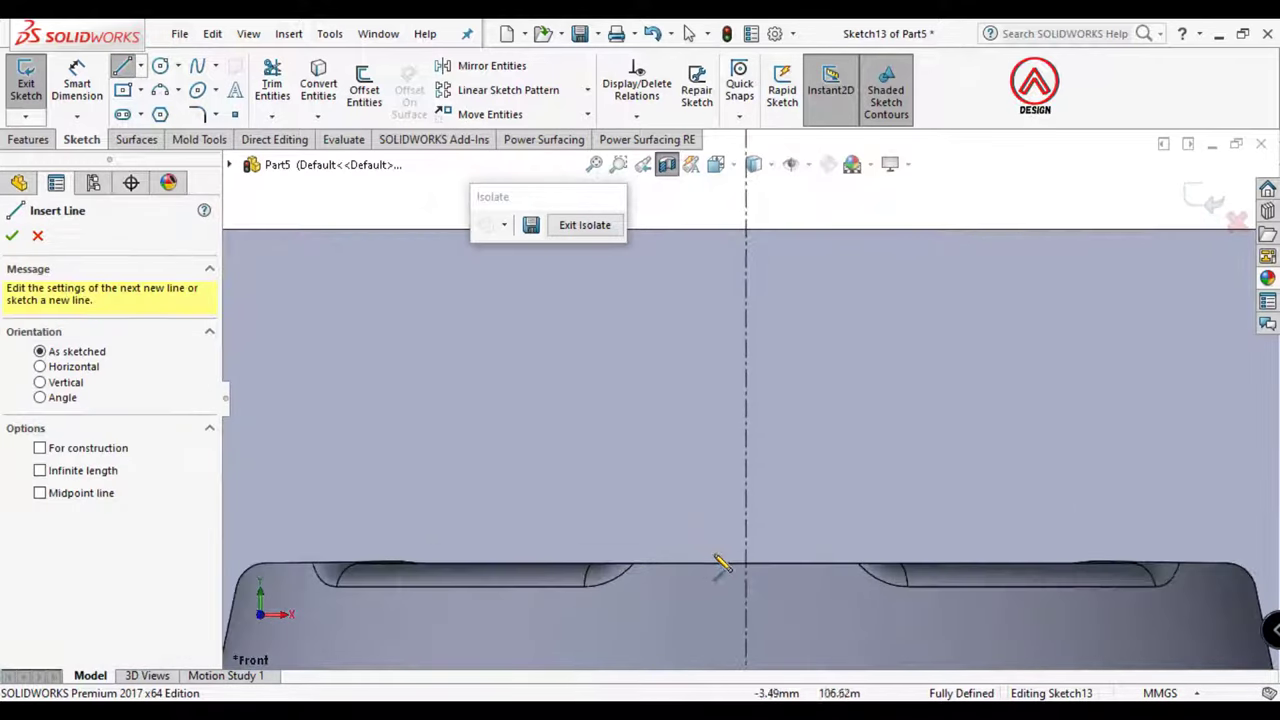
pyautogui.click(745, 238)
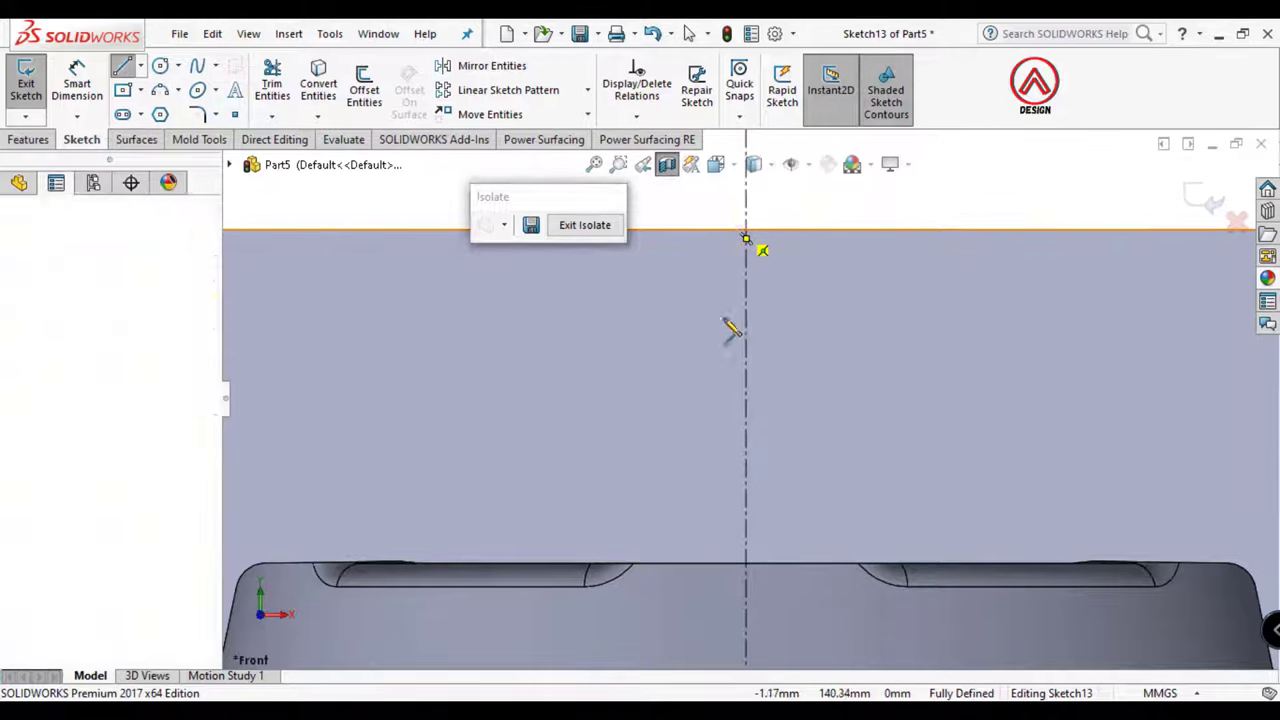
pyautogui.click(714, 566)
# Dimension the line 1.50 from the centerline and at a 1.50° angle
pyautogui.click(77, 85)
pyautogui.scroll(1, 770, 298)
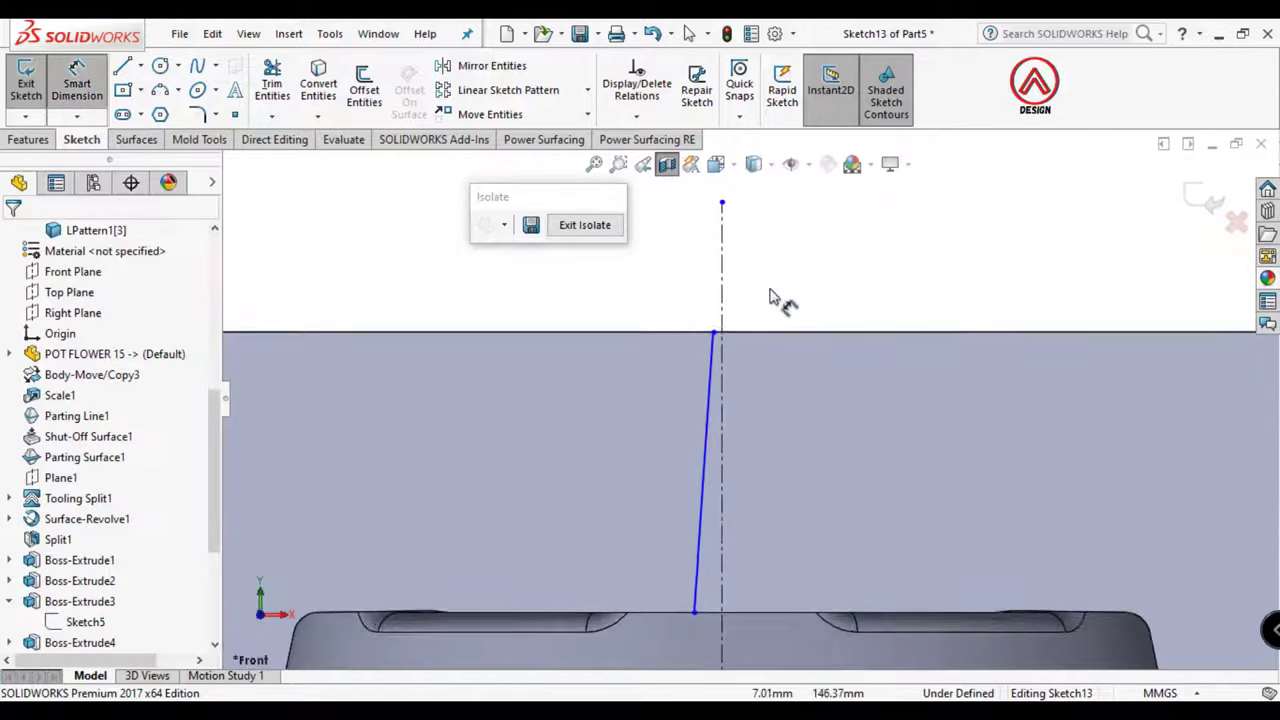
pyautogui.click(709, 336)
pyautogui.click(722, 315)
pyautogui.click(711, 288)
pyautogui.write('1.5')
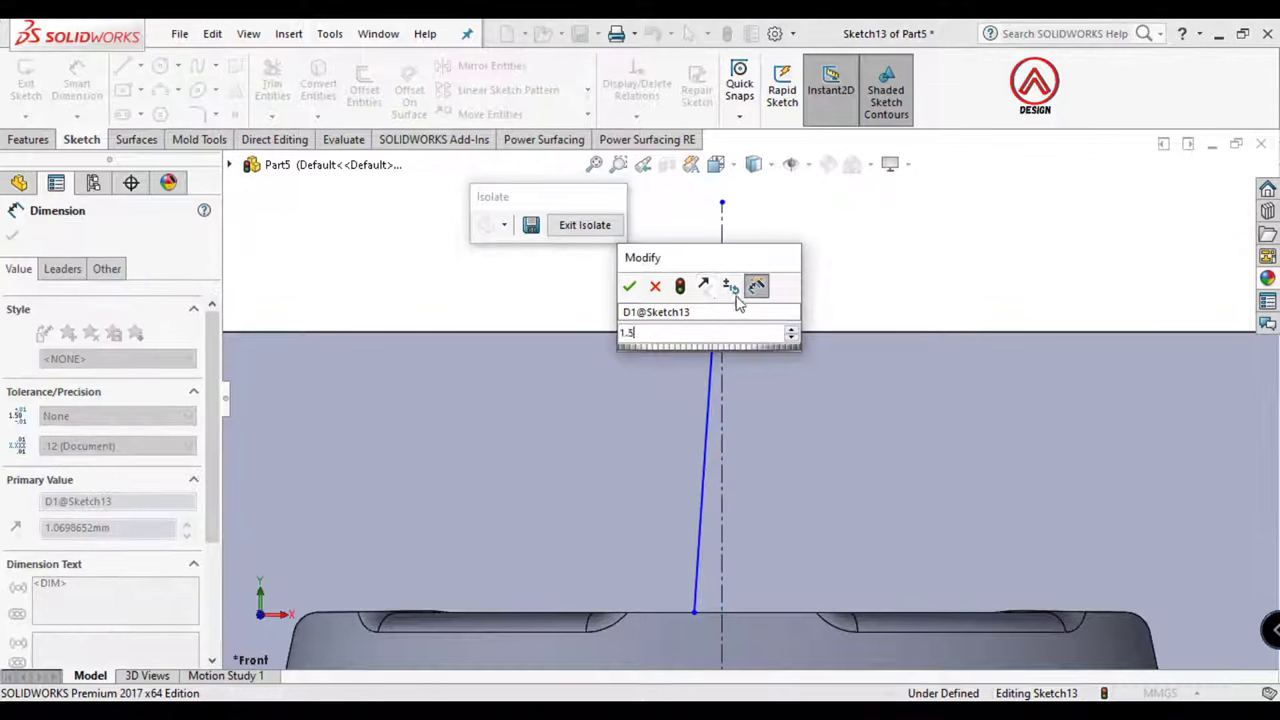
pyautogui.press('Return')
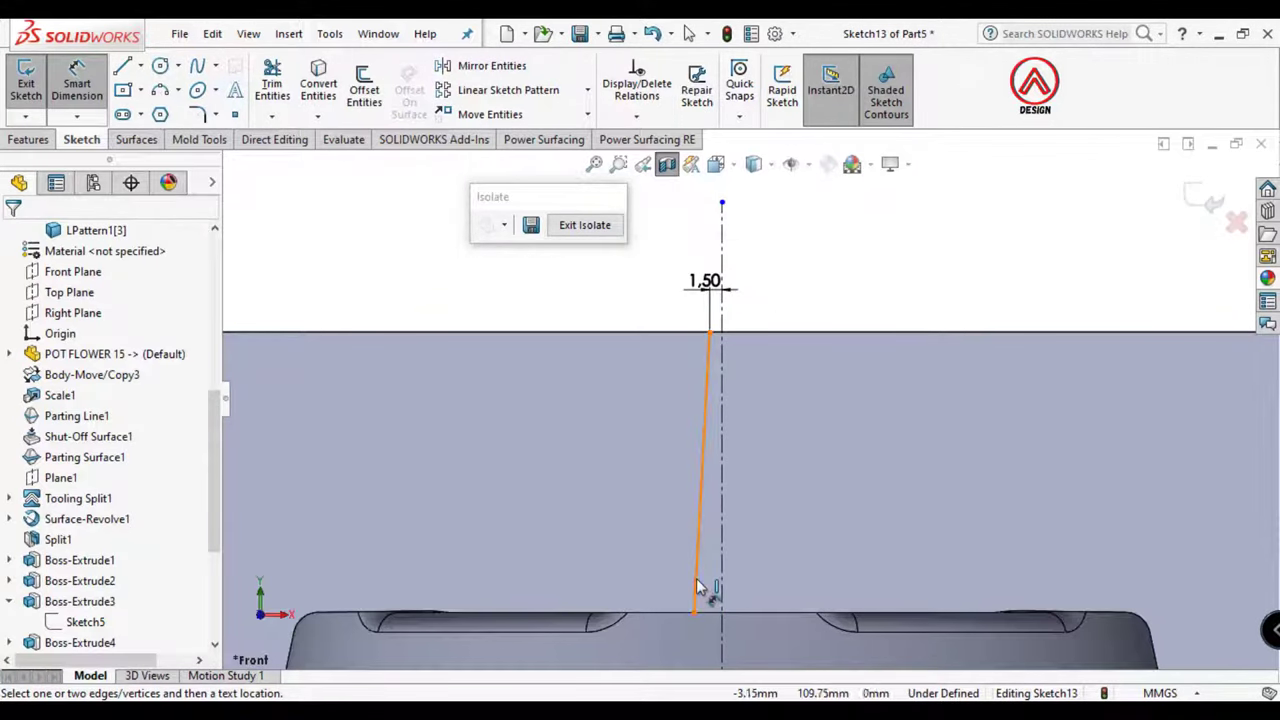
pyautogui.click(698, 588)
pyautogui.click(721, 590)
pyautogui.scroll(2, 712, 590)
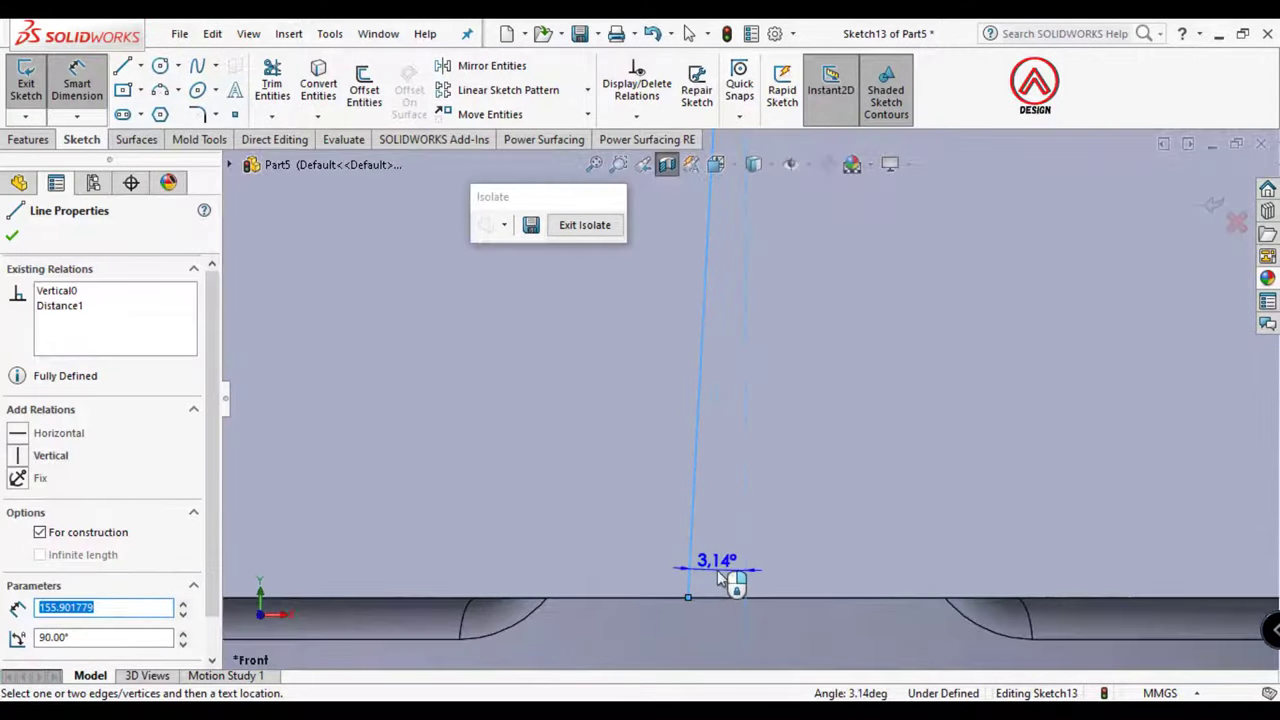
pyautogui.click(719, 575)
pyautogui.write('1')
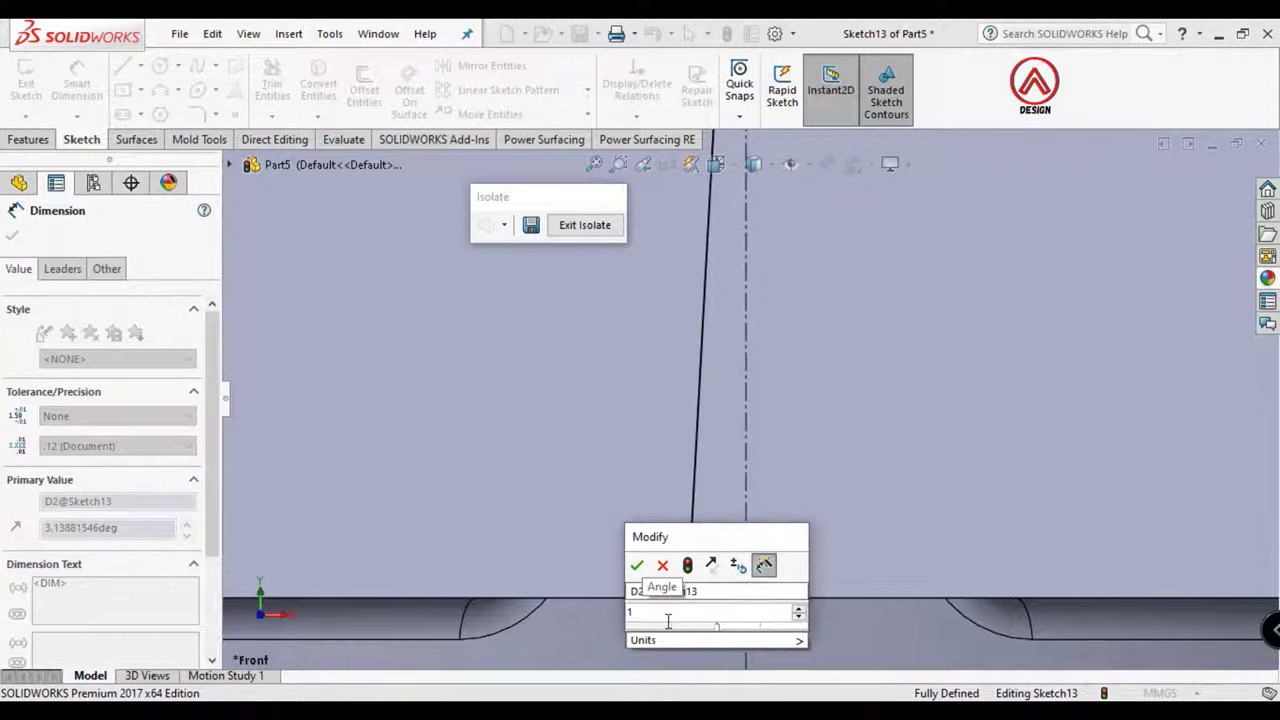
pyautogui.write('.5')
pyautogui.press('Return')
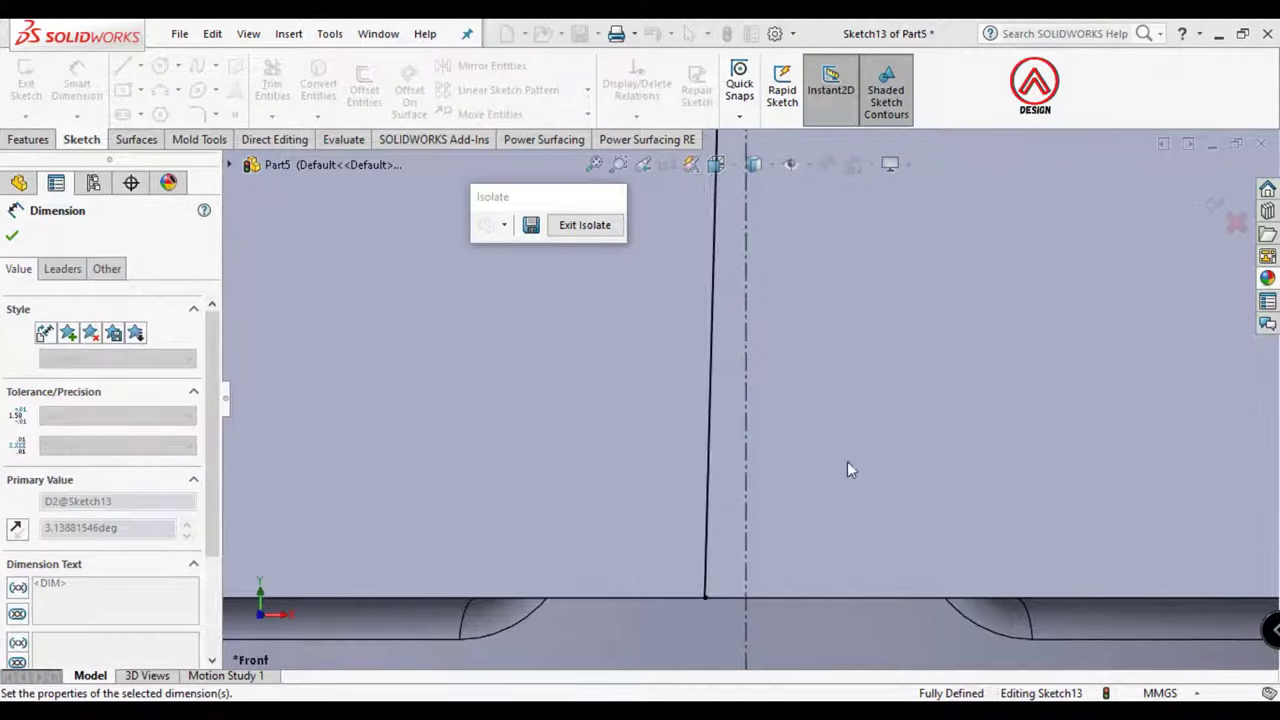
# Draw a three-point arc from the top edge to the centerline
pyautogui.scroll(-3, 853, 463)
pyautogui.scroll(1, 743, 337)
pyautogui.scroll(1, 794, 306)
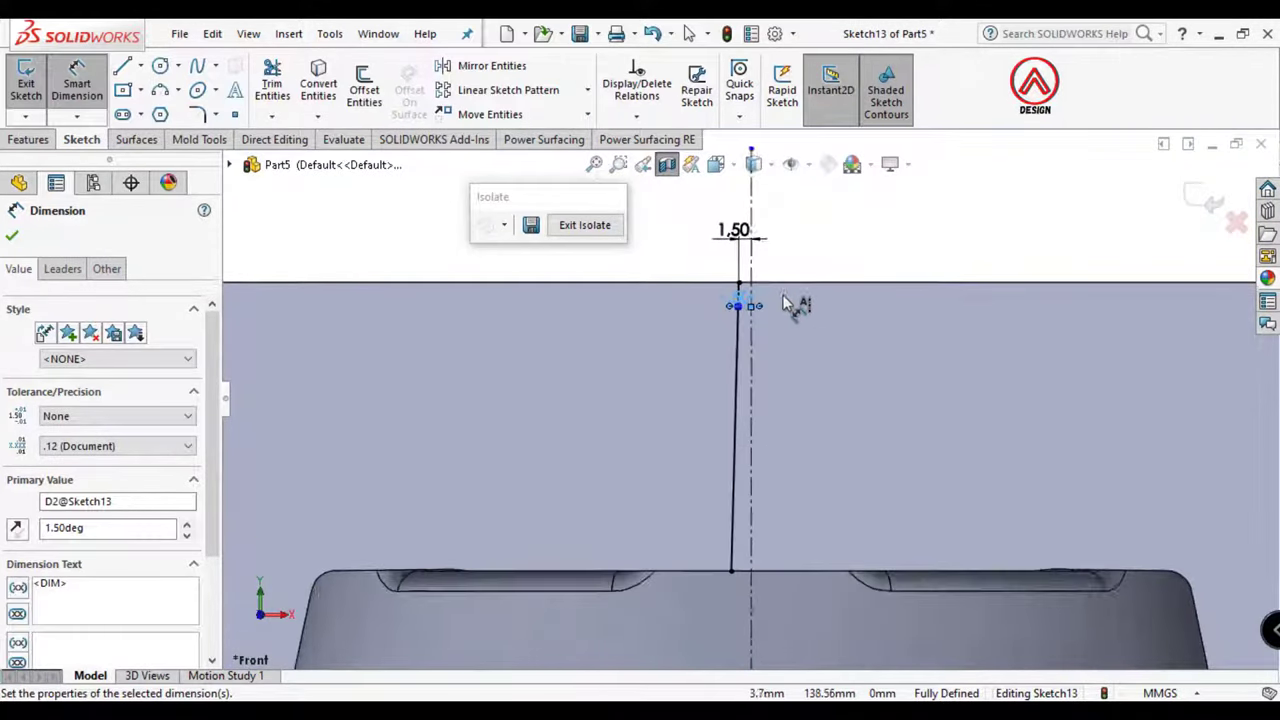
pyautogui.scroll(1, 880, 347)
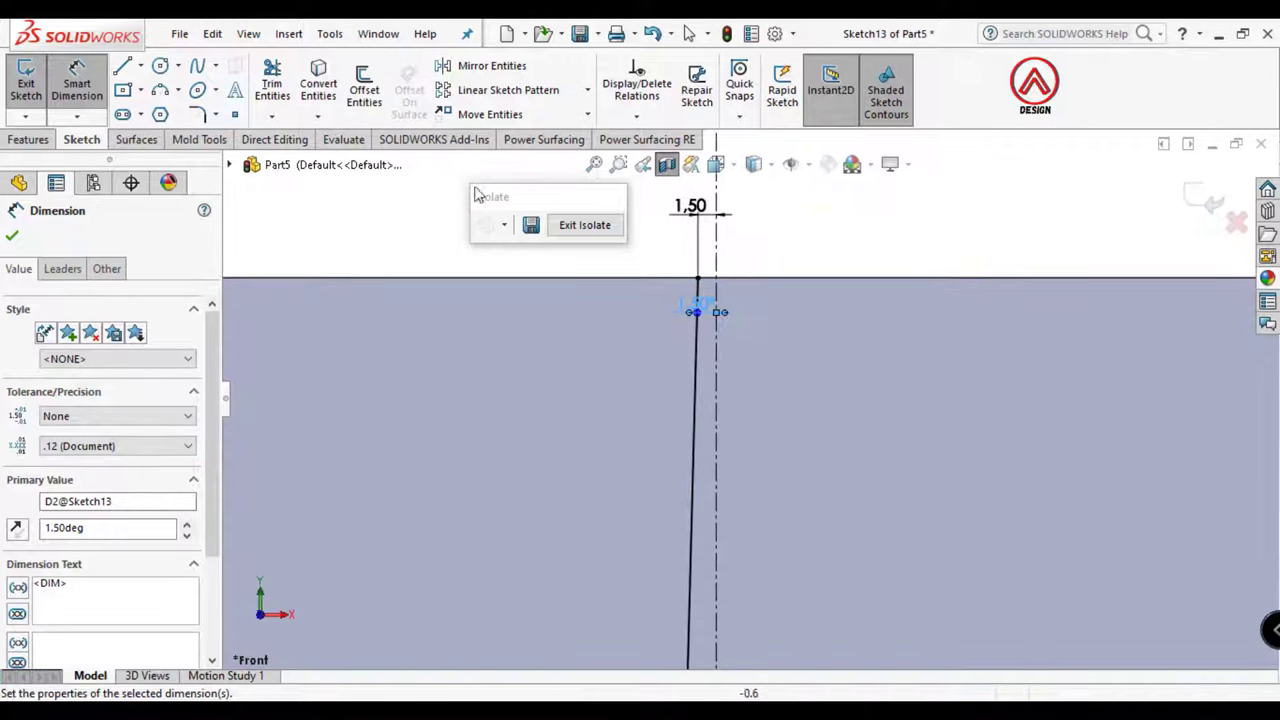
pyautogui.click(162, 90)
pyautogui.scroll(2, 680, 310)
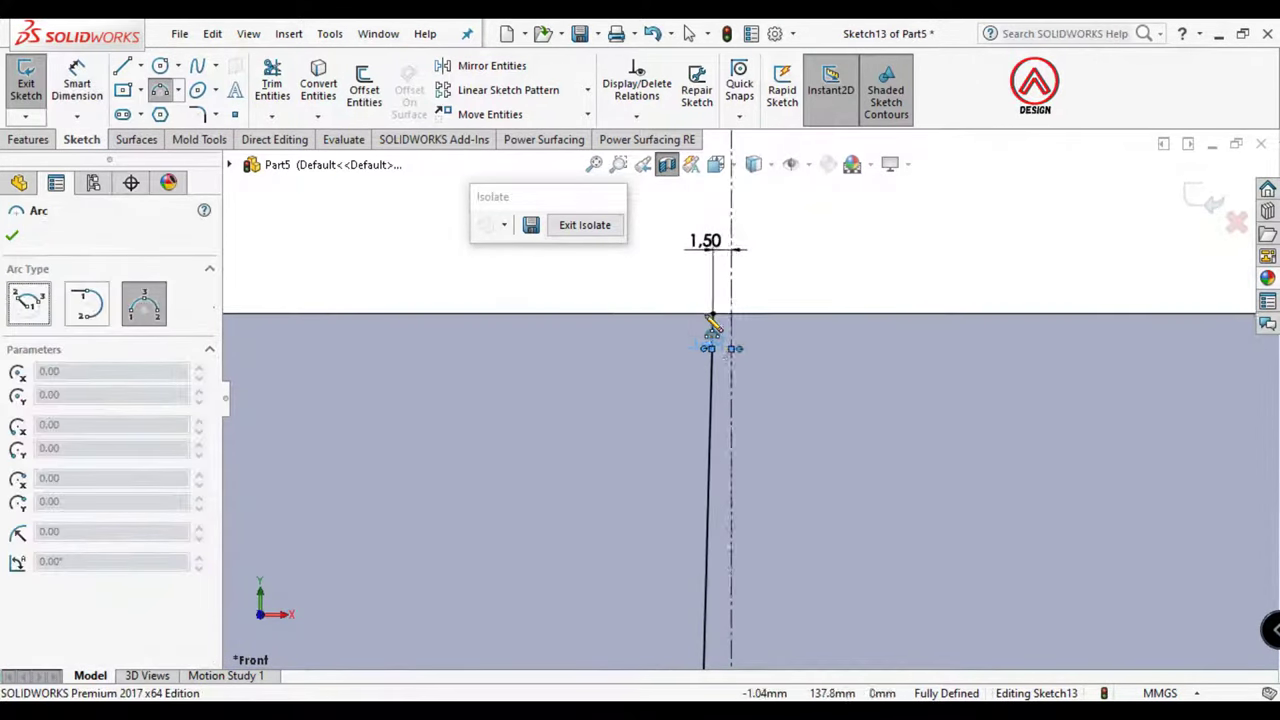
pyautogui.click(623, 327)
pyautogui.scroll(3, 740, 362)
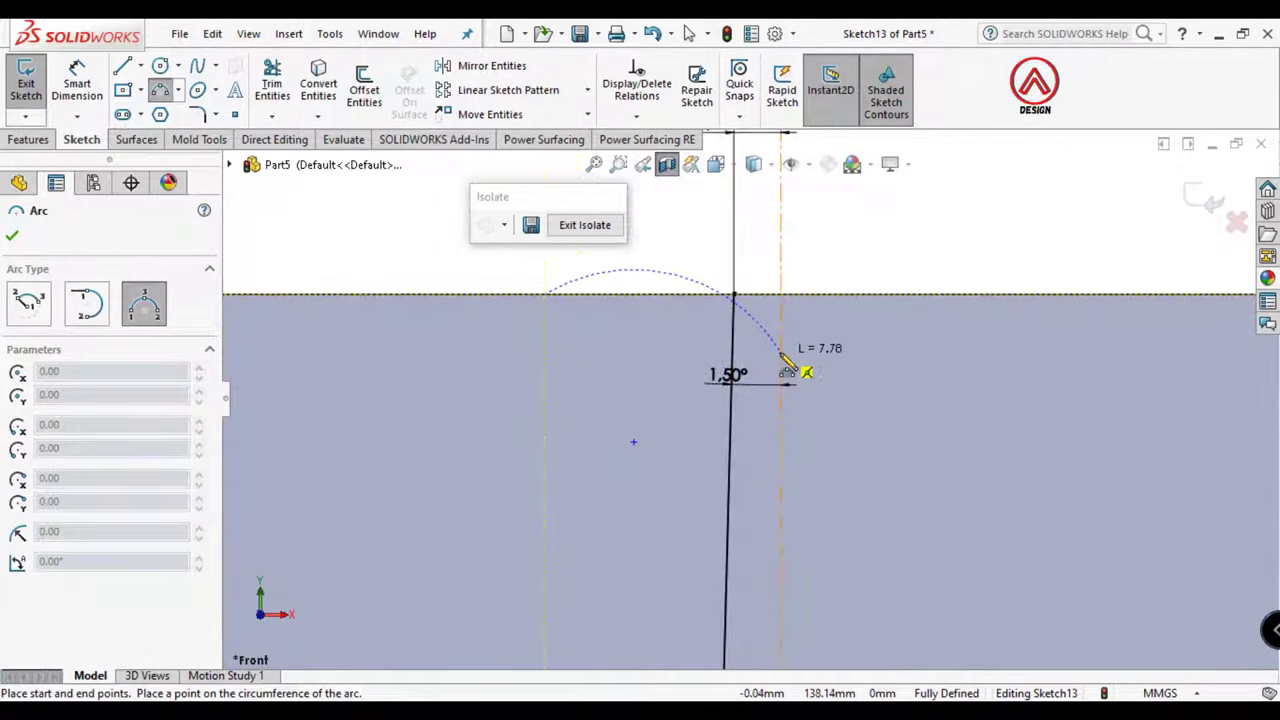
pyautogui.click(781, 355)
pyautogui.click(660, 366)
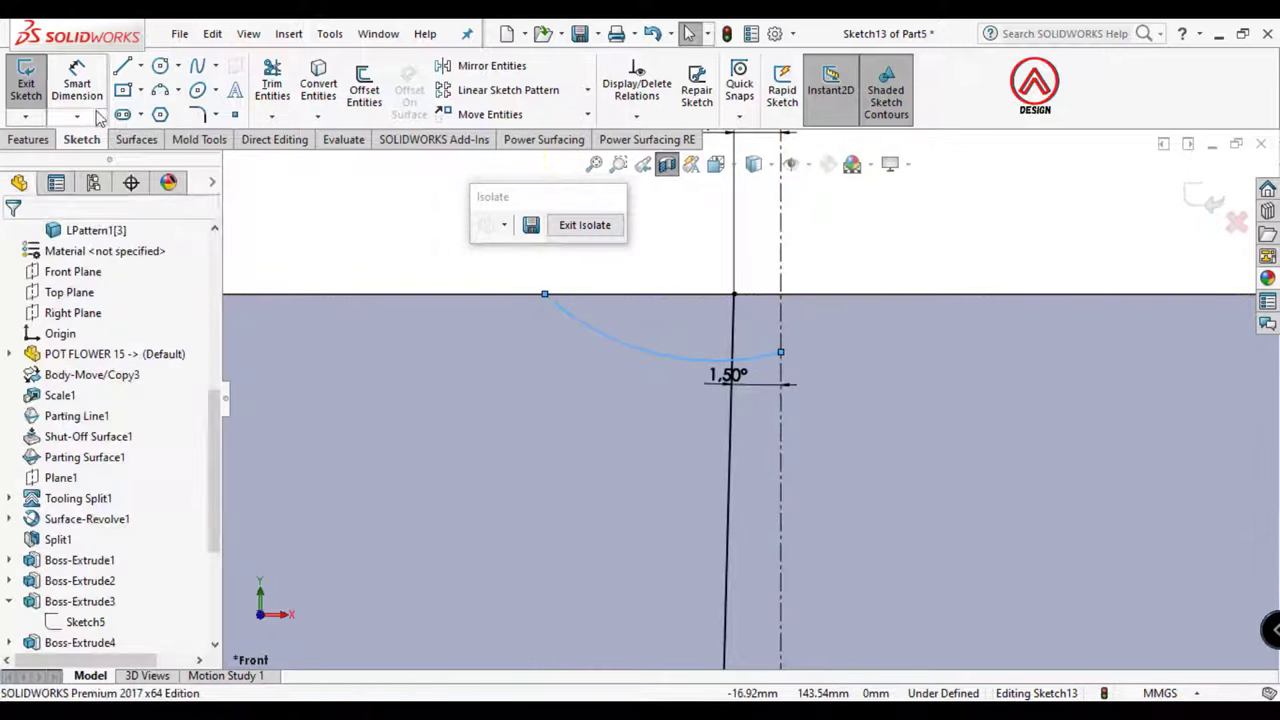
# Dimension the arc's left endpoint 7.50 from the centerline
pyautogui.click(544, 296)
pyautogui.click(781, 338)
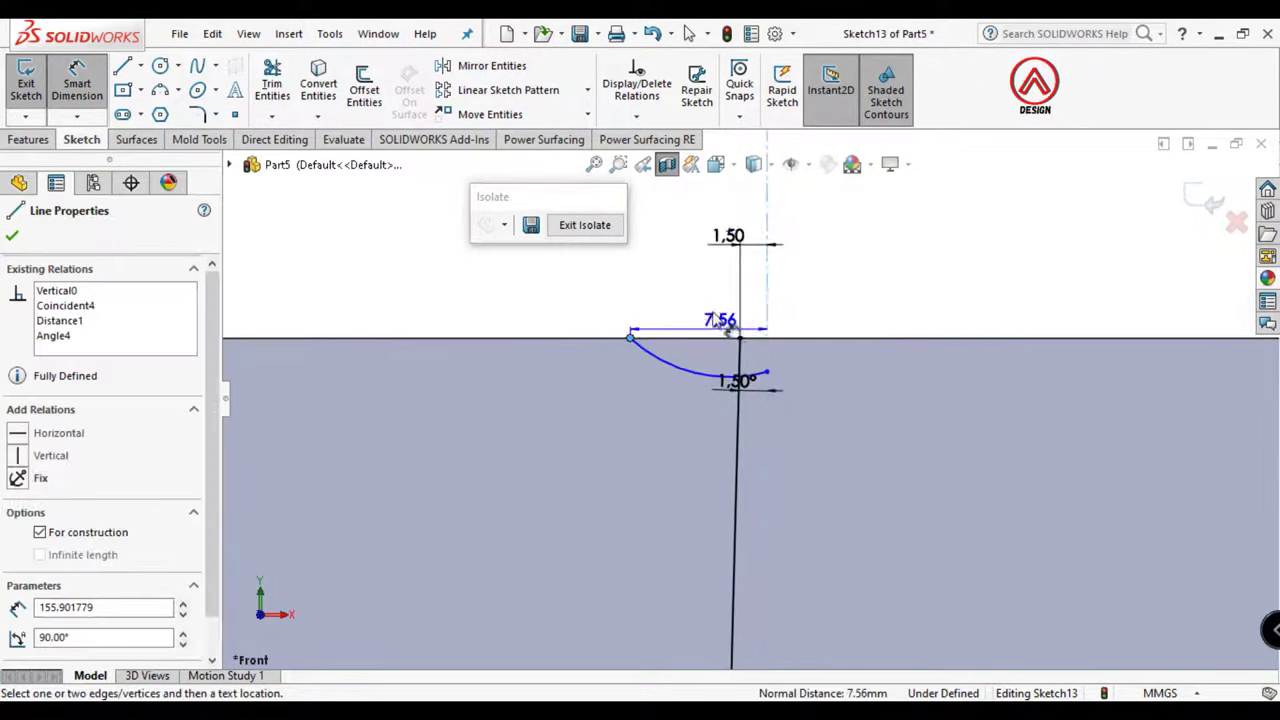
pyautogui.click(706, 294)
pyautogui.write('7.50mm')
pyautogui.press('Return')
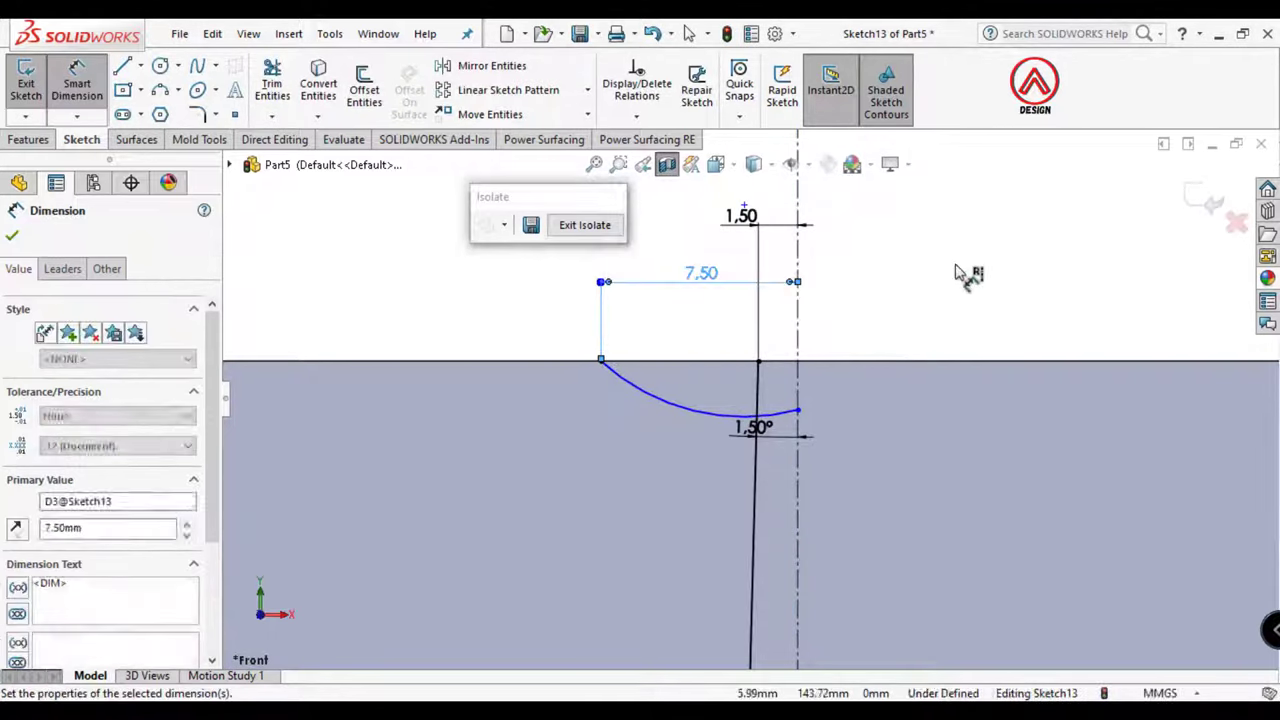
pyautogui.press('Escape')
# Draw a horizontal line starting at the arc's end
pyautogui.click(140, 66)
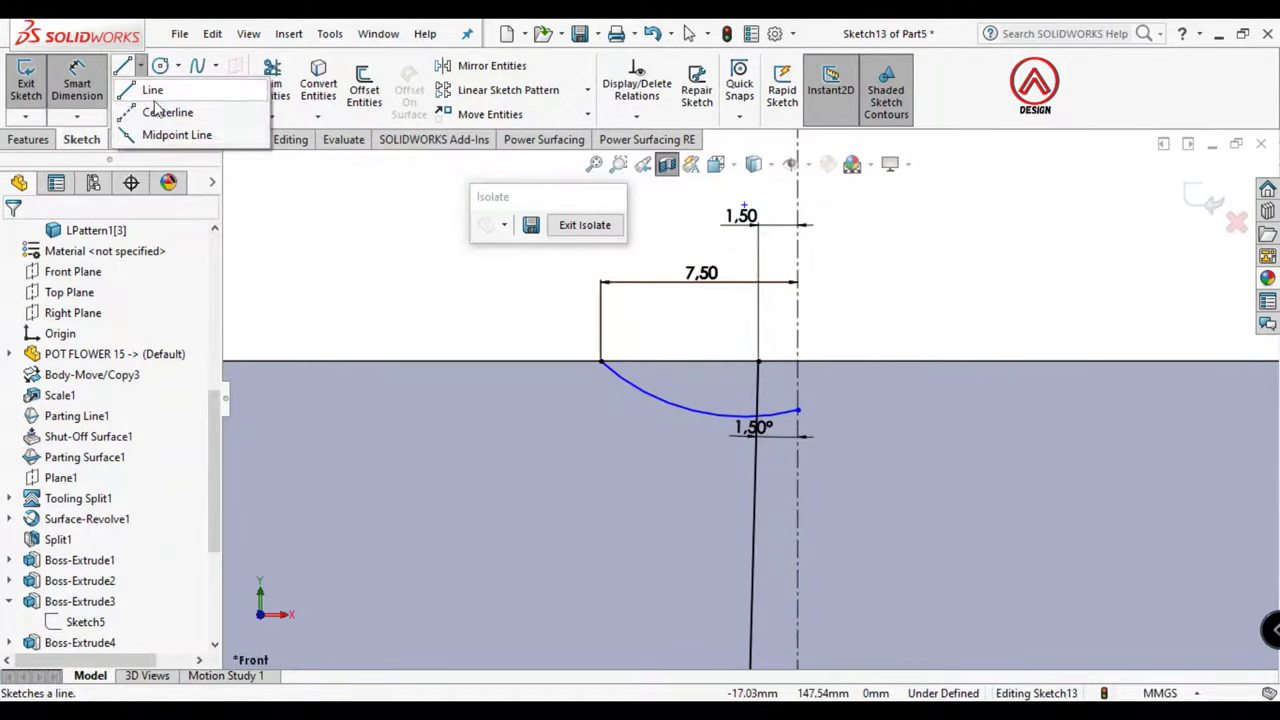
pyautogui.click(165, 131)
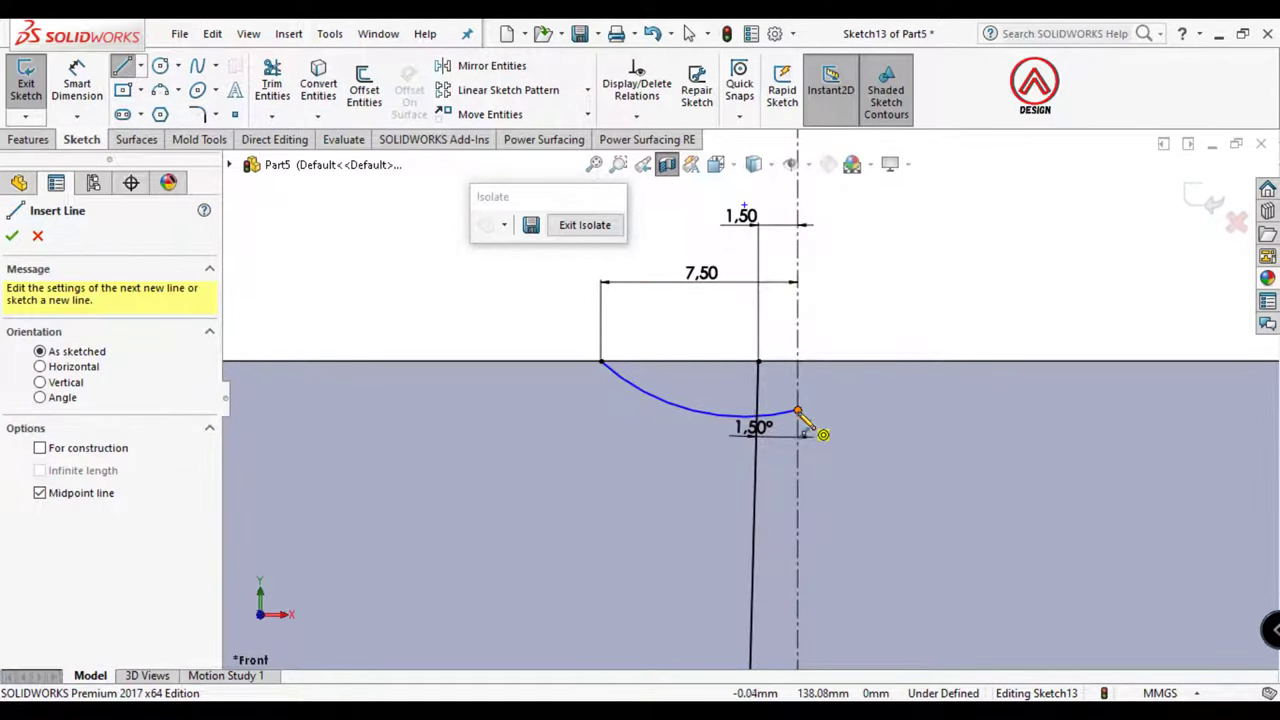
pyautogui.press('Escape')
pyautogui.scroll(-2, 654, 406)
pyautogui.press('Escape')
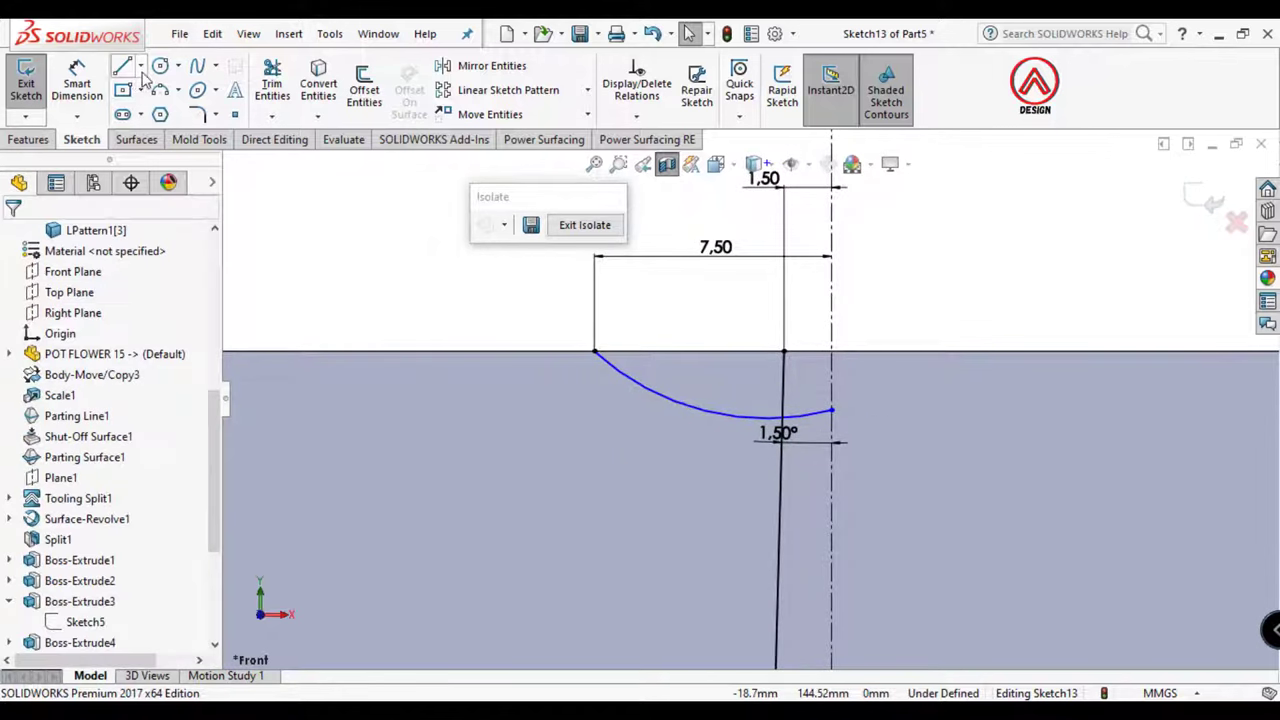
pyautogui.click(122, 66)
pyautogui.click(831, 410)
pyautogui.scroll(-3, 735, 415)
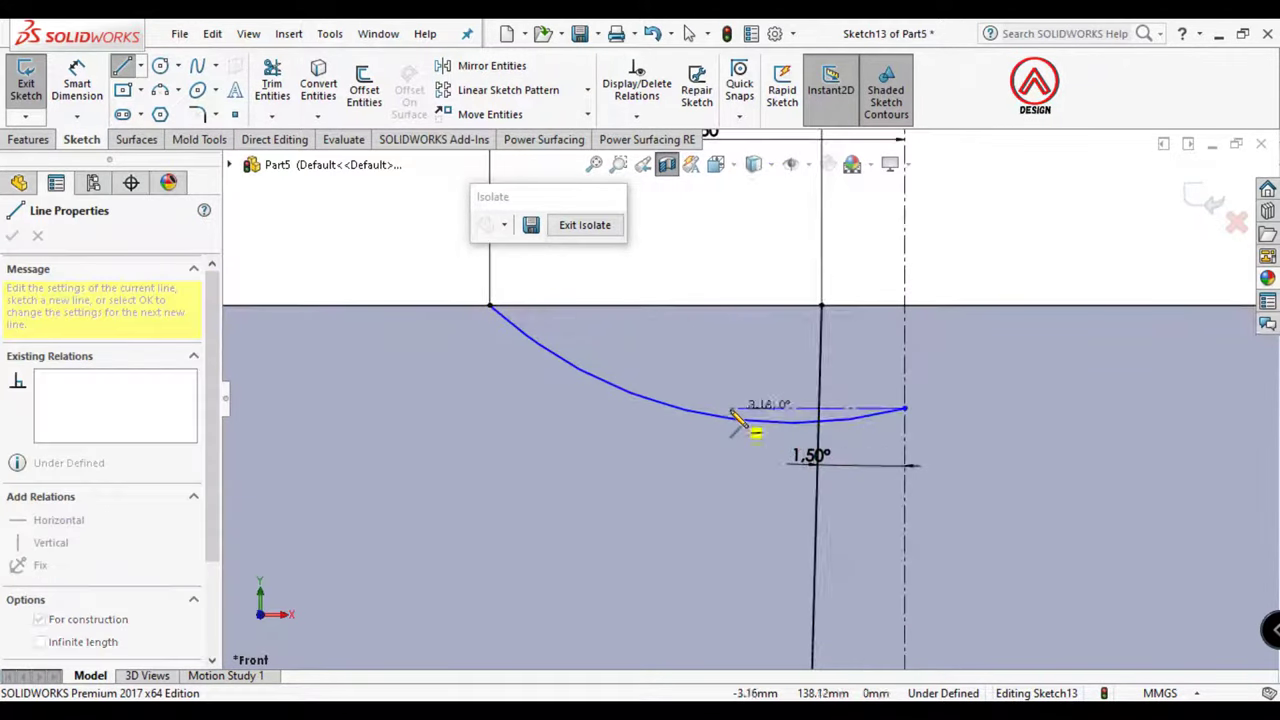
pyautogui.press('Escape')
# Dimension the horizontal line 3 mm below the top edge
pyautogui.click(88, 78)
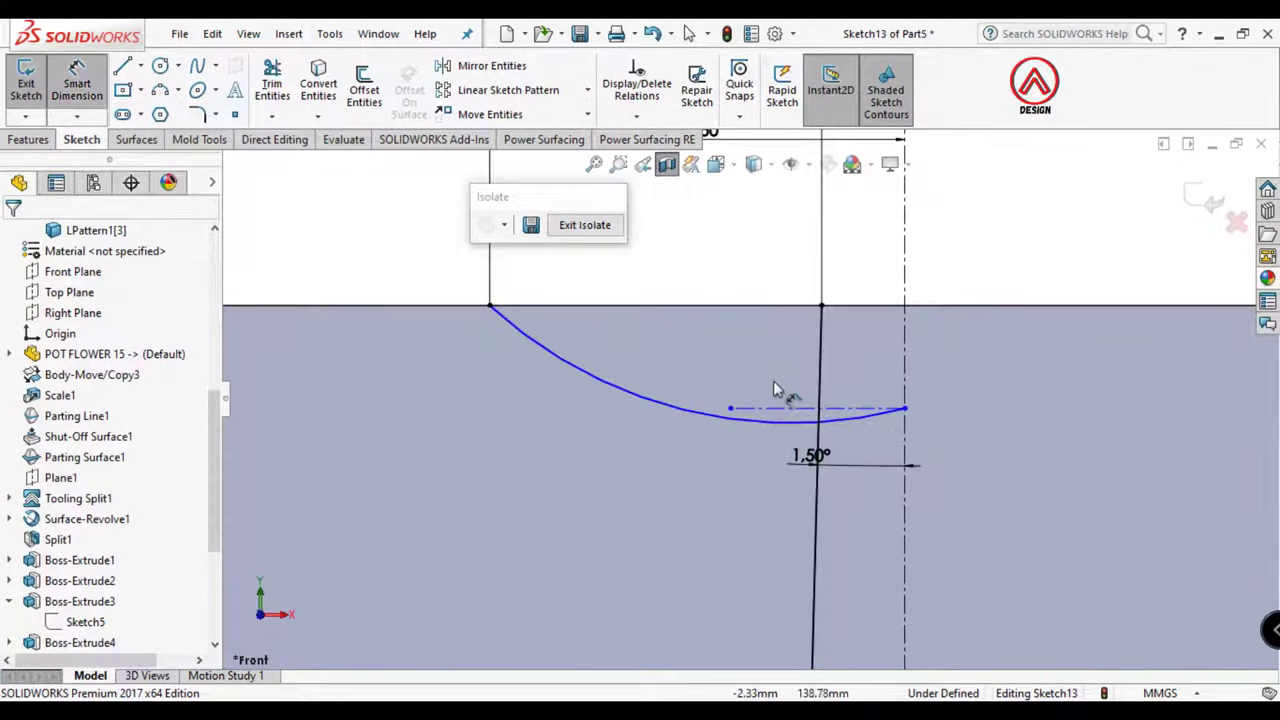
pyautogui.click(785, 408)
pyautogui.click(738, 306)
pyautogui.click(366, 353)
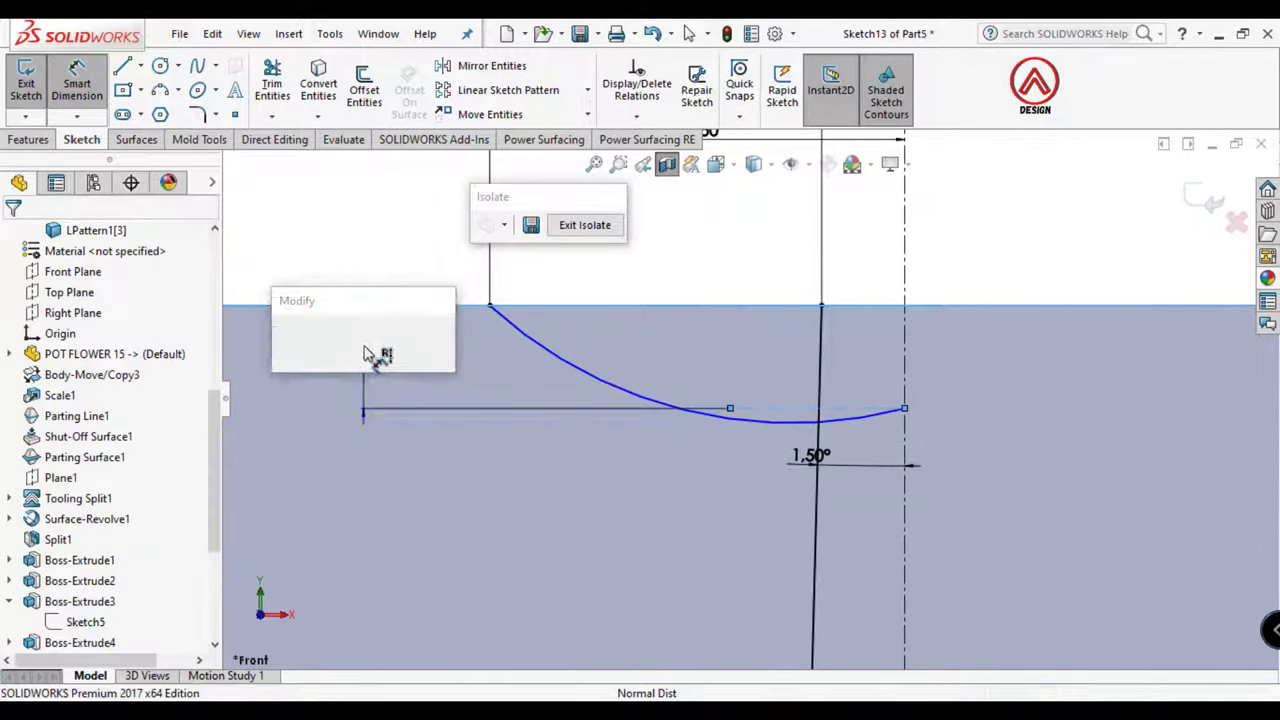
pyautogui.write('3')
pyautogui.press('Return')
pyautogui.scroll(3, 717, 372)
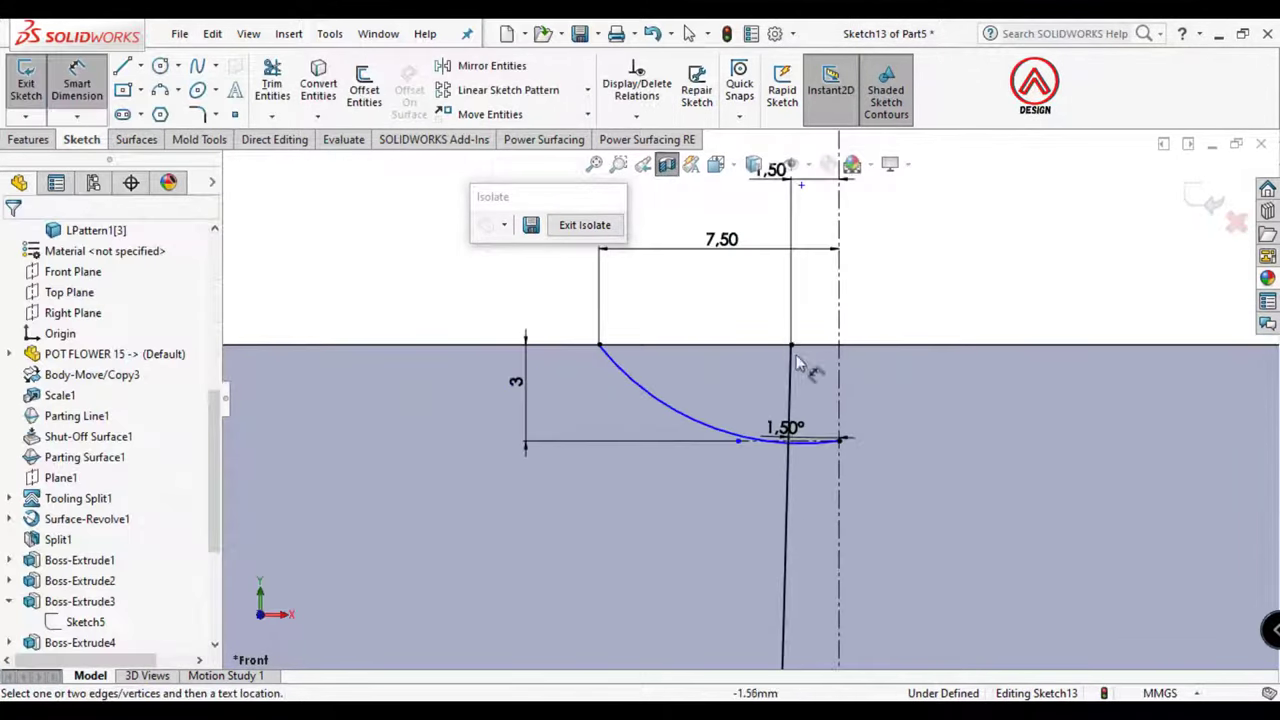
pyautogui.scroll(2, 717, 372)
pyautogui.scroll(-3, 764, 416)
pyautogui.scroll(-2, 713, 441)
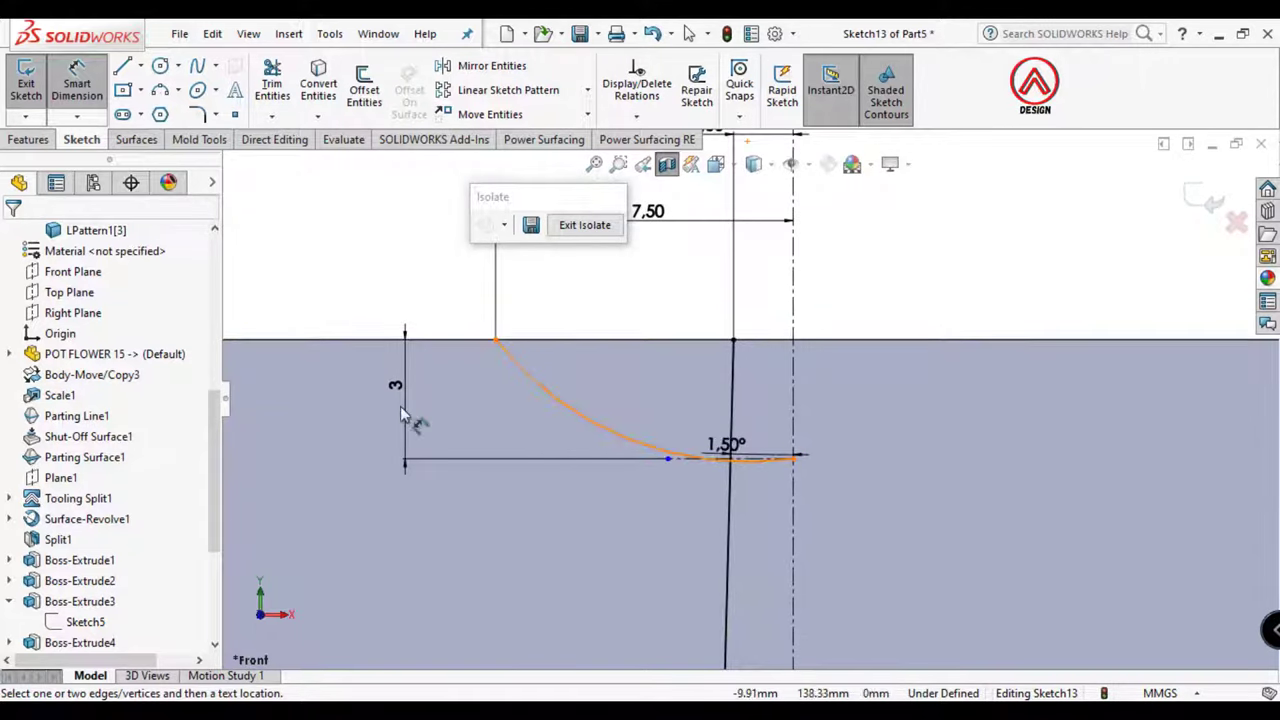
pyautogui.press('Escape')
# Make the arc tangent to the horizontal line
pyautogui.click(751, 460)
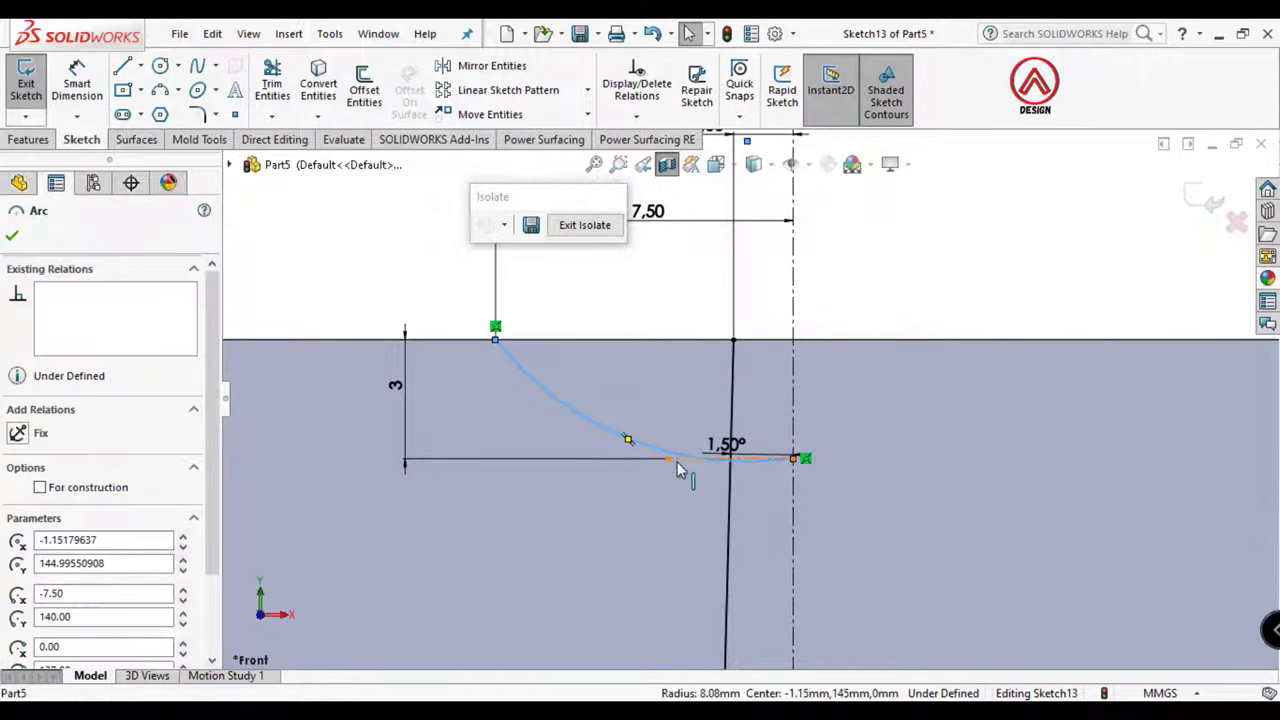
pyautogui.keyDown('ctrl'); pyautogui.click(680, 460); pyautogui.keyUp('ctrl')
pyautogui.click(734, 403)
pyautogui.press('Escape')
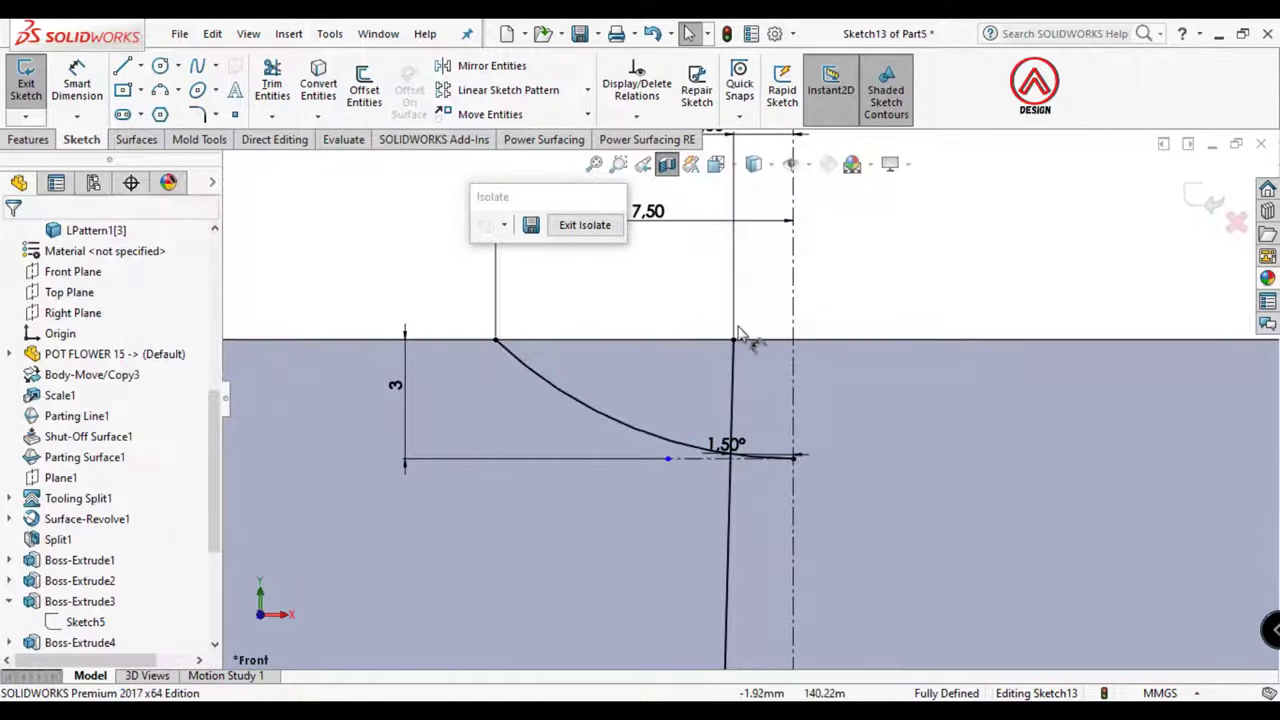
pyautogui.scroll(3, 745, 335)
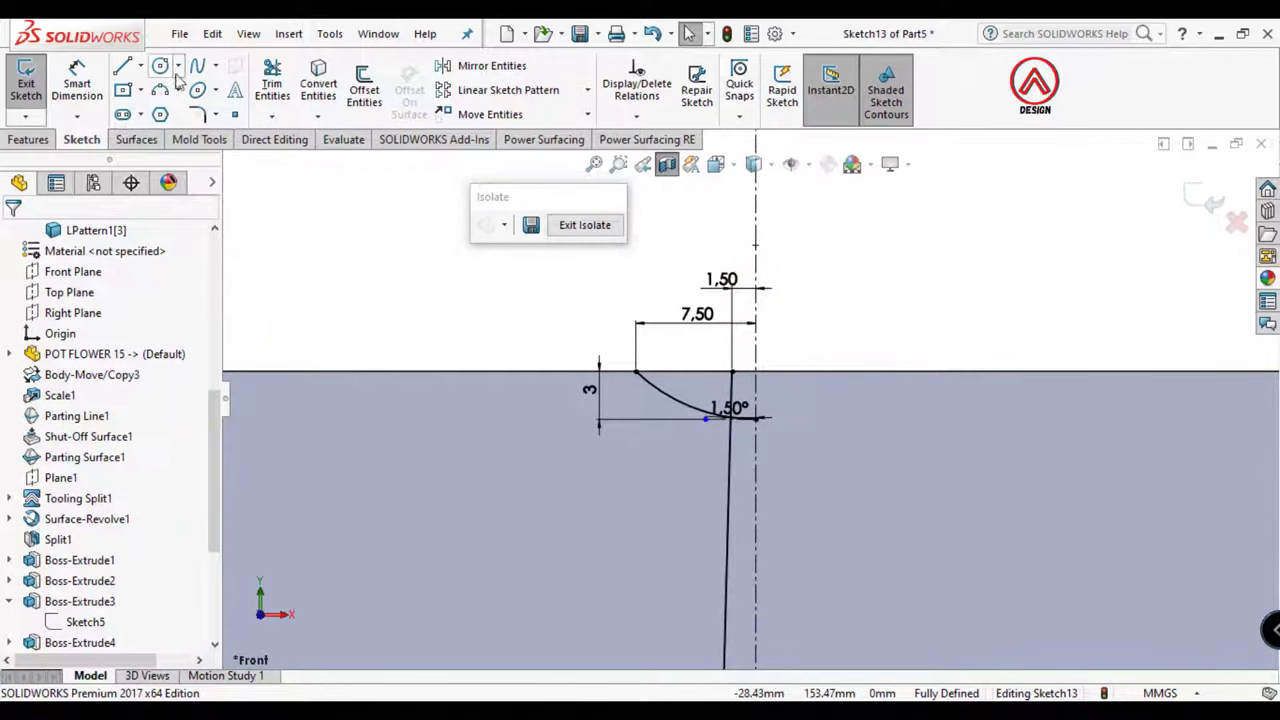
pyautogui.scroll(-3, 810, 398)
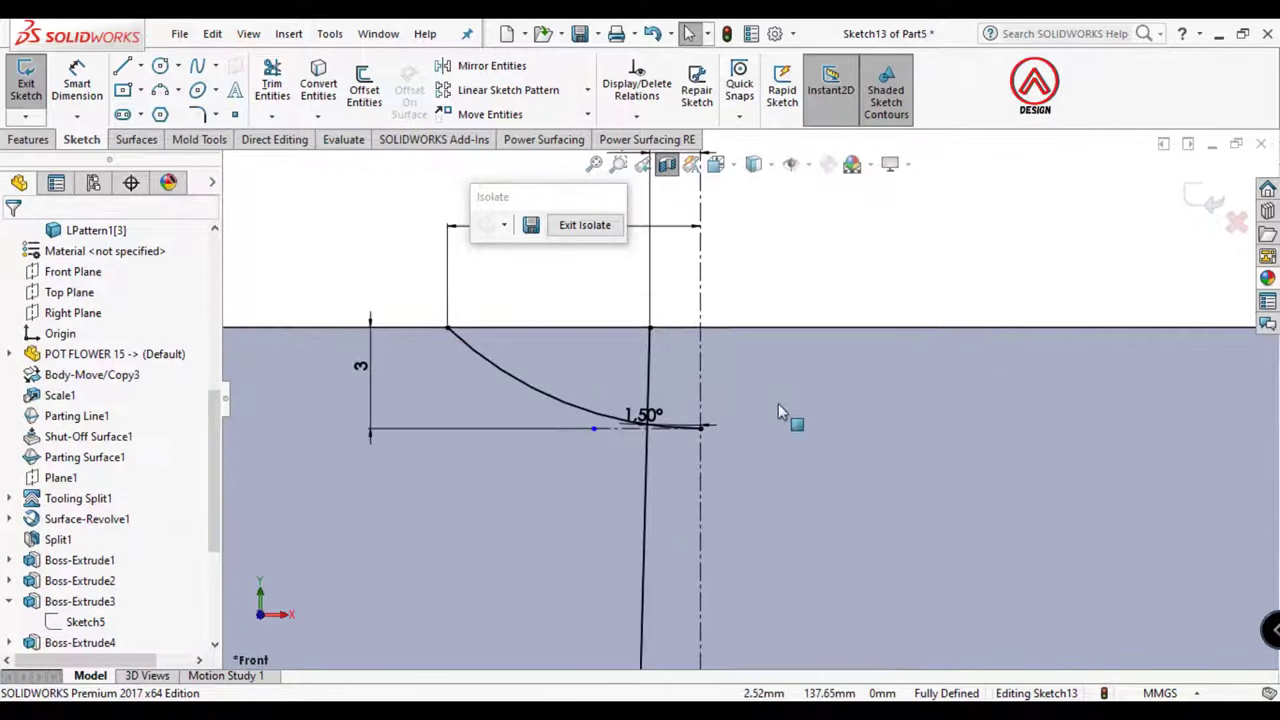
# Draw a closing line from the arc's upper endpoint to the centreline at the top
pyautogui.click(123, 68)
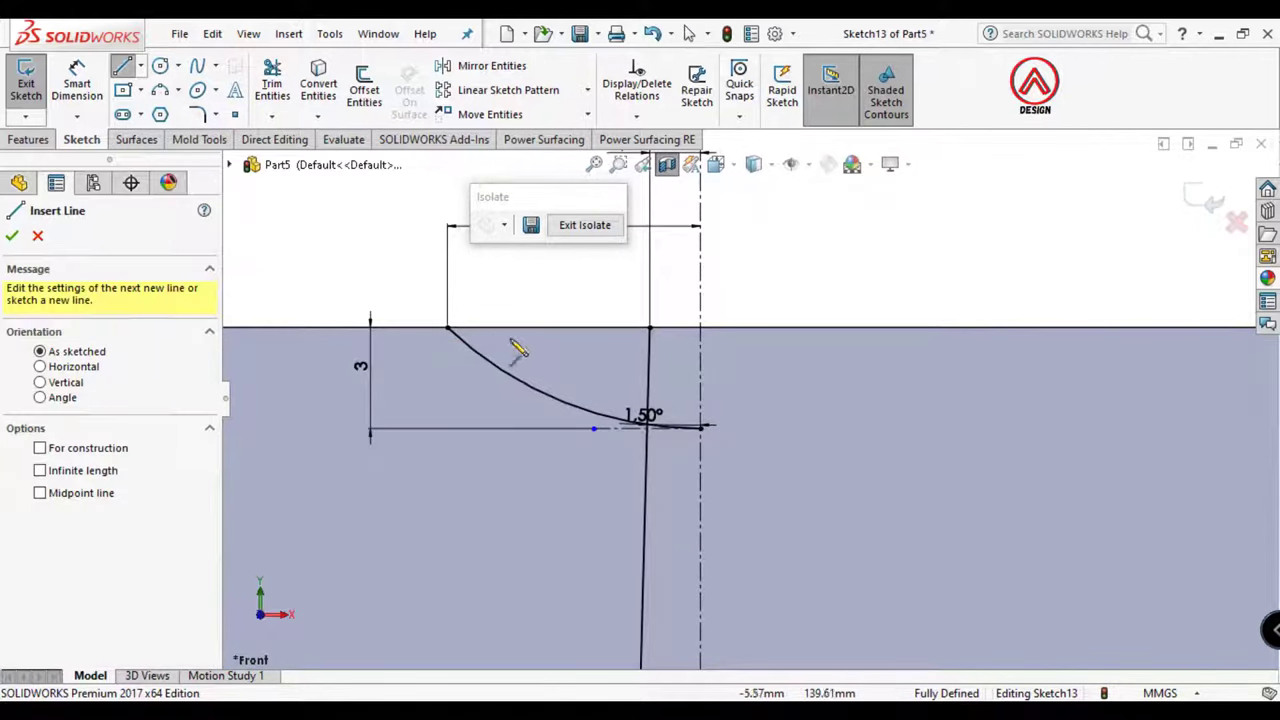
pyautogui.click(448, 328)
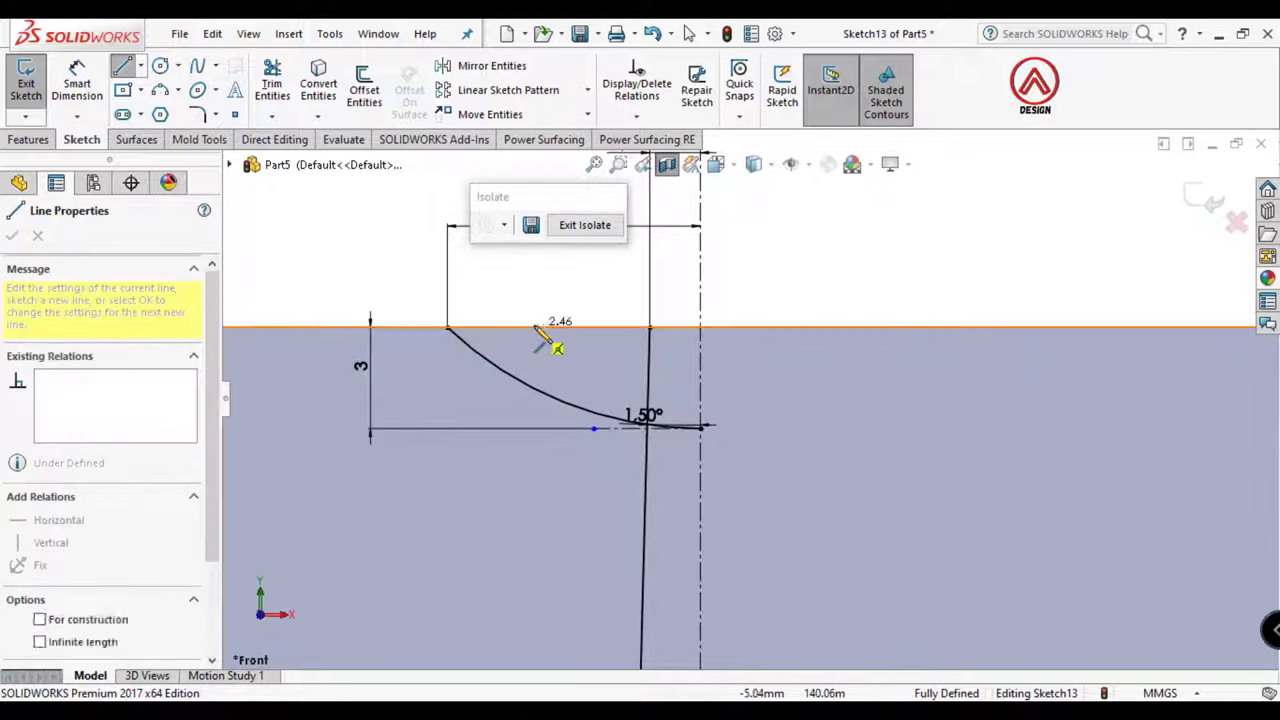
pyautogui.click(700, 323)
pyautogui.press('Escape')
pyautogui.scroll(3, 734, 449)
pyautogui.scroll(2, 745, 500)
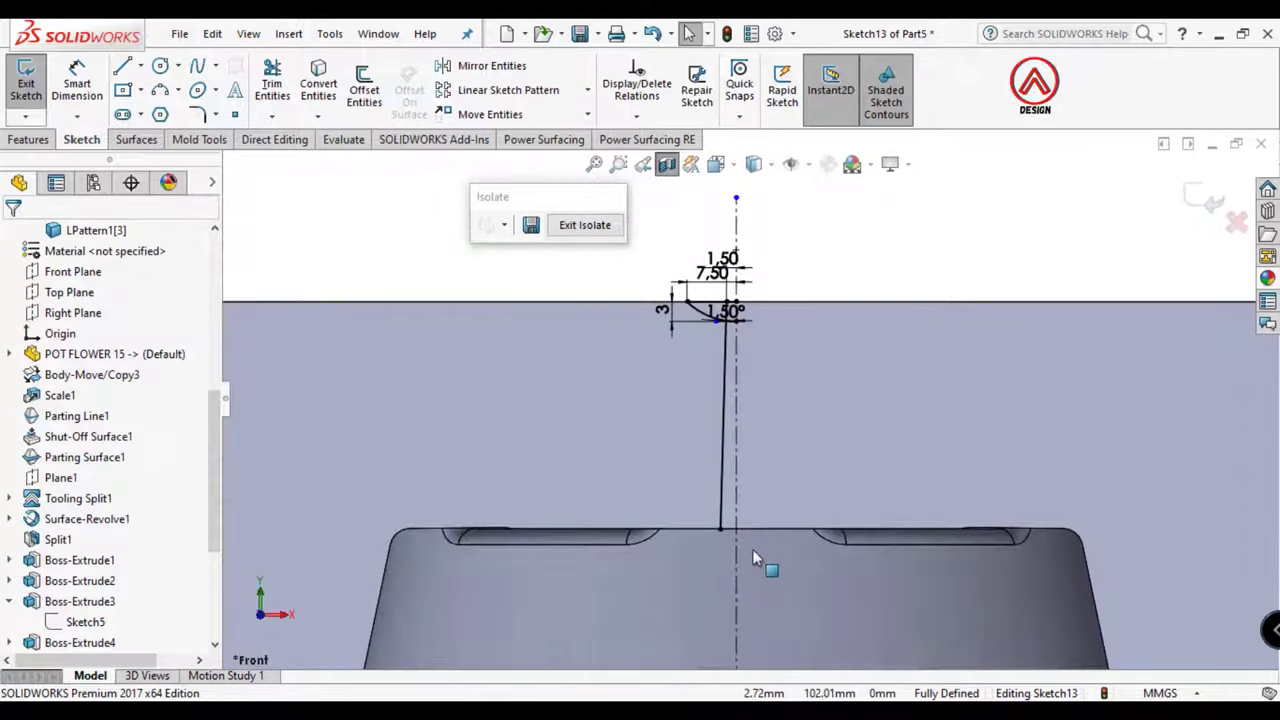
# Draw the closing line from the column bottom across to the centreline
pyautogui.click(121, 67)
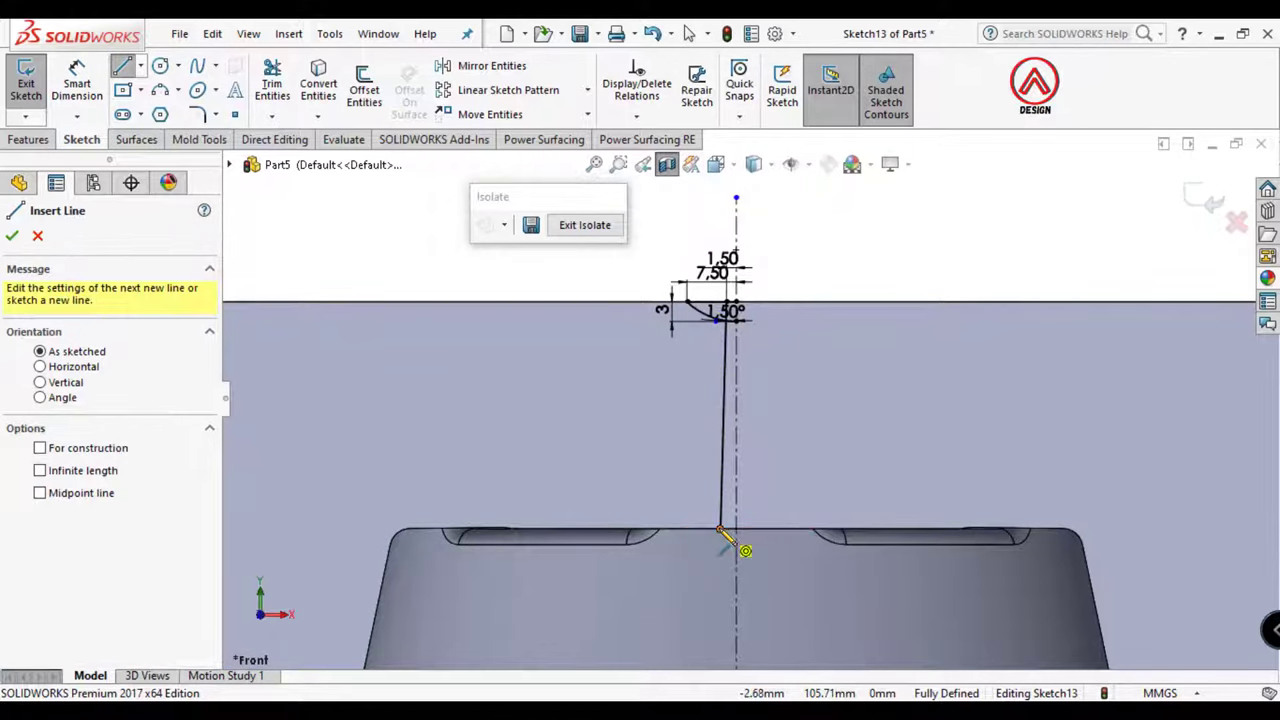
pyautogui.click(720, 530)
pyautogui.press('Escape')
pyautogui.scroll(-5, 735, 285)
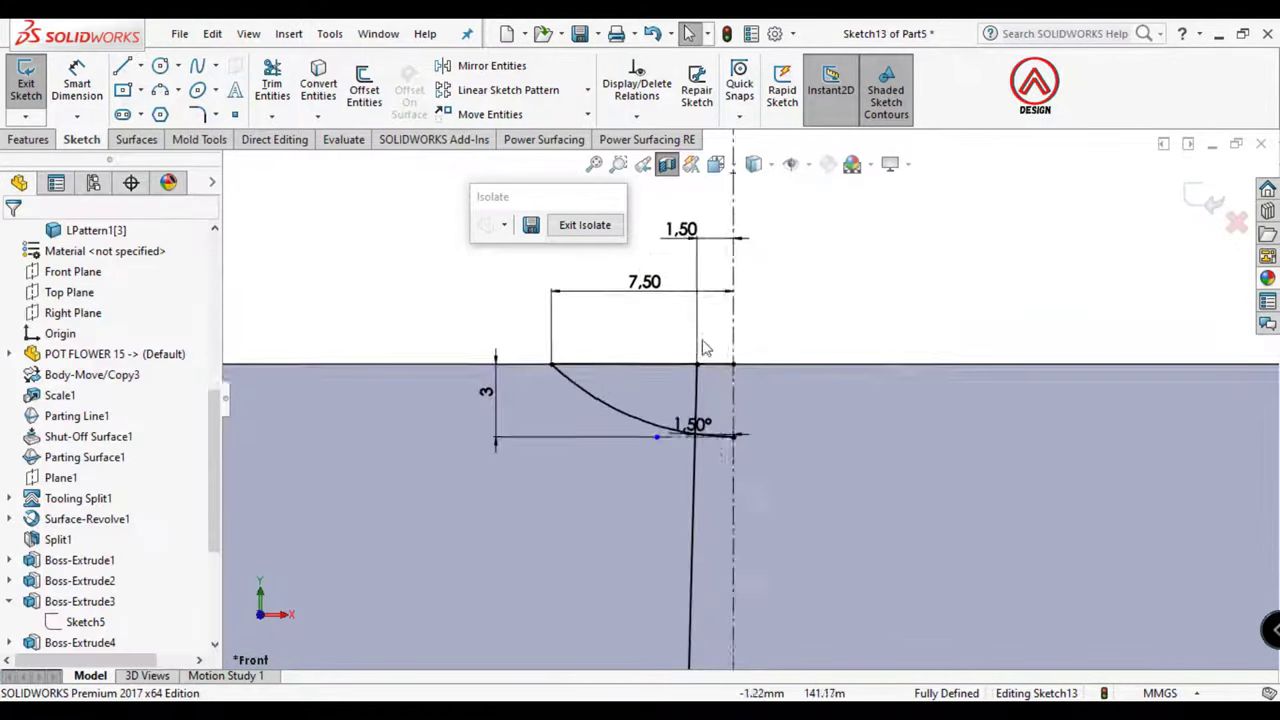
pyautogui.scroll(-5, 716, 392)
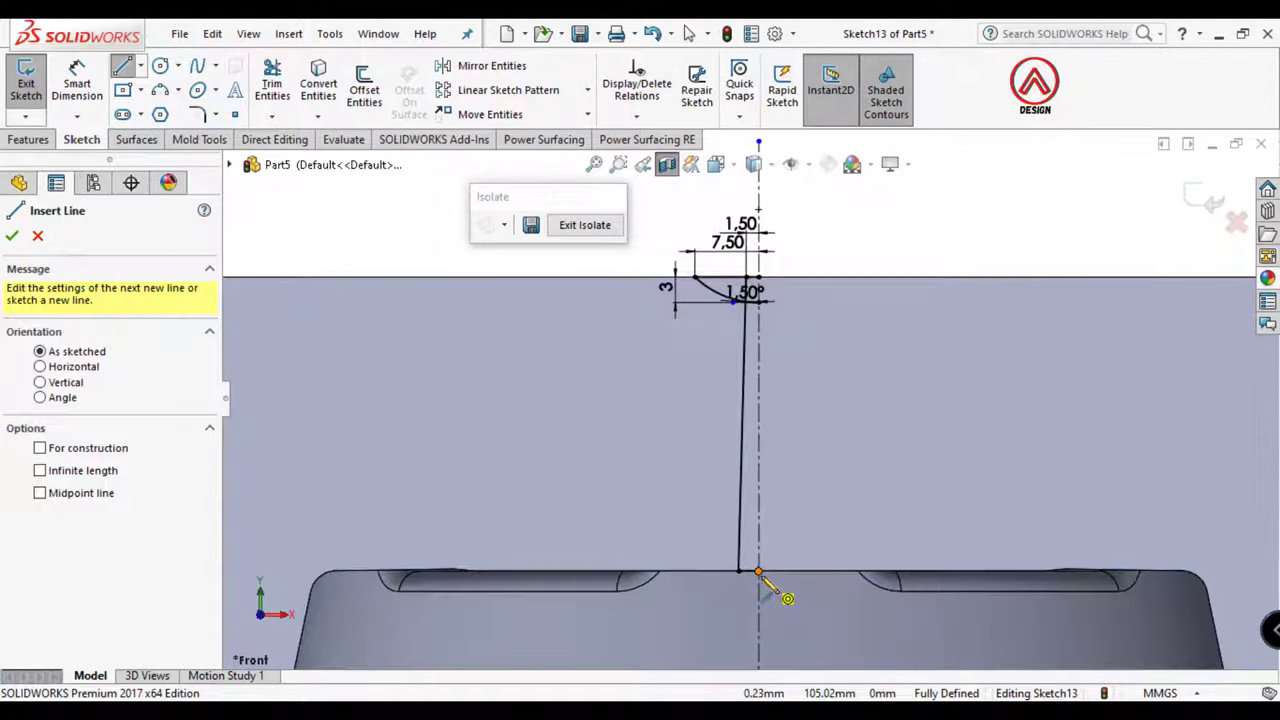
pyautogui.click(759, 573)
pyautogui.click(759, 302)
pyautogui.press('Escape')
pyautogui.scroll(-3, 784, 290)
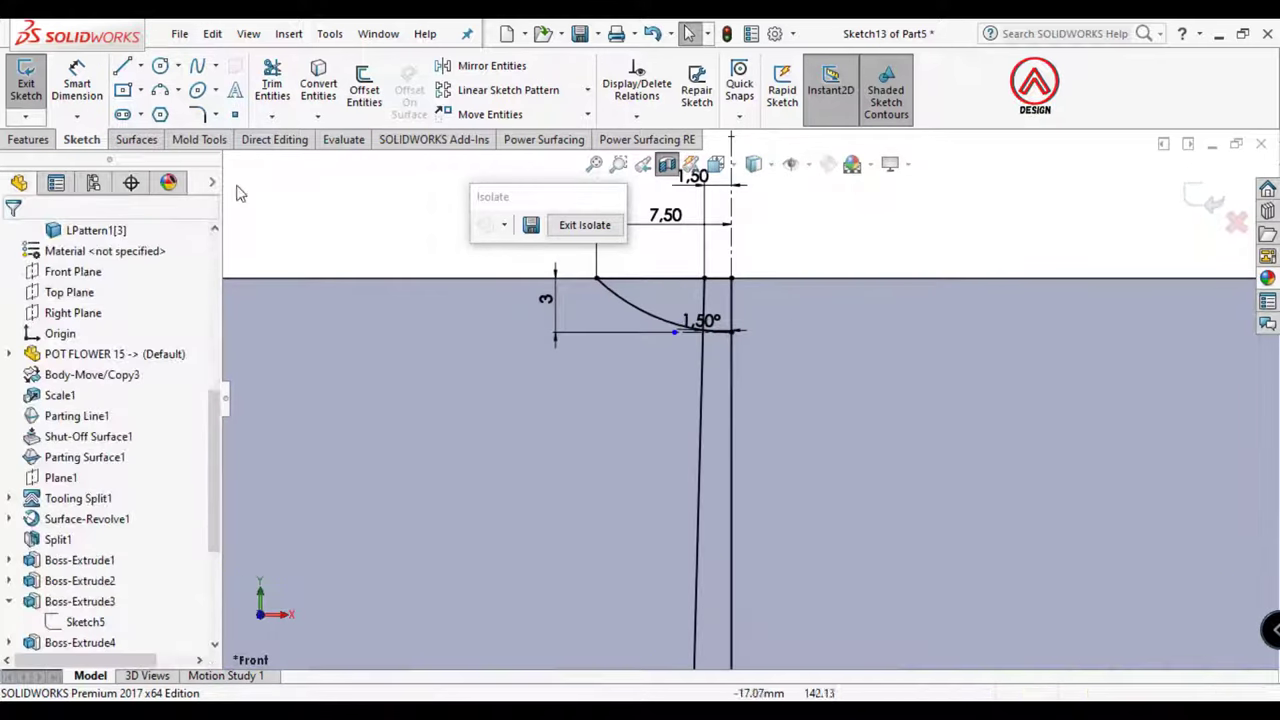
# Set up a revolved cut of Sketch13 about its vertical line Line1, Blind 360°, not thin
pyautogui.click(26, 80)
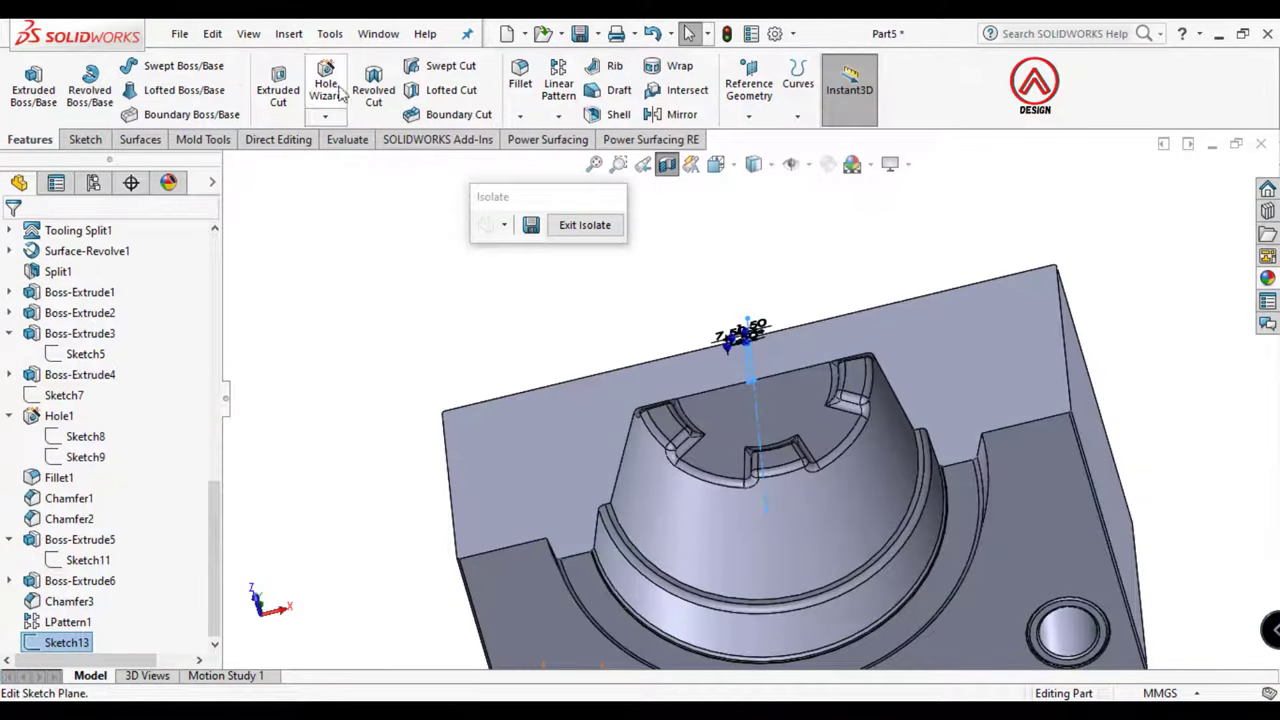
pyautogui.click(372, 97)
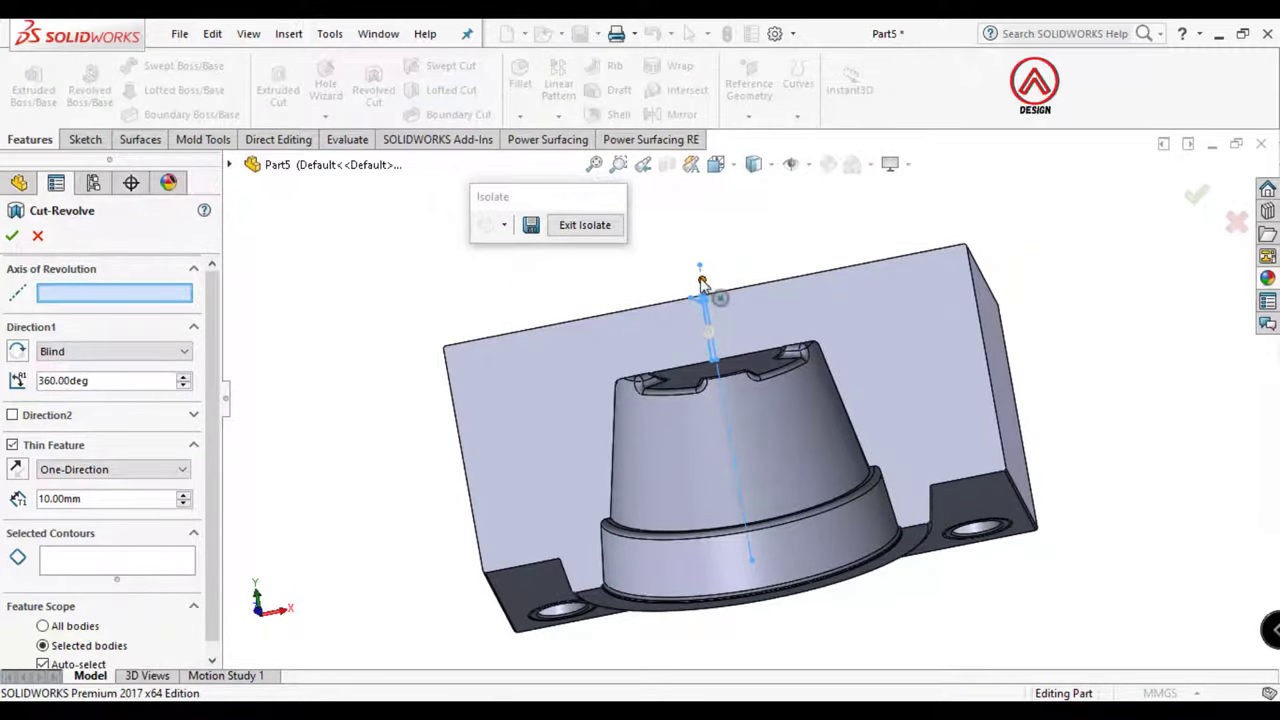
pyautogui.click(701, 272)
pyautogui.click(716, 164)
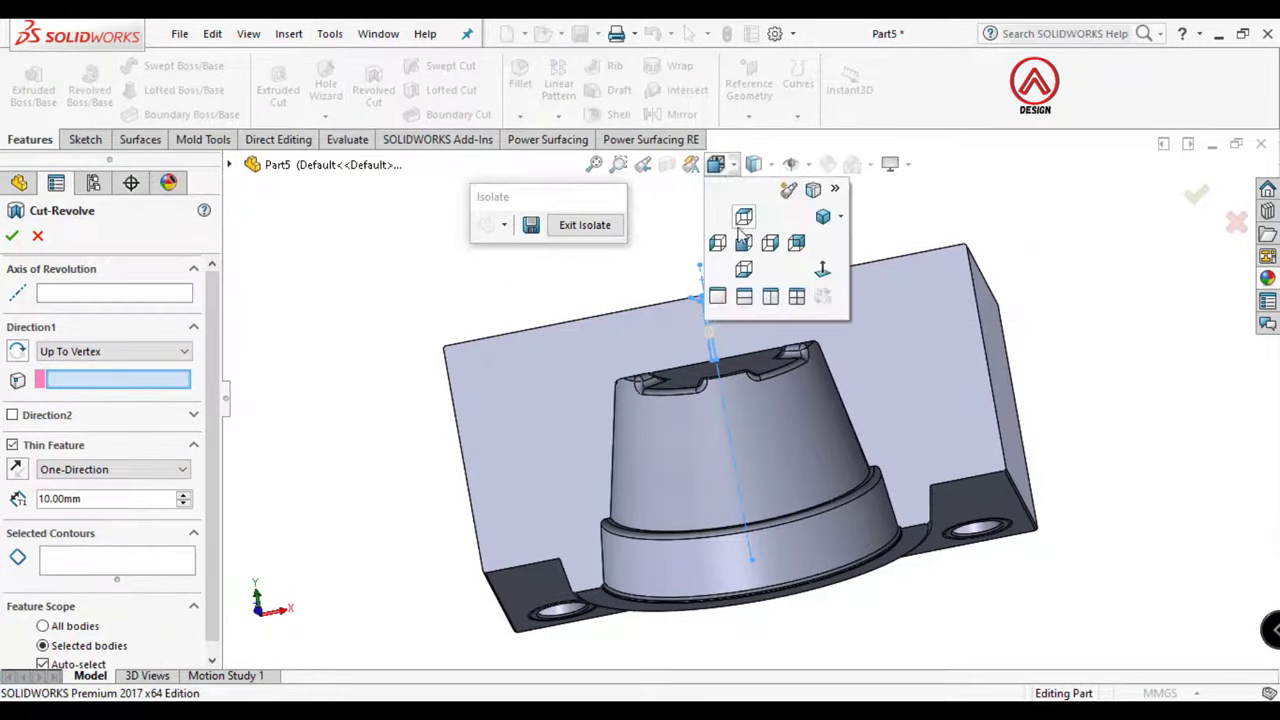
pyautogui.click(743, 242)
pyautogui.scroll(-3, 741, 236)
pyautogui.click(105, 297)
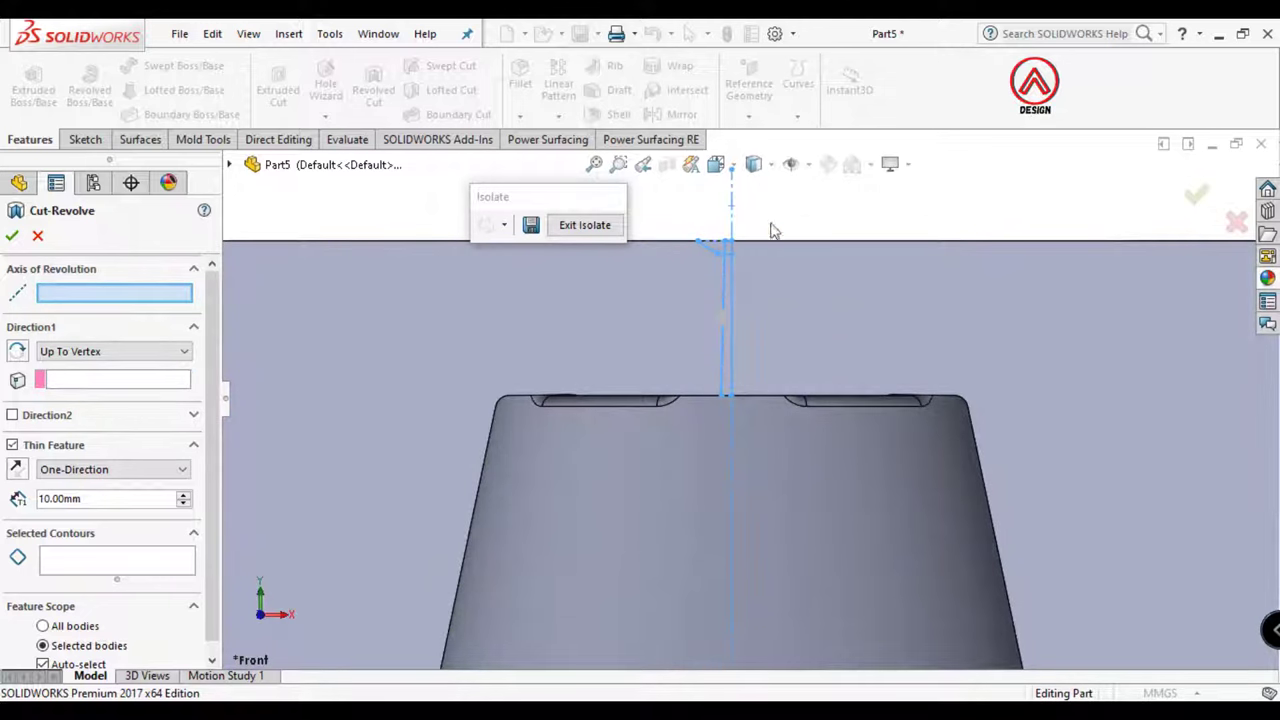
pyautogui.click(731, 243)
pyautogui.click(100, 351)
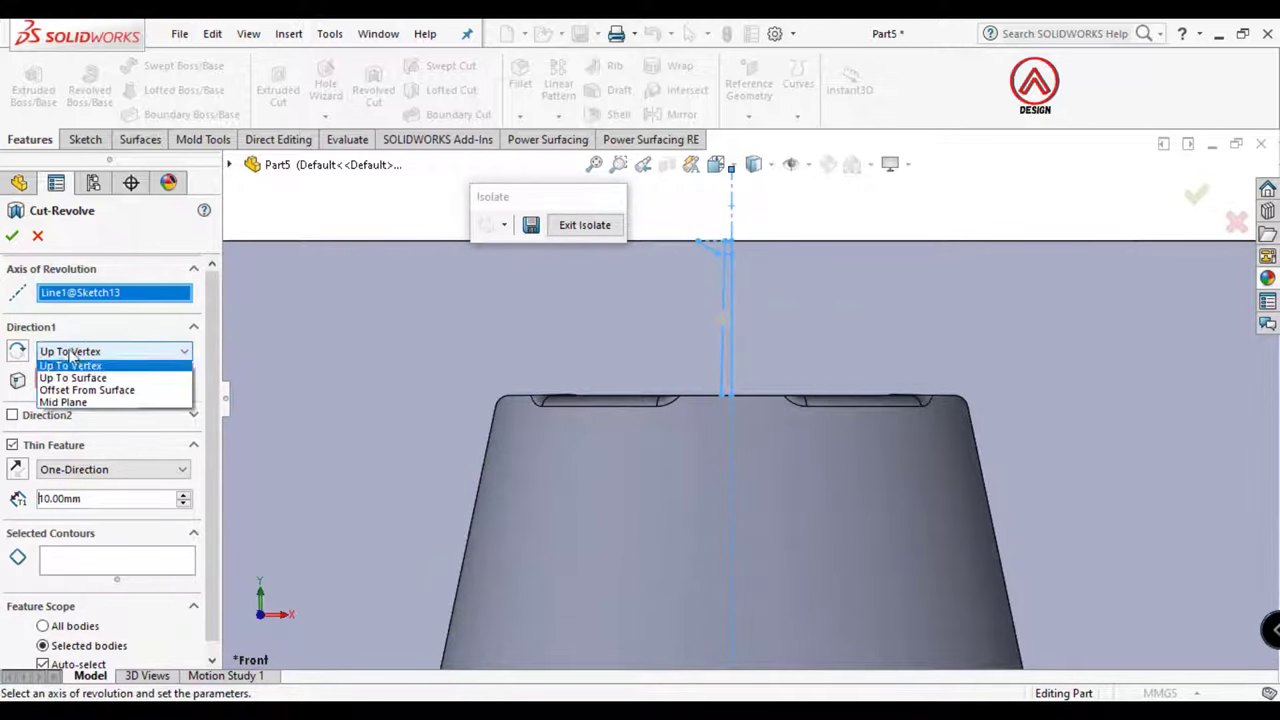
pyautogui.click(60, 366)
pyautogui.click(13, 446)
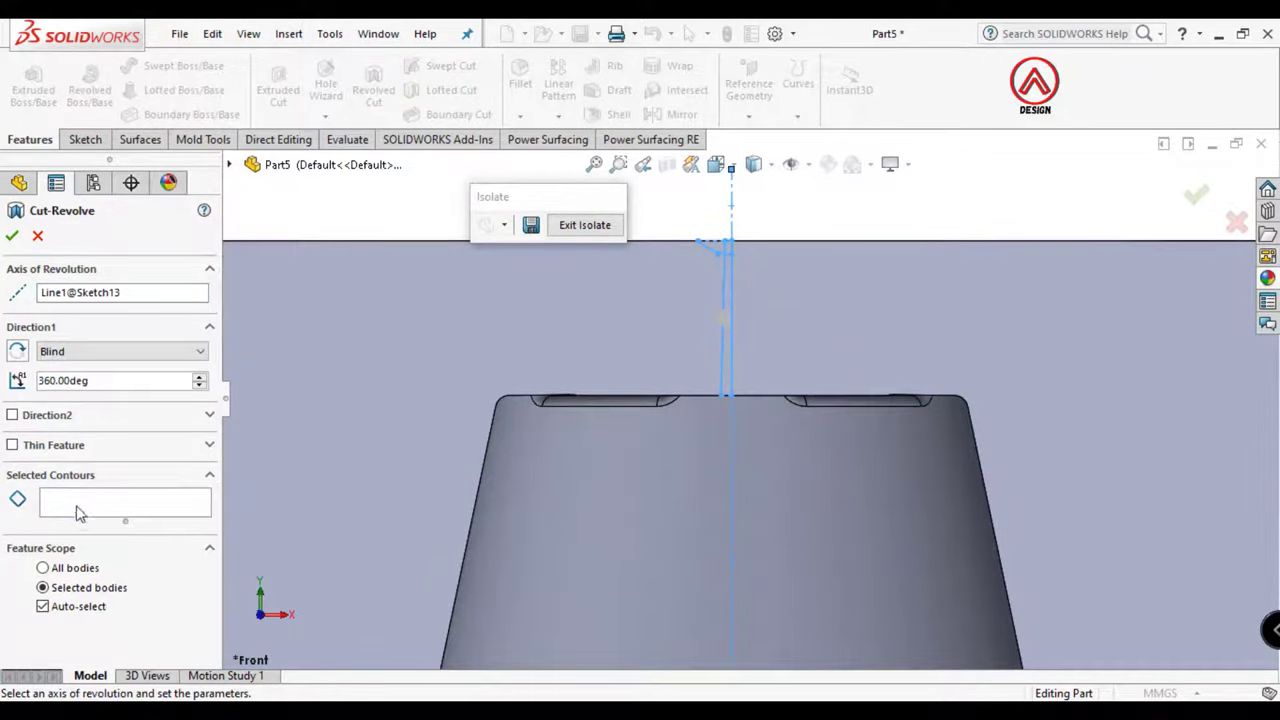
# Select the three Sketch13 profile regions and confirm the cut as Cut-Revolve1
pyautogui.scroll(-3, 660, 386)
pyautogui.click(668, 389)
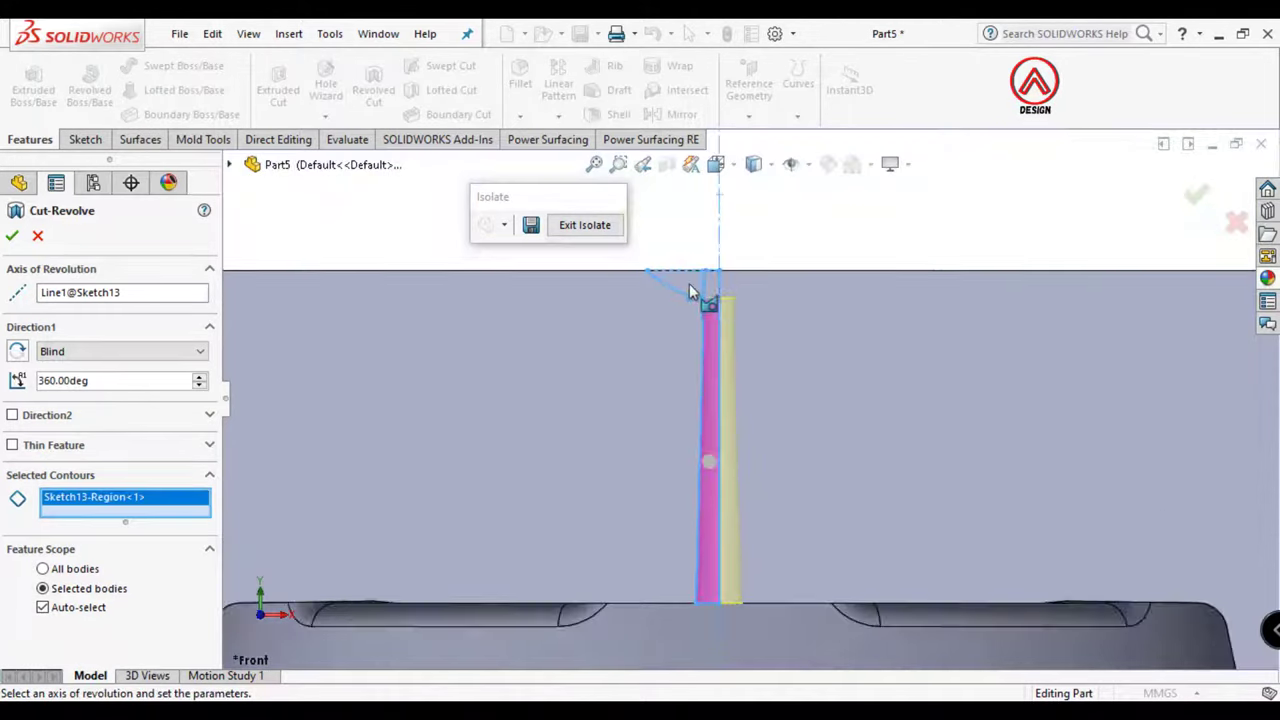
pyautogui.scroll(-3, 695, 285)
pyautogui.click(805, 365)
pyautogui.click(686, 338)
pyautogui.scroll(2, 686, 338)
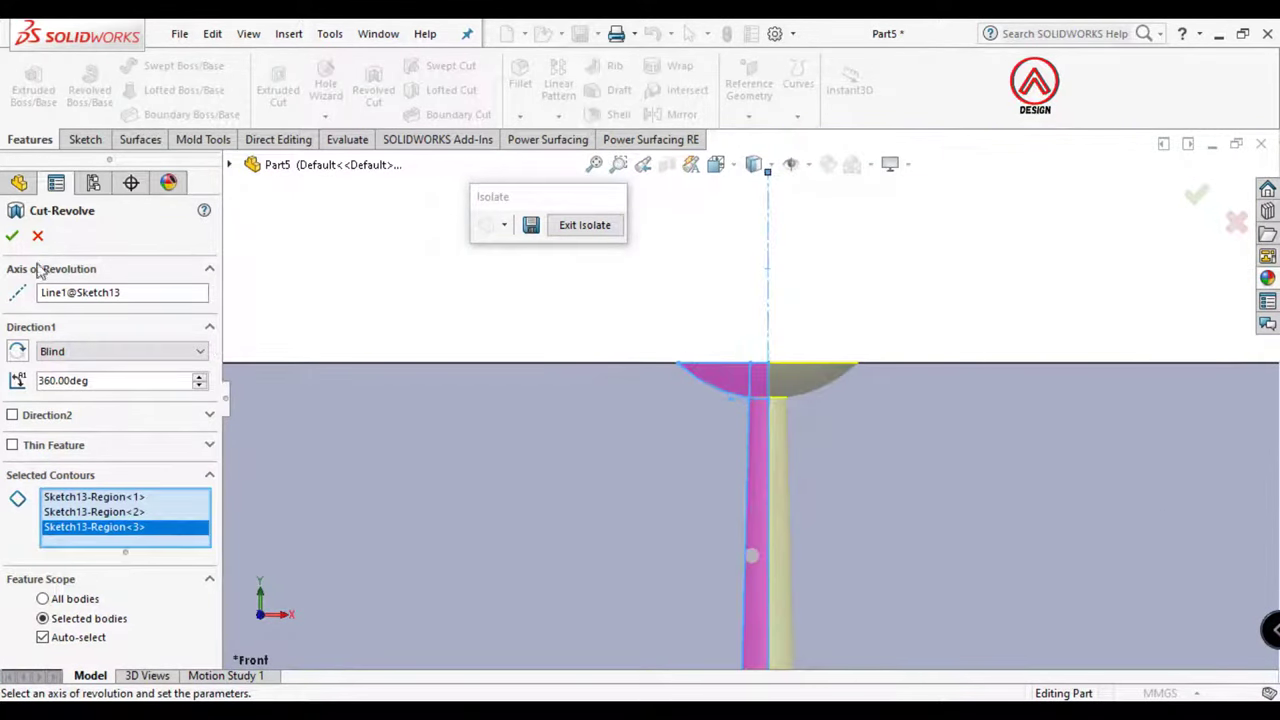
pyautogui.click(12, 236)
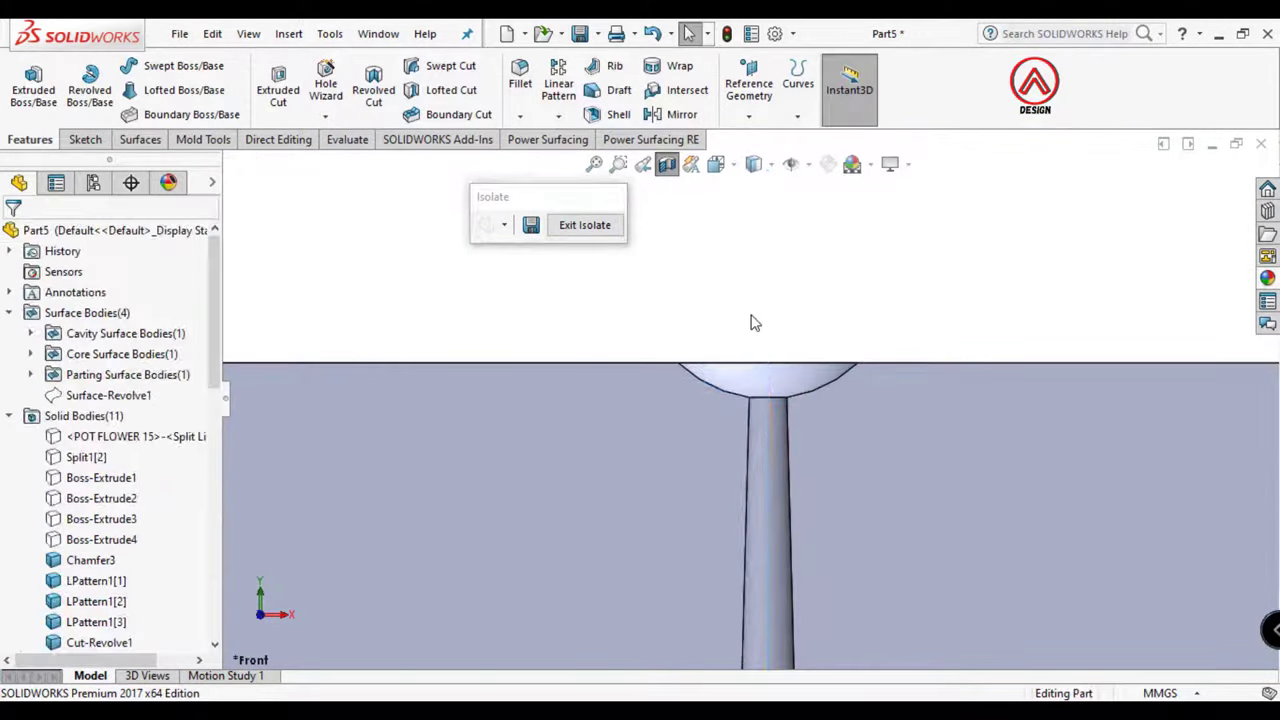
# Turn off the section view and start Sketch14 on the plate's square top face
pyautogui.click(667, 165)
pyautogui.click(667, 165)
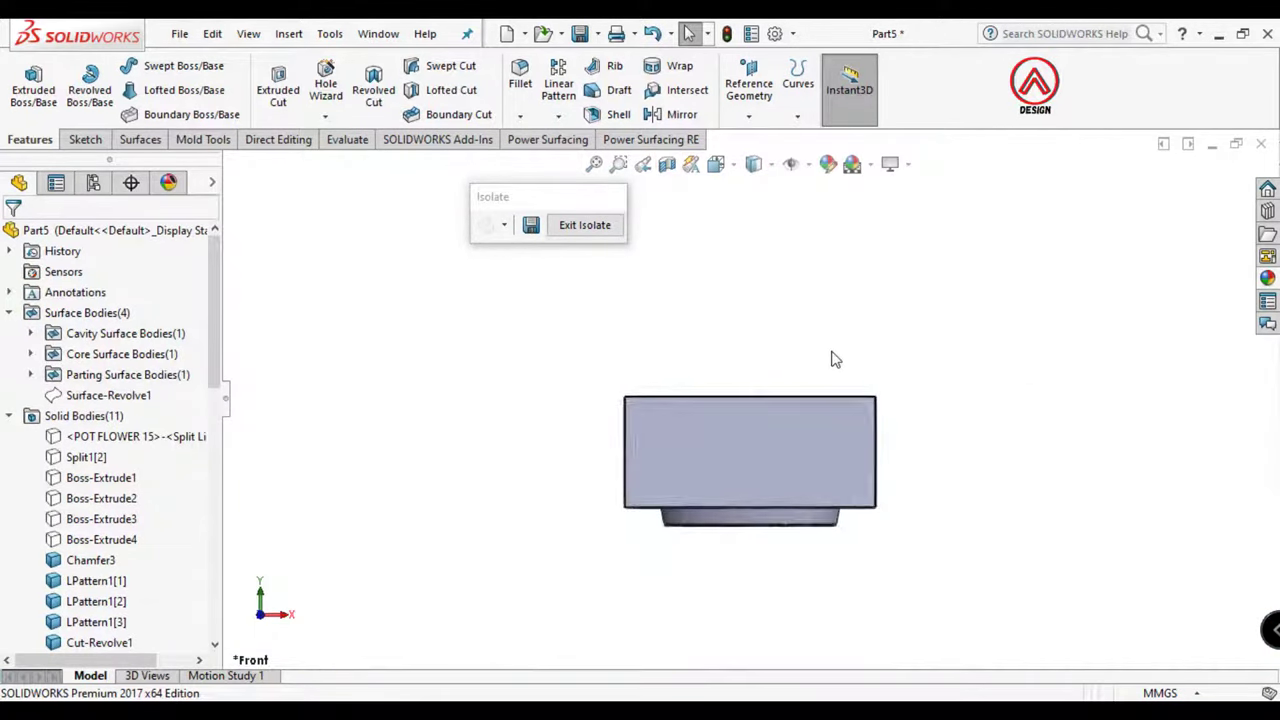
pyautogui.moveTo(834, 357); pyautogui.dragTo(806, 446, button='middle')
pyautogui.click(806, 446)
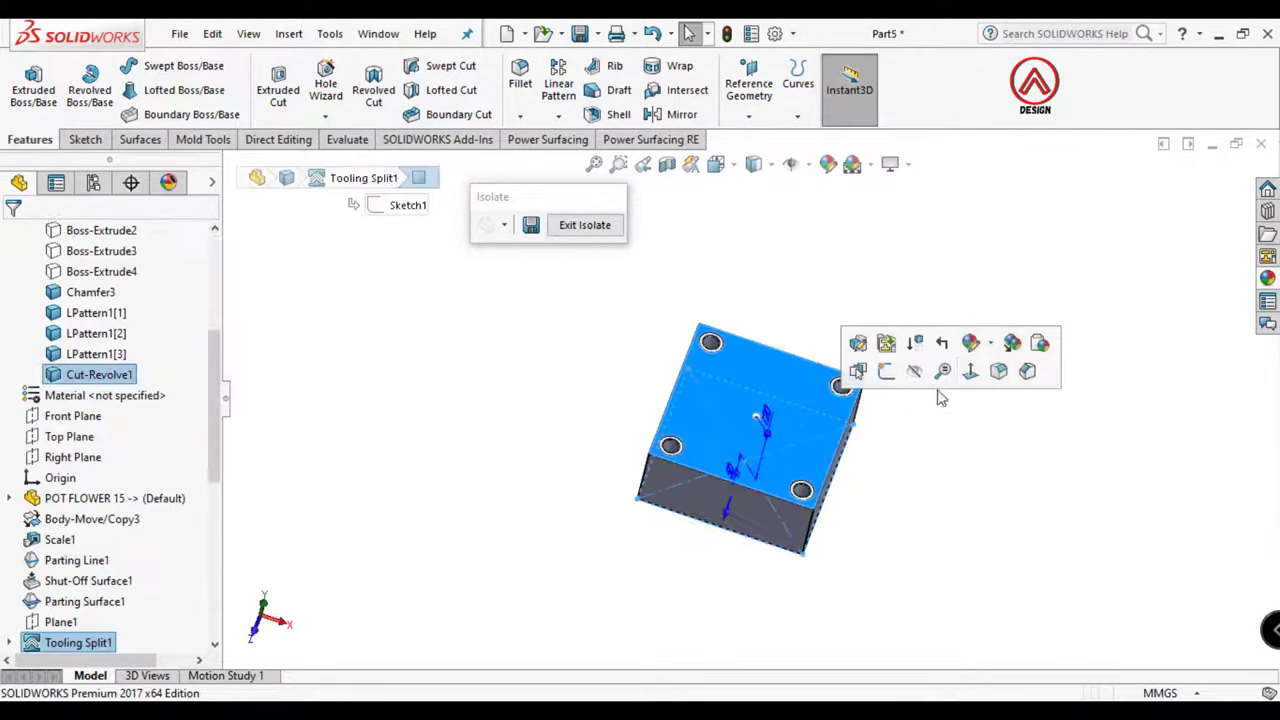
pyautogui.click(964, 376)
pyautogui.click(422, 358)
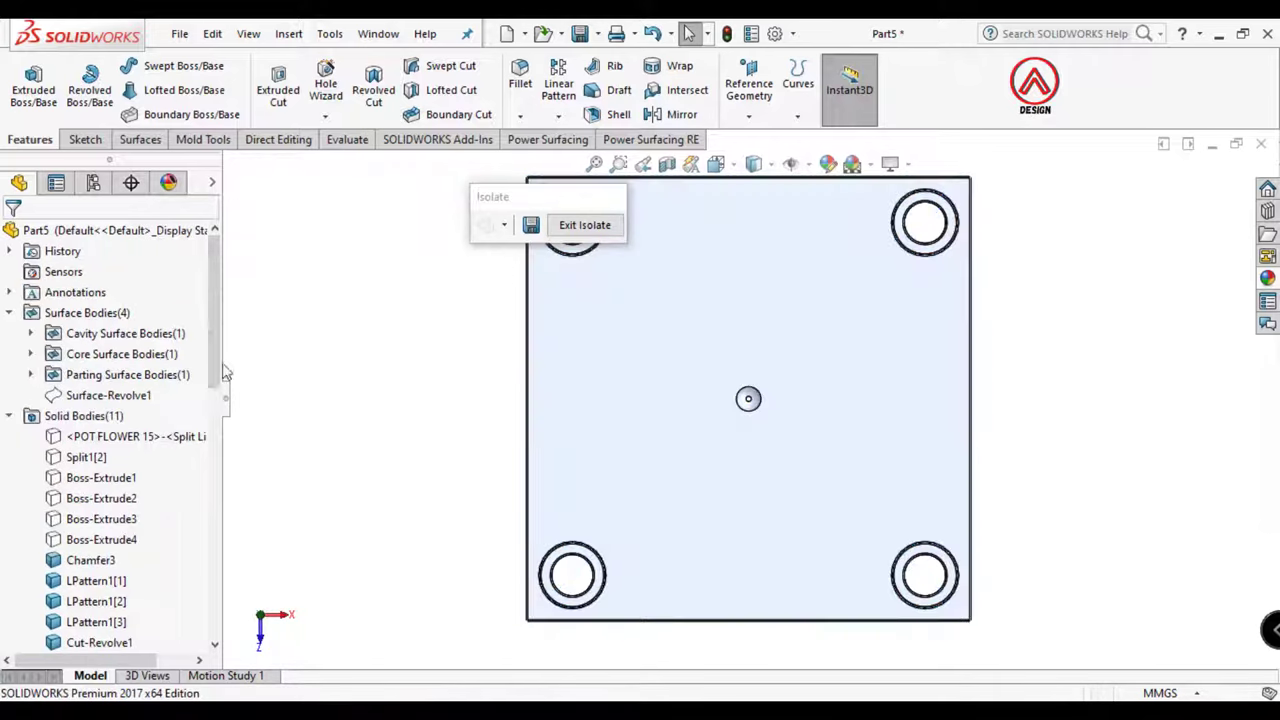
pyautogui.click(531, 386)
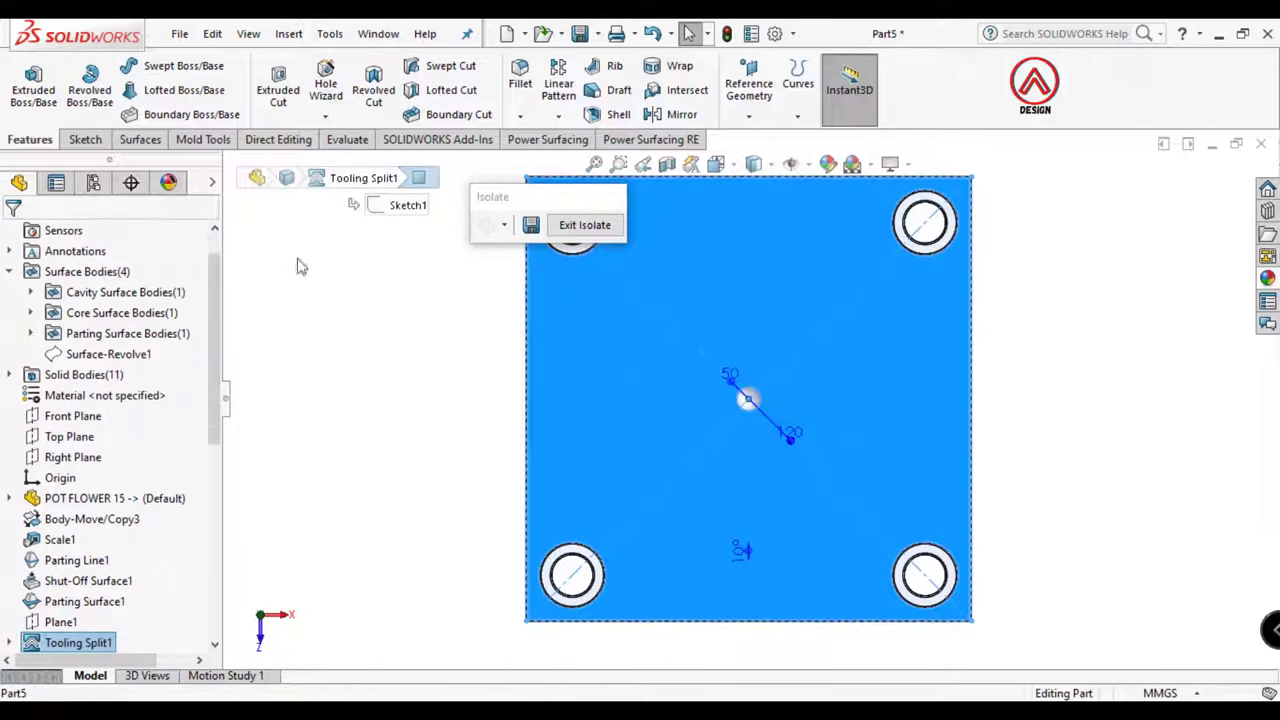
pyautogui.click(84, 139)
# Draw a centre rectangle from the origin to a corner inside the plate
pyautogui.click(26, 85)
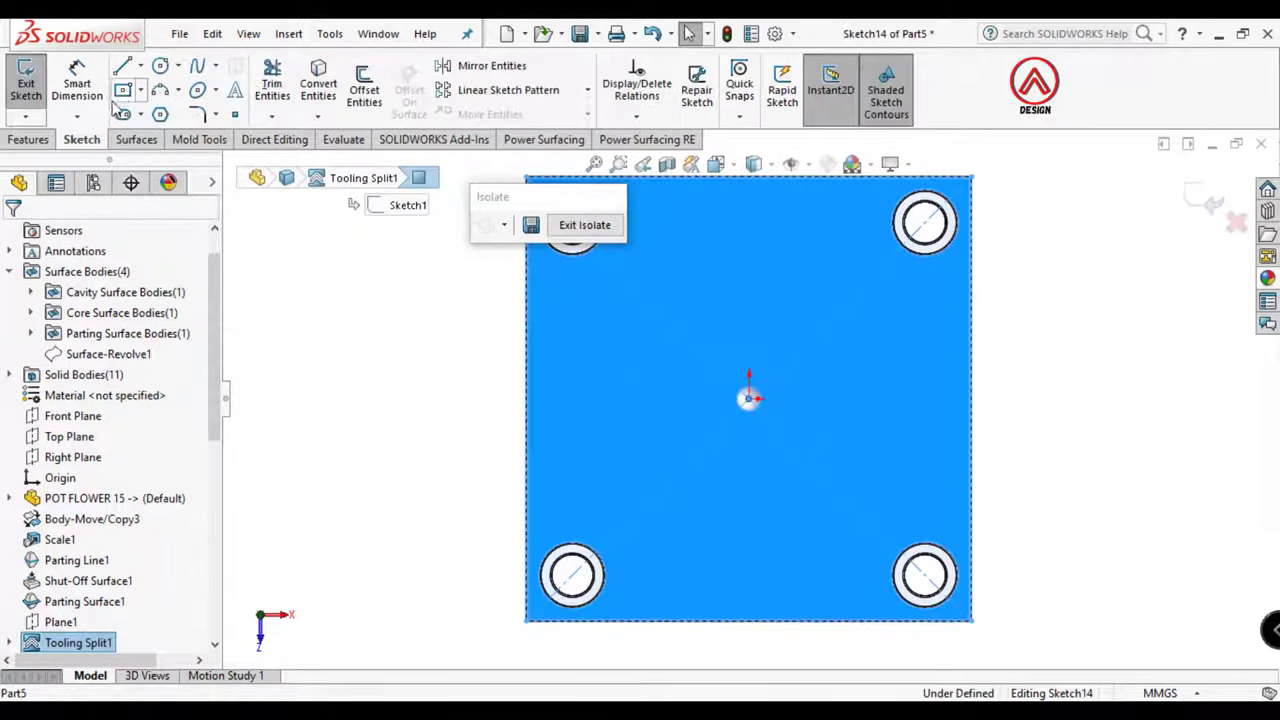
pyautogui.click(122, 89)
pyautogui.click(96, 313)
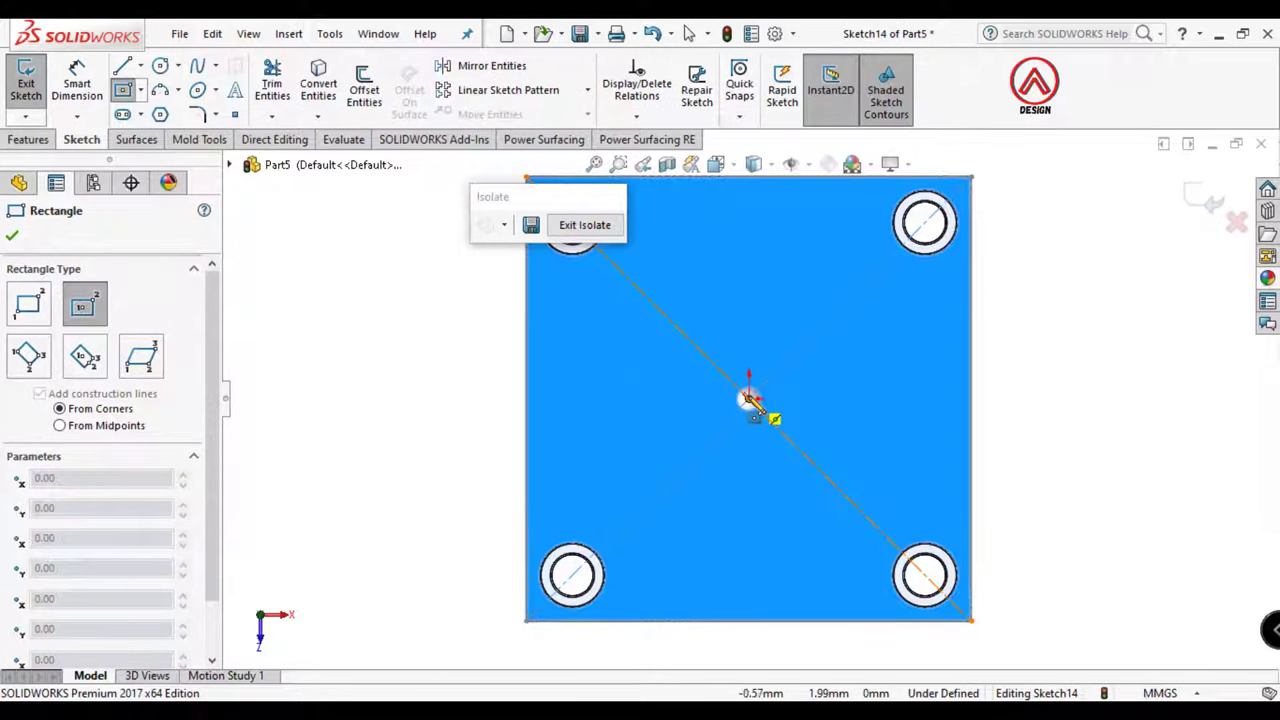
pyautogui.click(749, 399)
pyautogui.click(921, 290)
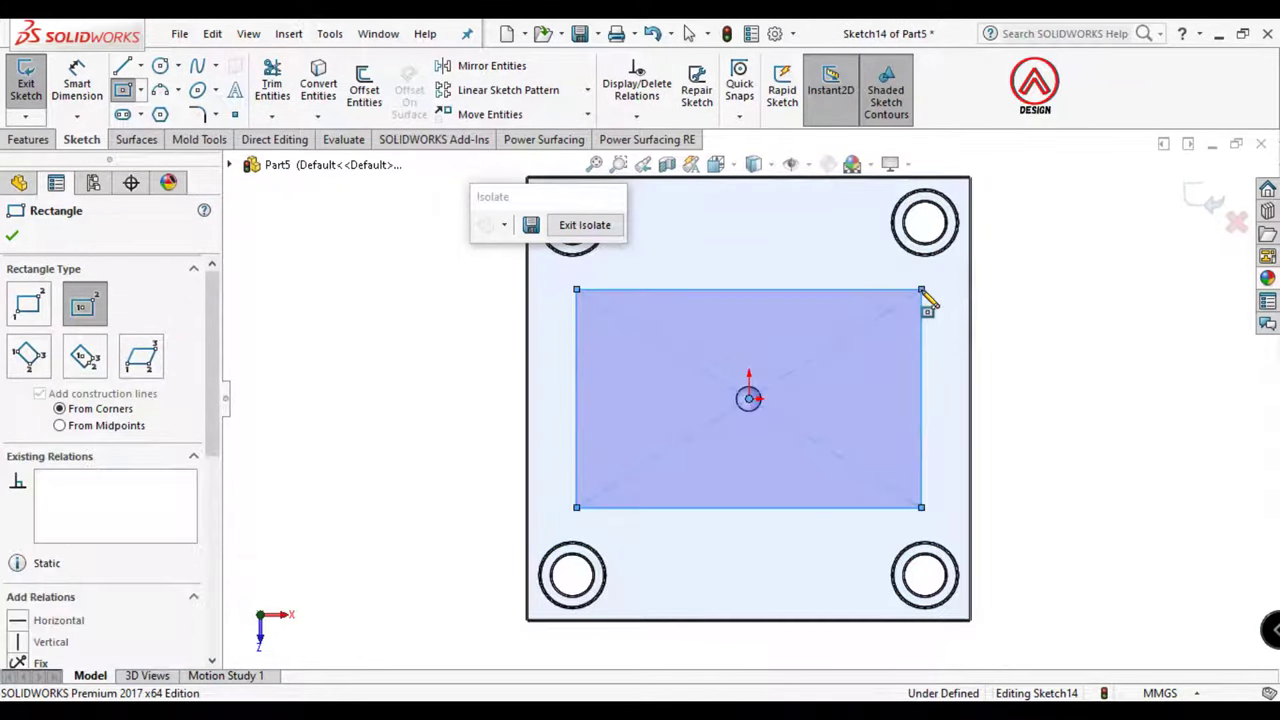
# Dimension the rectangle to 220 wide by 120 high
pyautogui.click(78, 78)
pyautogui.scroll(2, 886, 352)
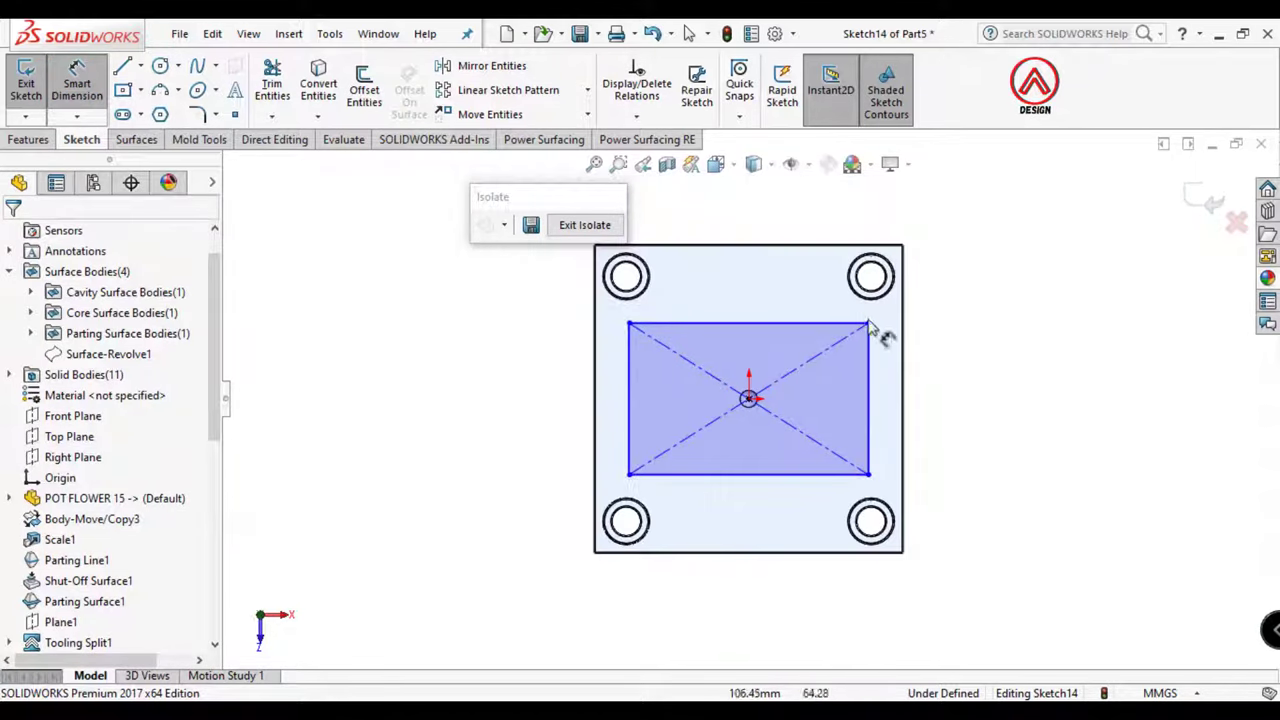
pyautogui.click(766, 332)
pyautogui.click(775, 228)
pyautogui.press('Return')
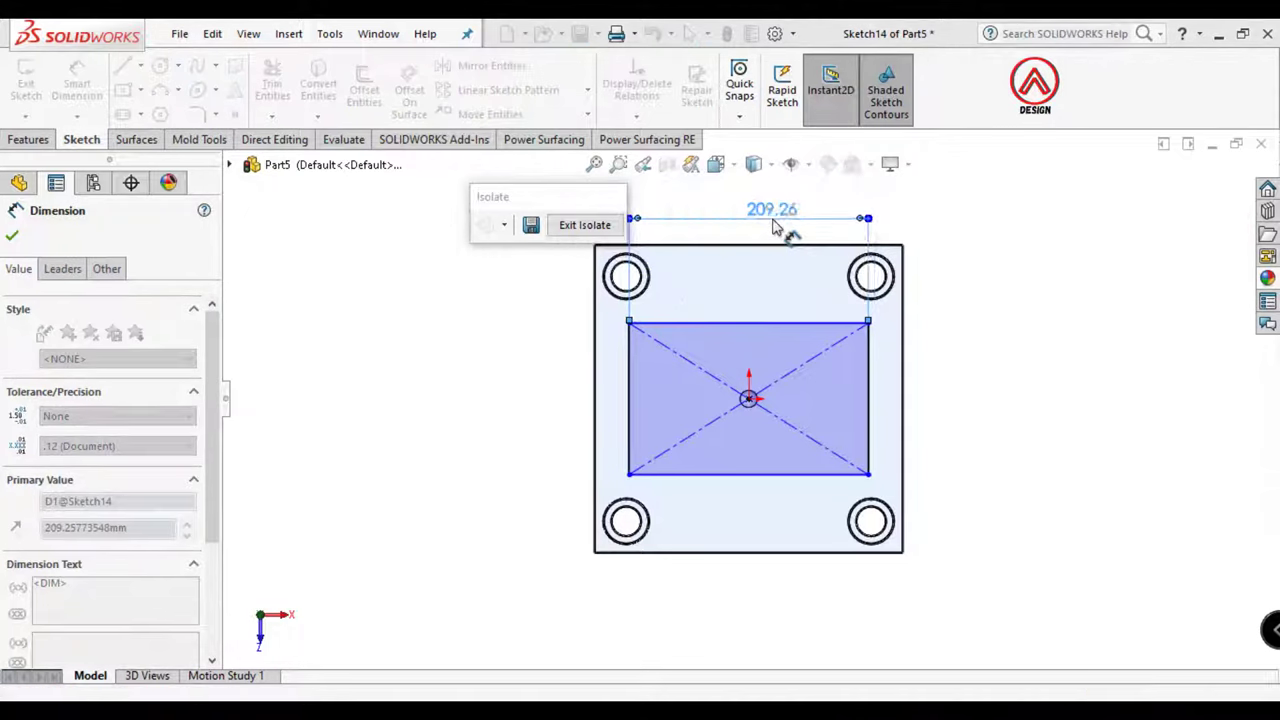
pyautogui.click(622, 385)
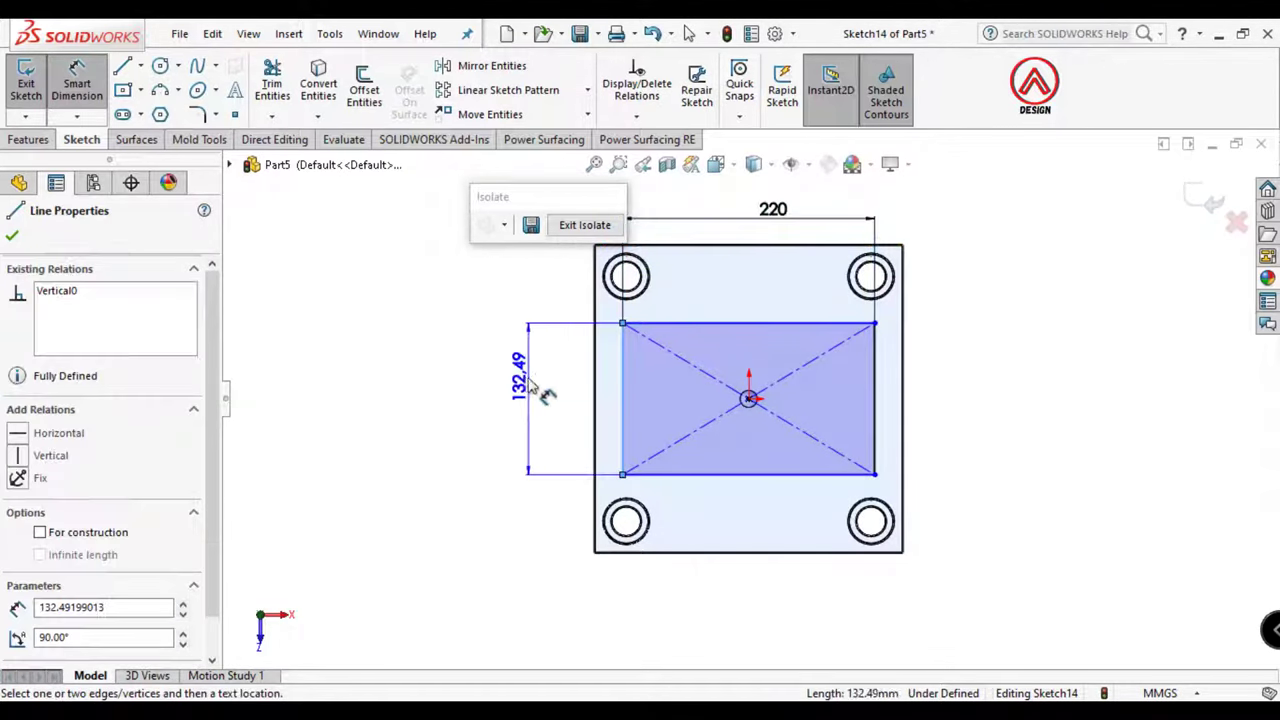
pyautogui.click(530, 380)
pyautogui.write('150')
pyautogui.press('Return')
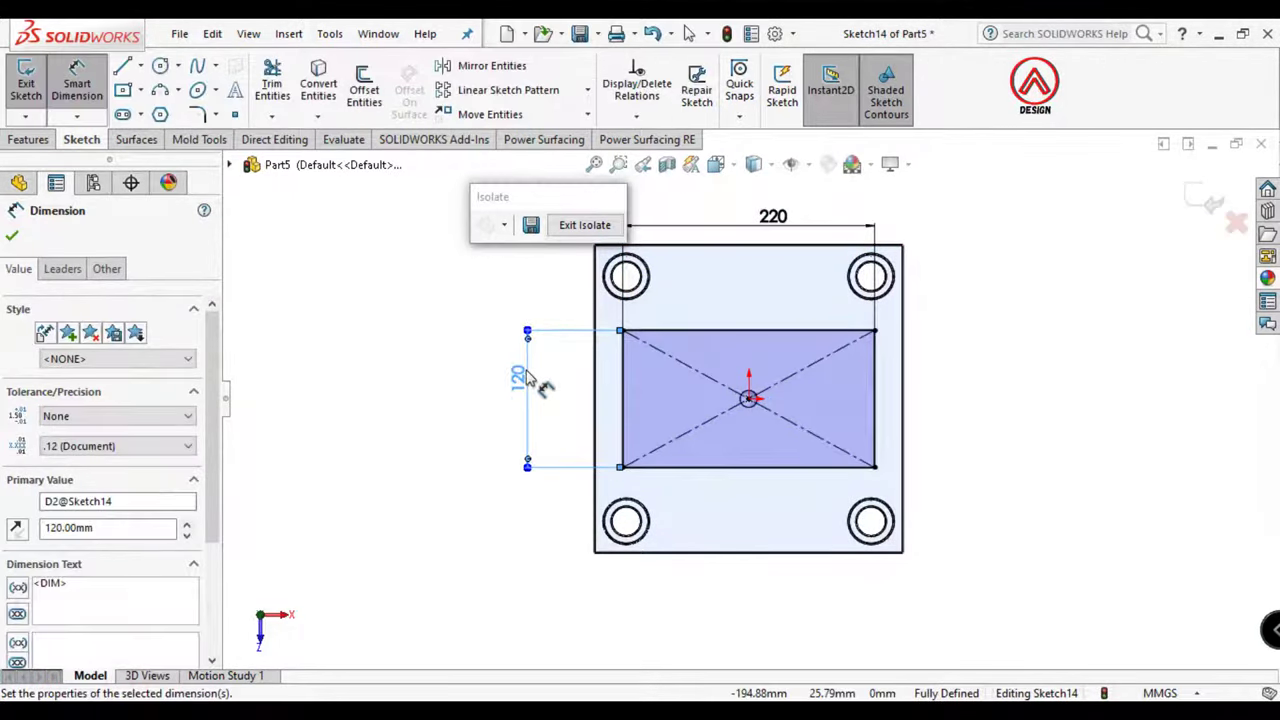
pyautogui.press('Escape')
# Convert the four rectangle lines to construction geometry and exit Sketch14
pyautogui.click(706, 411)
pyautogui.click(797, 362)
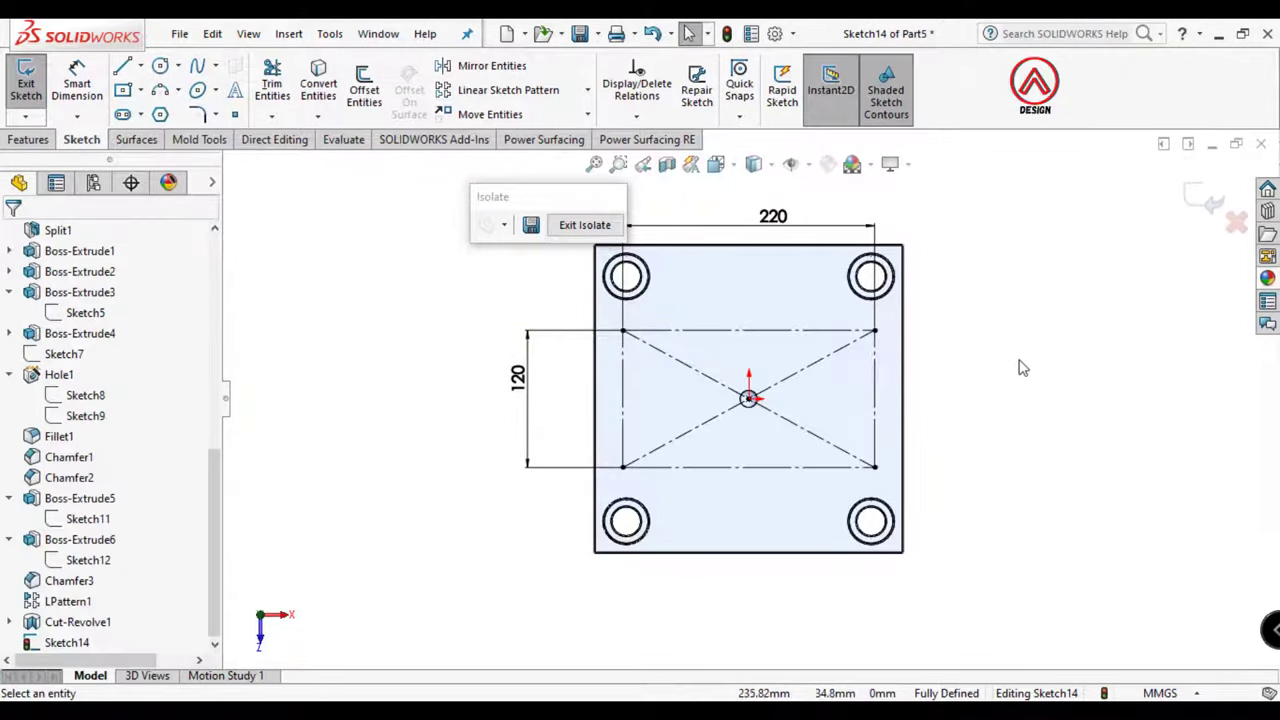
pyautogui.click(26, 82)
# Set up a Hole Wizard ISO tapped hole, size M12, end condition Blind
pyautogui.click(20, 141)
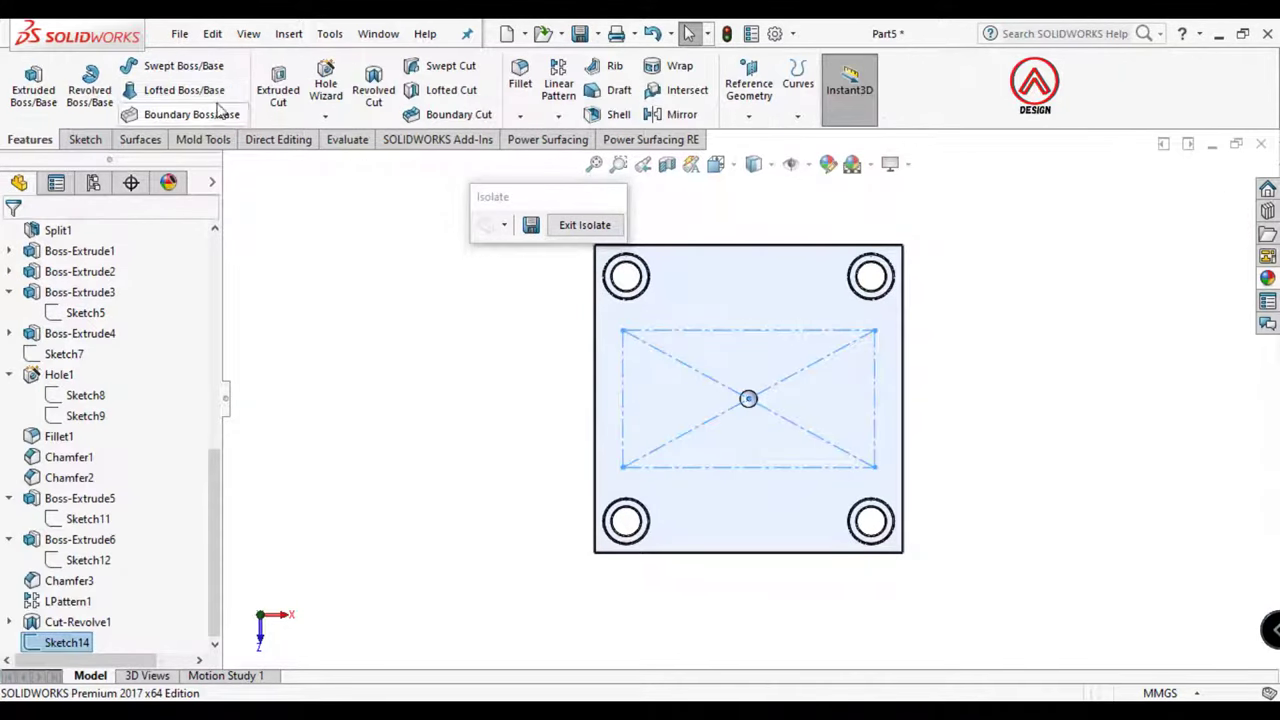
pyautogui.click(328, 90)
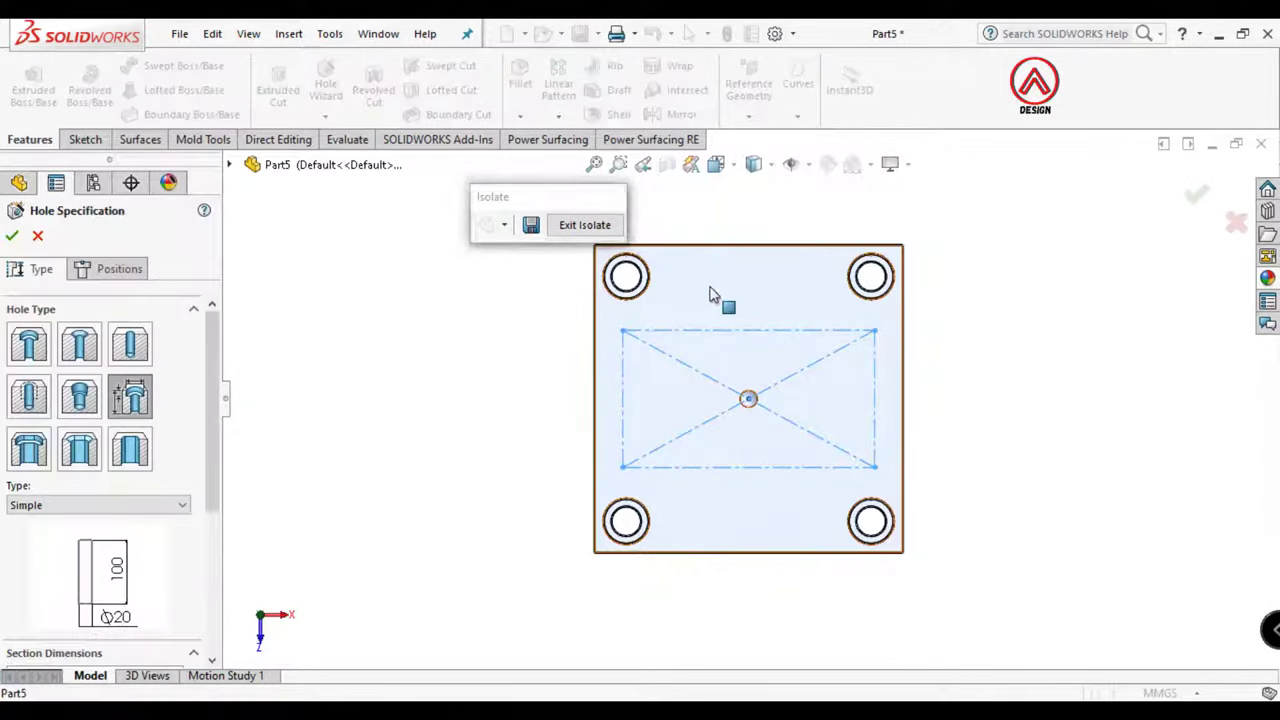
pyautogui.click(31, 396)
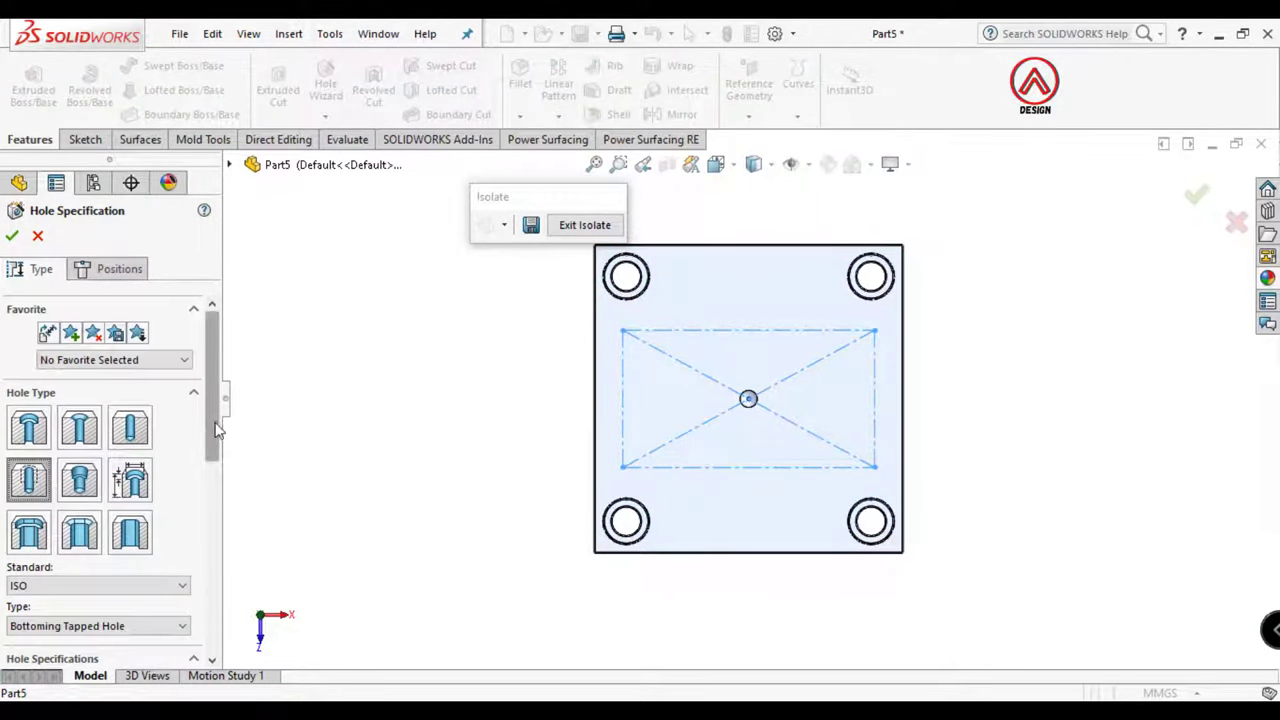
pyautogui.scroll(-3, 216, 428)
pyautogui.click(66, 452)
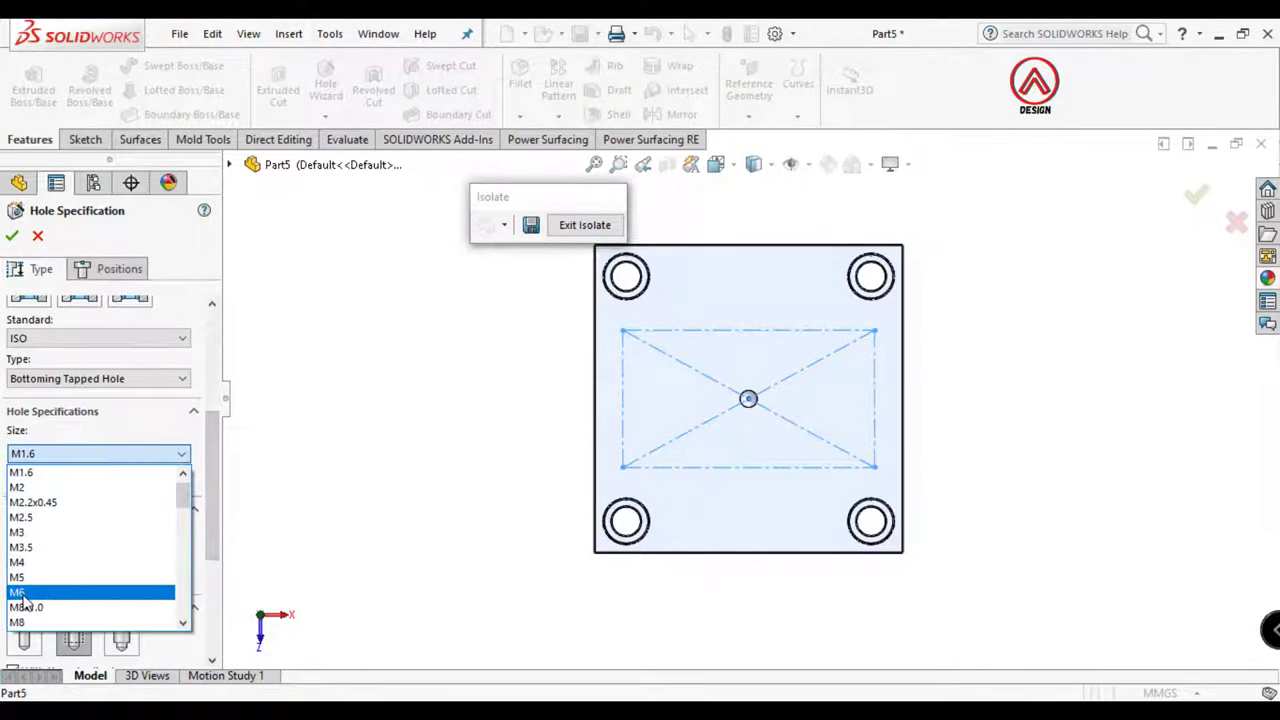
pyautogui.scroll(-2, 22, 598)
pyautogui.click(38, 623)
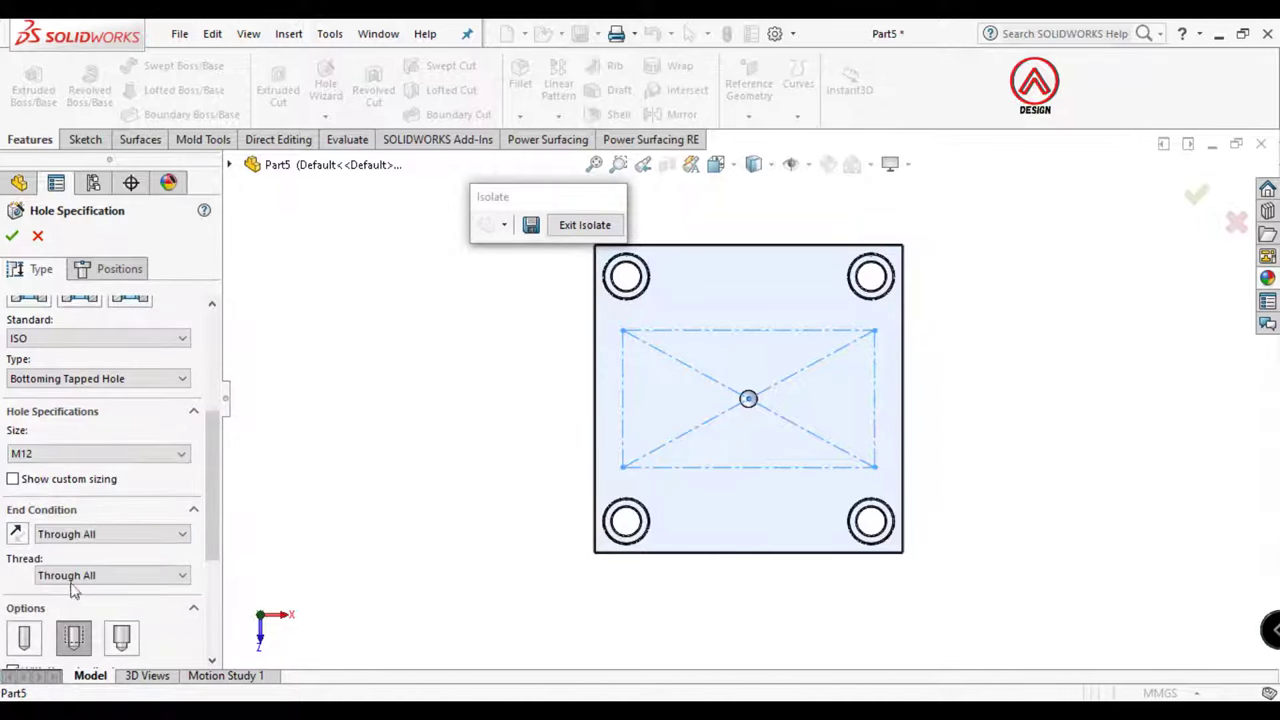
pyautogui.click(84, 534)
pyautogui.click(50, 551)
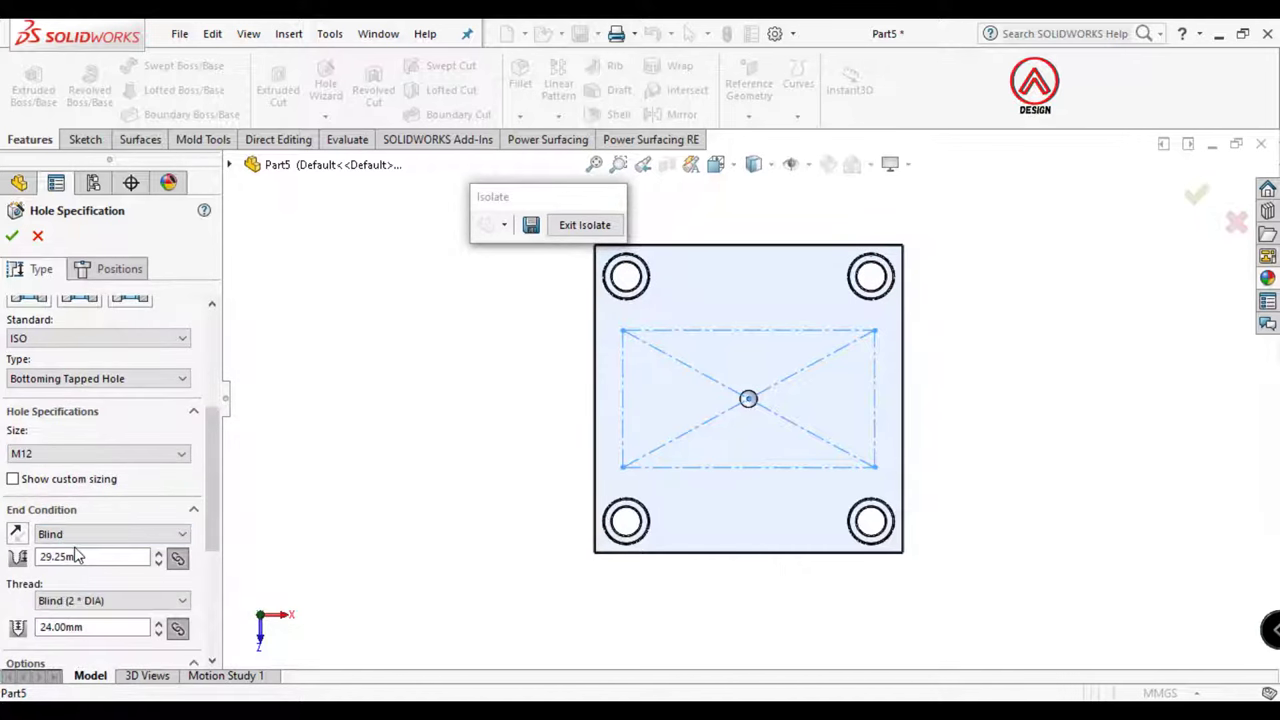
# Place the M12 tapped holes on the four rectangle corners and confirm
pyautogui.click(119, 268)
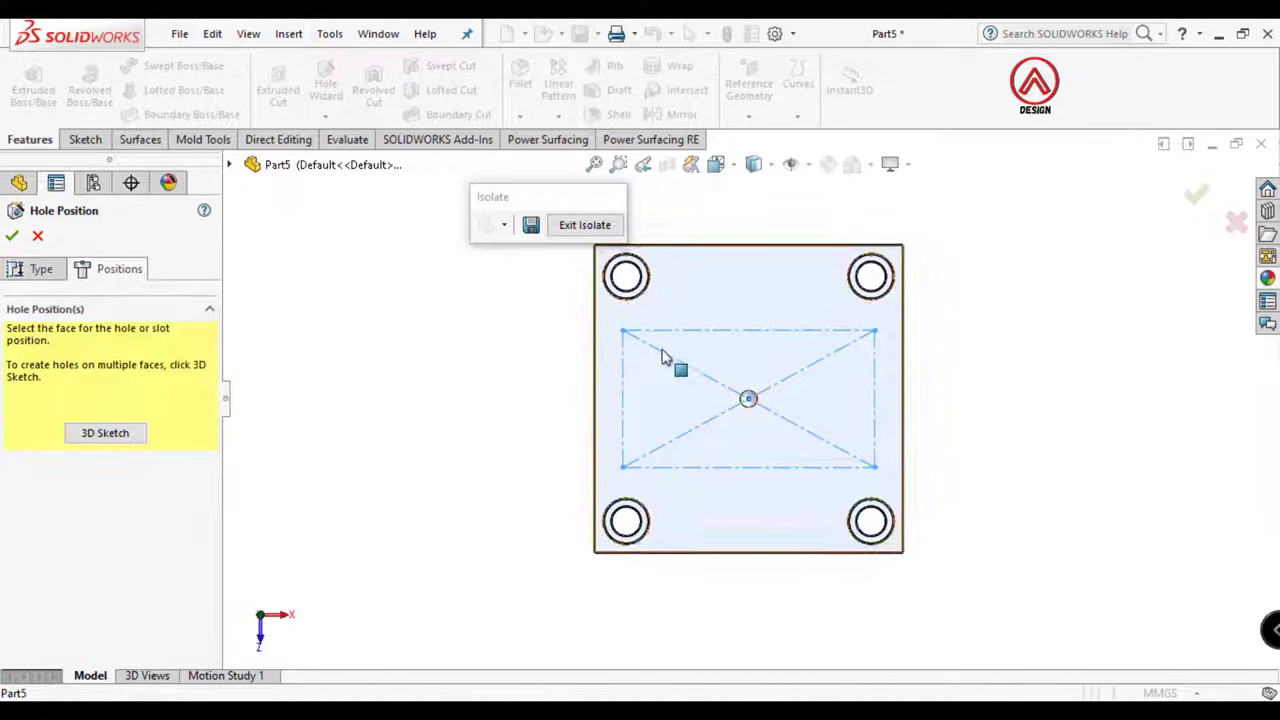
pyautogui.click(105, 434)
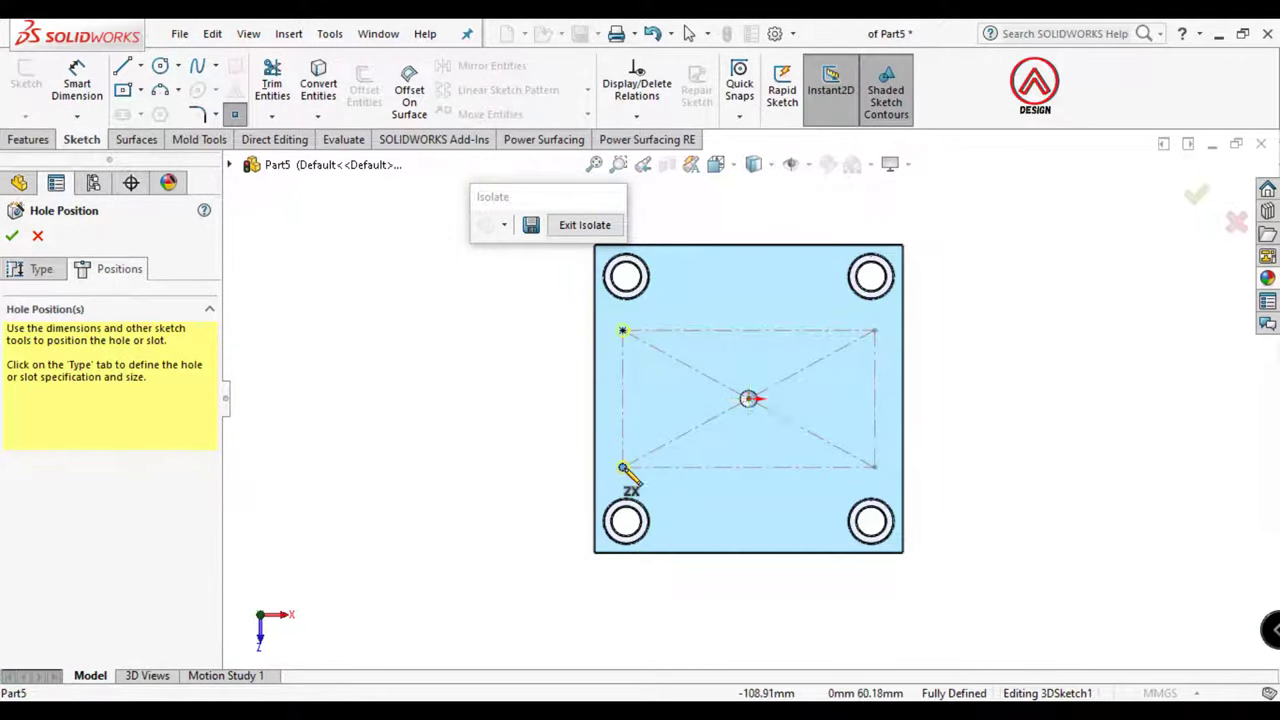
pyautogui.click(874, 467)
pyautogui.click(874, 330)
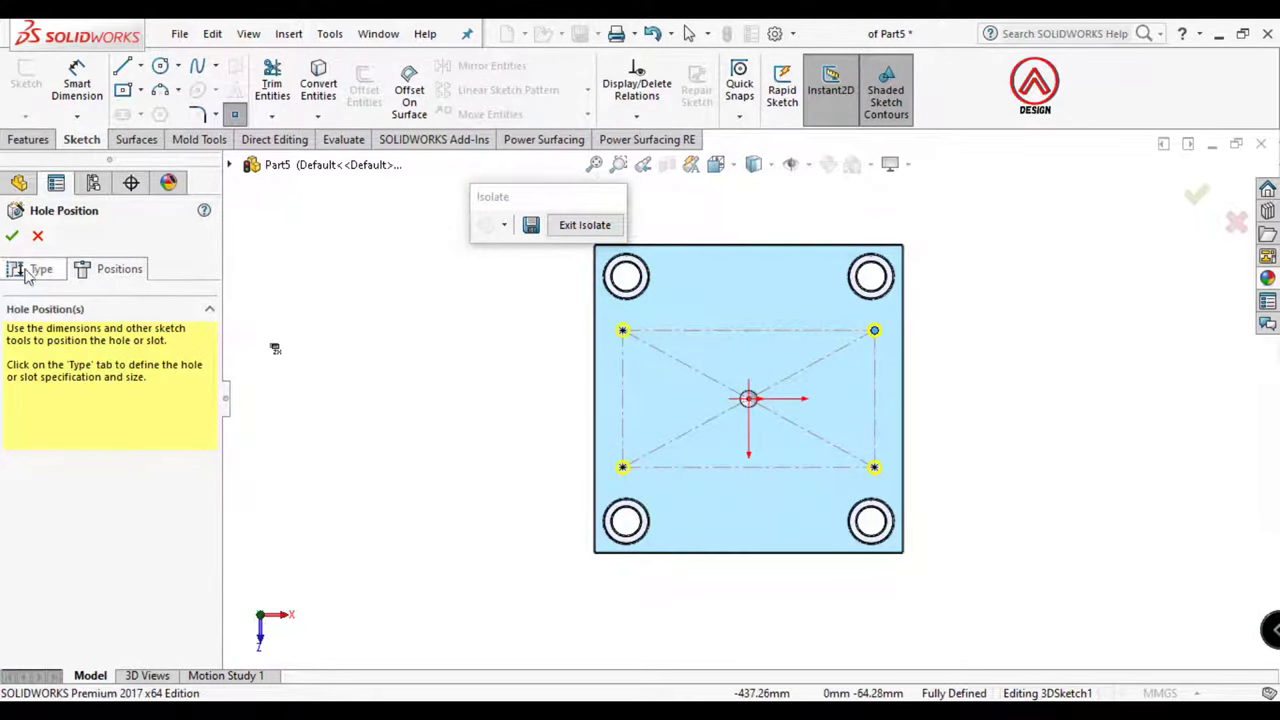
pyautogui.click(13, 237)
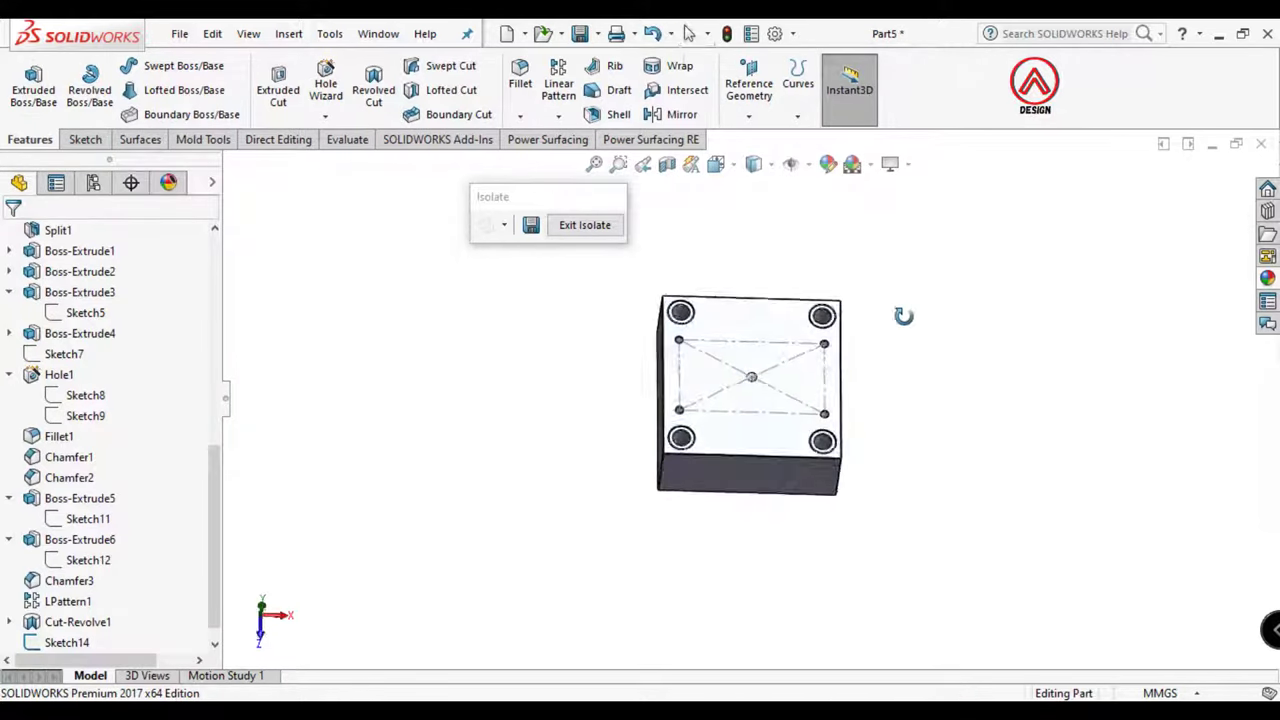
# Hide Sketch14, show the full mold again, and face the top plate's top face
pyautogui.click(784, 348)
pyautogui.click(860, 283)
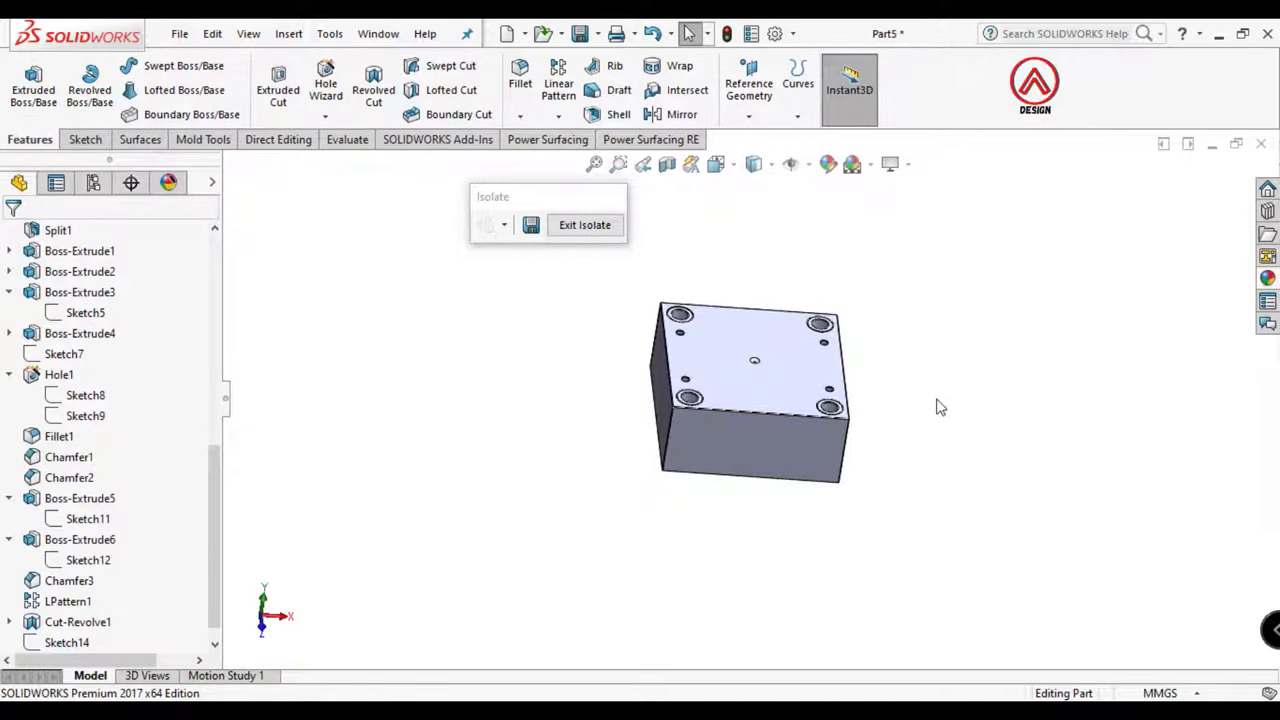
pyautogui.moveTo(934, 406); pyautogui.dragTo(816, 322, button='middle')
pyautogui.click(594, 226)
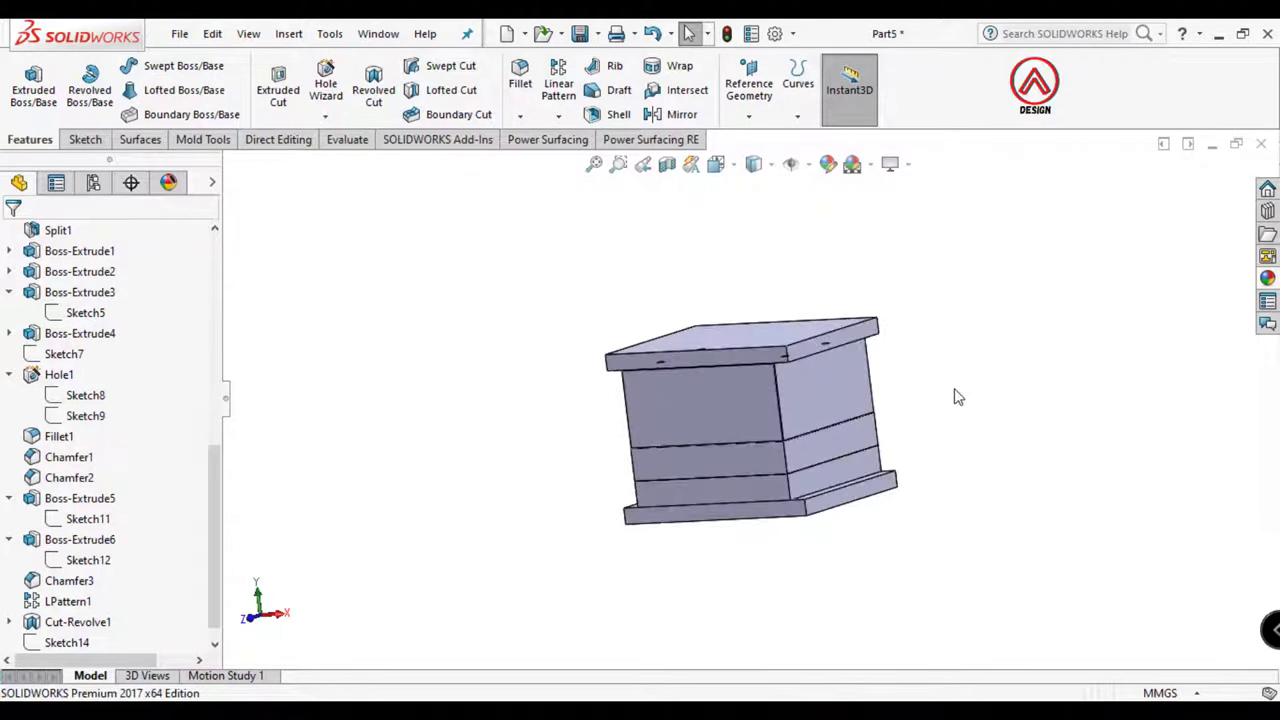
pyautogui.moveTo(957, 397)
pyautogui.mouseDown(button='middle')
pyautogui.moveTo(757, 378)
pyautogui.moveTo(814, 471)
pyautogui.moveTo(734, 416)
pyautogui.moveTo(718, 329)
pyautogui.mouseUp(button='middle')
pyautogui.scroll(-2, 790, 485)
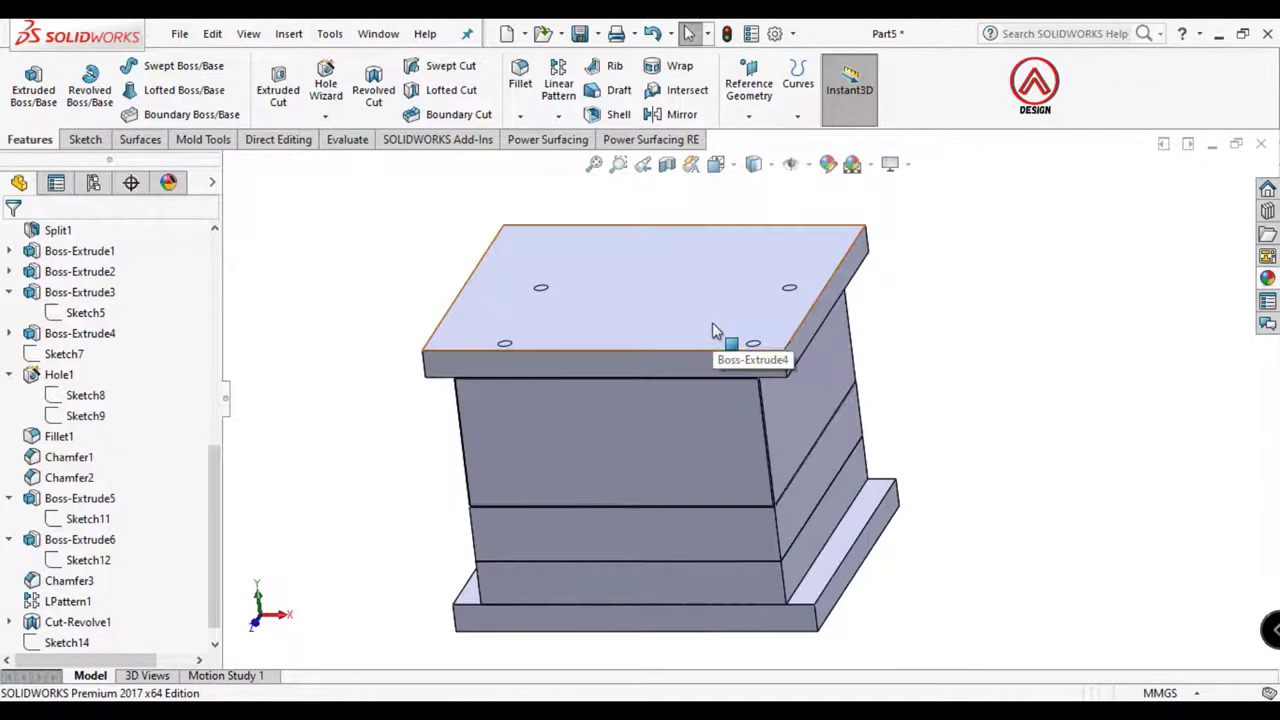
pyautogui.click(740, 283)
pyautogui.click(863, 228)
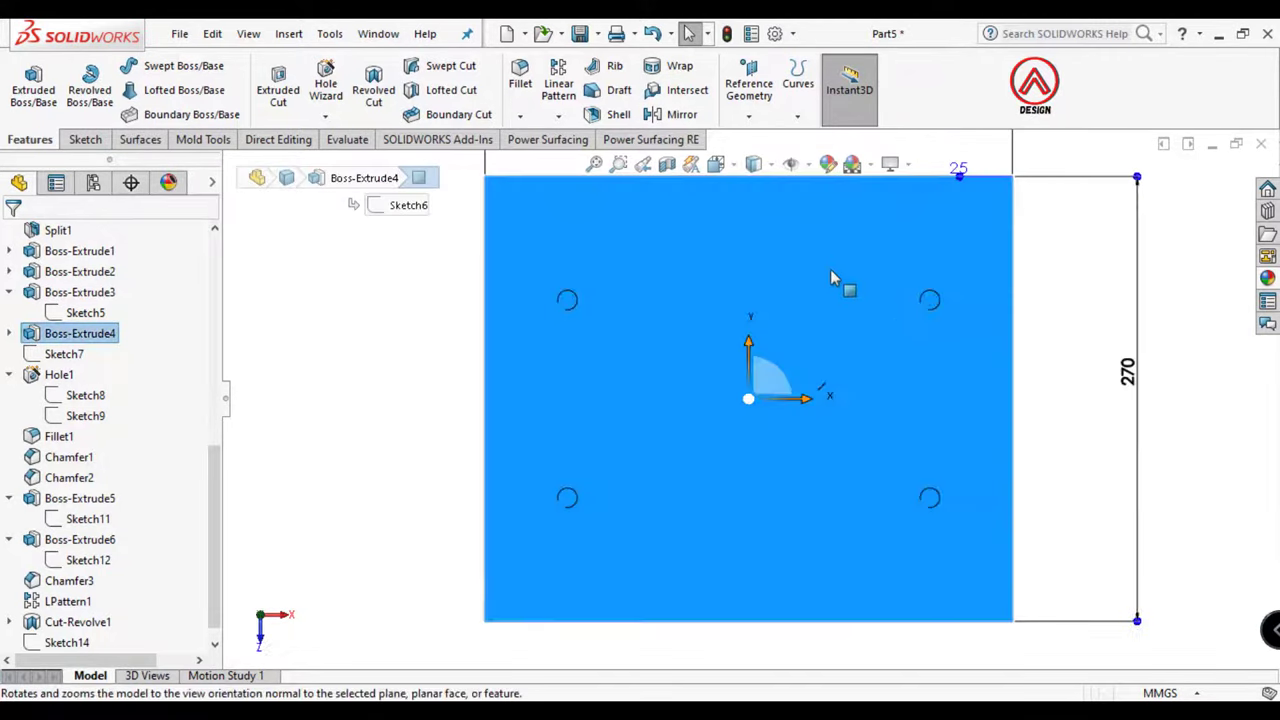
# Sketch a Ø100 circle centred on the origin on the top face
pyautogui.click(95, 145)
pyautogui.click(30, 85)
pyautogui.click(163, 70)
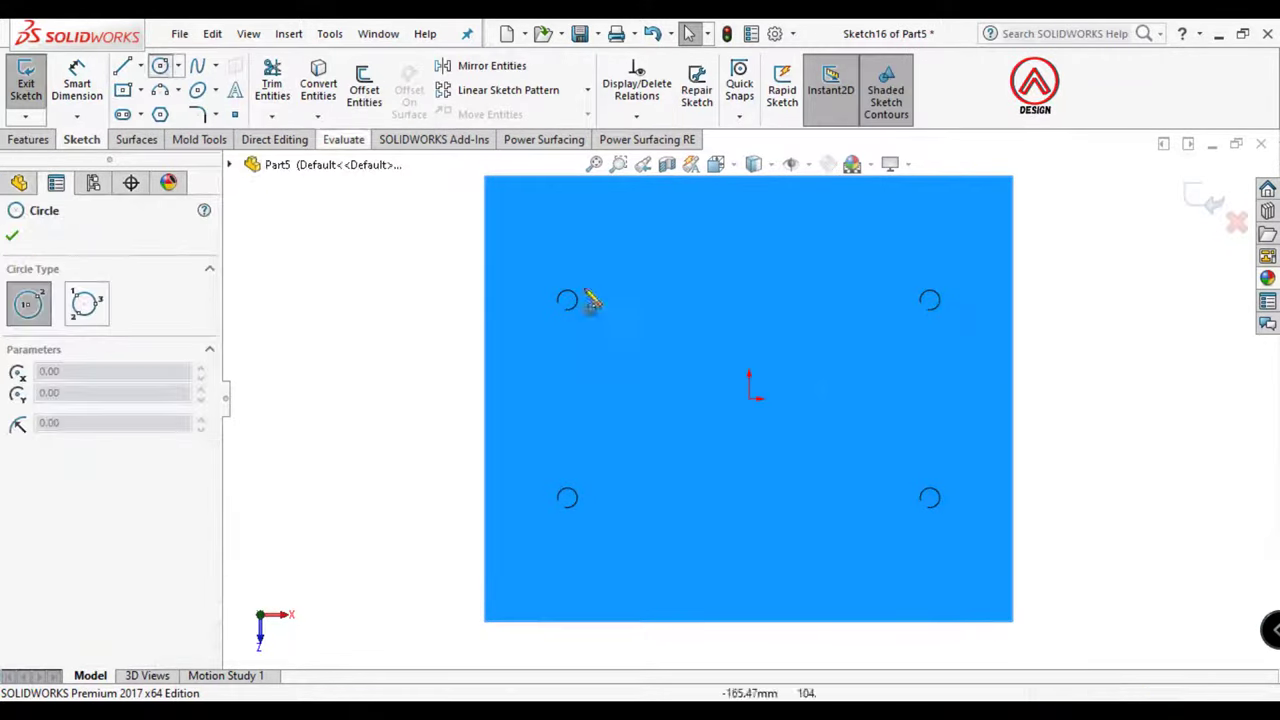
pyautogui.click(749, 396)
pyautogui.click(778, 351)
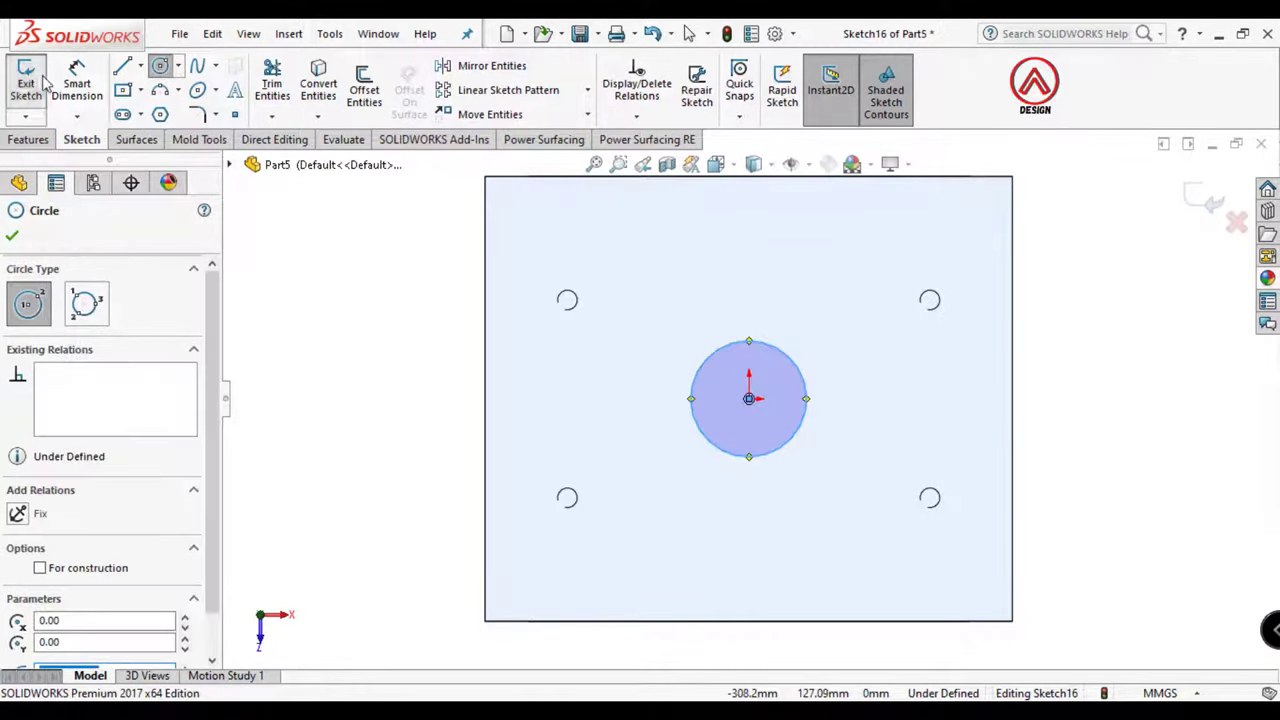
pyautogui.click(80, 85)
pyautogui.click(792, 357)
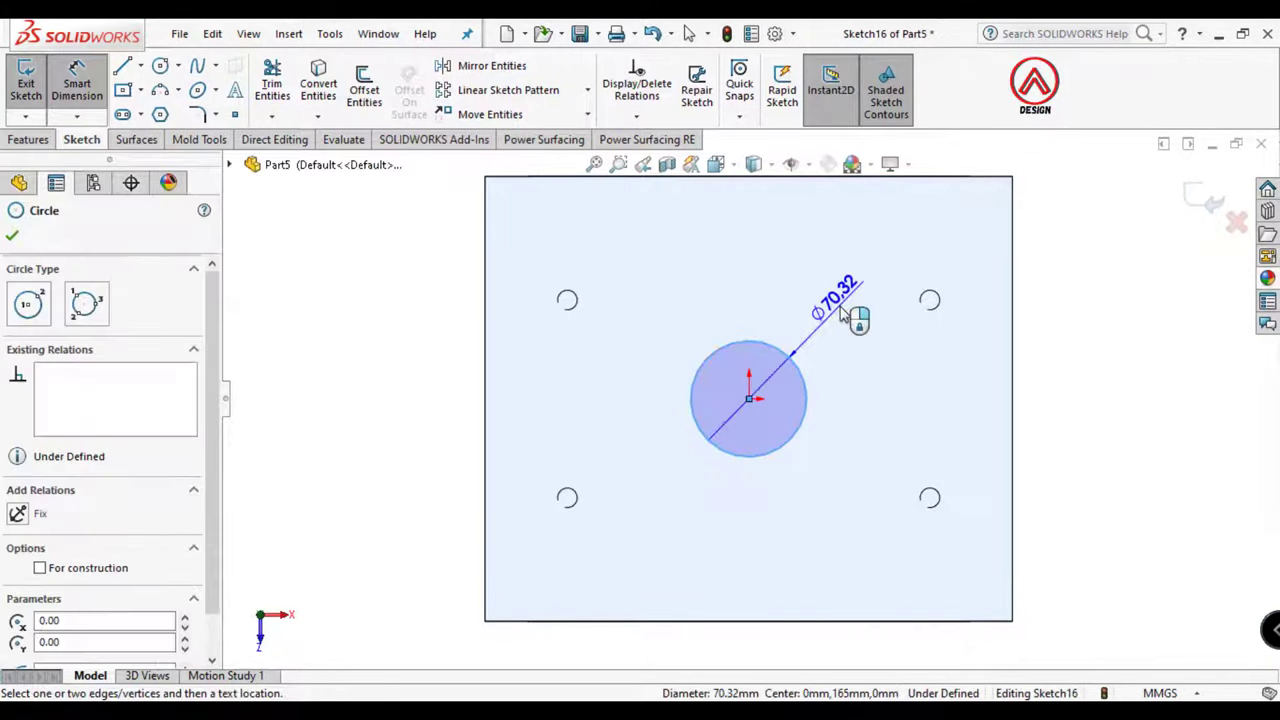
pyautogui.click(842, 305)
pyautogui.write('100')
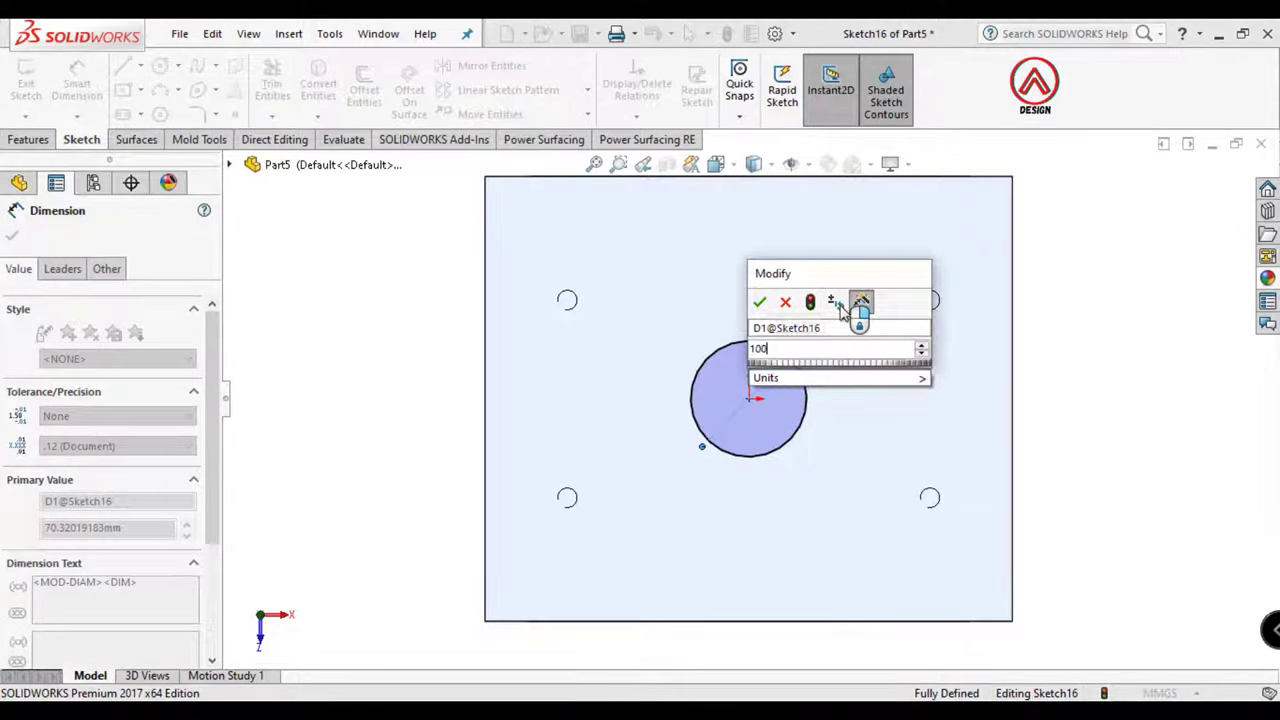
pyautogui.press('Return')
# Extrude-cut the Ø100 circle 10 mm deep to create Cut-Extrude1
pyautogui.scroll(3, 823, 380)
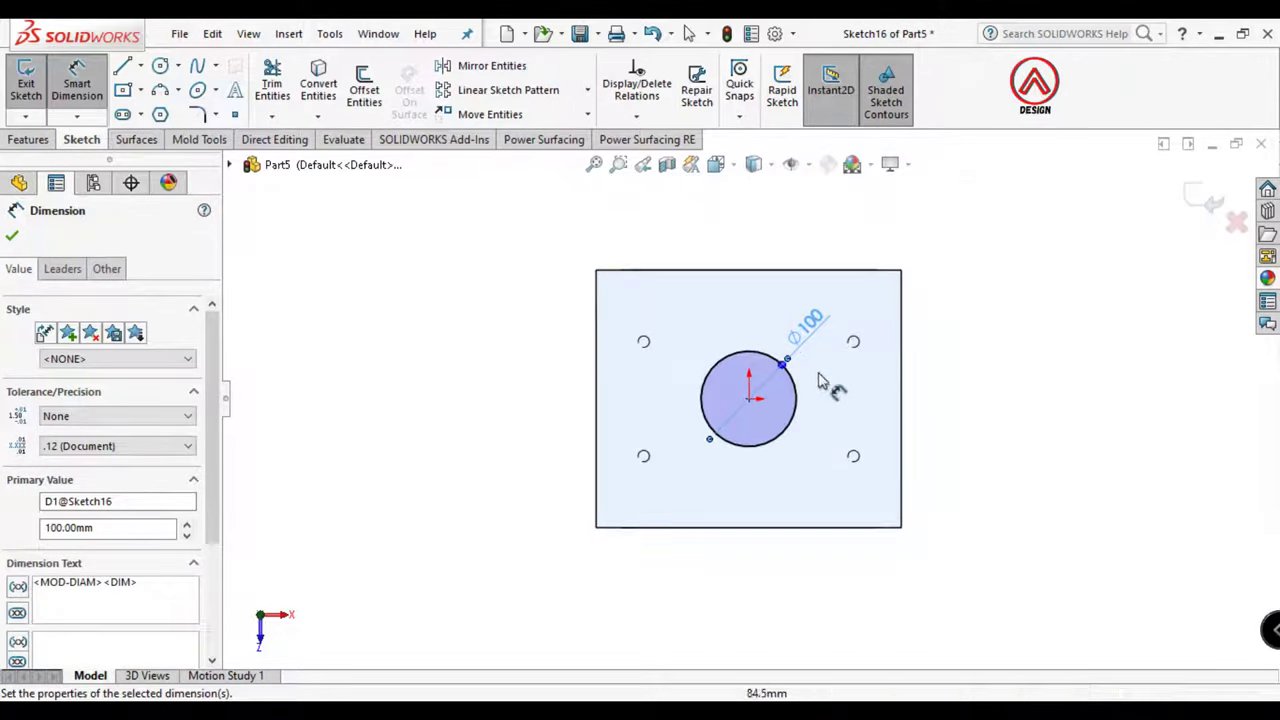
pyautogui.scroll(-1, 840, 400)
pyautogui.scroll(-1, 787, 440)
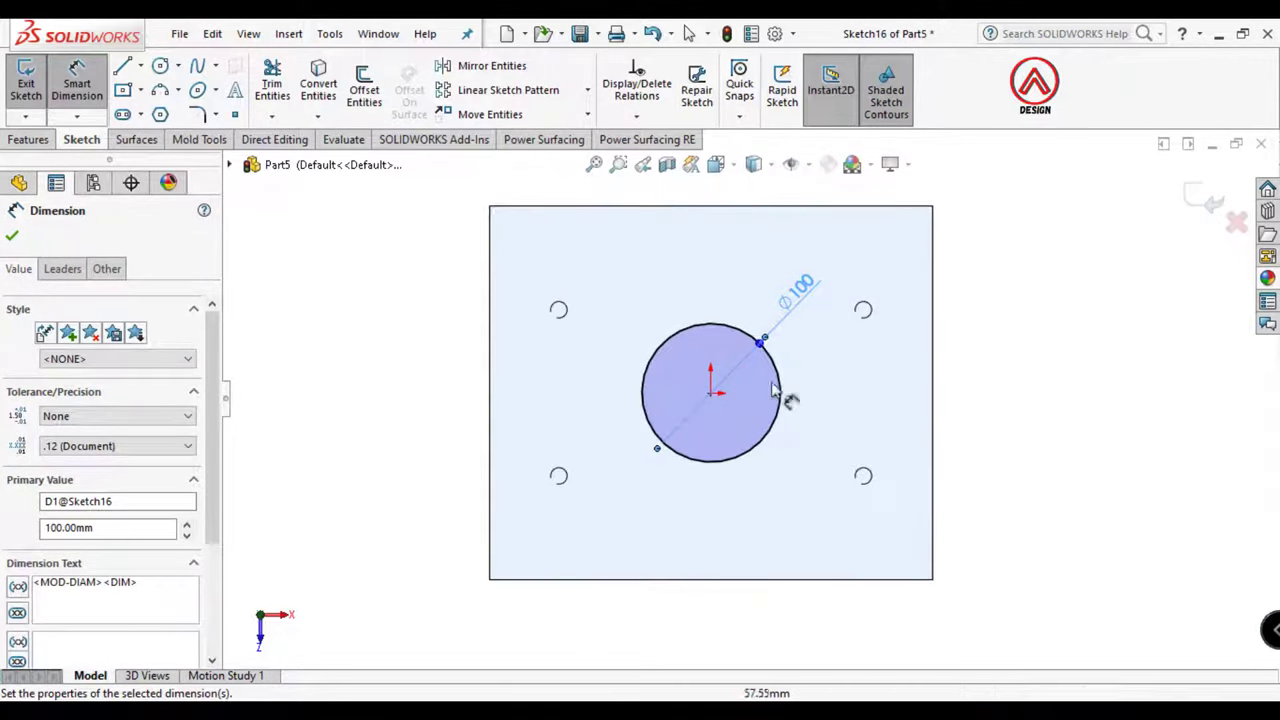
pyautogui.click(28, 140)
pyautogui.click(277, 85)
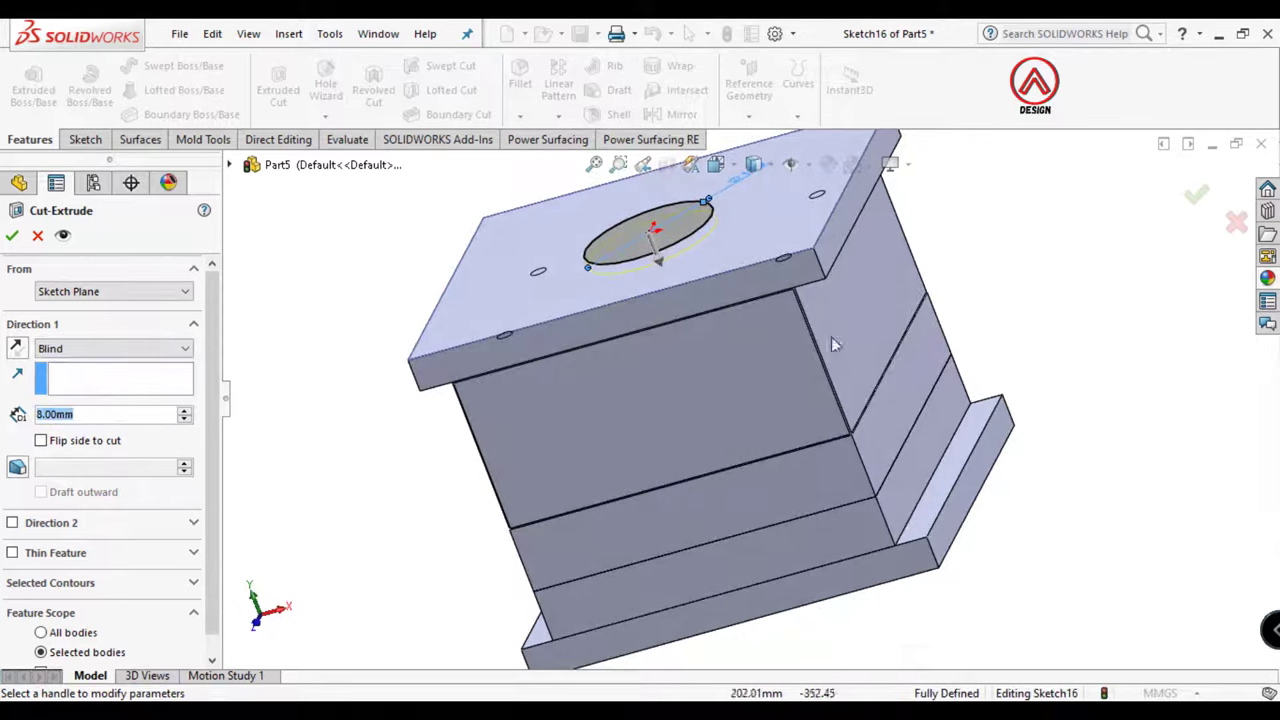
pyautogui.write('10')
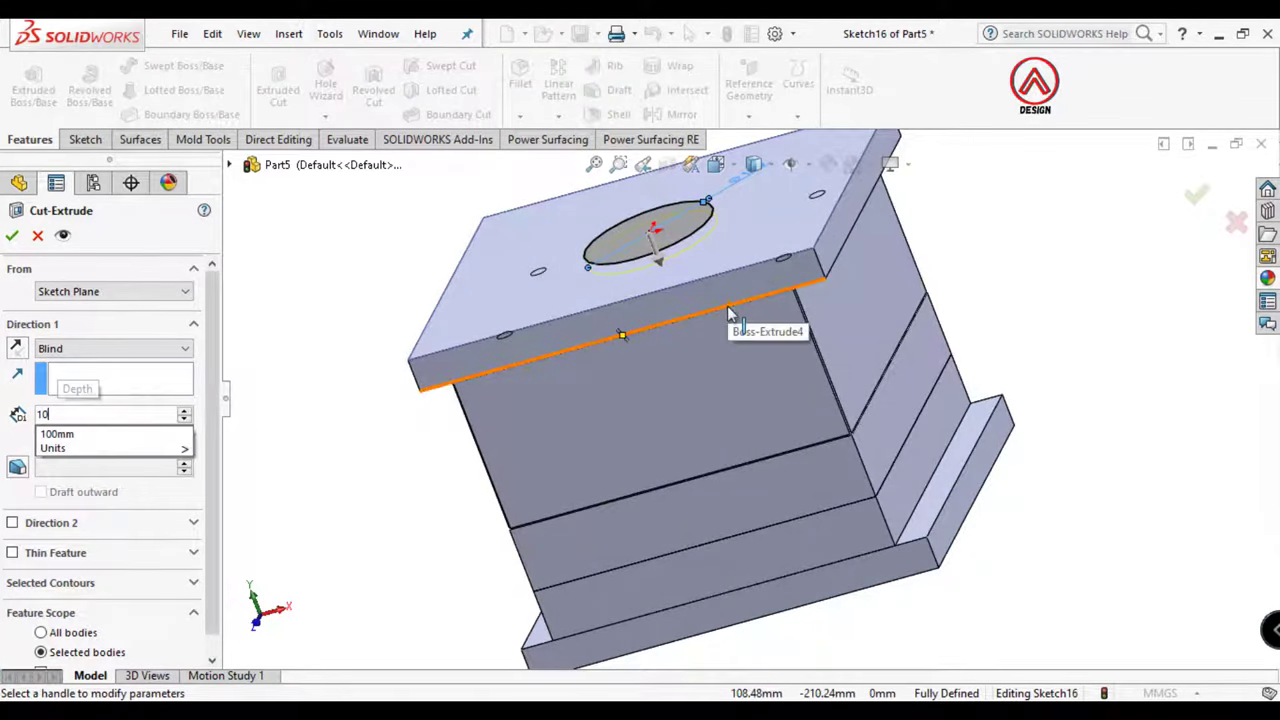
pyautogui.press('Return')
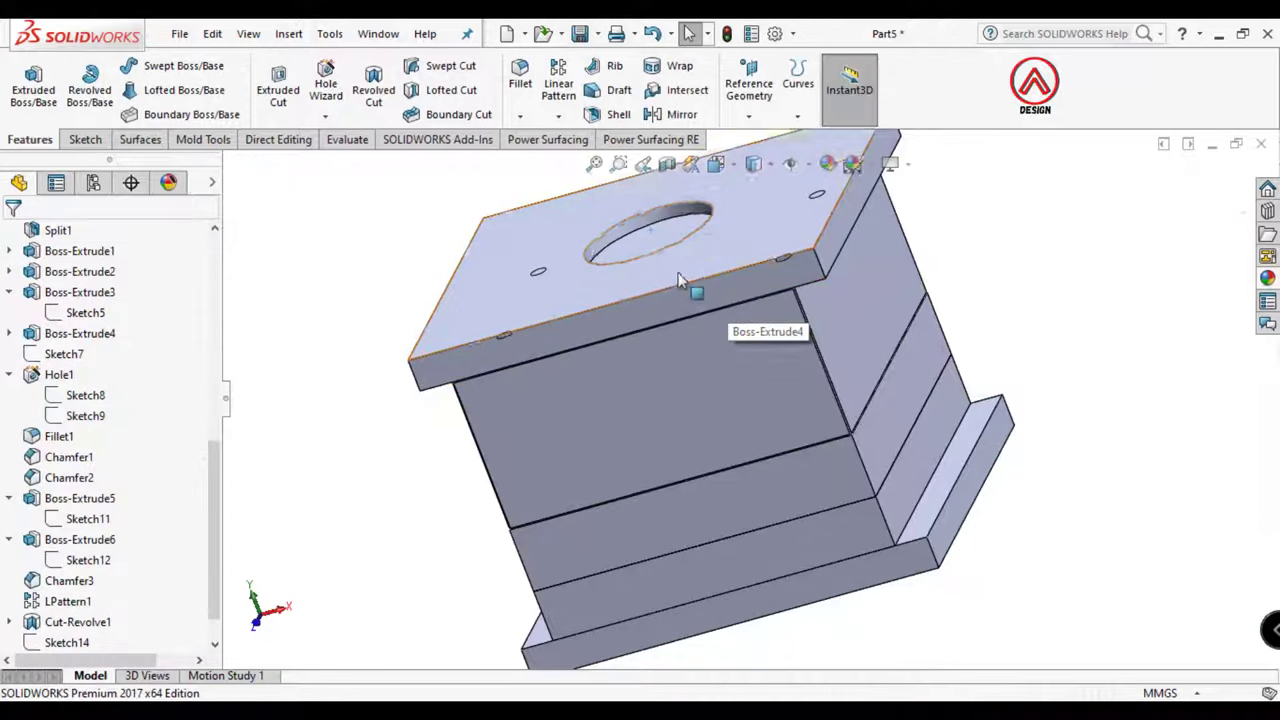
pyautogui.scroll(-3, 735, 305)
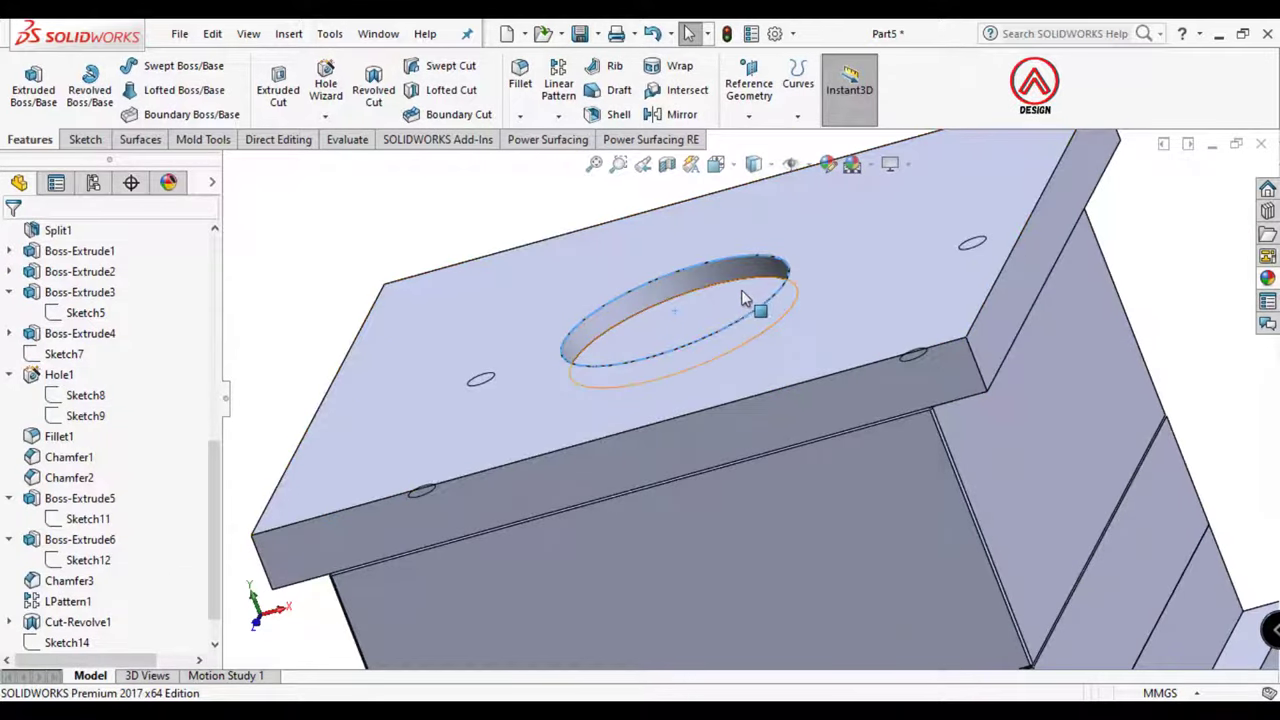
pyautogui.click(748, 295)
pyautogui.click(908, 243)
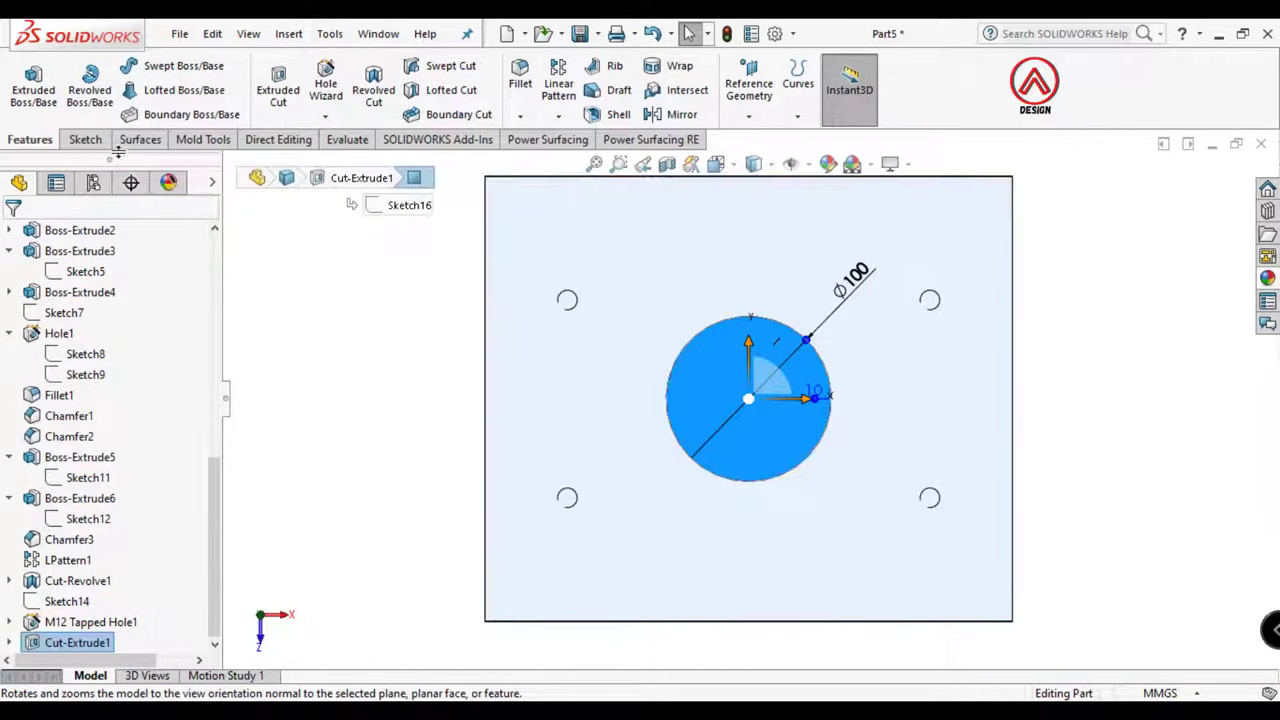
# Sketch a Ø60 circle centred on the origin on the recess face
pyautogui.click(85, 139)
pyautogui.click(30, 85)
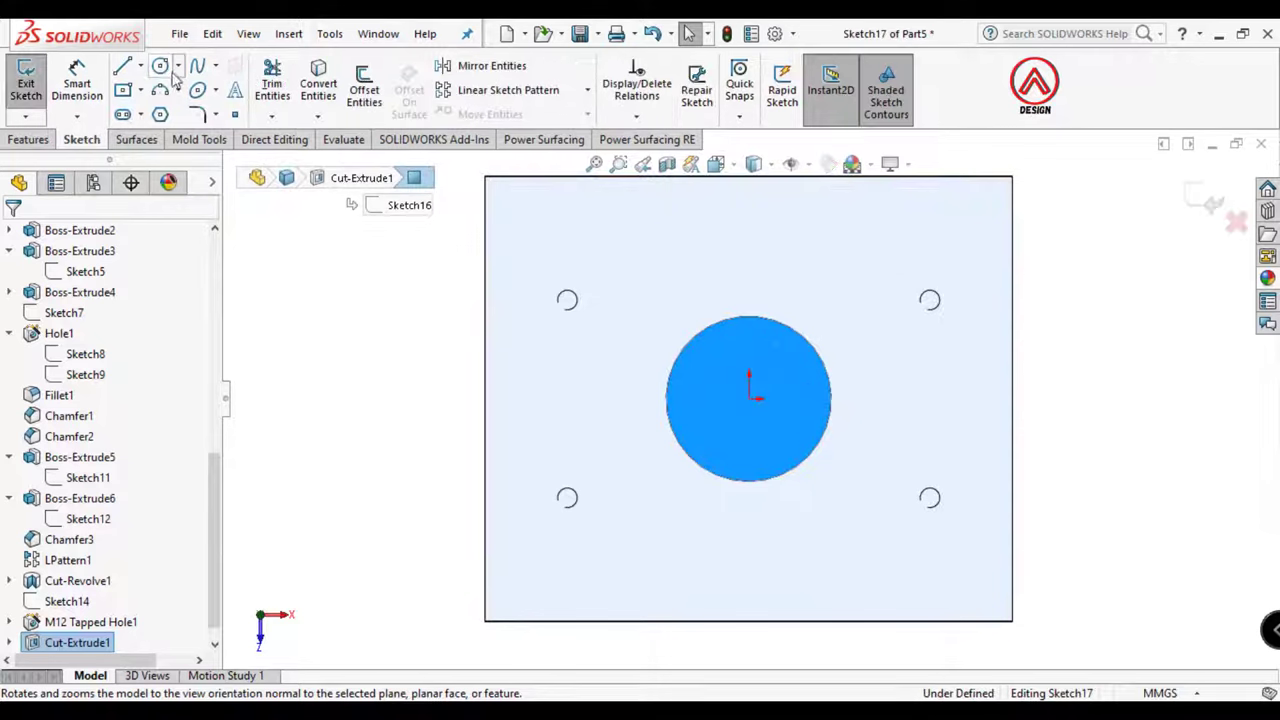
pyautogui.click(749, 400)
pyautogui.click(785, 371)
pyautogui.press('Escape')
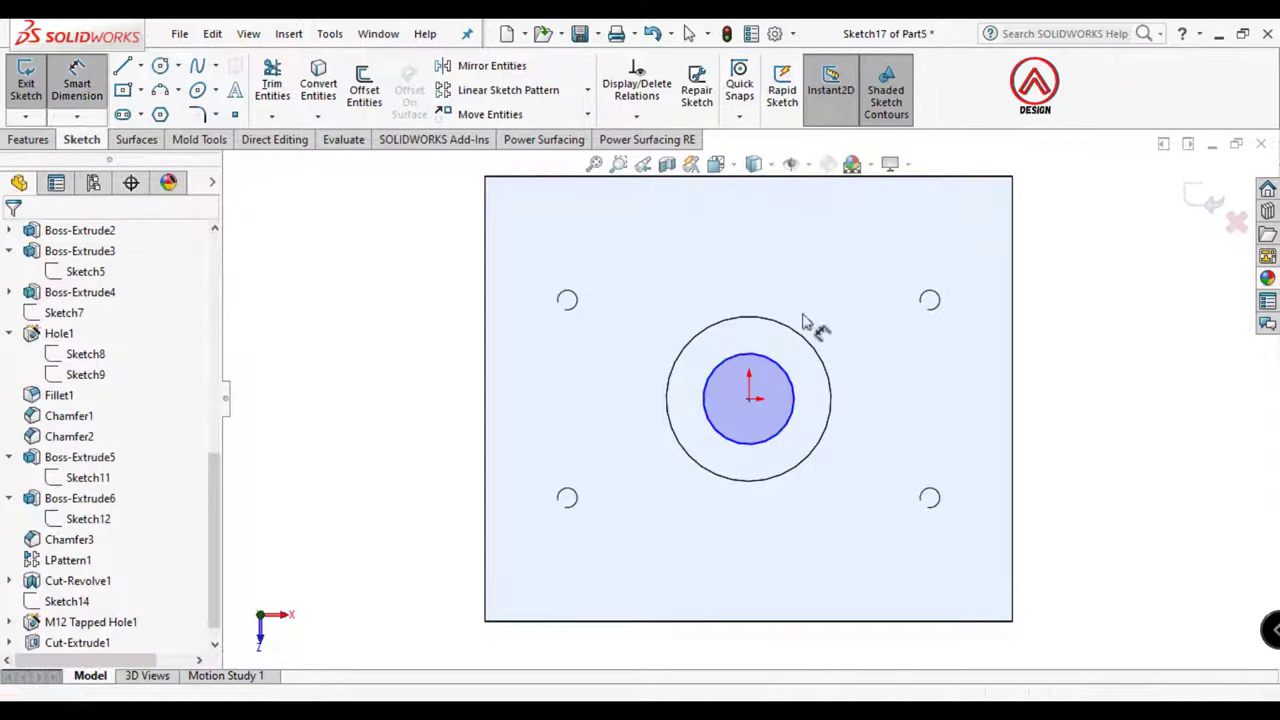
pyautogui.click(785, 371)
pyautogui.click(830, 312)
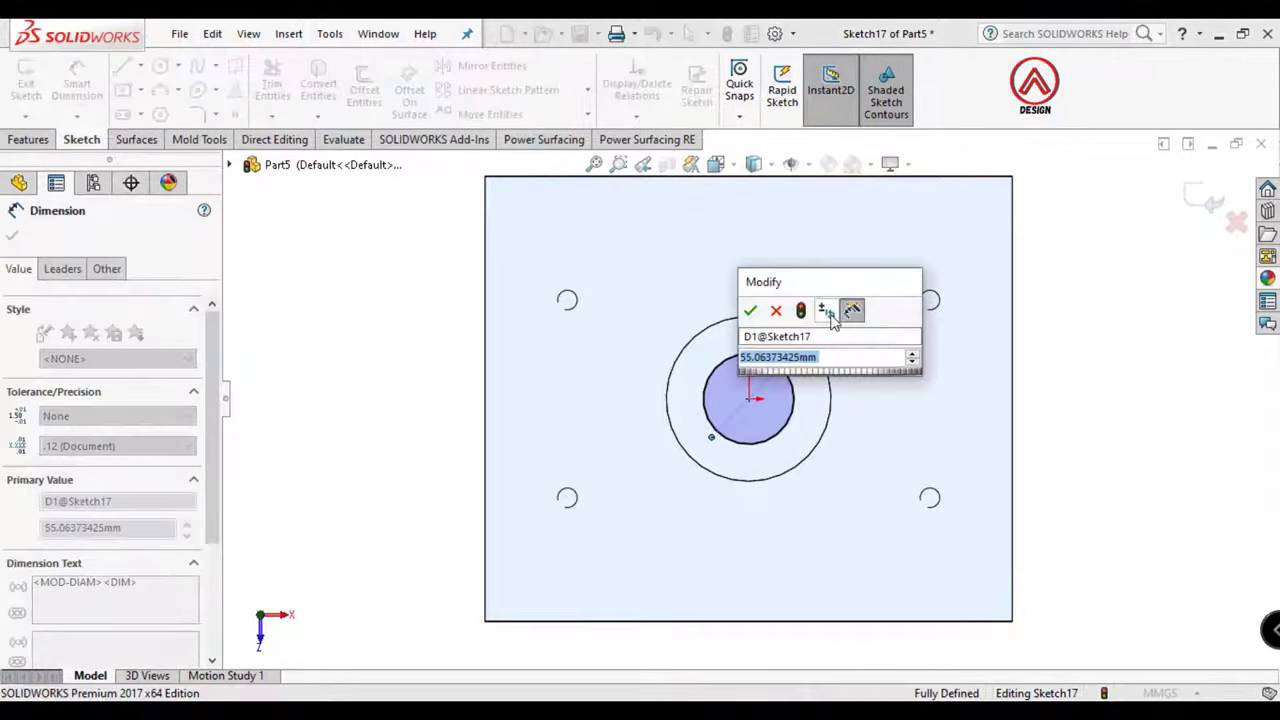
pyautogui.write('6')
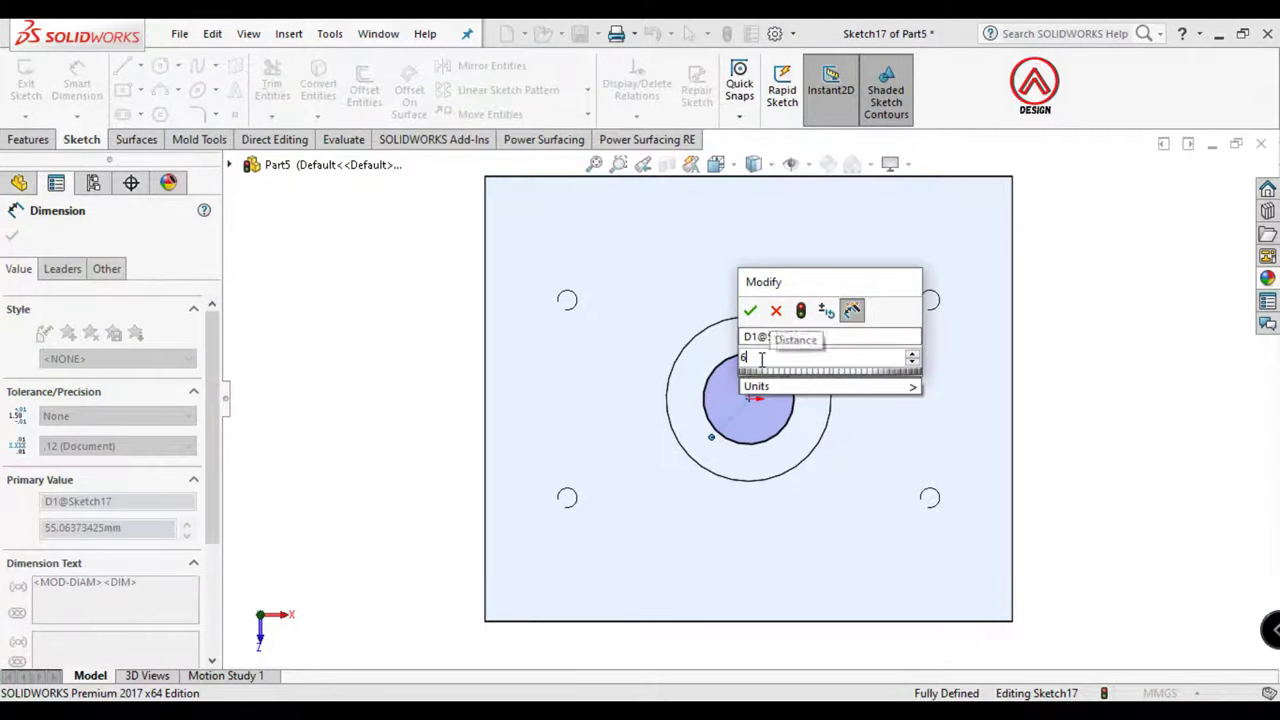
pyautogui.write('0')
pyautogui.press('Return')
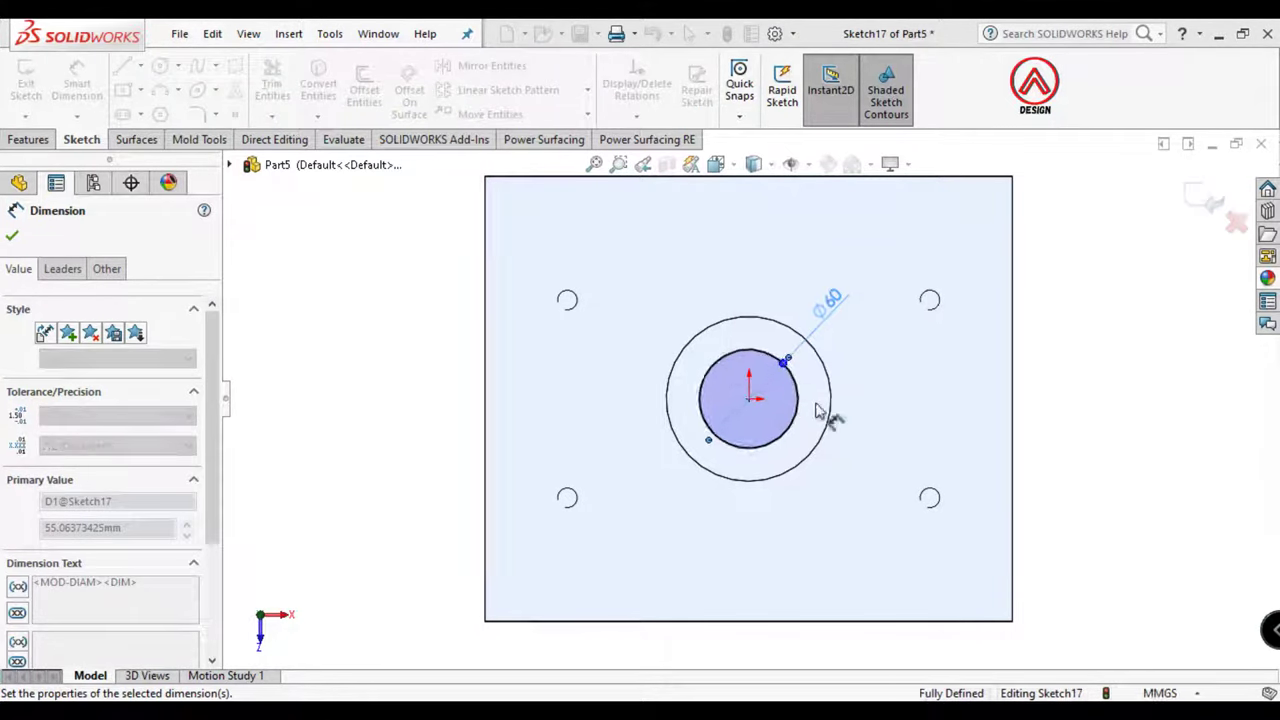
# Extrude-cut the Ø60 circle Through All, limited to the top plate body
pyautogui.click(40, 140)
pyautogui.click(280, 95)
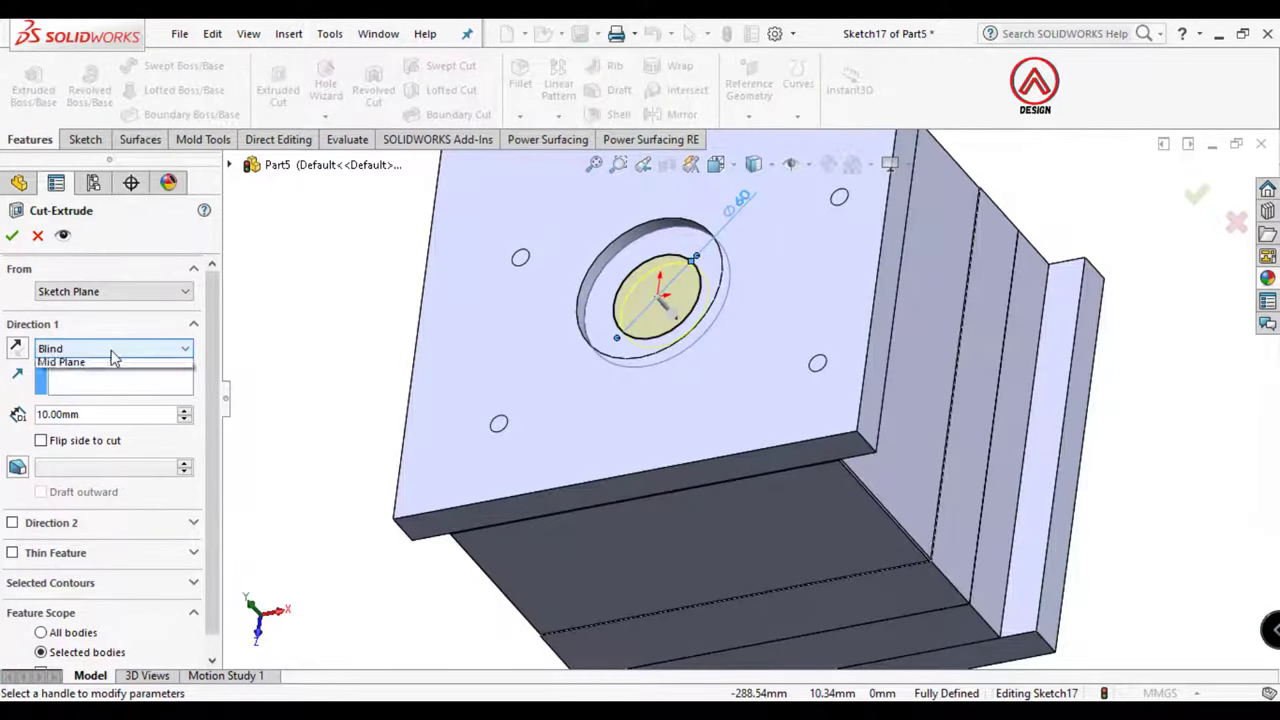
pyautogui.click(90, 375)
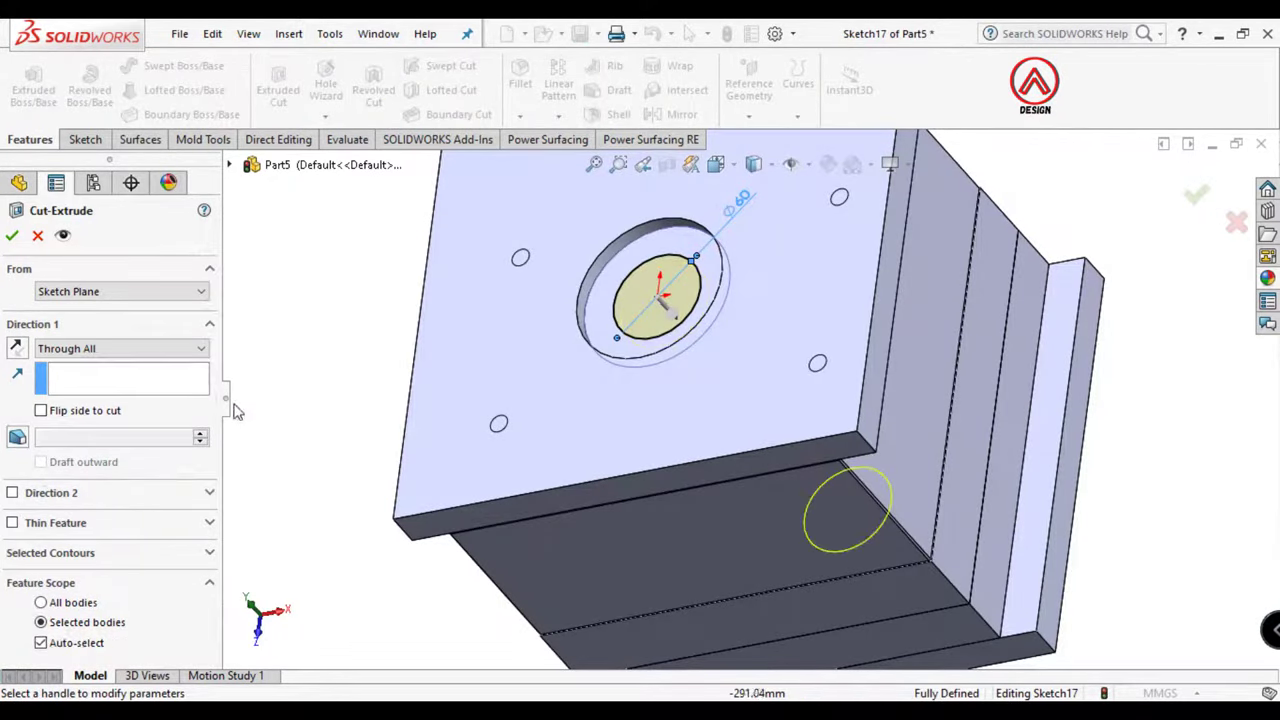
pyautogui.click(71, 646)
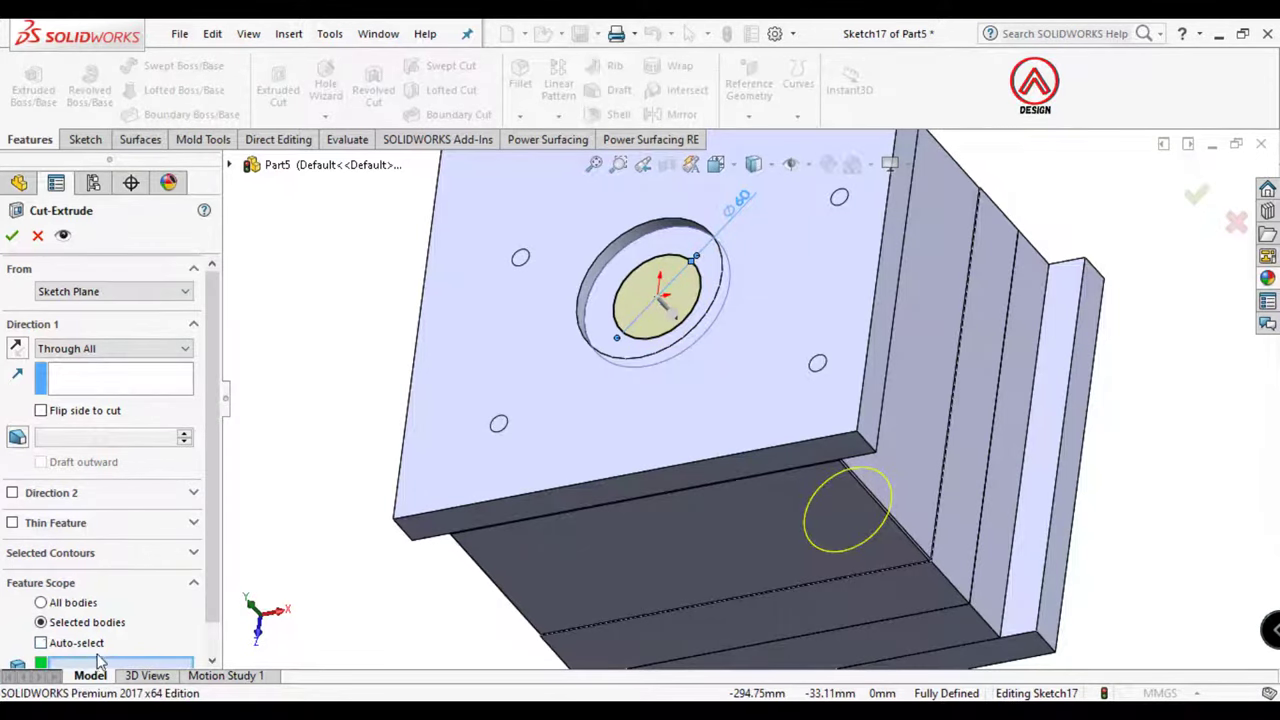
pyautogui.scroll(-1, 100, 662)
pyautogui.moveTo(560, 600); pyautogui.dragTo(583, 466, button='middle')
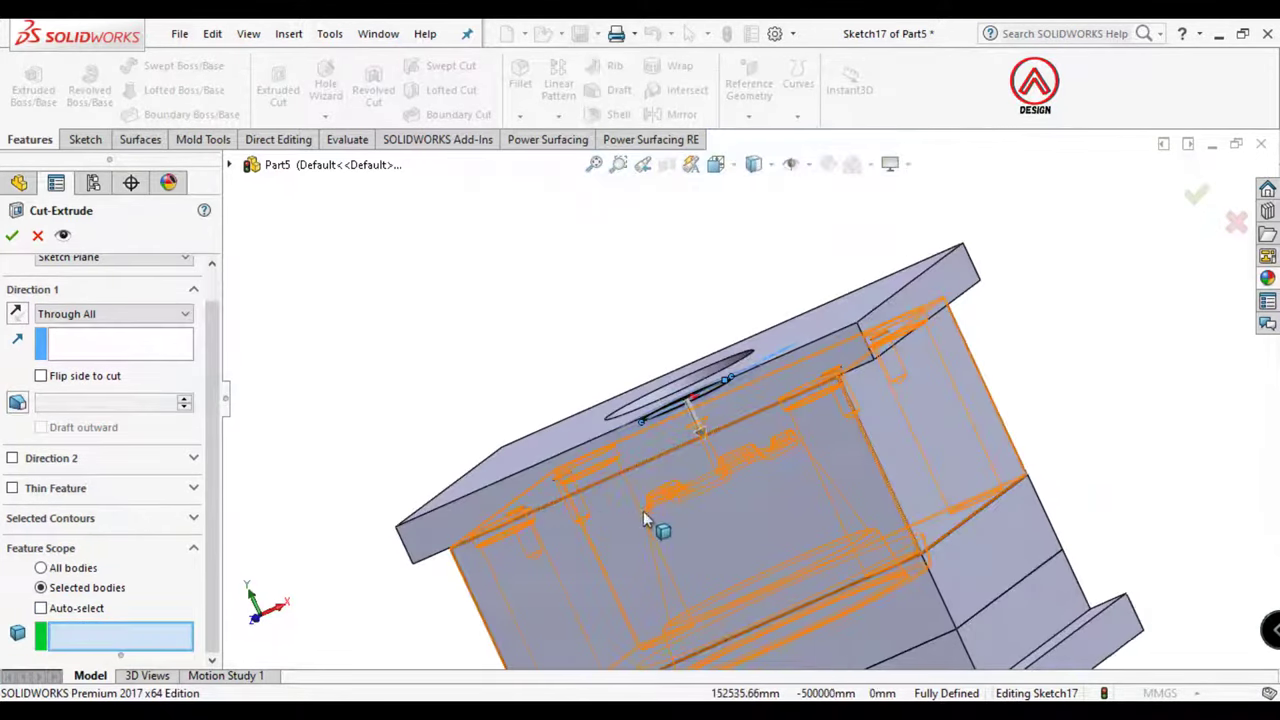
pyautogui.click(583, 466)
pyautogui.click(11, 235)
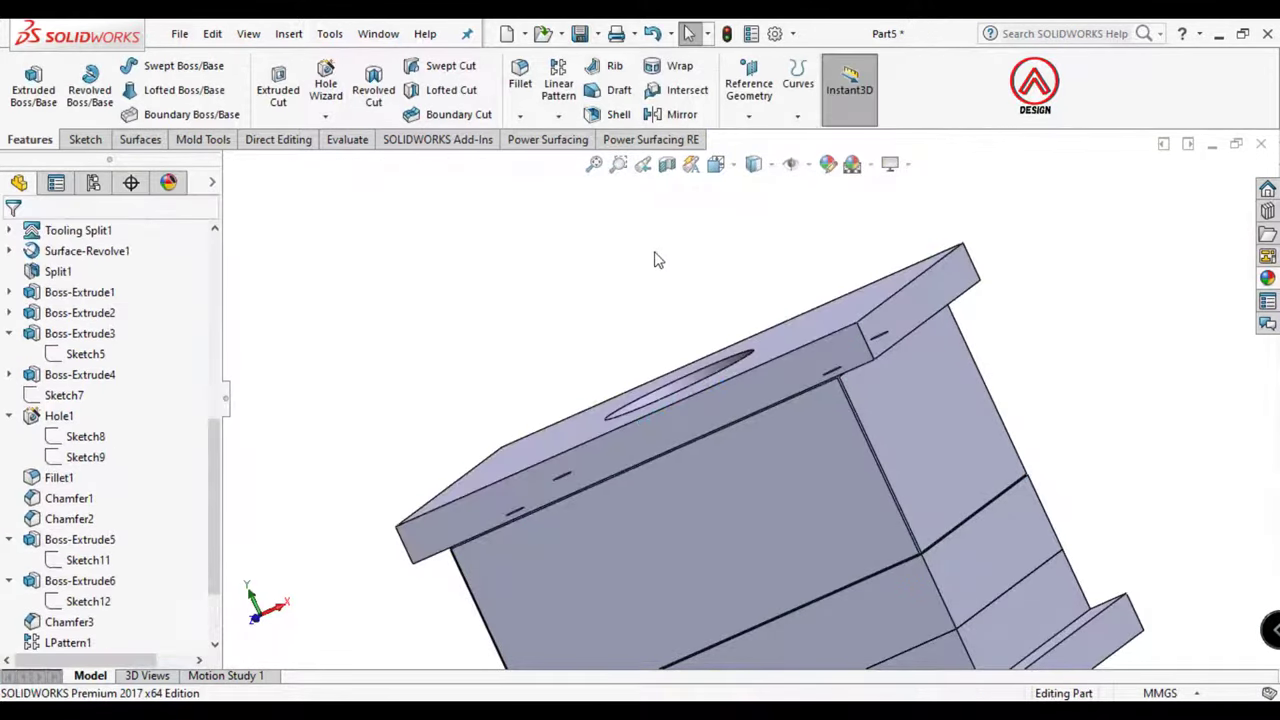
pyautogui.moveTo(658, 260); pyautogui.dragTo(790, 460, button='middle')
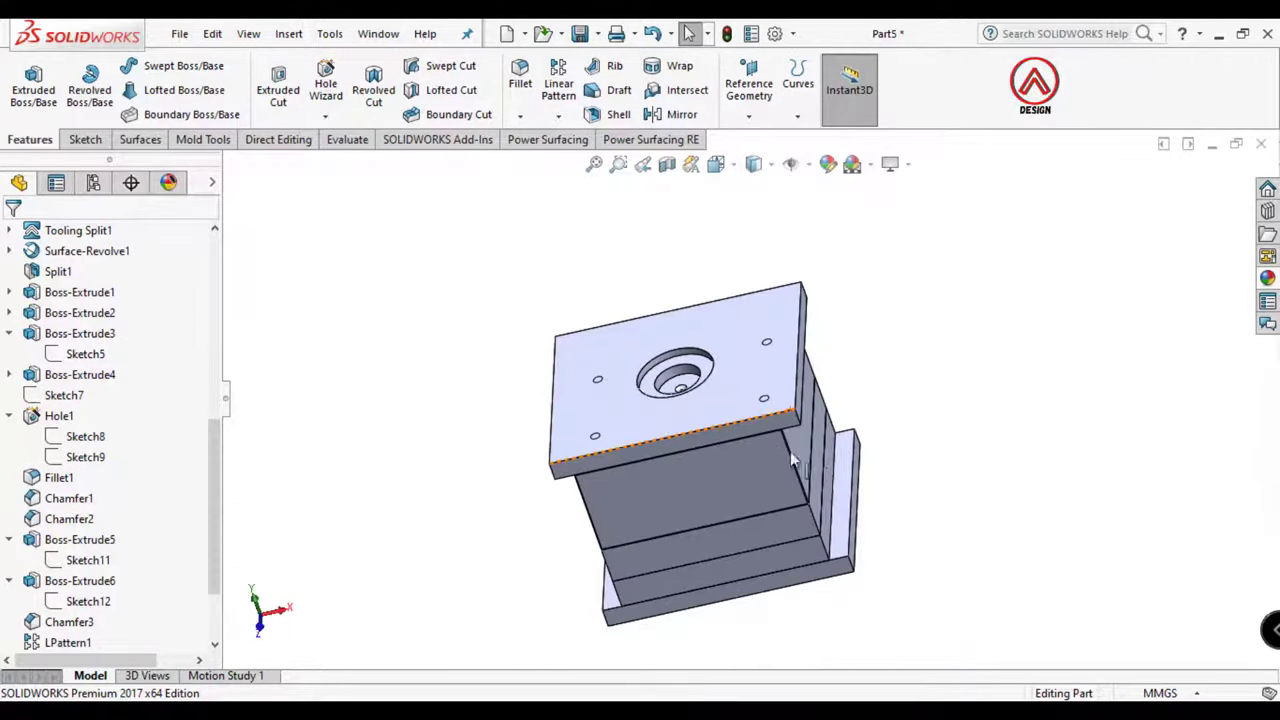
# Check hidden edges, then view the top plate's top face straight on
pyautogui.click(754, 163)
pyautogui.click(761, 268)
pyautogui.moveTo(761, 268)
pyautogui.mouseDown(button='middle')
pyautogui.moveTo(696, 285)
pyautogui.moveTo(751, 300)
pyautogui.mouseUp(button='middle')
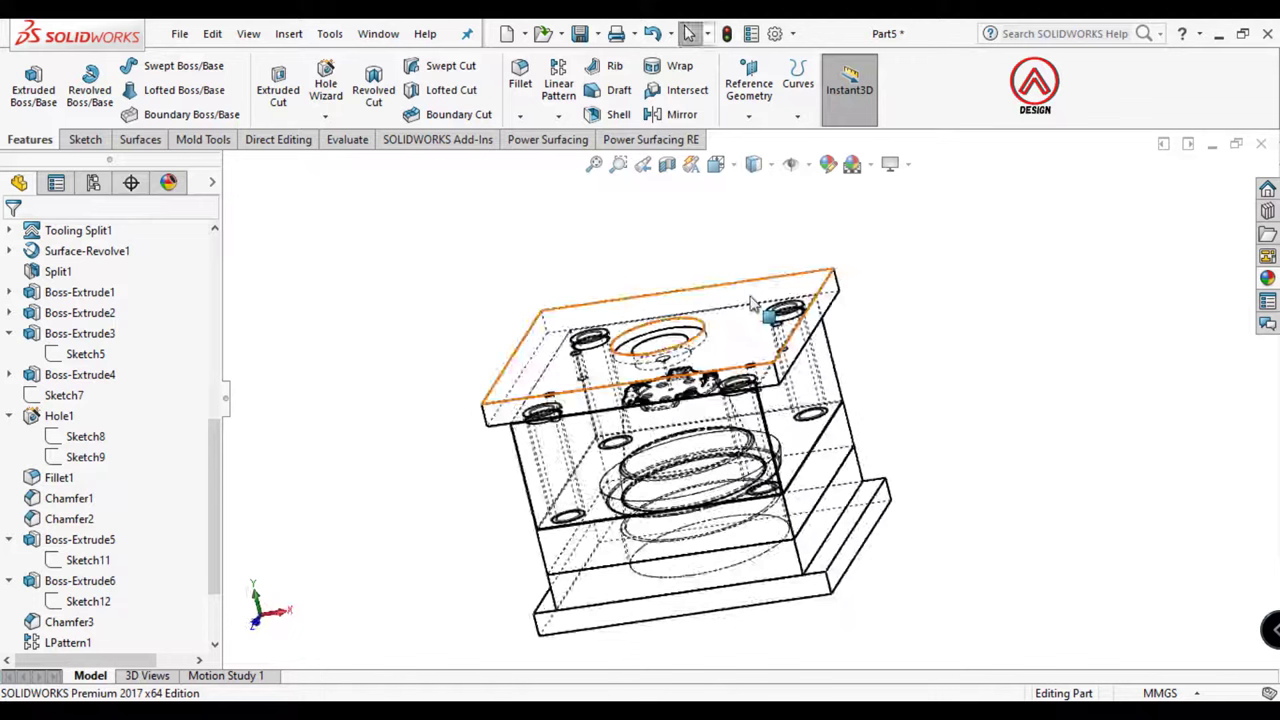
pyautogui.click(754, 163)
pyautogui.click(754, 192)
pyautogui.click(794, 291)
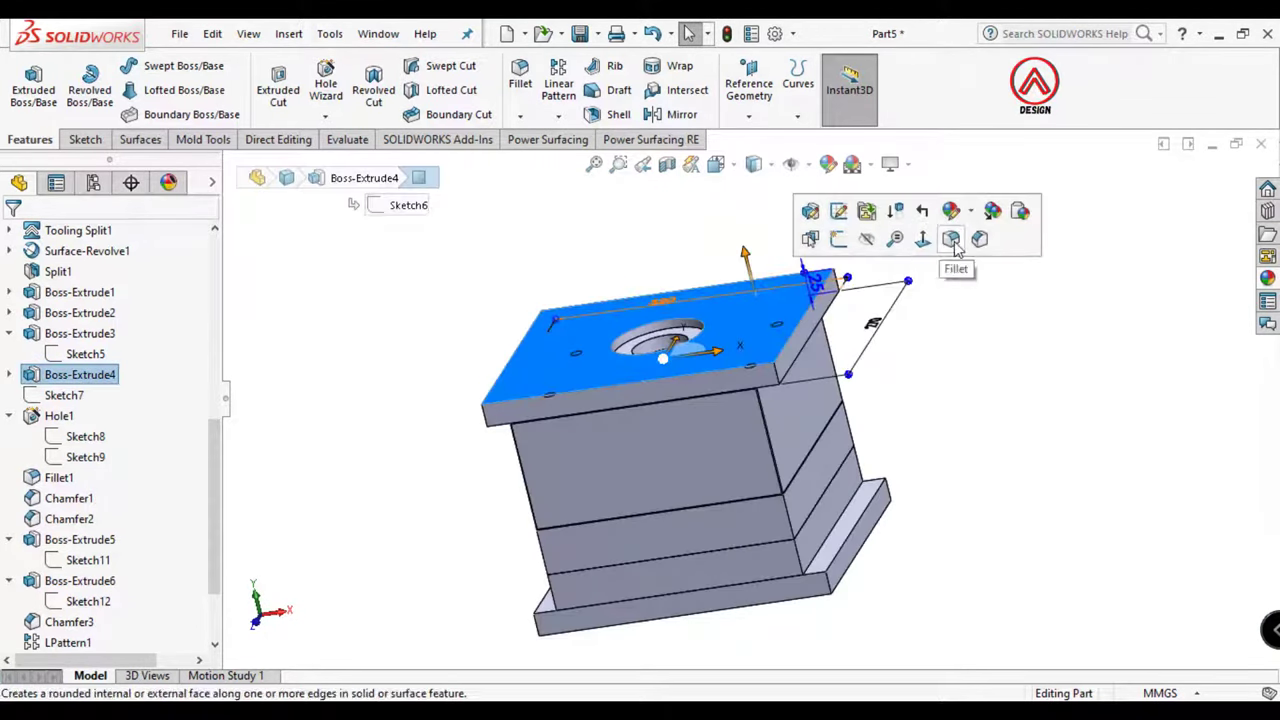
pyautogui.click(952, 241)
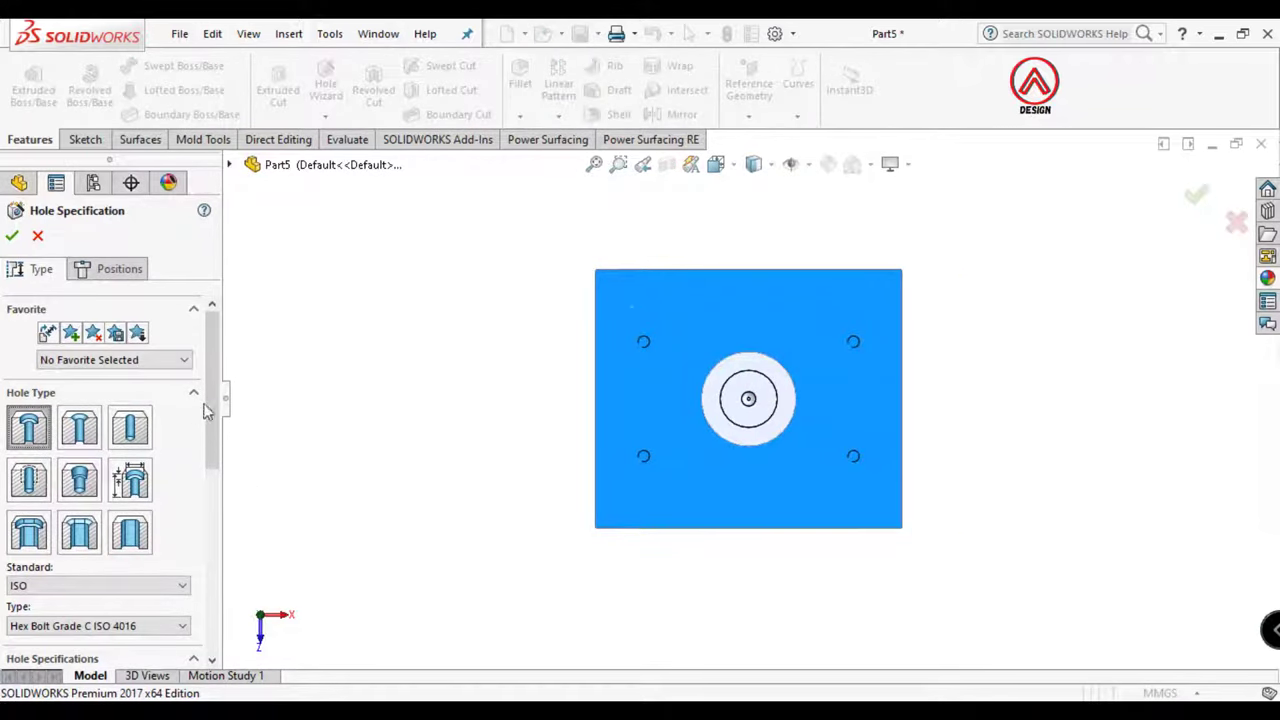
# Set the Hole Wizard to Hex Socket Head ISO 4762, Through All, no near side countersink
pyautogui.moveTo(208, 410); pyautogui.dragTo(129, 505)
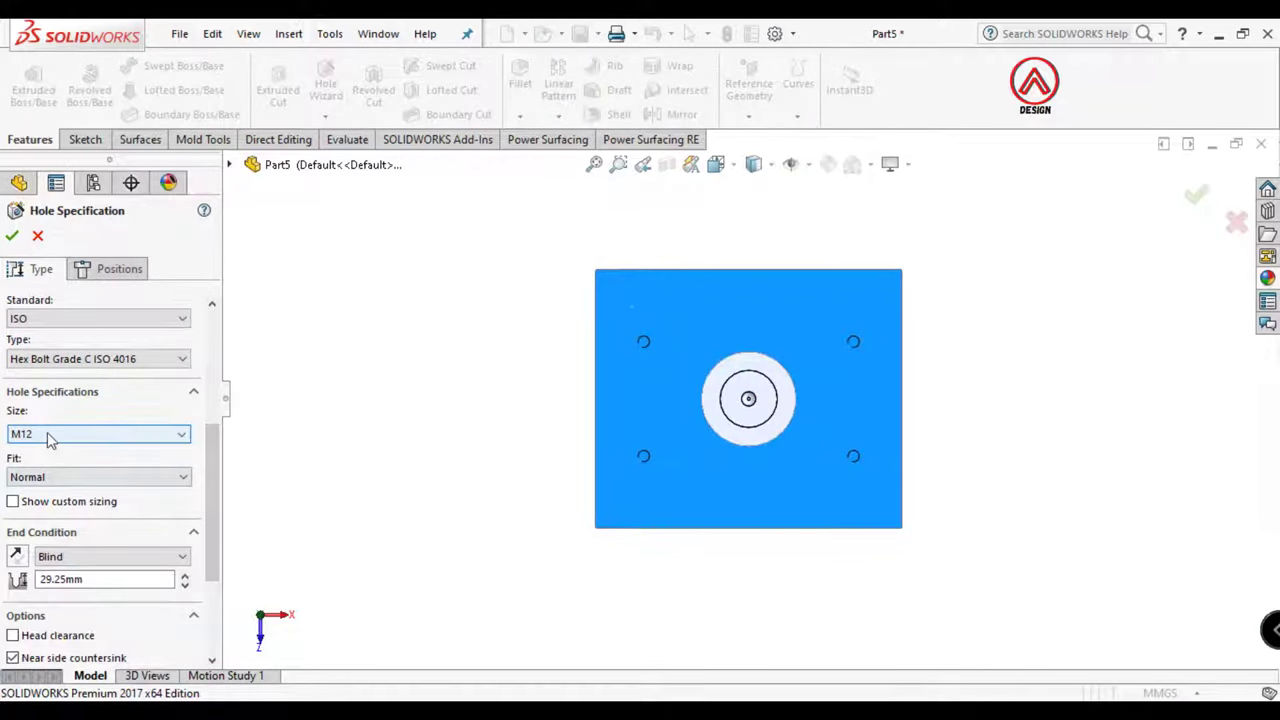
pyautogui.click(110, 358)
pyautogui.click(110, 410)
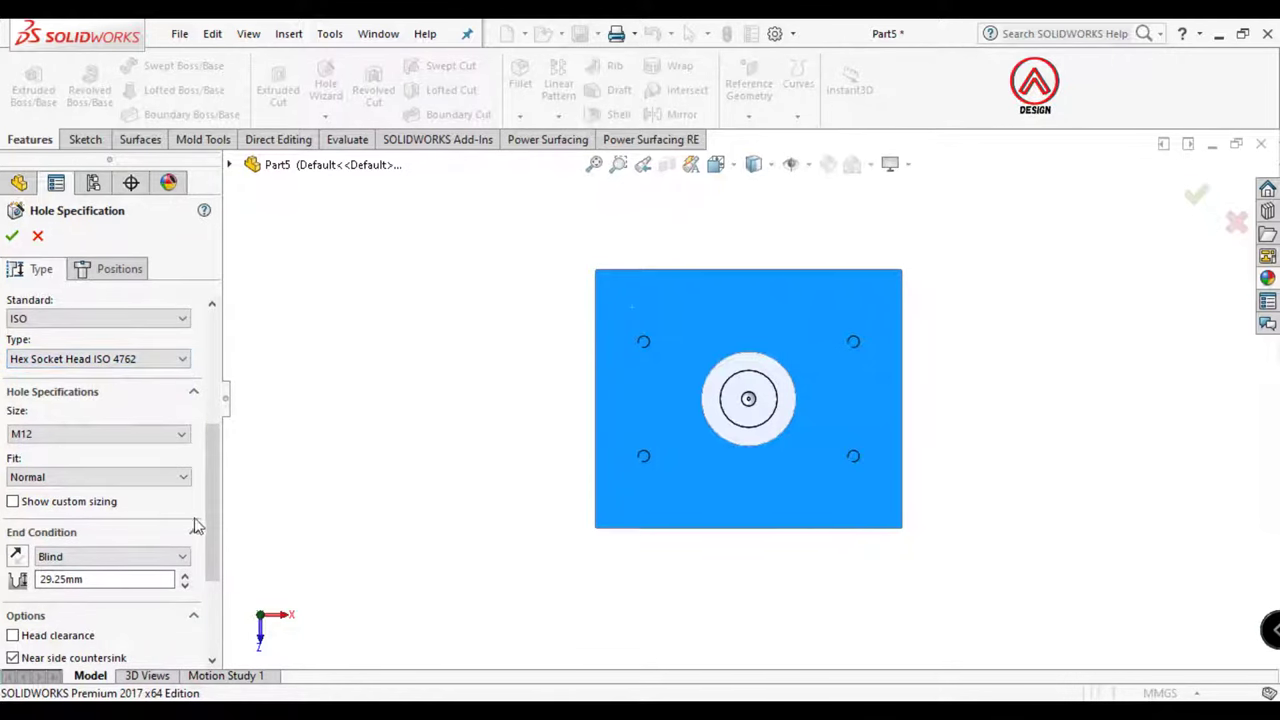
pyautogui.scroll(-2, 197, 525)
pyautogui.scroll(-2, 190, 548)
pyautogui.click(70, 450)
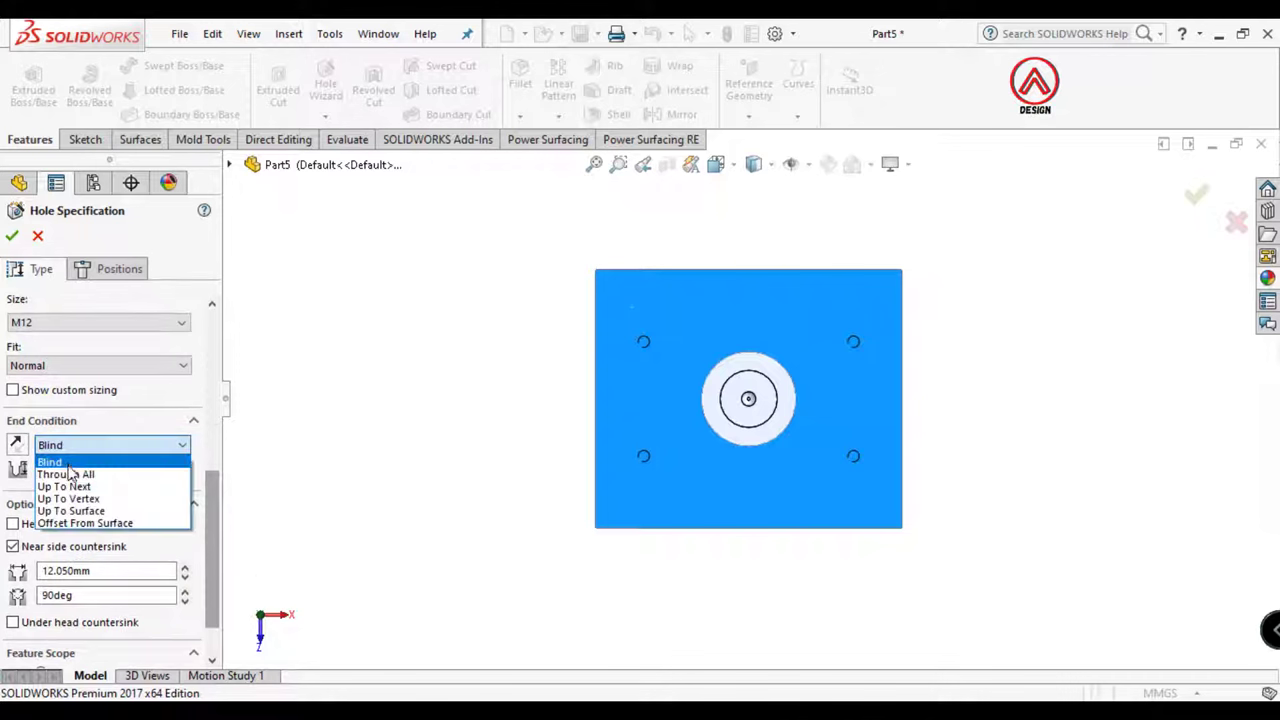
pyautogui.click(70, 475)
pyautogui.click(37, 526)
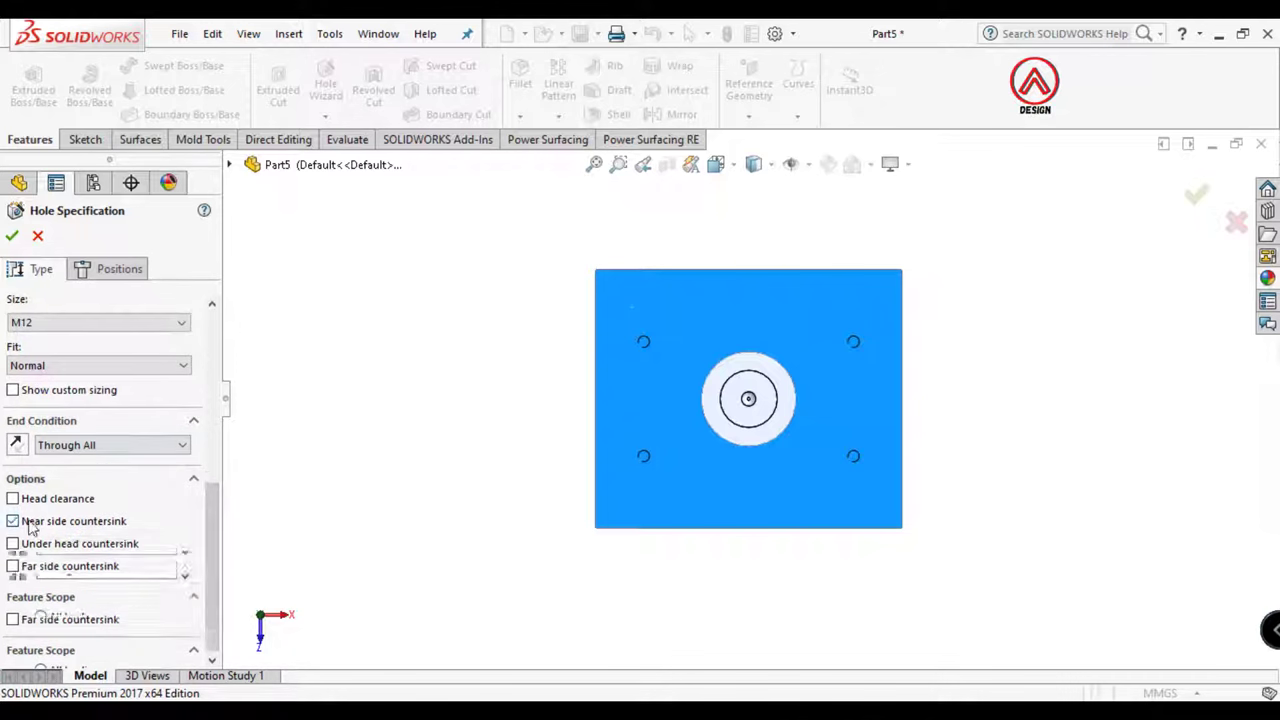
pyautogui.moveTo(214, 528); pyautogui.dragTo(217, 400)
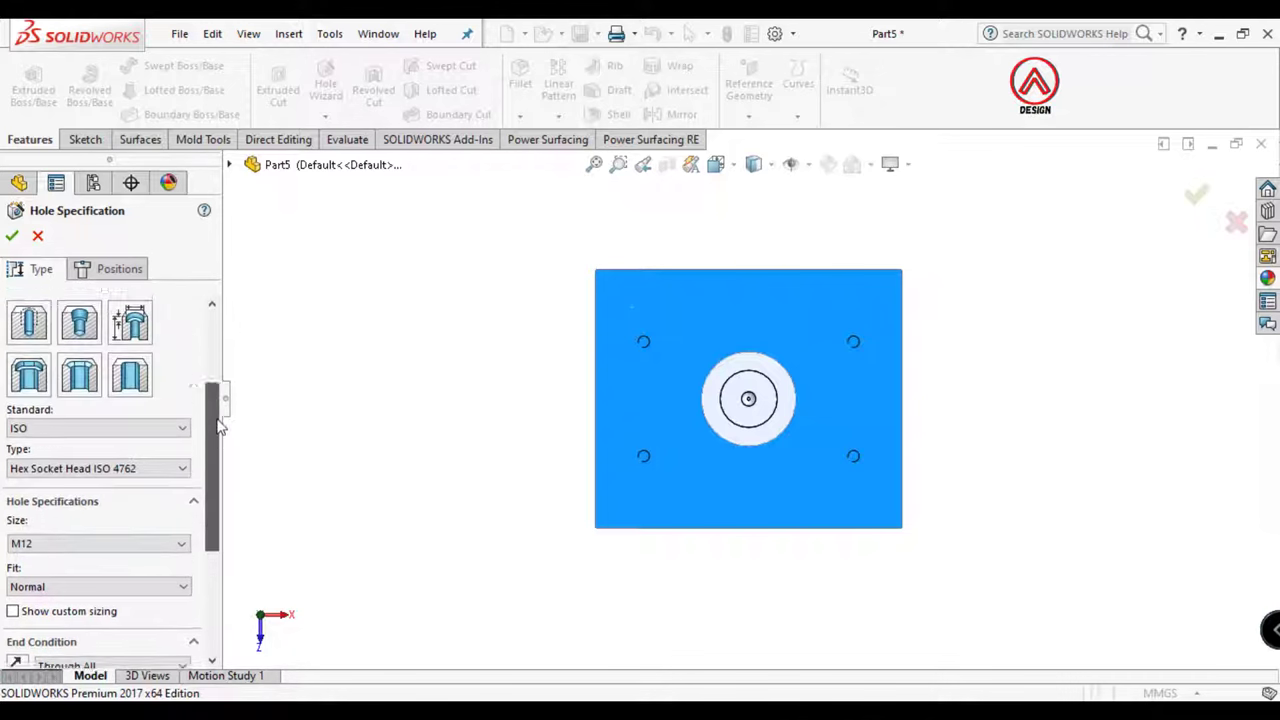
# Place the M12 holes on the four corner points, limit them to the top plate, and confirm
pyautogui.click(113, 269)
pyautogui.click(754, 164)
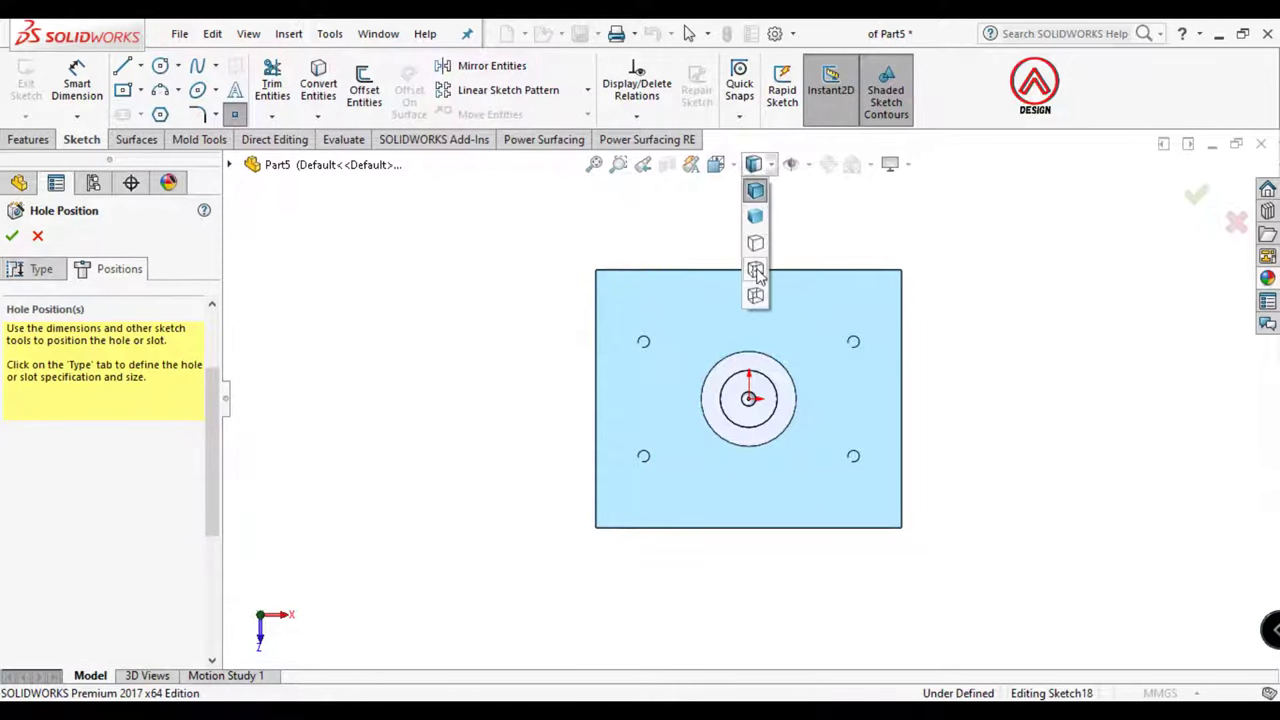
pyautogui.click(755, 270)
pyautogui.scroll(-3, 790, 375)
pyautogui.scroll(-2, 650, 360)
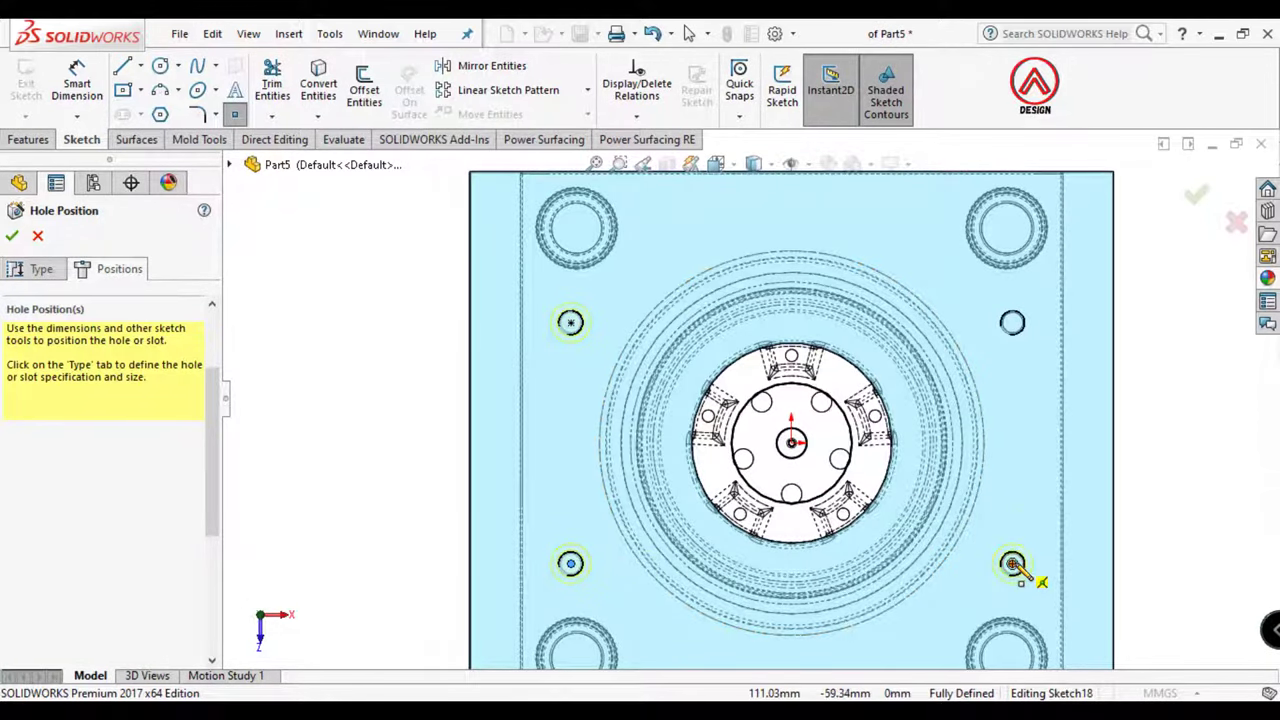
pyautogui.click(41, 269)
pyautogui.moveTo(211, 373); pyautogui.dragTo(220, 625)
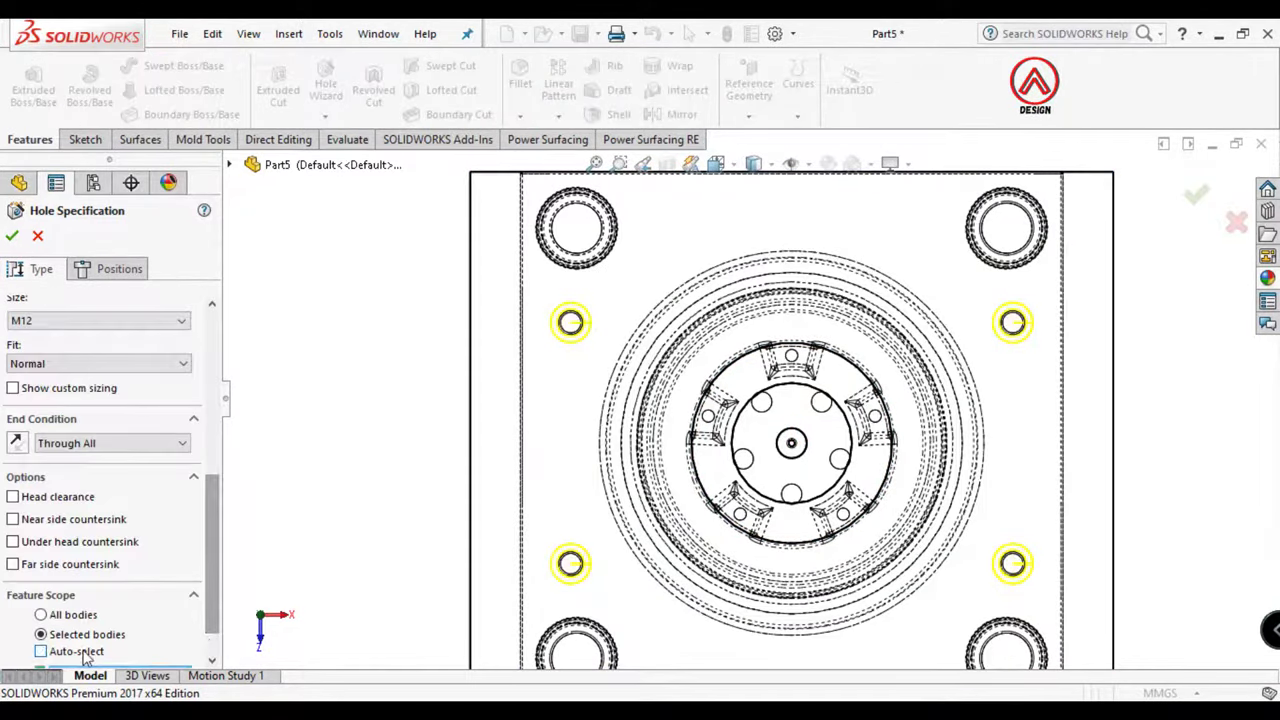
pyautogui.scroll(-1, 85, 655)
pyautogui.moveTo(600, 552); pyautogui.dragTo(470, 300, button='middle')
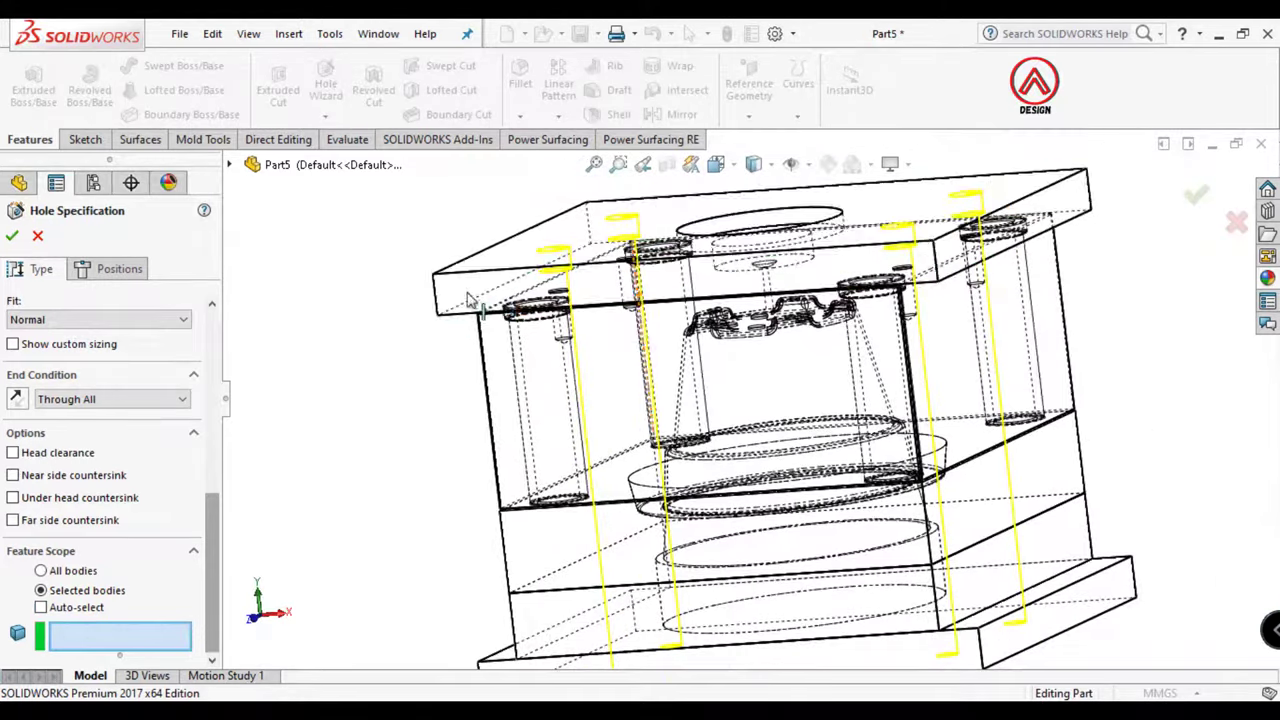
pyautogui.click(450, 295)
pyautogui.click(13, 237)
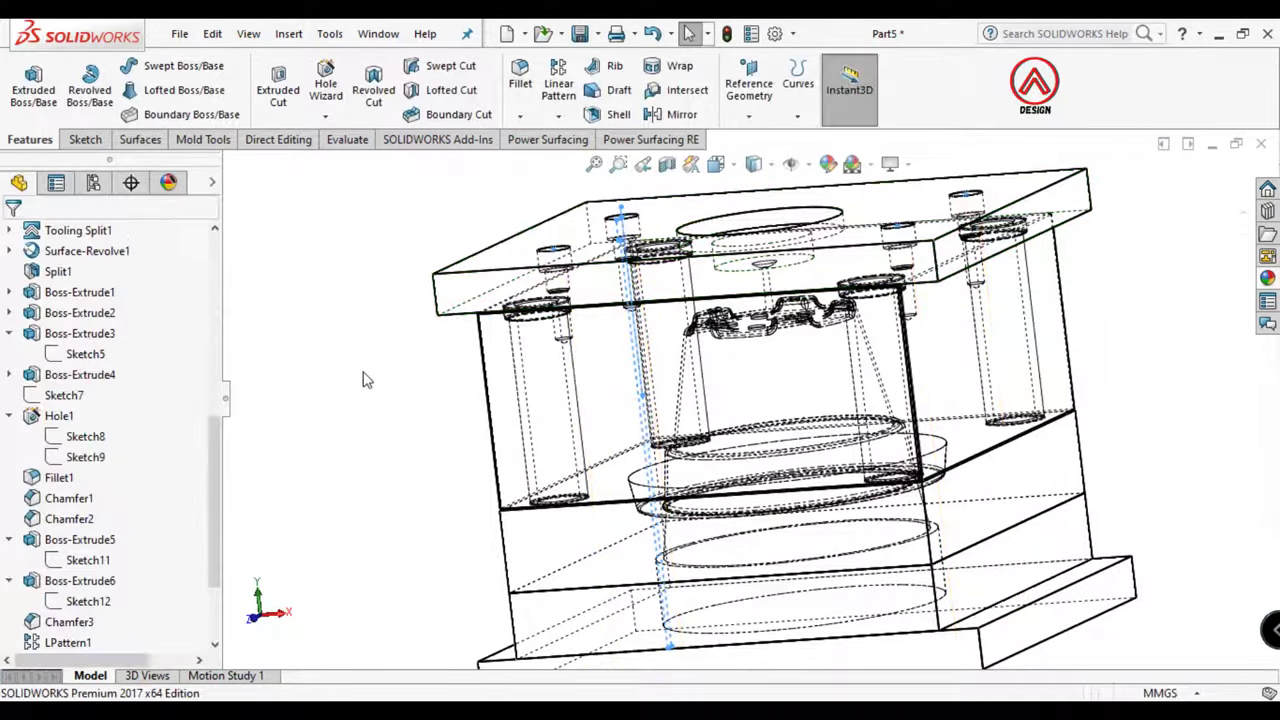
pyautogui.moveTo(378, 373); pyautogui.dragTo(633, 364, button='middle')
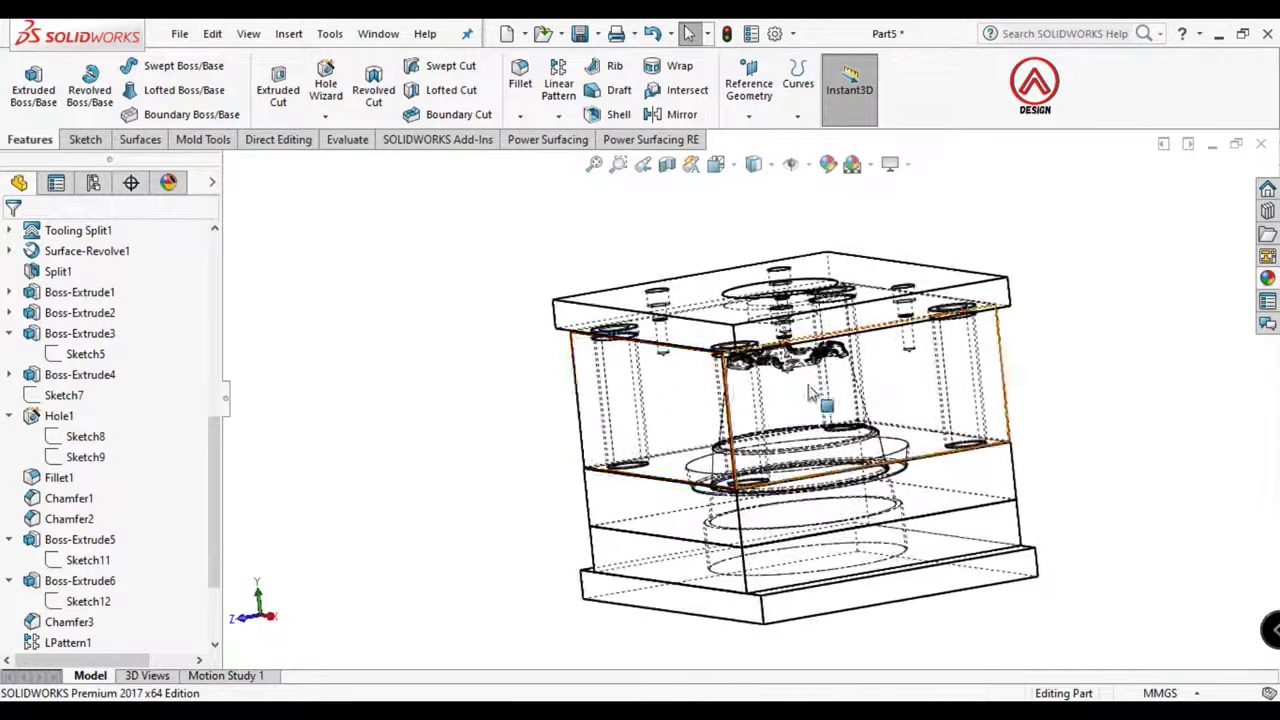
# Switch the display style back to Shaded With Edges
pyautogui.moveTo(633, 364)
pyautogui.mouseDown(button='middle')
pyautogui.moveTo(823, 427)
pyautogui.moveTo(723, 437)
pyautogui.moveTo(730, 420)
pyautogui.mouseUp(button='middle')
pyautogui.click(754, 163)
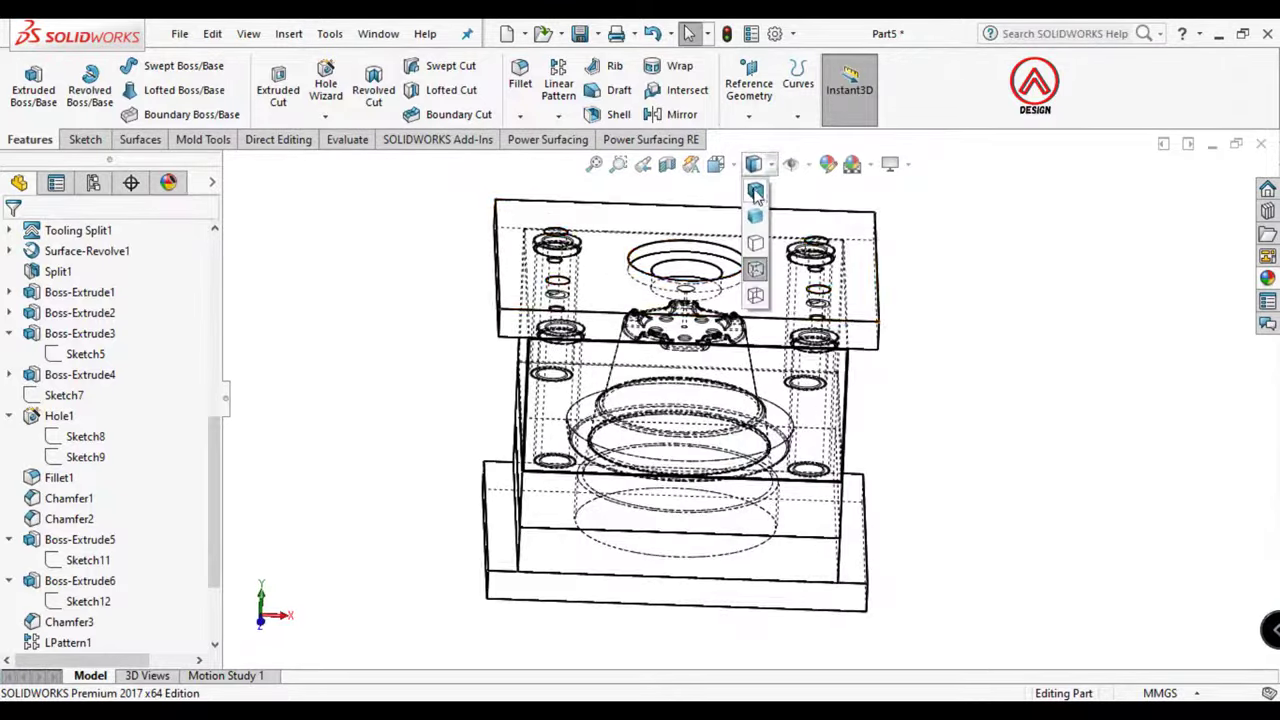
pyautogui.click(757, 192)
pyautogui.scroll(-5, 720, 320)
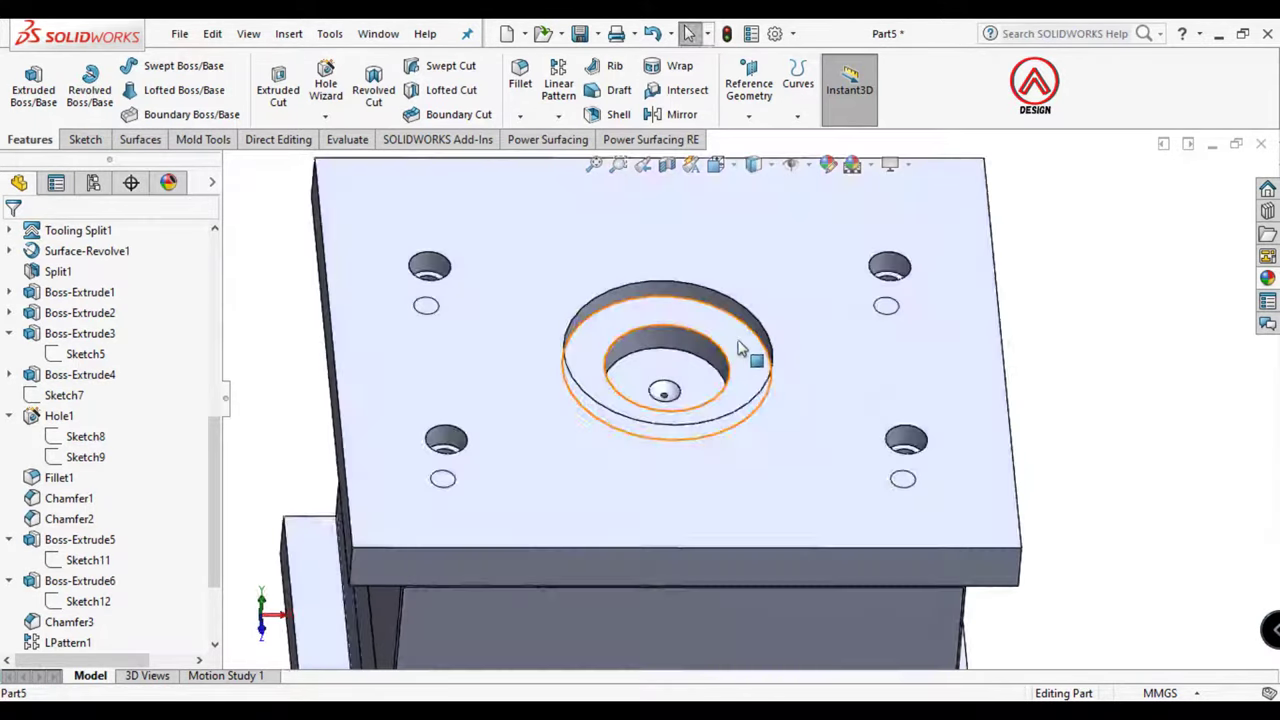
# Isolate the top plate body and orbit to an angled view of it
pyautogui.click(745, 355)
pyautogui.click(1117, 406)
pyautogui.rightClick(928, 318)
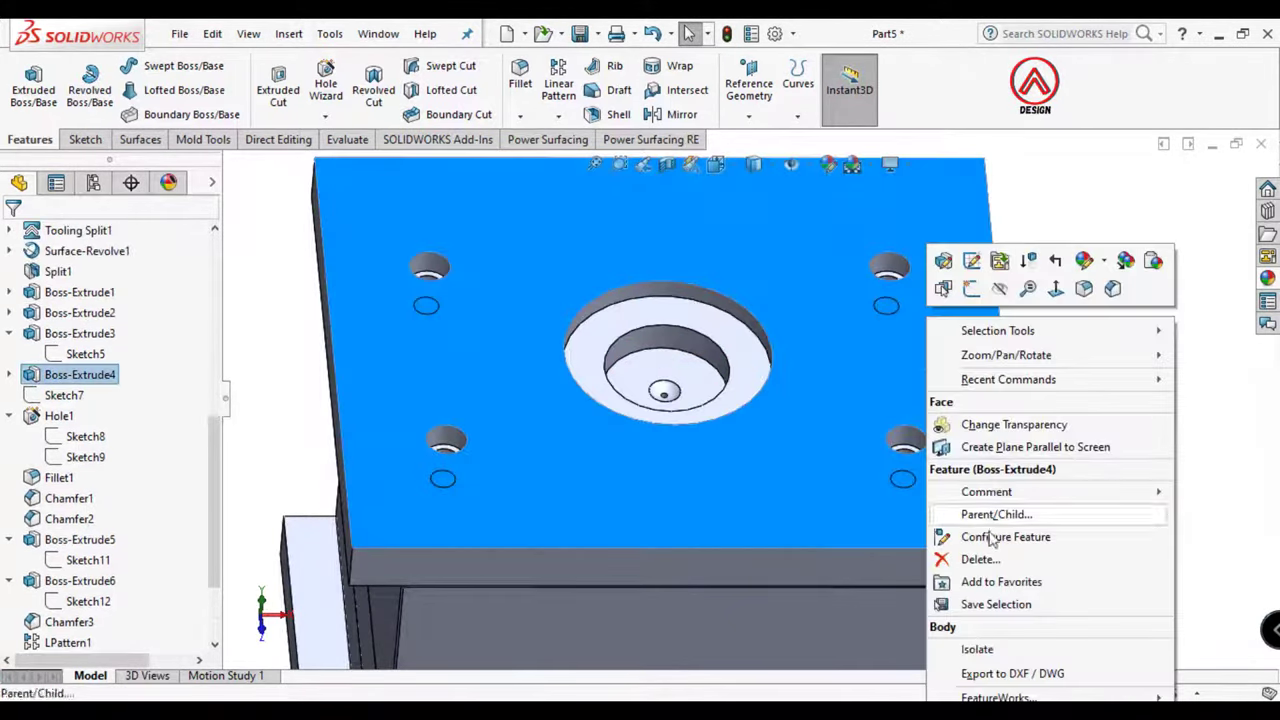
pyautogui.click(977, 649)
pyautogui.moveTo(1123, 434); pyautogui.dragTo(837, 429, button='middle')
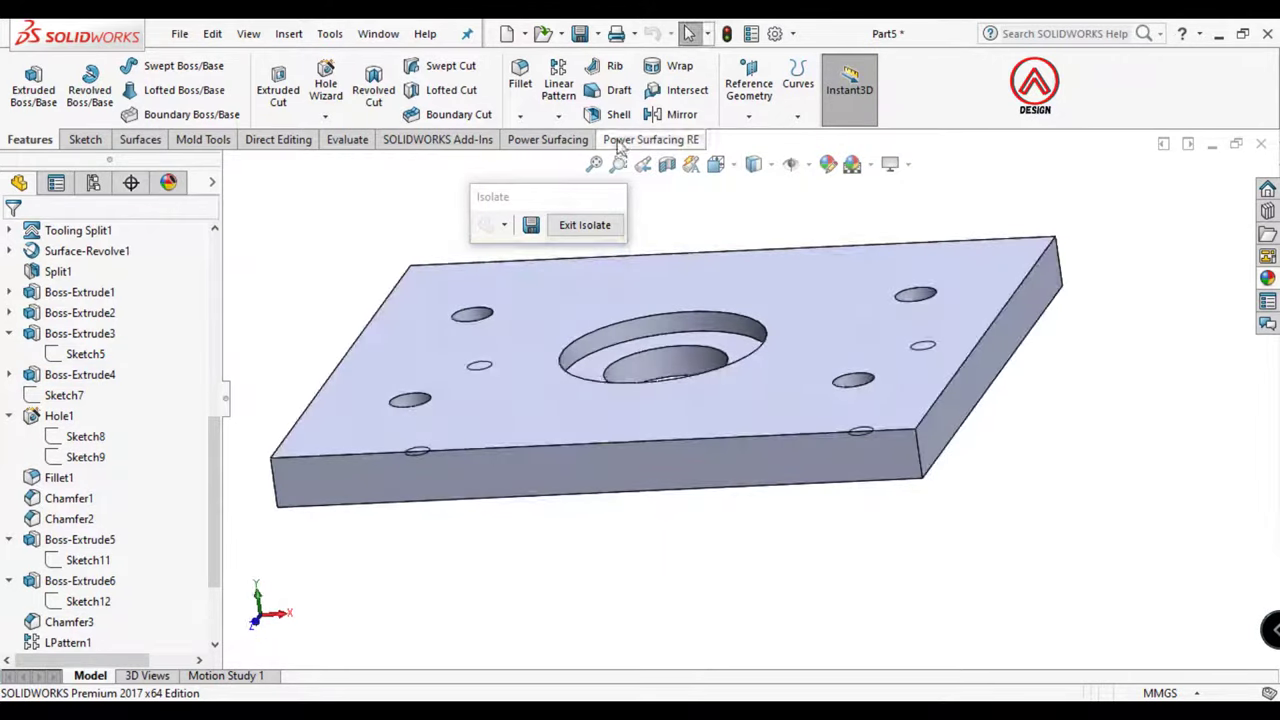
# Start a chamfer and select the top plate's outer side faces
pyautogui.click(520, 117)
pyautogui.click(549, 160)
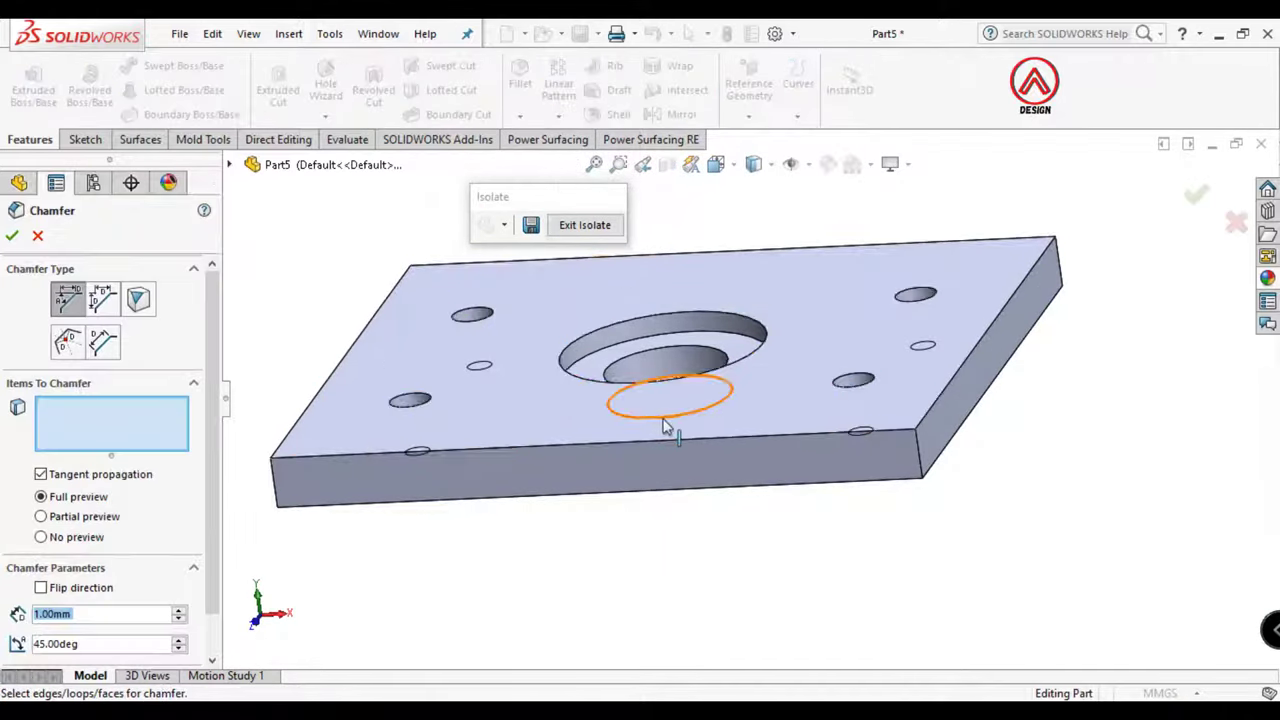
pyautogui.scroll(3, 668, 432)
pyautogui.click(628, 452)
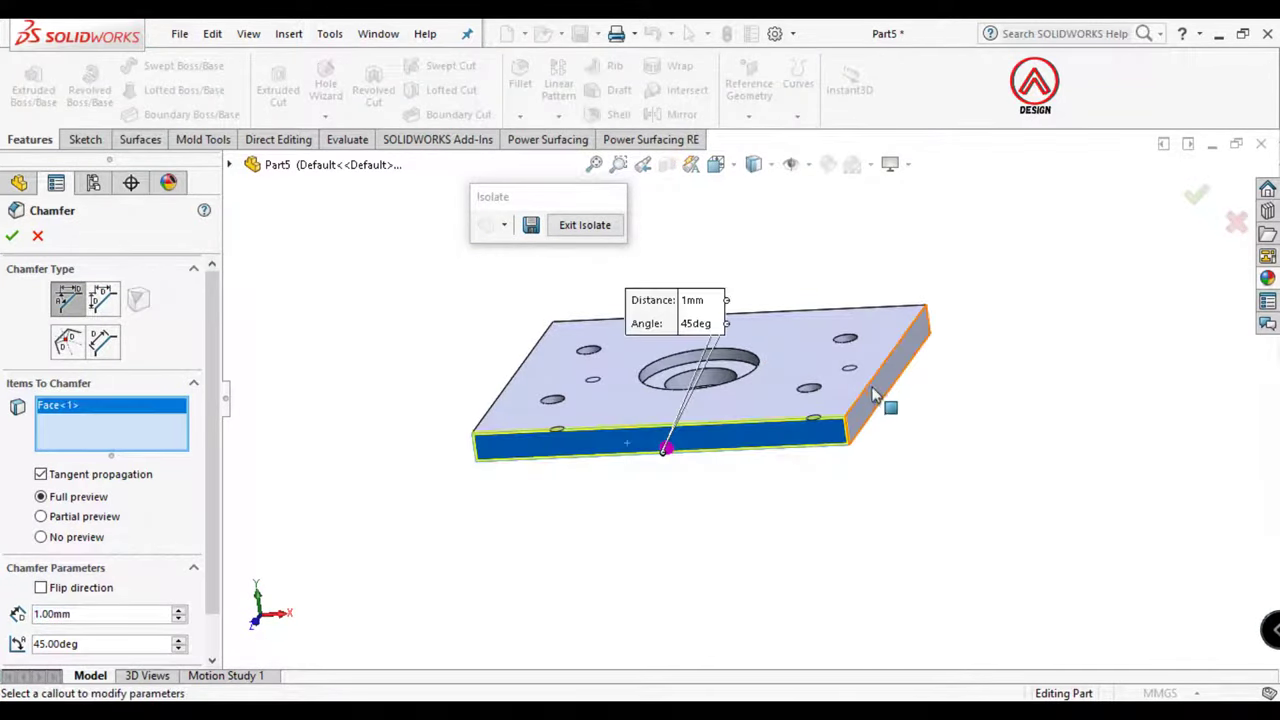
pyautogui.click(886, 371)
pyautogui.moveTo(886, 371); pyautogui.dragTo(654, 466, button='middle')
pyautogui.click(785, 405)
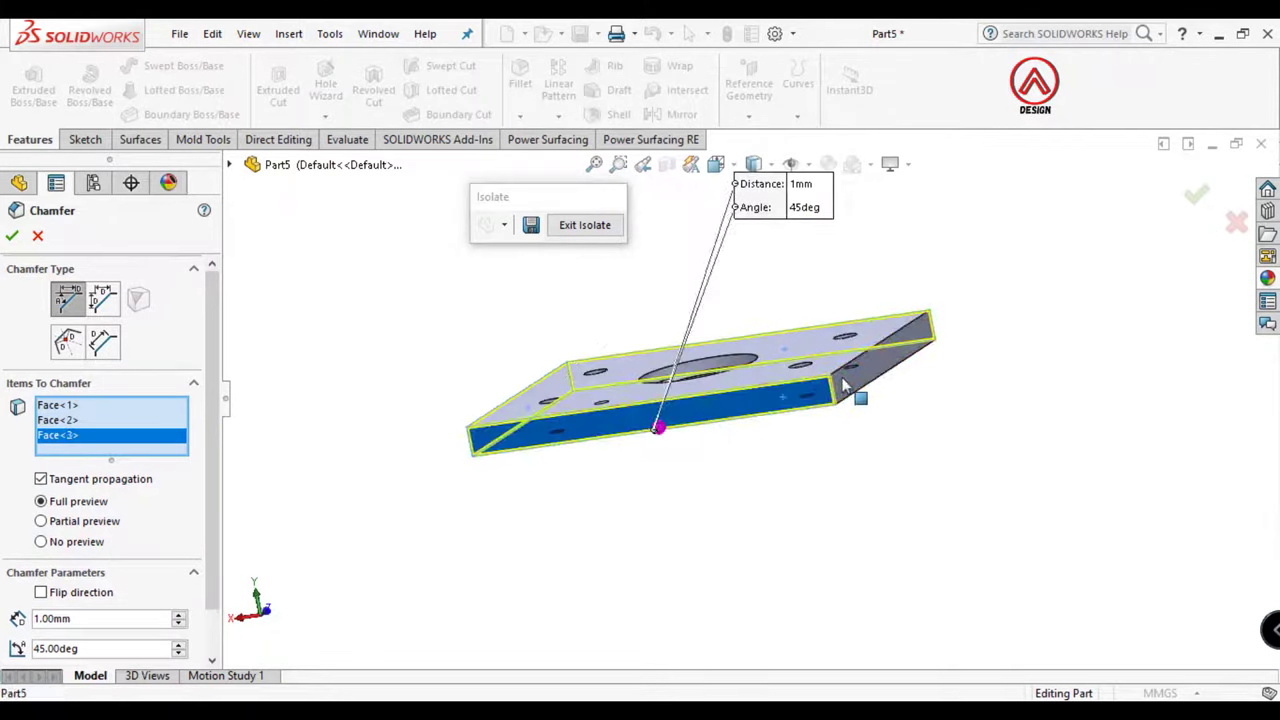
pyautogui.click(851, 391)
pyautogui.scroll(-3, 728, 380)
pyautogui.moveTo(728, 380)
pyautogui.mouseDown(button='middle')
pyautogui.moveTo(678, 420)
pyautogui.moveTo(557, 337)
pyautogui.mouseUp(button='middle')
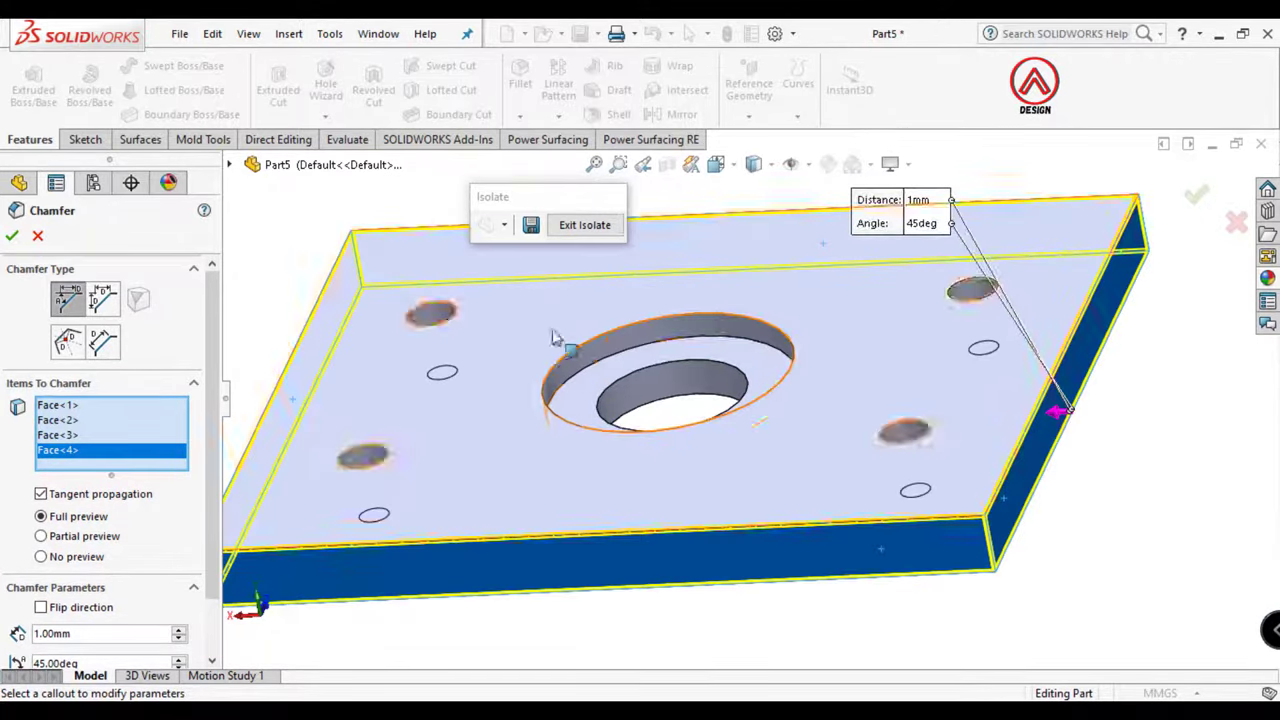
# Add the counterbore's top and lower edges and accept the 1 mm × 45° chamfer
pyautogui.click(636, 368)
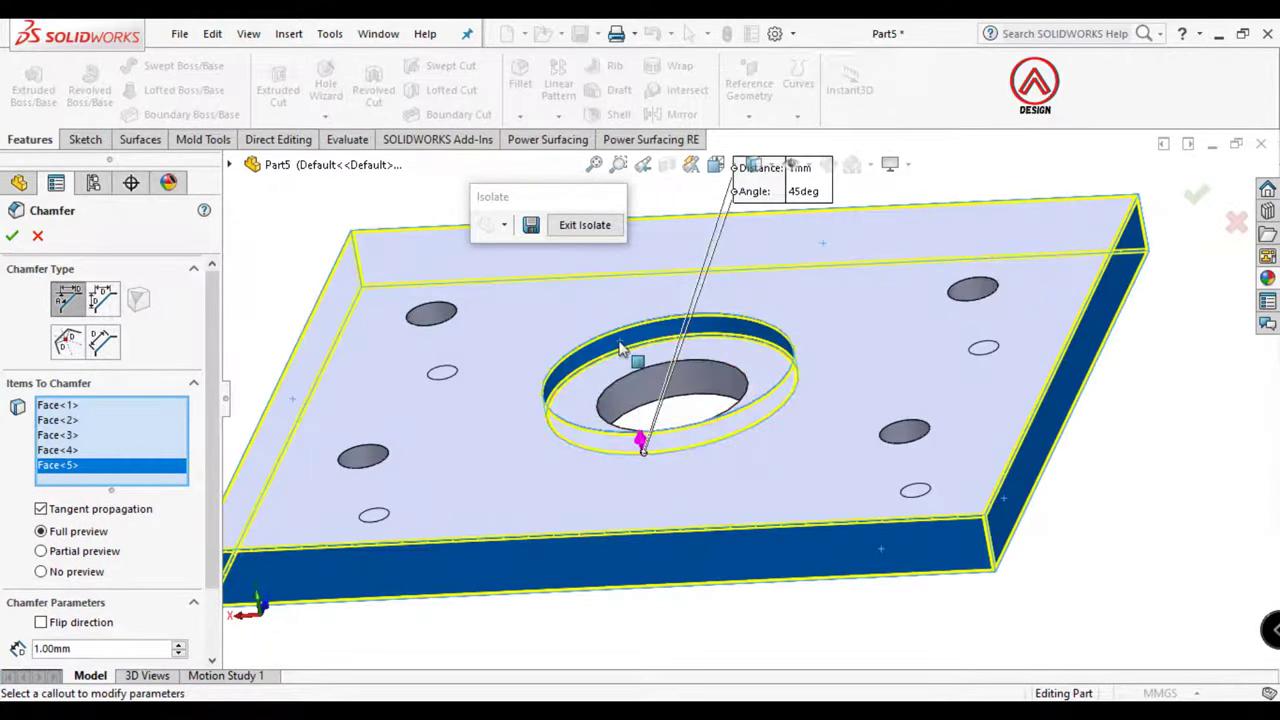
pyautogui.click(643, 350)
pyautogui.click(644, 320)
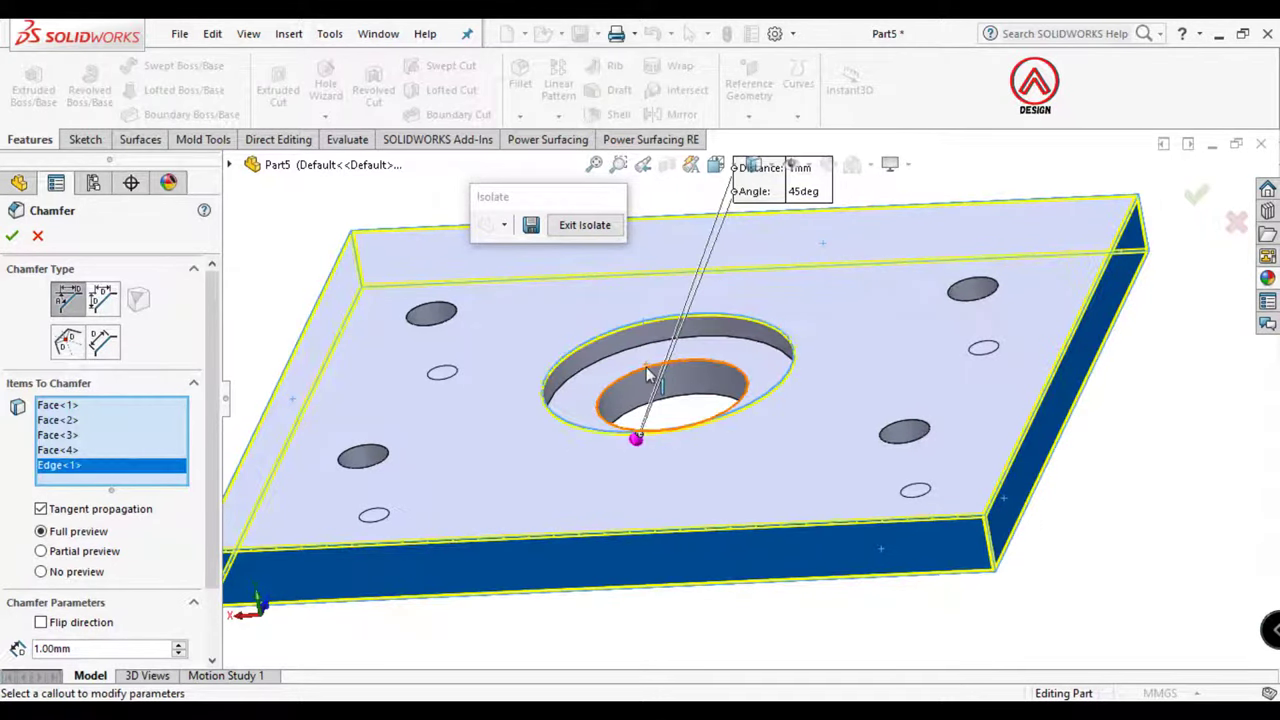
pyautogui.click(650, 433)
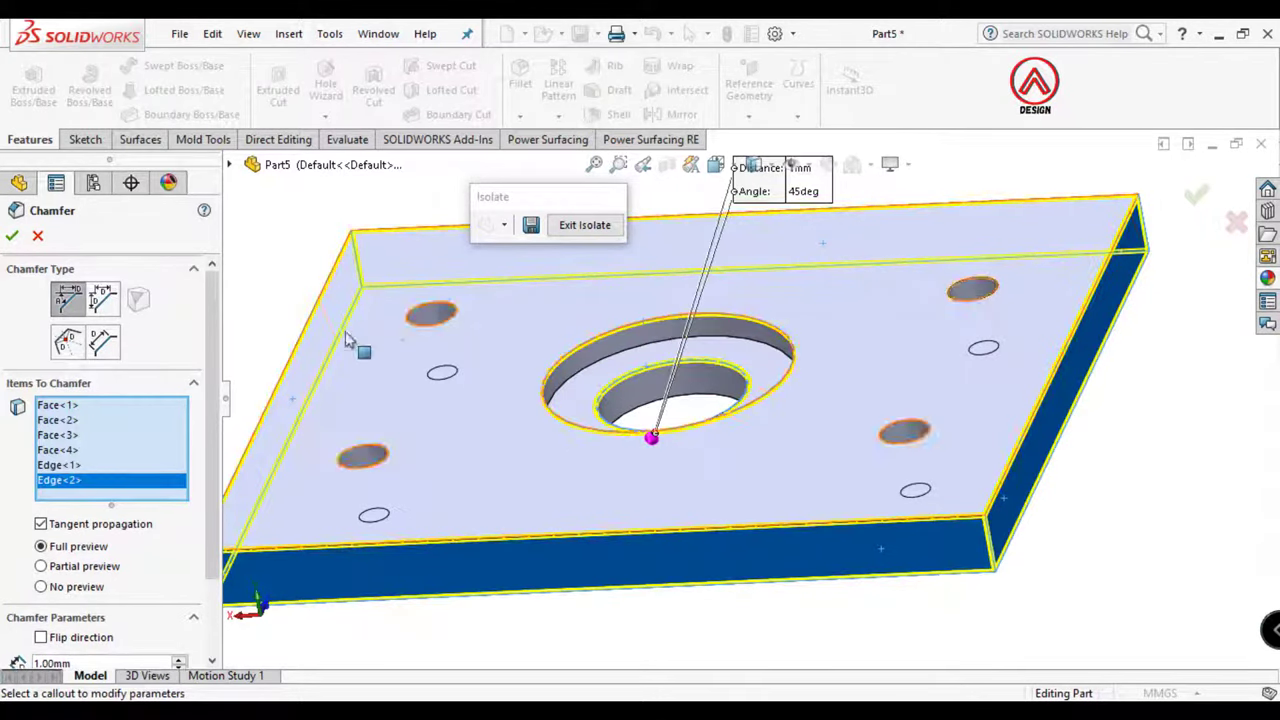
pyautogui.click(12, 236)
pyautogui.moveTo(640, 410)
pyautogui.mouseDown(button='middle')
pyautogui.moveTo(800, 487)
pyautogui.moveTo(737, 460)
pyautogui.mouseUp(button='middle')
pyautogui.scroll(-3, 771, 423)
# Sketch a circle centred at the origin on the counterbore floor, dimensioned Ø85
pyautogui.scroll(-3, 749, 391)
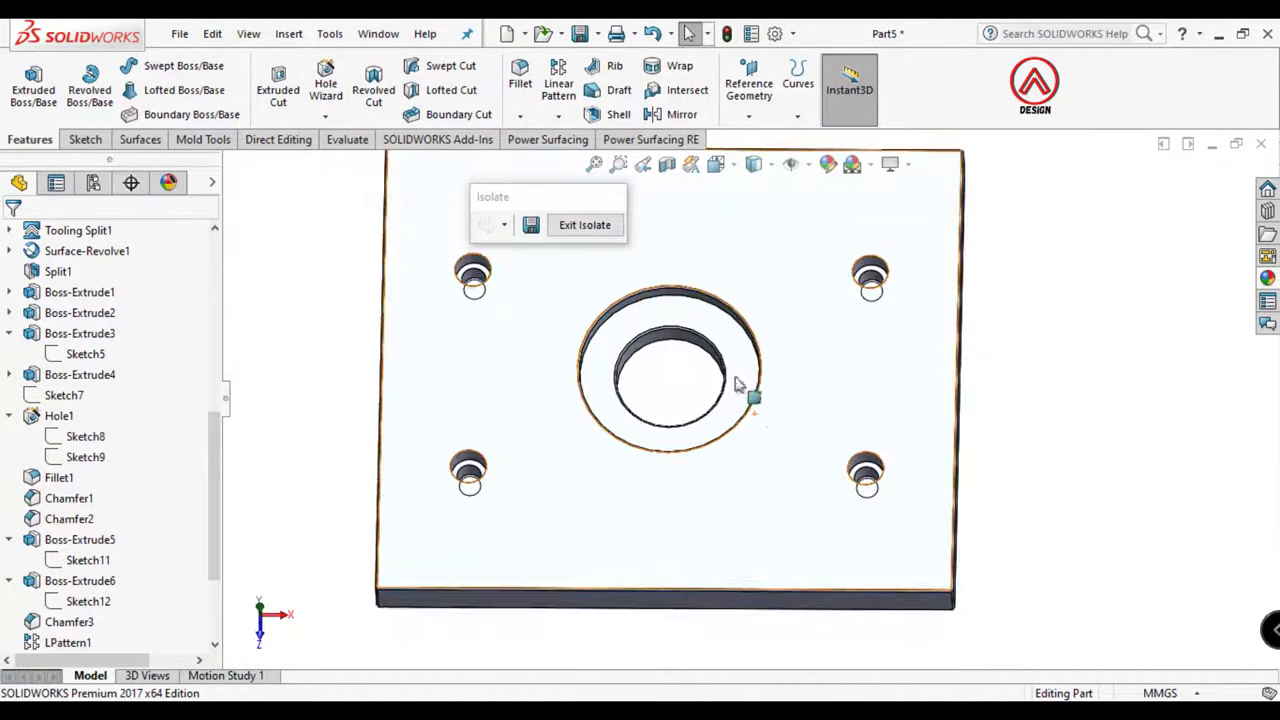
pyautogui.click(734, 167)
pyautogui.click(752, 230)
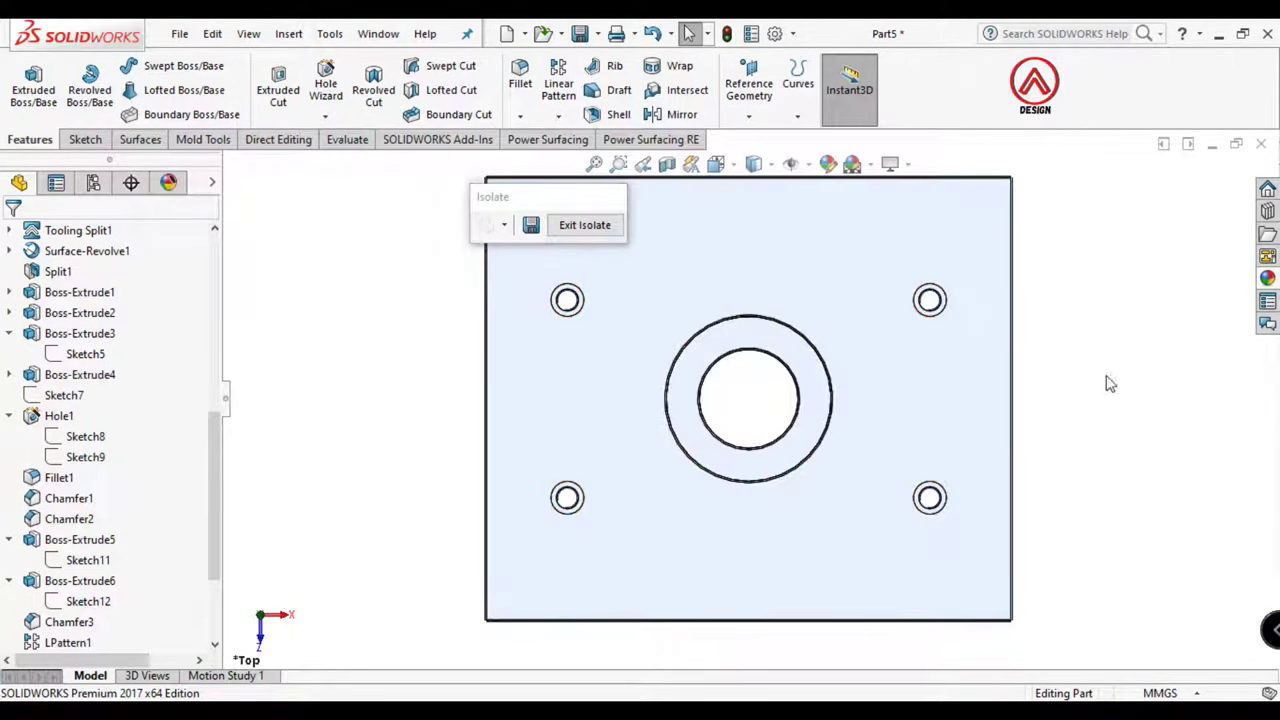
pyautogui.click(816, 401)
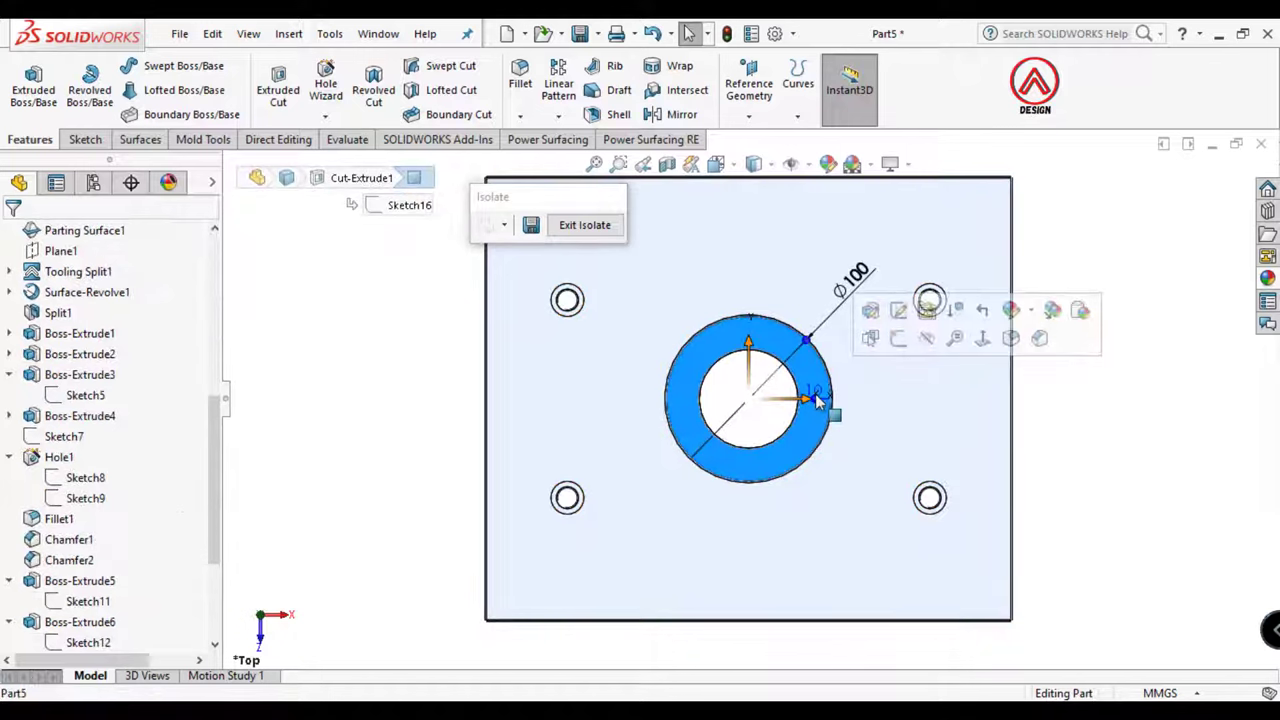
pyautogui.click(86, 140)
pyautogui.click(26, 85)
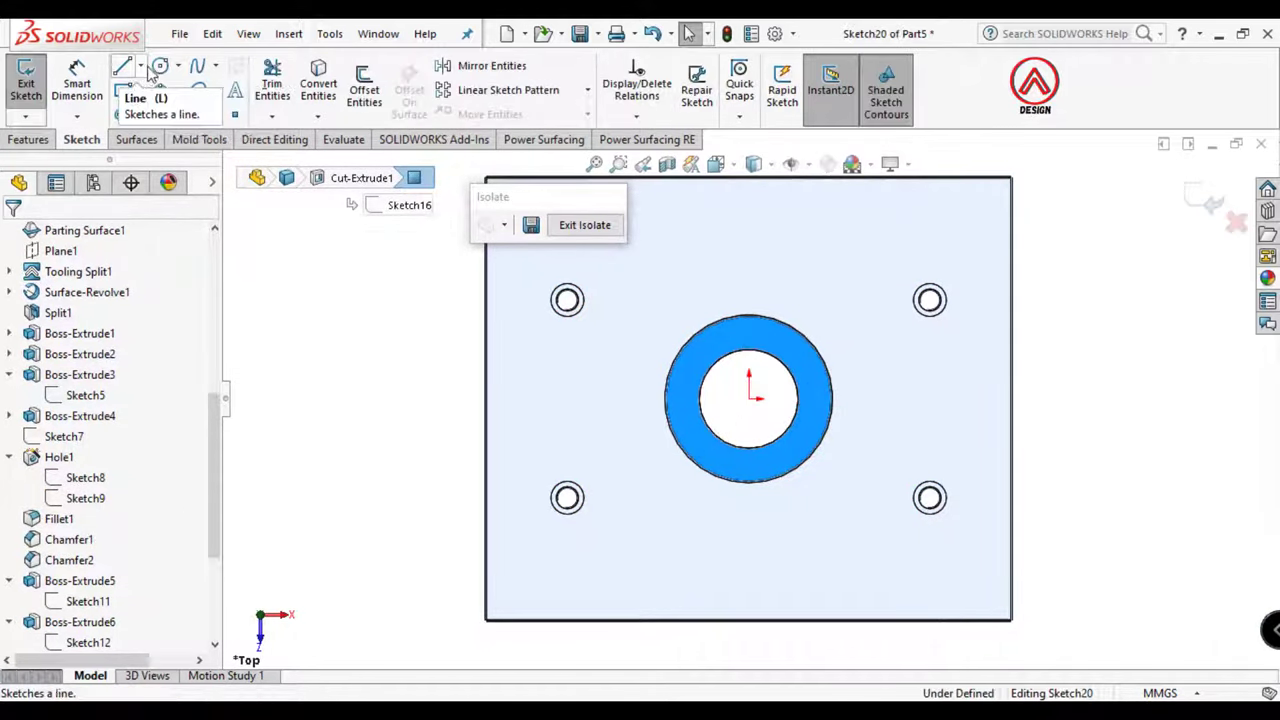
pyautogui.click(160, 65)
pyautogui.click(749, 398)
pyautogui.click(807, 362)
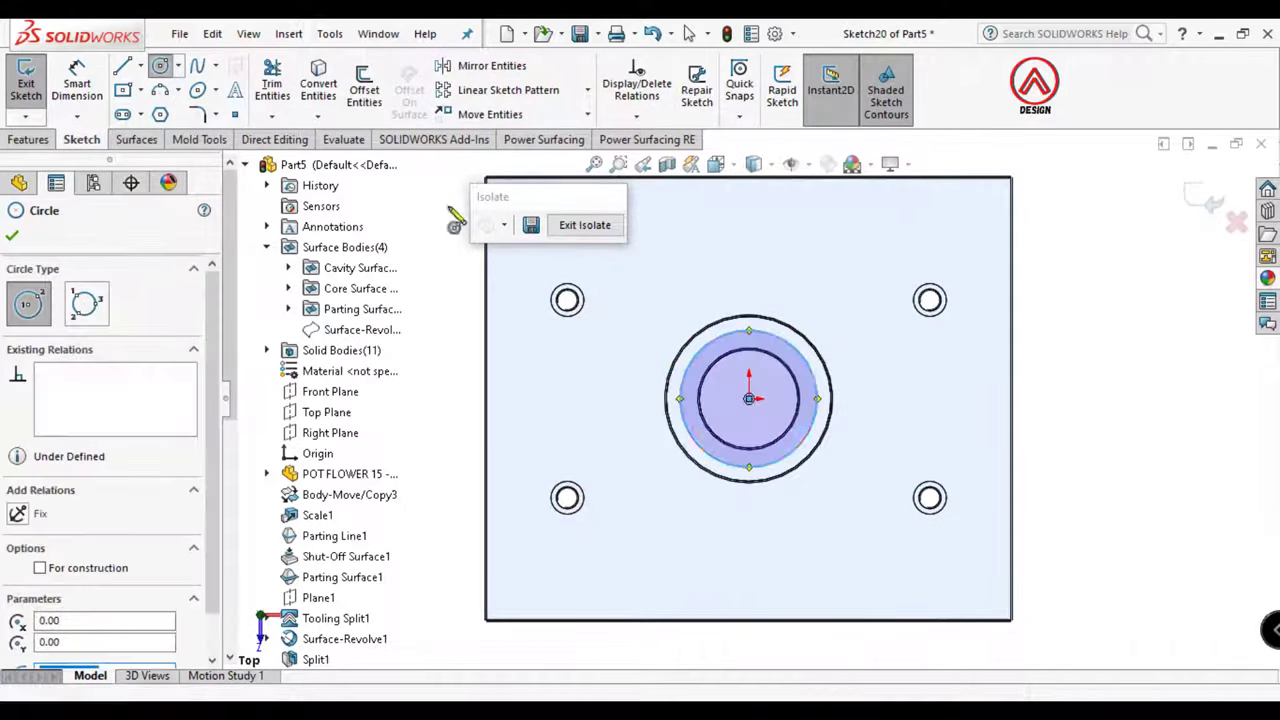
pyautogui.moveTo(805, 365); pyautogui.dragTo(785, 348, button='right')
pyautogui.click(785, 348)
pyautogui.click(851, 297)
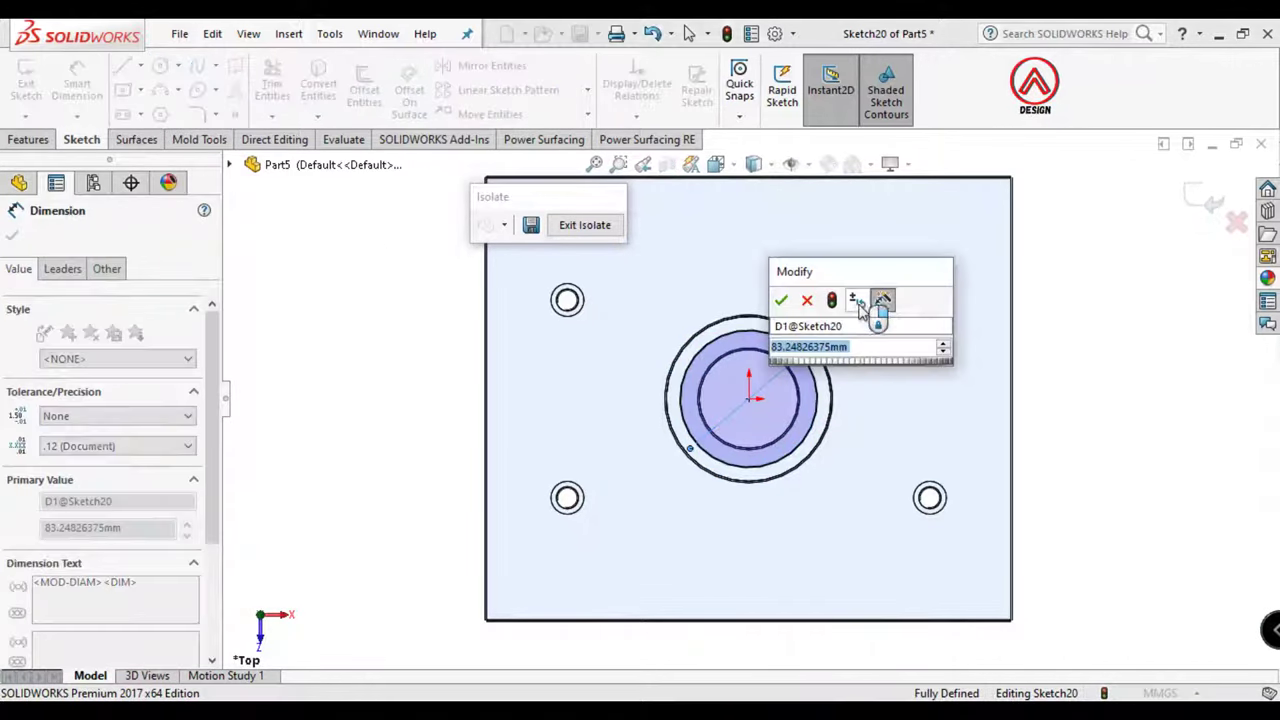
pyautogui.write('85')
pyautogui.press('Return')
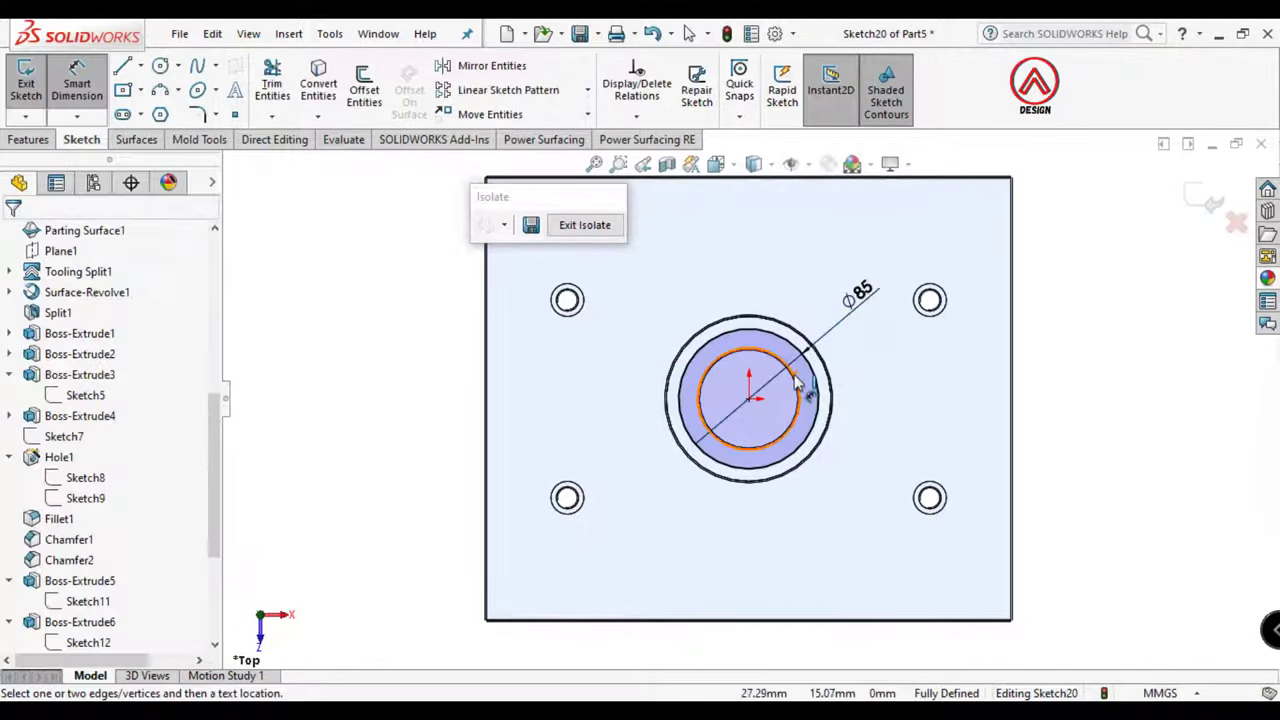
pyautogui.press('Escape')
# Convert the Ø85 circle to construction geometry and exit the sketch
pyautogui.click(829, 386)
pyautogui.click(896, 321)
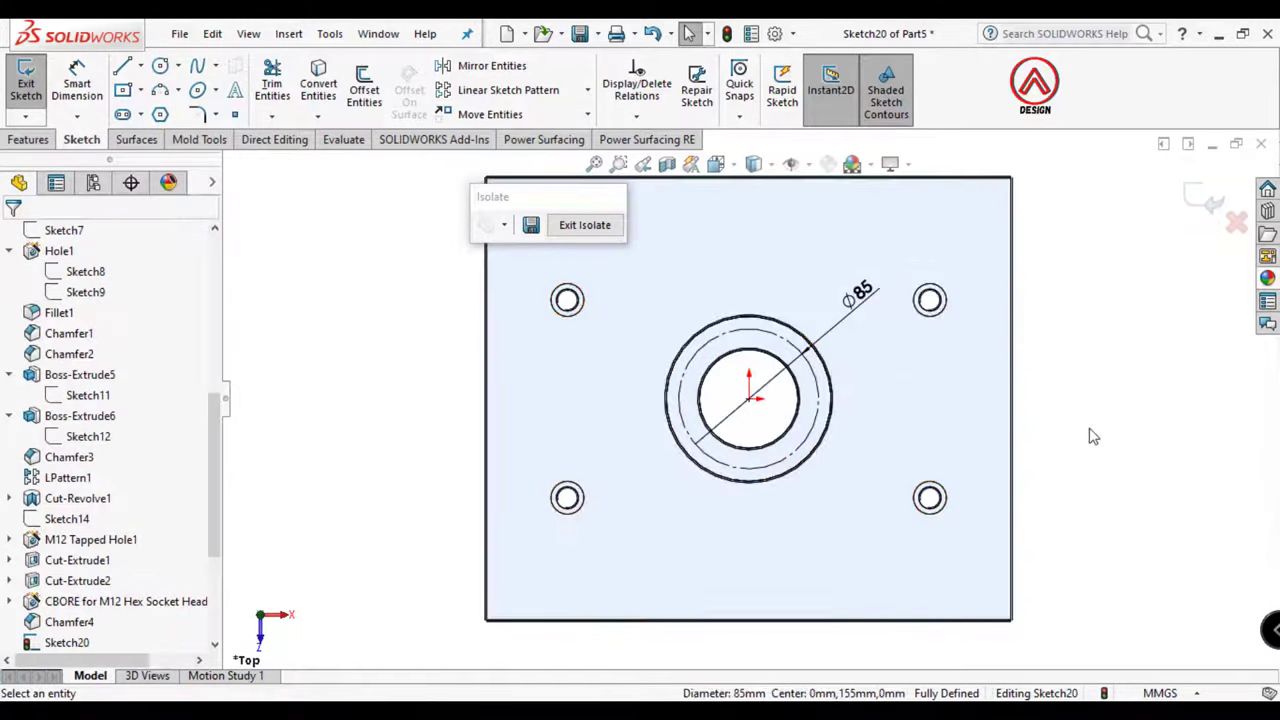
pyautogui.scroll(-1, 777, 330)
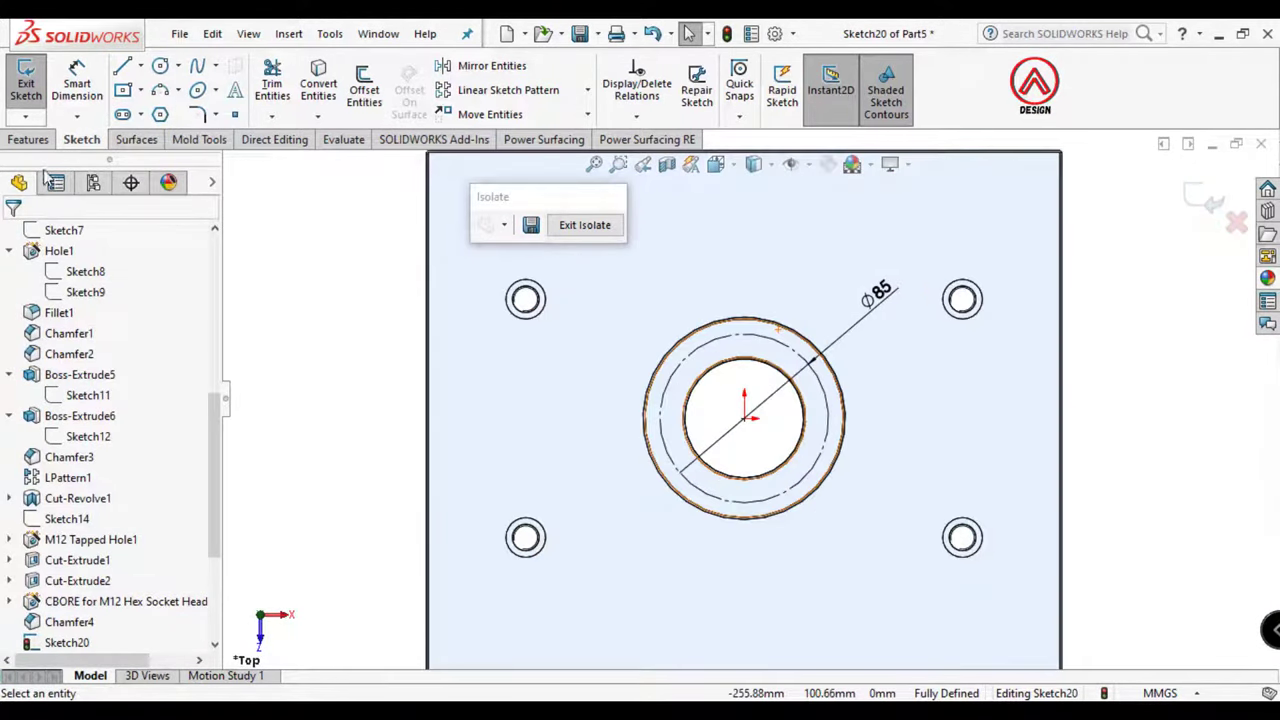
pyautogui.click(1207, 200)
# Start Hole Wizard on the counterbore floor with size M6 and a Blind end condition
pyautogui.click(808, 428)
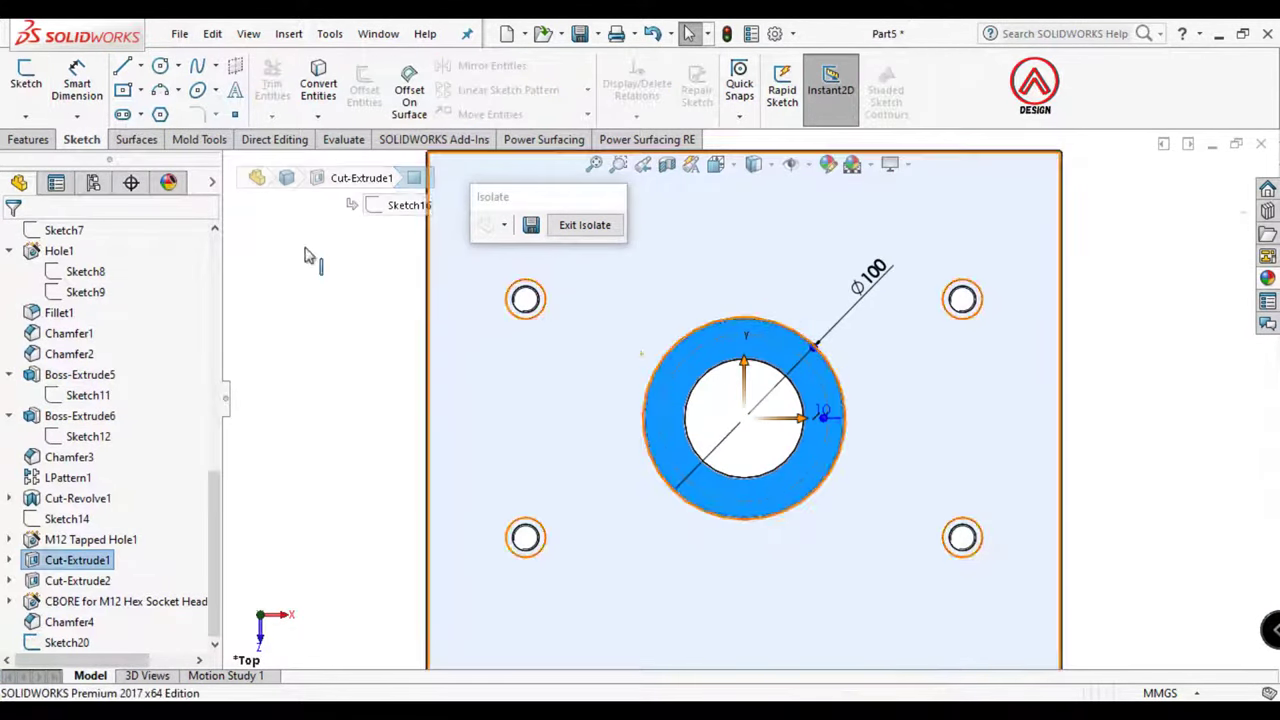
pyautogui.click(28, 139)
pyautogui.click(322, 104)
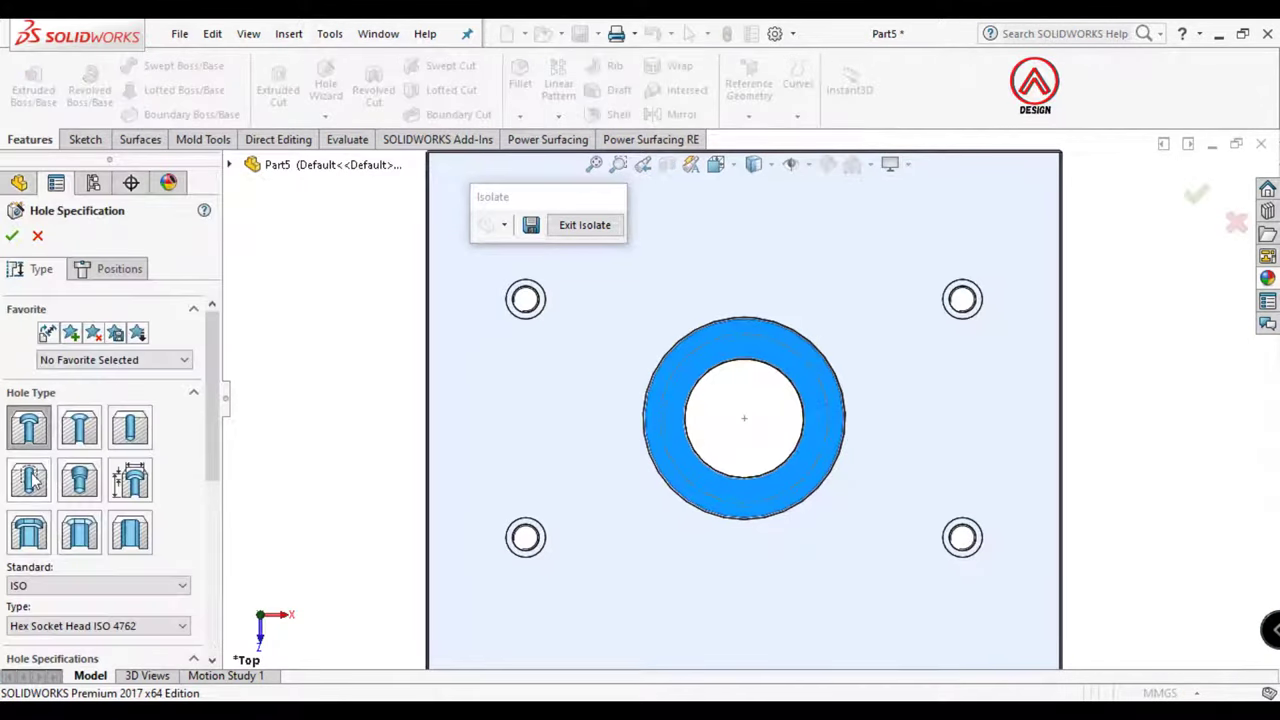
pyautogui.scroll(-5, 217, 462)
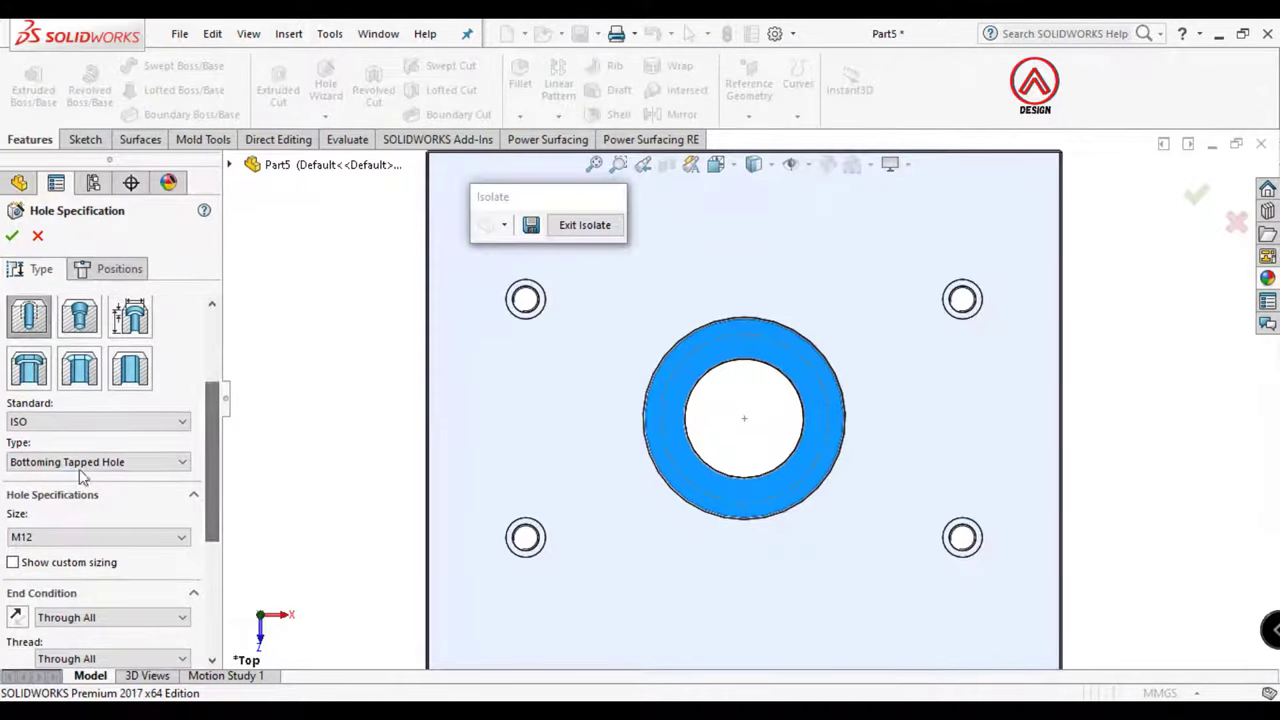
pyautogui.click(45, 537)
pyautogui.scroll(1, 30, 560)
pyautogui.scroll(1, 35, 565)
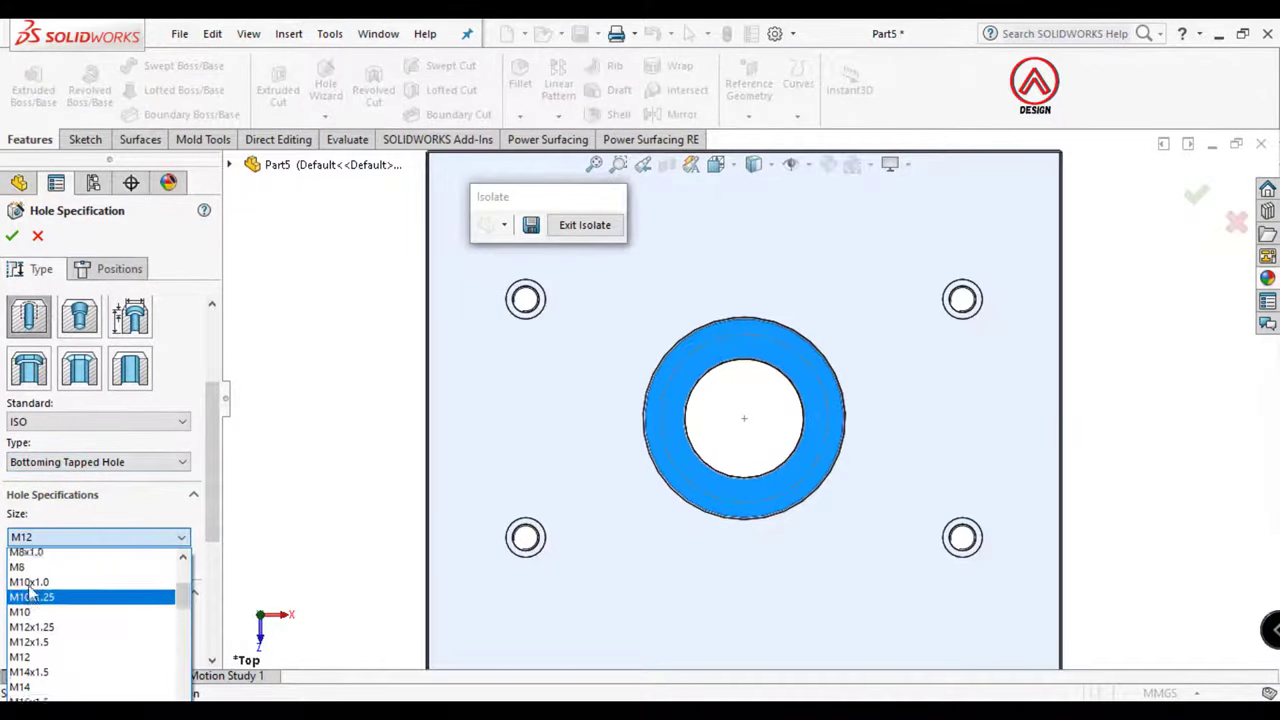
pyautogui.scroll(1, 40, 570)
pyautogui.click(44, 571)
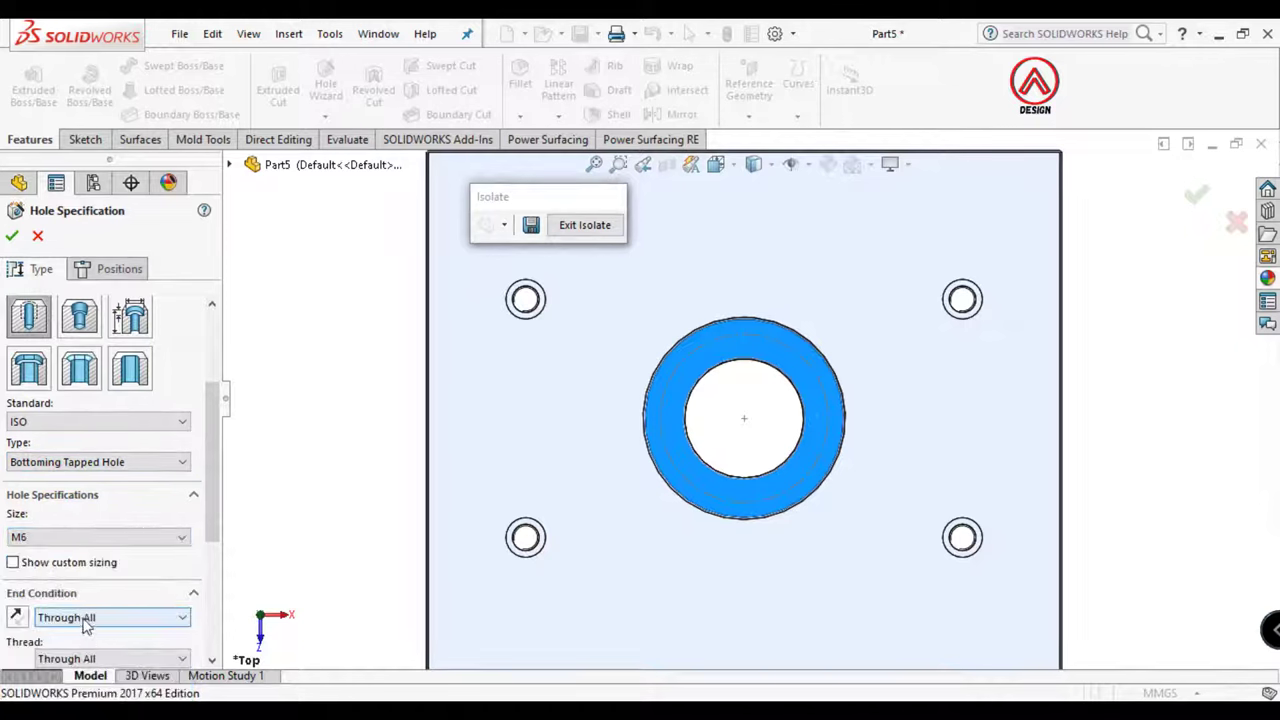
pyautogui.scroll(-3, 217, 530)
pyautogui.click(126, 505)
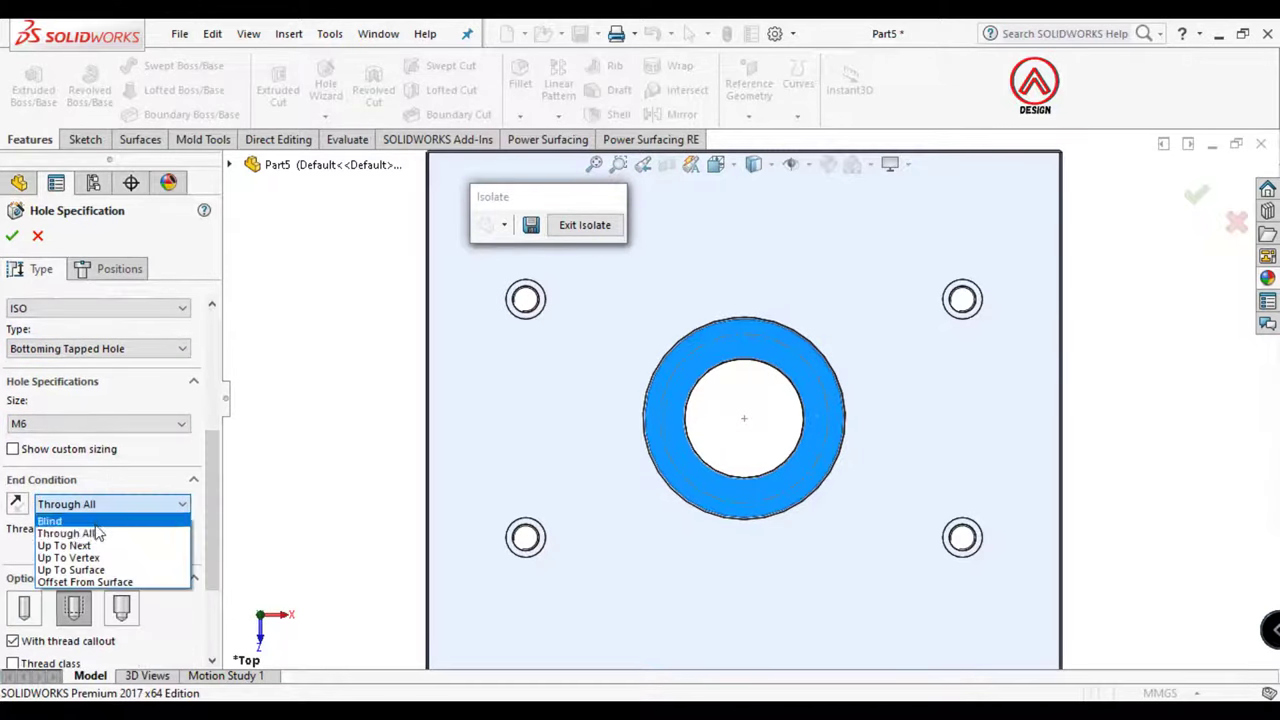
pyautogui.click(95, 519)
# Place the M6 tapped hole on the Ø85 circle and confirm
pyautogui.click(120, 269)
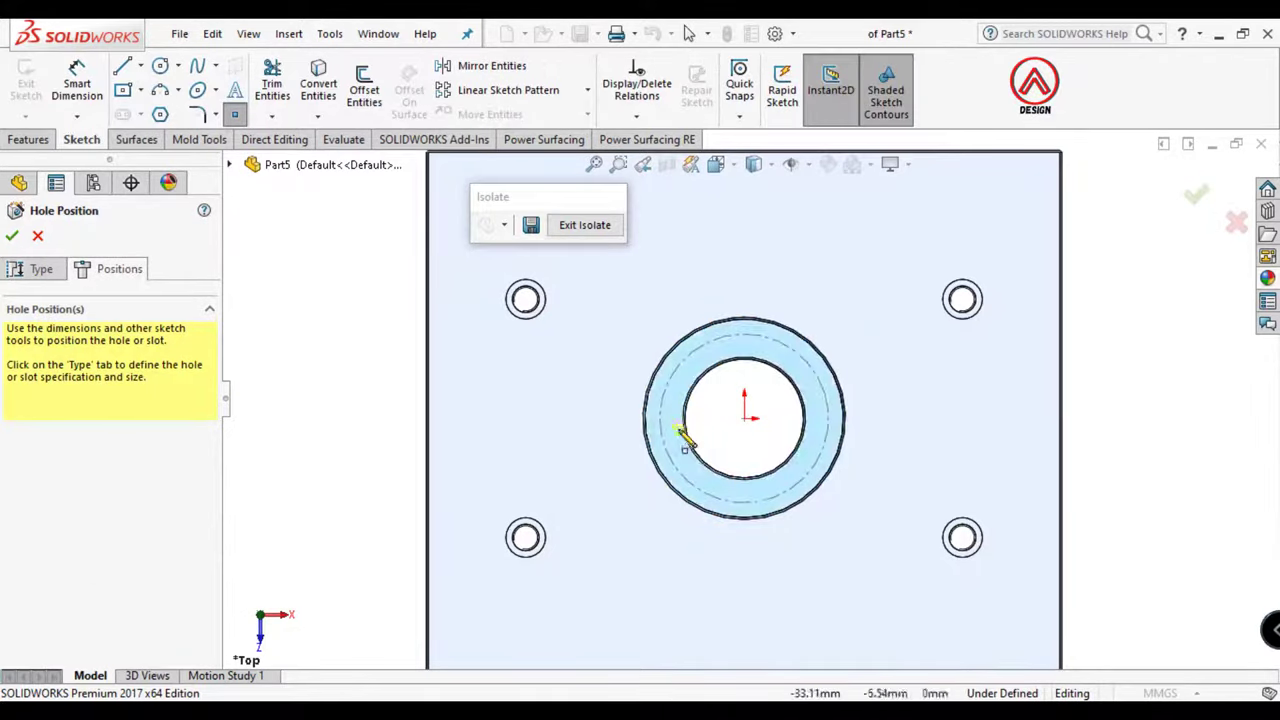
pyautogui.click(828, 418)
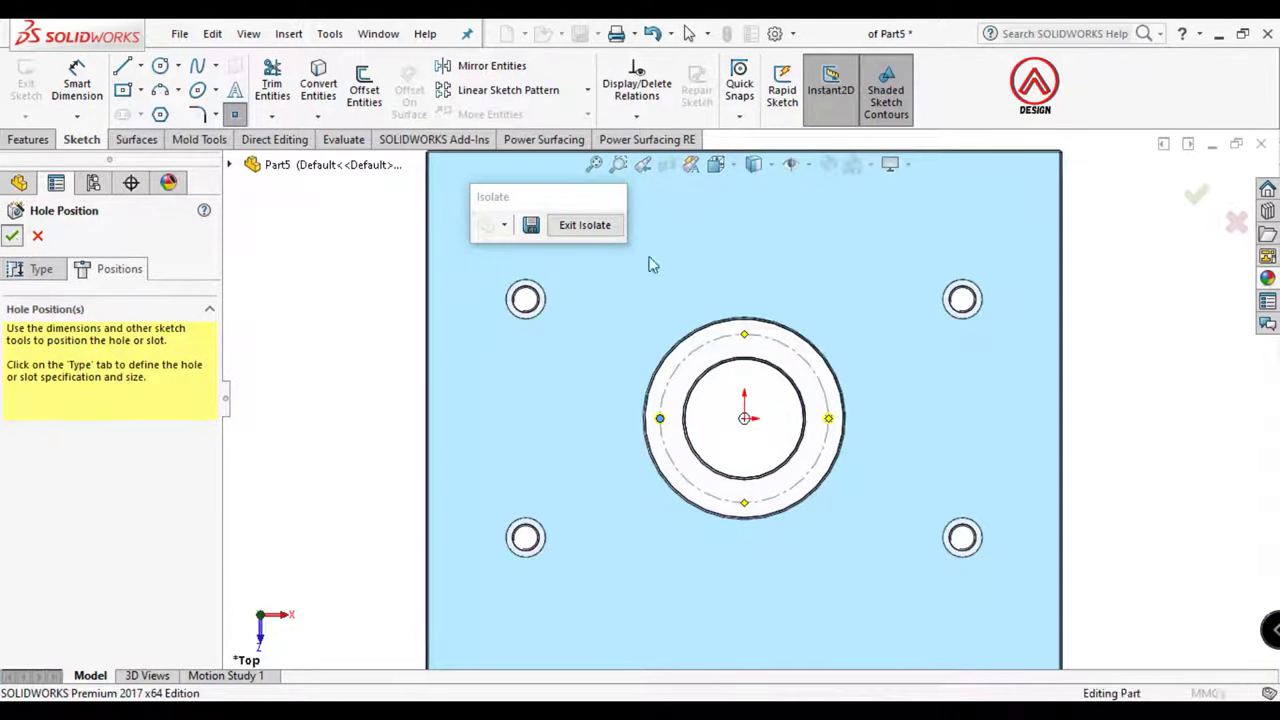
pyautogui.click(1196, 193)
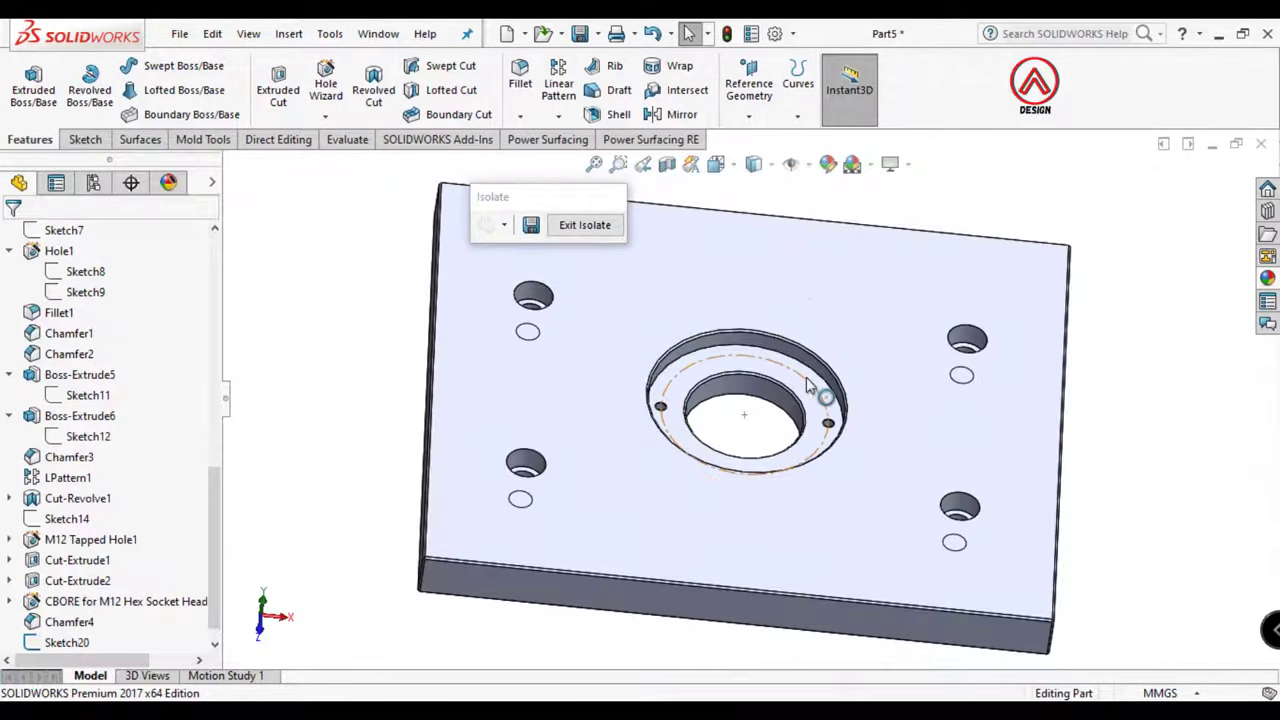
# Hide the Ø85 construction sketch and view the counterbore floor face-on
pyautogui.click(808, 385)
pyautogui.click(889, 324)
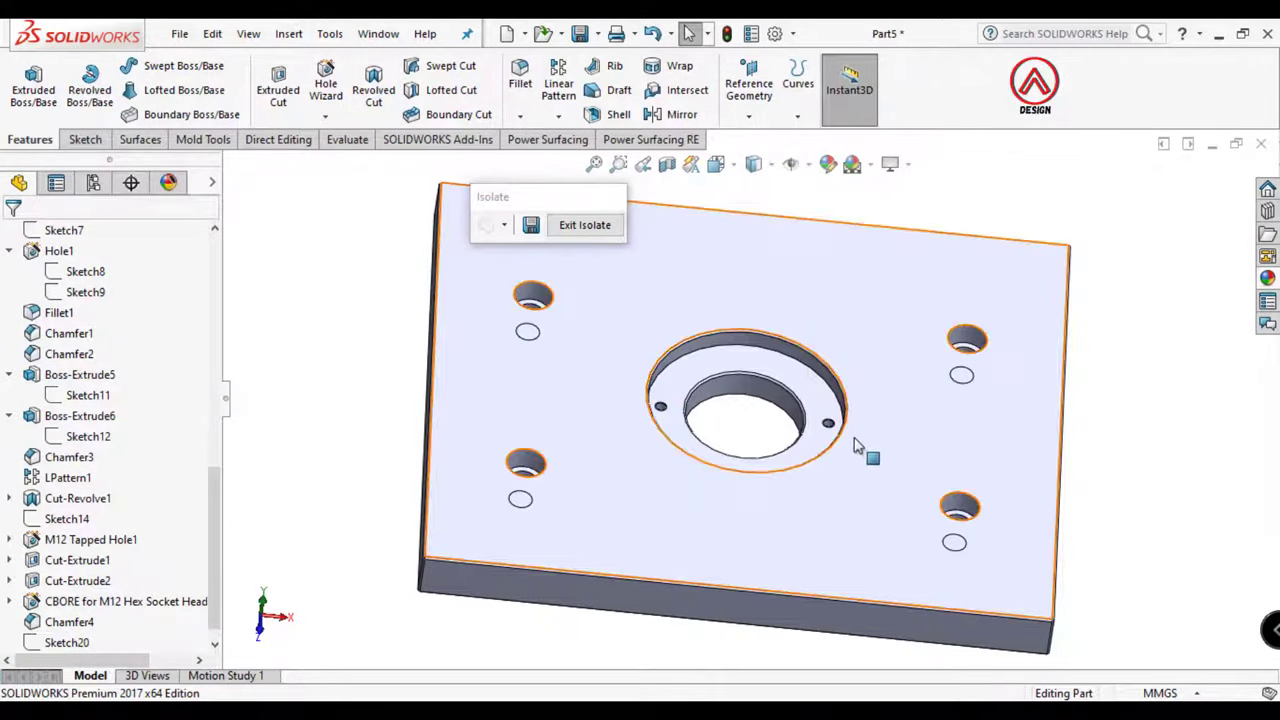
pyautogui.moveTo(857, 443)
pyautogui.mouseDown(button='middle')
pyautogui.moveTo(834, 349)
pyautogui.moveTo(822, 425)
pyautogui.mouseUp(button='middle')
pyautogui.click(774, 372)
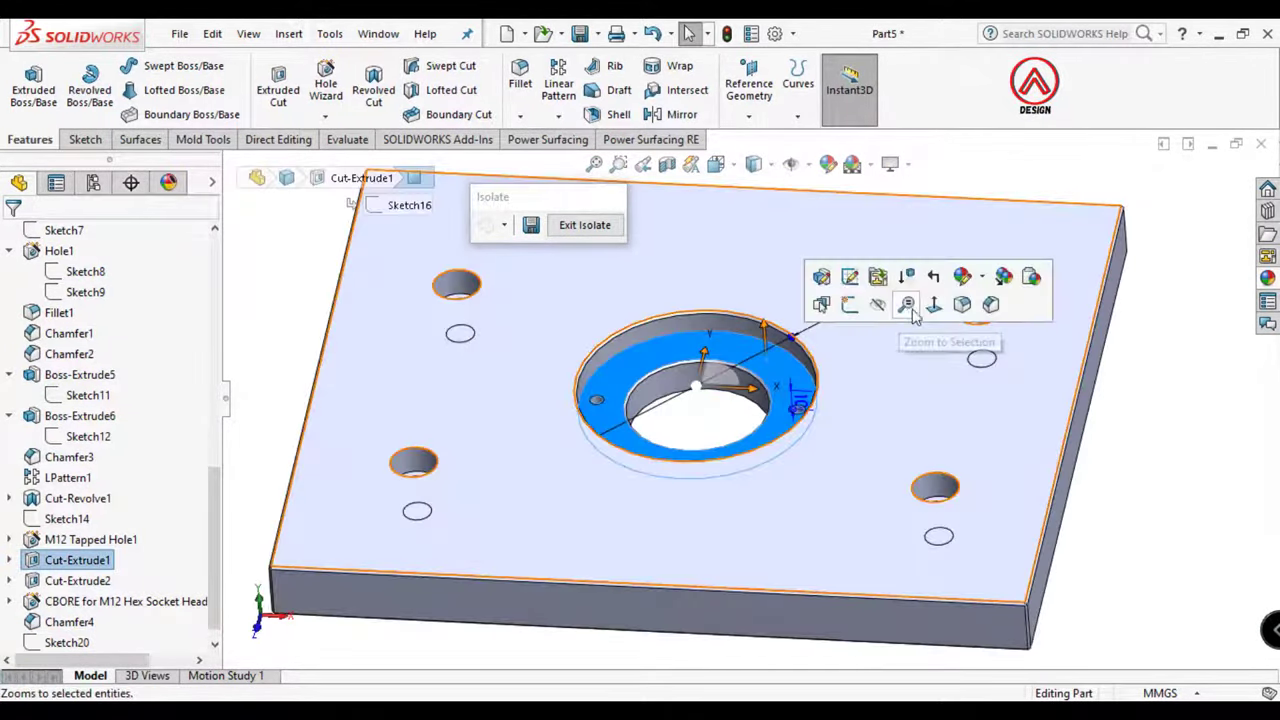
pyautogui.click(903, 303)
# Sketch two concentric circles at the origin on the counterbore floor
pyautogui.click(84, 140)
pyautogui.click(25, 82)
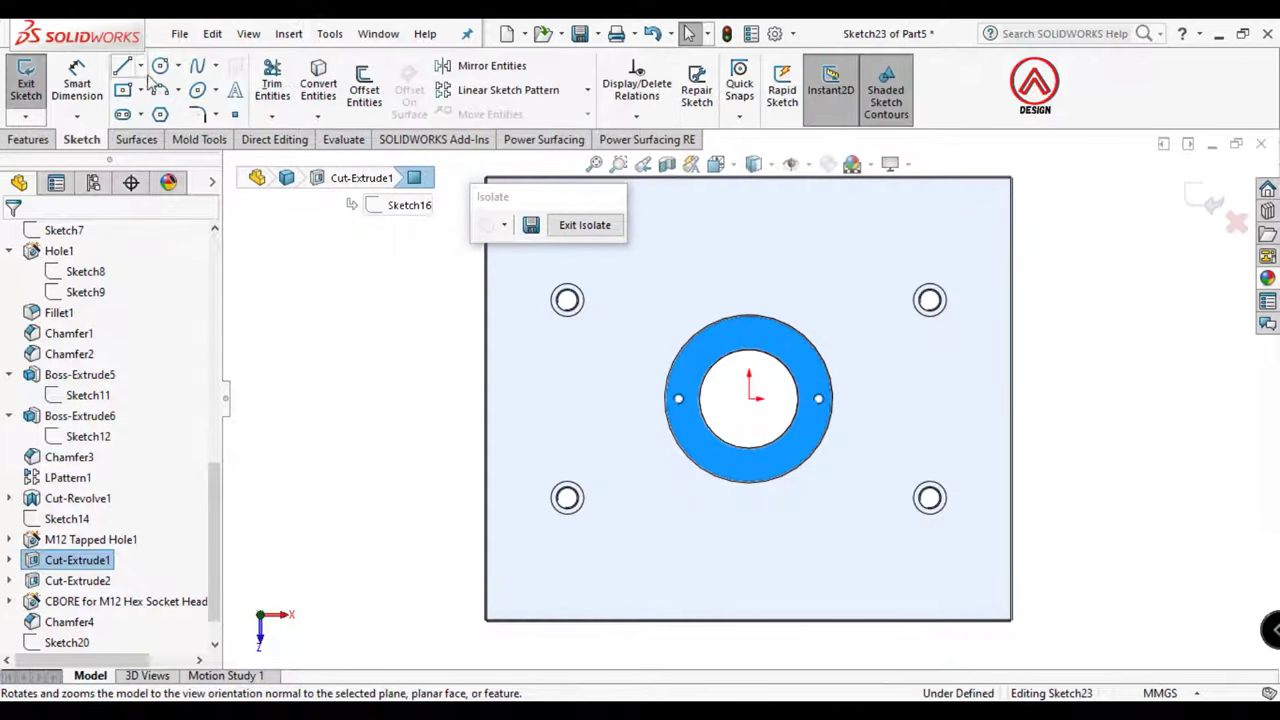
pyautogui.click(160, 66)
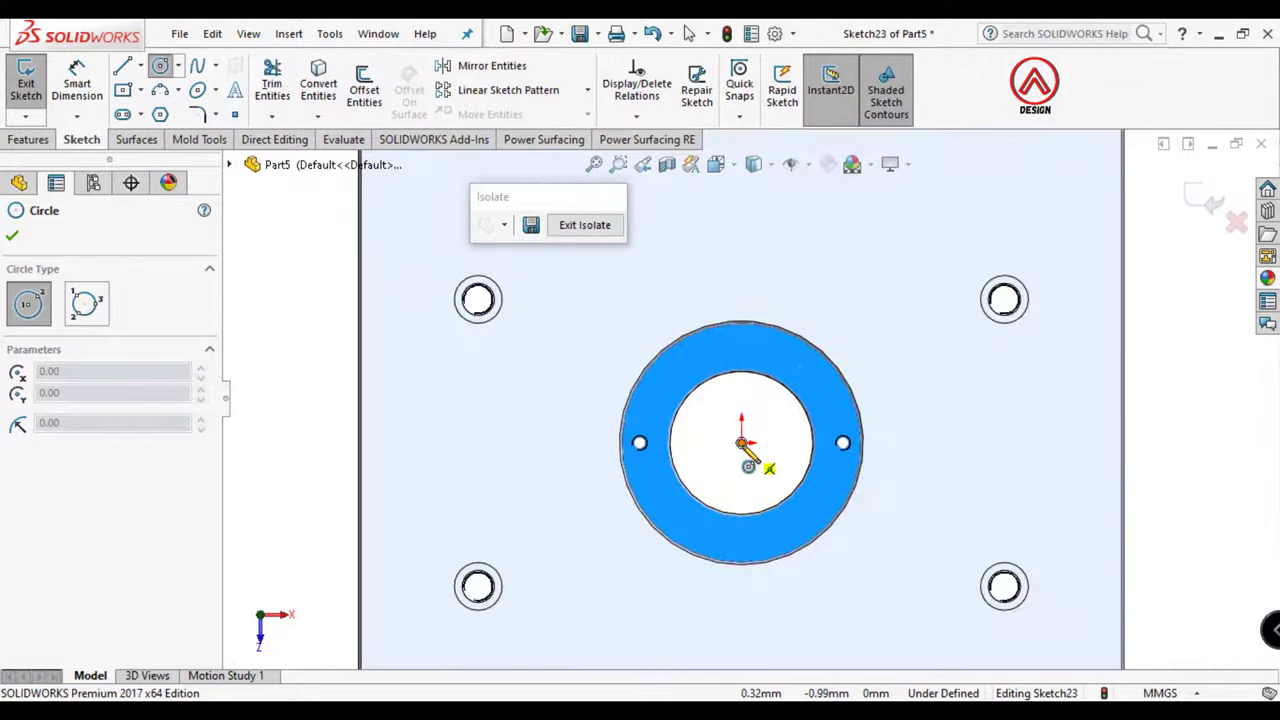
pyautogui.click(741, 442)
pyautogui.click(778, 372)
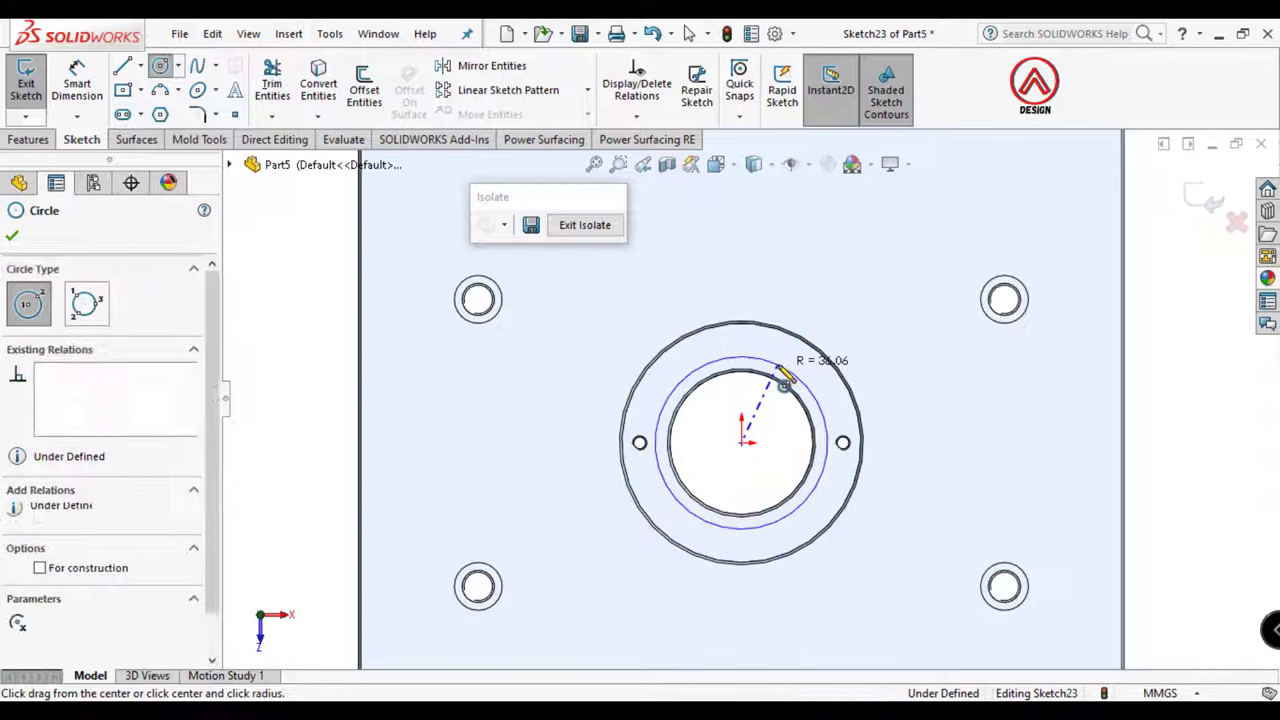
pyautogui.click(741, 442)
pyautogui.click(790, 341)
# Dimension the circles to Ø100 outer and Ø70 inner, then view isometric
pyautogui.click(77, 88)
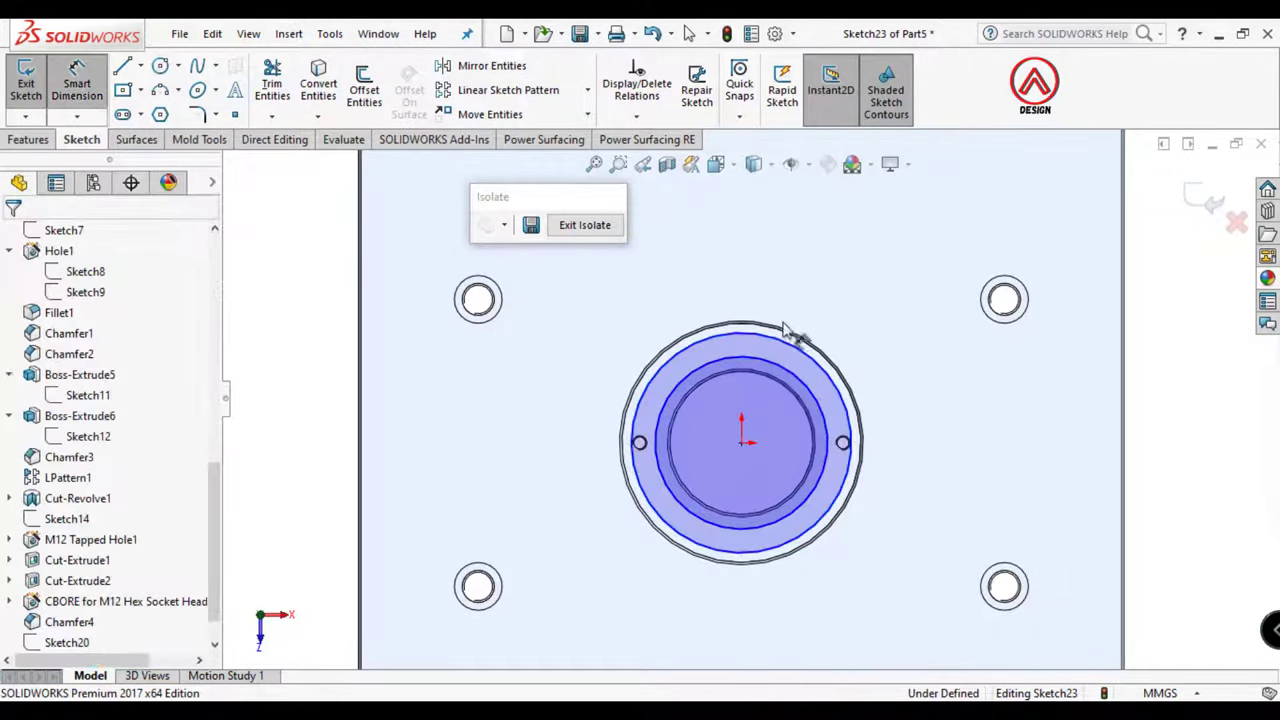
pyautogui.click(822, 330)
pyautogui.click(885, 285)
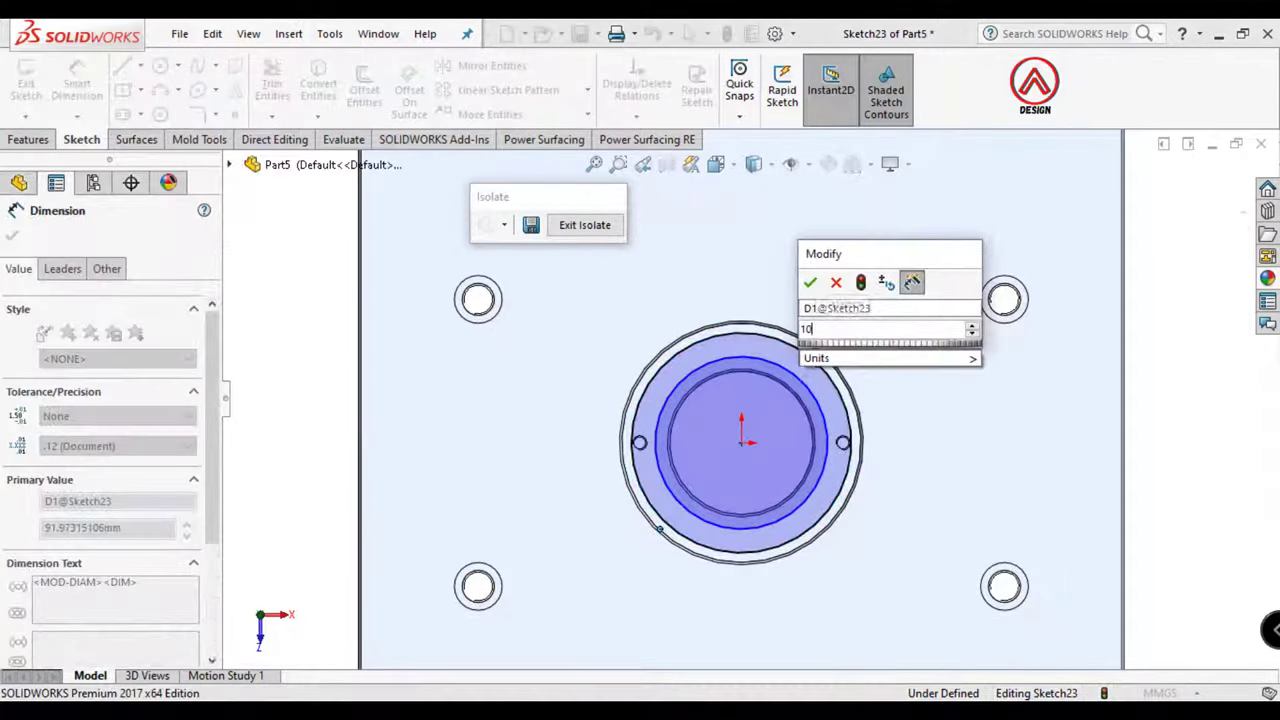
pyautogui.write('100')
pyautogui.press('Return')
pyautogui.click(826, 418)
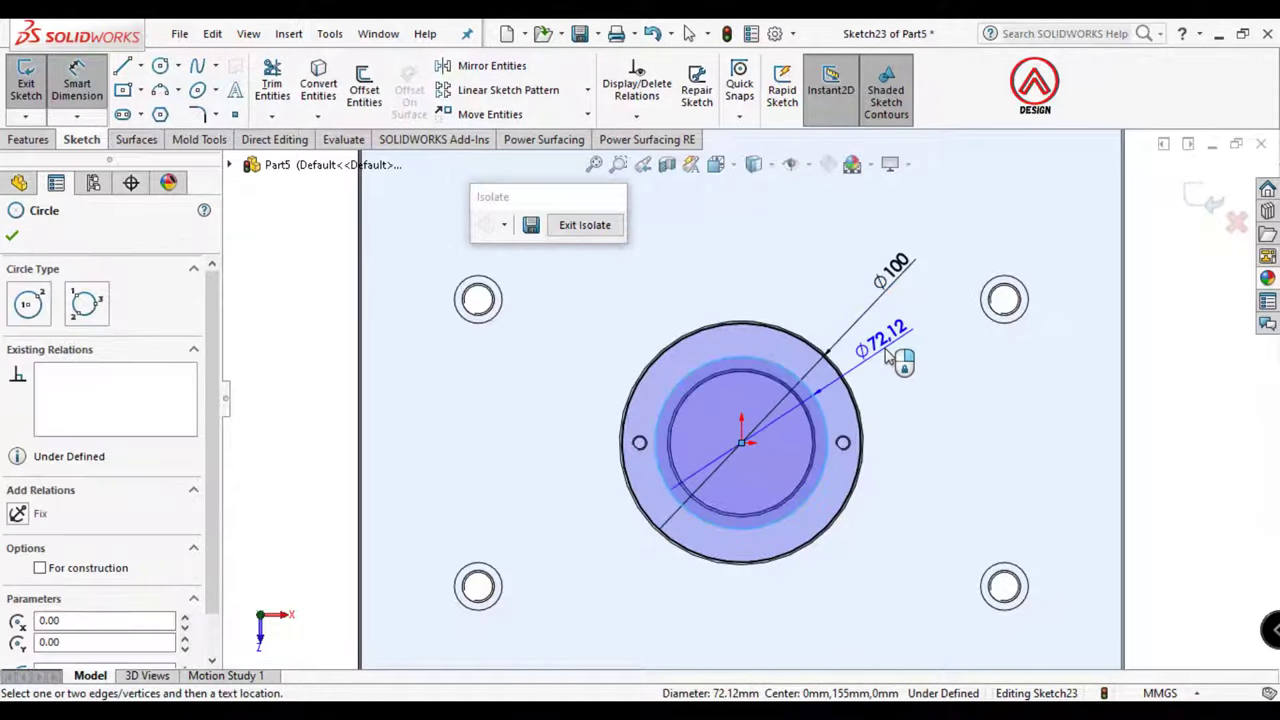
pyautogui.click(886, 355)
pyautogui.write('70')
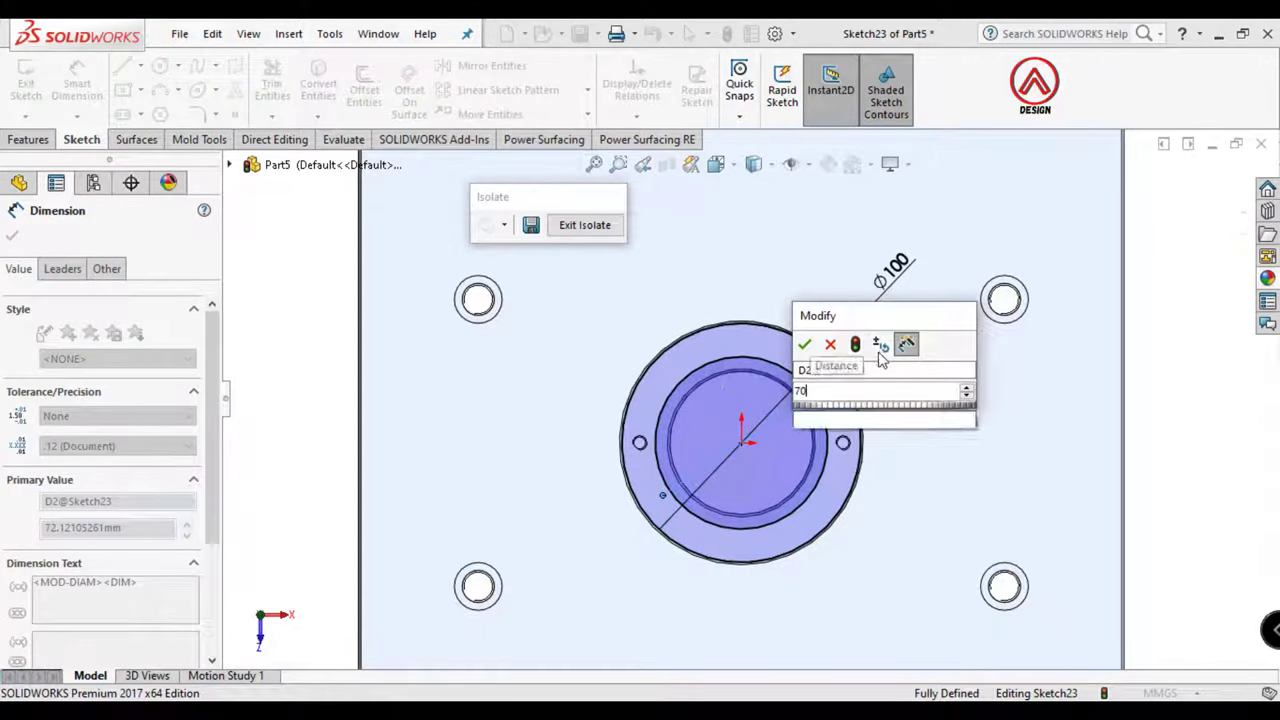
pyautogui.press('Return')
pyautogui.hotkey('ctrl', '7')
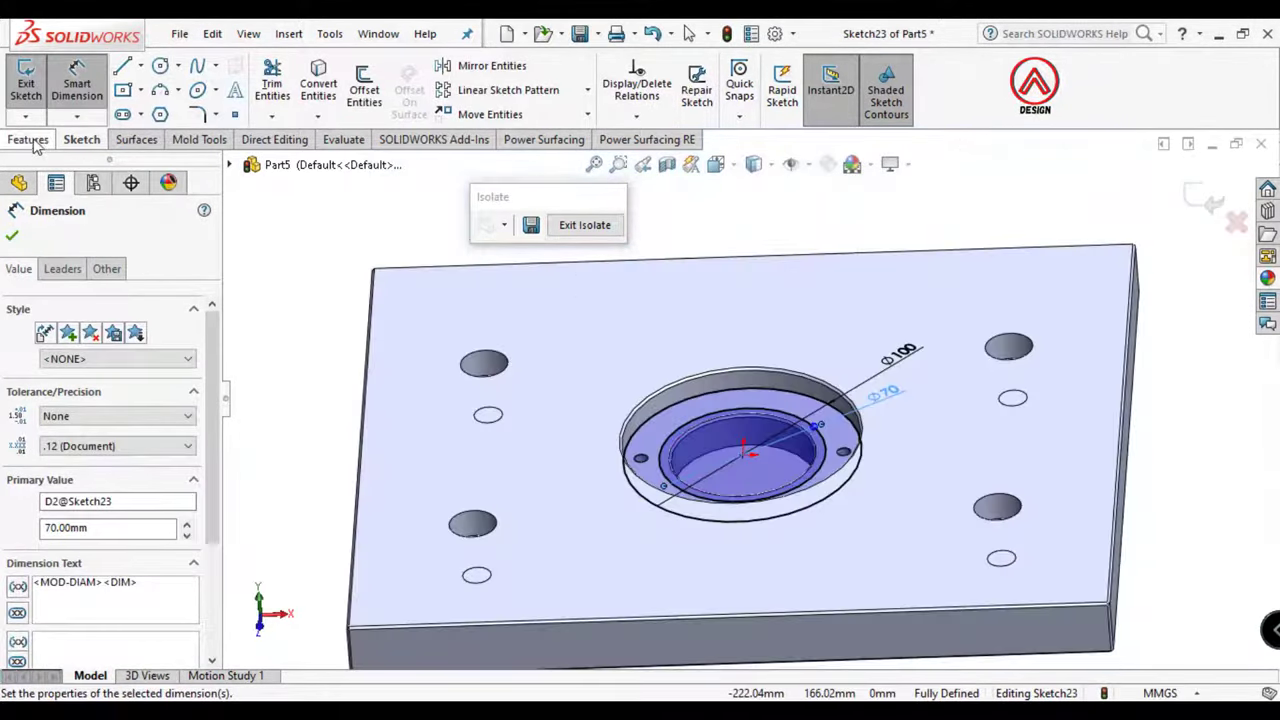
pyautogui.click(28, 139)
# Extrude the ring sketch 15 mm with Merge result off, as a separate body
pyautogui.click(33, 88)
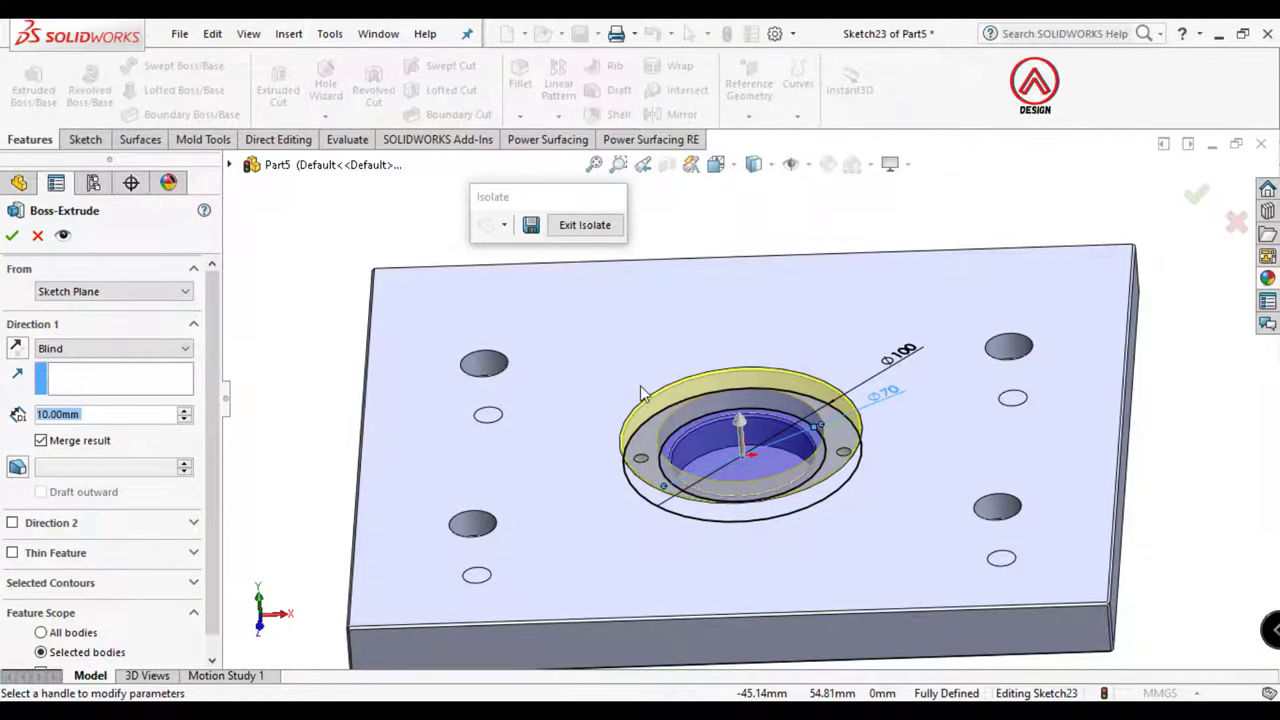
pyautogui.write('15')
pyautogui.press('Return')
pyautogui.click(41, 441)
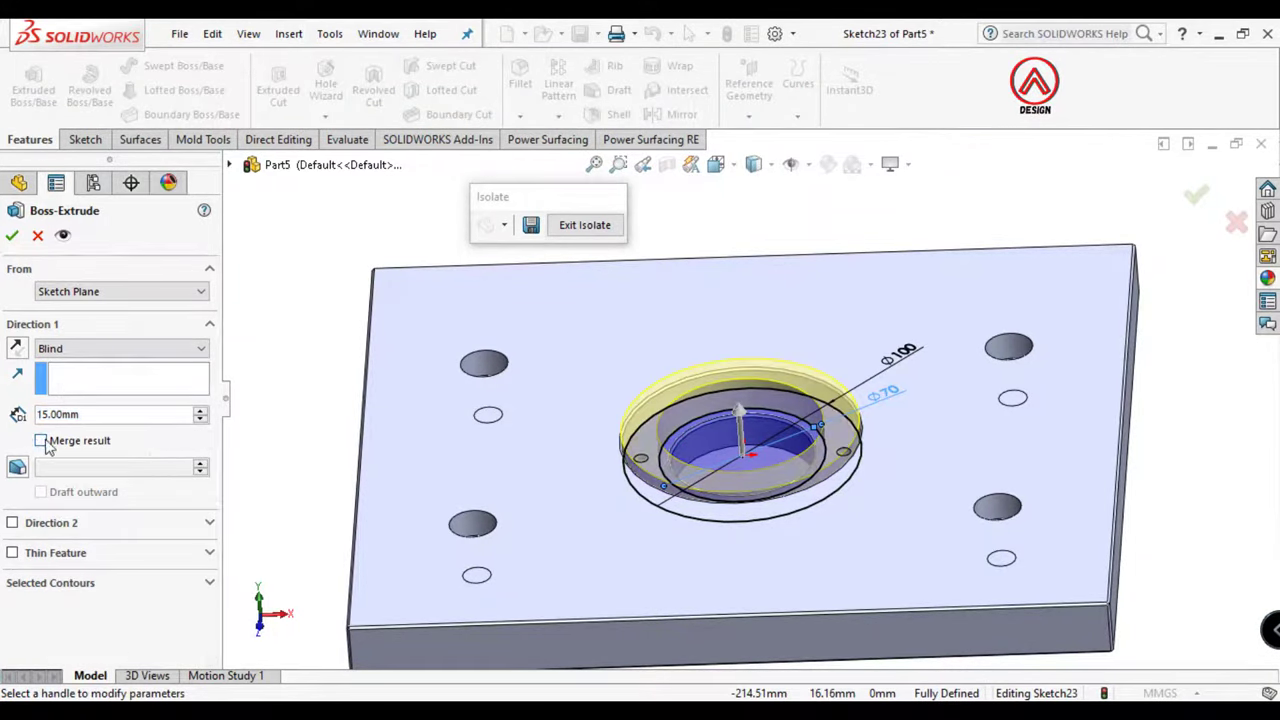
pyautogui.click(12, 235)
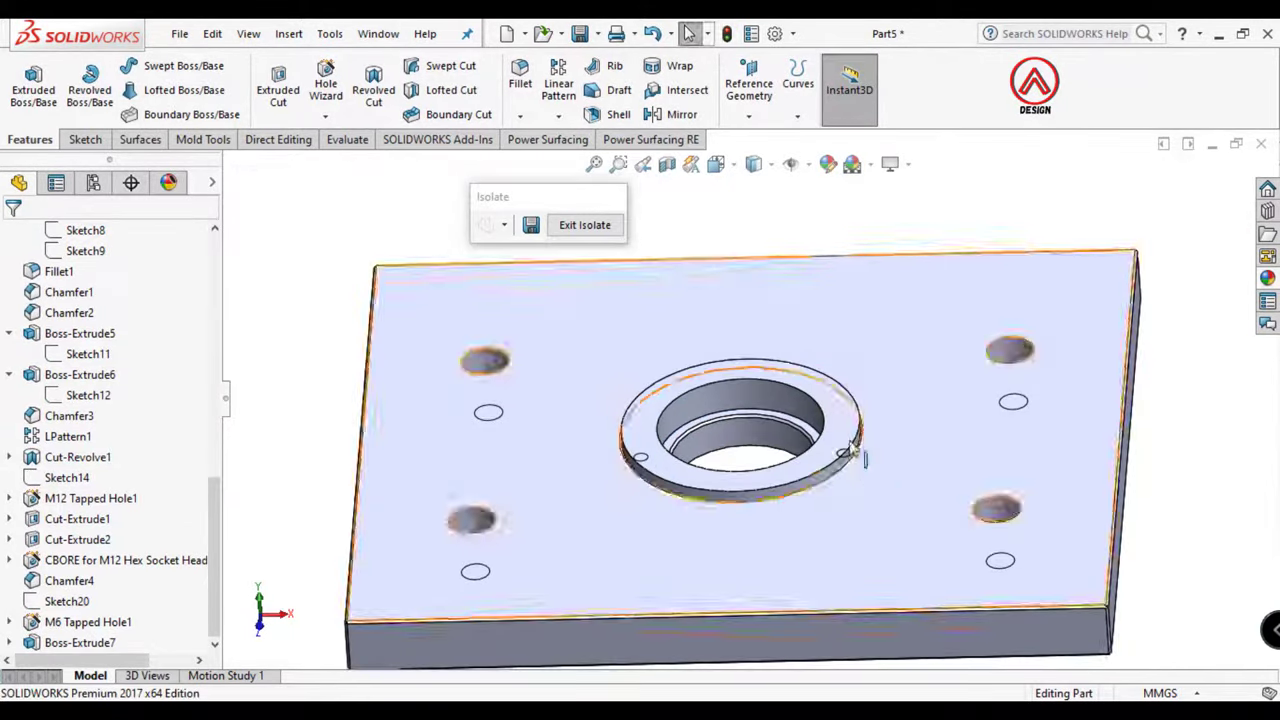
# Select the ring's top face, view it normal, and start Hole Wizard
pyautogui.click(852, 450)
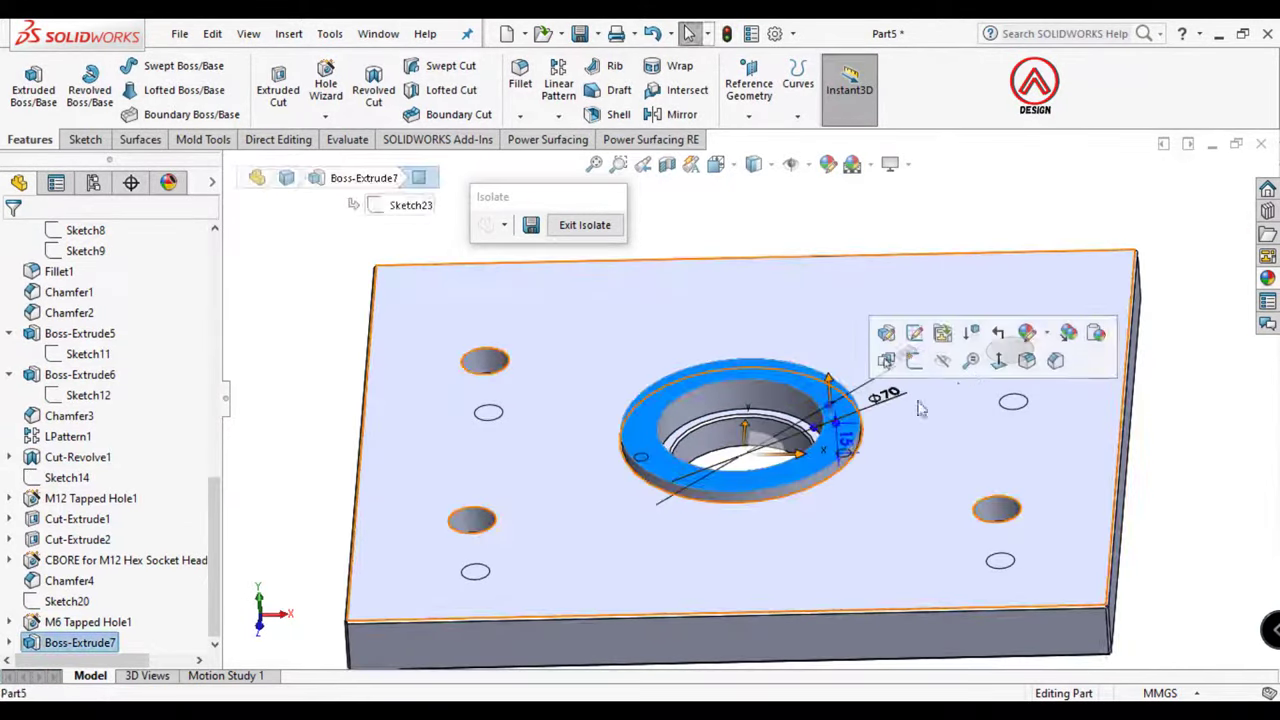
pyautogui.click(993, 366)
pyautogui.click(80, 139)
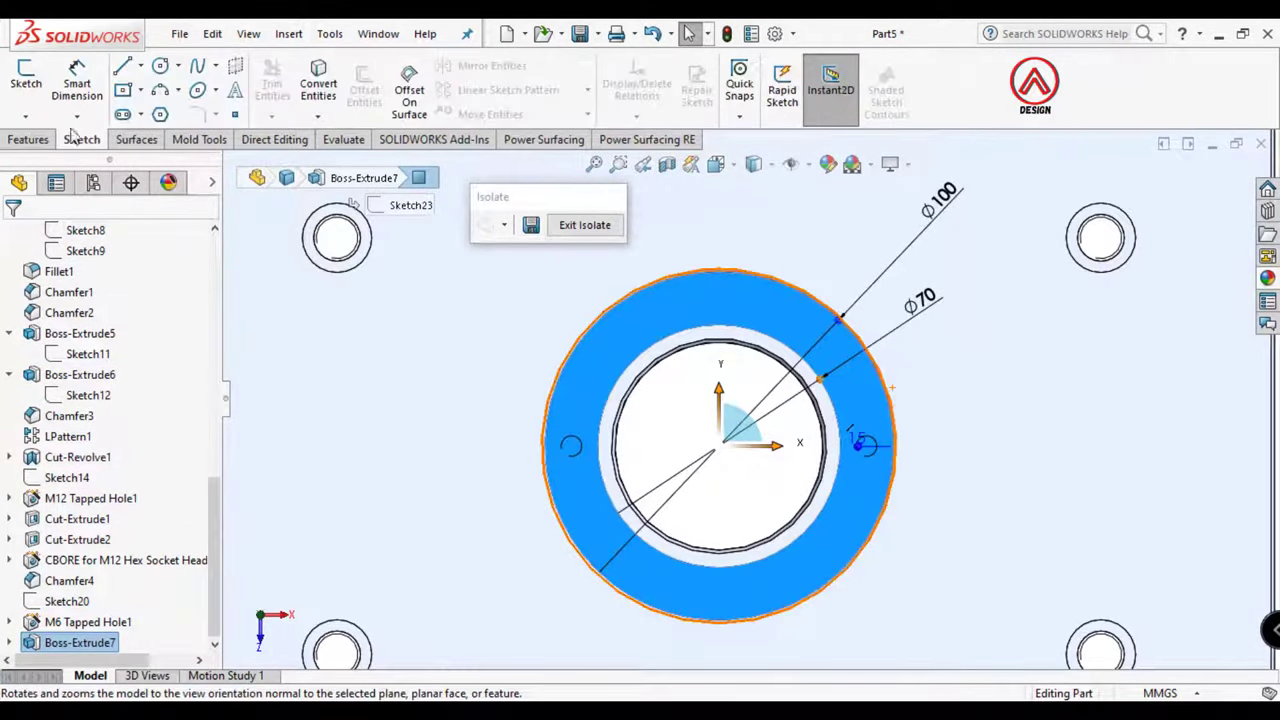
pyautogui.click(28, 139)
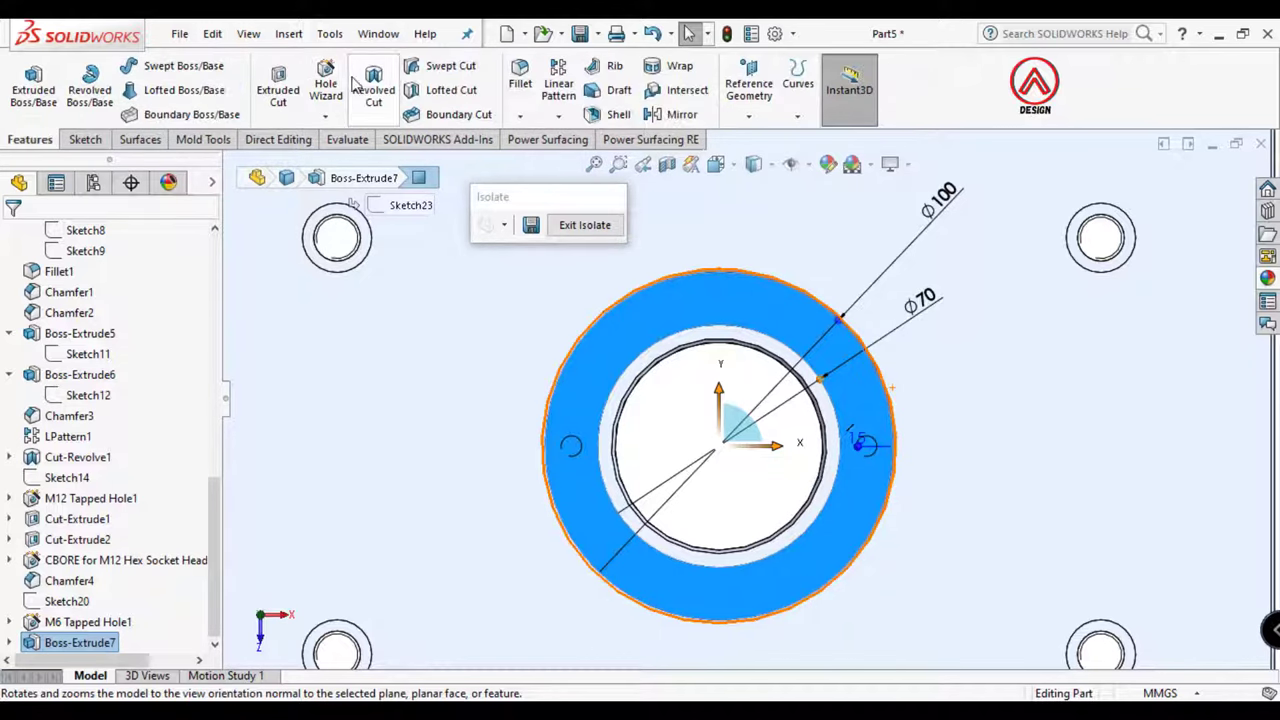
pyautogui.click(325, 90)
# Show wireframe and set the hole to Hex Socket Head ISO 4762, Through All
pyautogui.click(771, 166)
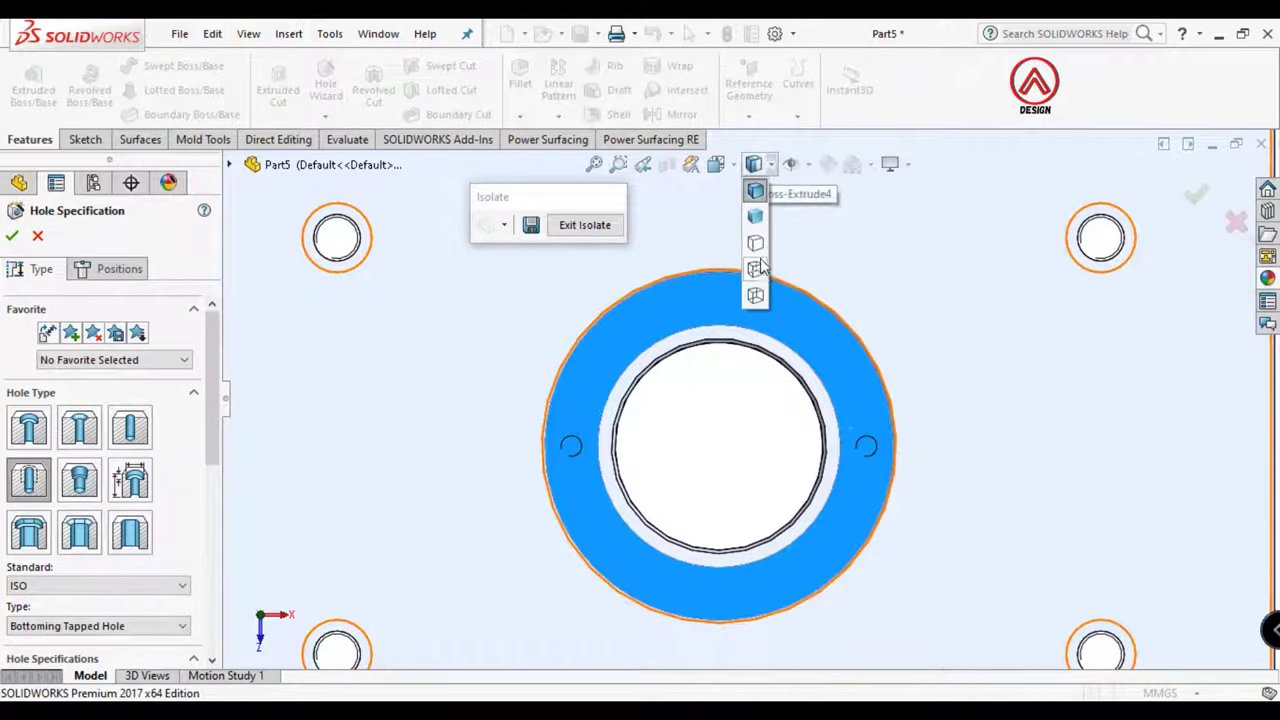
pyautogui.click(765, 282)
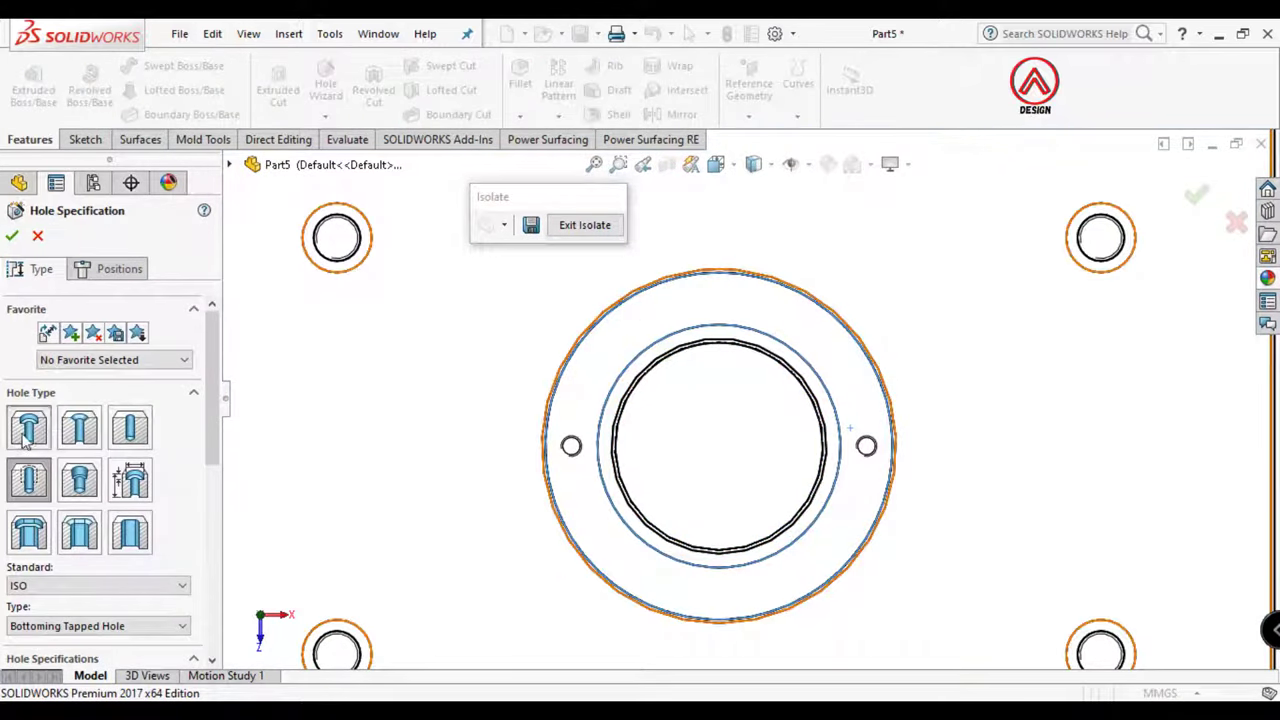
pyautogui.scroll(-3, 215, 420)
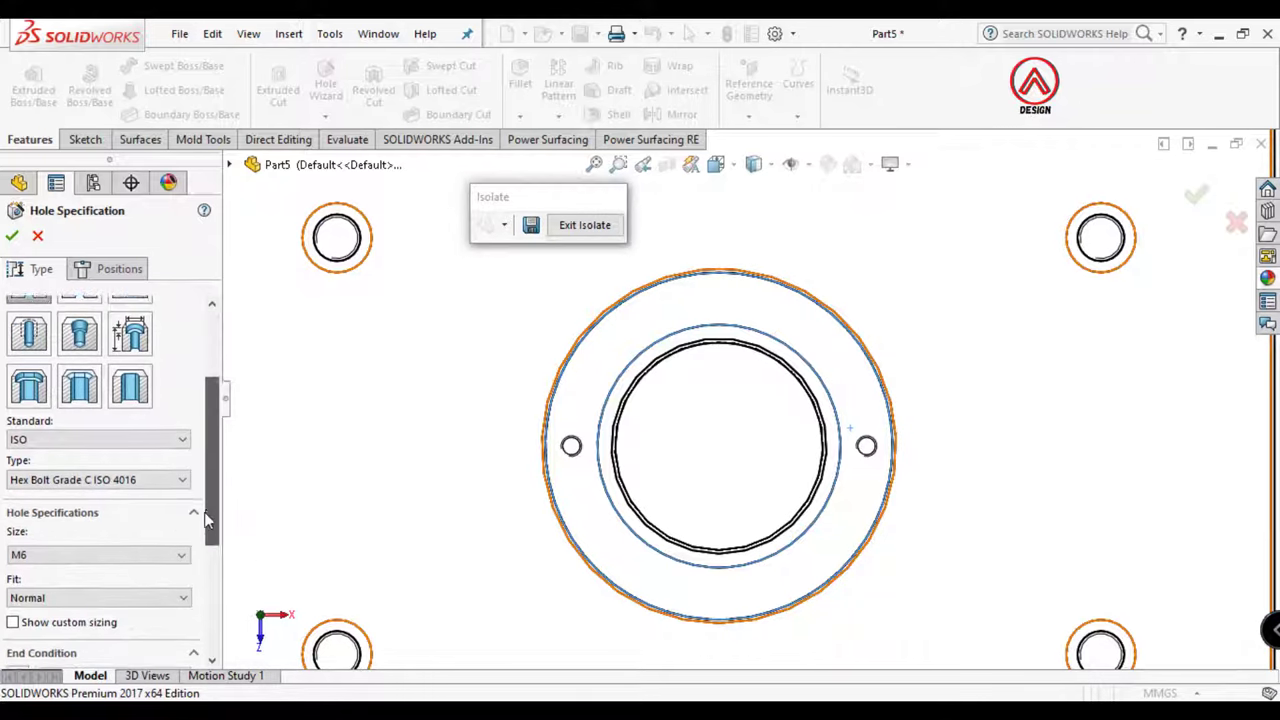
pyautogui.click(105, 480)
pyautogui.click(70, 531)
pyautogui.scroll(-4, 197, 600)
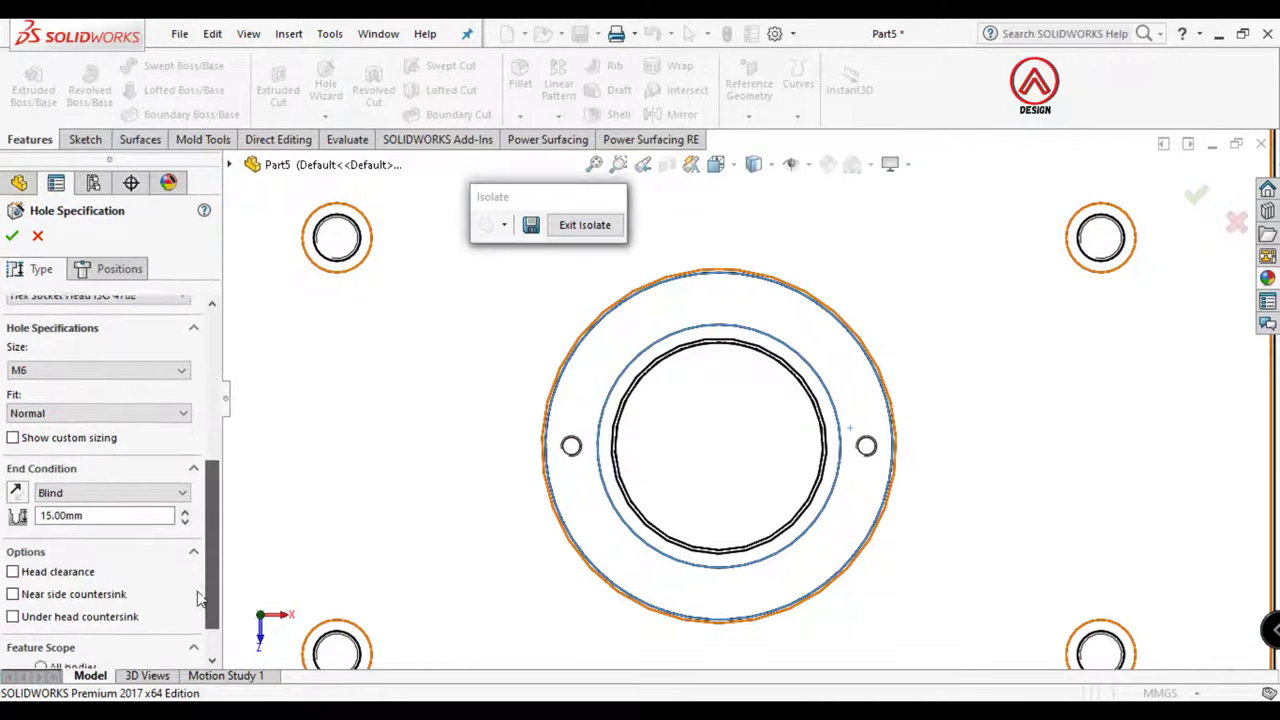
pyautogui.scroll(-1, 197, 605)
pyautogui.scroll(1, 197, 600)
pyautogui.scroll(1, 200, 560)
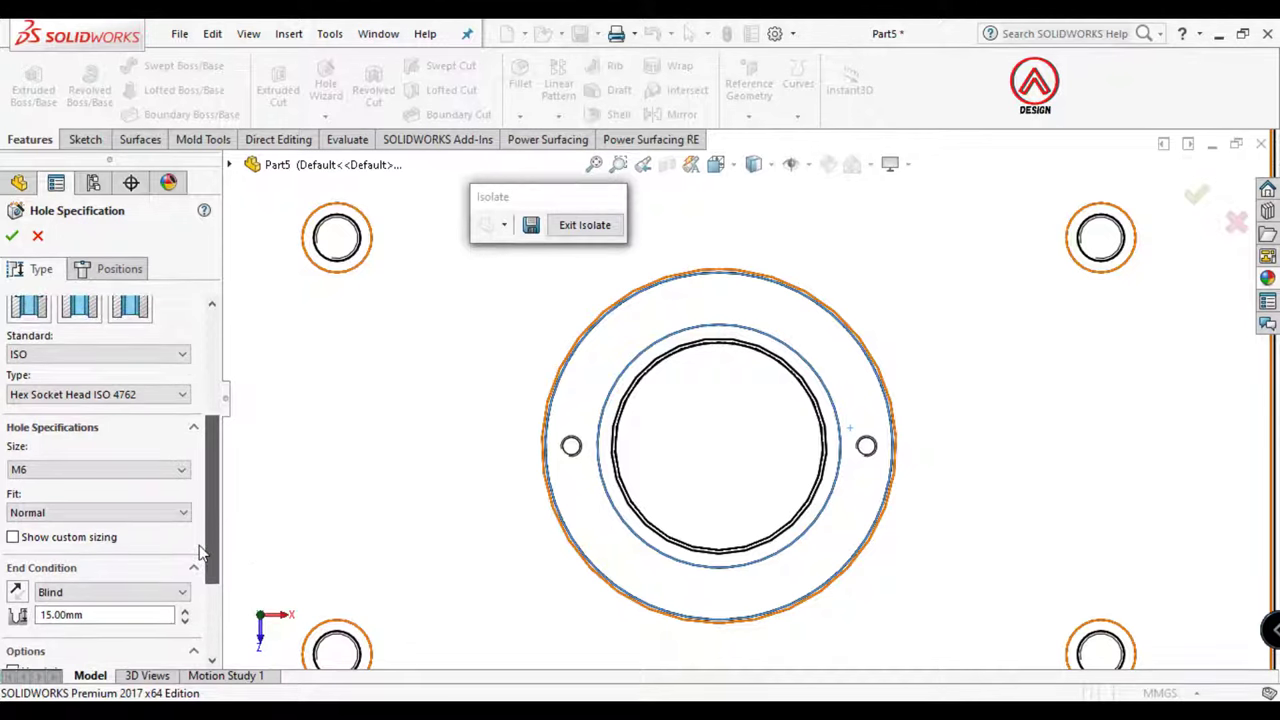
pyautogui.click(112, 594)
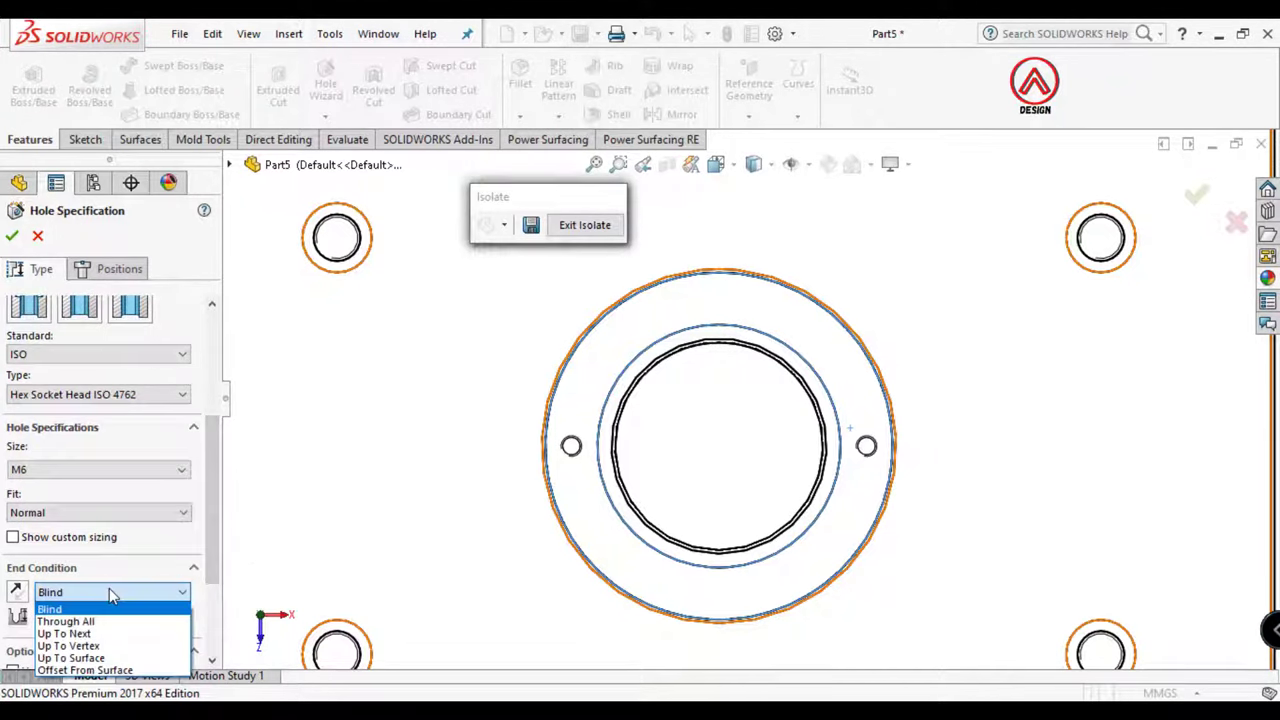
pyautogui.click(110, 591)
pyautogui.click(113, 595)
pyautogui.click(112, 622)
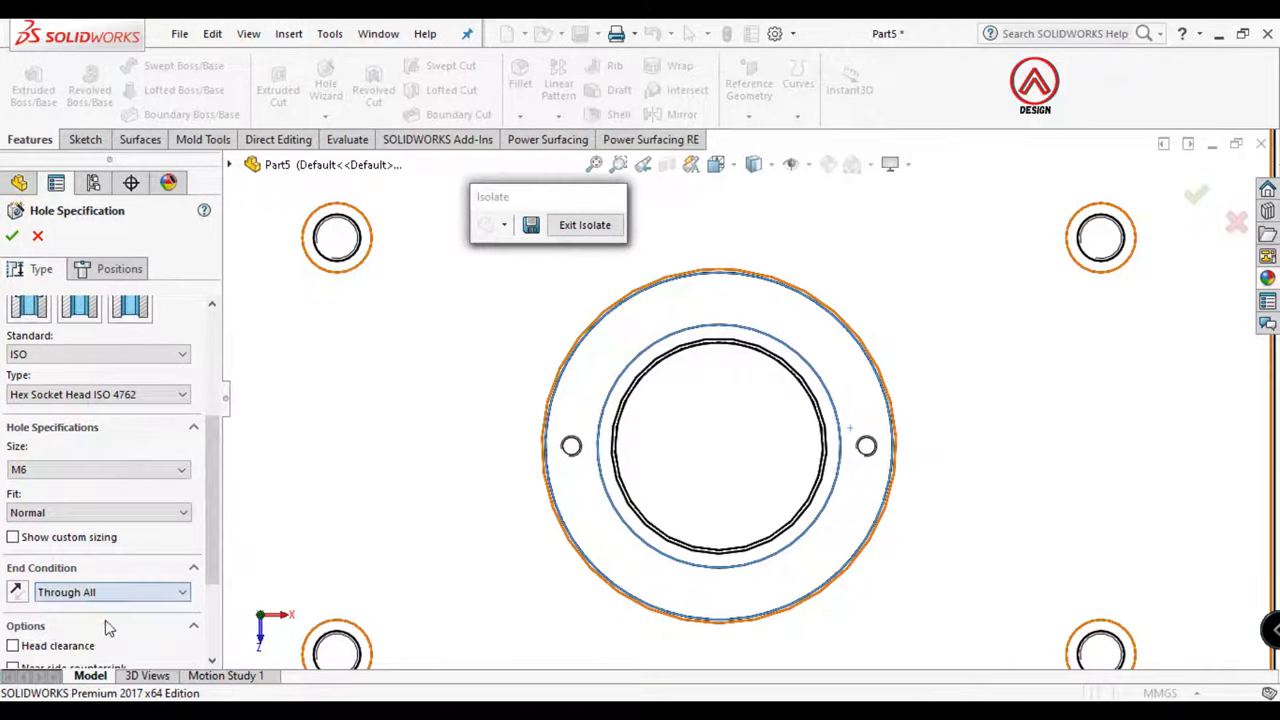
# Place holes at the centres of the left and right small circles
pyautogui.click(115, 270)
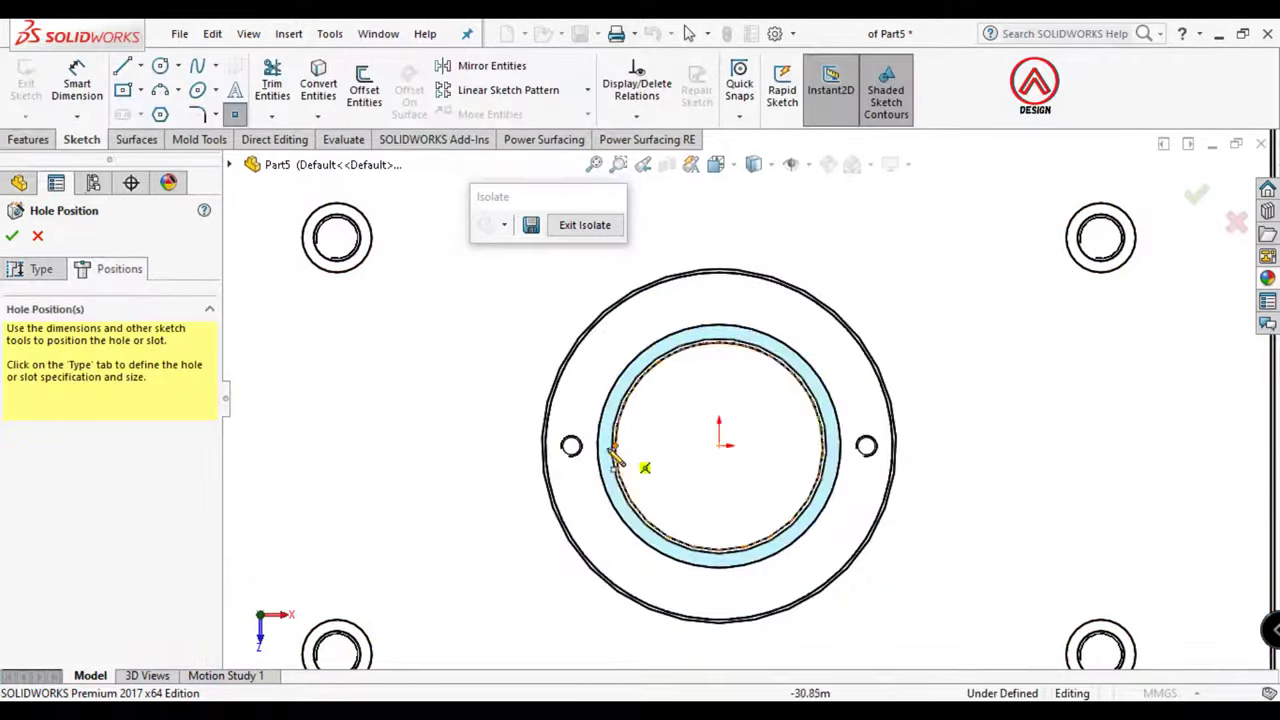
pyautogui.click(570, 446)
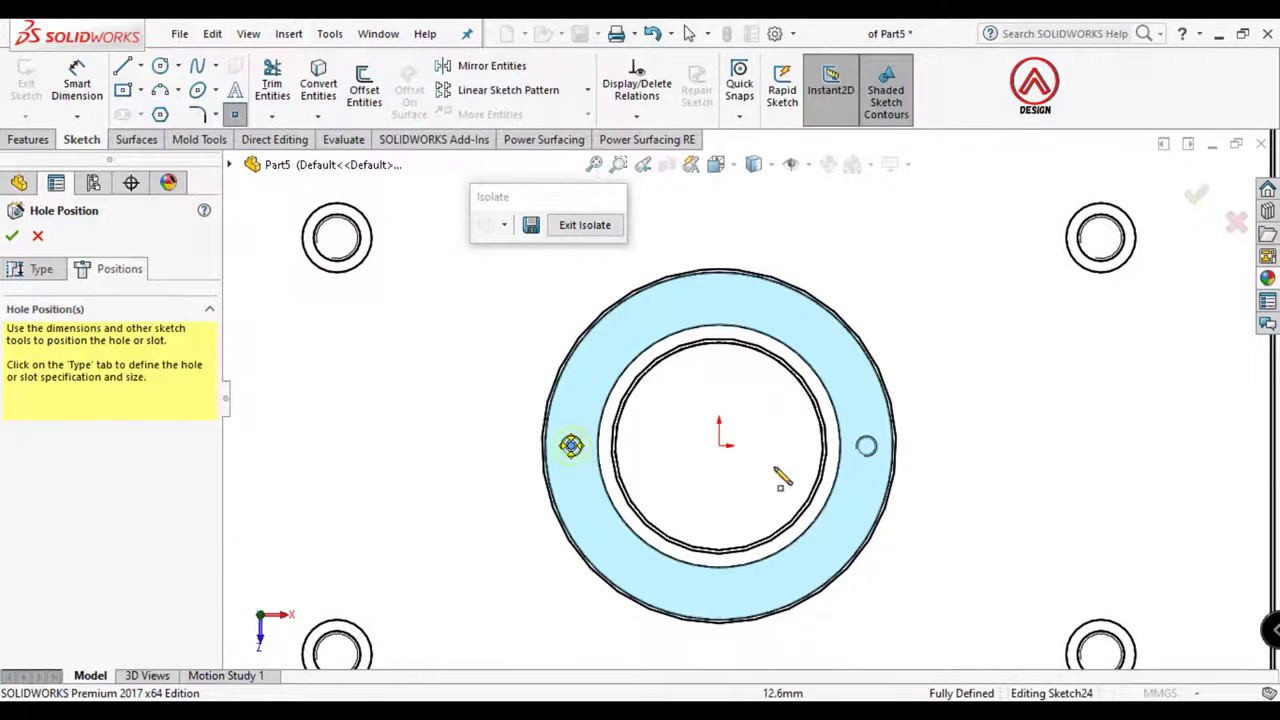
pyautogui.click(866, 446)
# Limit the feature scope to the flange body and confirm the counterbored holes
pyautogui.click(41, 270)
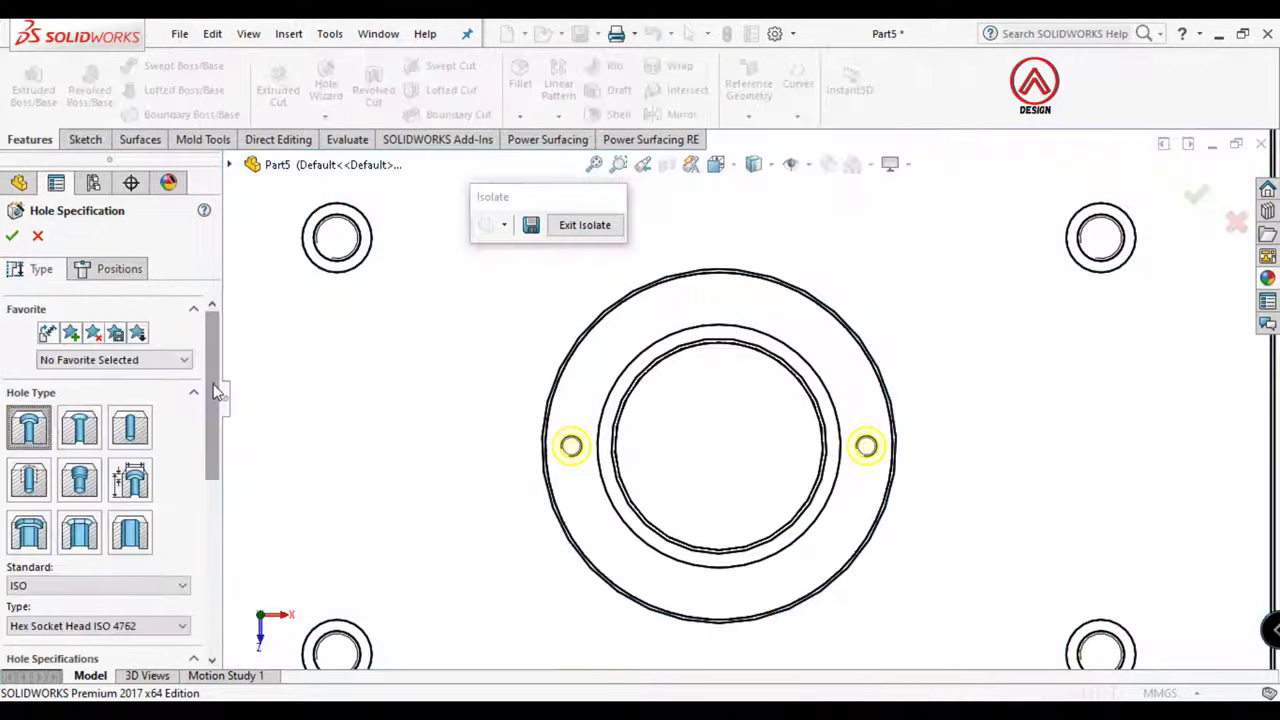
pyautogui.moveTo(214, 391); pyautogui.dragTo(180, 603)
pyautogui.click(70, 652)
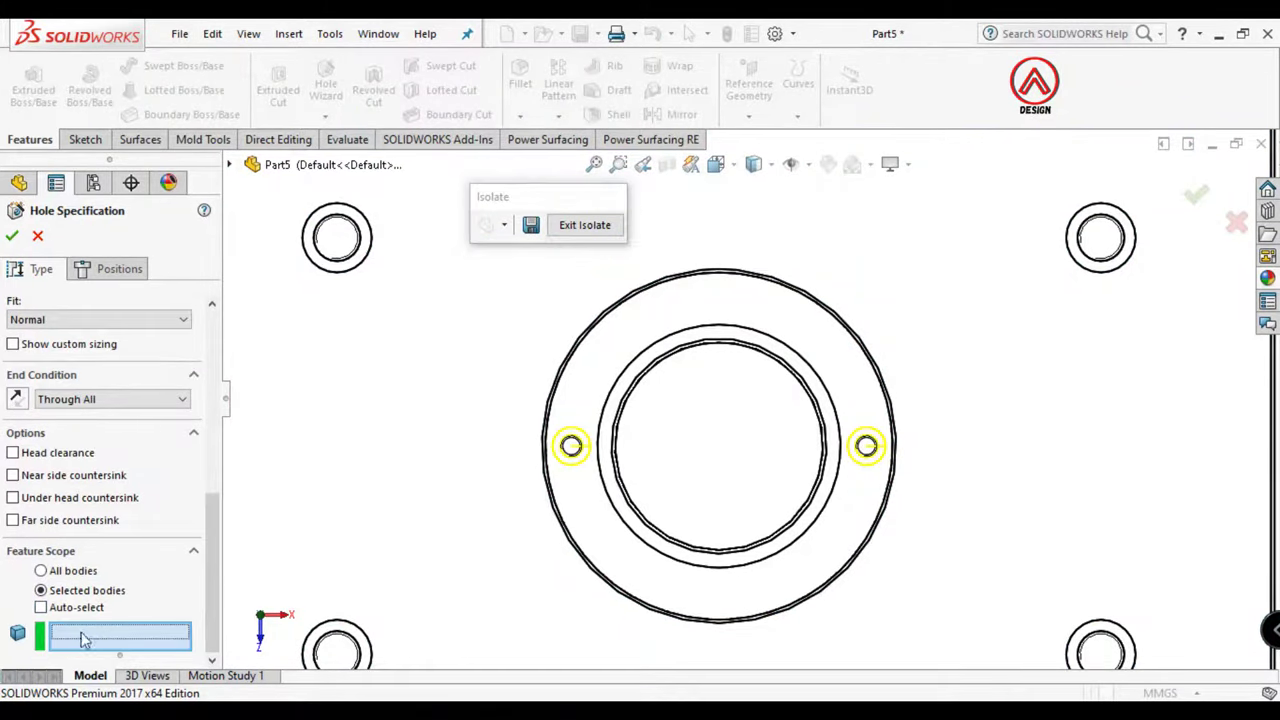
pyautogui.moveTo(743, 457); pyautogui.dragTo(651, 409, button='middle')
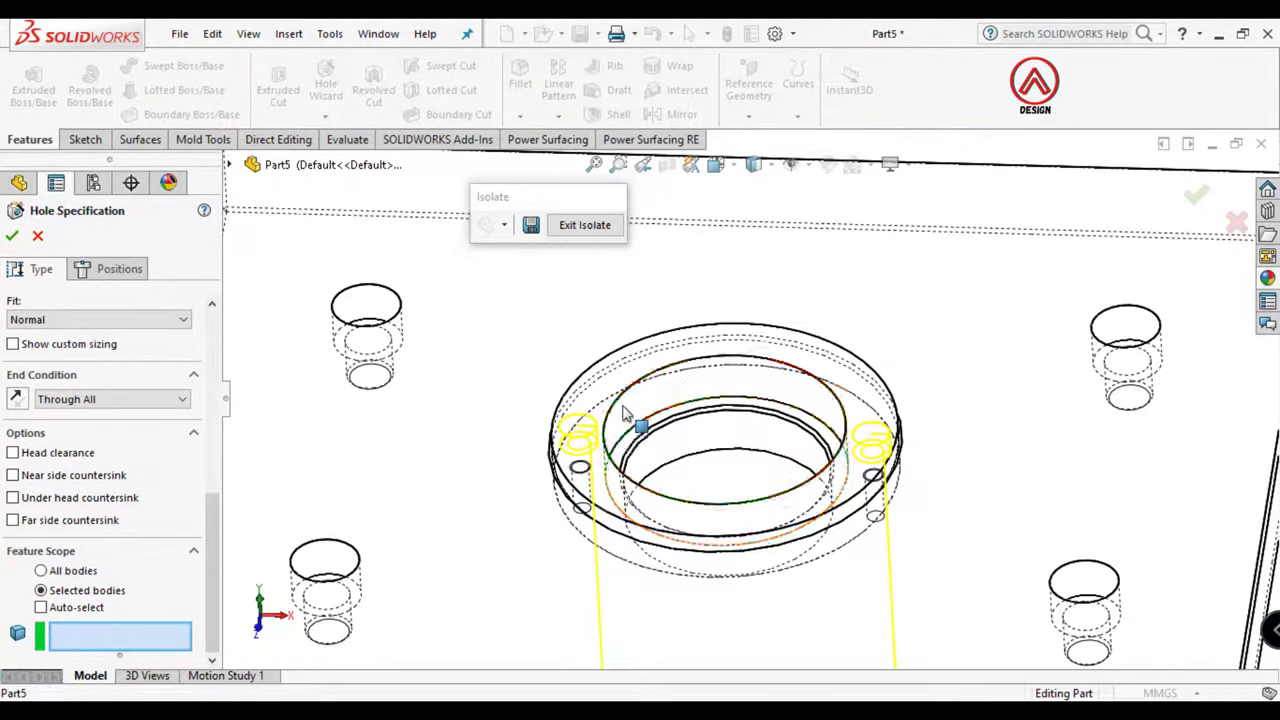
pyautogui.click(624, 413)
pyautogui.click(12, 237)
# Exit isolate to bring back the rest of the plate
pyautogui.scroll(5, 834, 229)
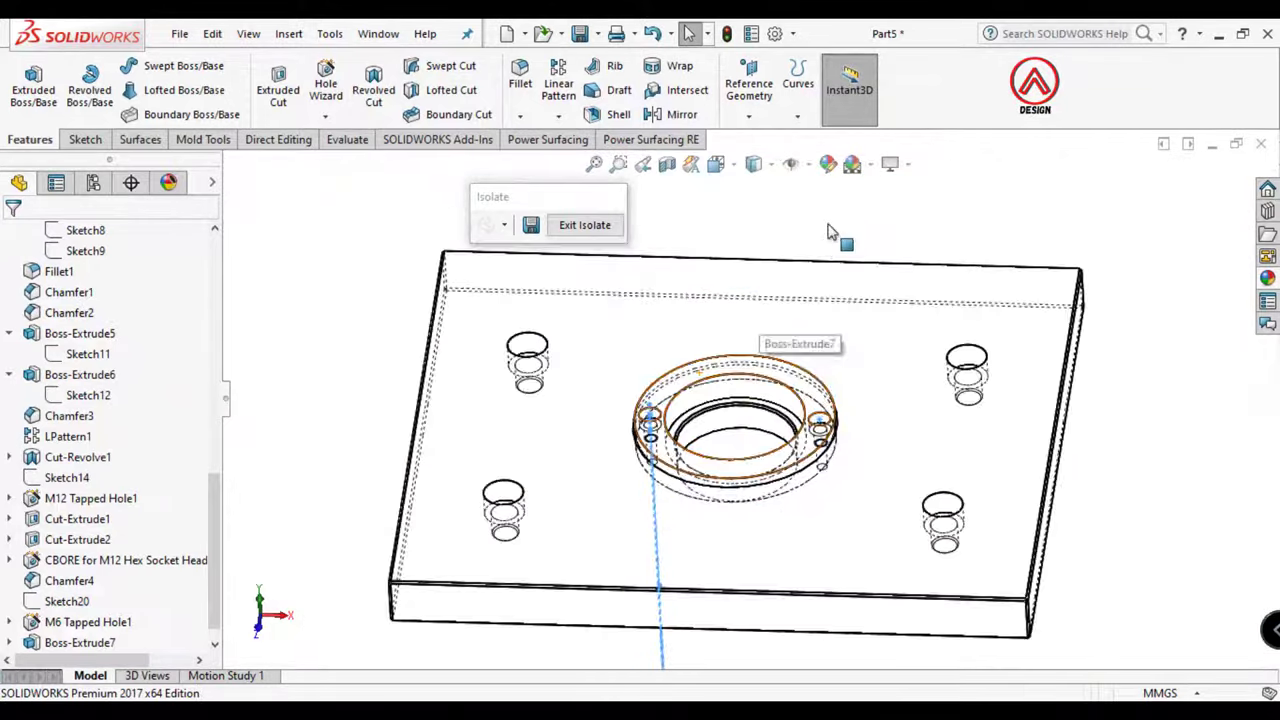
pyautogui.scroll(2, 809, 437)
pyautogui.scroll(-6, 647, 416)
pyautogui.click(585, 224)
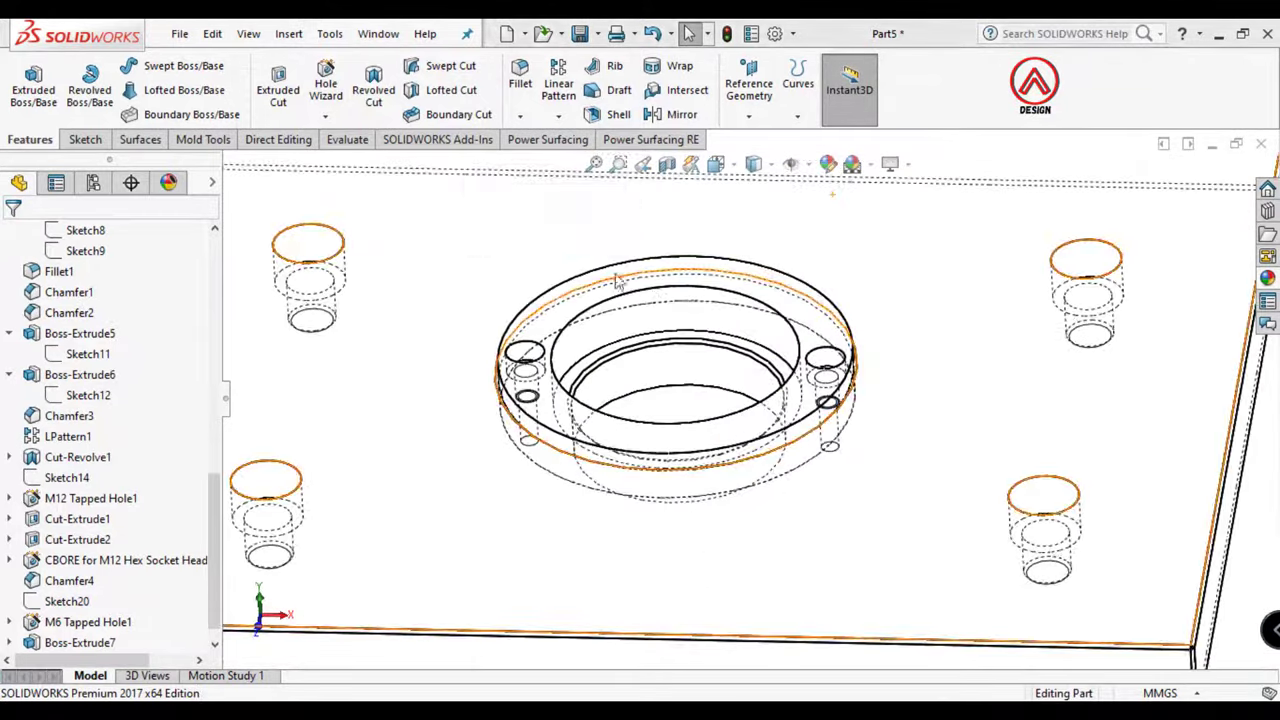
pyautogui.scroll(-3, 738, 355)
# Switch to Shaded With Edges and isolate the flange body
pyautogui.click(758, 166)
pyautogui.click(754, 187)
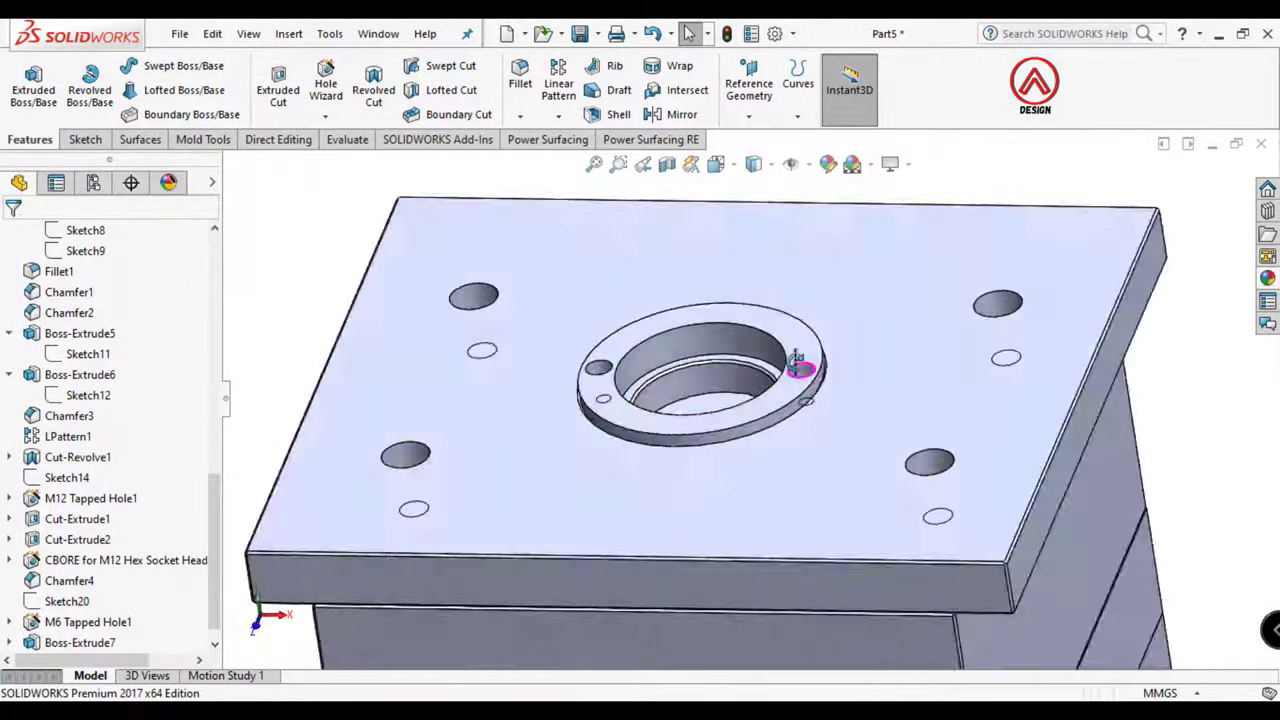
pyautogui.moveTo(805, 366)
pyautogui.mouseDown(button='middle')
pyautogui.moveTo(694, 346)
pyautogui.moveTo(800, 348)
pyautogui.mouseUp(button='middle')
pyautogui.rightClick(815, 342)
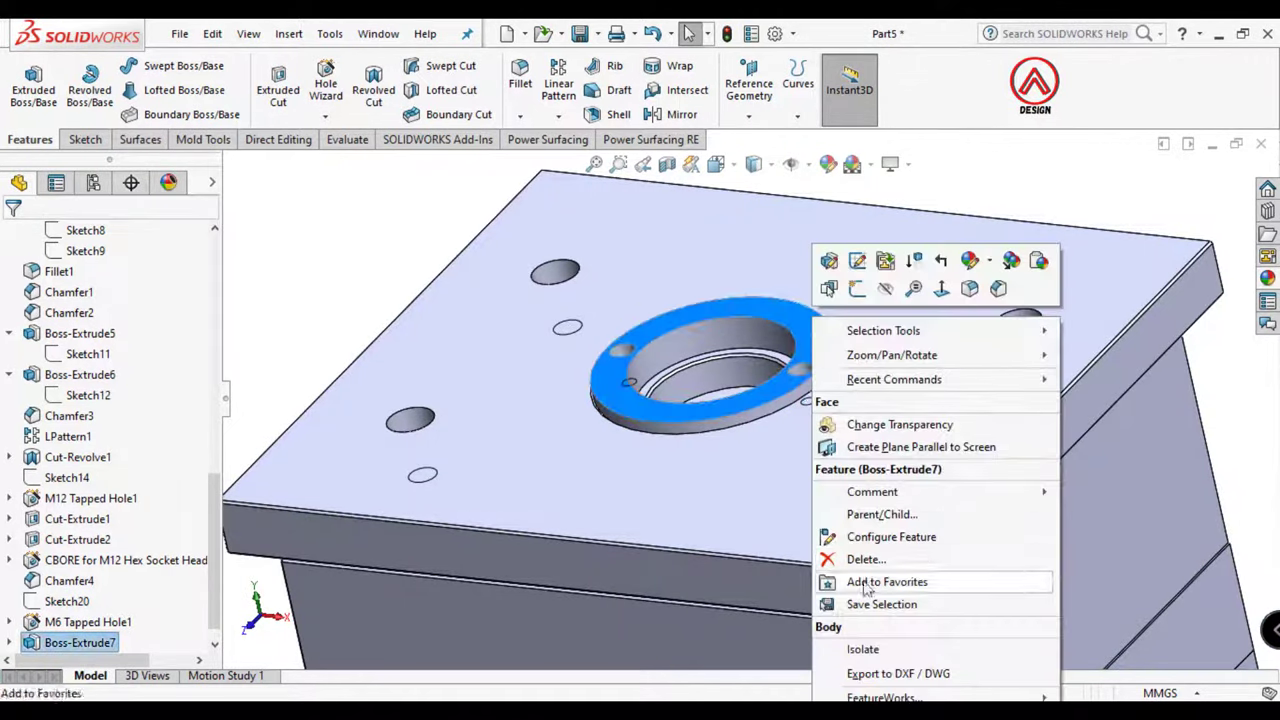
pyautogui.click(855, 646)
# Chamfer the flange's outer and inner faces at 1 mm × 45°, then restore the full mold
pyautogui.click(520, 118)
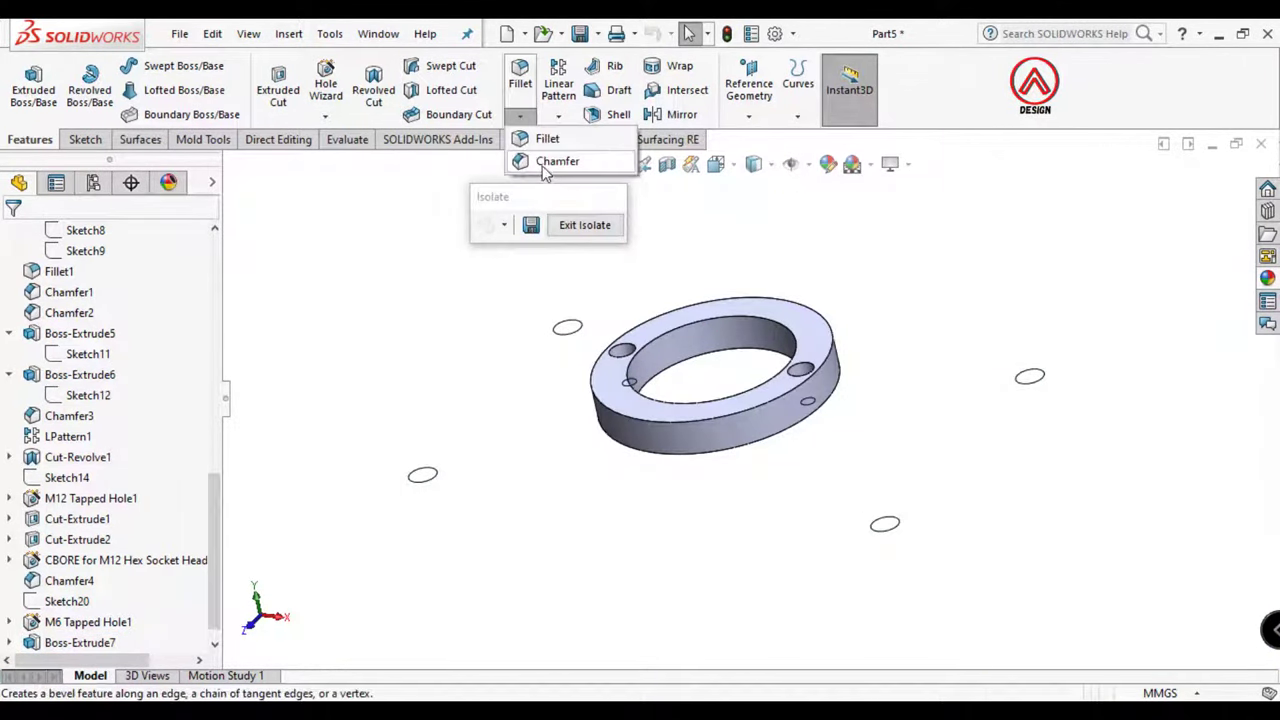
pyautogui.click(555, 164)
pyautogui.scroll(-2, 787, 421)
pyautogui.click(815, 450)
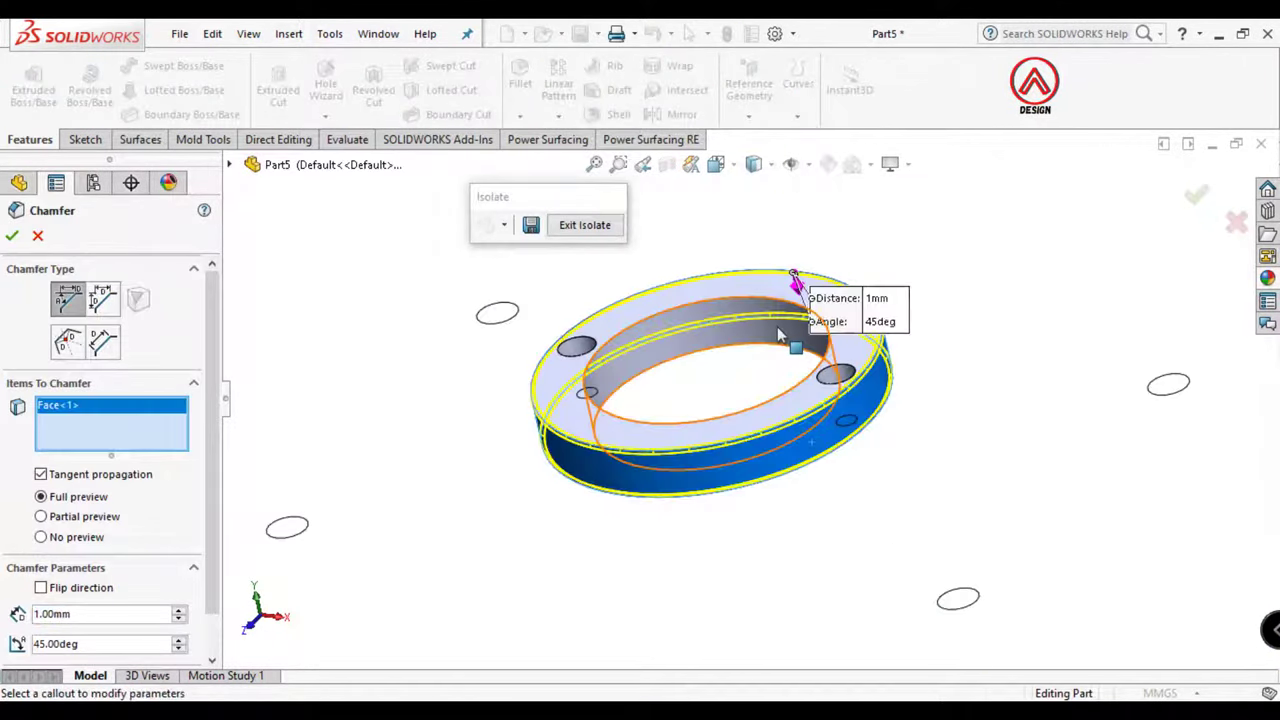
pyautogui.click(758, 352)
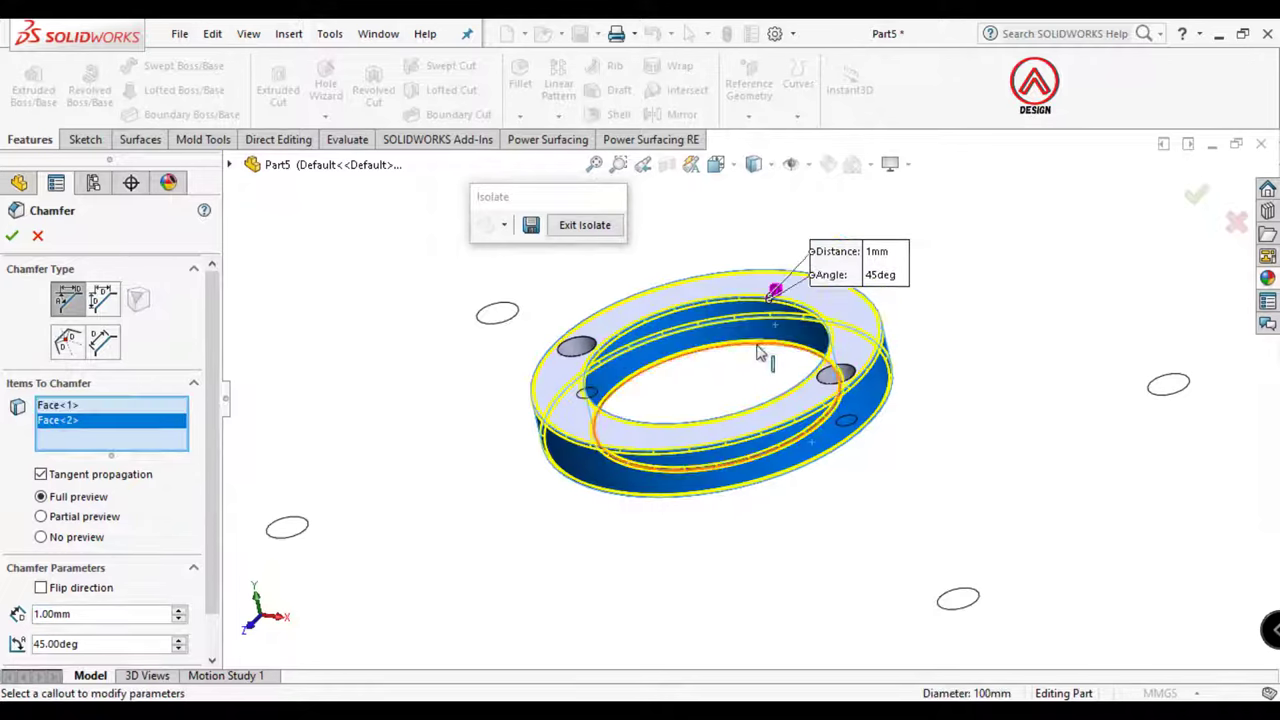
pyautogui.click(12, 238)
pyautogui.click(585, 225)
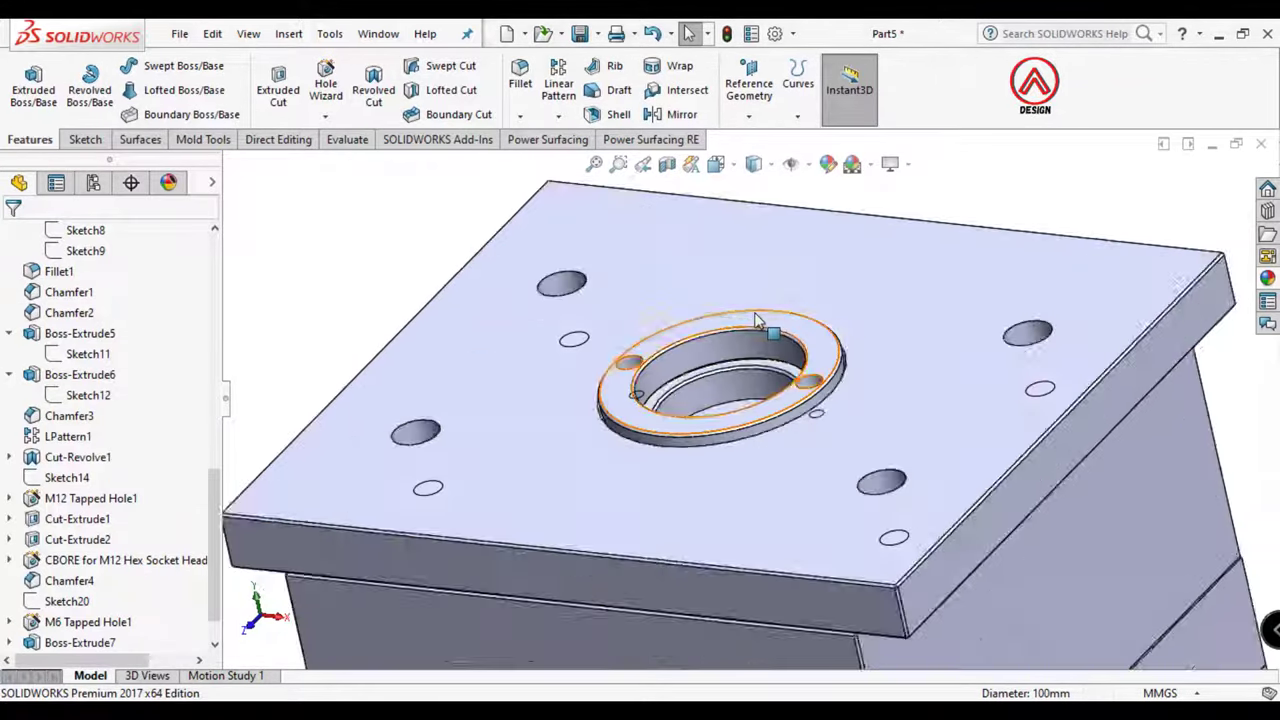
pyautogui.moveTo(786, 394)
pyautogui.mouseDown(button='middle')
pyautogui.moveTo(777, 563)
pyautogui.moveTo(747, 286)
pyautogui.moveTo(833, 514)
pyautogui.moveTo(724, 515)
pyautogui.mouseUp(button='middle')
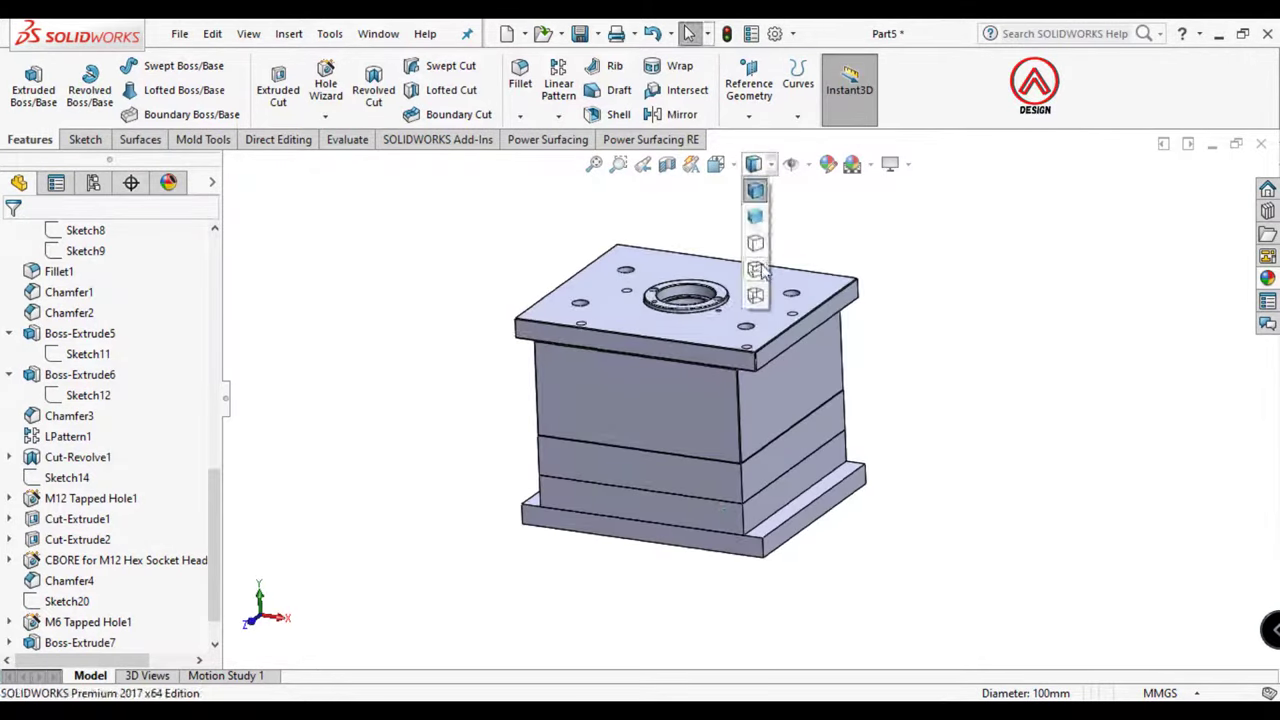
# Try the hidden-lines-visible display style, then return to shaded with edges
pyautogui.click(757, 270)
pyautogui.moveTo(757, 270)
pyautogui.mouseDown(button='middle')
pyautogui.moveTo(797, 377)
pyautogui.moveTo(785, 330)
pyautogui.mouseUp(button='middle')
pyautogui.click(754, 166)
pyautogui.click(757, 185)
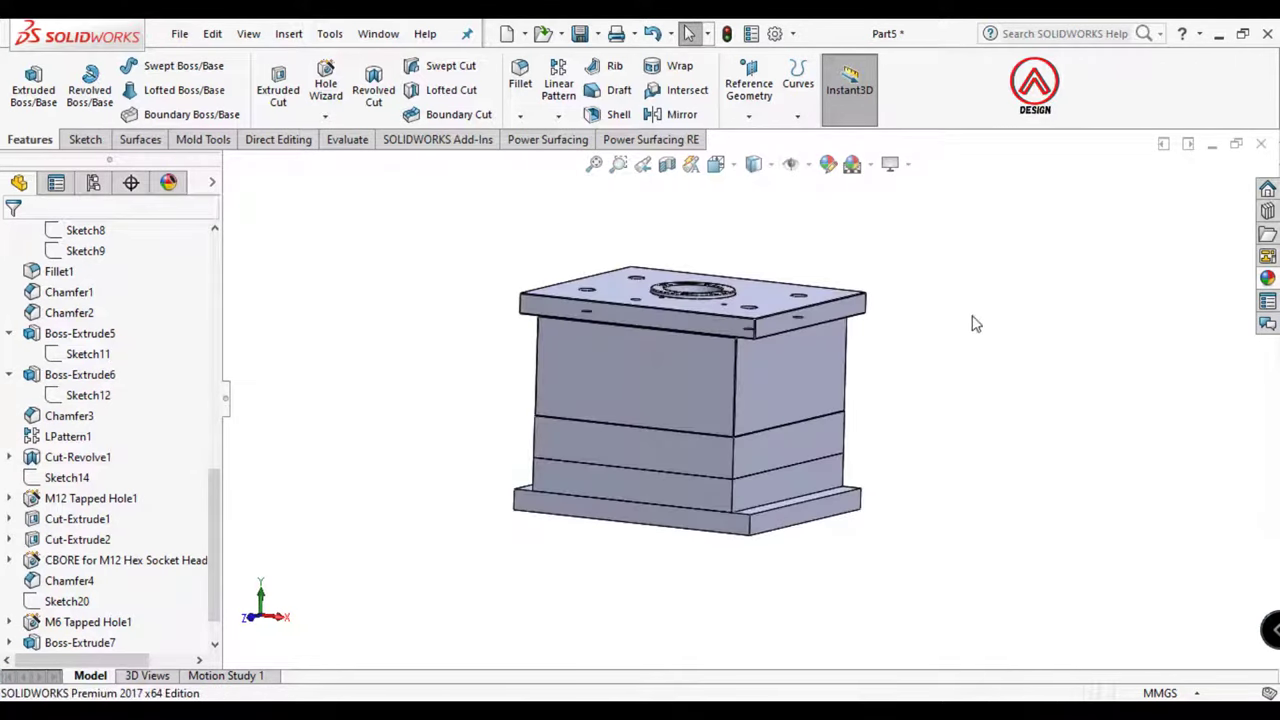
pyautogui.scroll(3, 817, 397)
pyautogui.scroll(-5, 705, 463)
pyautogui.scroll(3, 705, 463)
pyautogui.scroll(-3, 775, 445)
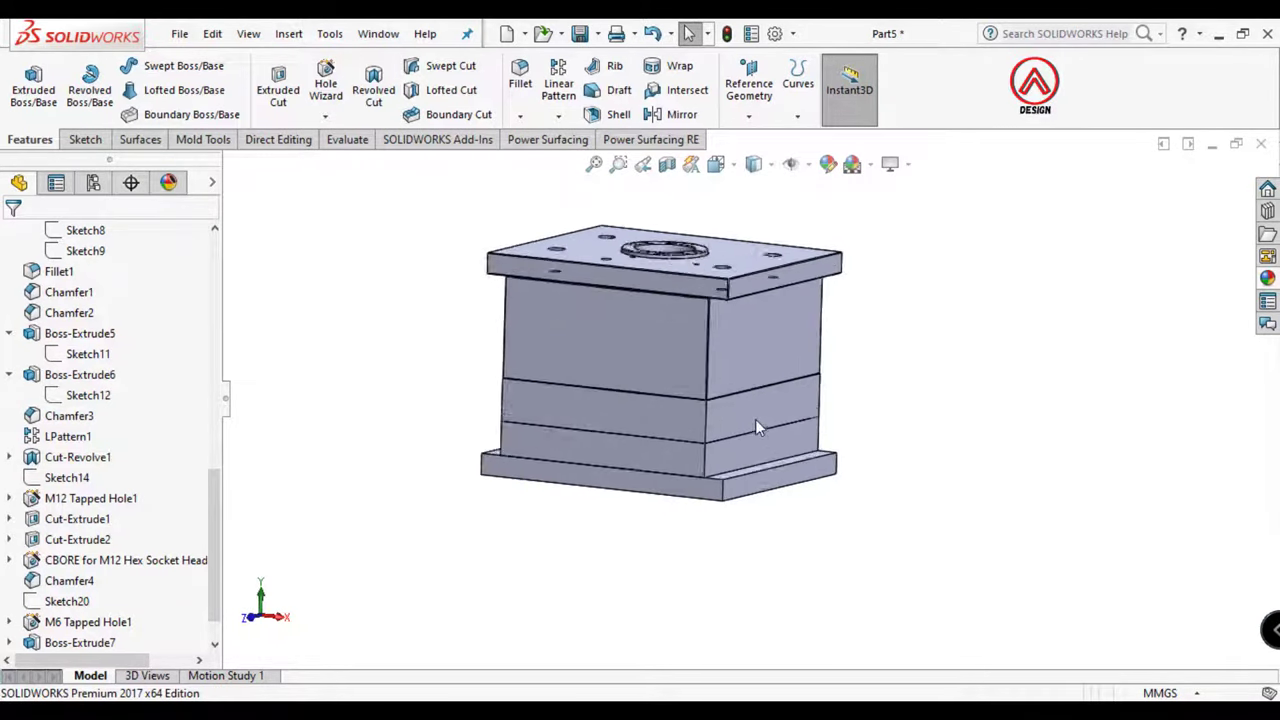
# Orbit around the mold to inspect it from the top, side and below
pyautogui.moveTo(755, 419)
pyautogui.mouseDown(button='middle')
pyautogui.moveTo(678, 455)
pyautogui.moveTo(691, 423)
pyautogui.mouseUp(button='middle')
pyautogui.scroll(-3, 620, 451)
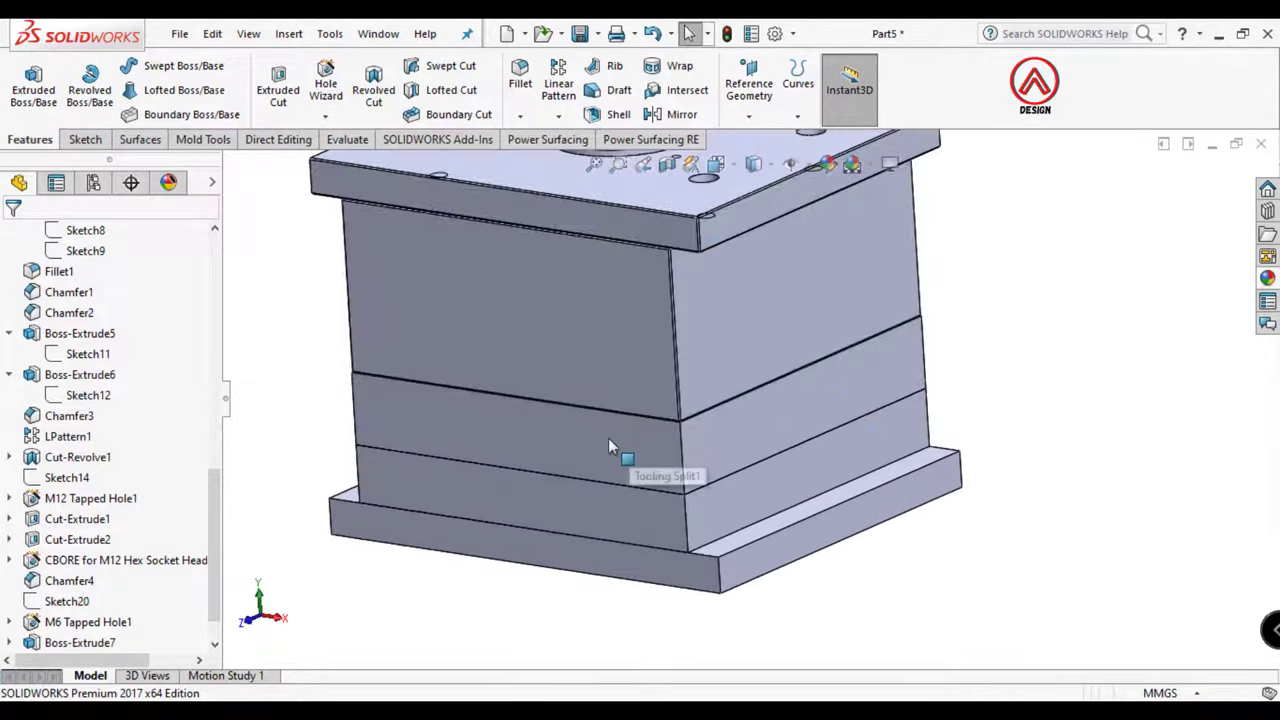
pyautogui.rightClick(608, 440)
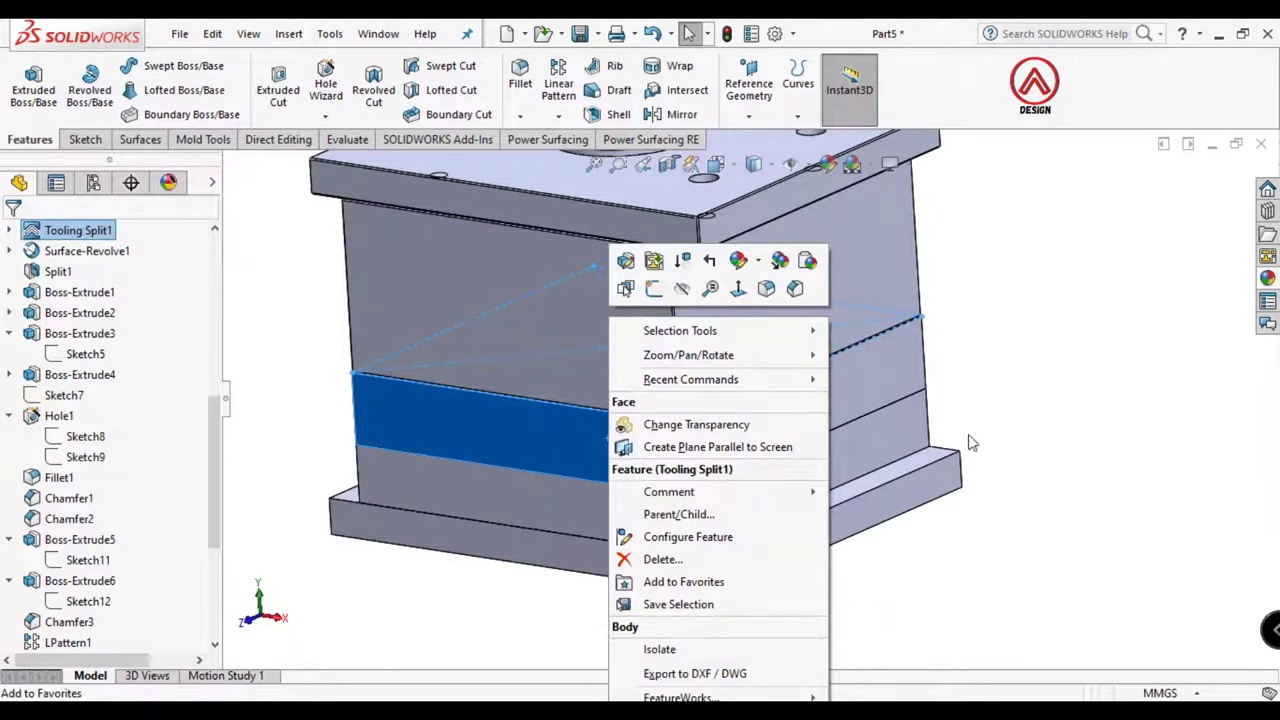
pyautogui.press('Escape')
pyautogui.scroll(3, 600, 429)
pyautogui.moveTo(600, 429)
pyautogui.mouseDown(button='middle')
pyautogui.moveTo(551, 229)
pyautogui.moveTo(591, 371)
pyautogui.mouseUp(button='middle')
pyautogui.scroll(2, 597, 388)
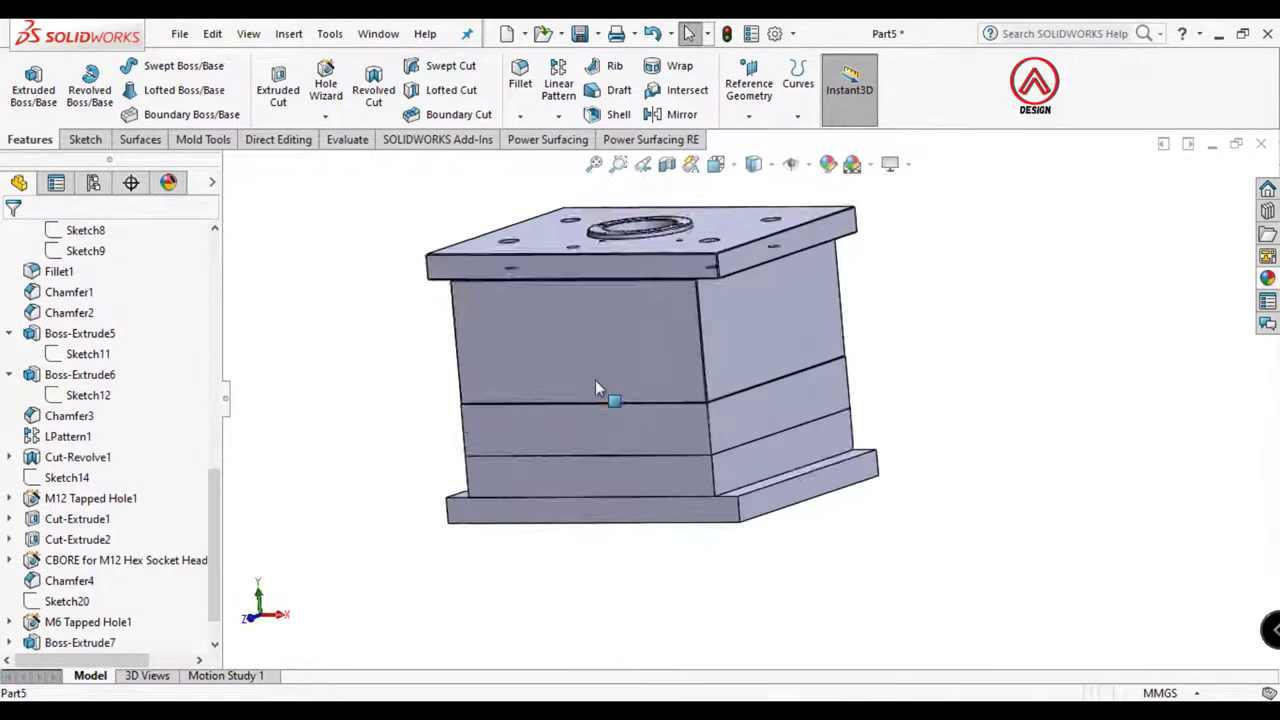
pyautogui.moveTo(646, 337)
pyautogui.mouseDown(button='middle')
pyautogui.moveTo(614, 423)
pyautogui.moveTo(608, 296)
pyautogui.moveTo(792, 374)
pyautogui.moveTo(587, 480)
pyautogui.mouseUp(button='middle')
pyautogui.scroll(2, 730, 340)
pyautogui.scroll(-2, 792, 374)
pyautogui.moveTo(657, 507); pyautogui.dragTo(647, 328, button='middle')
# Hide Tooling Split1 briefly, restore it, then hide a lower body to expose the bottom plate
pyautogui.click(624, 332)
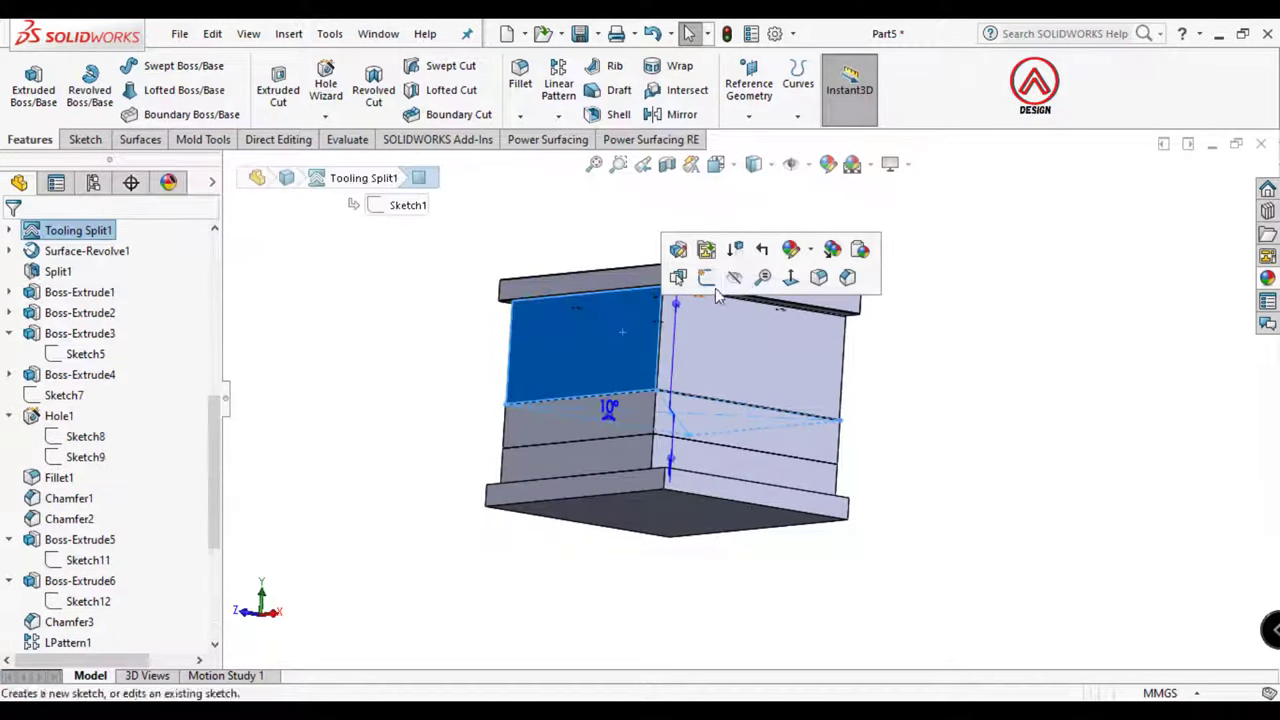
pyautogui.click(742, 266)
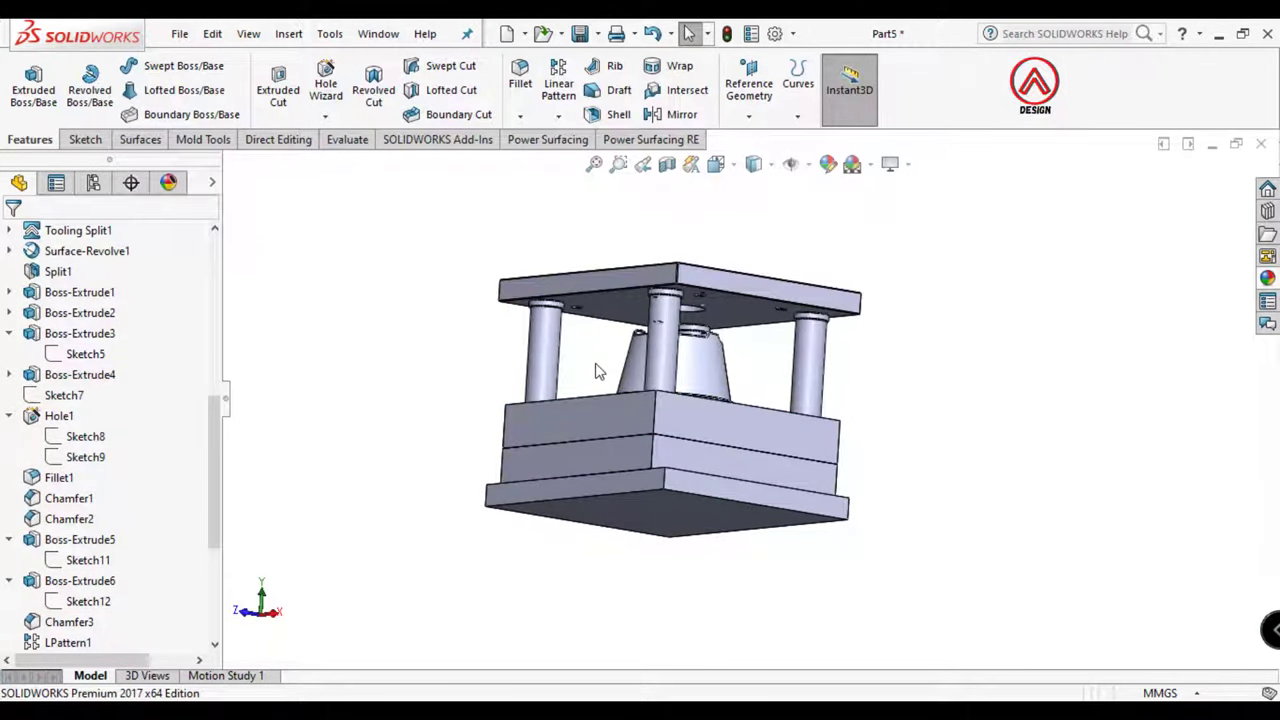
pyautogui.hotkey('ctrl', 'z')
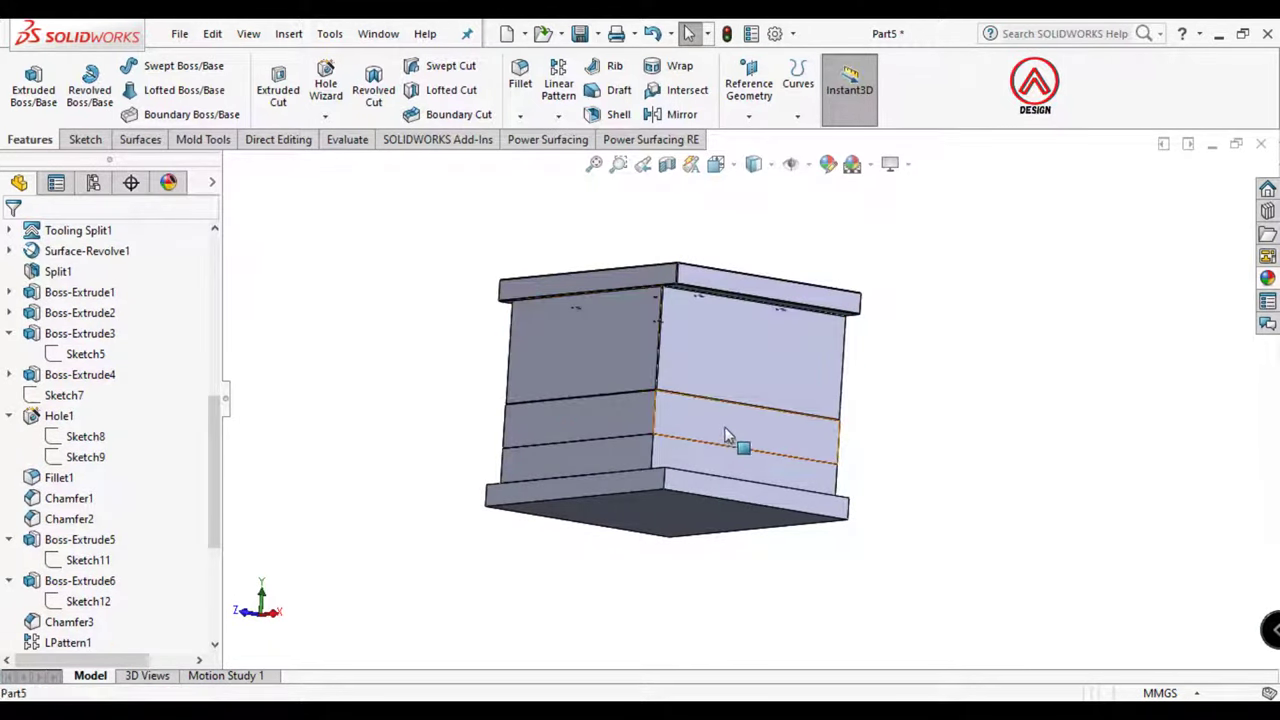
pyautogui.click(730, 434)
pyautogui.rightClick(756, 435)
pyautogui.click(606, 620)
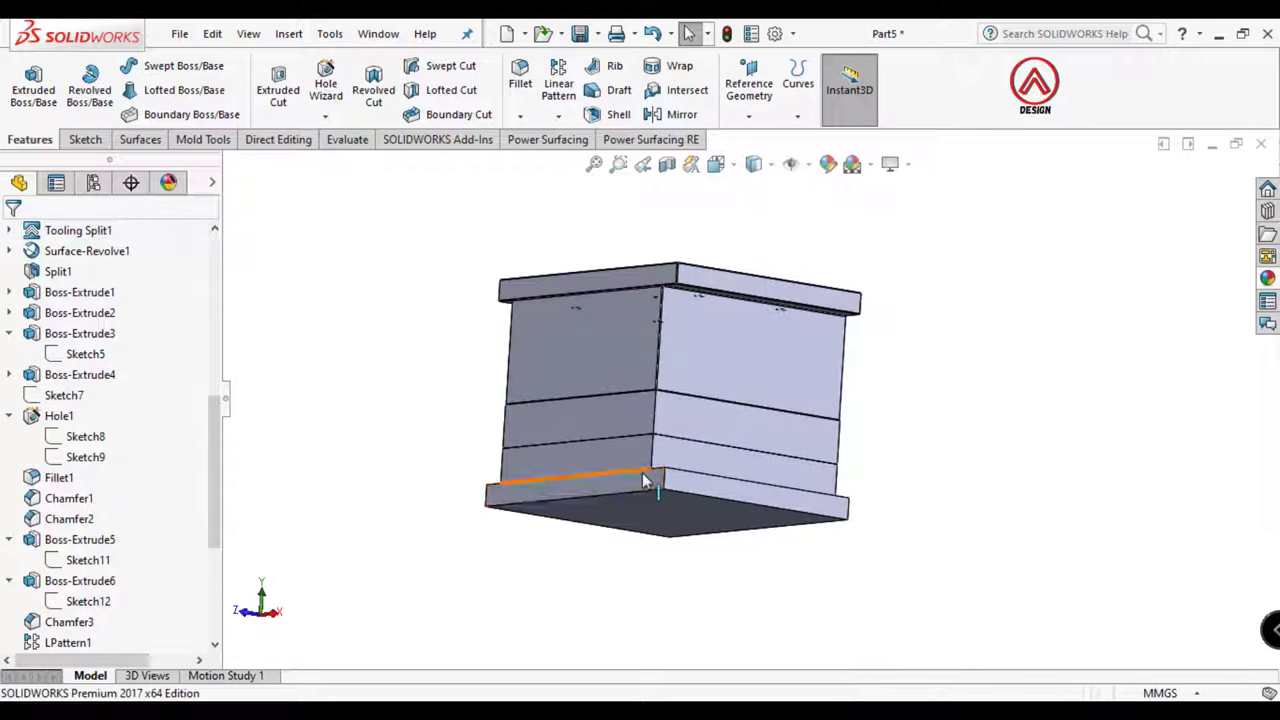
pyautogui.click(641, 492)
pyautogui.click(745, 432)
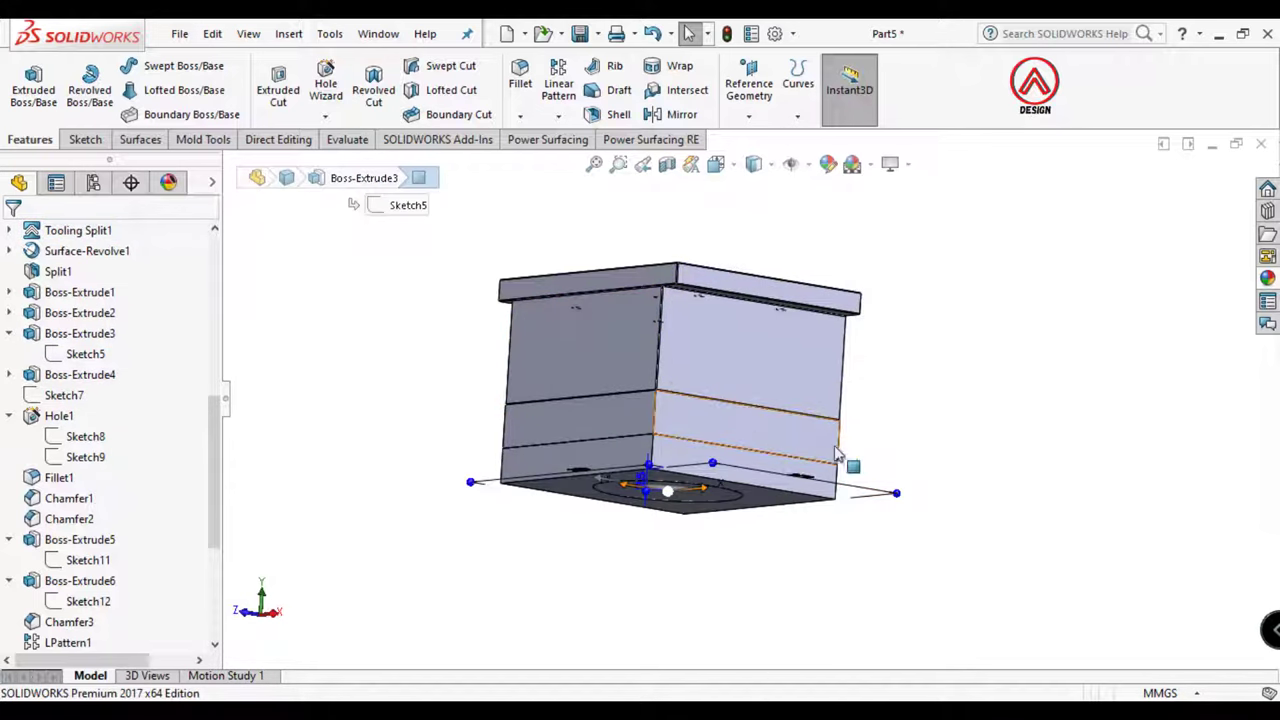
pyautogui.moveTo(700, 440)
pyautogui.mouseDown(button='middle')
pyautogui.moveTo(553, 405)
pyautogui.moveTo(550, 436)
pyautogui.mouseUp(button='middle')
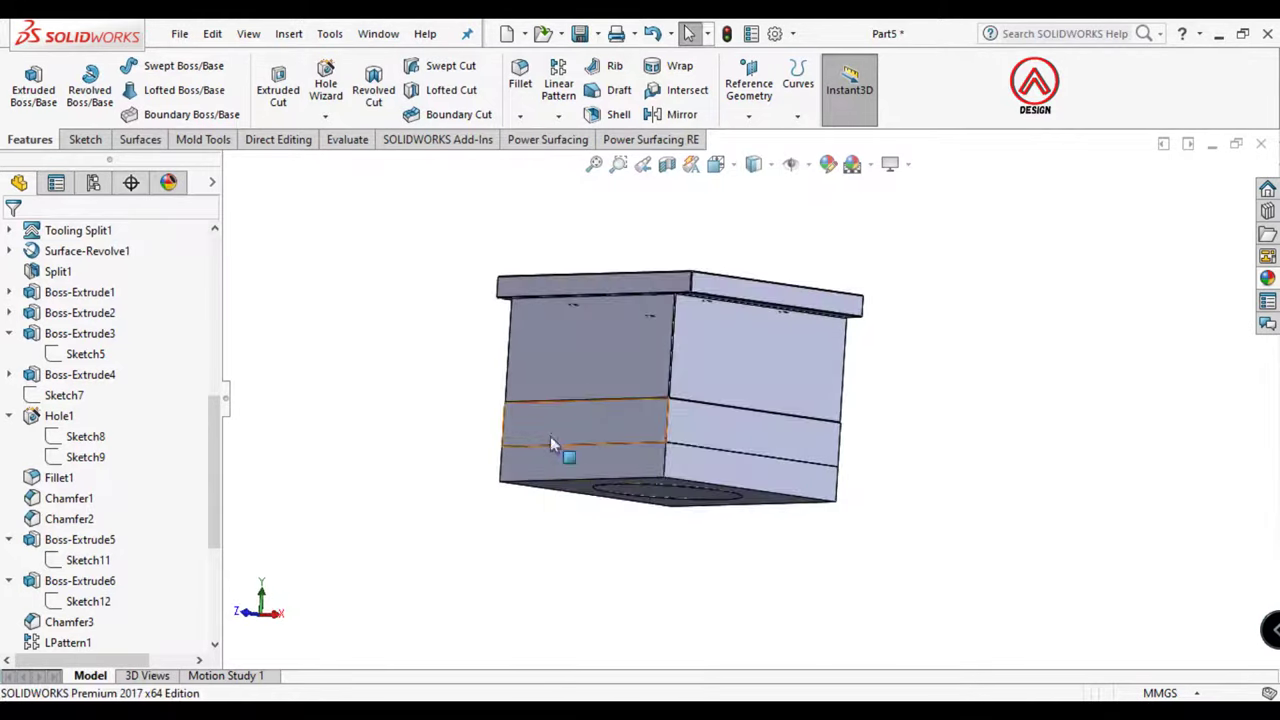
pyautogui.rightClick(550, 436)
# Isolate the bottom plate and switch to the Top view orientation
pyautogui.click(591, 657)
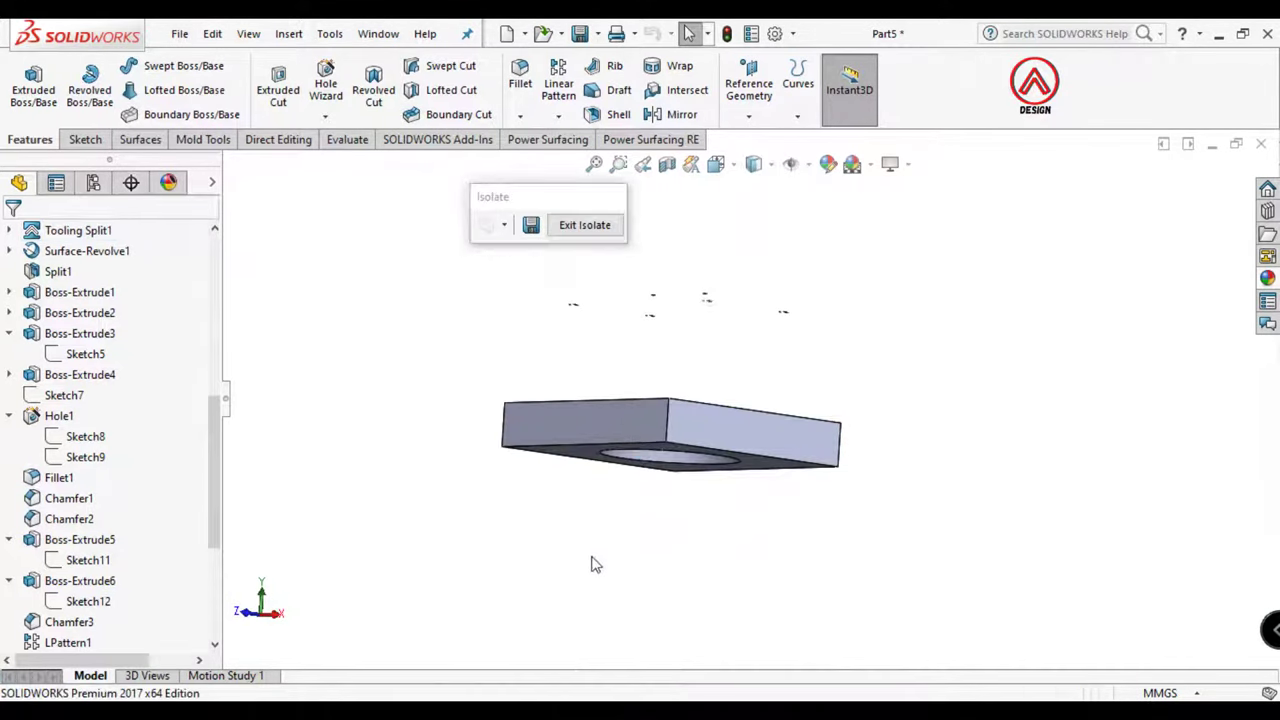
pyautogui.moveTo(648, 443); pyautogui.dragTo(520, 567, button='middle')
pyautogui.click(716, 164)
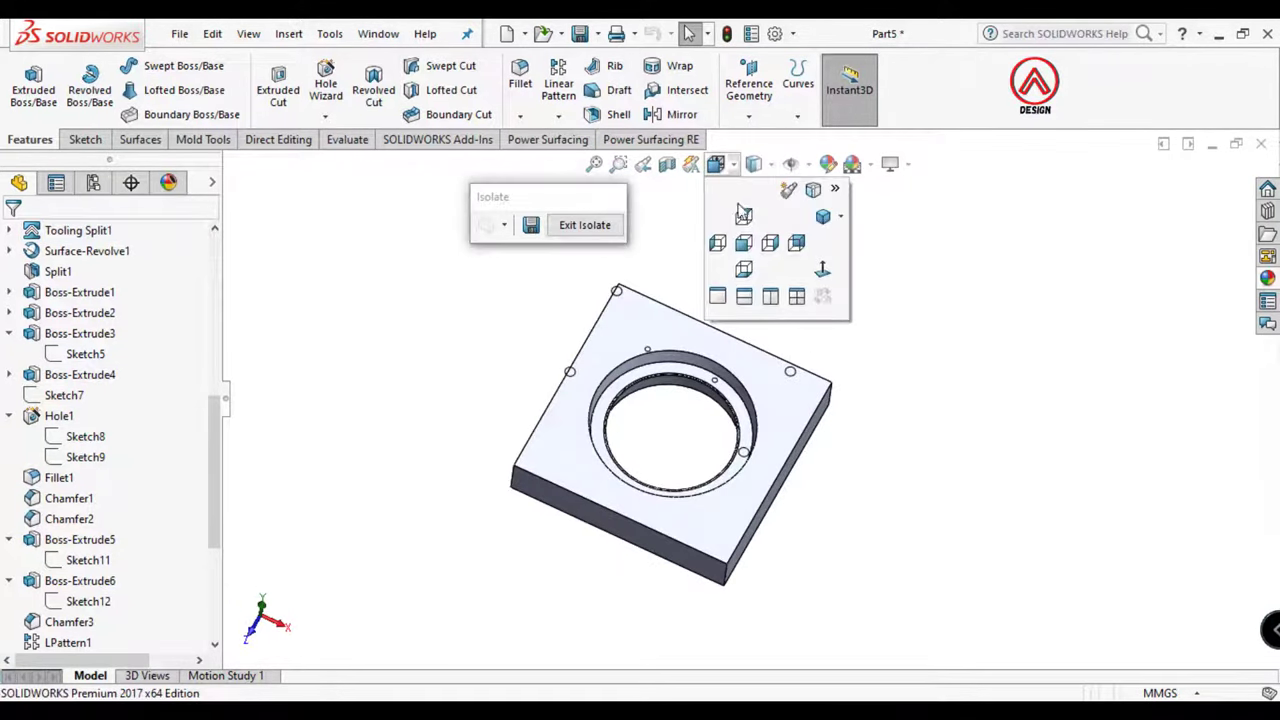
pyautogui.click(740, 258)
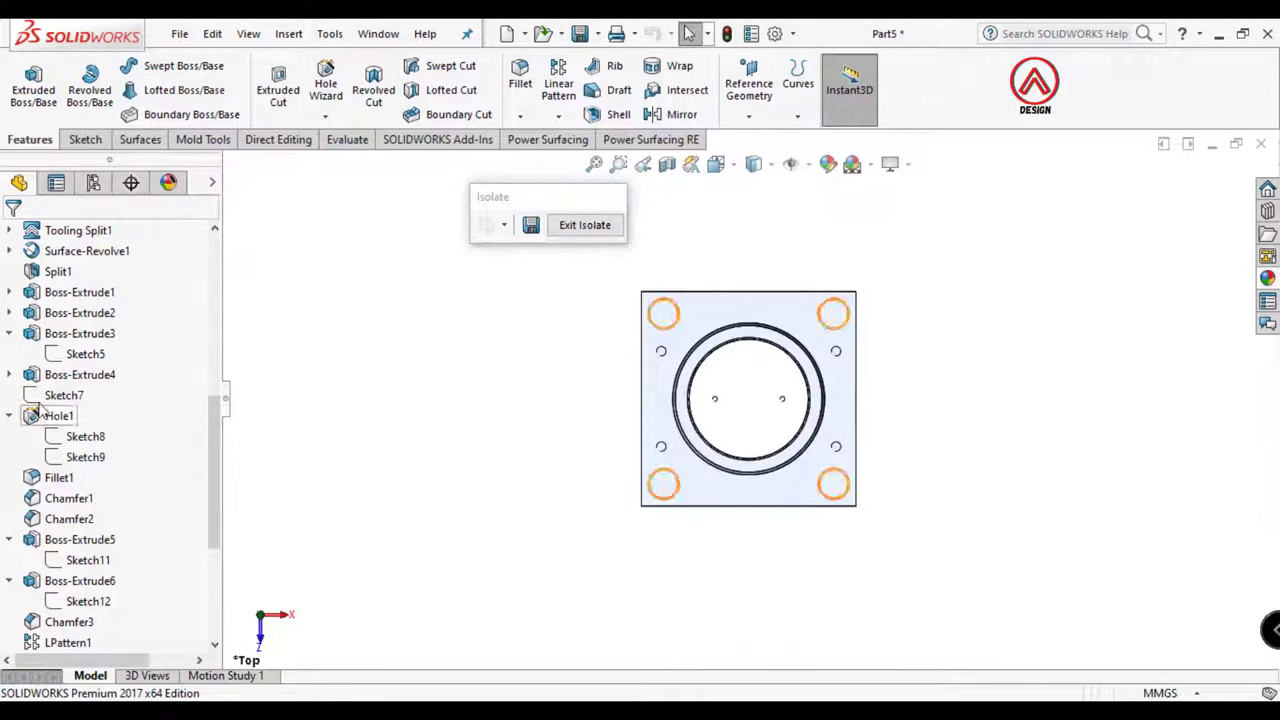
# Check Sketch7's 214 dimensions, then select the plate's top face
pyautogui.click(47, 396)
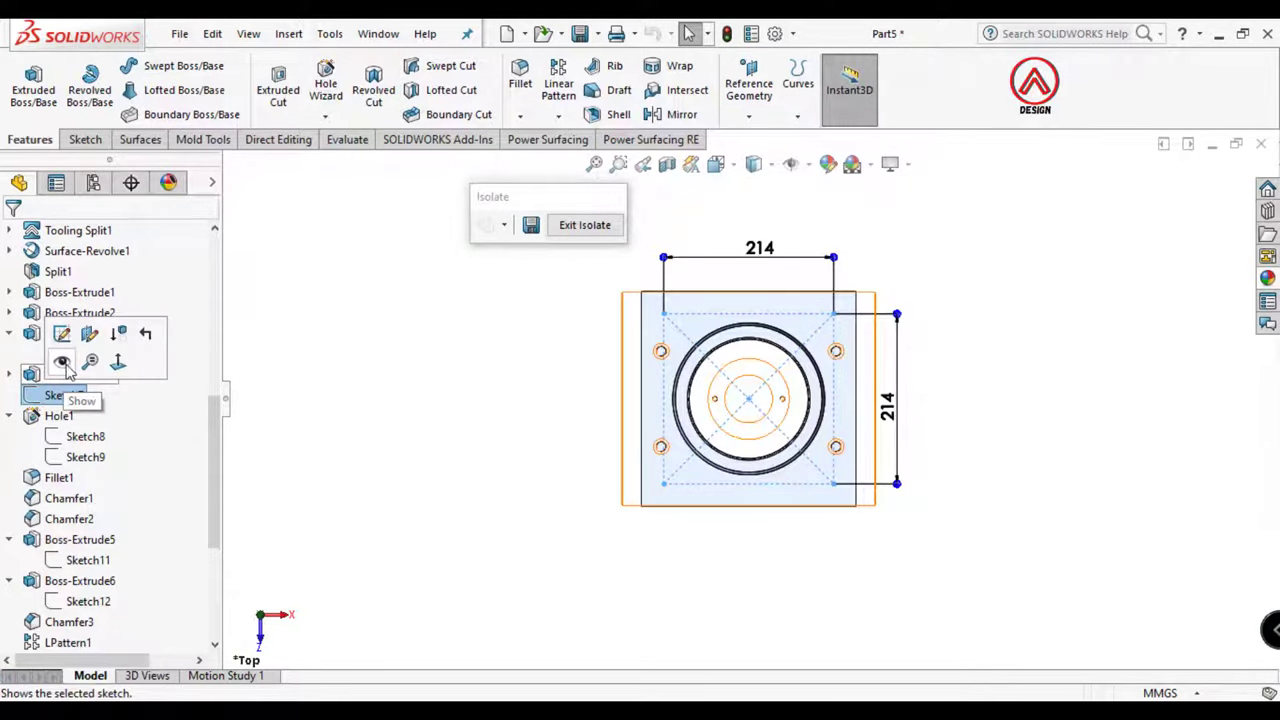
pyautogui.click(62, 362)
pyautogui.scroll(-2, 834, 423)
pyautogui.scroll(-2, 814, 394)
pyautogui.click(805, 395)
pyautogui.scroll(2, 800, 395)
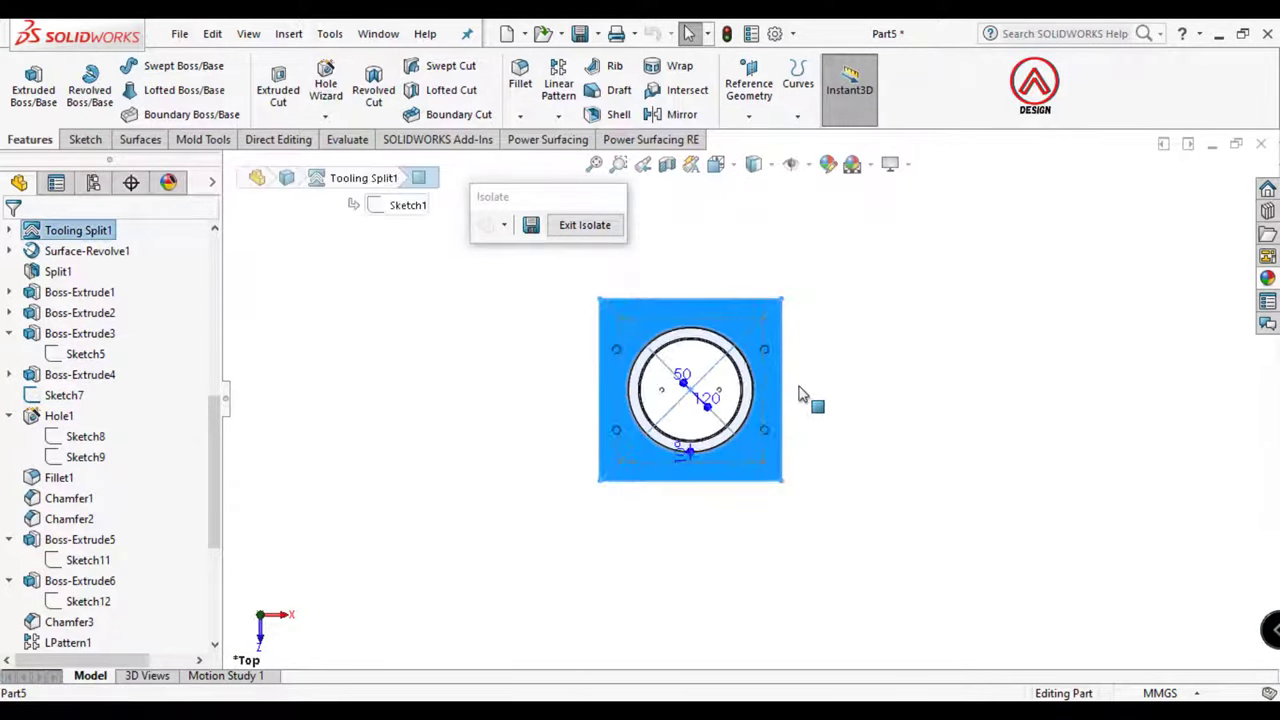
# Define a Legacy simple hole, Ø35 mm, Through All, in the Hole Wizard
pyautogui.click(326, 90)
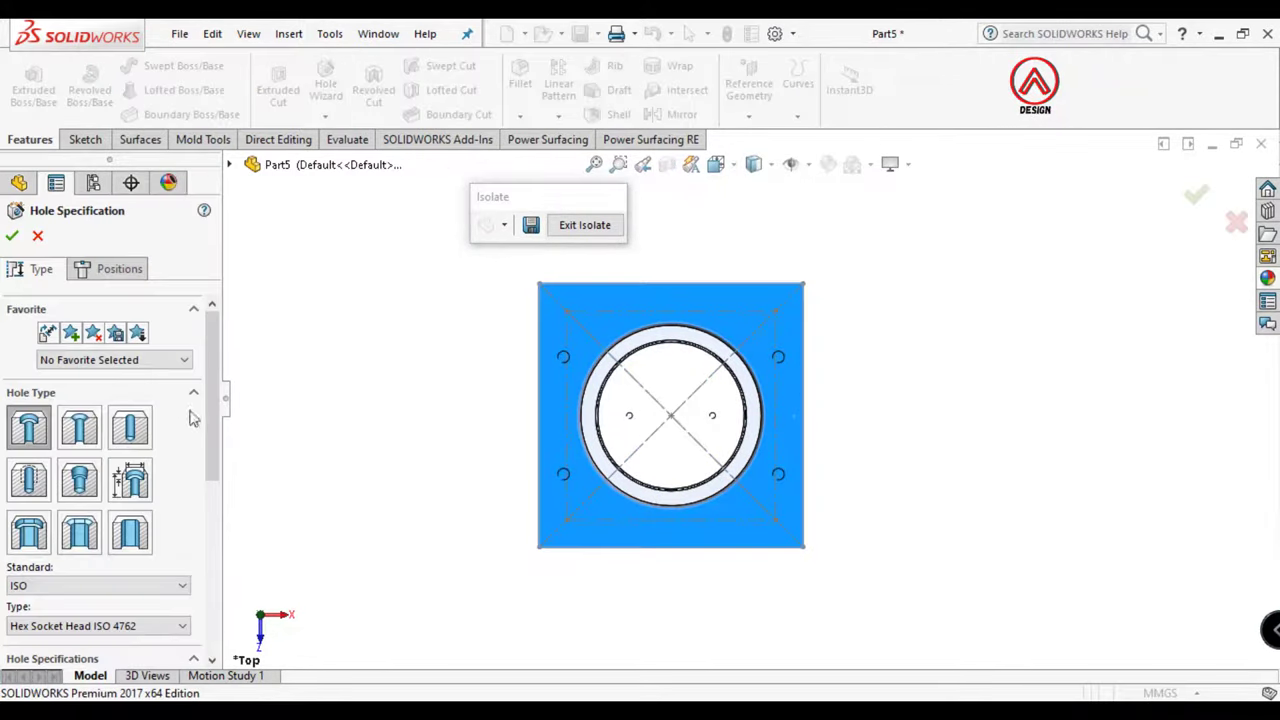
pyautogui.scroll(-3, 213, 420)
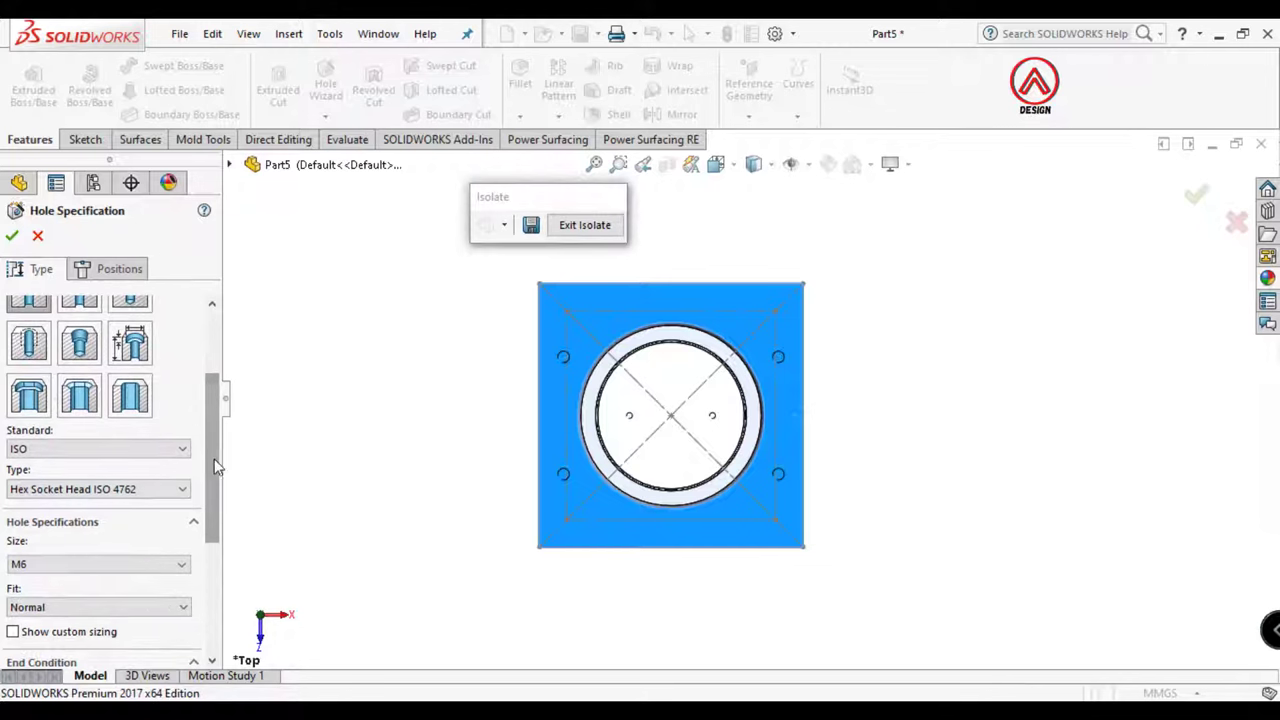
pyautogui.moveTo(216, 465); pyautogui.dragTo(215, 433)
pyautogui.click(133, 421)
pyautogui.click(86, 437)
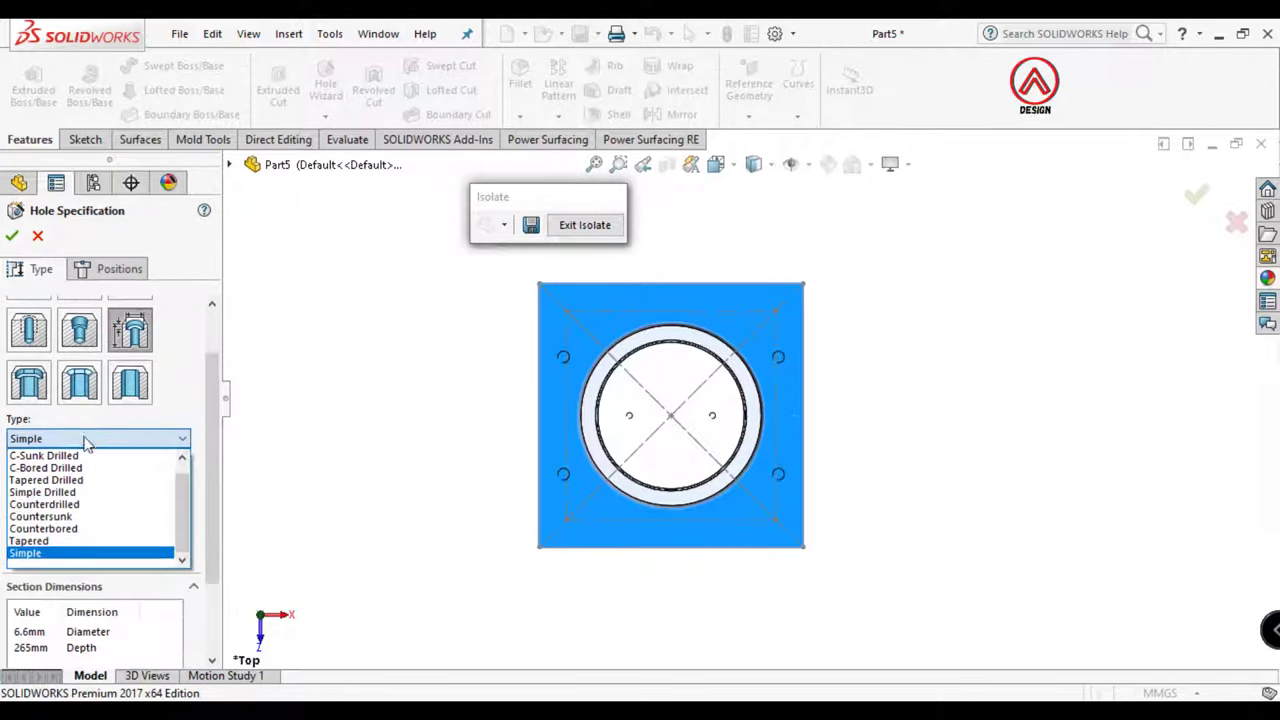
pyautogui.click(43, 553)
pyautogui.scroll(-2, 211, 567)
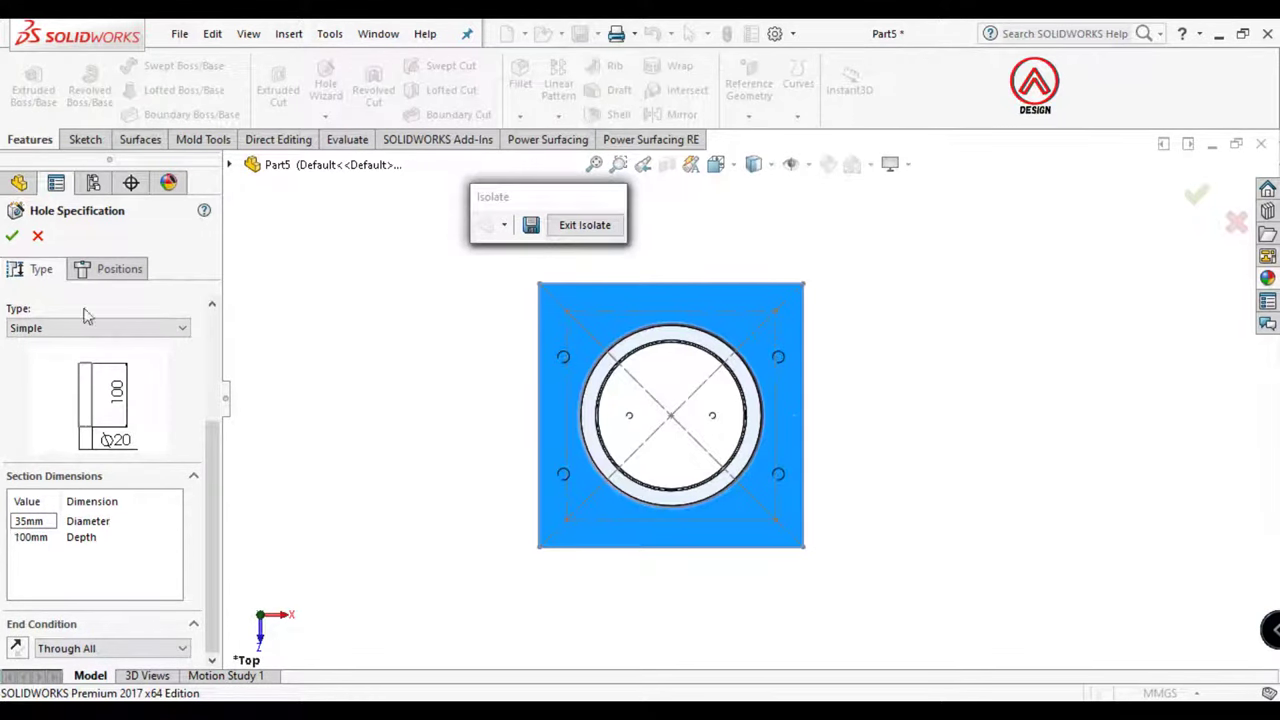
# Place the first hole point at the plate's top-left corner
pyautogui.click(112, 270)
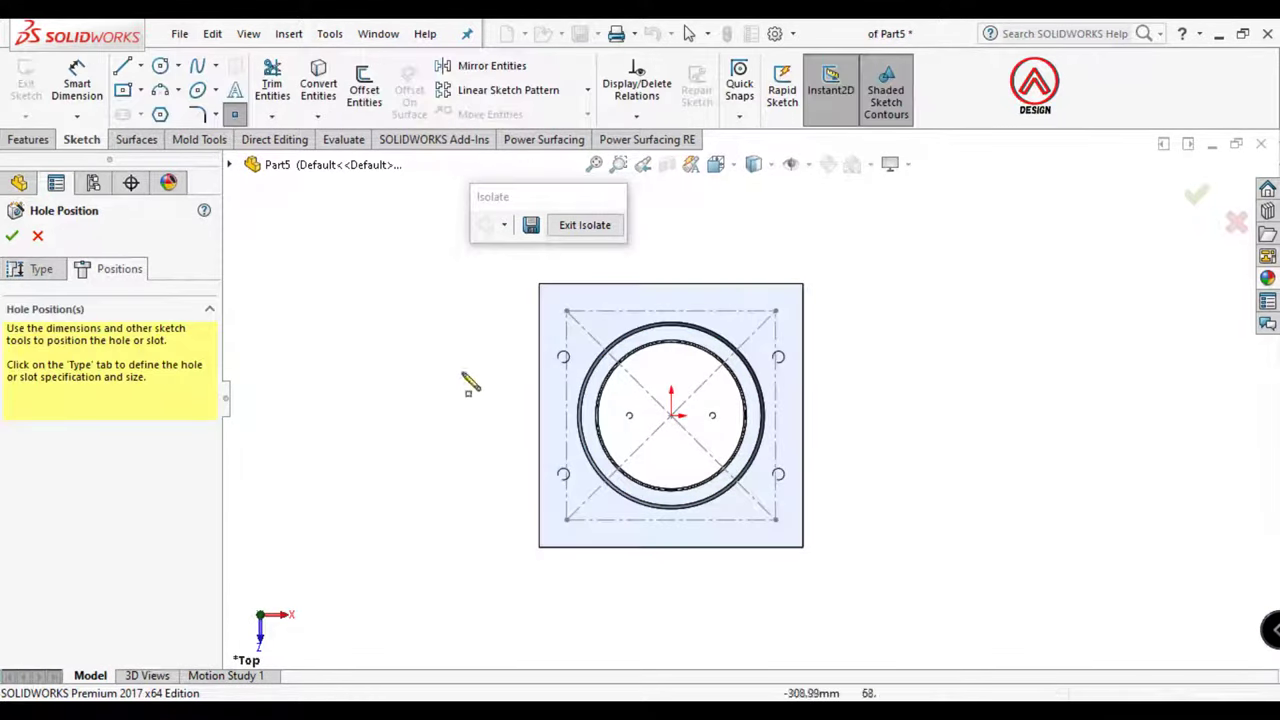
pyautogui.click(566, 312)
pyautogui.moveTo(573, 525); pyautogui.dragTo(565, 522, button='middle')
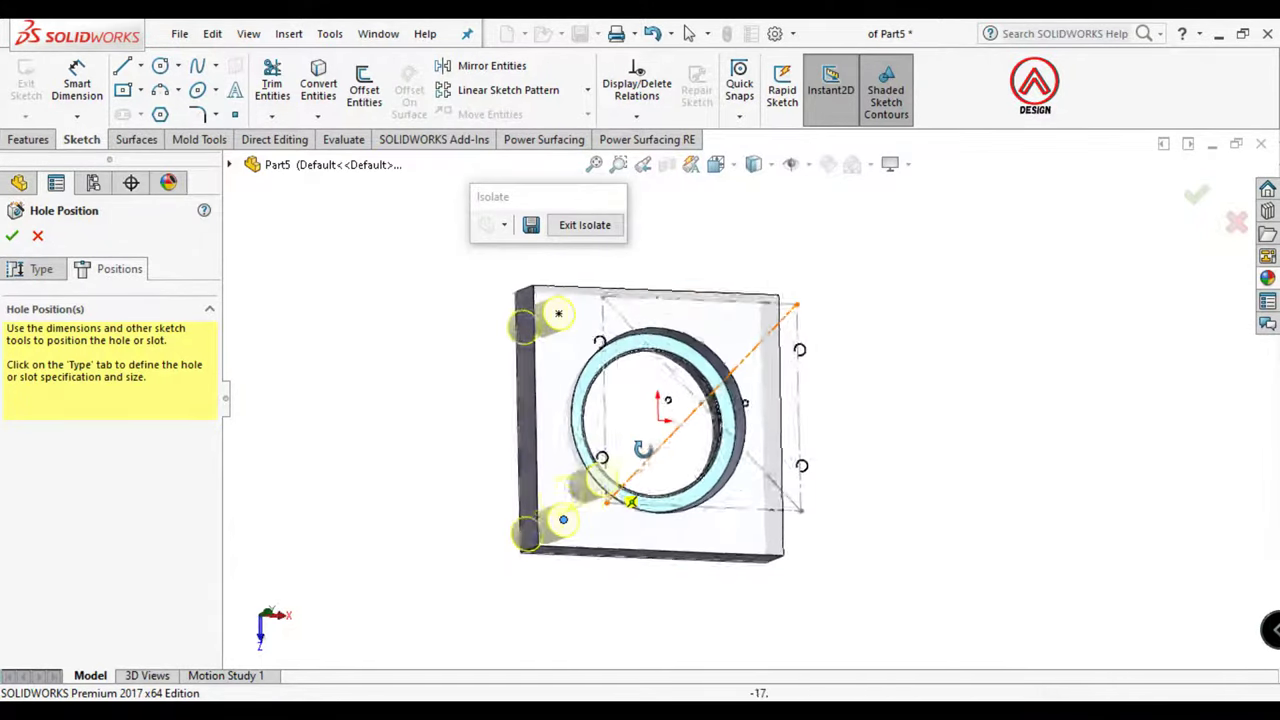
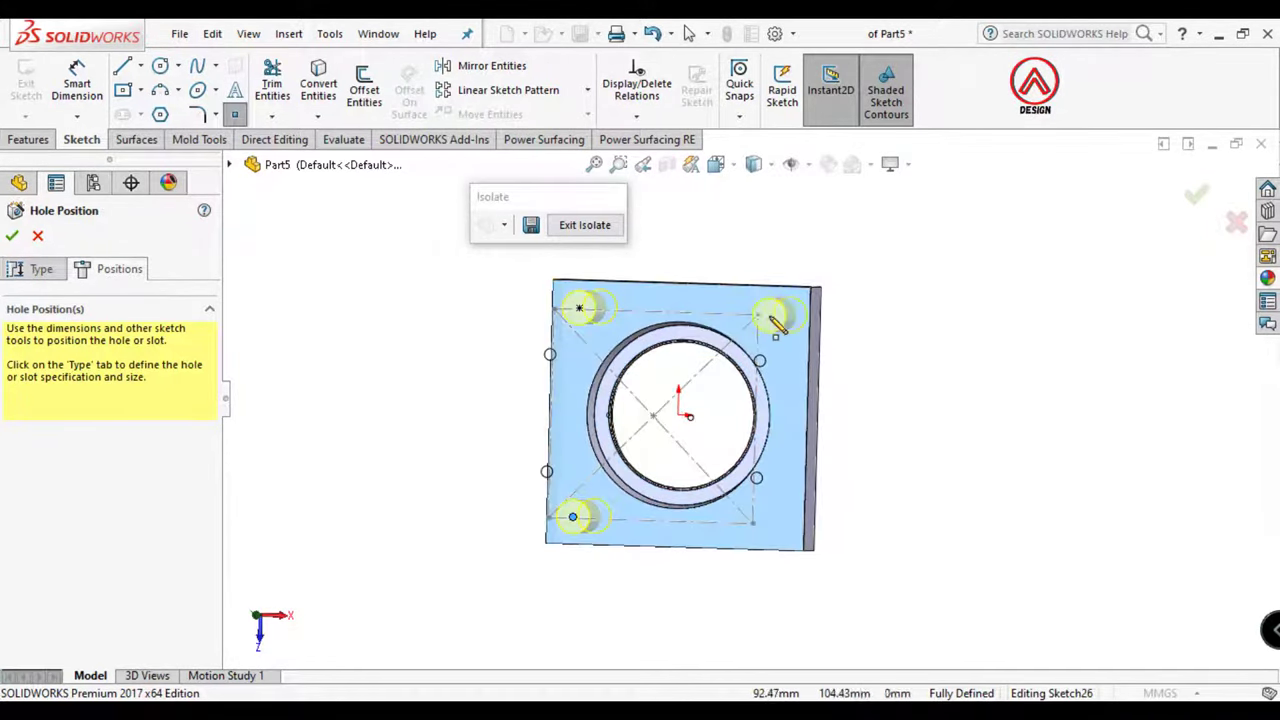
# In Top view, place hole points at the plate's corners and finish the Hole feature
pyautogui.click(716, 166)
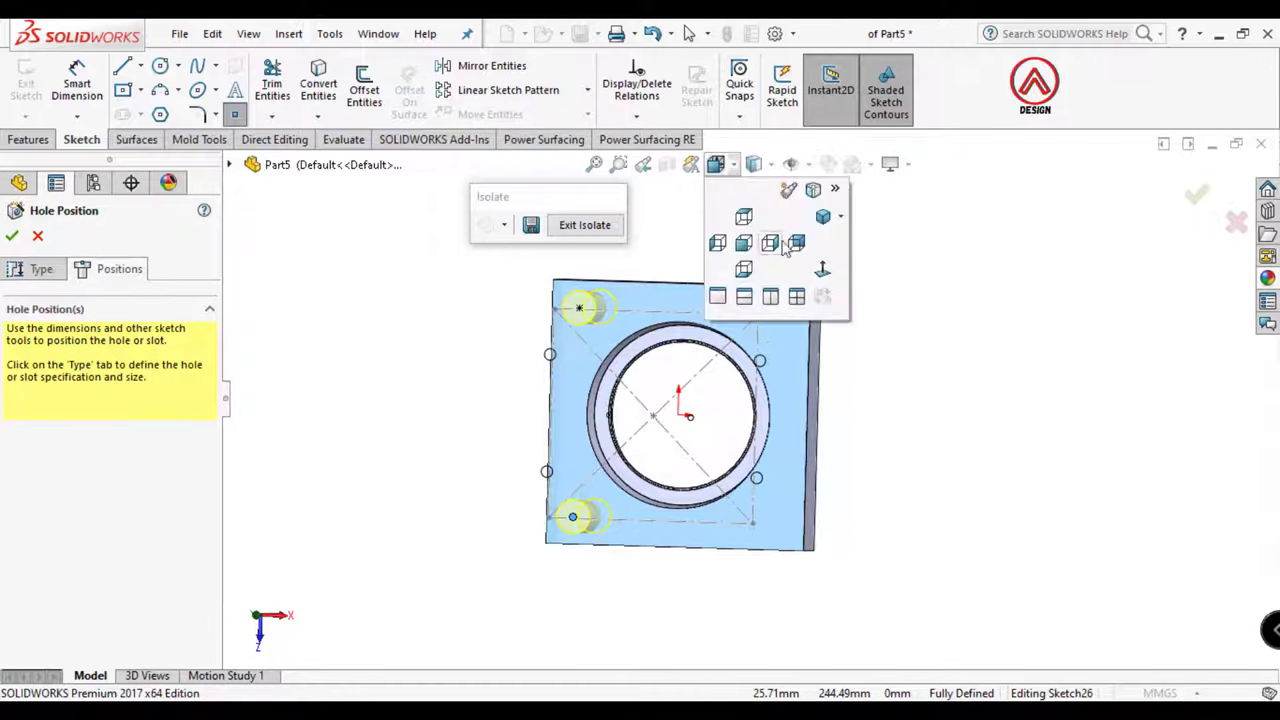
pyautogui.click(757, 228)
pyautogui.click(925, 223)
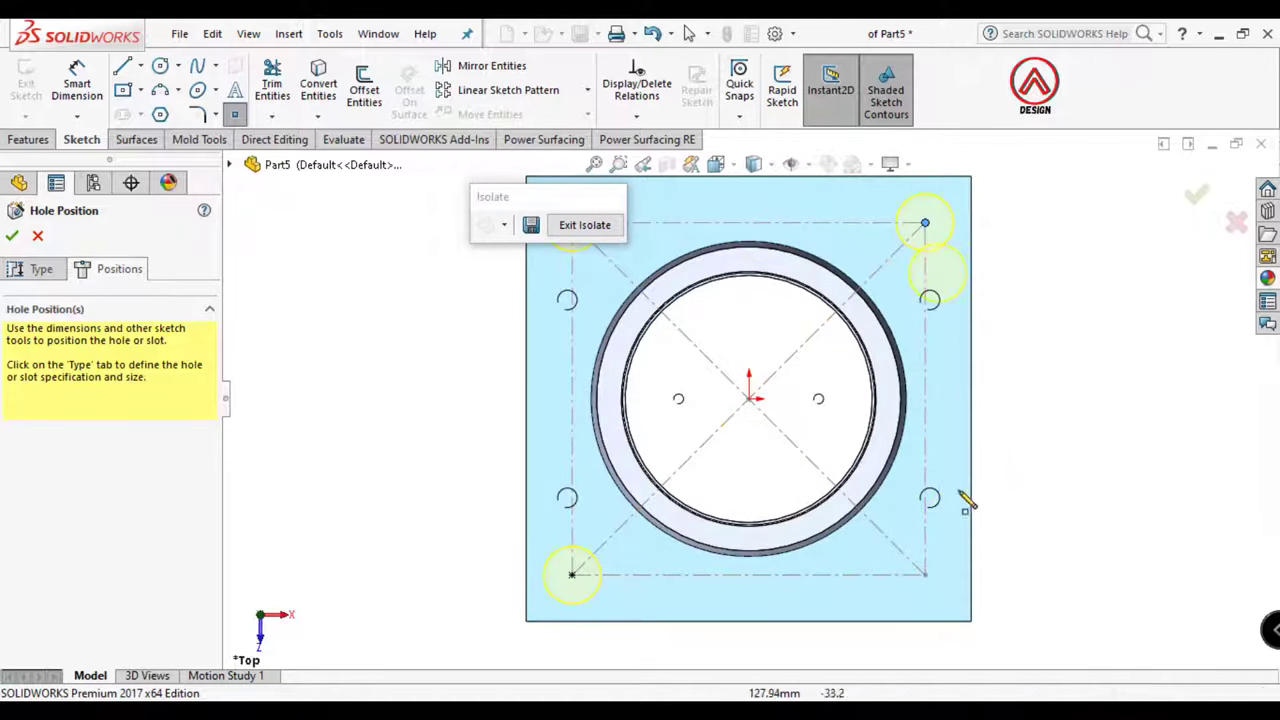
pyautogui.click(925, 576)
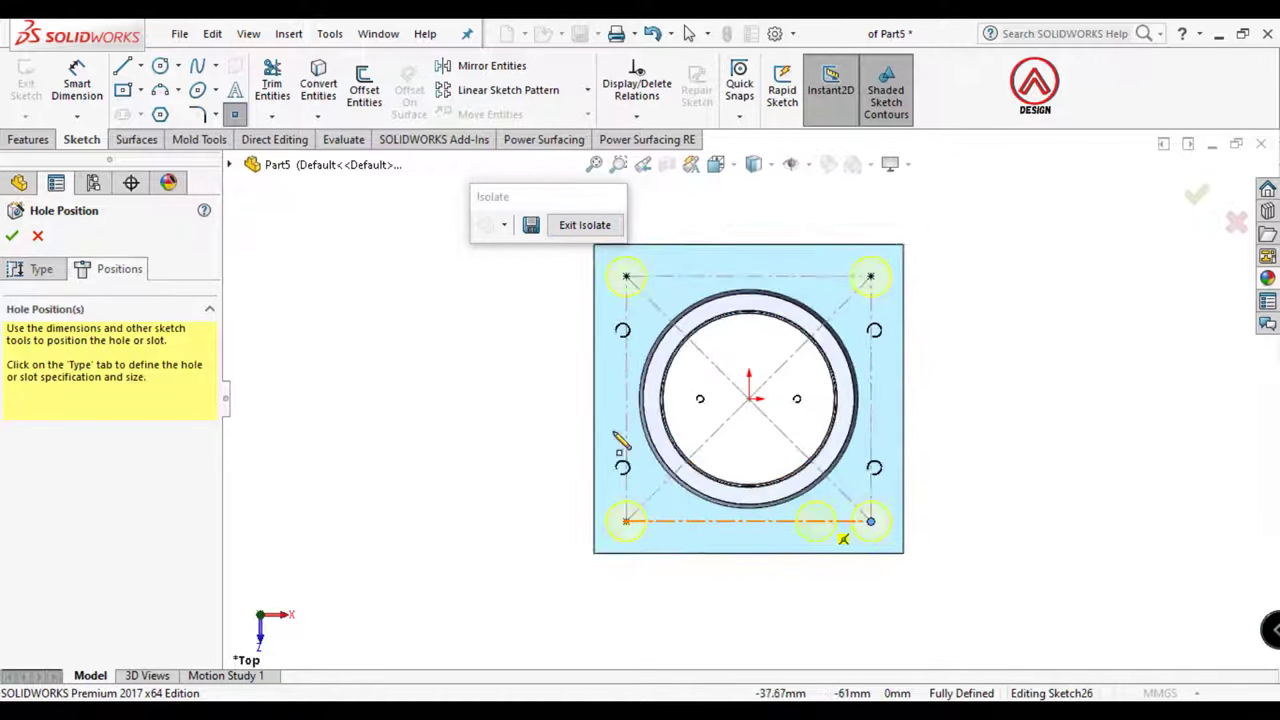
pyautogui.click(12, 238)
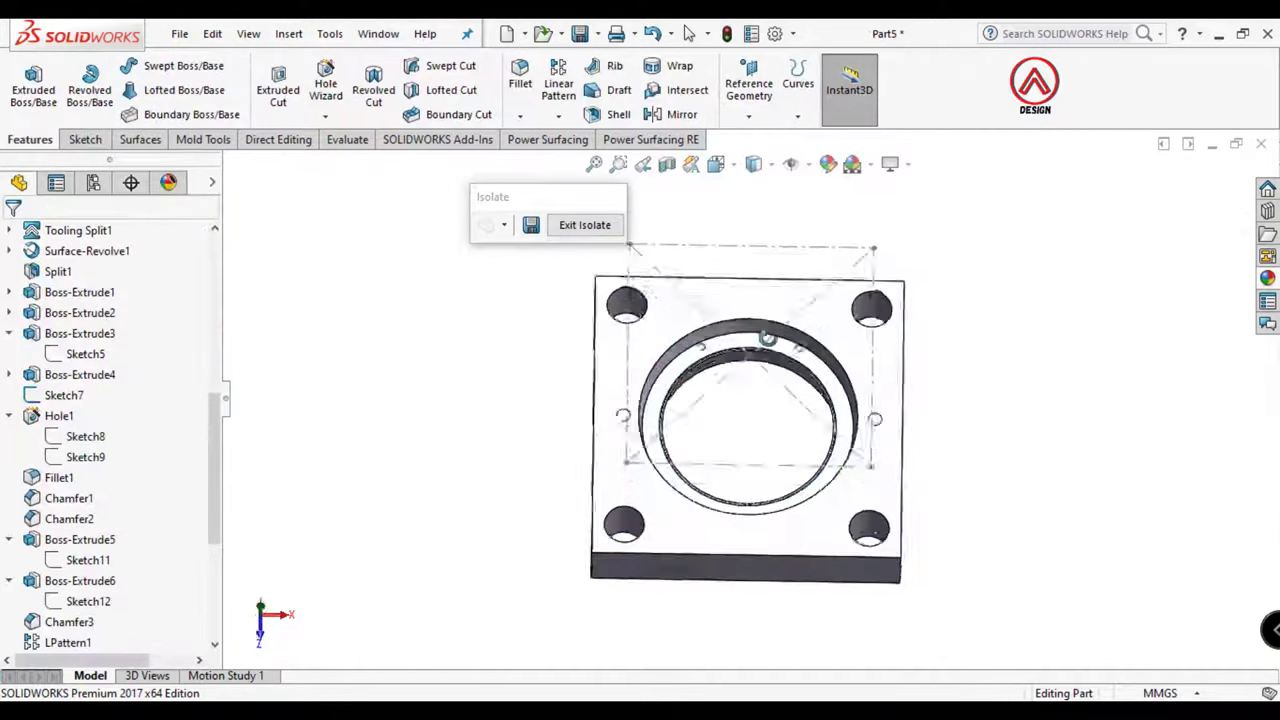
# Hide Sketch7's reference lines and orbit and zoom to inspect the plate
pyautogui.moveTo(893, 427)
pyautogui.mouseDown(button='middle')
pyautogui.moveTo(652, 373)
pyautogui.moveTo(785, 358)
pyautogui.mouseUp(button='middle')
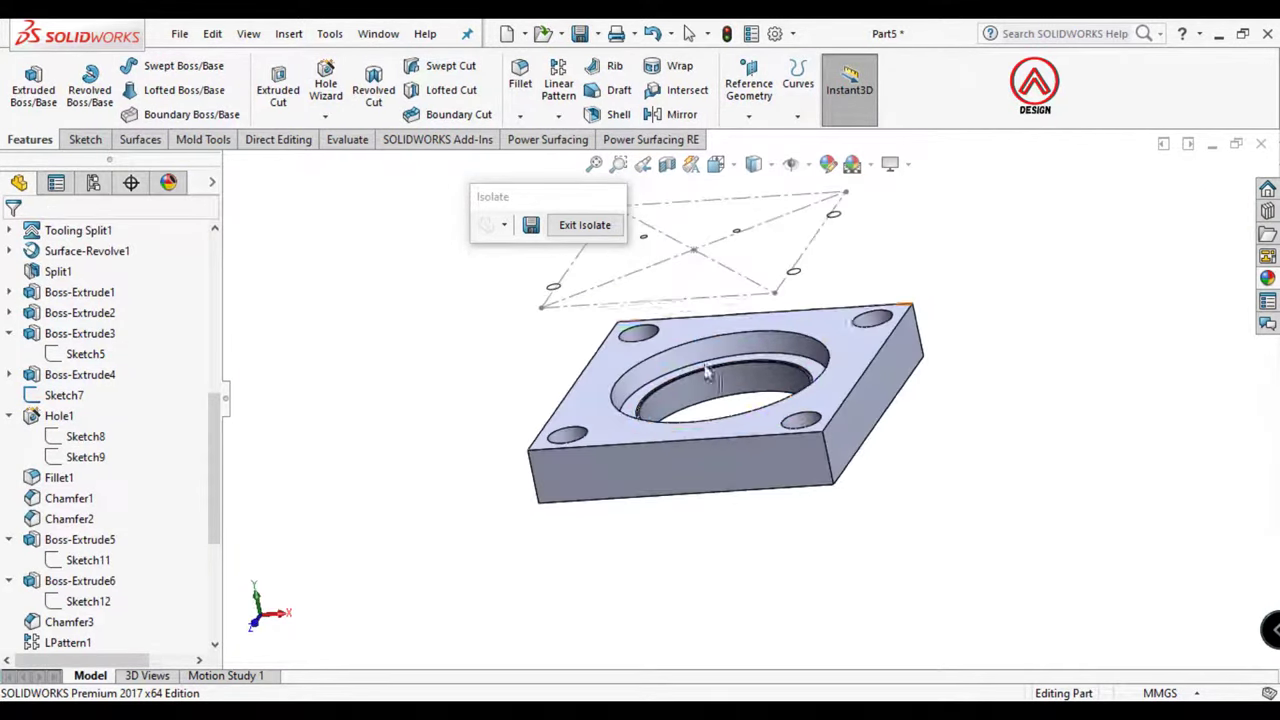
pyautogui.click(737, 285)
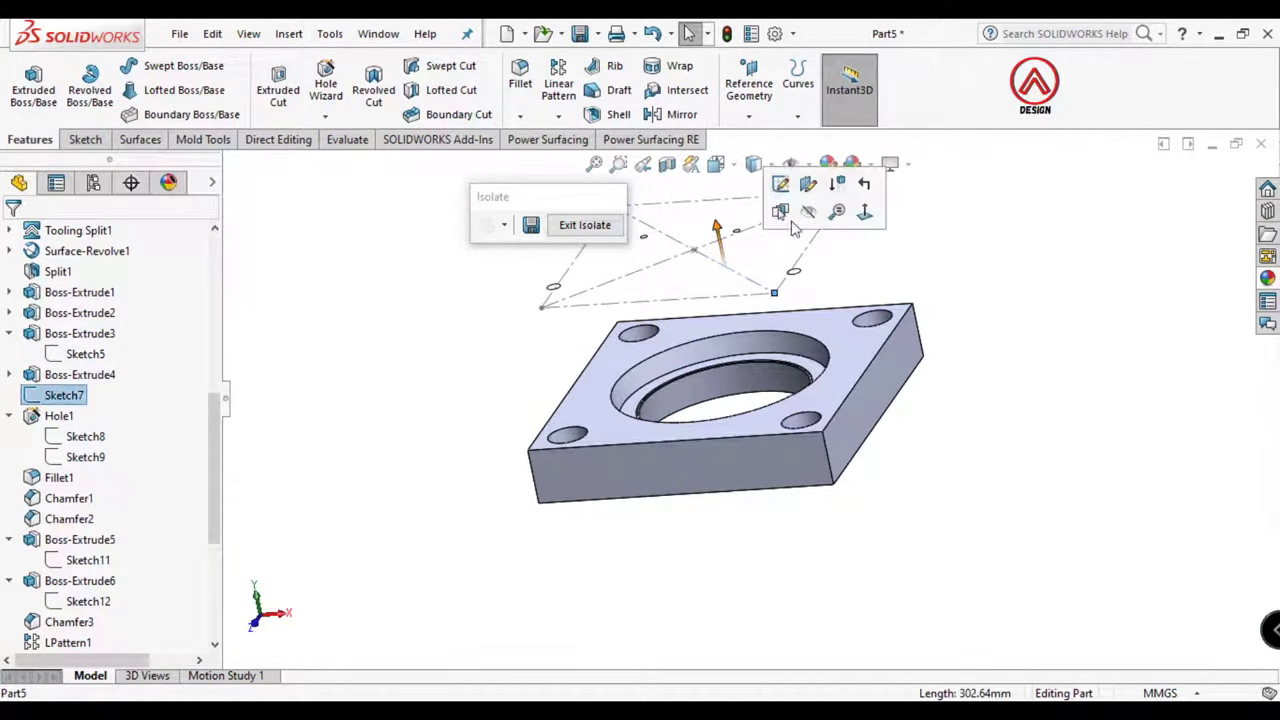
pyautogui.click(914, 263)
pyautogui.scroll(3, 705, 385)
pyautogui.moveTo(705, 386); pyautogui.dragTo(739, 340, button='middle')
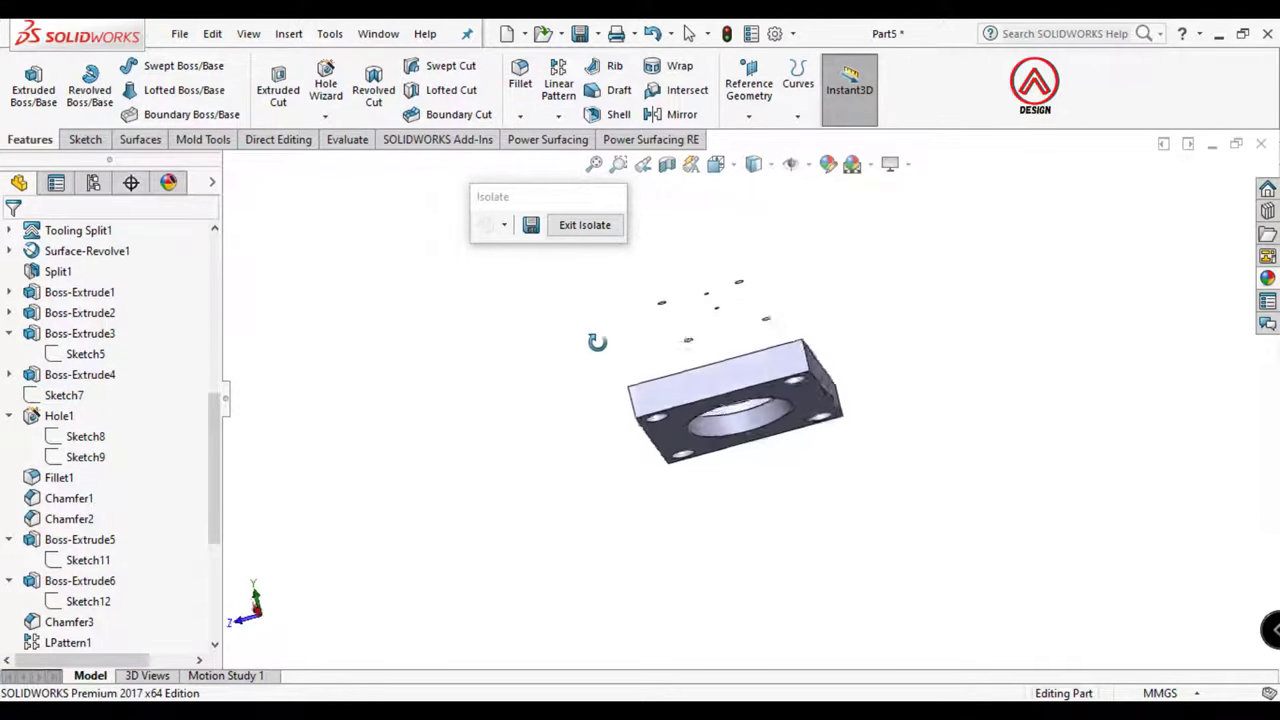
pyautogui.scroll(-3, 739, 340)
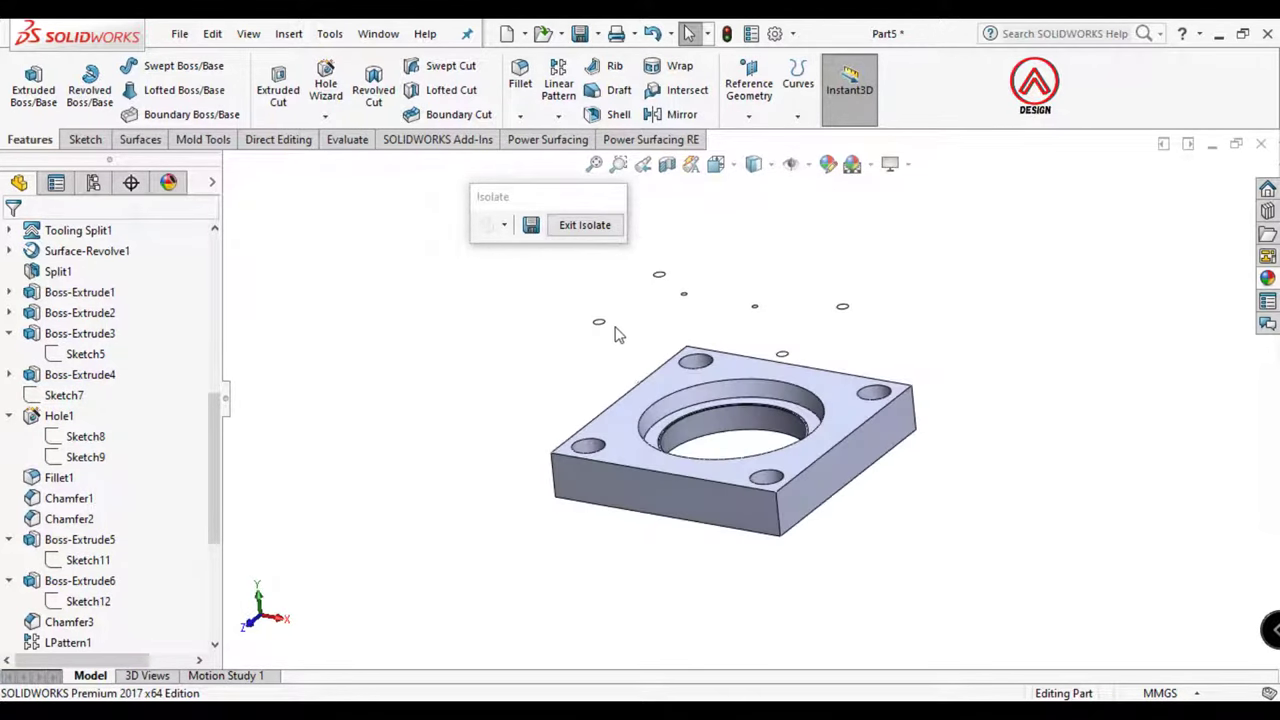
pyautogui.scroll(-1, 651, 449)
pyautogui.scroll(-1, 606, 414)
pyautogui.scroll(-3, 532, 426)
pyautogui.scroll(-1, 532, 426)
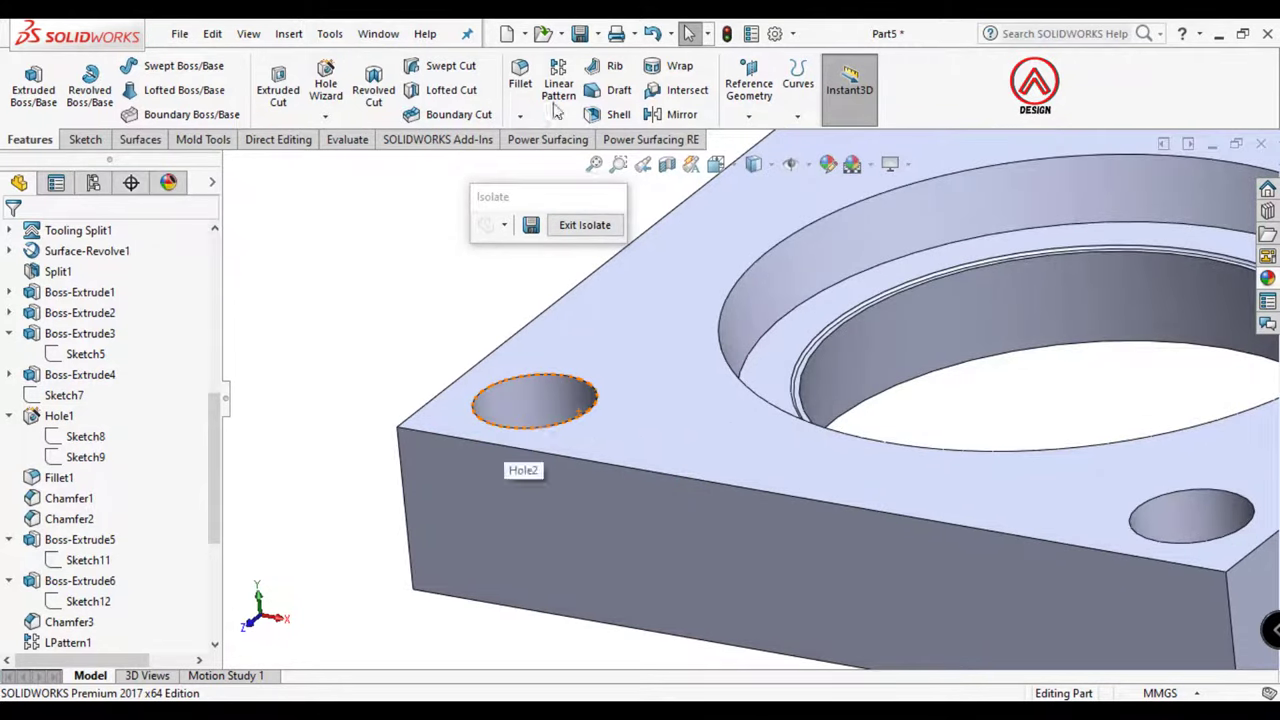
# Chamfer the plate's four side faces 1 mm at 45°
pyautogui.click(521, 117)
pyautogui.click(540, 160)
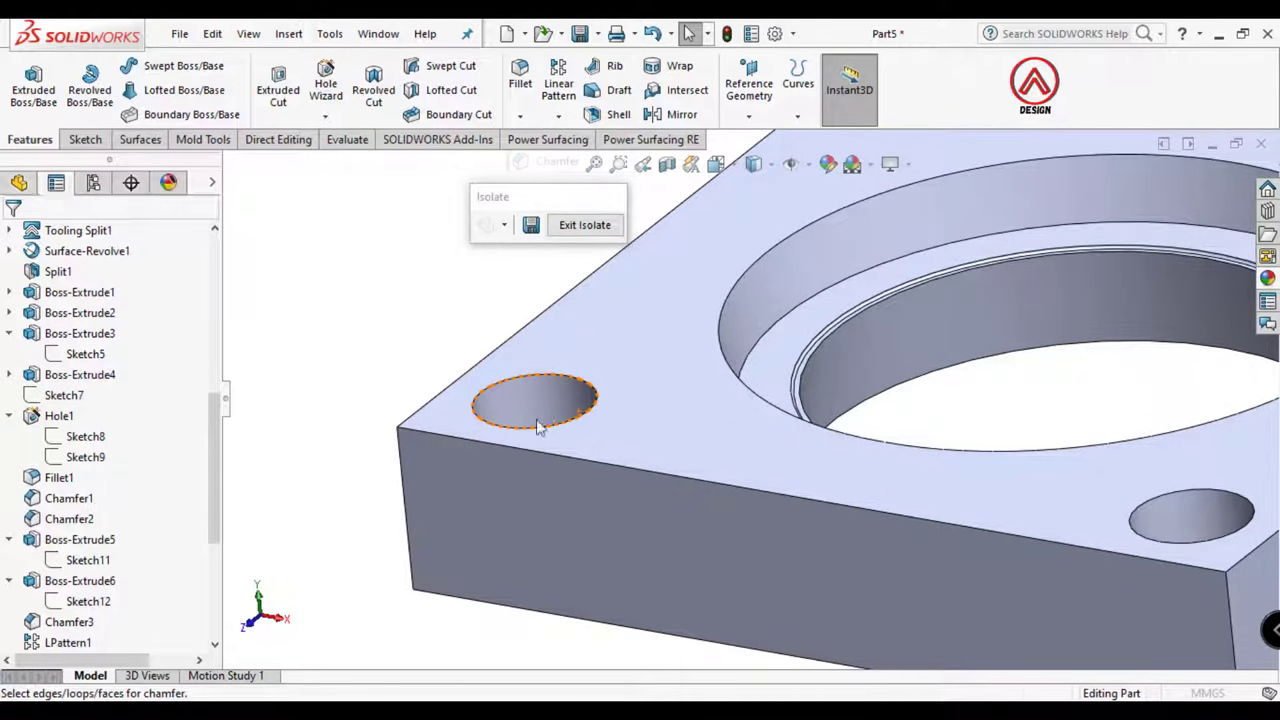
pyautogui.click(587, 546)
pyautogui.scroll(2, 650, 528)
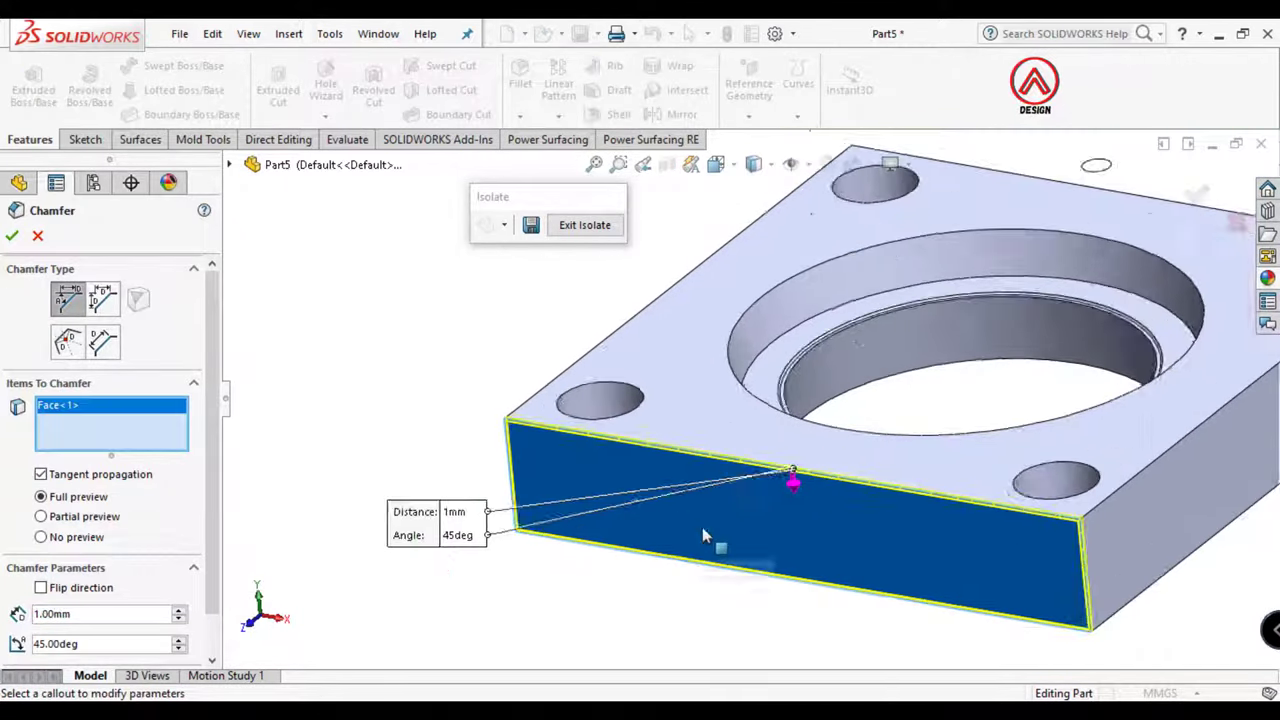
pyautogui.scroll(2, 702, 527)
pyautogui.click(1074, 444)
pyautogui.moveTo(1074, 444)
pyautogui.mouseDown(button='middle')
pyautogui.moveTo(858, 345)
pyautogui.moveTo(920, 474)
pyautogui.mouseUp(button='middle')
pyautogui.click(920, 474)
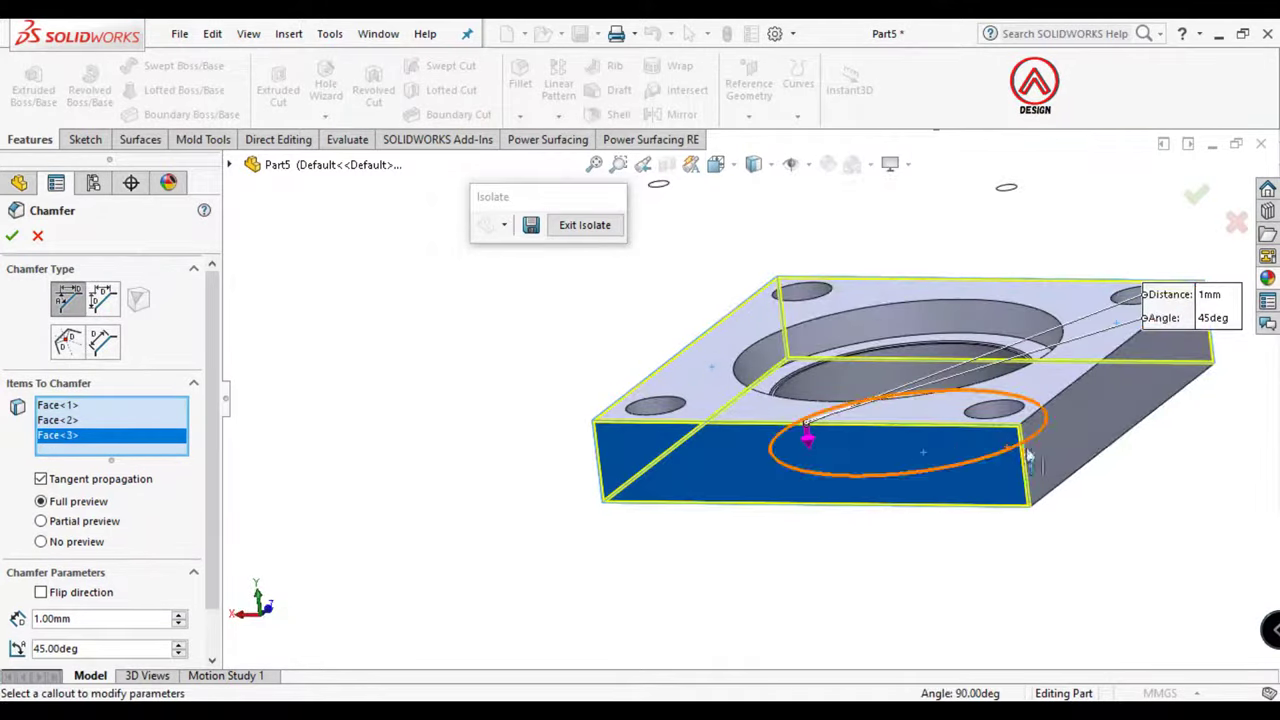
pyautogui.click(1055, 447)
pyautogui.press('Return')
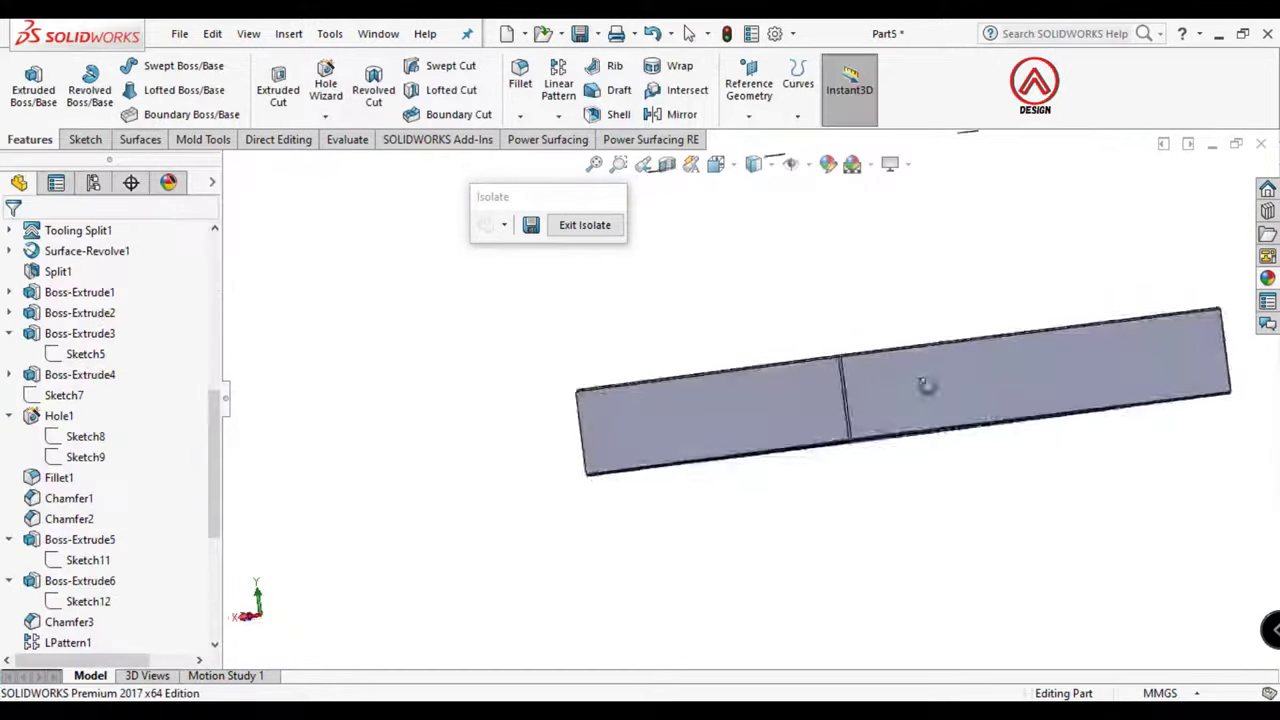
# Round the counterbore's top and lower circular edges with a 2 mm fillet
pyautogui.click(520, 78)
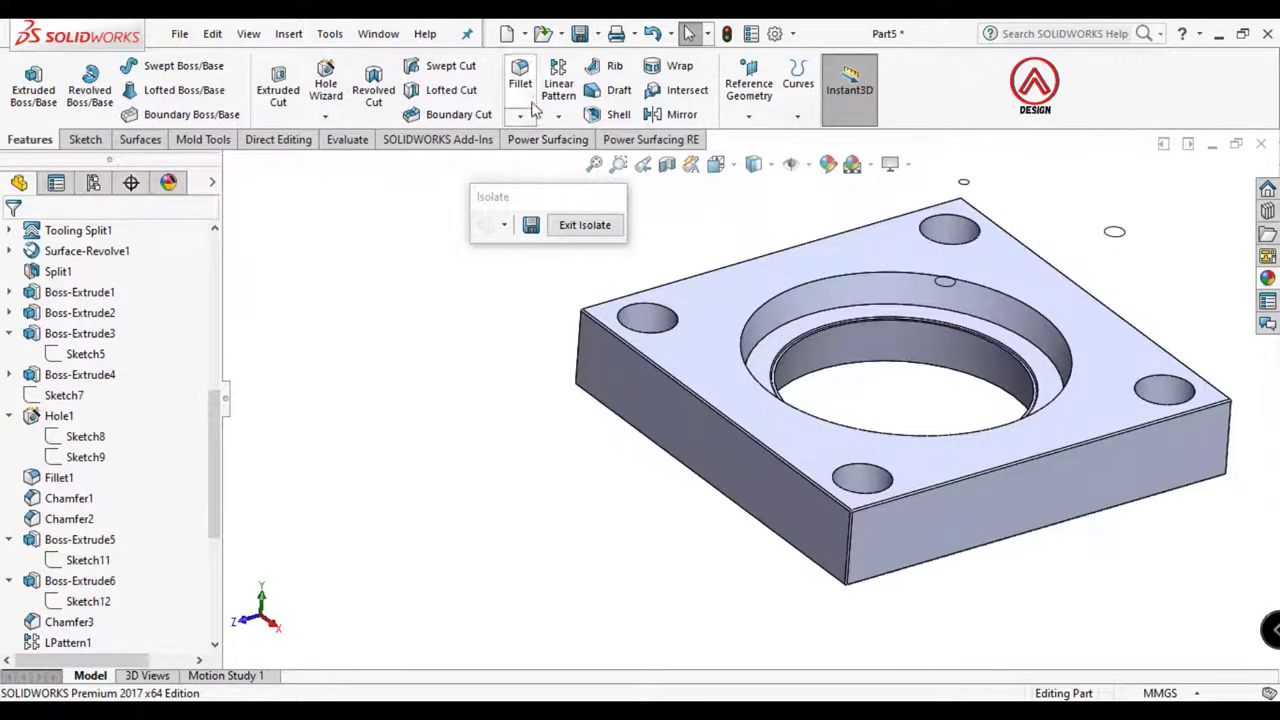
pyautogui.click(848, 284)
pyautogui.moveTo(826, 435); pyautogui.dragTo(866, 381, button='middle')
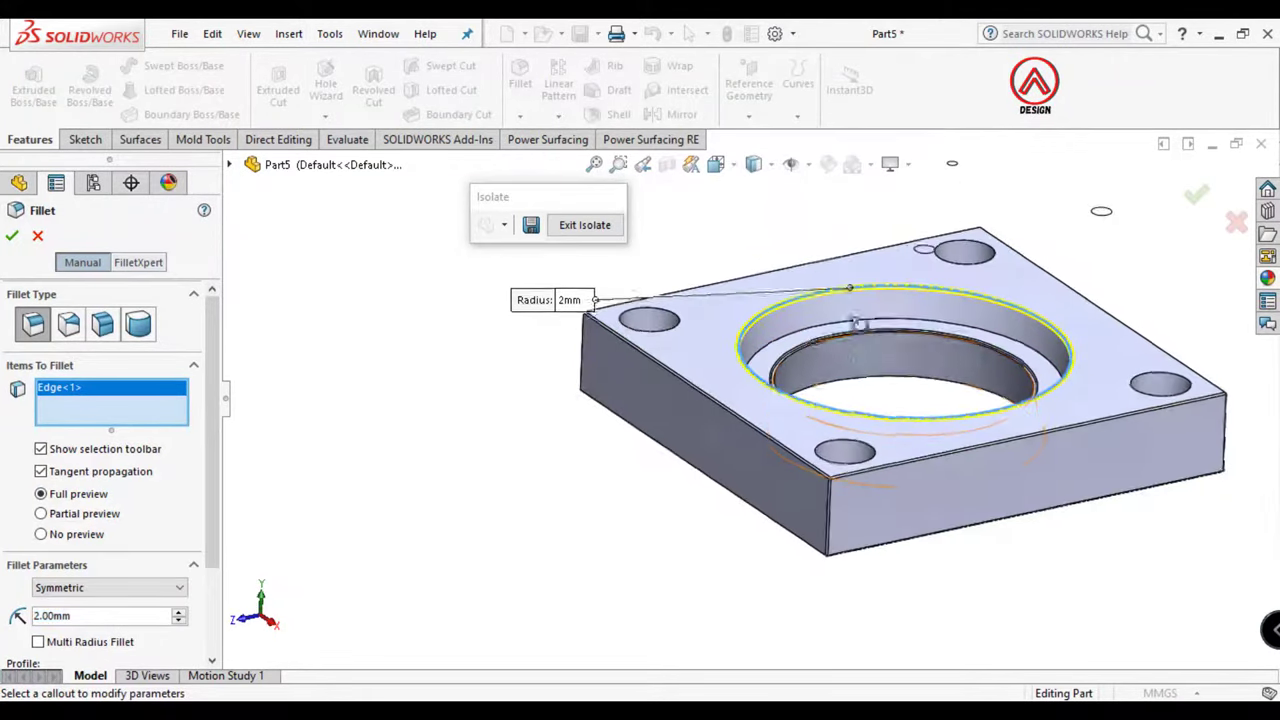
pyautogui.click(868, 388)
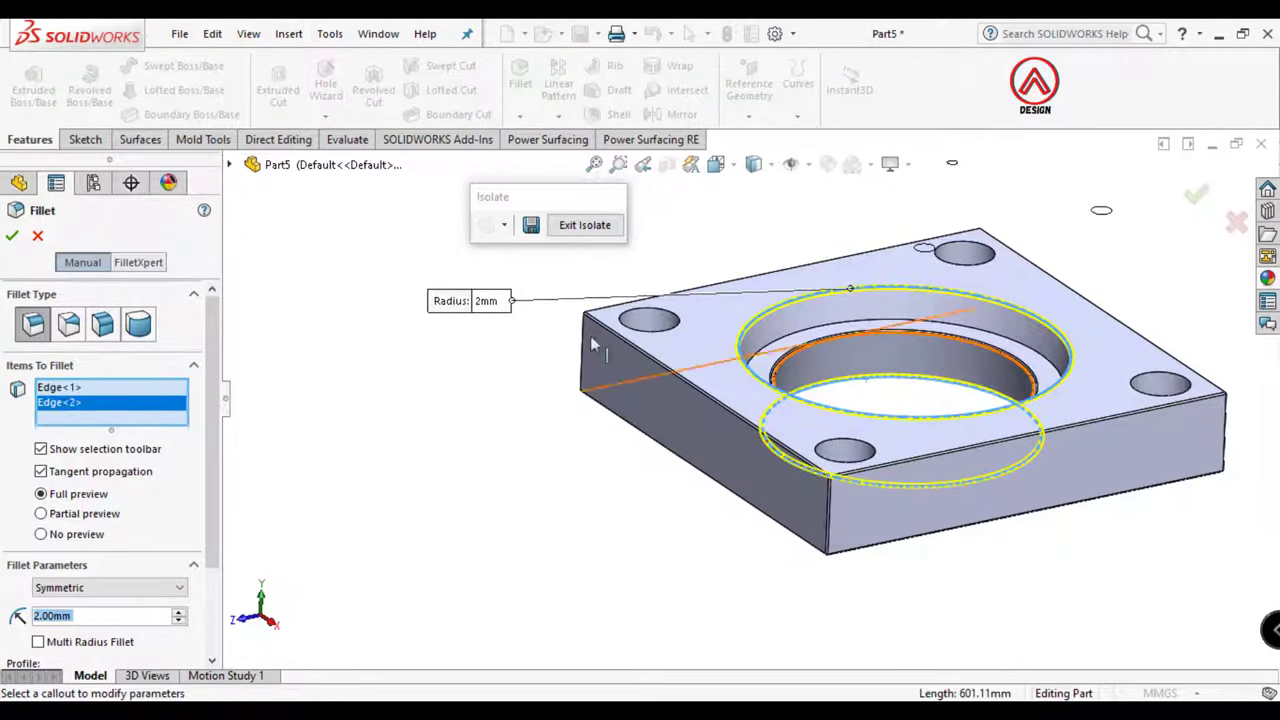
pyautogui.click(12, 236)
pyautogui.moveTo(760, 286)
pyautogui.mouseDown(button='middle')
pyautogui.moveTo(851, 366)
pyautogui.moveTo(816, 460)
pyautogui.mouseUp(button='middle')
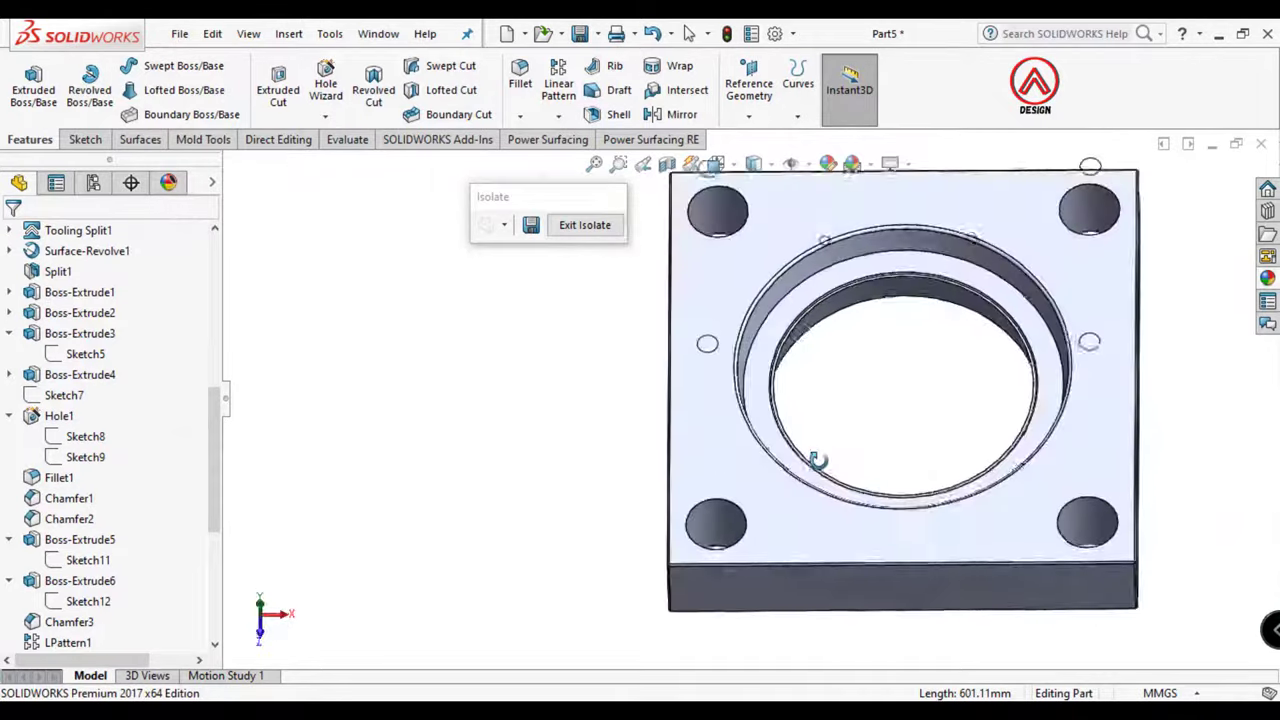
pyautogui.click(642, 163)
# Add a 1 mm fillet to the inner circular edge of the bore
pyautogui.click(521, 74)
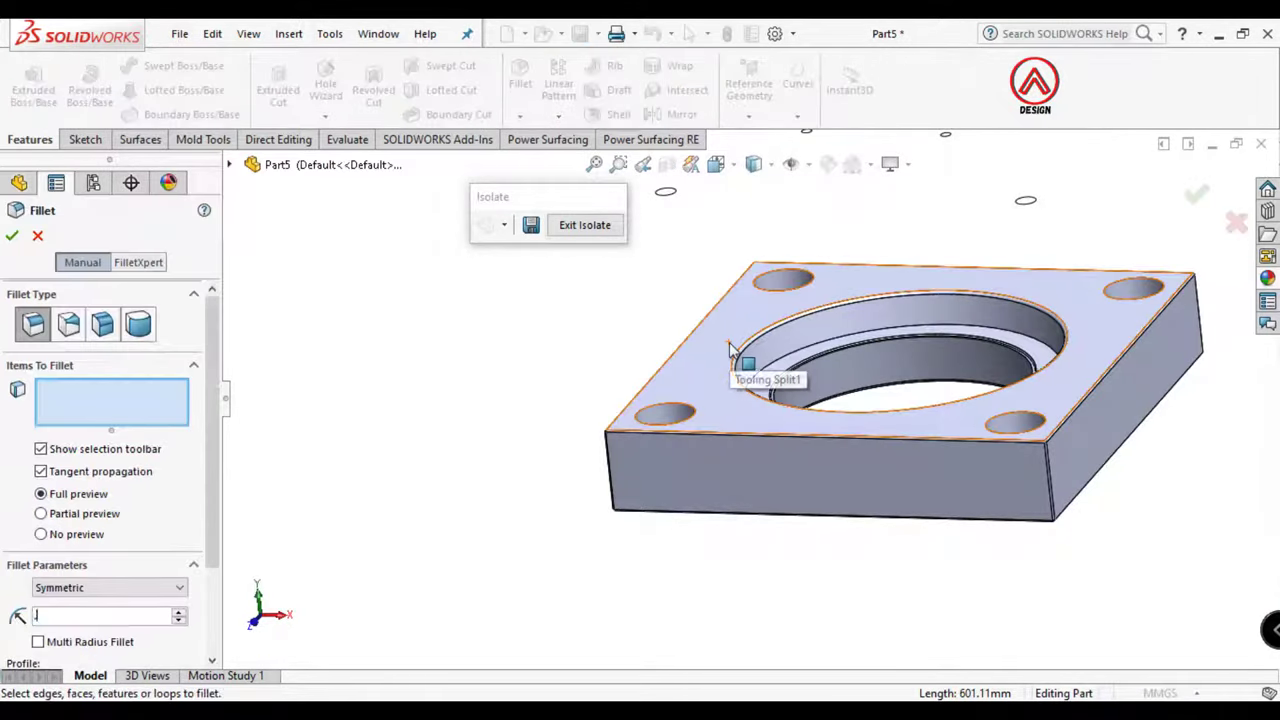
pyautogui.write('.5')
pyautogui.click(809, 348)
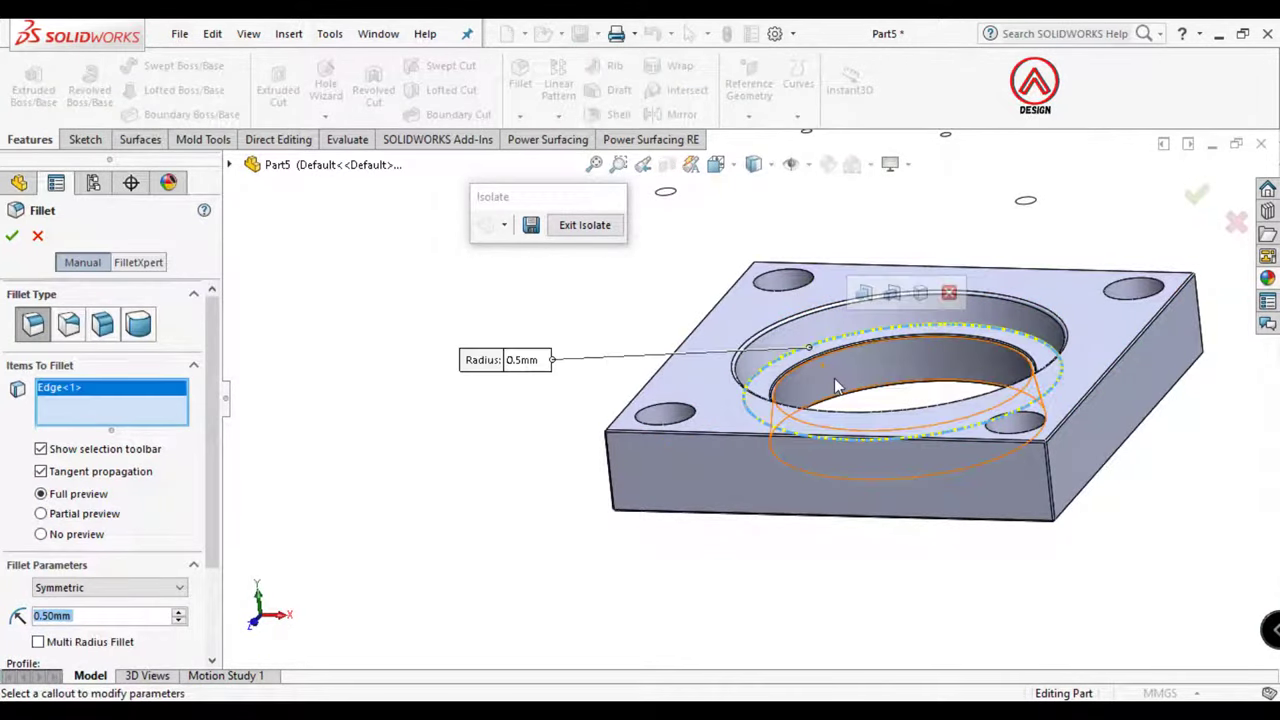
pyautogui.write('1.')
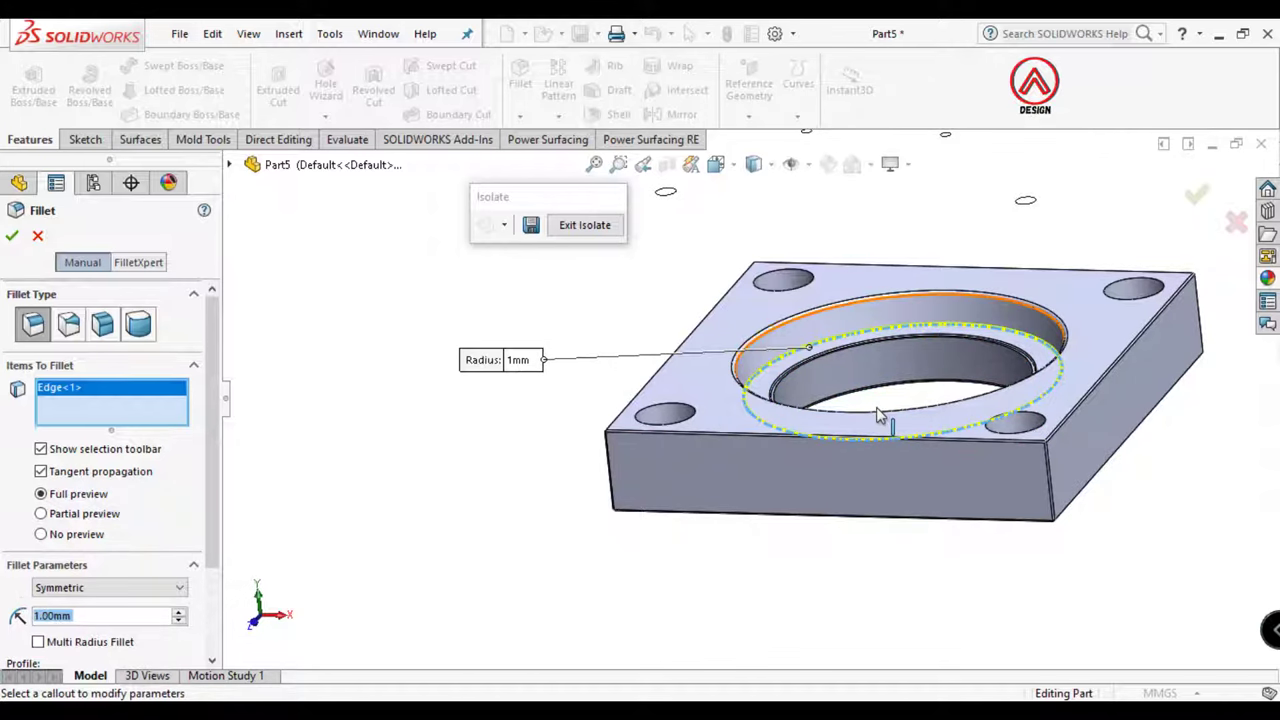
pyautogui.click(12, 235)
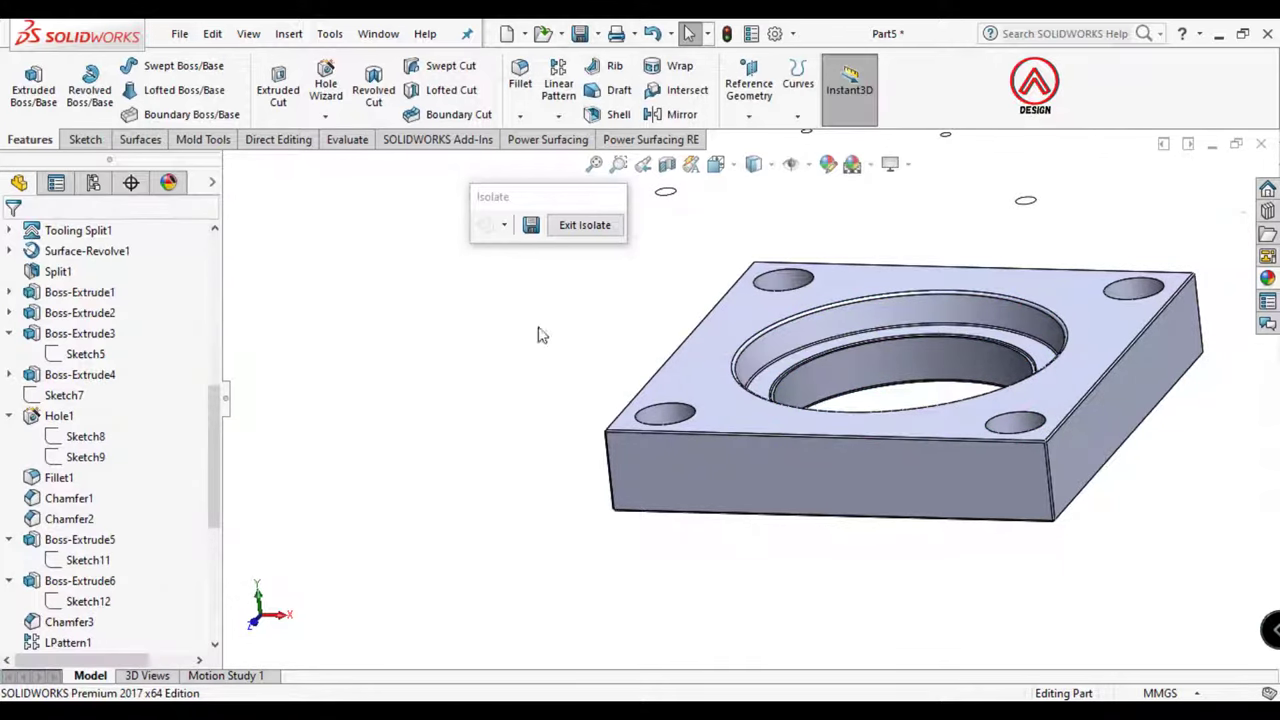
pyautogui.moveTo(850, 400)
pyautogui.mouseDown(button='middle')
pyautogui.moveTo(703, 467)
pyautogui.moveTo(797, 346)
pyautogui.mouseUp(button='middle')
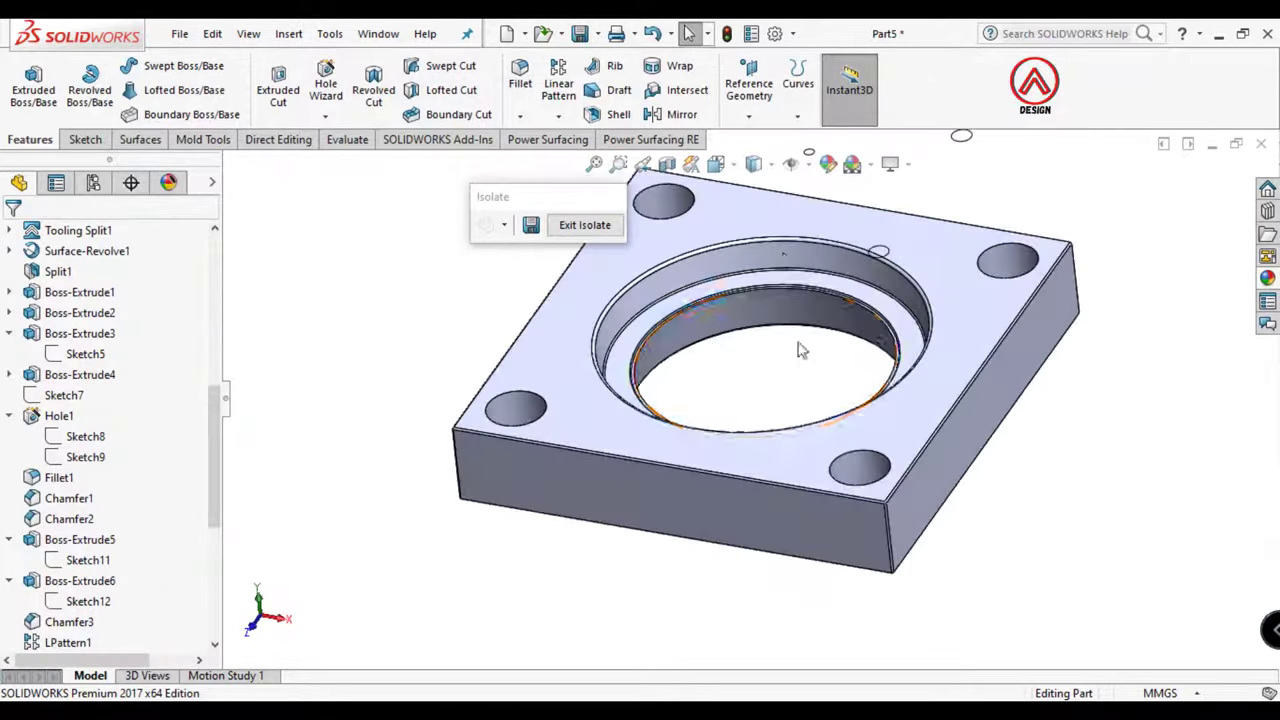
# Select Chamfer6 in the feature tree and open it for editing
pyautogui.click(716, 164)
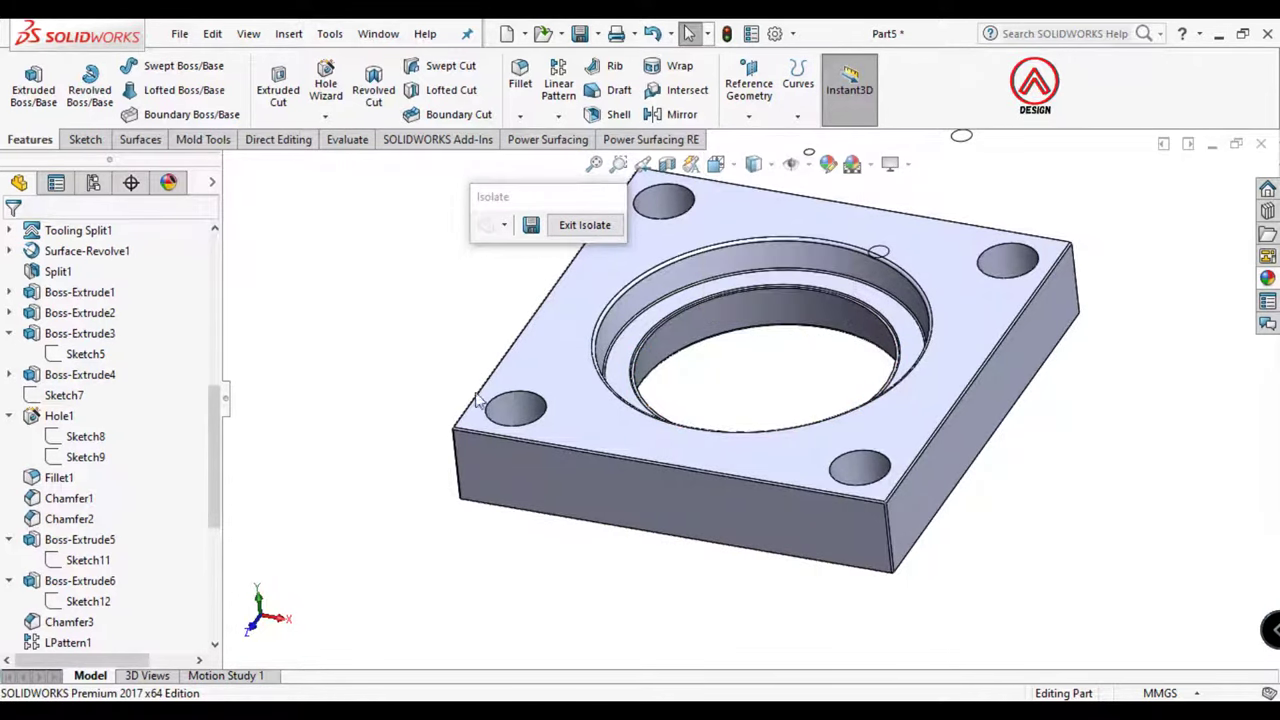
pyautogui.scroll(-3, 470, 395)
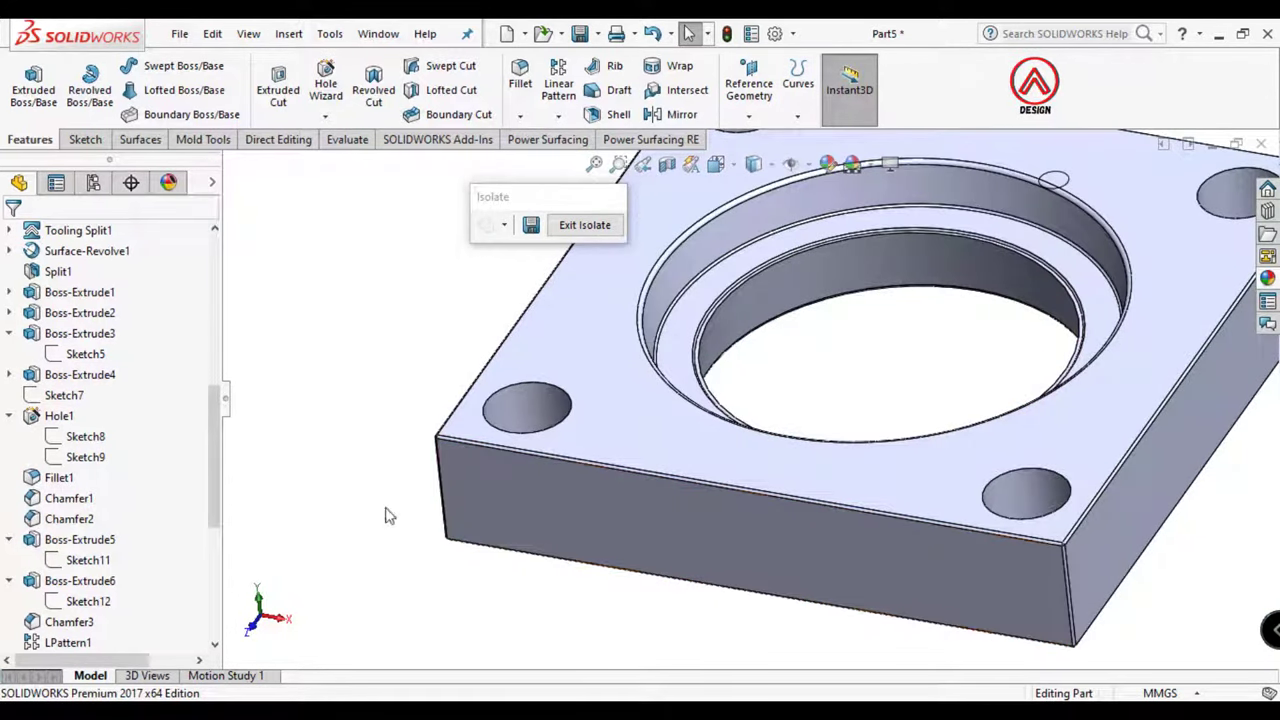
pyautogui.scroll(-5, 55, 610)
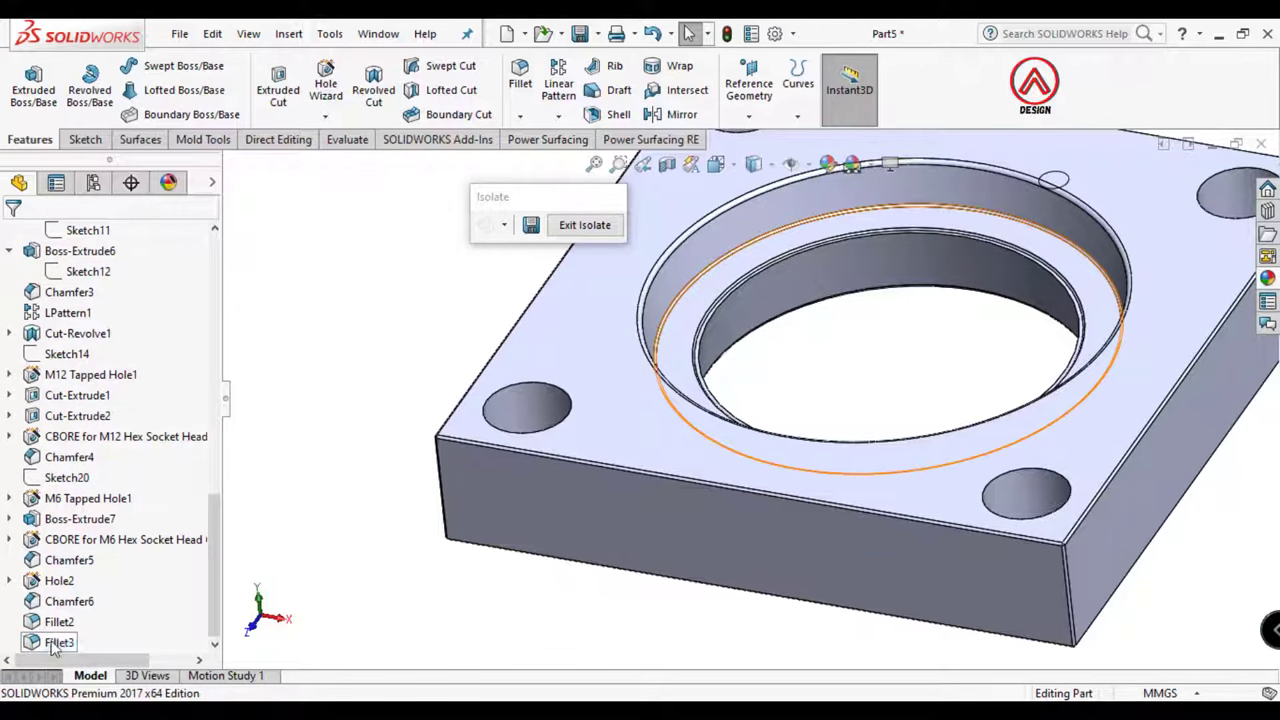
pyautogui.click(55, 645)
pyautogui.click(48, 602)
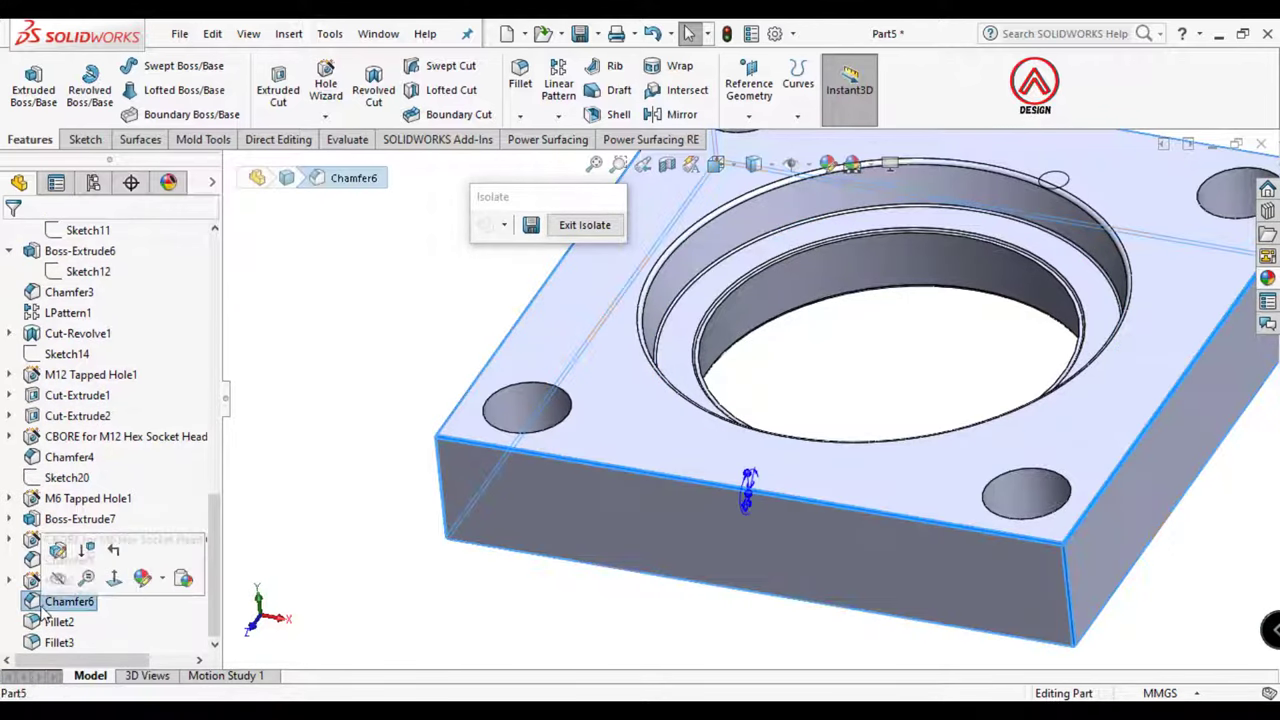
pyautogui.click(57, 552)
# Add the four corner holes' faces to the 1 mm × 45° chamfer and accept it
pyautogui.click(505, 418)
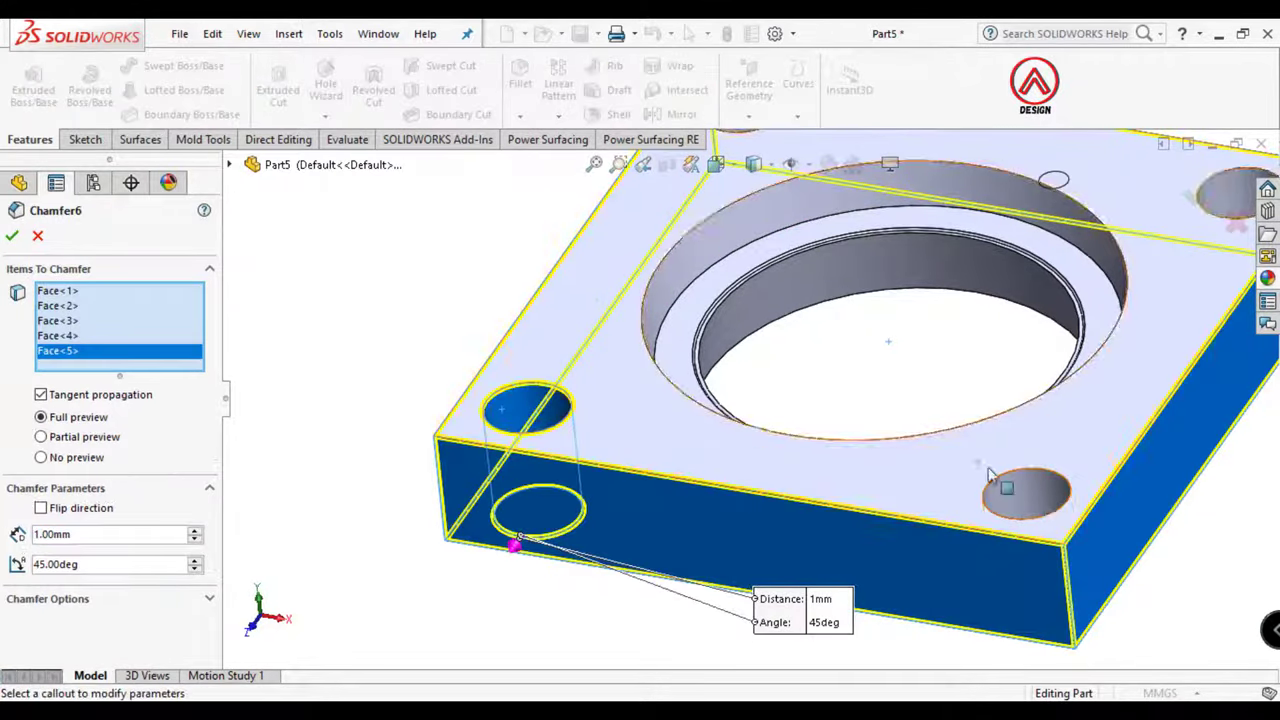
pyautogui.click(1025, 495)
pyautogui.scroll(3, 845, 378)
pyautogui.scroll(-3, 1018, 333)
pyautogui.click(1018, 333)
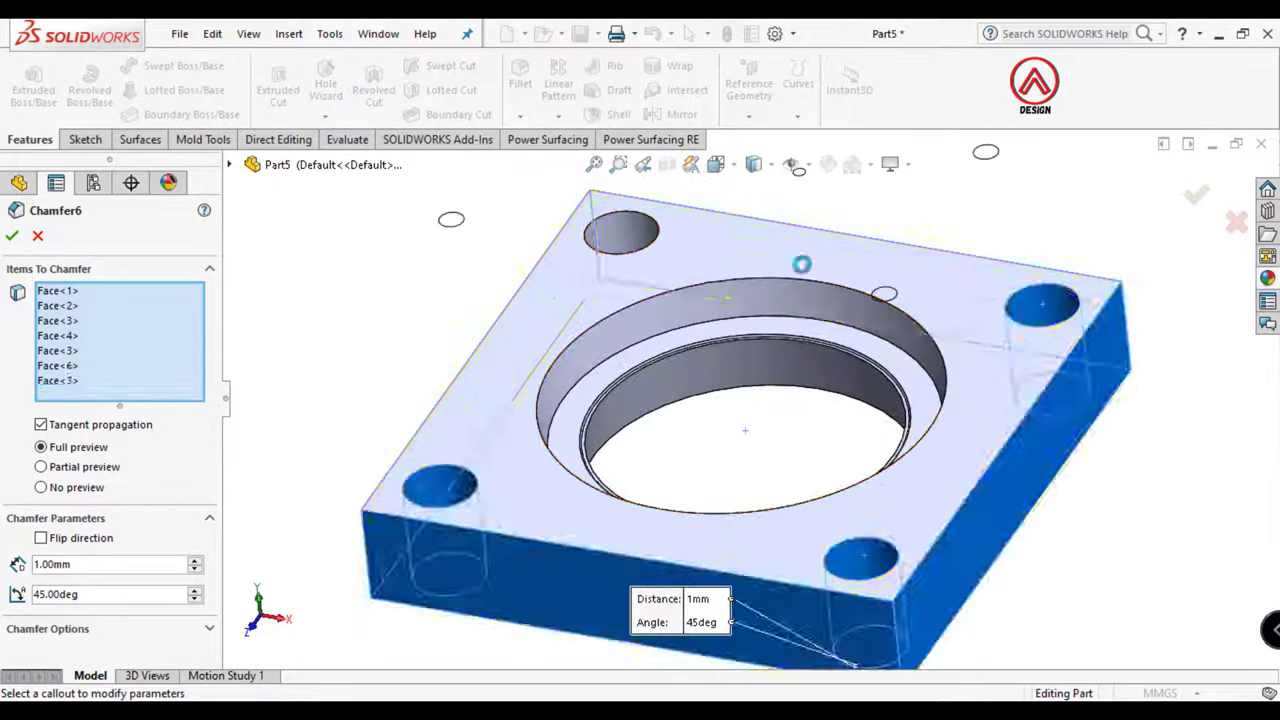
pyautogui.click(630, 240)
pyautogui.press('Return')
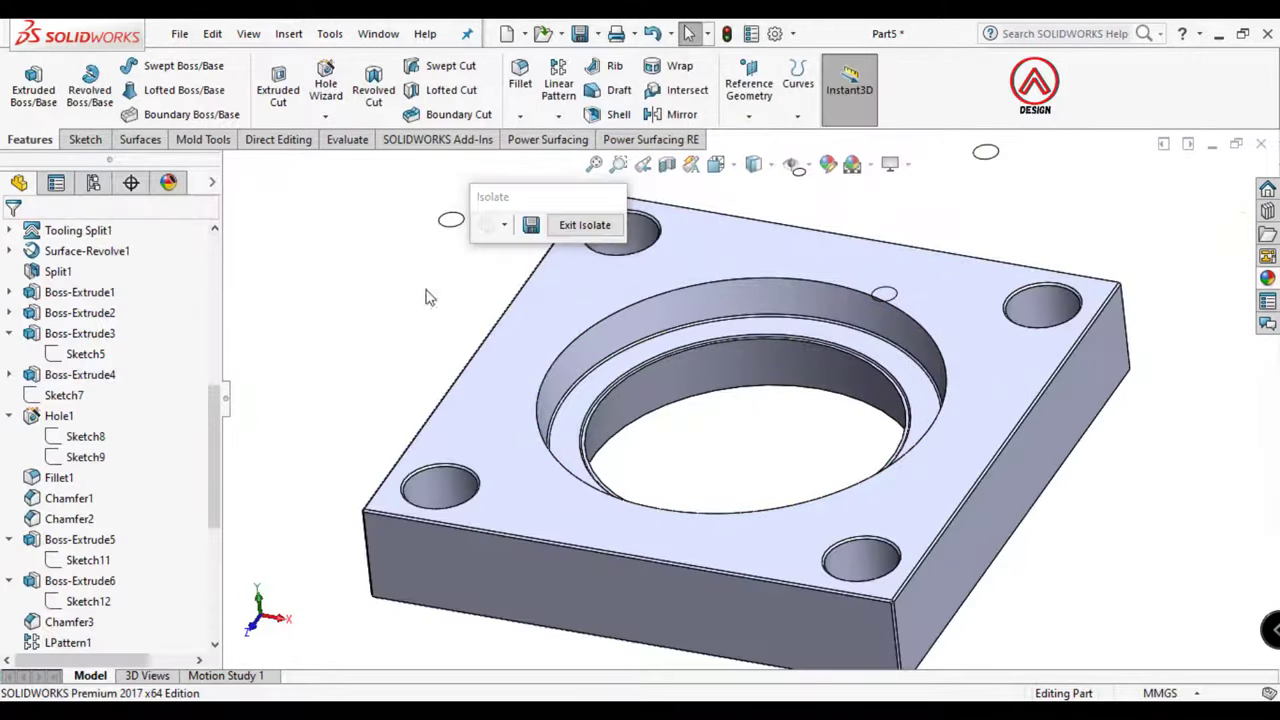
pyautogui.scroll(3, 652, 469)
pyautogui.scroll(-4, 630, 423)
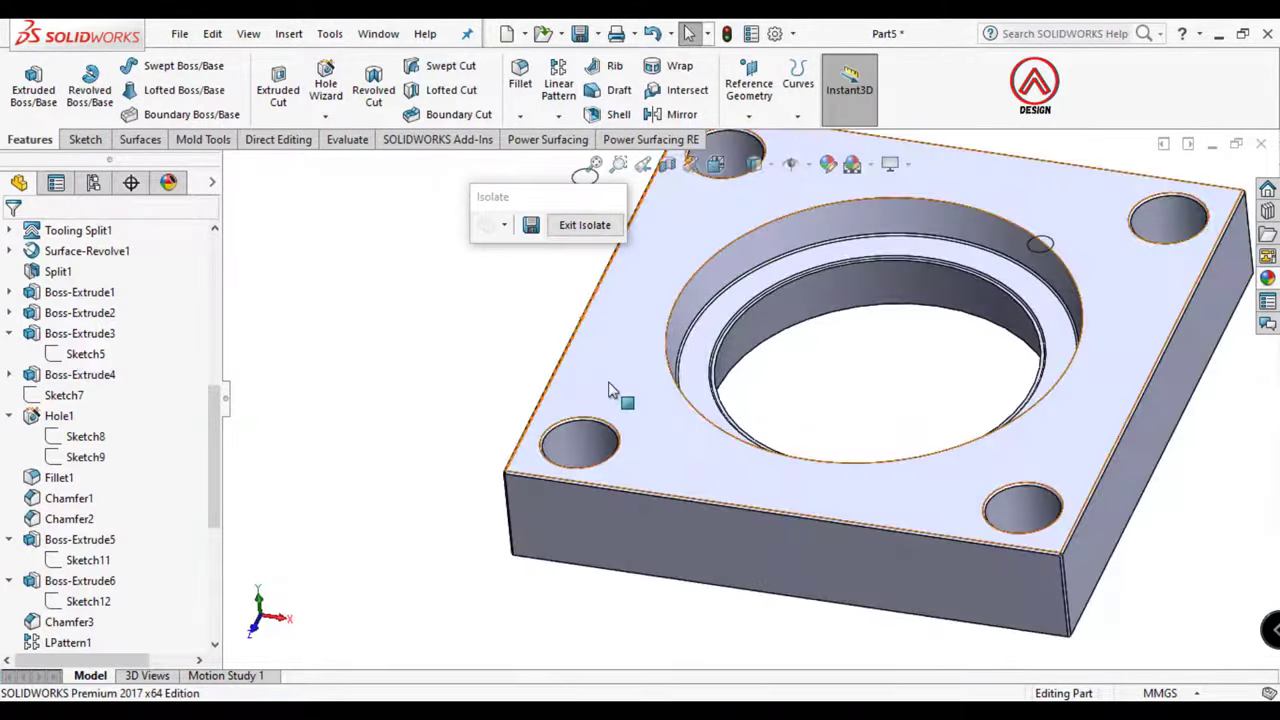
pyautogui.click(620, 393)
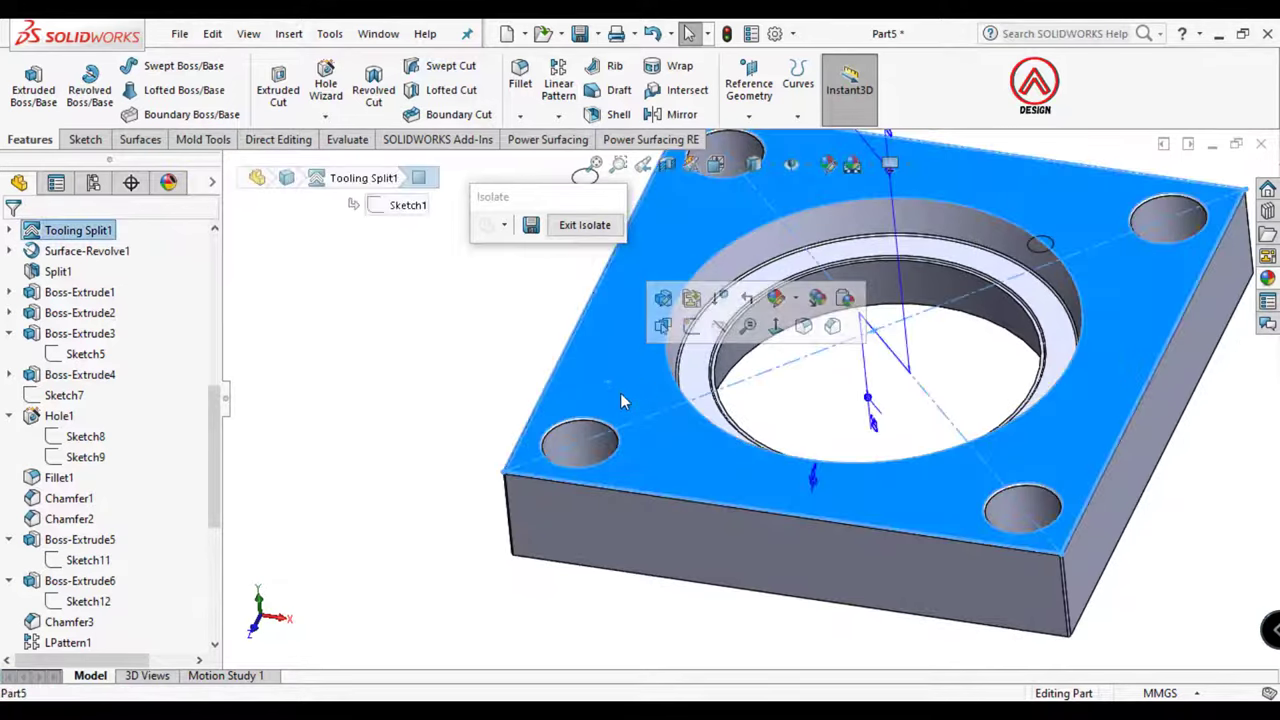
# Sketch two concentric circles on the top-left hole of the plate's top face
pyautogui.click(777, 330)
pyautogui.click(76, 140)
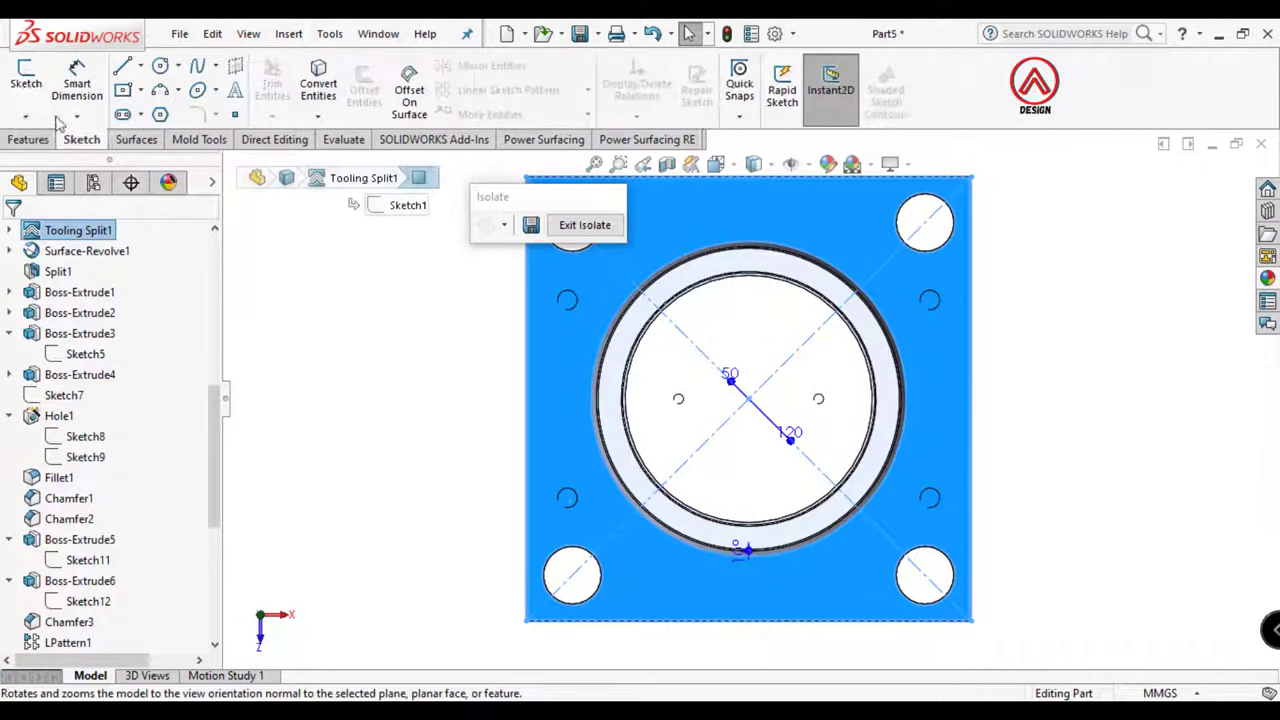
pyautogui.click(160, 65)
pyautogui.scroll(3, 660, 325)
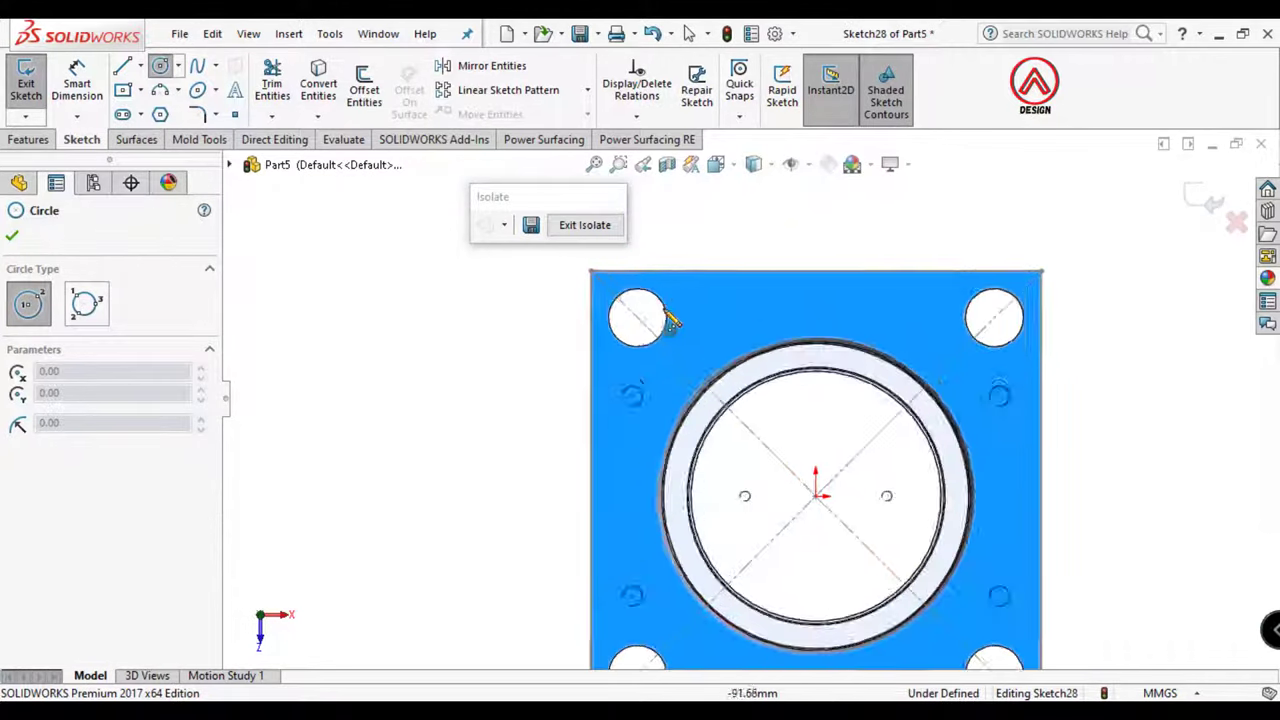
pyautogui.scroll(3, 633, 340)
pyautogui.click(634, 337)
pyautogui.click(659, 341)
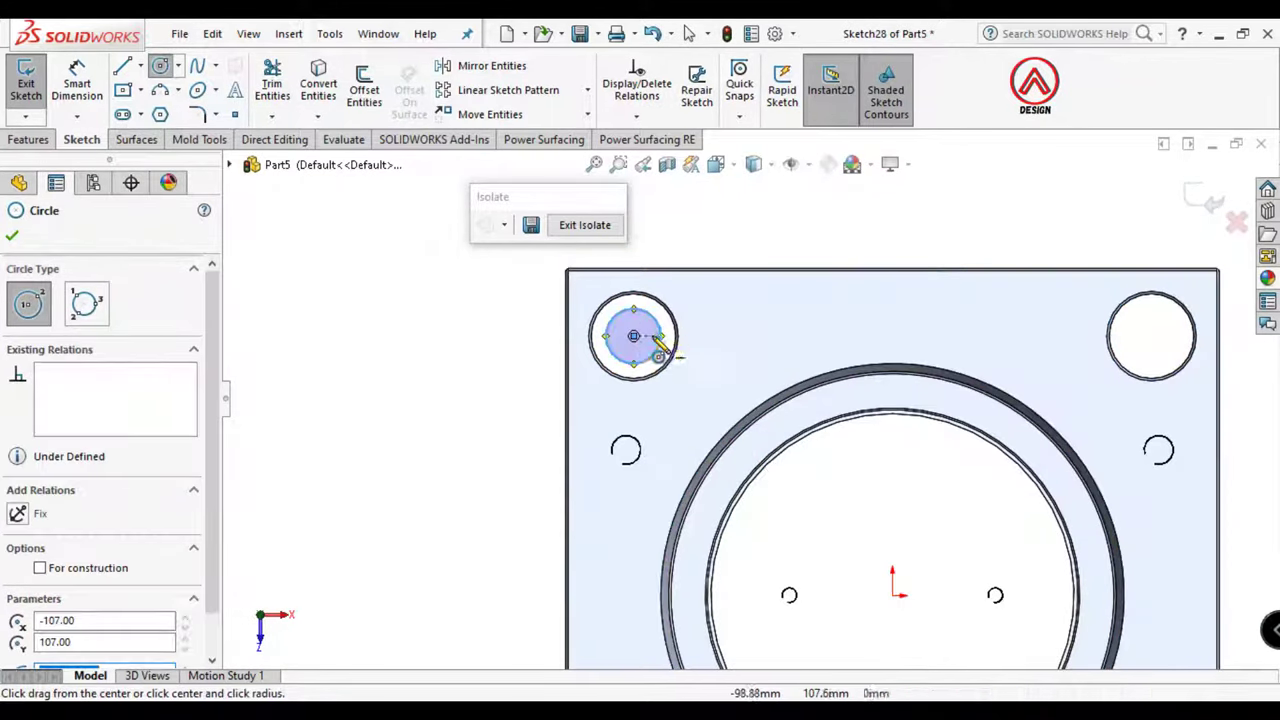
pyautogui.click(634, 337)
pyautogui.scroll(3, 660, 336)
pyautogui.scroll(3, 663, 334)
pyautogui.click(666, 334)
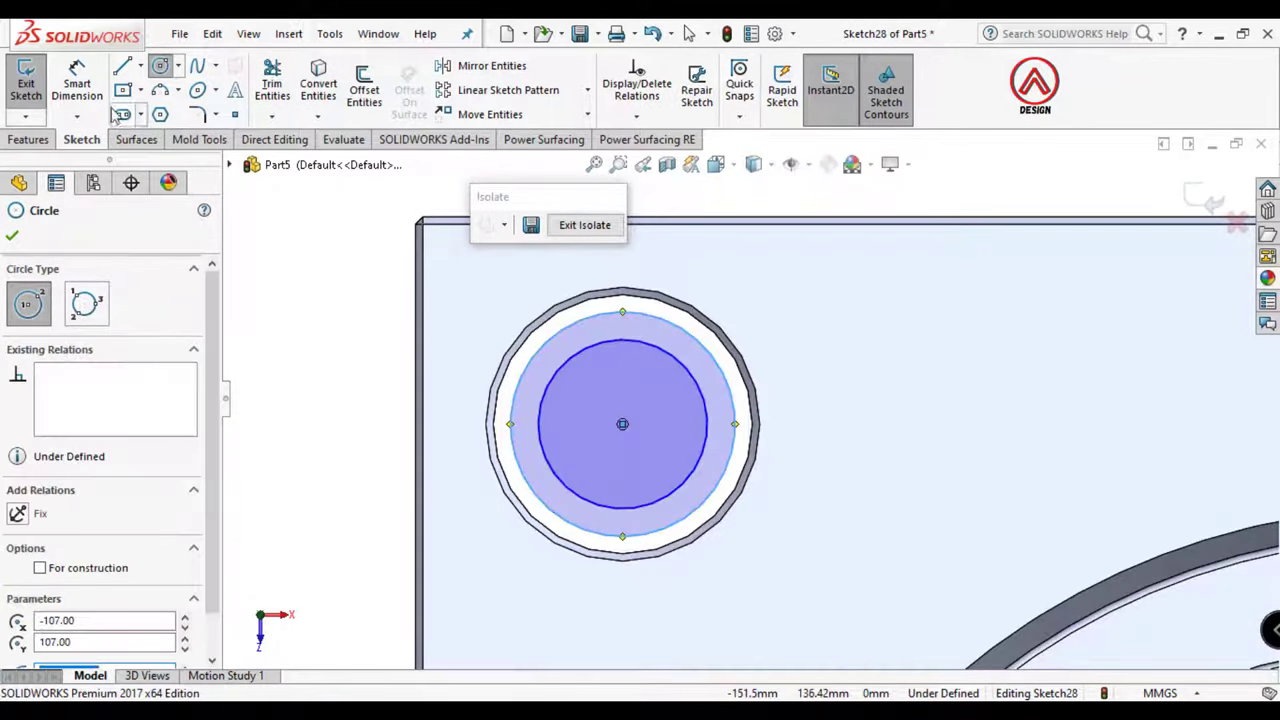
pyautogui.press('Escape')
# Dimension the circles to Ø35 outer and Ø25 inner
pyautogui.click(677, 329)
pyautogui.scroll(-1, 749, 391)
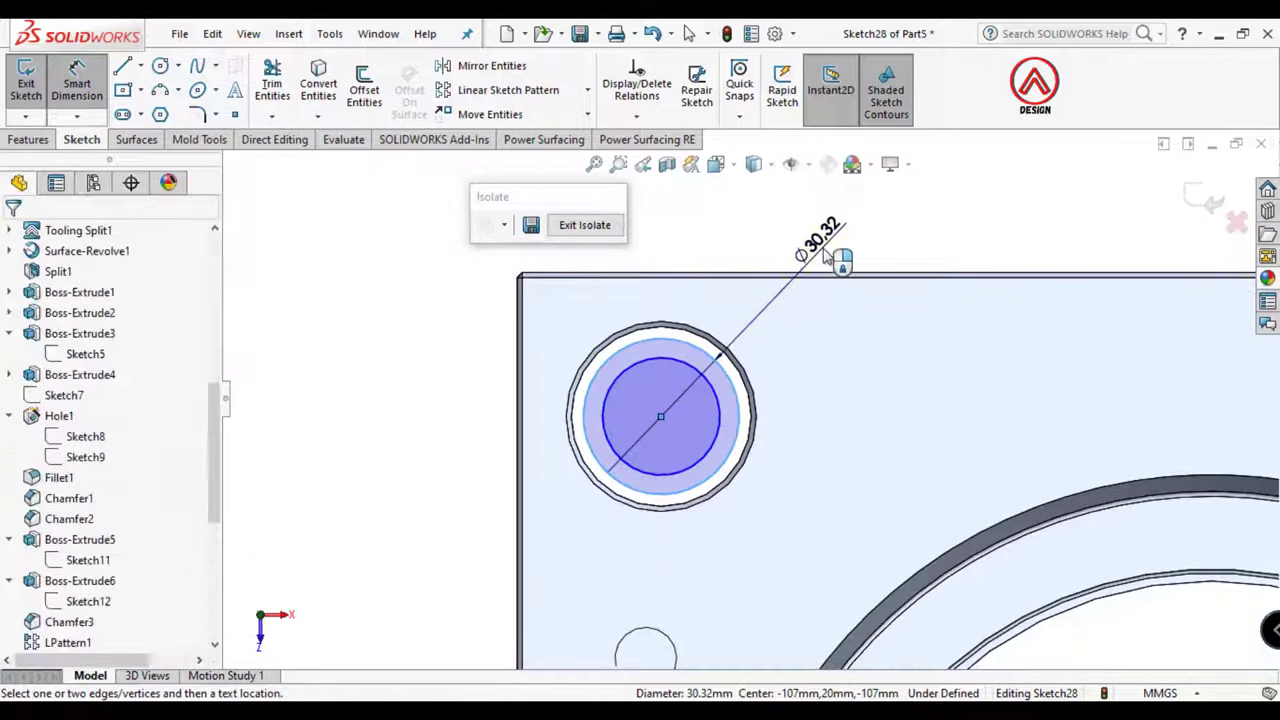
pyautogui.click(822, 257)
pyautogui.write('35')
pyautogui.press('Return')
pyautogui.click(608, 434)
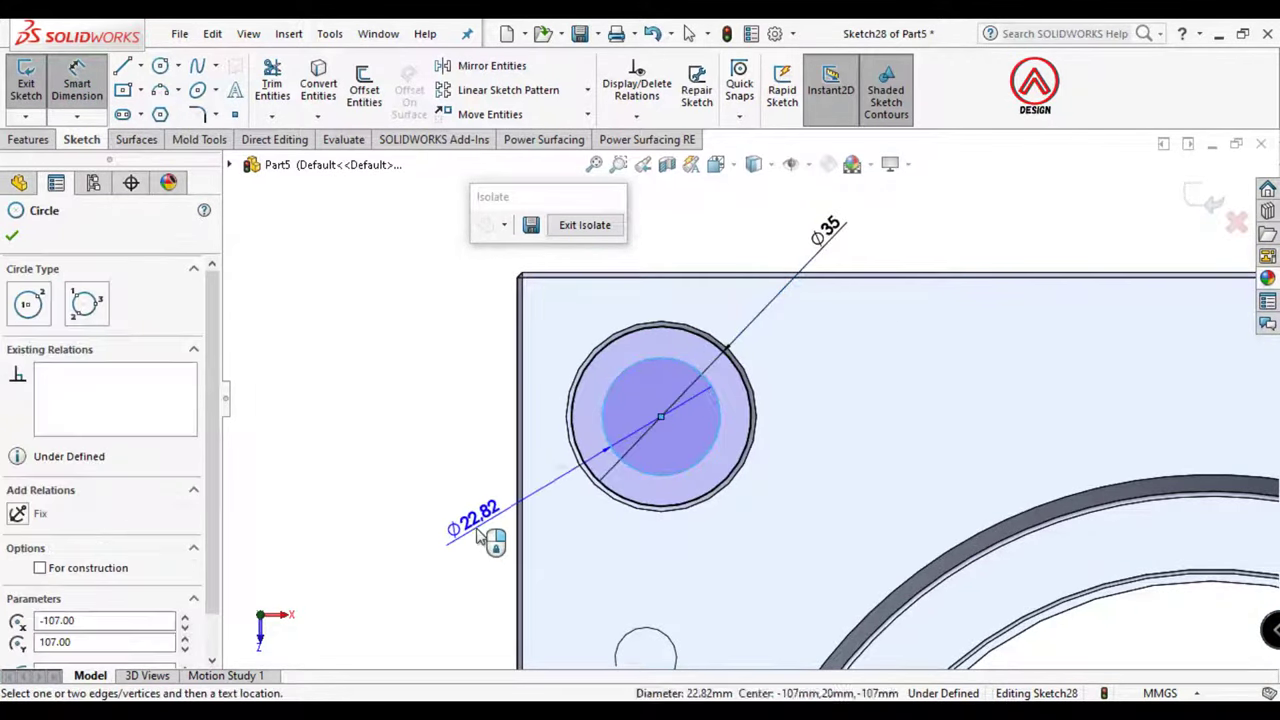
pyautogui.click(476, 537)
pyautogui.write('25')
pyautogui.press('Return')
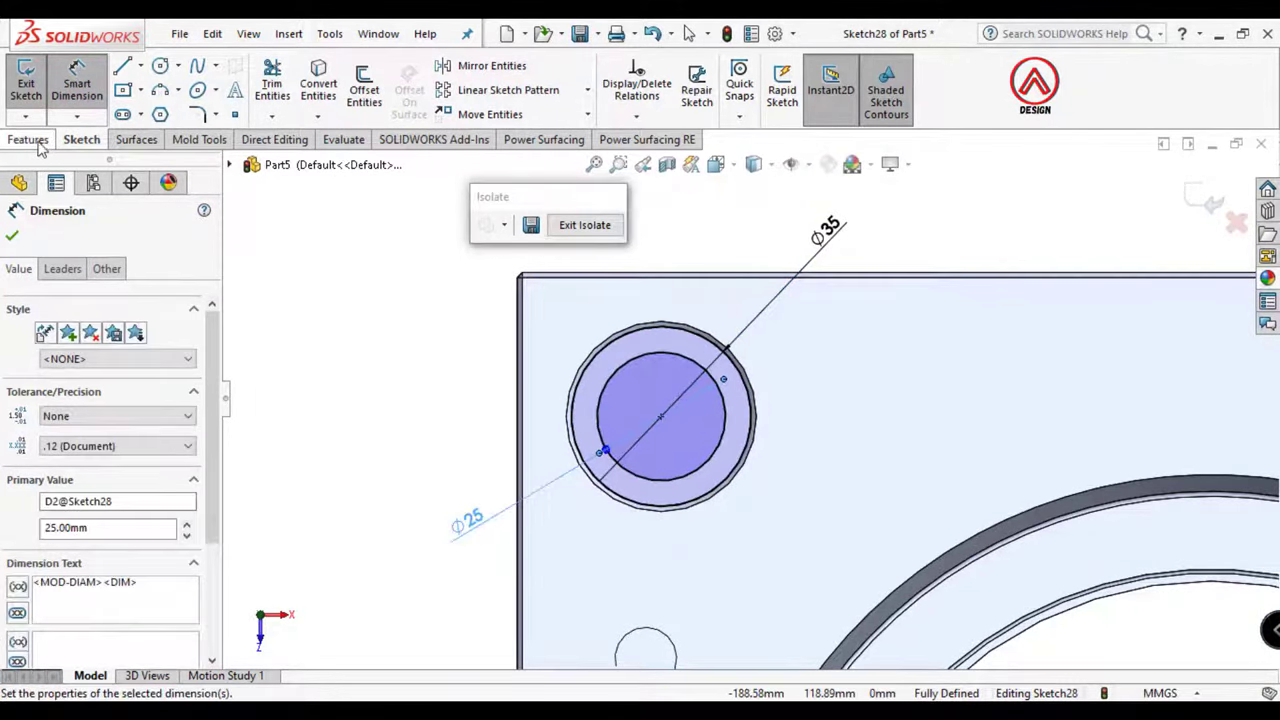
# Boss-extrude the ring reversed, Up To Surface at the plate's opposite face, as a separate body
pyautogui.click(27, 139)
pyautogui.click(33, 85)
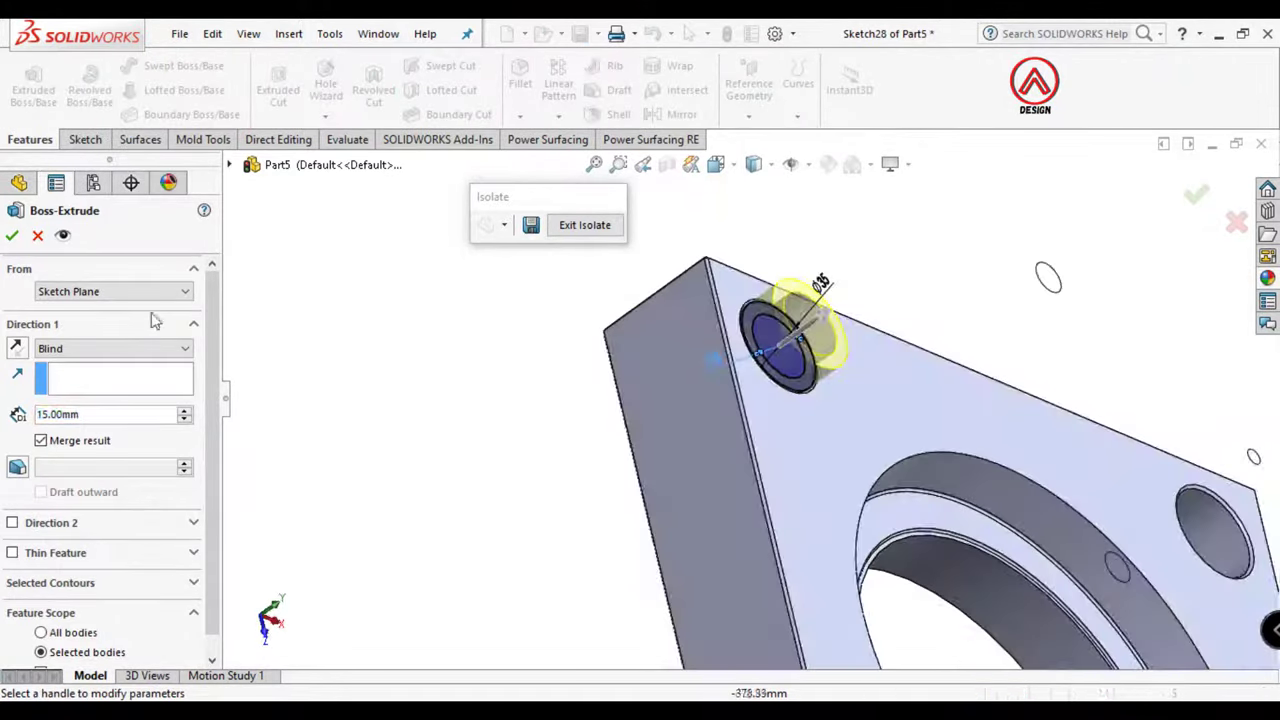
pyautogui.click(15, 348)
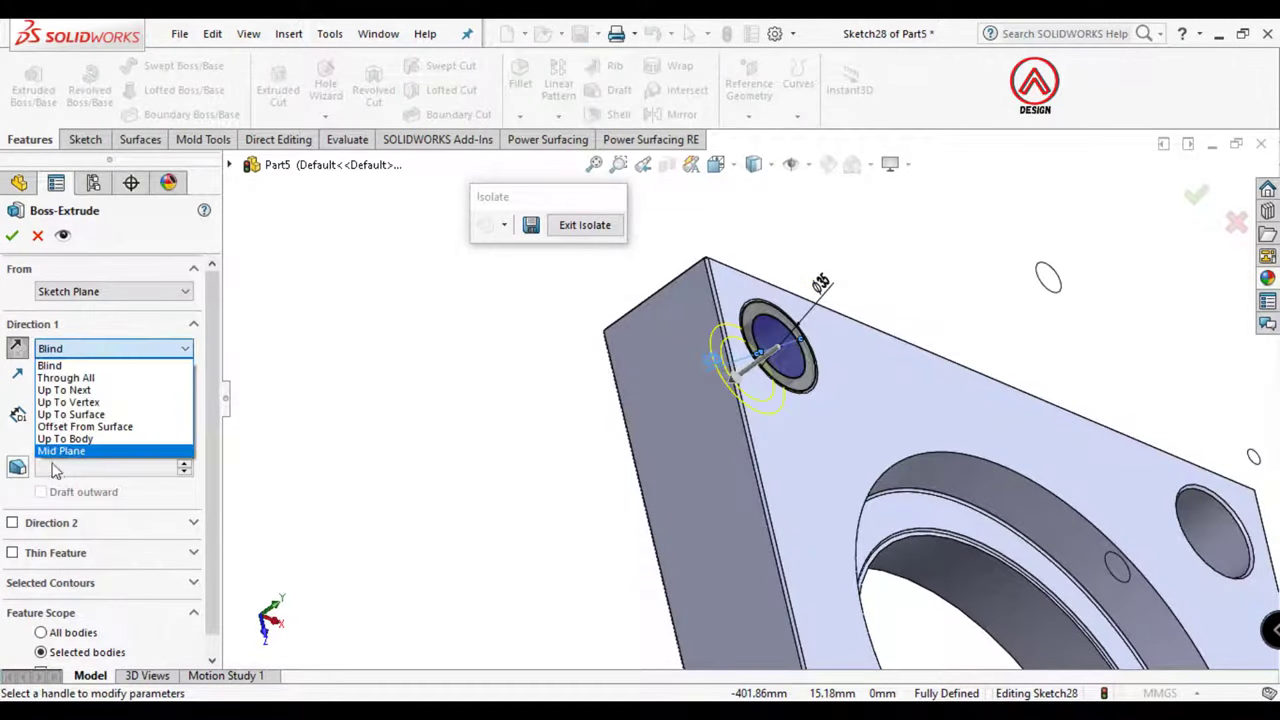
pyautogui.click(66, 406)
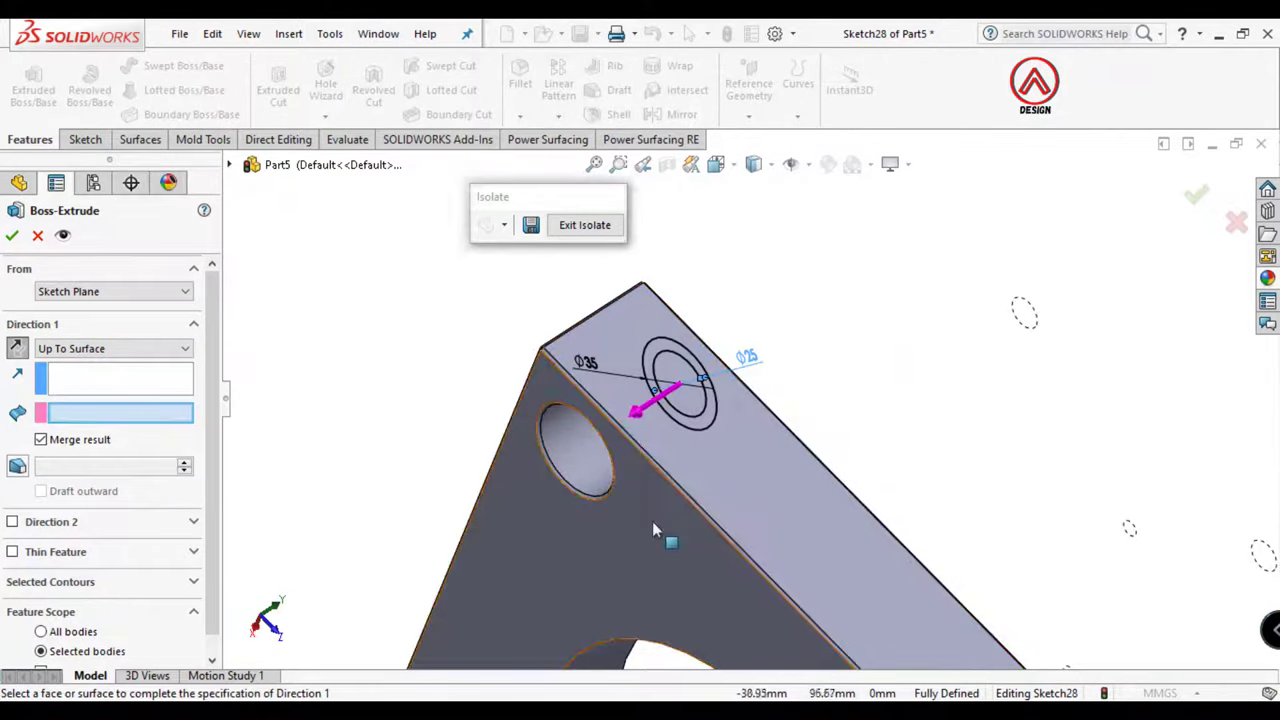
pyautogui.click(652, 521)
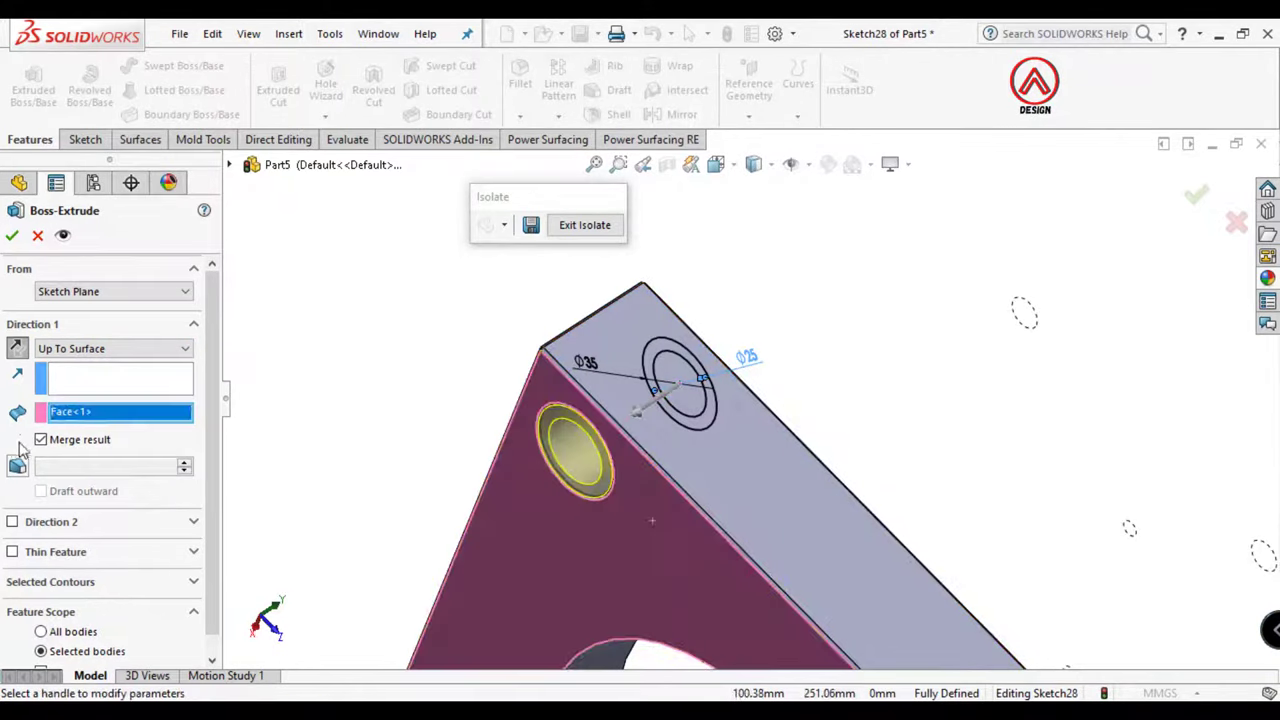
pyautogui.click(12, 236)
pyautogui.moveTo(690, 432); pyautogui.dragTo(840, 422, button='middle')
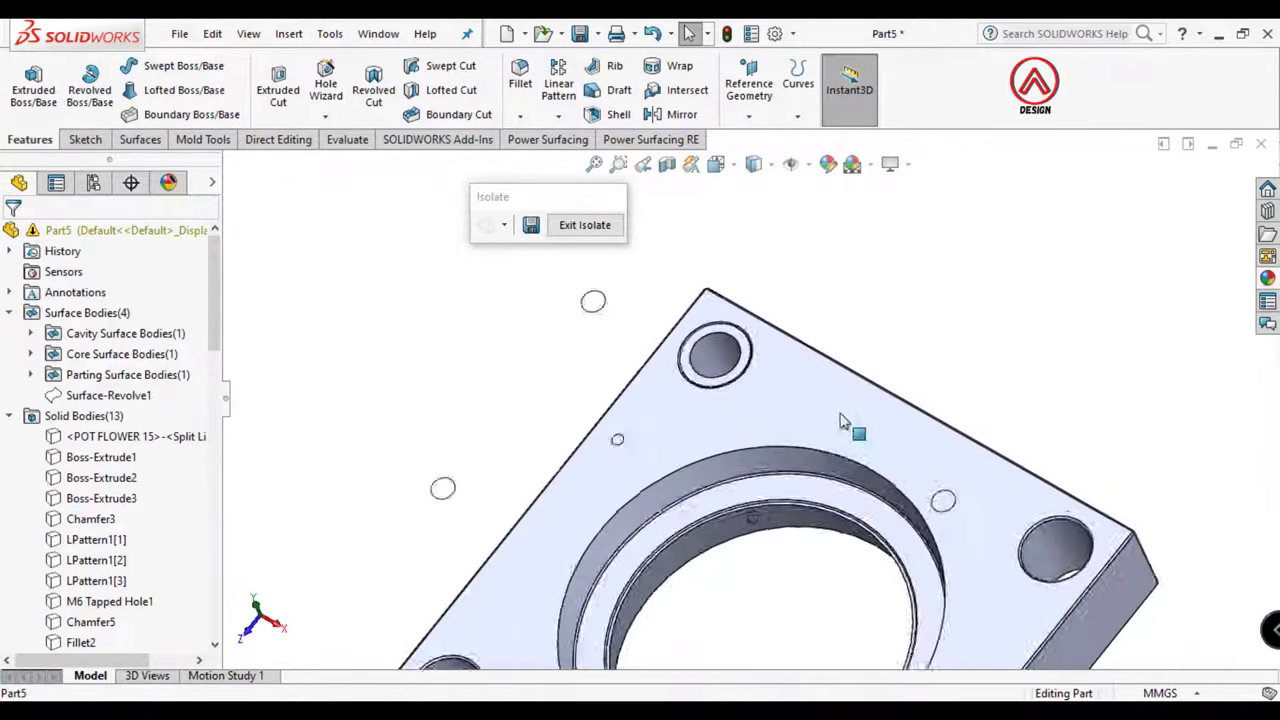
pyautogui.scroll(-2, 723, 371)
pyautogui.rightClick(715, 393)
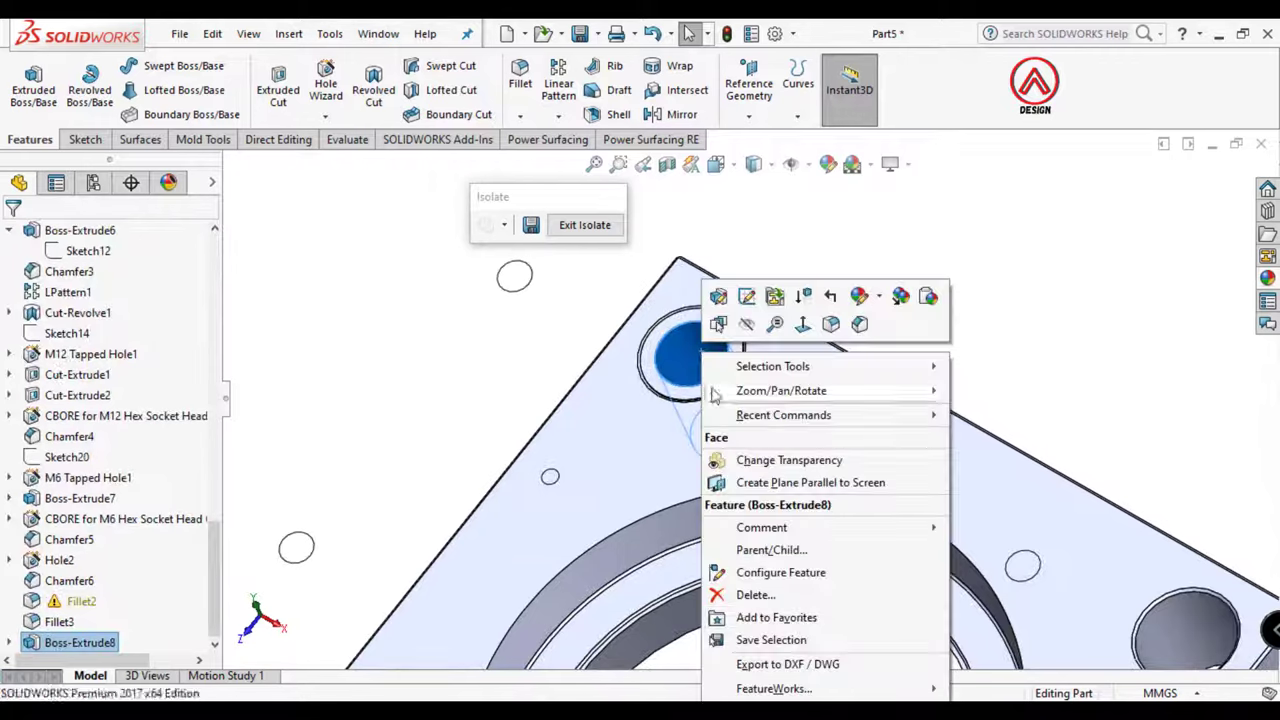
pyautogui.click(490, 313)
pyautogui.moveTo(791, 437)
pyautogui.mouseDown(button='middle')
pyautogui.moveTo(843, 337)
pyautogui.moveTo(715, 412)
pyautogui.mouseUp(button='middle')
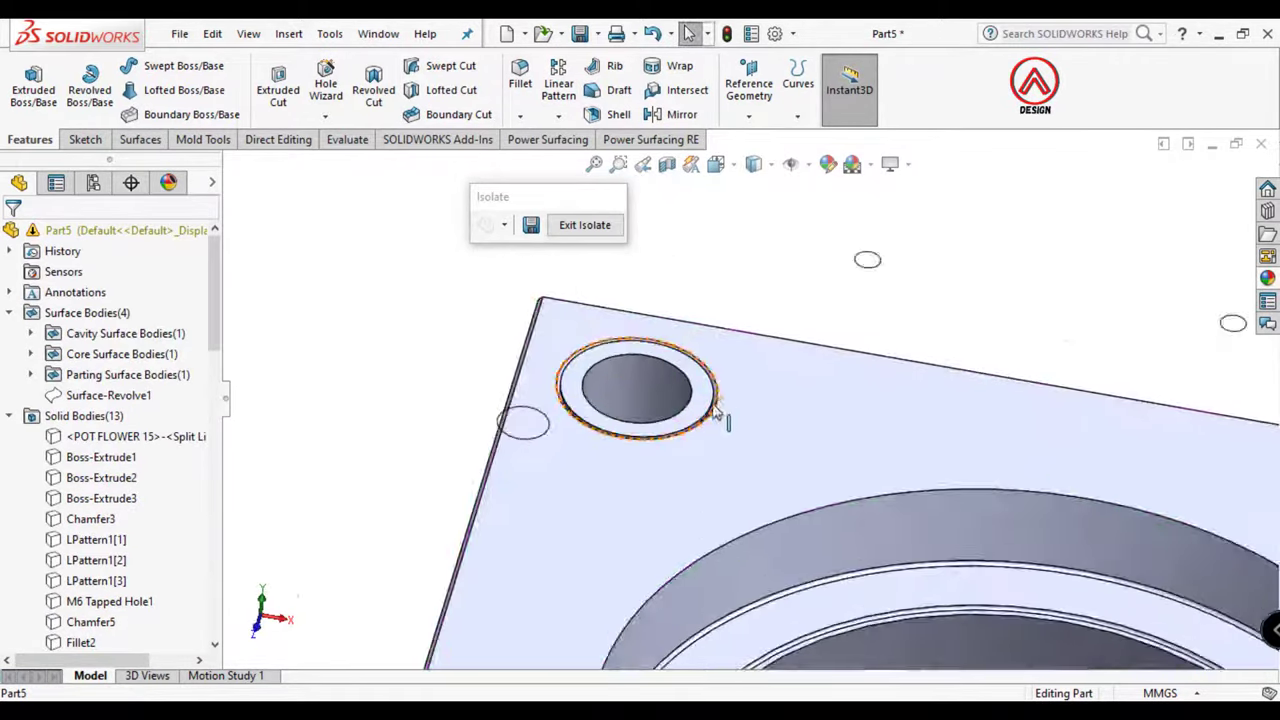
# Hide the plate and chamfer the bushing's bore and outer faces 1 mm at 45°
pyautogui.scroll(-2, 715, 412)
pyautogui.click(815, 398)
pyautogui.click(903, 337)
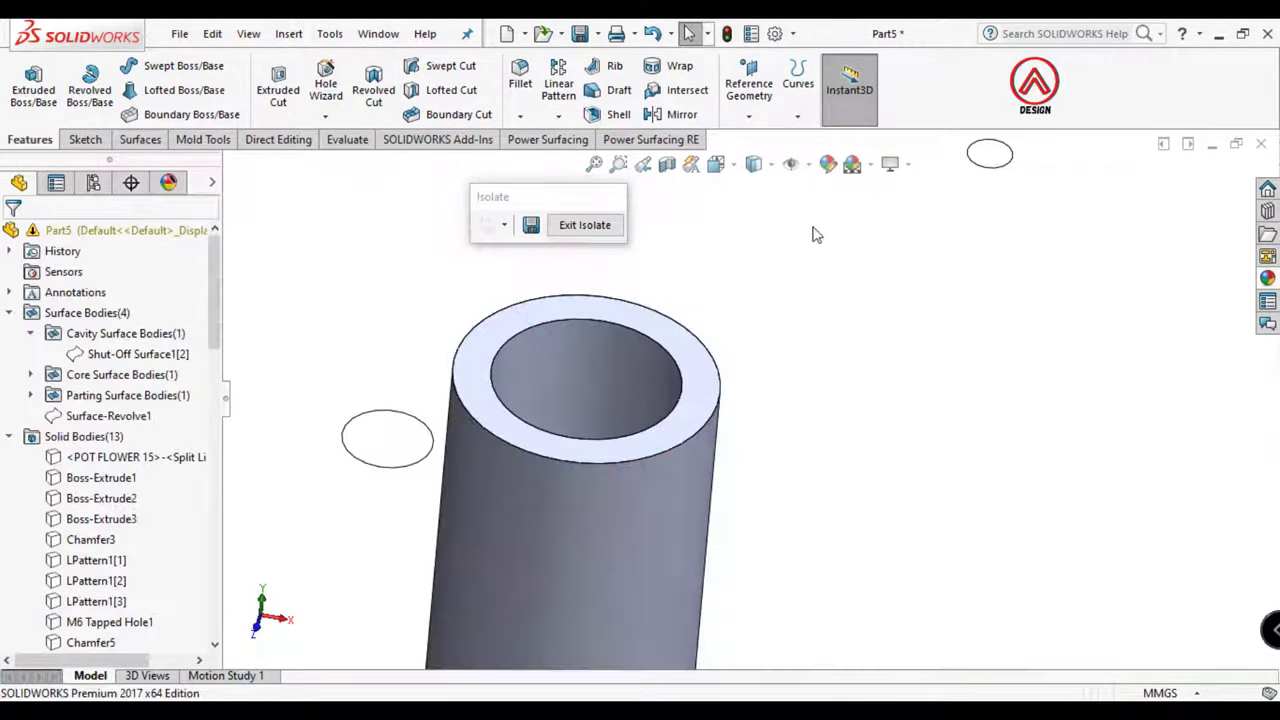
pyautogui.click(521, 117)
pyautogui.click(540, 160)
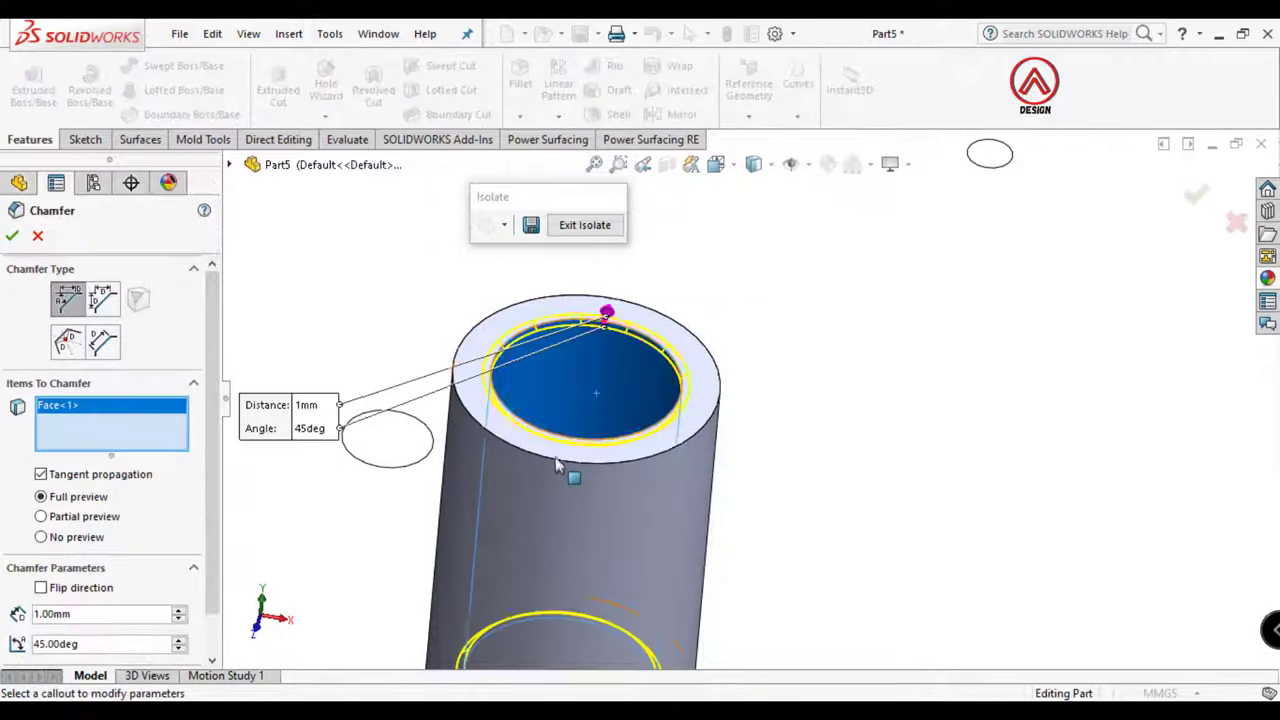
pyautogui.click(547, 509)
pyautogui.press('f')
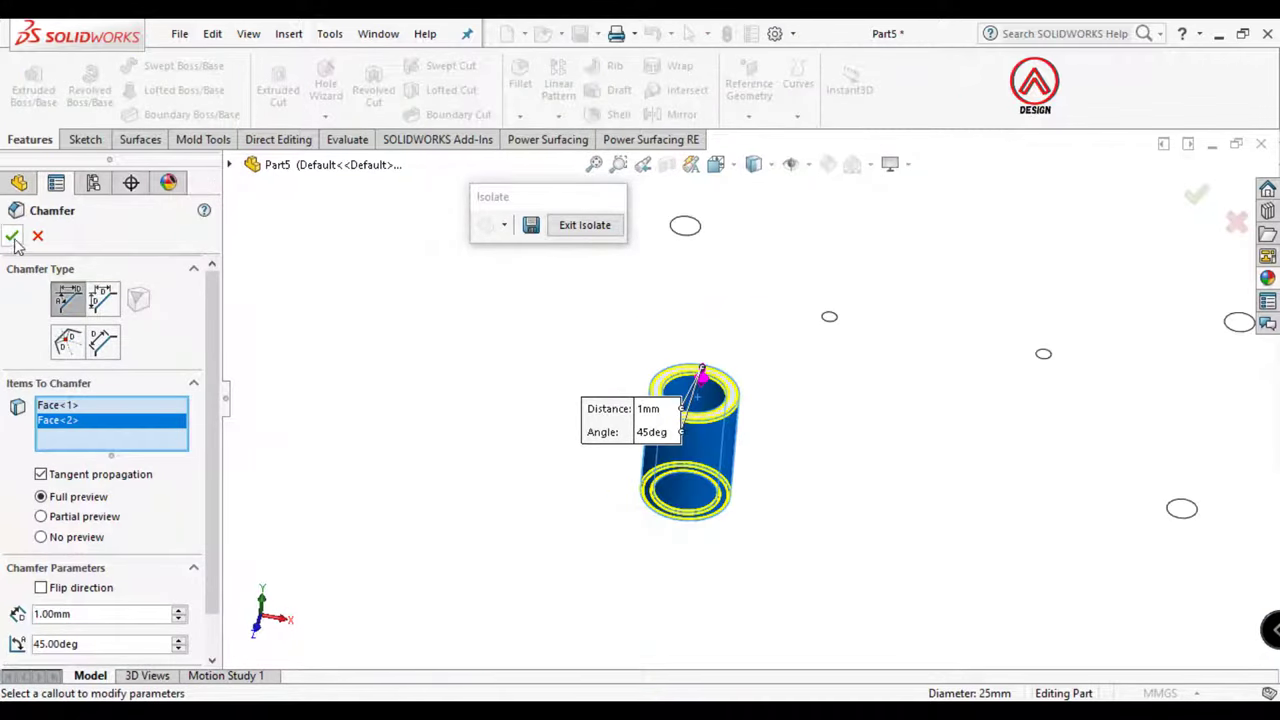
pyautogui.click(12, 237)
# Orbit around the bushing, then select the plate through Fillet3 to show it again
pyautogui.scroll(-7, 91, 455)
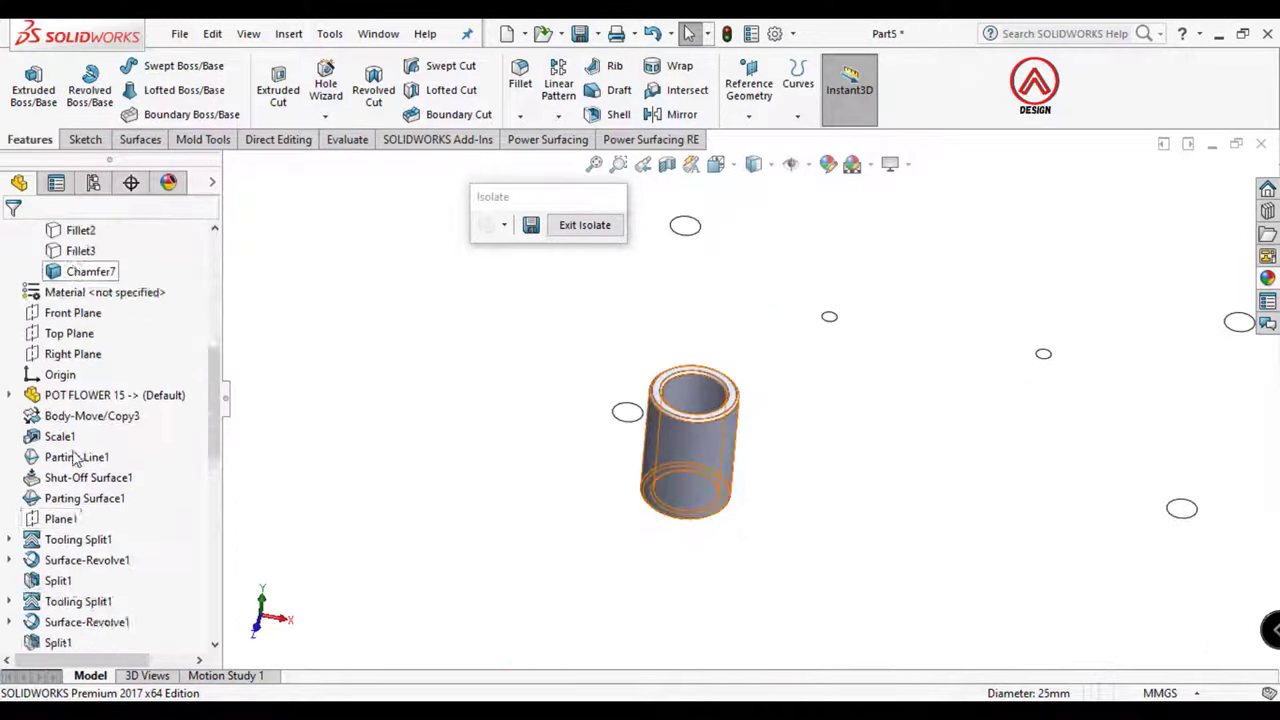
pyautogui.scroll(-1, 57, 457)
pyautogui.scroll(-10, 80, 528)
pyautogui.scroll(-3, 80, 557)
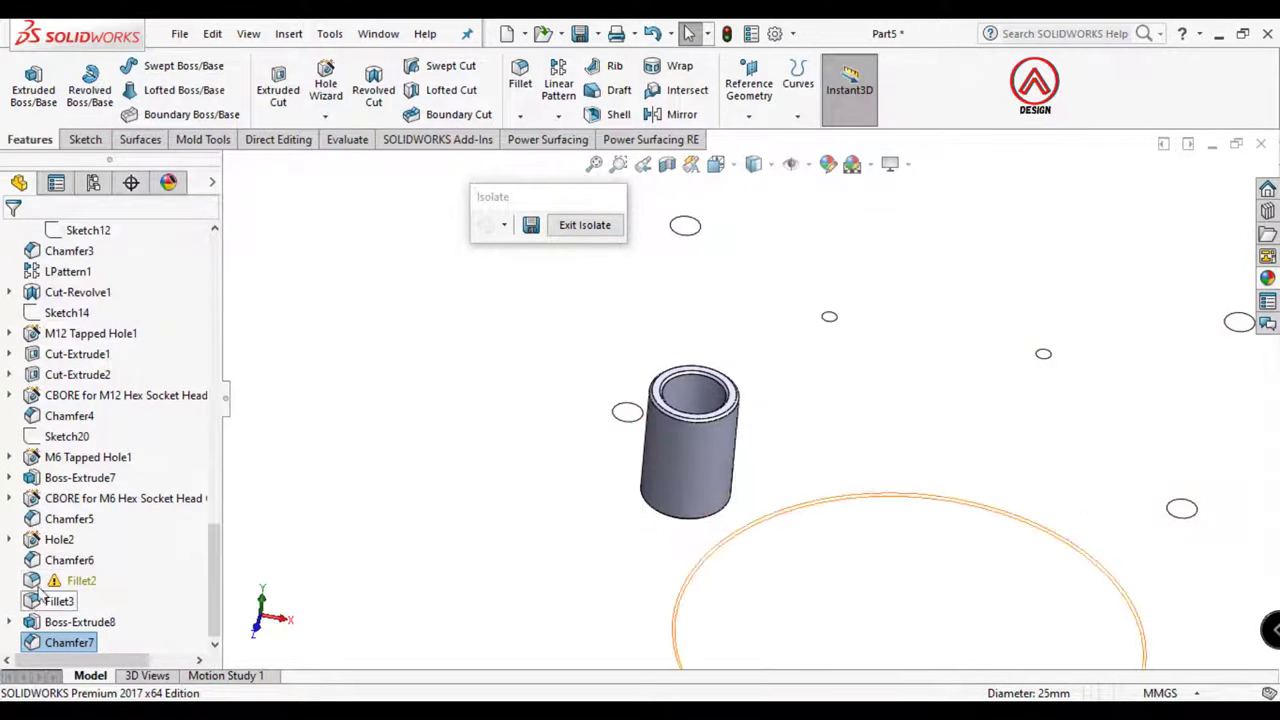
pyautogui.click(60, 580)
pyautogui.scroll(4, 765, 470)
pyautogui.click(535, 388)
pyautogui.moveTo(846, 486); pyautogui.dragTo(830, 358, button='middle')
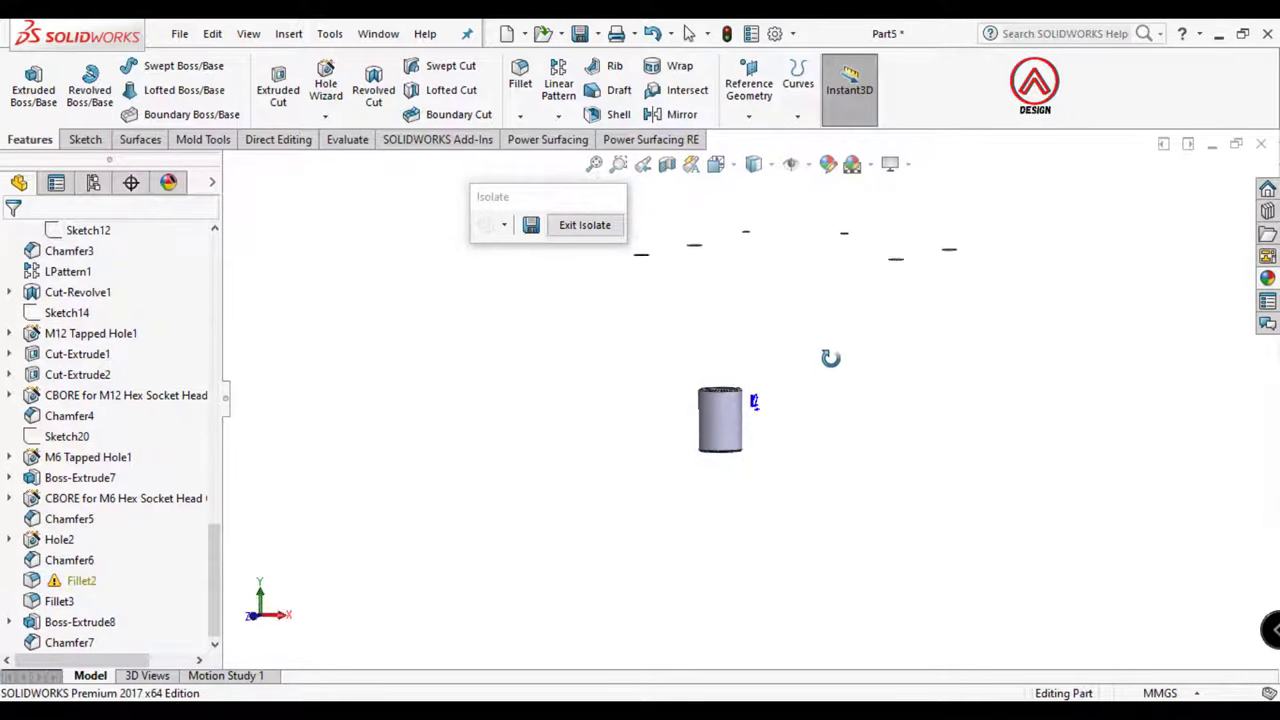
pyautogui.scroll(5, 140, 435)
pyautogui.scroll(5, 140, 430)
pyautogui.scroll(3, 134, 449)
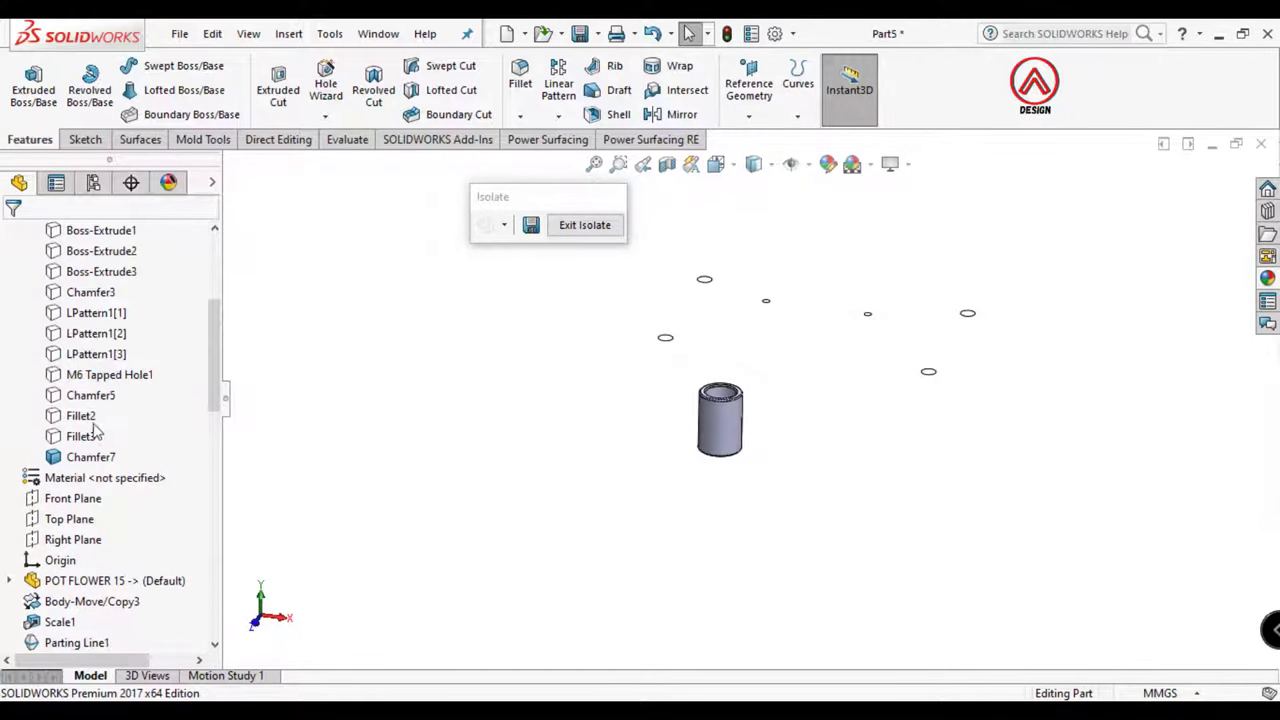
pyautogui.click(80, 436)
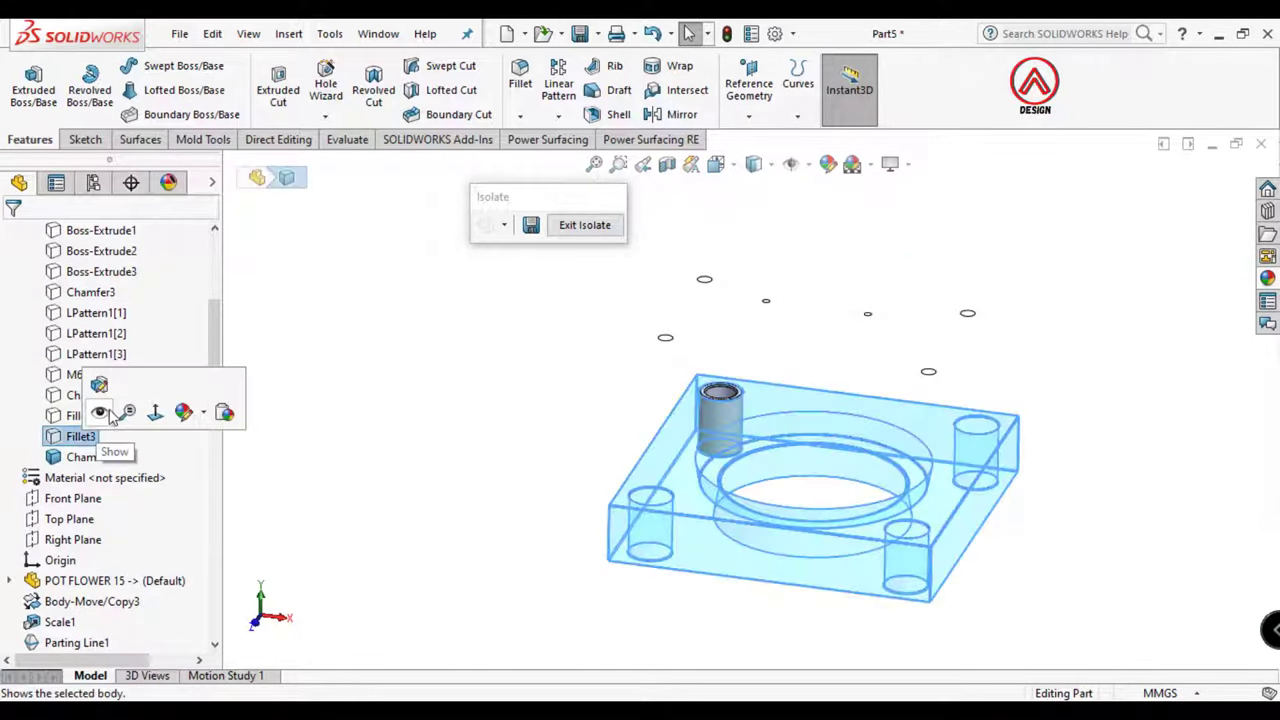
pyautogui.click(514, 443)
pyautogui.scroll(-2, 864, 494)
pyautogui.scroll(-4, 208, 380)
pyautogui.scroll(-3, 208, 380)
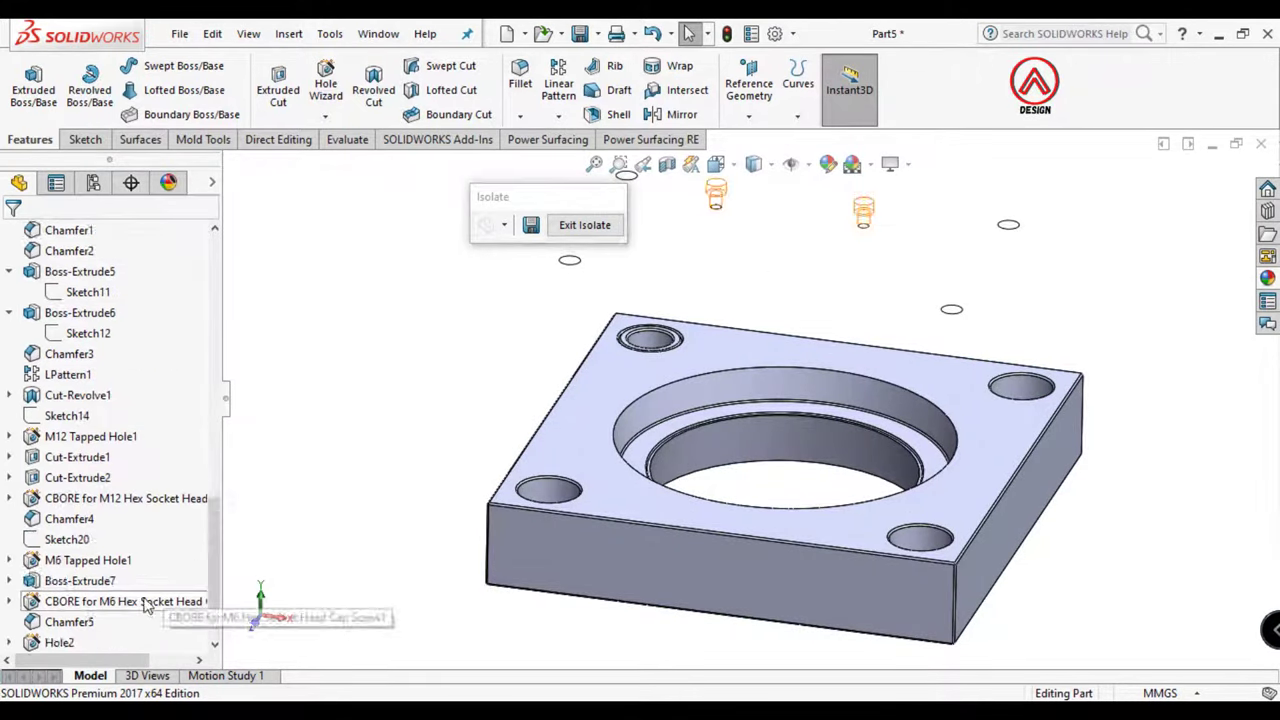
pyautogui.scroll(-3, 208, 380)
pyautogui.scroll(-1, 762, 516)
pyautogui.click(80, 580)
pyautogui.click(36, 552)
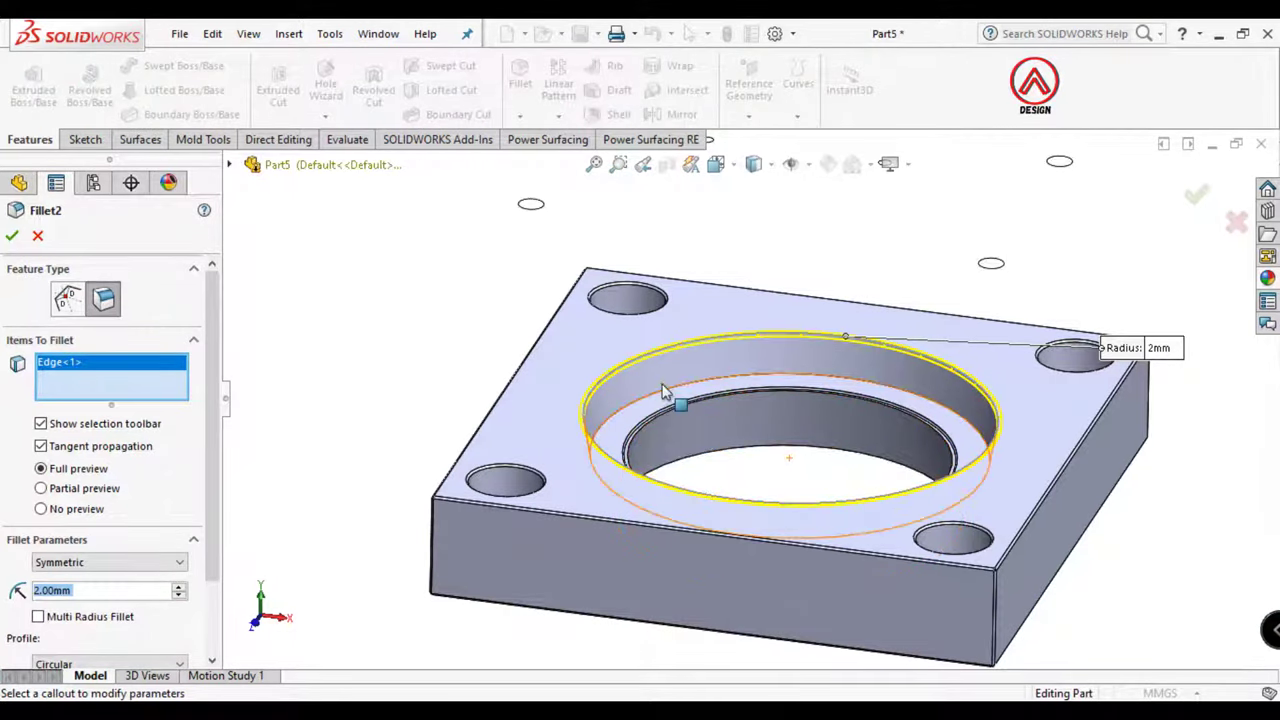
pyautogui.moveTo(708, 503)
pyautogui.mouseDown(button='middle')
pyautogui.moveTo(695, 316)
pyautogui.moveTo(646, 537)
pyautogui.moveTo(622, 314)
pyautogui.moveTo(763, 306)
pyautogui.moveTo(790, 366)
pyautogui.mouseUp(button='middle')
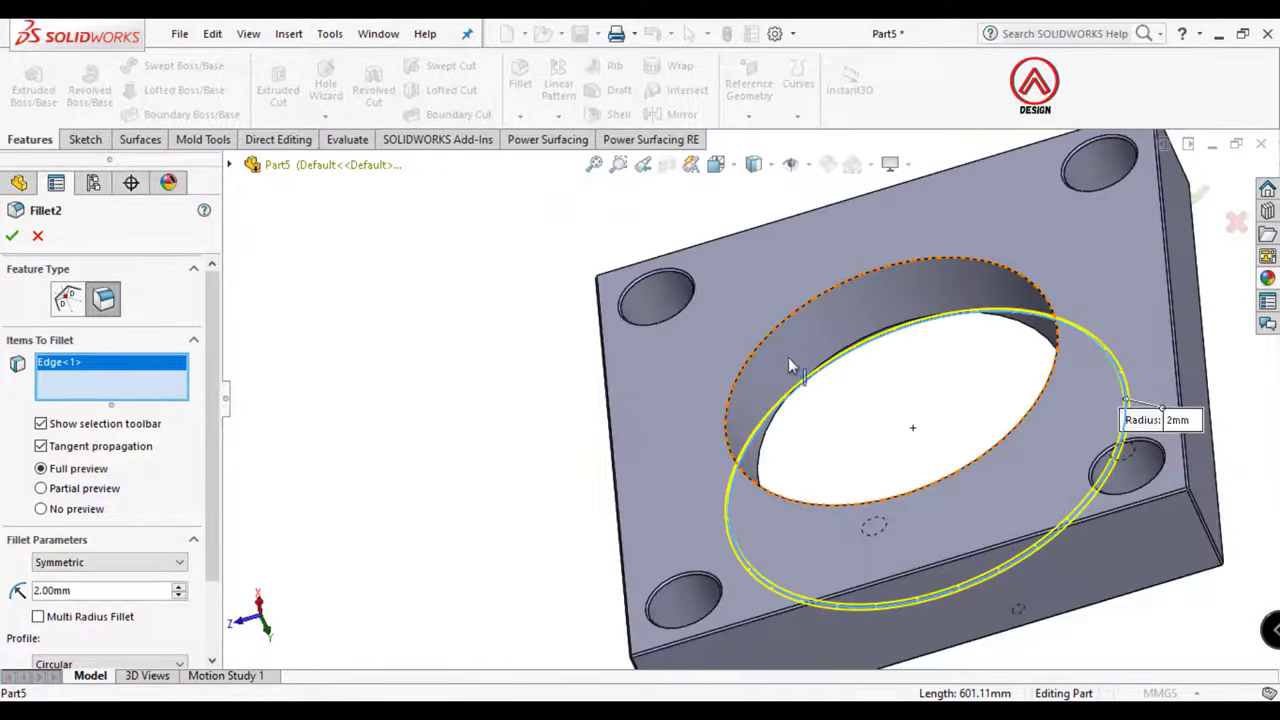
pyautogui.click(12, 236)
pyautogui.moveTo(827, 277)
pyautogui.mouseDown(button='middle')
pyautogui.moveTo(820, 611)
pyautogui.moveTo(826, 457)
pyautogui.moveTo(772, 262)
pyautogui.mouseUp(button='middle')
# Start a linear pattern of the bushing body along the plate's top edge
pyautogui.click(716, 164)
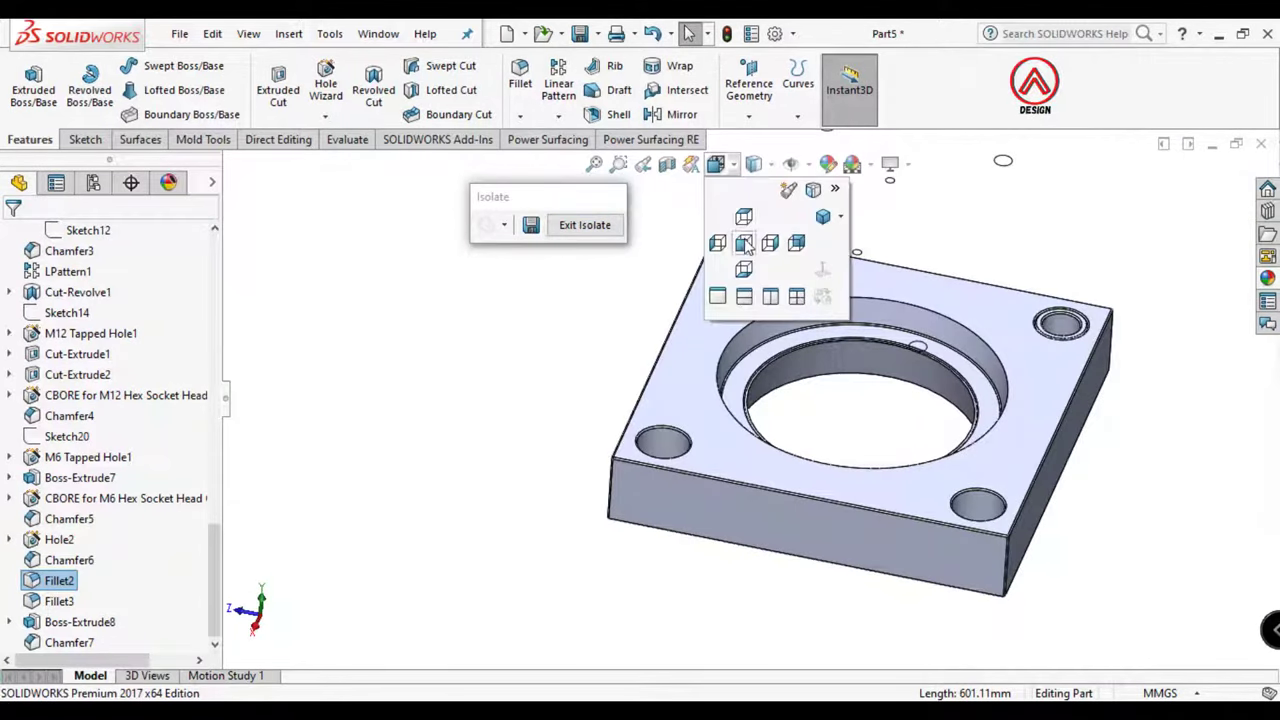
pyautogui.click(771, 270)
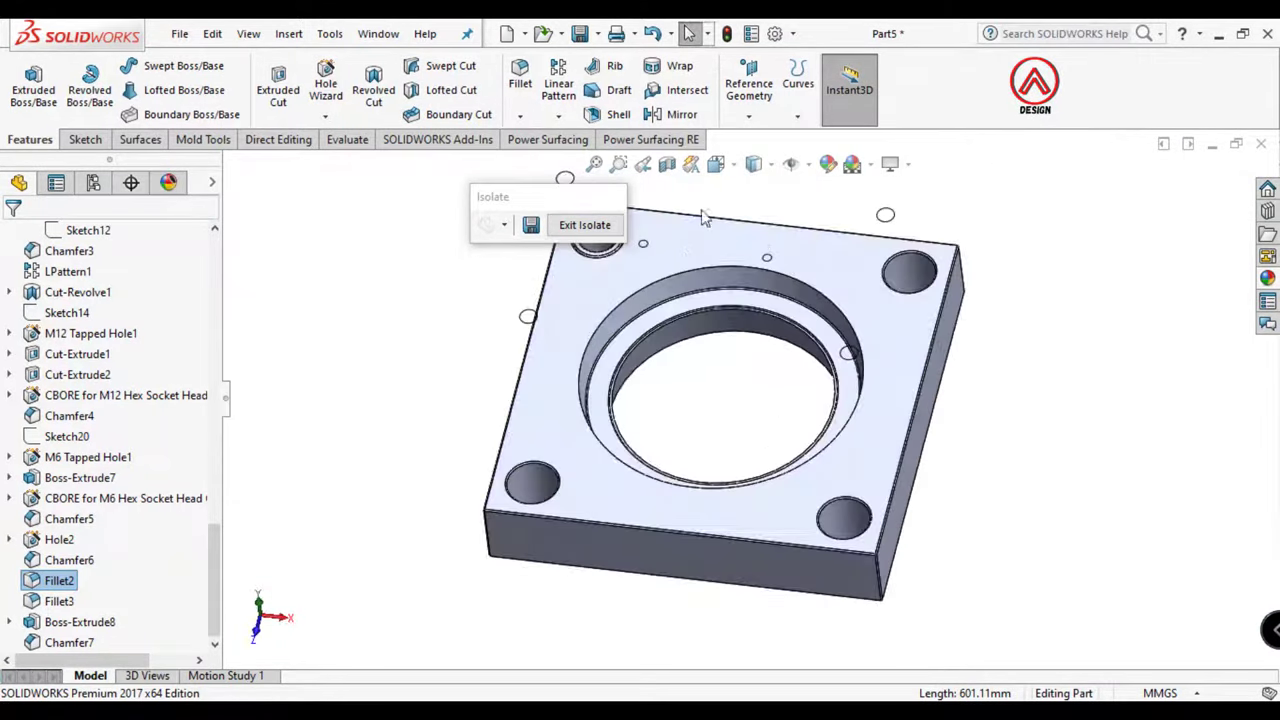
pyautogui.click(564, 100)
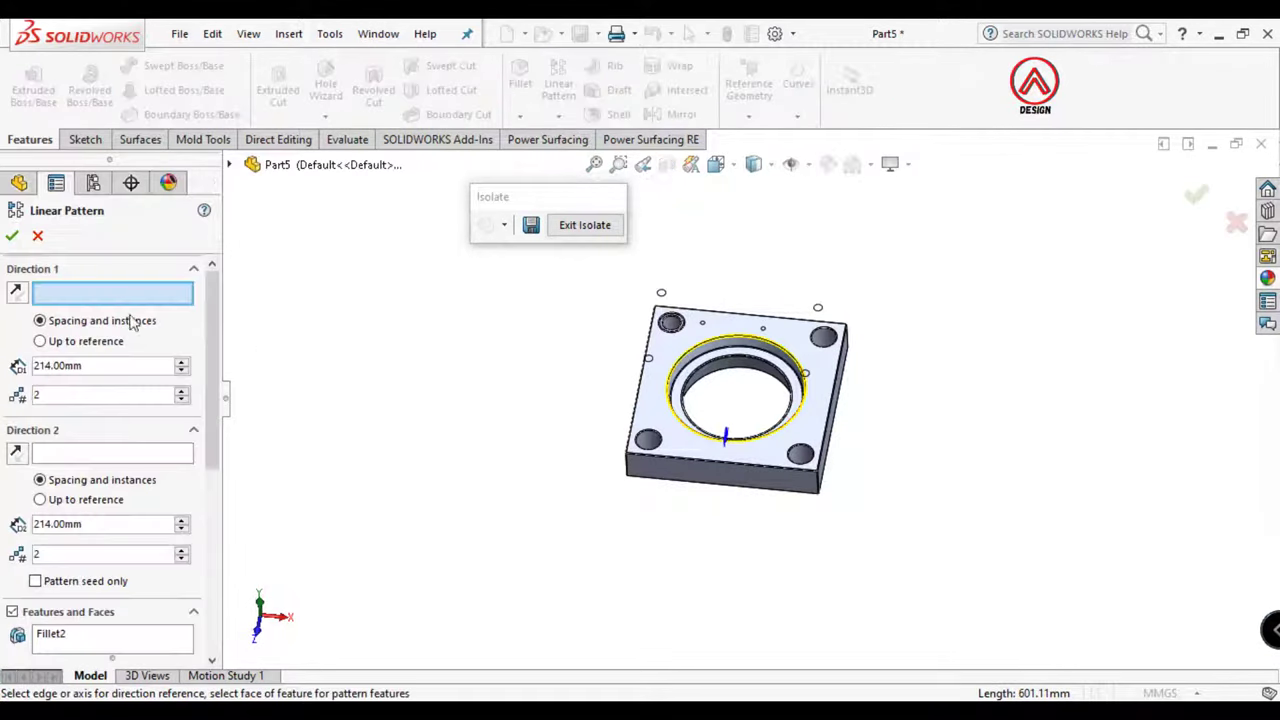
pyautogui.click(700, 318)
pyautogui.scroll(-3, 766, 323)
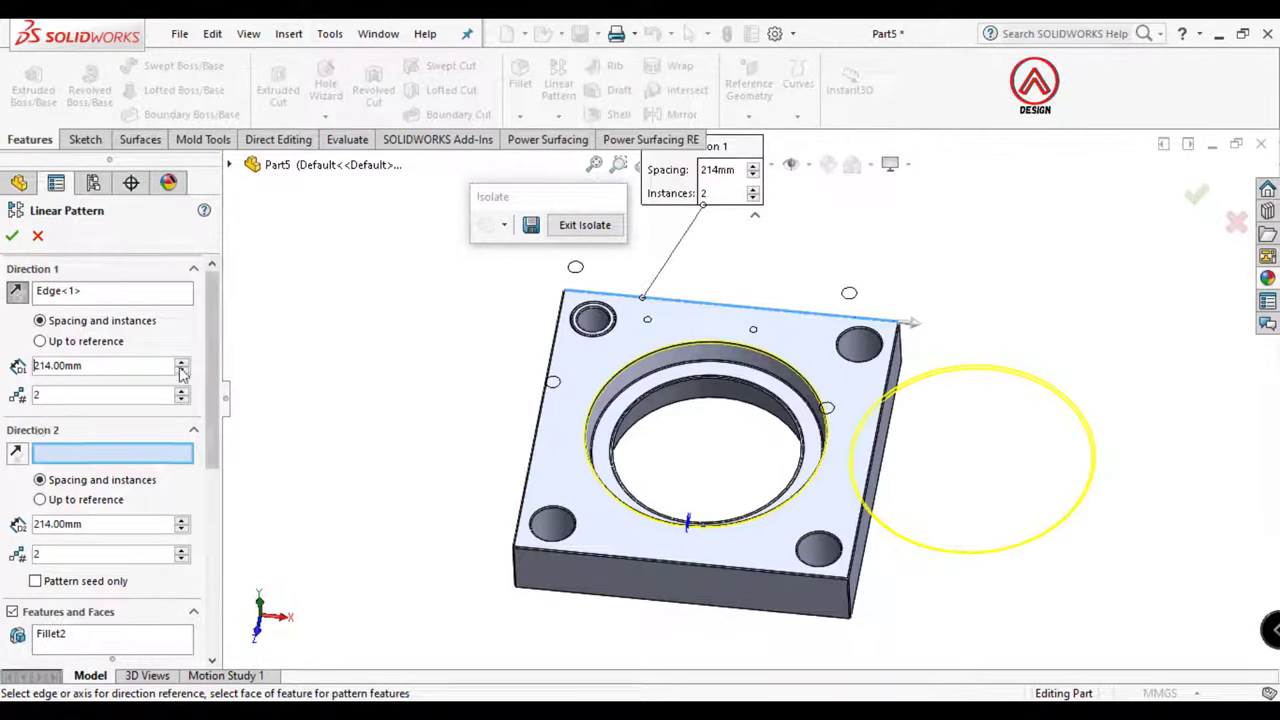
pyautogui.scroll(-3, 50, 622)
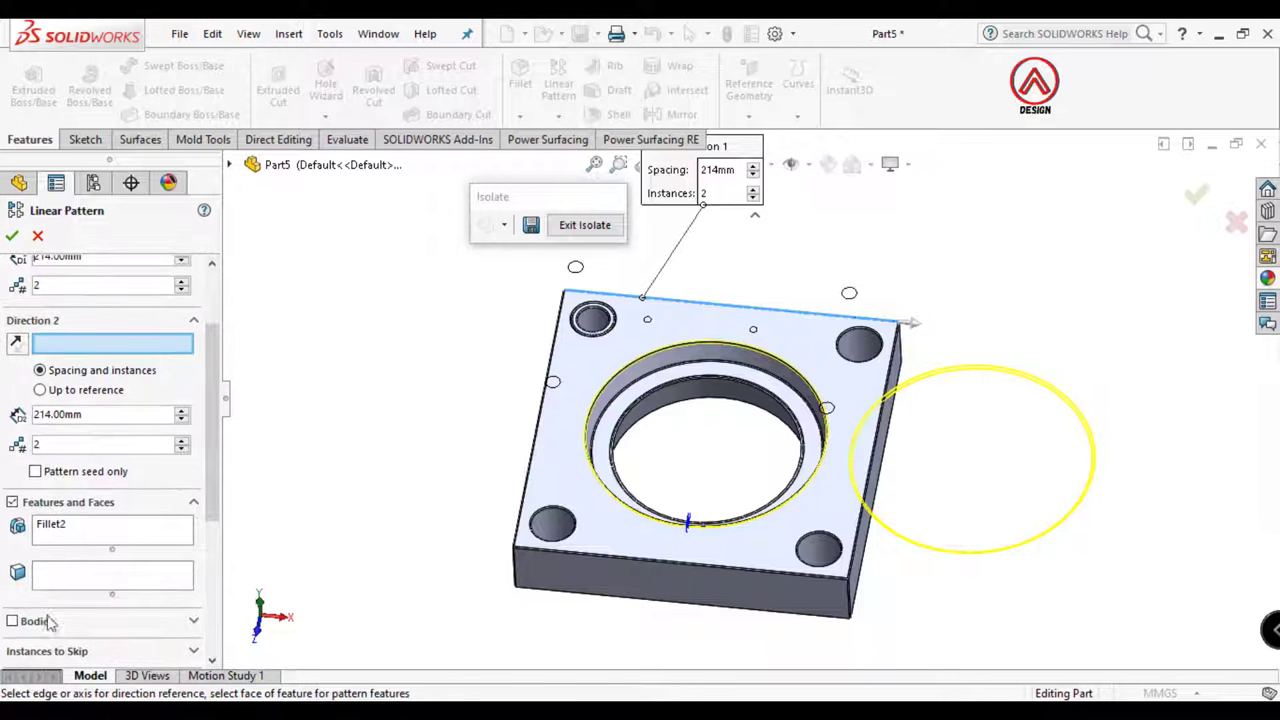
pyautogui.click(13, 503)
pyautogui.click(13, 533)
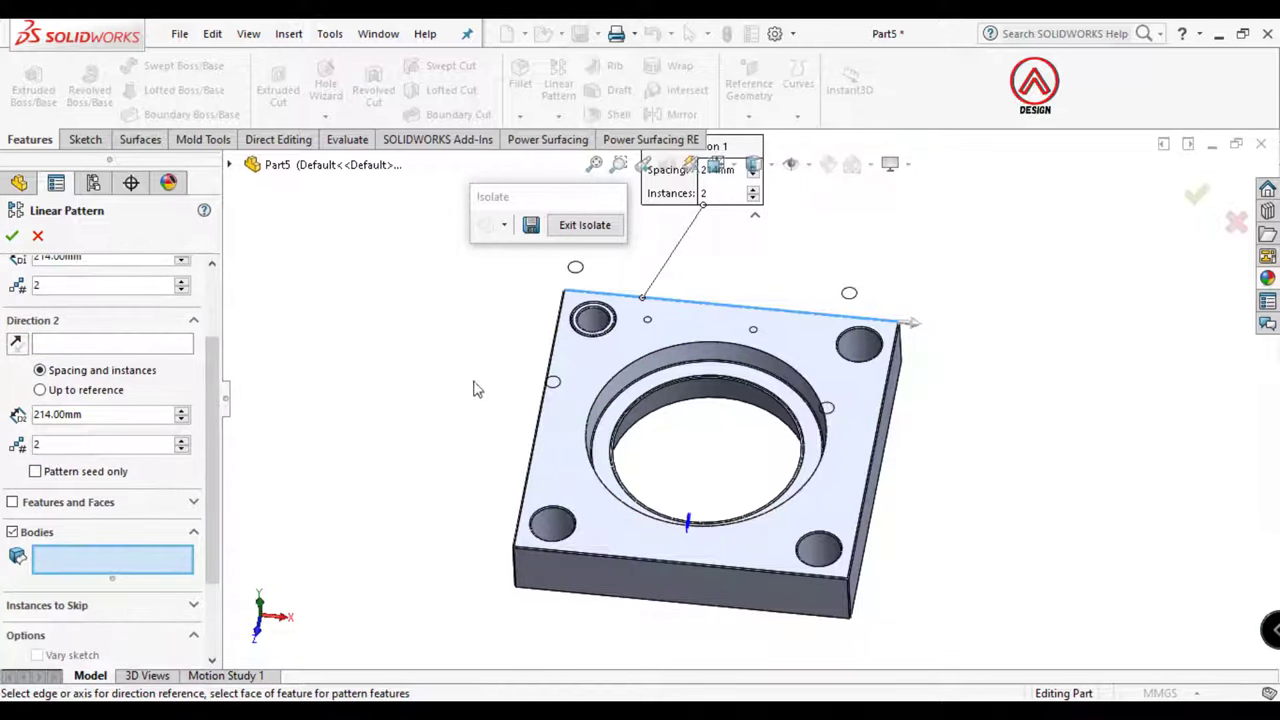
pyautogui.click(596, 335)
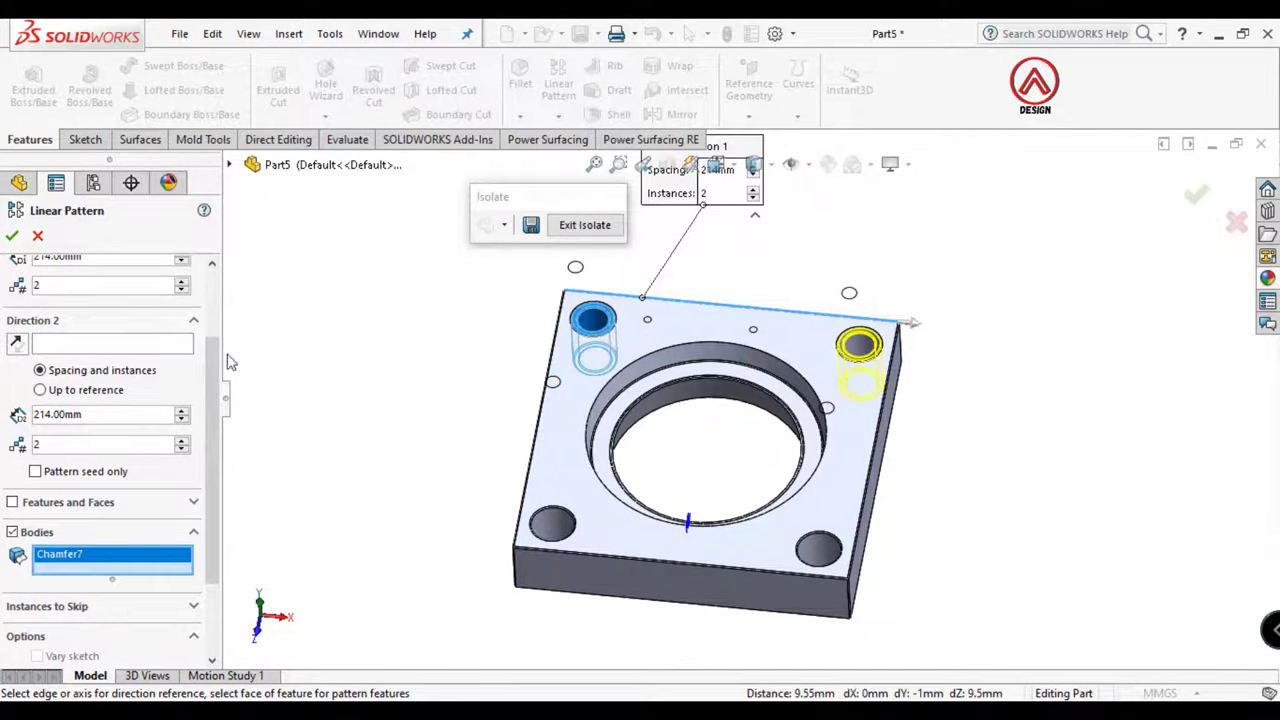
# Add the plate's left edge as Direction 2, 214 mm spacing, 2 instances, and confirm
pyautogui.click(110, 343)
pyautogui.scroll(1, 128, 375)
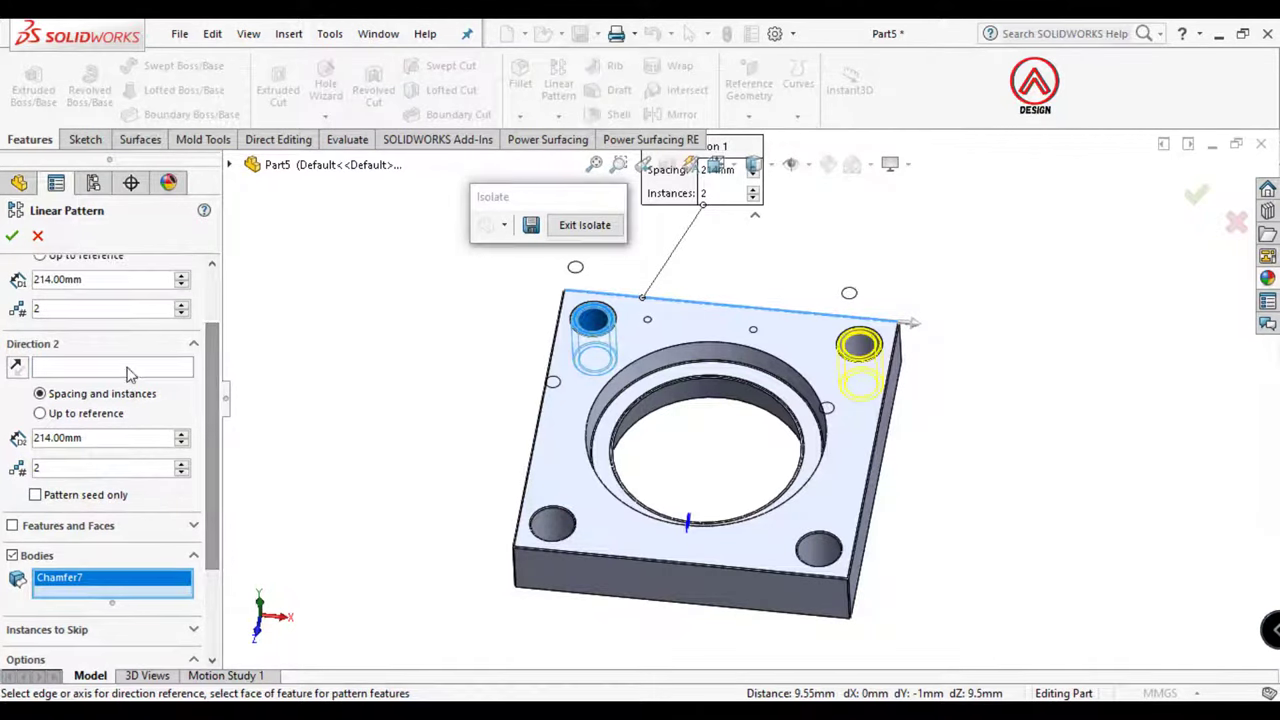
pyautogui.click(543, 415)
pyautogui.click(12, 237)
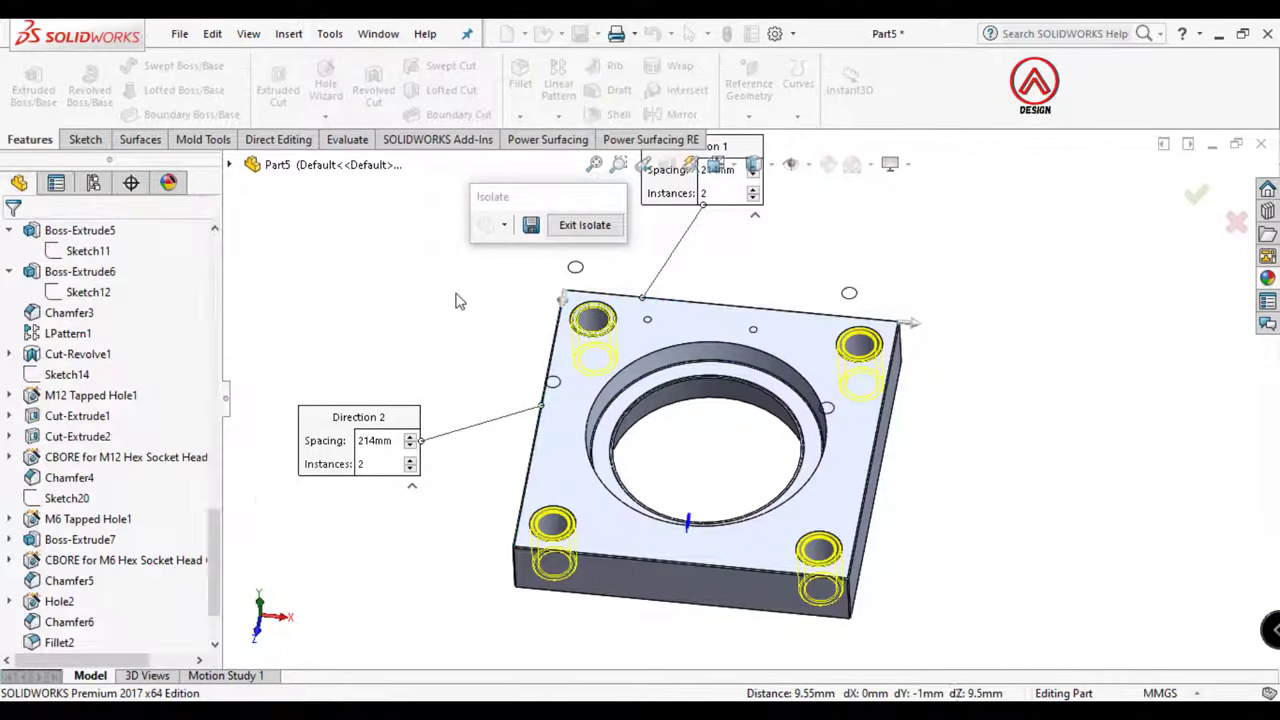
pyautogui.moveTo(737, 457)
pyautogui.mouseDown(button='middle')
pyautogui.moveTo(694, 307)
pyautogui.moveTo(737, 486)
pyautogui.moveTo(726, 363)
pyautogui.moveTo(644, 312)
pyautogui.moveTo(700, 349)
pyautogui.moveTo(676, 280)
pyautogui.mouseUp(button='middle')
pyautogui.scroll(2, 676, 280)
pyautogui.scroll(-3, 676, 280)
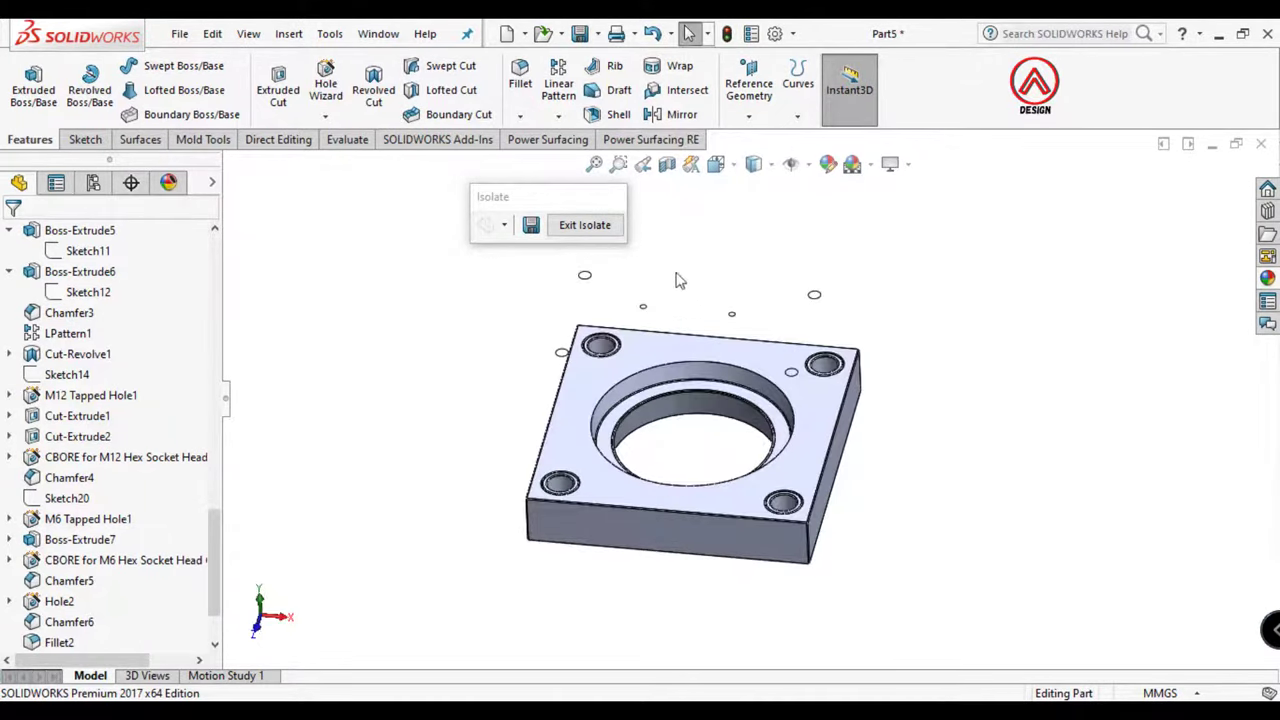
pyautogui.click(595, 229)
# Isolate the plate with the large round bore
pyautogui.moveTo(660, 320)
pyautogui.mouseDown(button='middle')
pyautogui.moveTo(713, 341)
pyautogui.moveTo(800, 437)
pyautogui.moveTo(736, 431)
pyautogui.moveTo(725, 465)
pyautogui.moveTo(700, 400)
pyautogui.moveTo(720, 346)
pyautogui.moveTo(703, 491)
pyautogui.moveTo(719, 519)
pyautogui.mouseUp(button='middle')
pyautogui.scroll(2, 720, 346)
pyautogui.rightClick(719, 519)
pyautogui.click(775, 650)
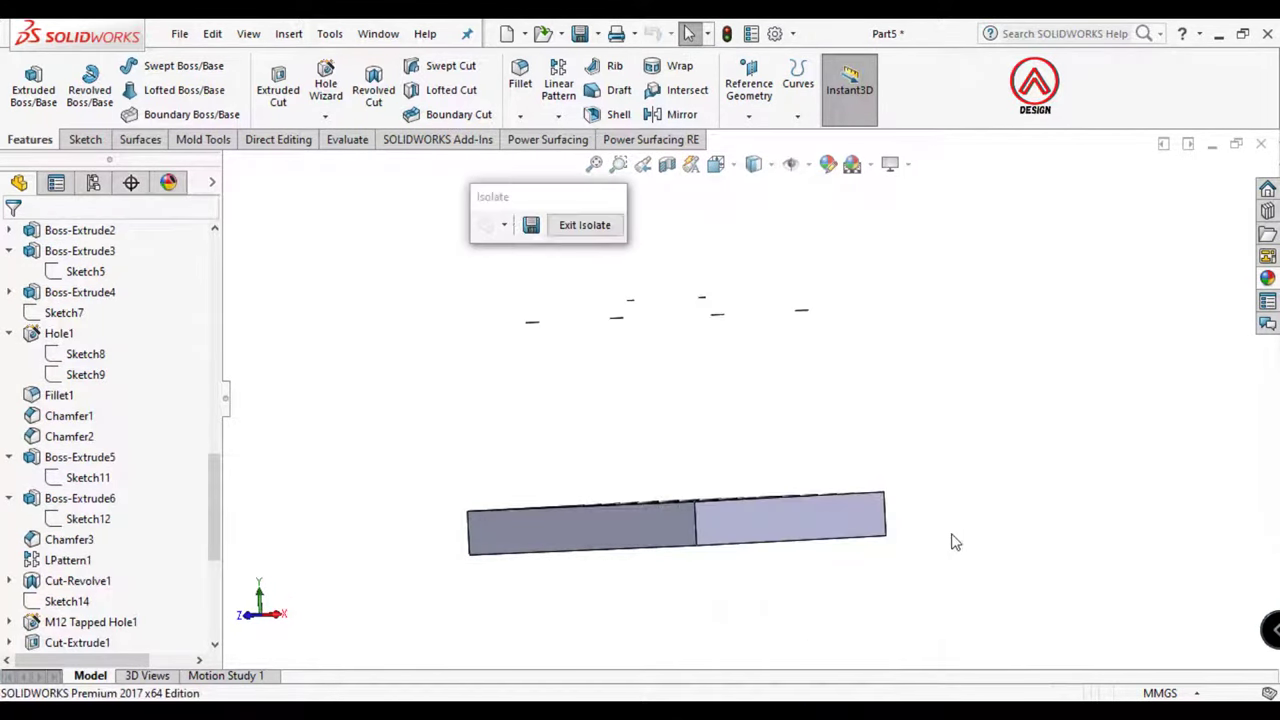
# Face the plate's broad face Normal To and start a Hole Wizard hole on it
pyautogui.moveTo(675, 453); pyautogui.dragTo(640, 508, button='middle')
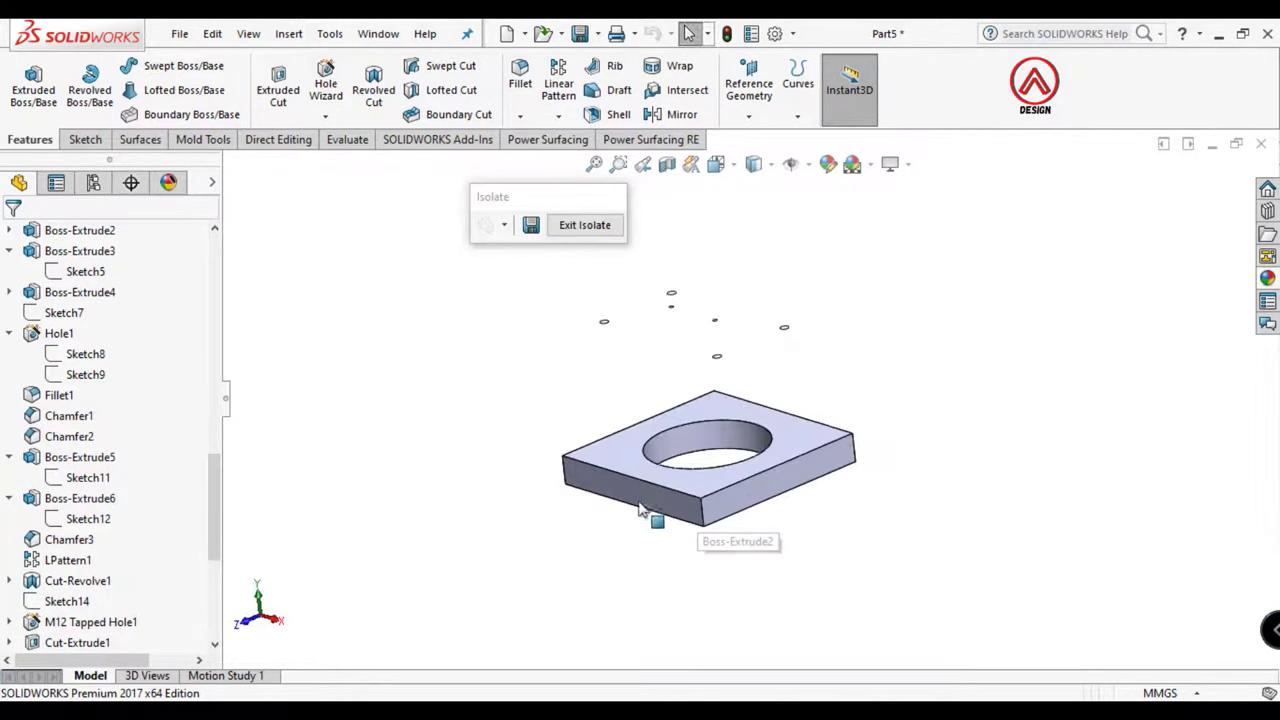
pyautogui.click(70, 313)
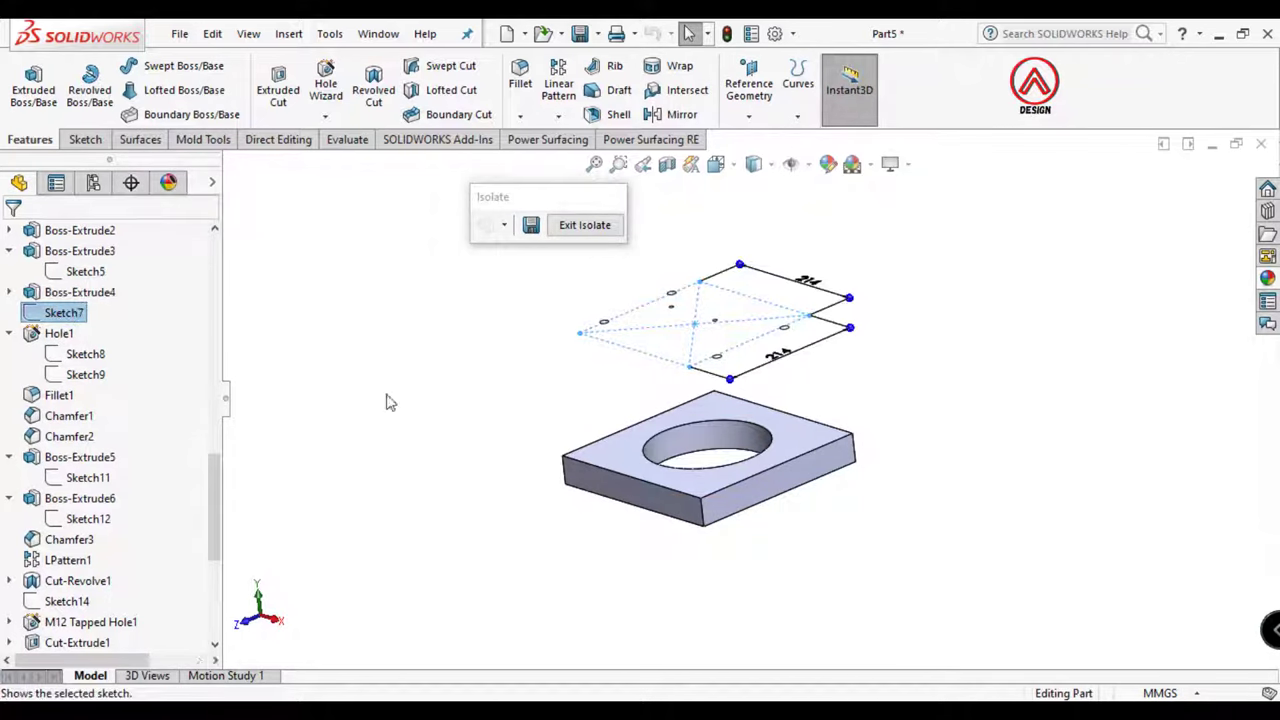
pyautogui.moveTo(700, 448)
pyautogui.mouseDown(button='middle')
pyautogui.moveTo(737, 277)
pyautogui.moveTo(768, 444)
pyautogui.mouseUp(button='middle')
pyautogui.click(768, 444)
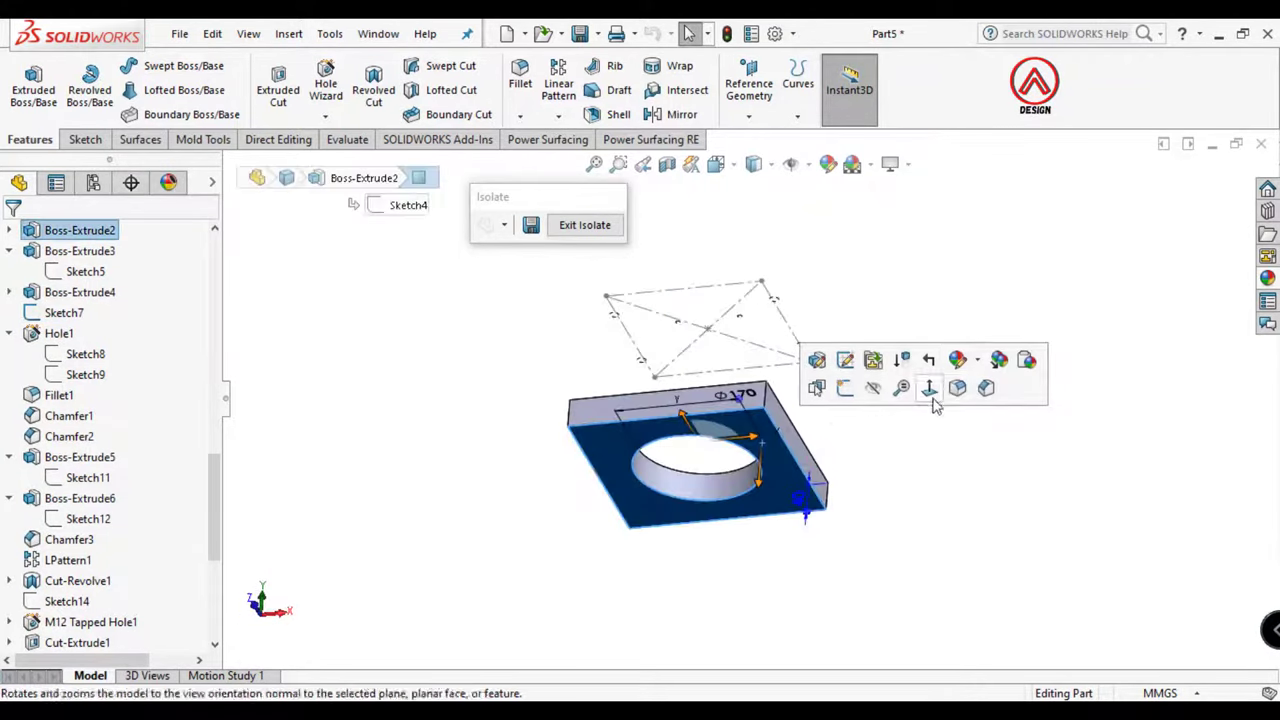
pyautogui.click(929, 391)
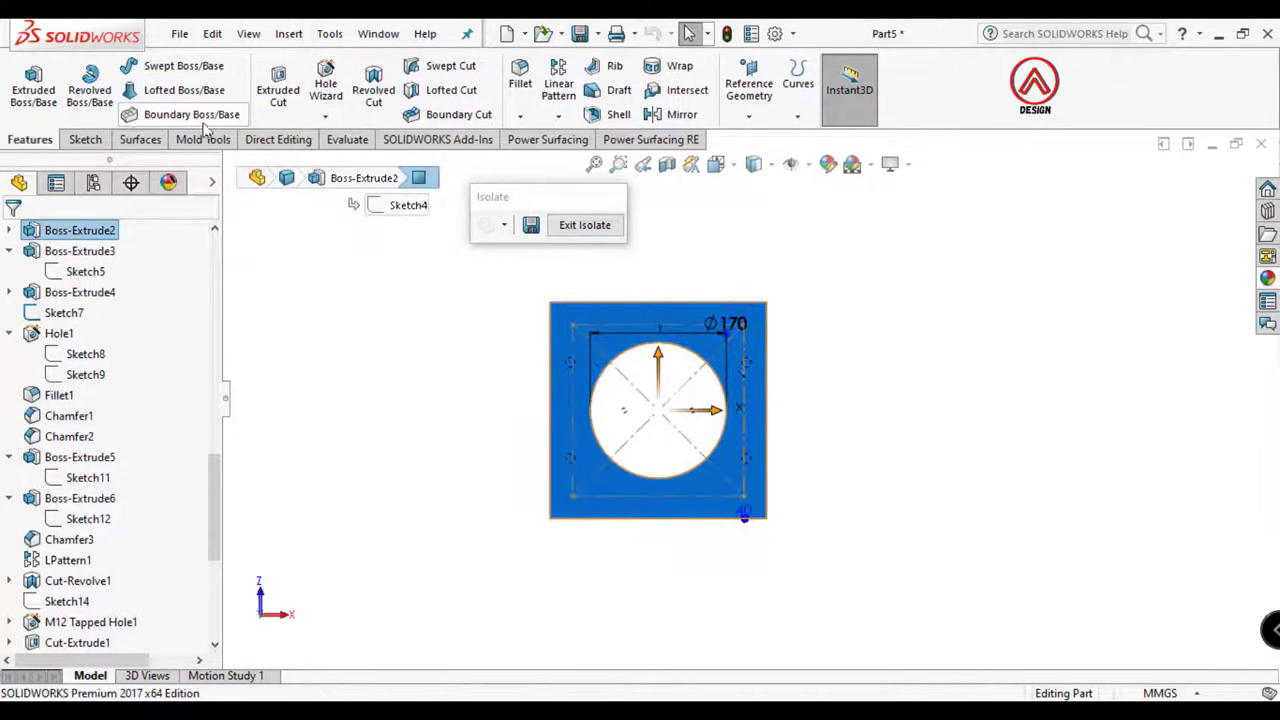
pyautogui.click(327, 85)
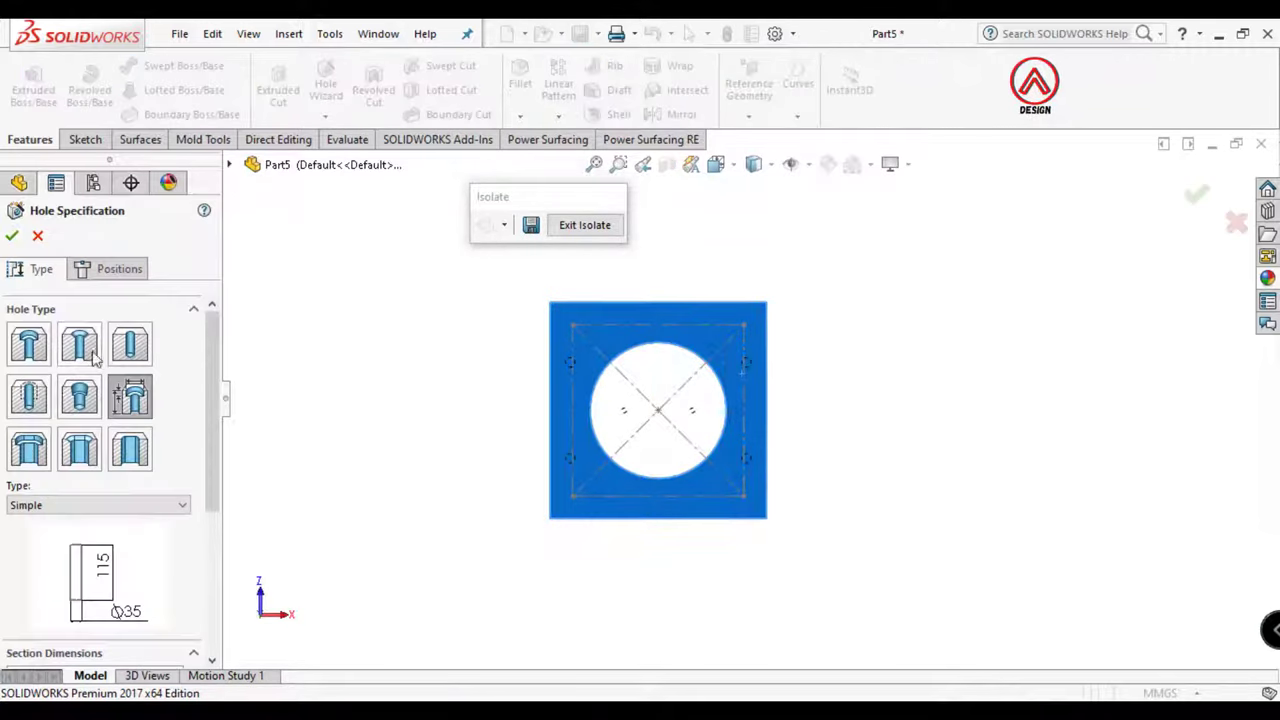
# Set the hole to Counterbored: 25 mm diameter with a 30 mm by 10 mm counterbore
pyautogui.scroll(-2, 165, 395)
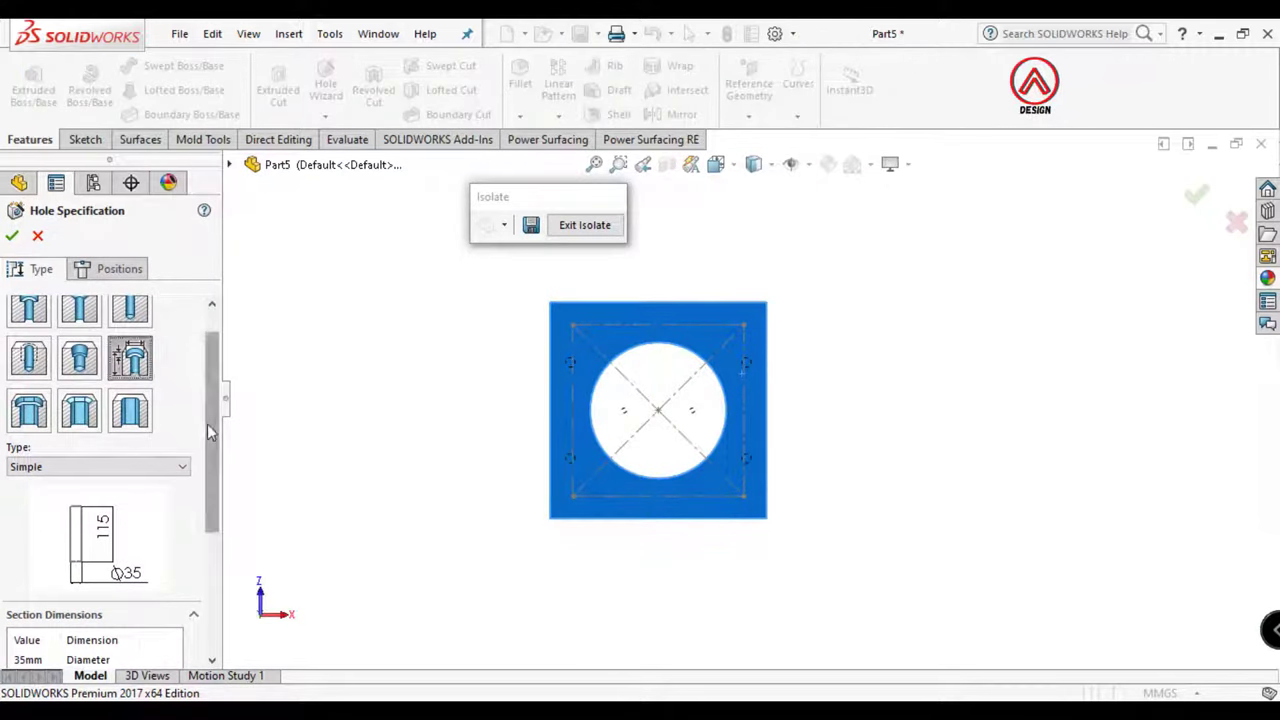
pyautogui.moveTo(210, 430); pyautogui.dragTo(190, 597)
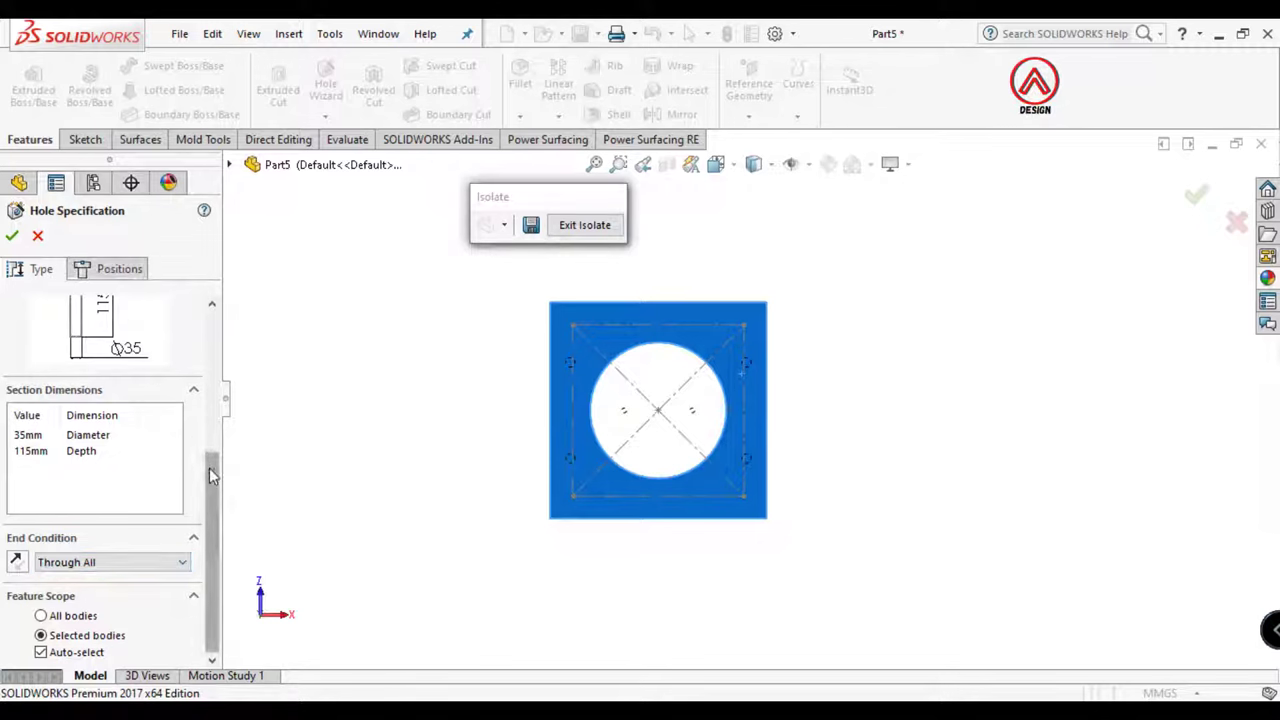
pyautogui.moveTo(211, 475); pyautogui.dragTo(147, 390)
pyautogui.scroll(2, 214, 455)
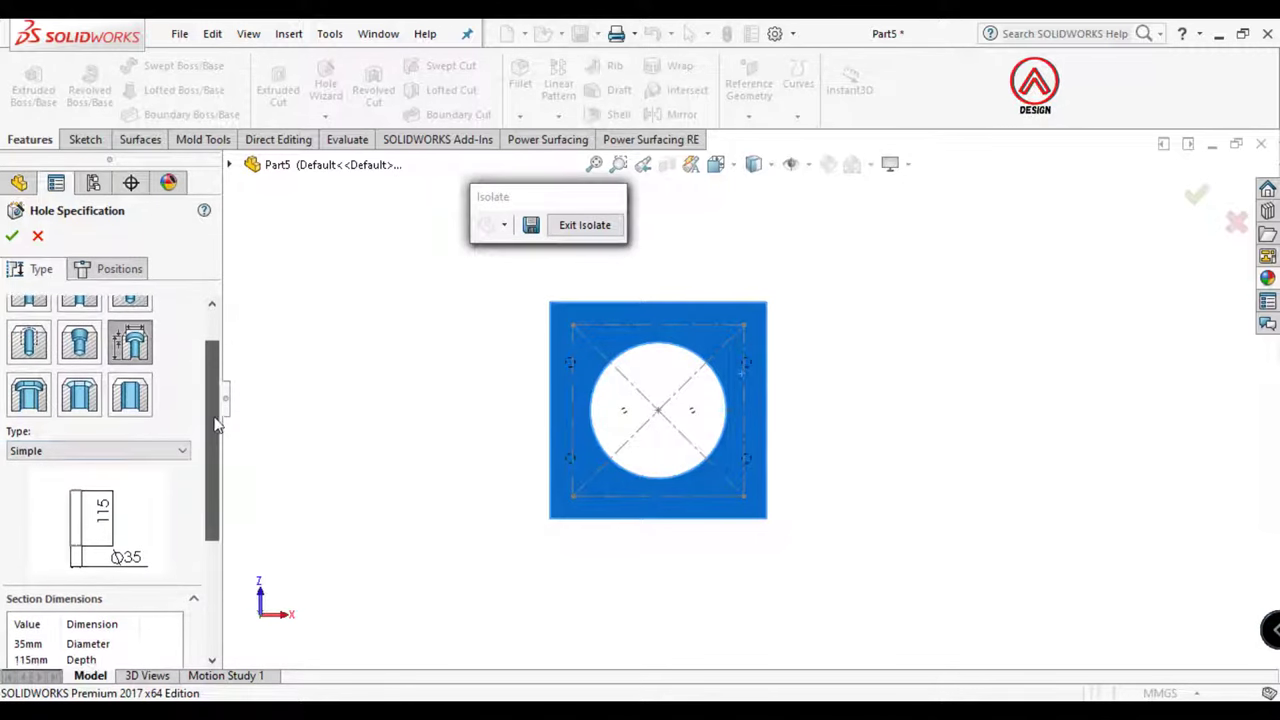
pyautogui.click(130, 453)
pyautogui.click(100, 540)
pyautogui.scroll(-5, 200, 510)
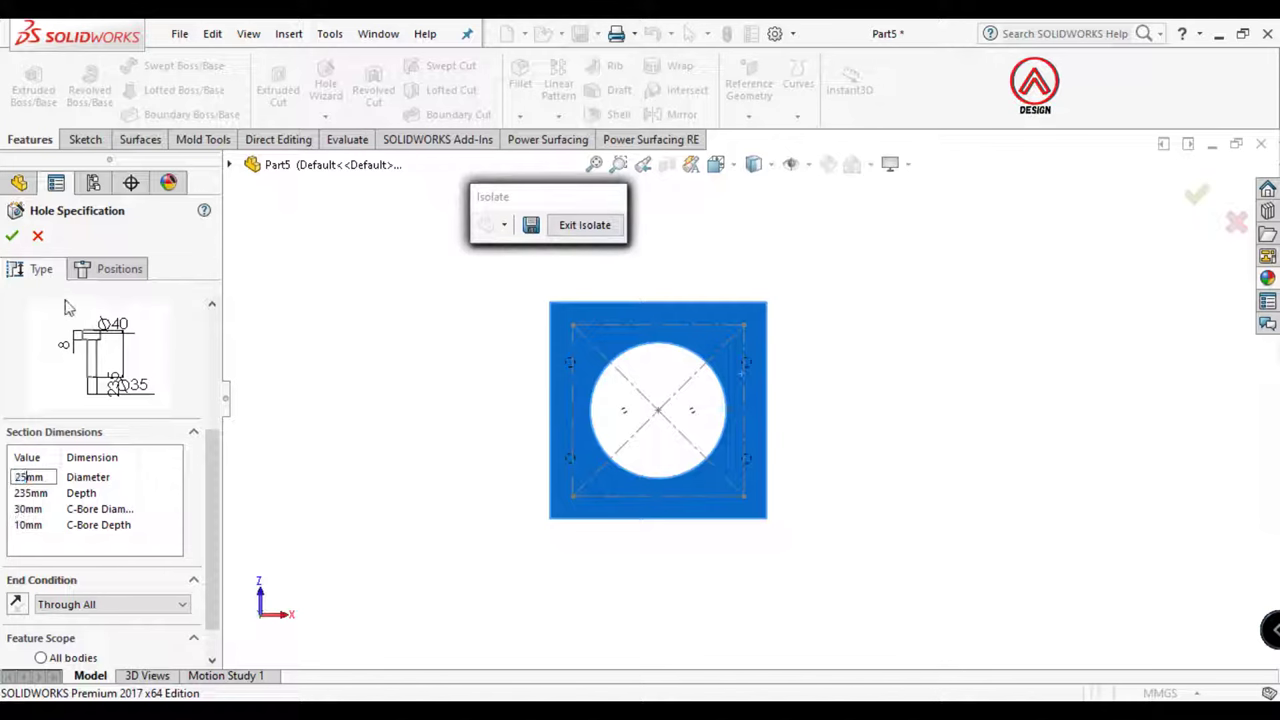
# Place the counterbored holes at the plate's corners and finish the hole feature
pyautogui.click(117, 269)
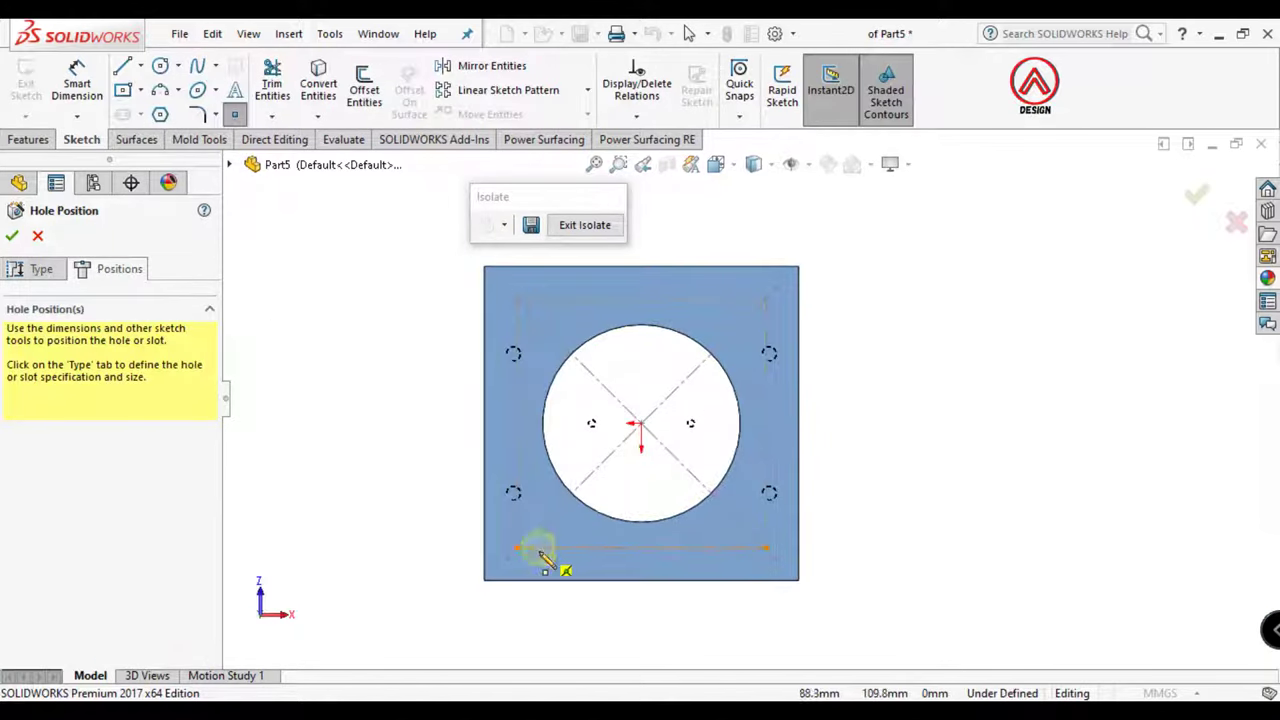
pyautogui.click(517, 548)
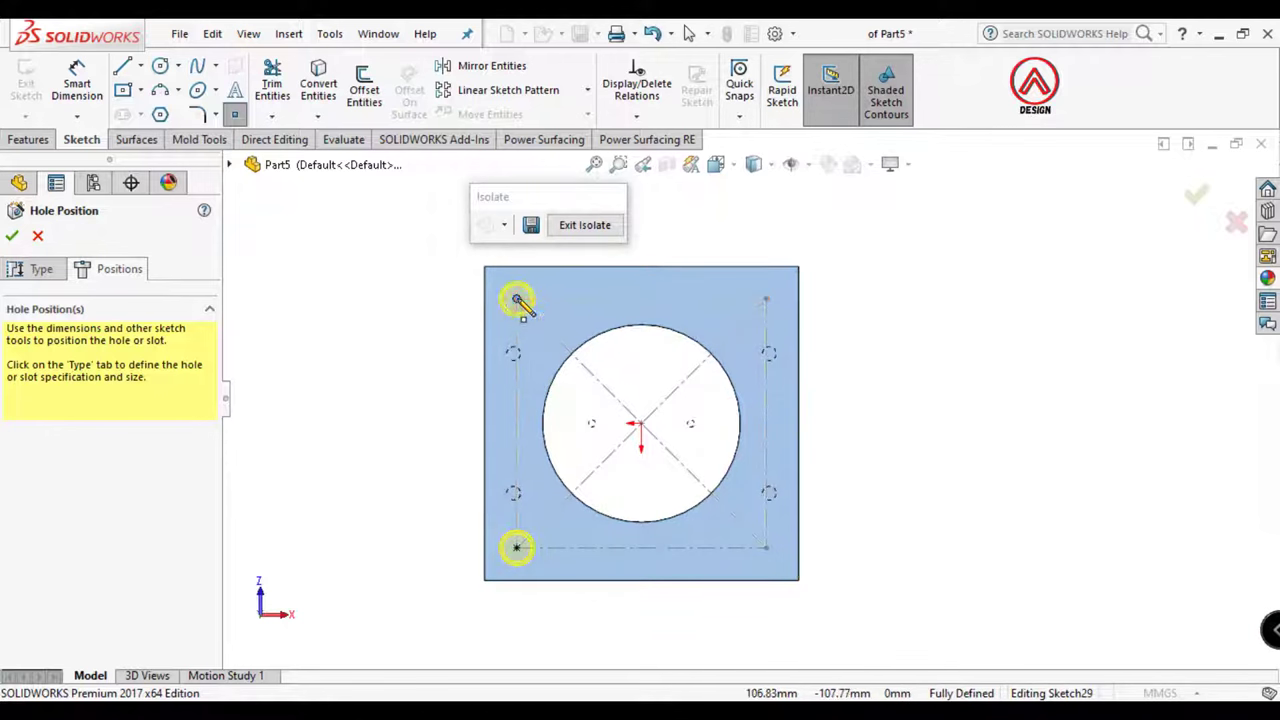
pyautogui.click(766, 299)
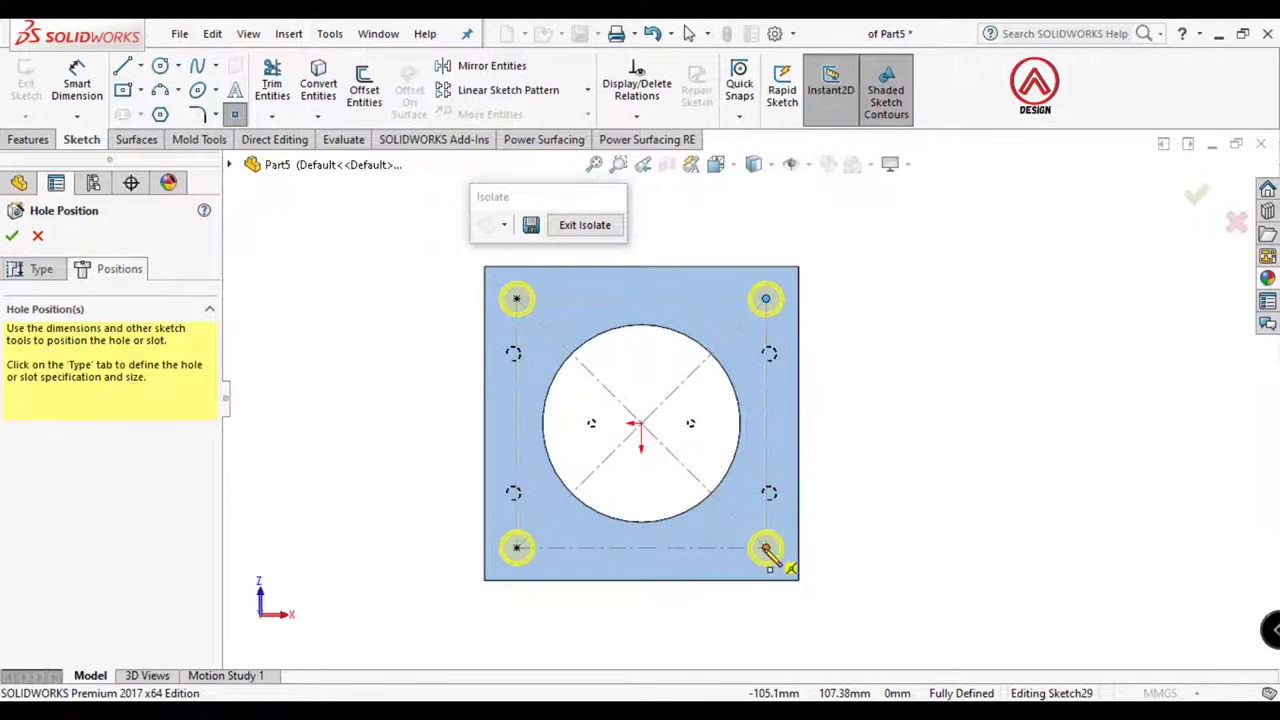
pyautogui.click(766, 547)
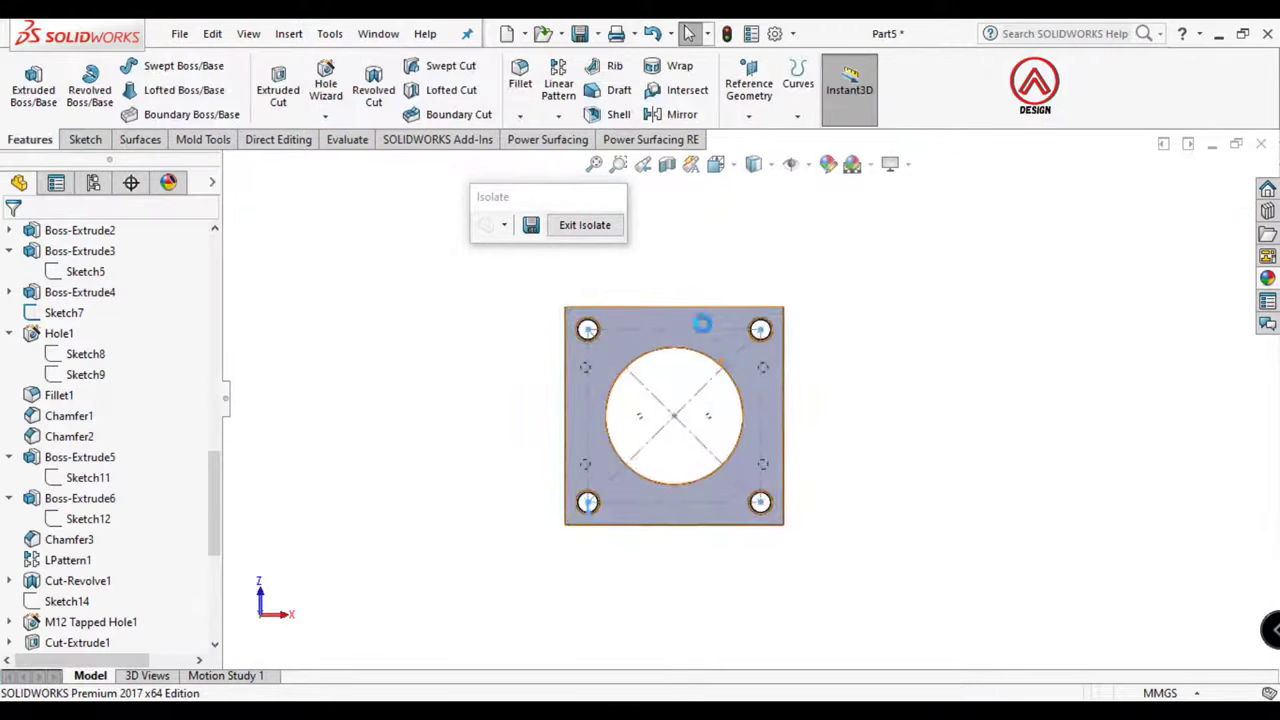
# Orient the view Normal To the plate face
pyautogui.moveTo(661, 354)
pyautogui.mouseDown(button='middle')
pyautogui.moveTo(677, 557)
pyautogui.moveTo(617, 571)
pyautogui.moveTo(610, 463)
pyautogui.moveTo(549, 557)
pyautogui.moveTo(663, 360)
pyautogui.moveTo(614, 251)
pyautogui.moveTo(636, 308)
pyautogui.moveTo(614, 529)
pyautogui.moveTo(546, 534)
pyautogui.moveTo(766, 497)
pyautogui.moveTo(672, 367)
pyautogui.moveTo(651, 491)
pyautogui.moveTo(605, 435)
pyautogui.moveTo(705, 200)
pyautogui.mouseUp(button='middle')
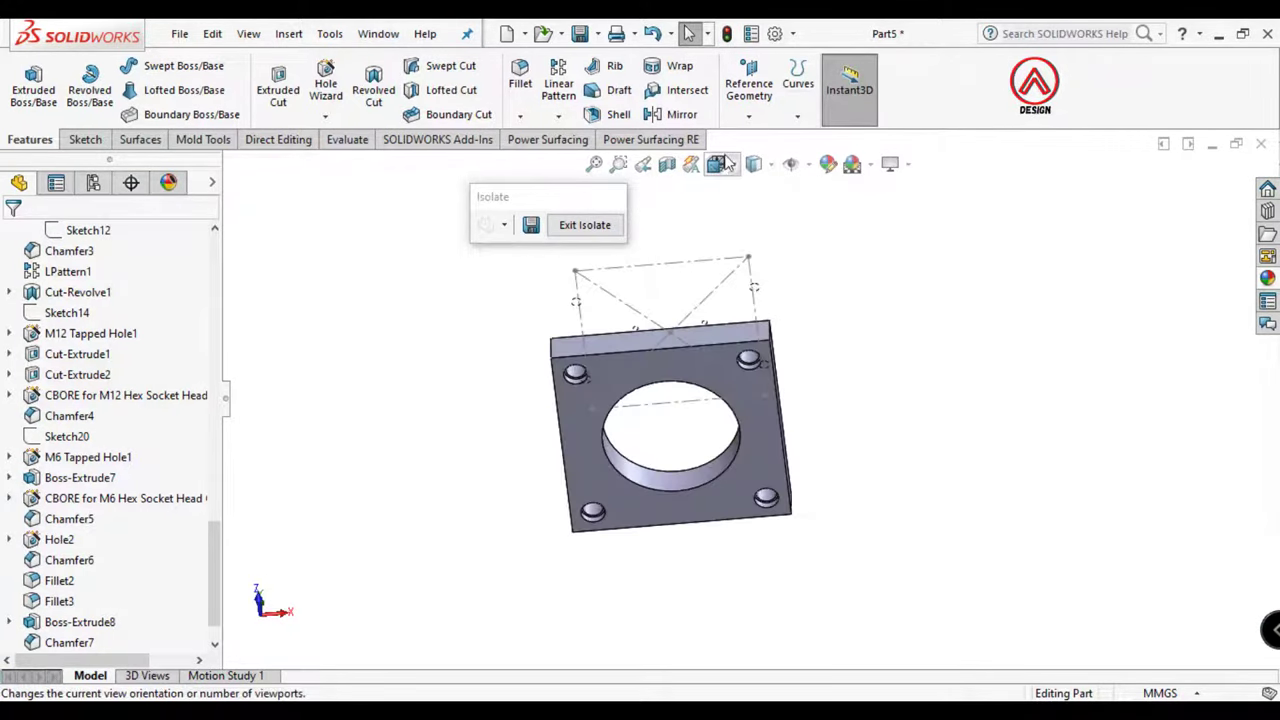
pyautogui.click(716, 164)
pyautogui.click(821, 271)
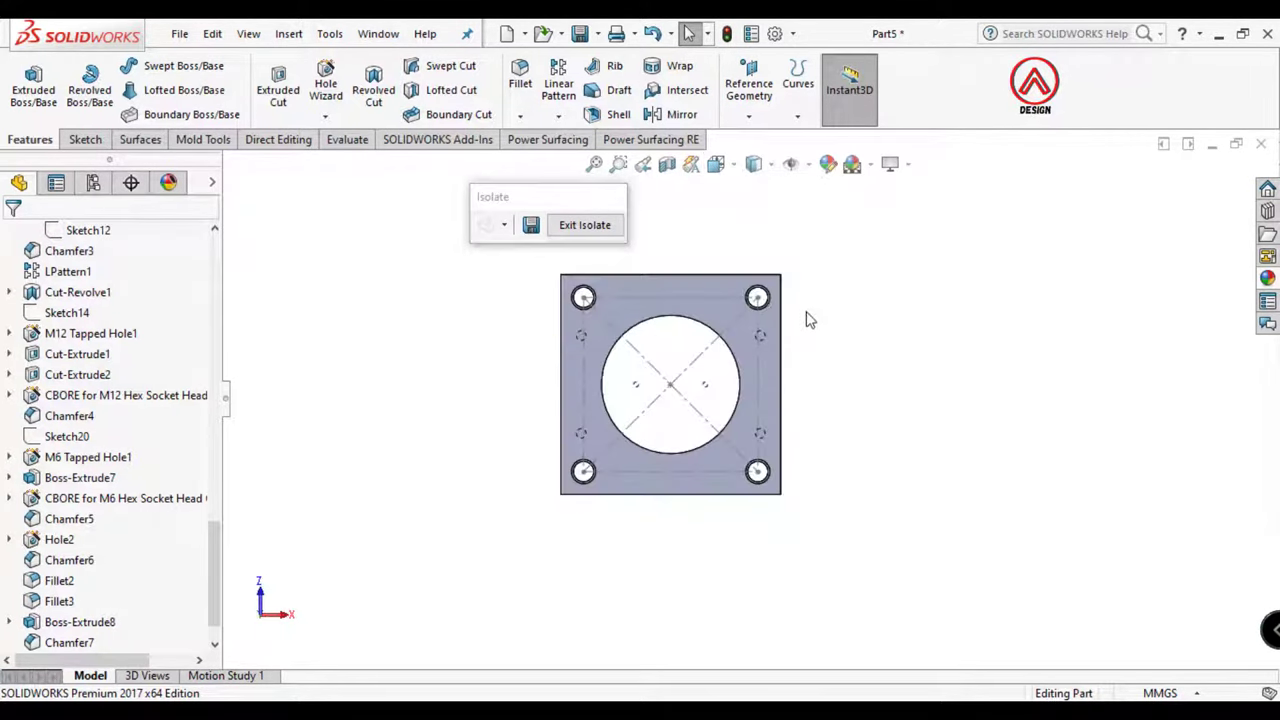
# Show the rectangular hole-layout sketch Sketch14 and select the plate face for a new hole
pyautogui.click(730, 322)
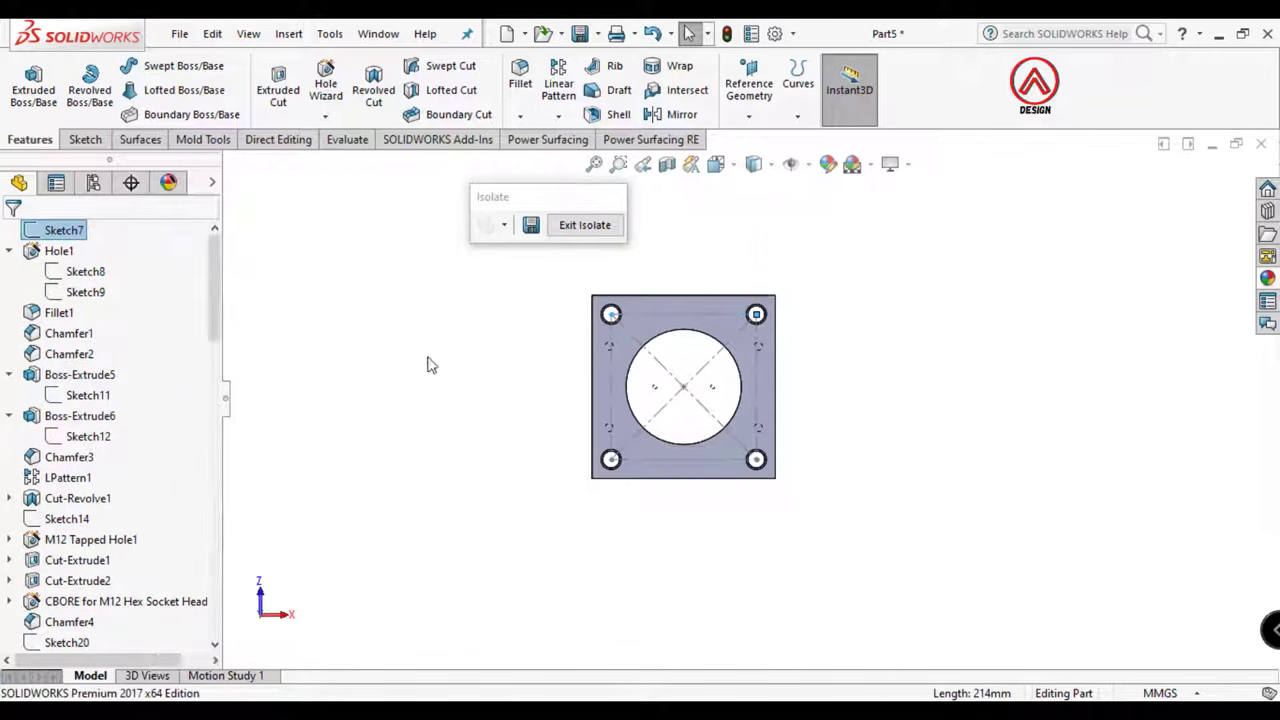
pyautogui.click(60, 519)
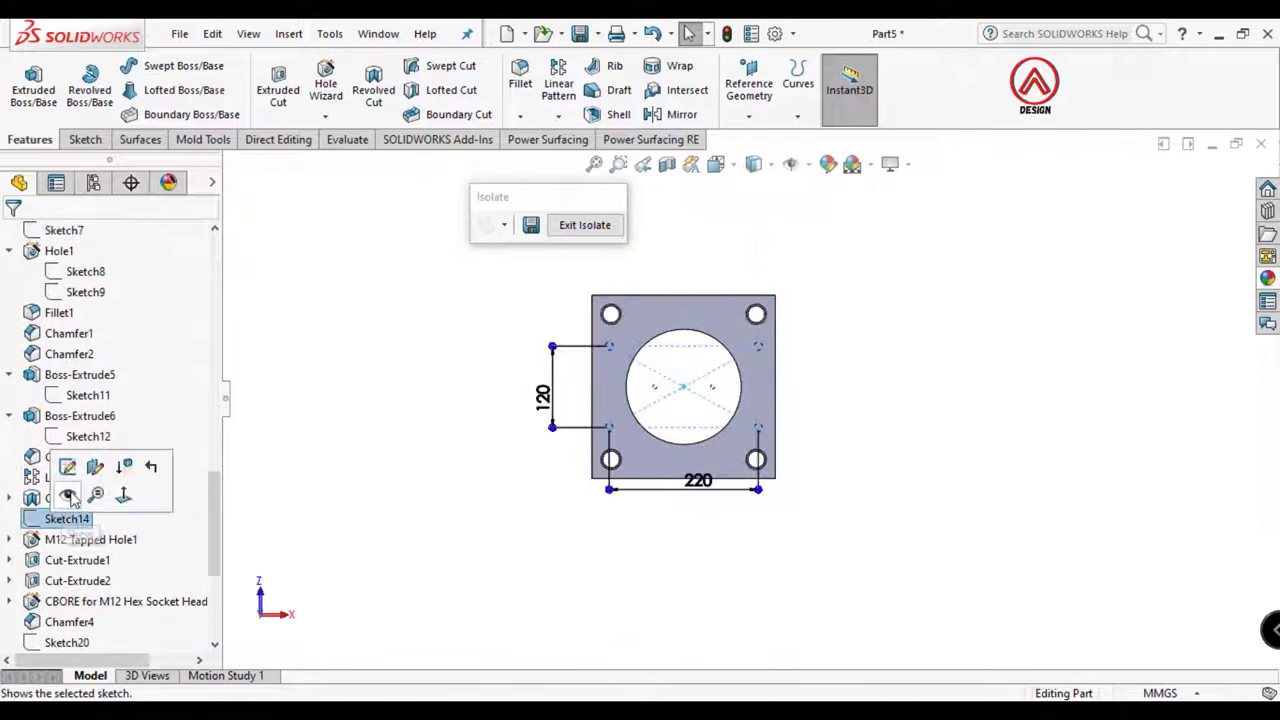
pyautogui.click(94, 463)
pyautogui.scroll(1, 760, 390)
pyautogui.scroll(2, 700, 383)
pyautogui.click(506, 361)
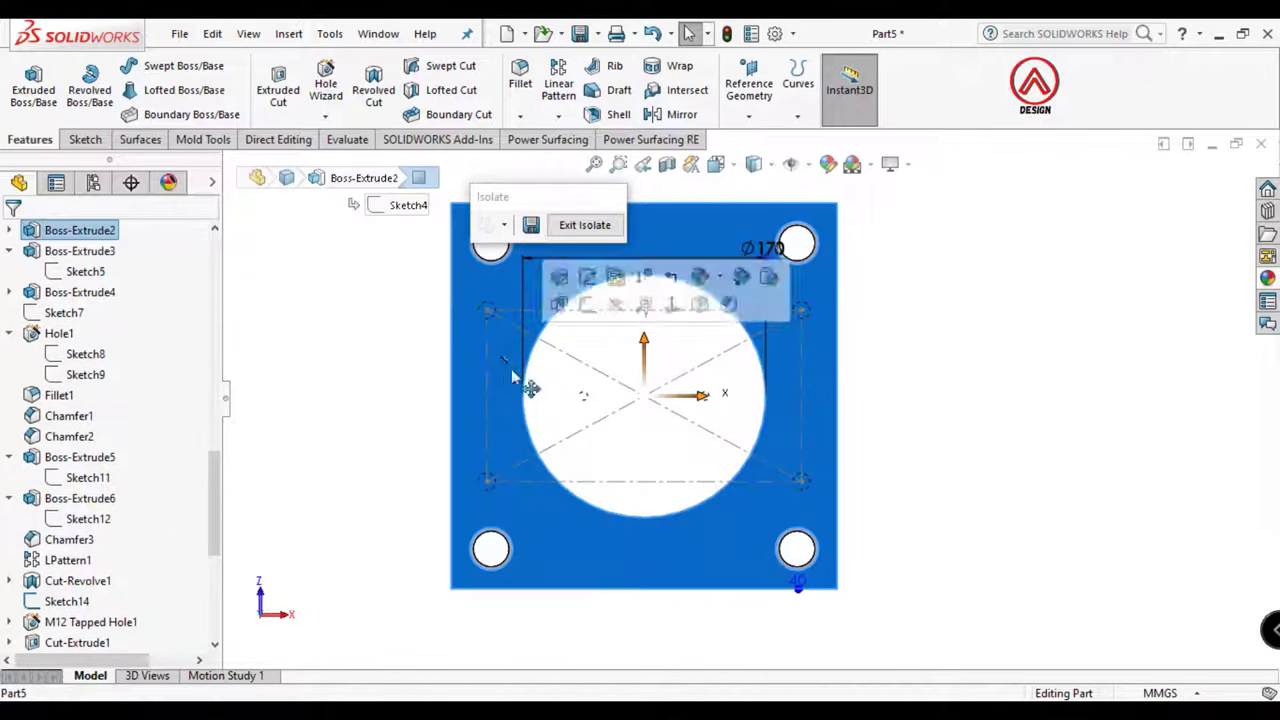
# Set up an ISO M12 tapped hole with a Blind end condition, 29.25 mm deep
pyautogui.click(327, 95)
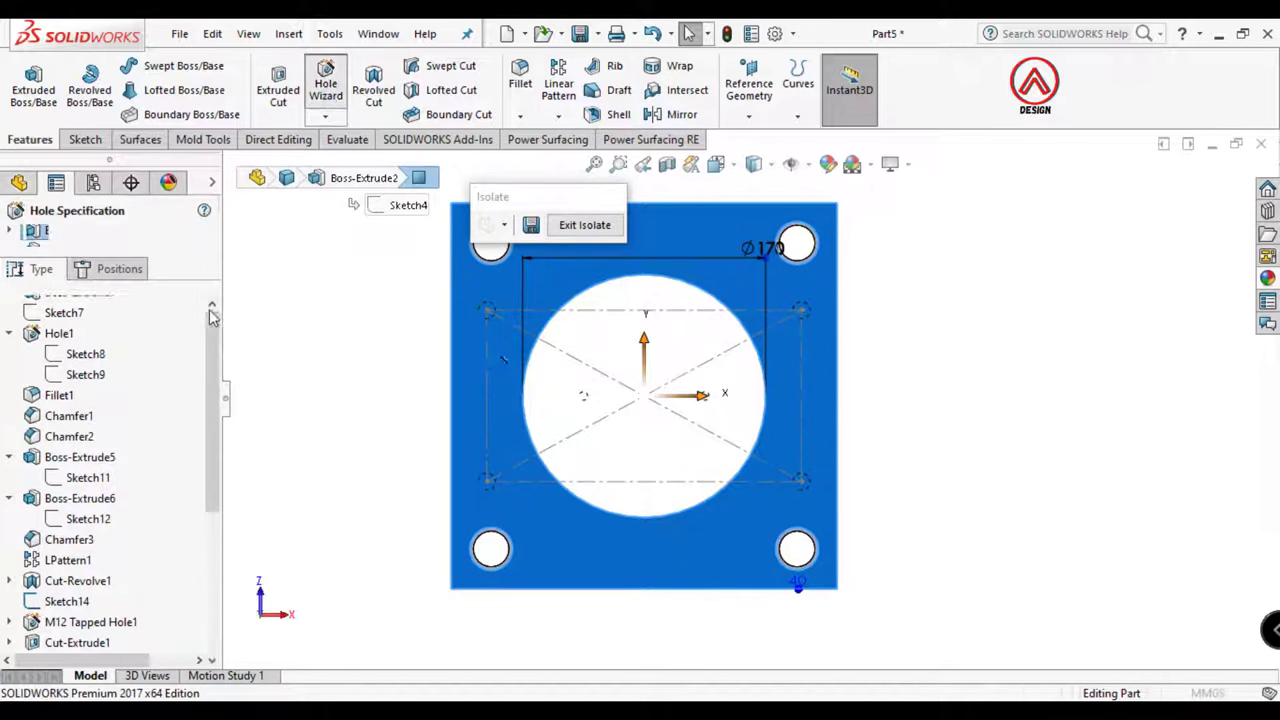
pyautogui.click(30, 398)
pyautogui.scroll(-5, 211, 416)
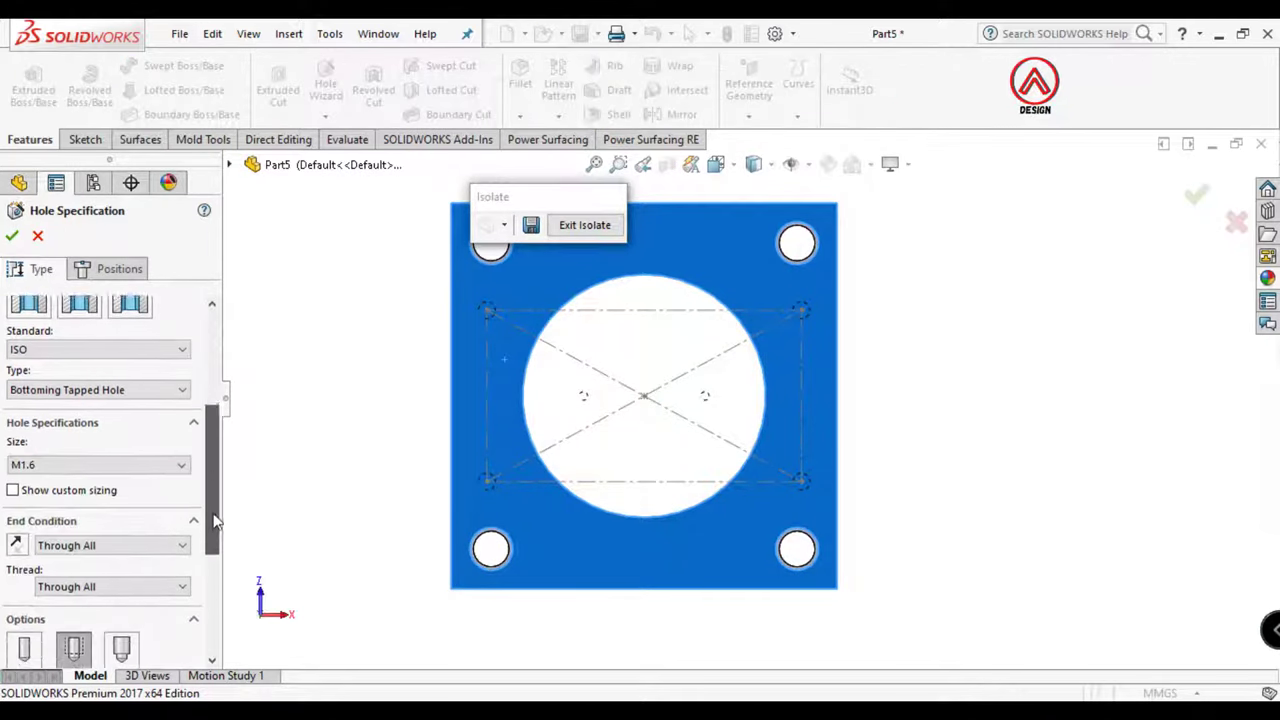
pyautogui.click(90, 430)
pyautogui.scroll(-3, 50, 560)
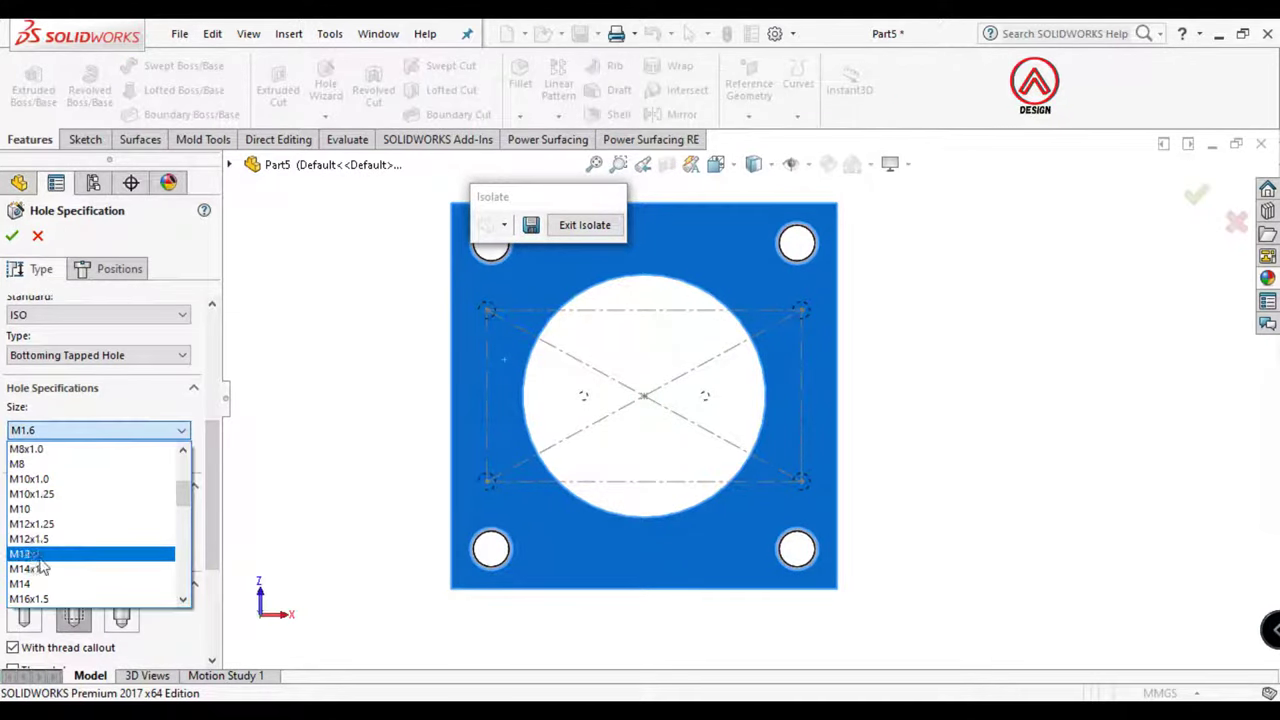
pyautogui.click(36, 555)
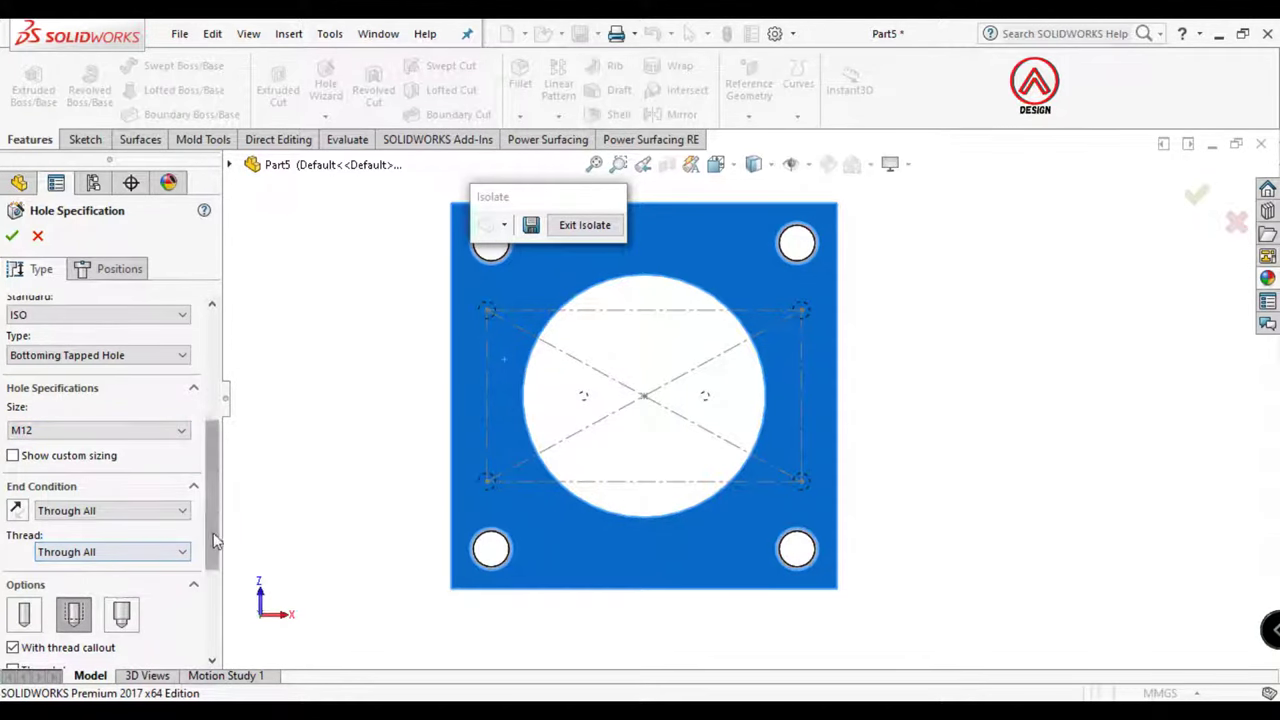
pyautogui.scroll(-2, 172, 540)
pyautogui.click(90, 437)
pyautogui.click(70, 438)
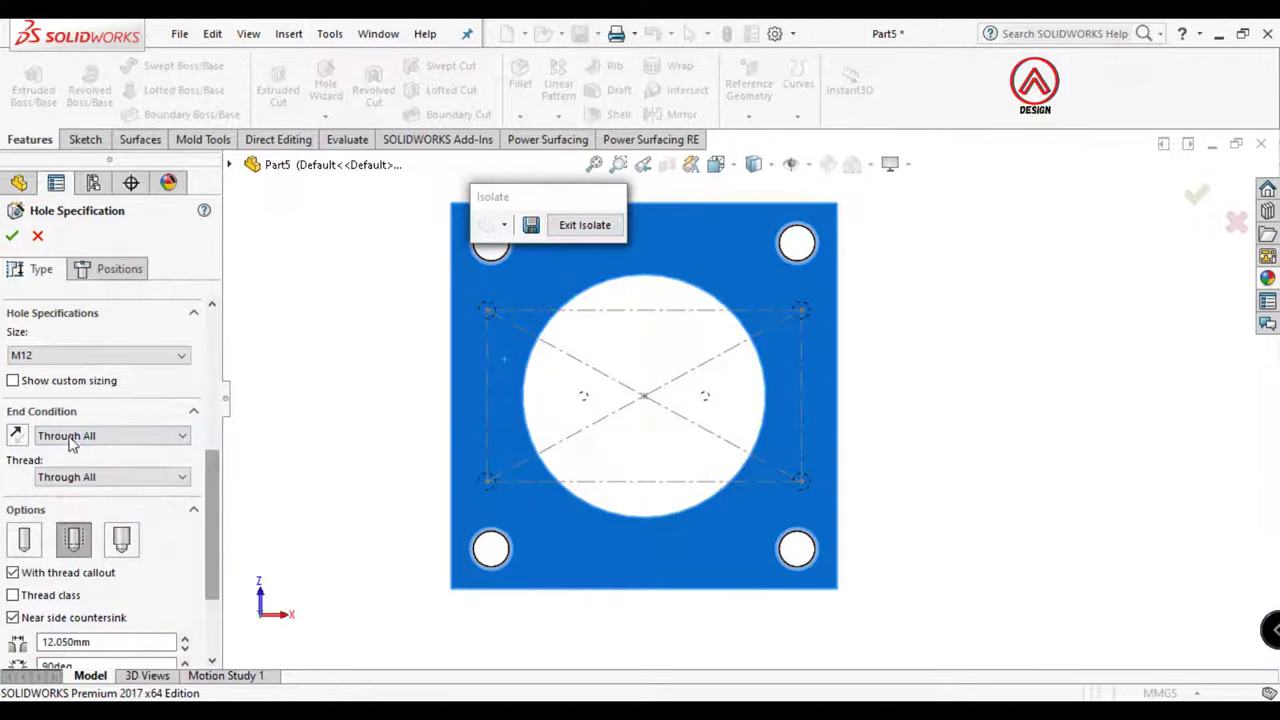
pyautogui.click(70, 438)
pyautogui.click(70, 450)
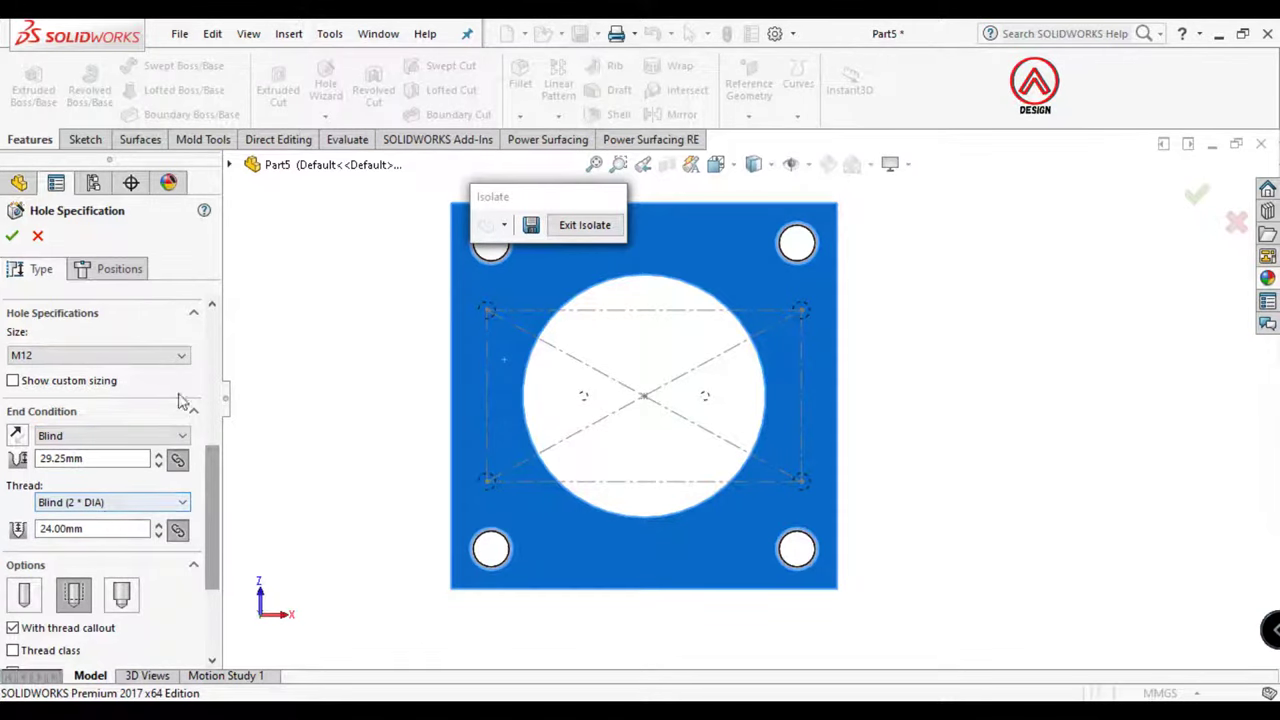
# Place the M12 tapped holes at the layout sketch's four corner points and confirm
pyautogui.click(106, 274)
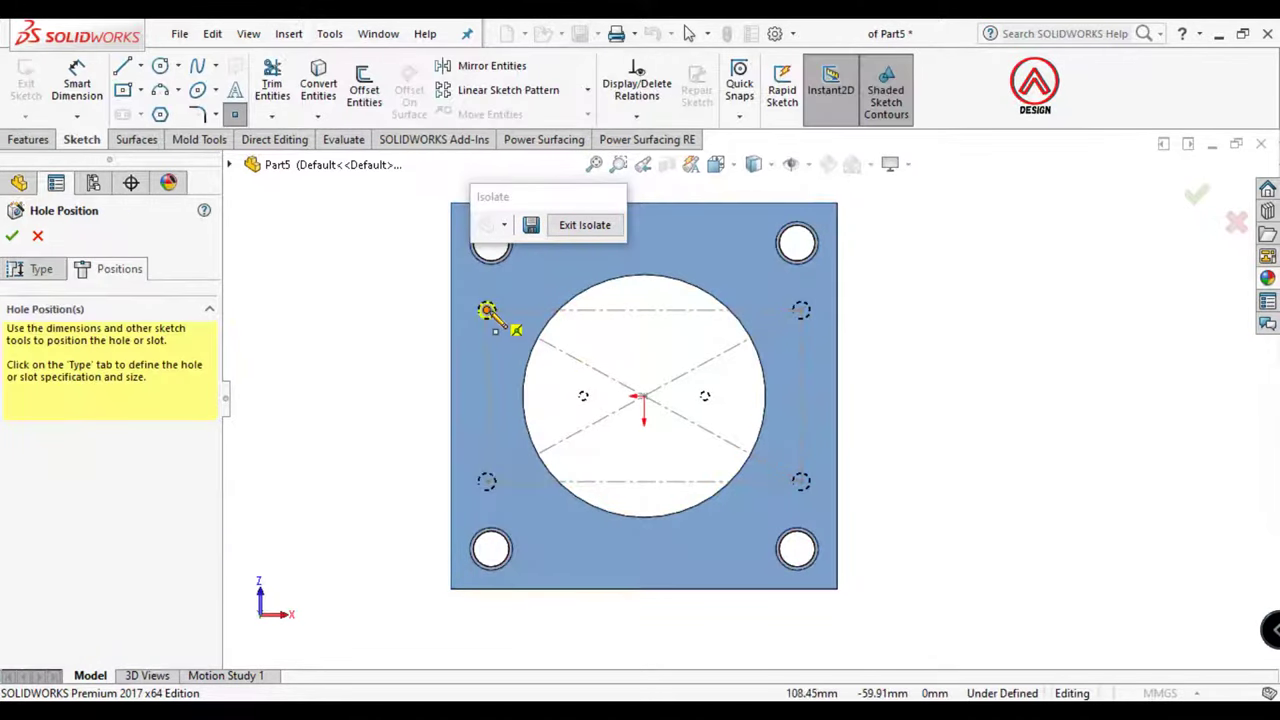
pyautogui.click(487, 311)
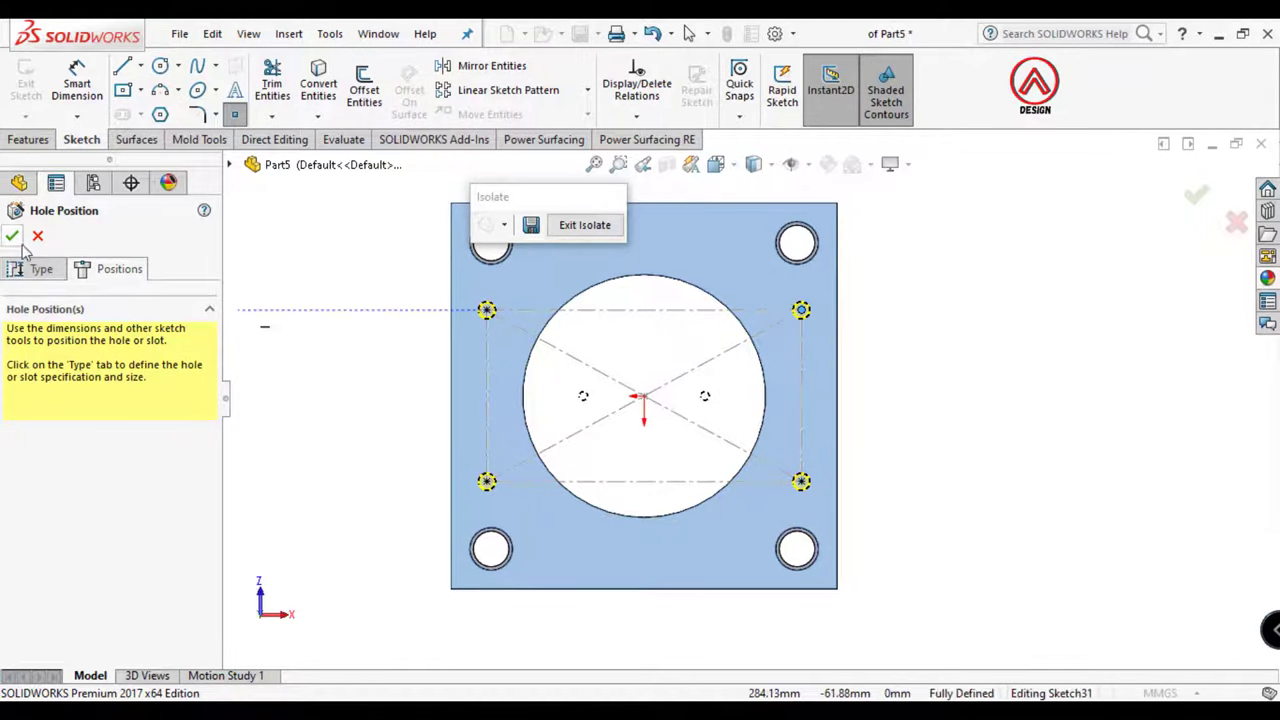
pyautogui.press('Return')
pyautogui.moveTo(831, 294)
pyautogui.mouseDown(button='middle')
pyautogui.moveTo(803, 597)
pyautogui.moveTo(686, 408)
pyautogui.moveTo(709, 412)
pyautogui.mouseUp(button='middle')
# Hide the hole-layout sketch on the plate
pyautogui.click(807, 223)
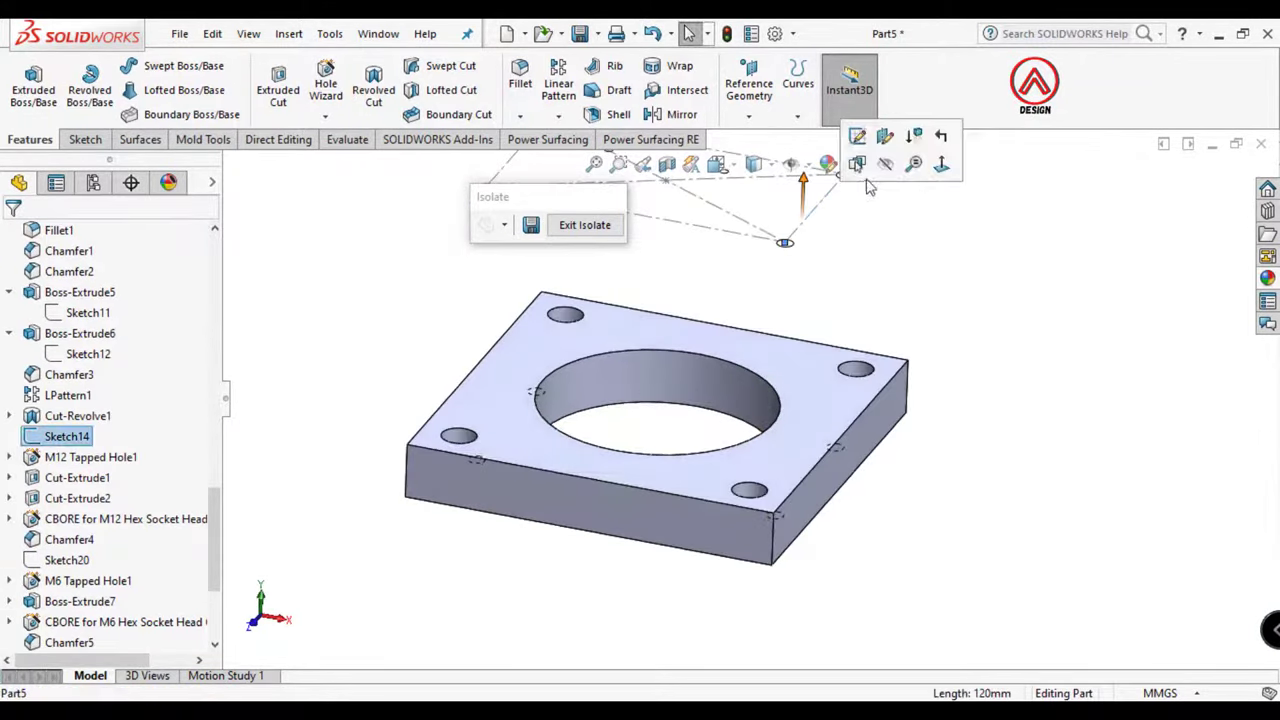
pyautogui.click(883, 165)
pyautogui.scroll(3, 843, 302)
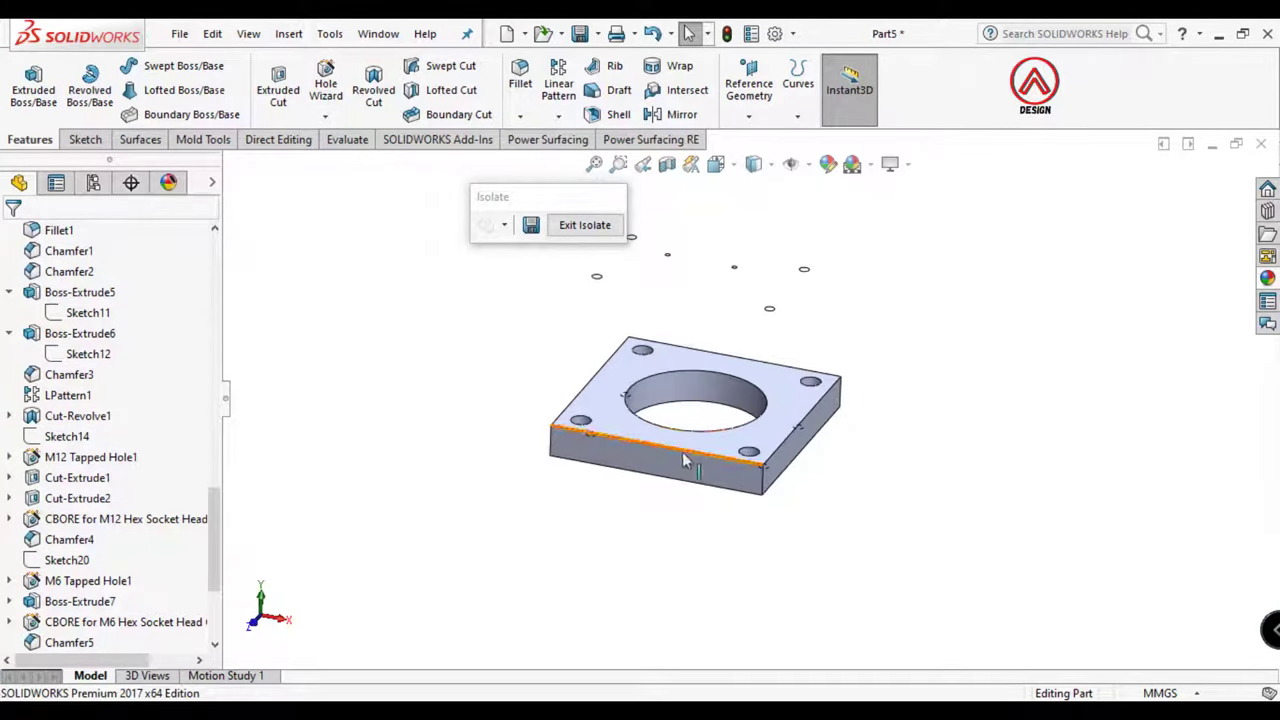
pyautogui.scroll(-2, 705, 338)
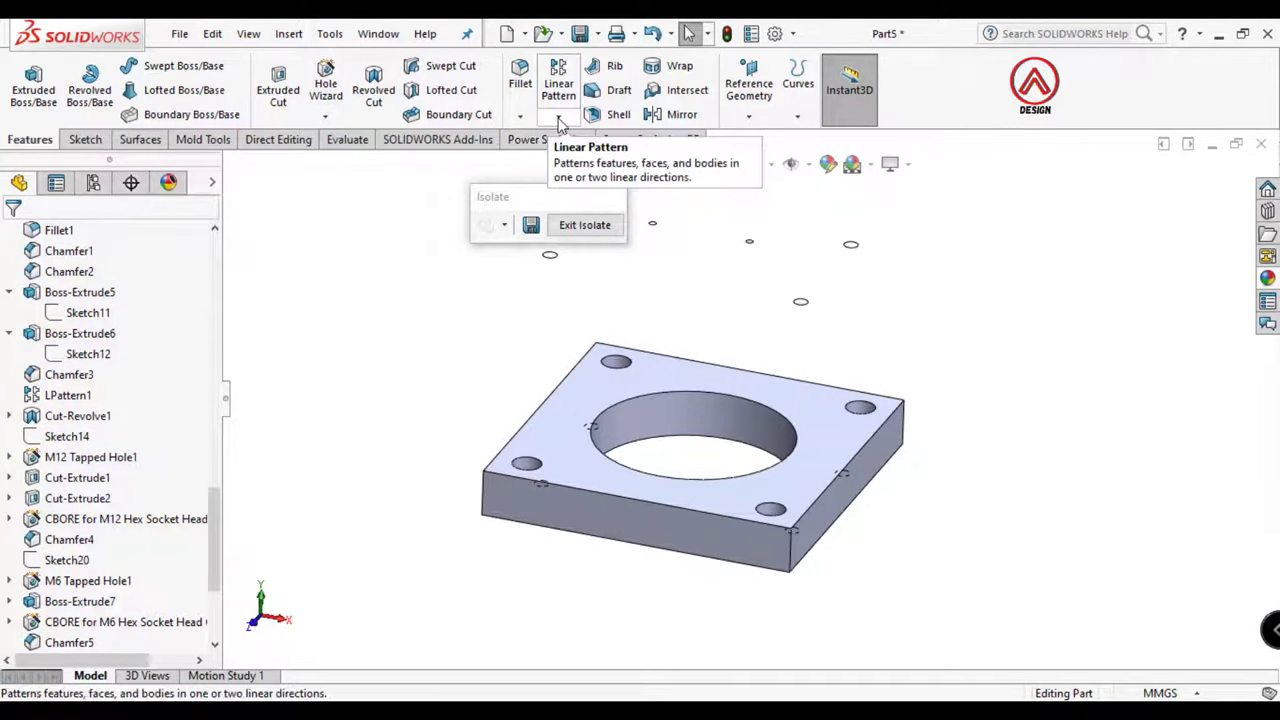
# Chamfer the plate's four outer side faces and the central bore face at 1 mm × 45°
pyautogui.click(520, 116)
pyautogui.click(545, 160)
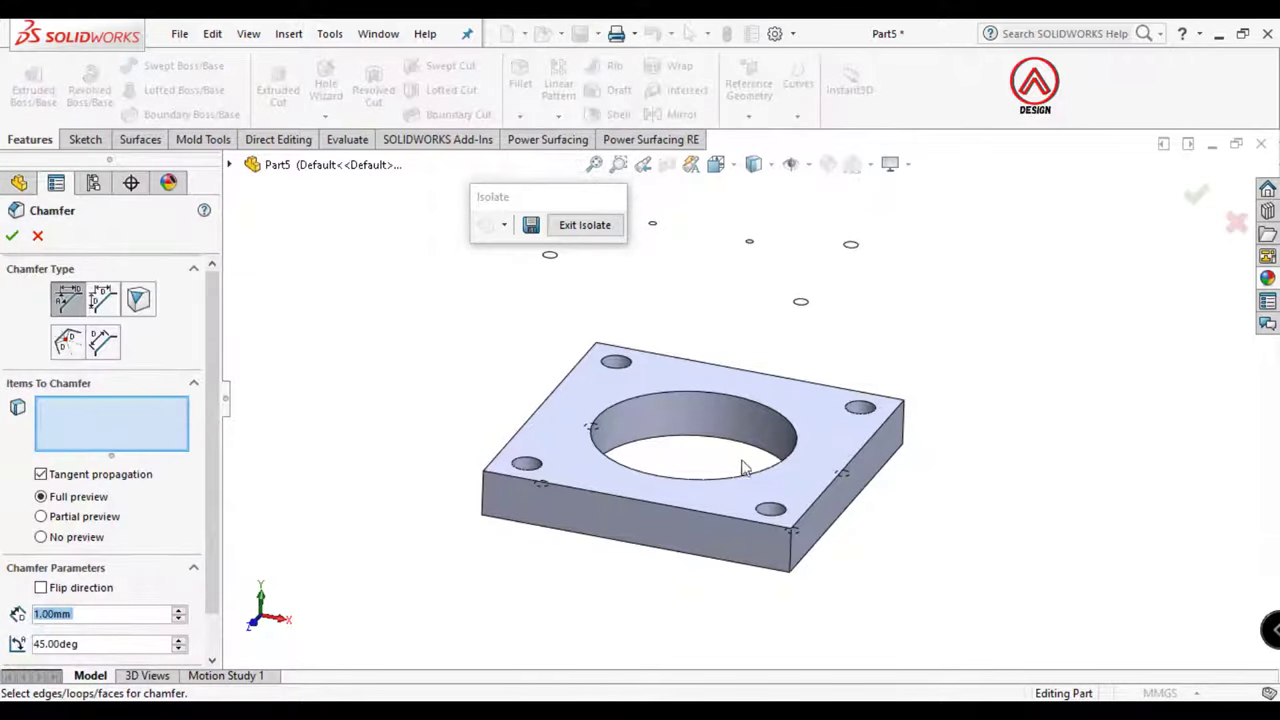
pyautogui.click(580, 532)
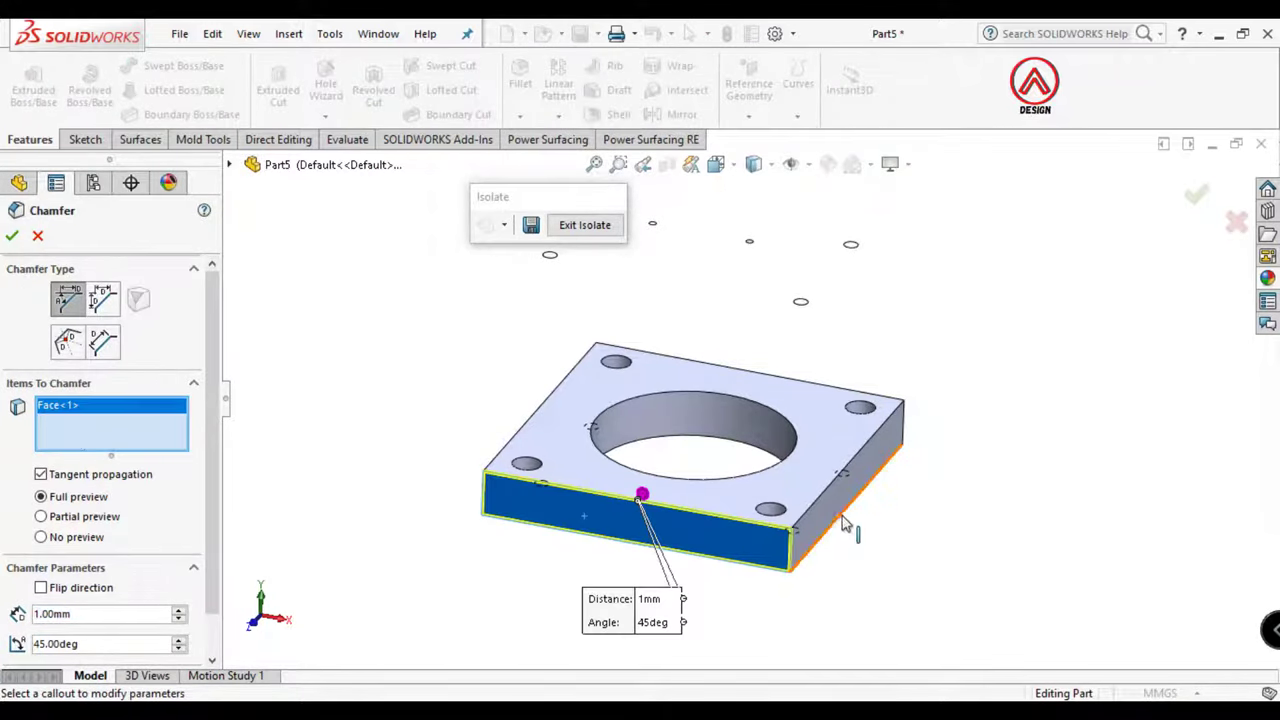
pyautogui.click(838, 510)
pyautogui.moveTo(838, 510)
pyautogui.mouseDown(button='middle')
pyautogui.moveTo(545, 400)
pyautogui.moveTo(600, 340)
pyautogui.moveTo(617, 547)
pyautogui.mouseUp(button='middle')
pyautogui.click(540, 400)
pyautogui.click(622, 512)
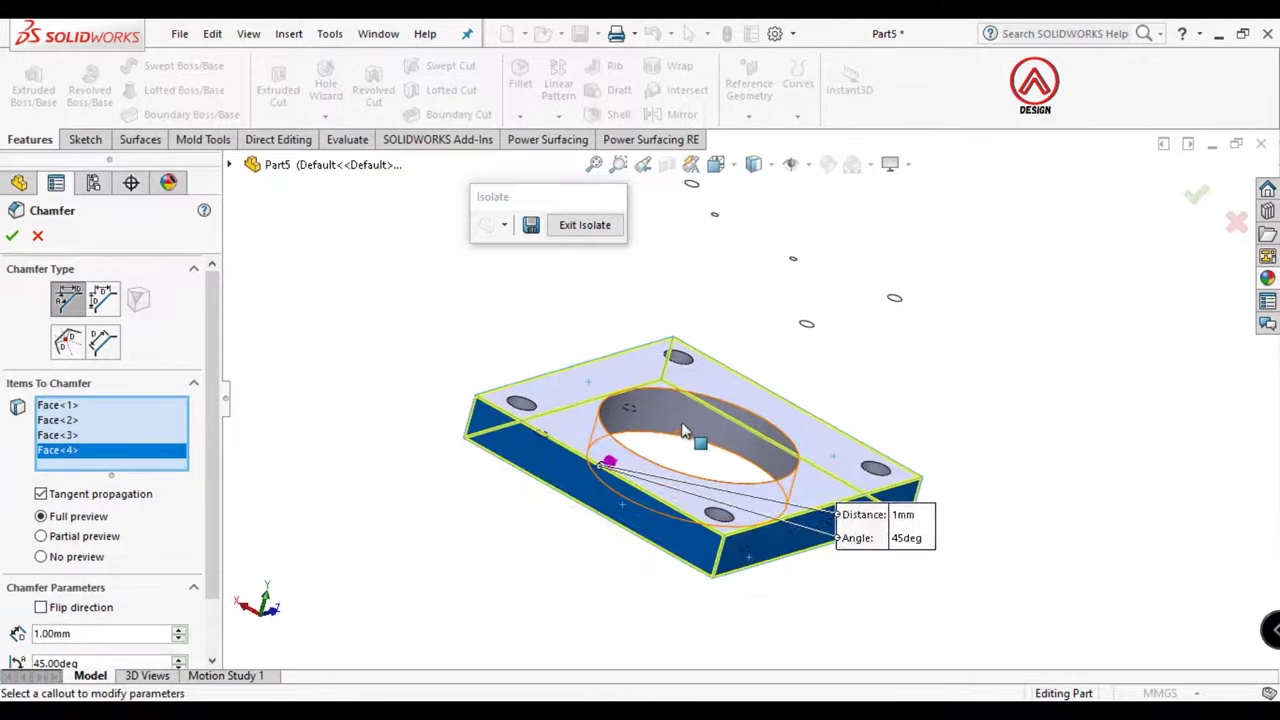
pyautogui.click(690, 434)
pyautogui.scroll(-5, 650, 440)
pyautogui.moveTo(653, 474)
pyautogui.mouseDown(button='middle')
pyautogui.moveTo(597, 451)
pyautogui.moveTo(591, 434)
pyautogui.moveTo(643, 489)
pyautogui.moveTo(517, 427)
pyautogui.moveTo(529, 491)
pyautogui.moveTo(574, 291)
pyautogui.mouseUp(button='middle')
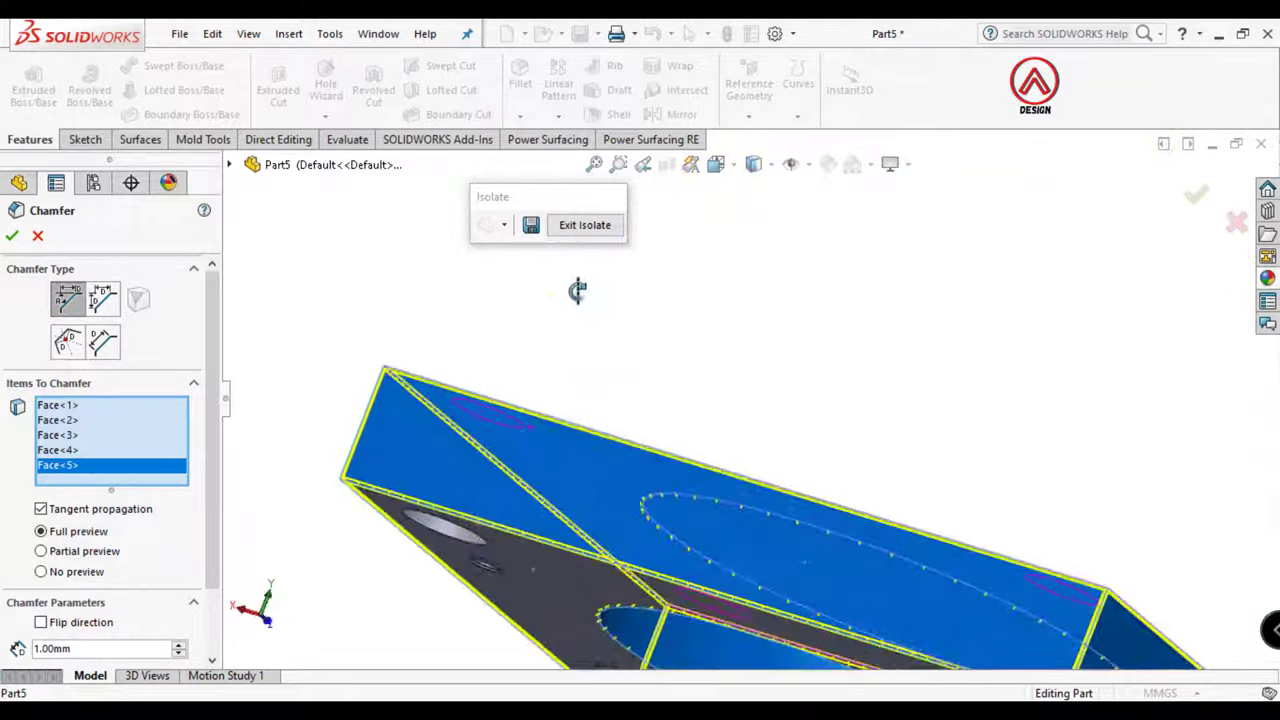
pyautogui.click(12, 238)
# Start a 0.5 mm chamfer and select the four corner hole faces
pyautogui.click(520, 118)
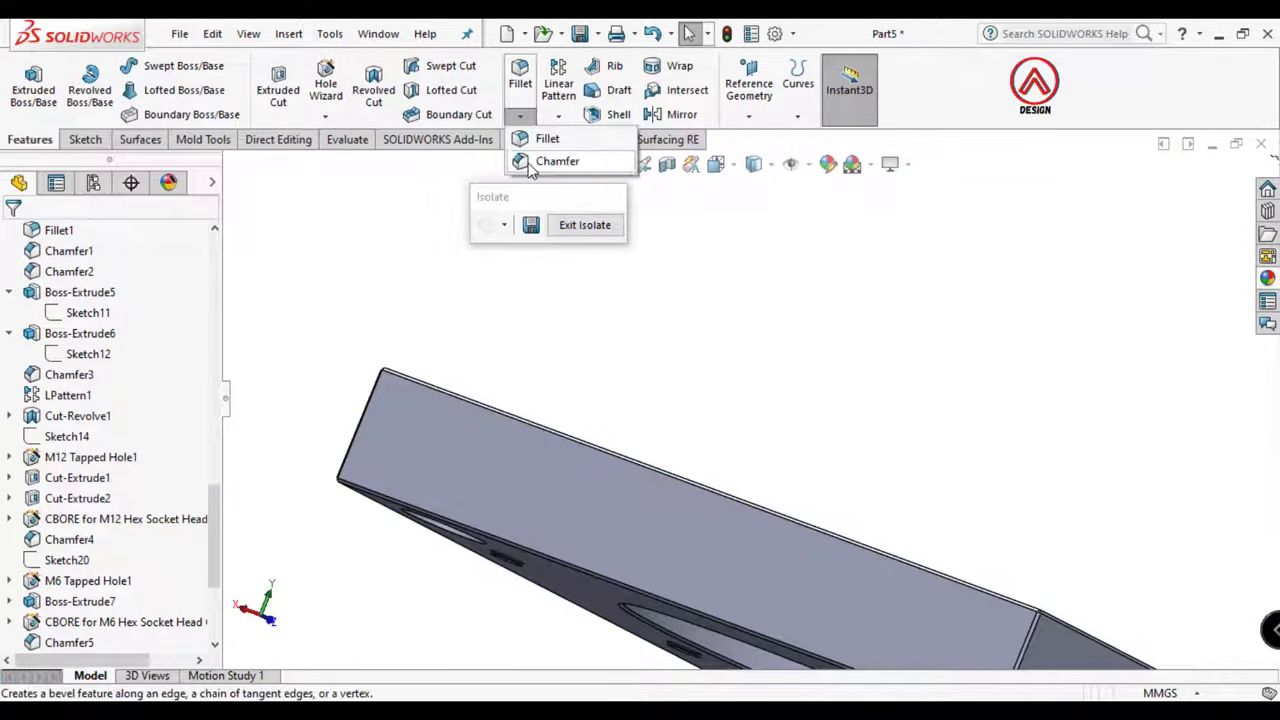
pyautogui.click(535, 157)
pyautogui.write('.5')
pyautogui.moveTo(540, 440); pyautogui.dragTo(643, 434, button='middle')
pyautogui.click(603, 414)
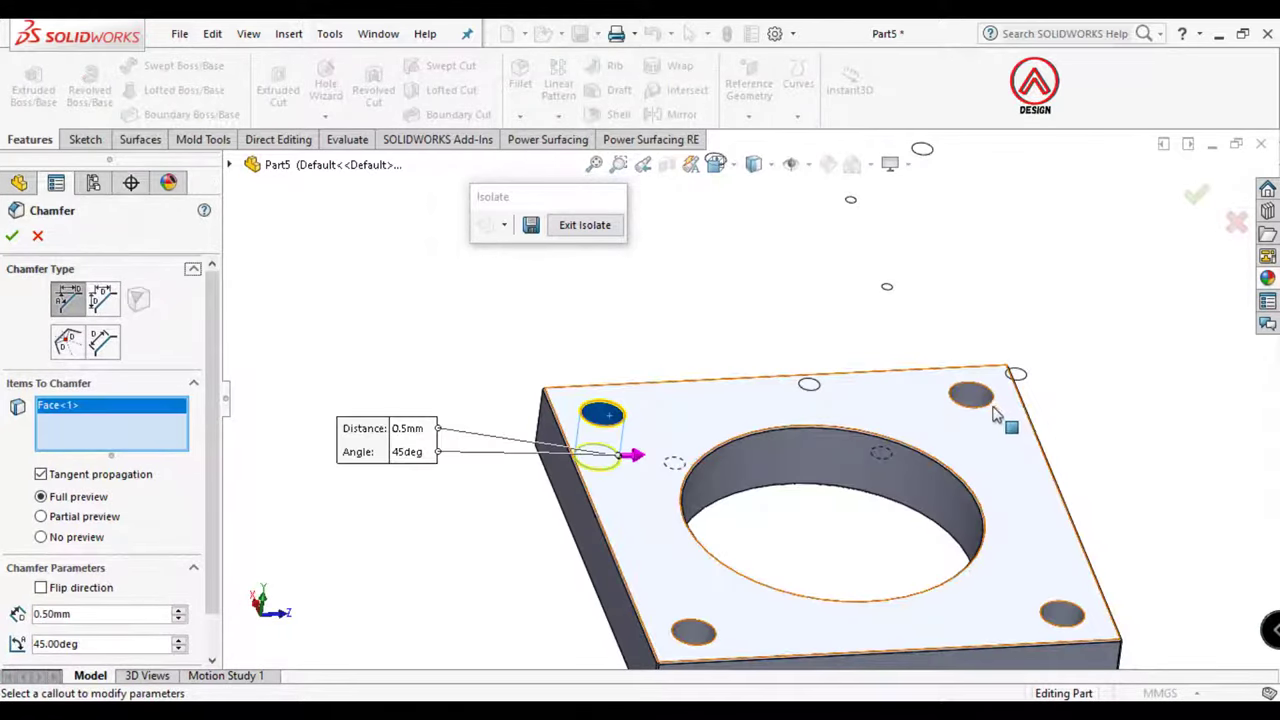
pyautogui.click(972, 396)
pyautogui.click(1063, 617)
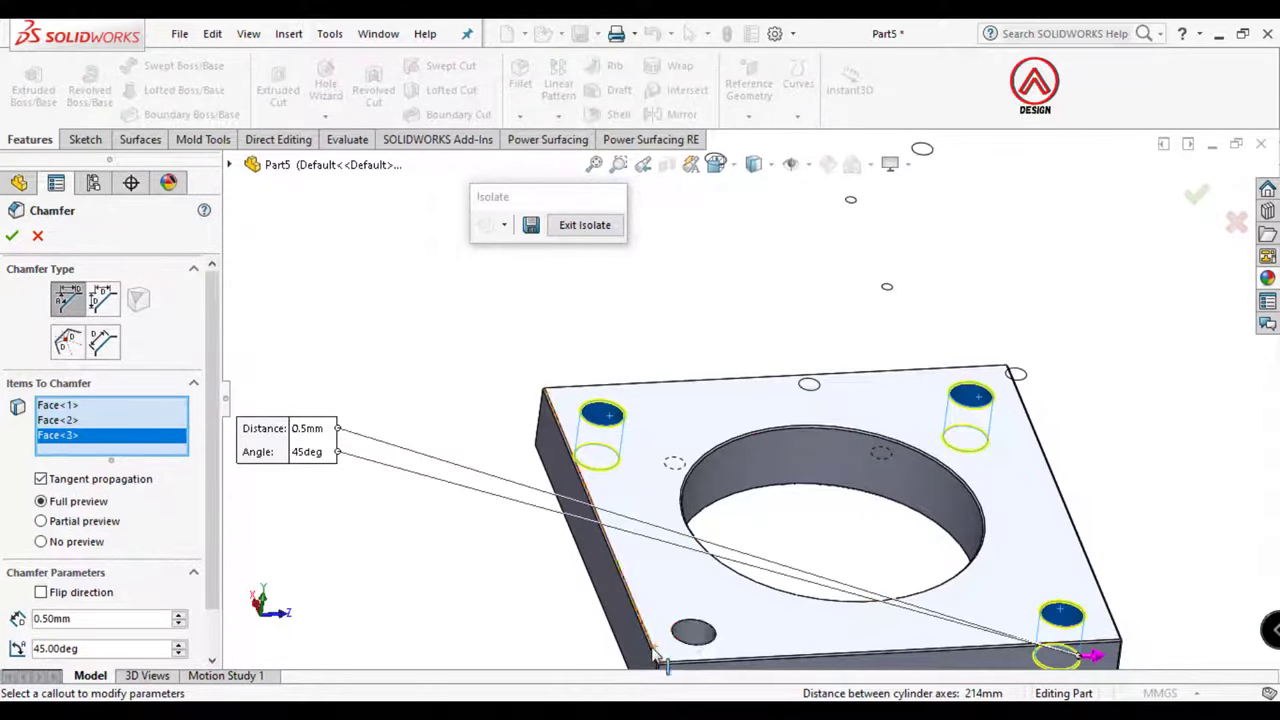
pyautogui.click(693, 640)
pyautogui.scroll(3, 693, 640)
pyautogui.moveTo(693, 640); pyautogui.dragTo(714, 248, button='middle')
pyautogui.scroll(-3, 700, 580)
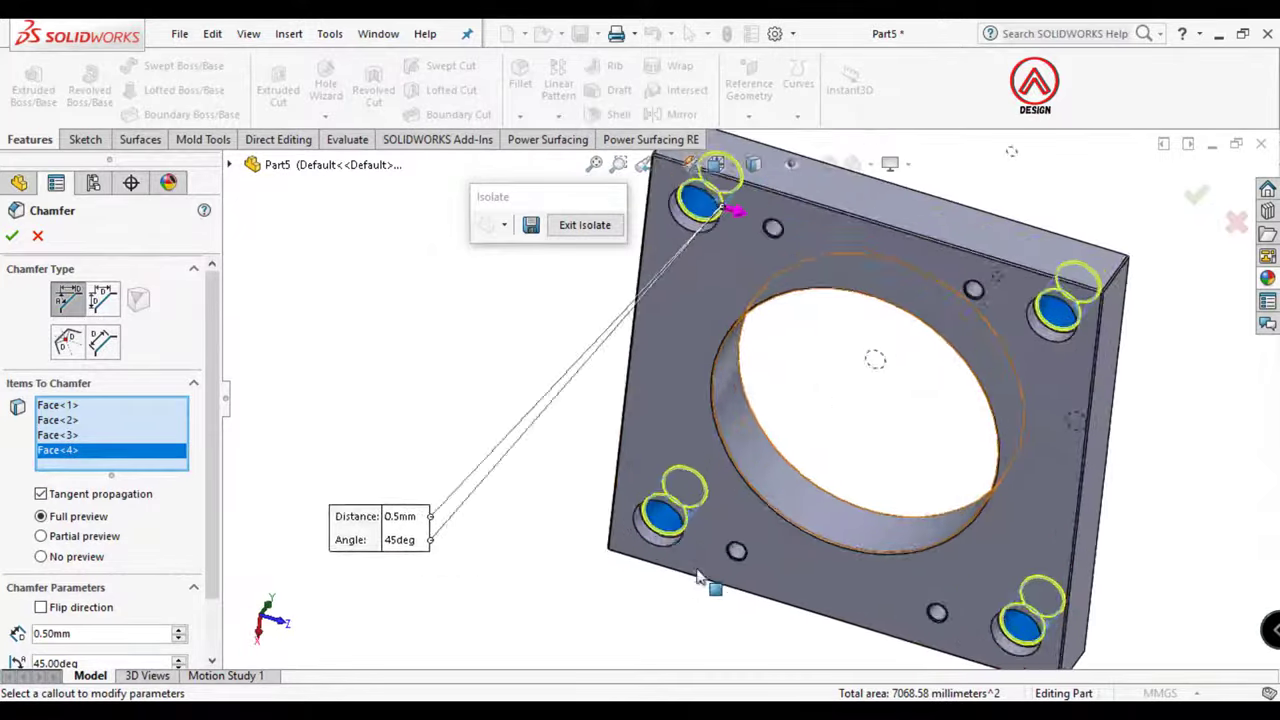
pyautogui.scroll(-3, 645, 517)
pyautogui.click(670, 484)
pyautogui.scroll(2, 670, 484)
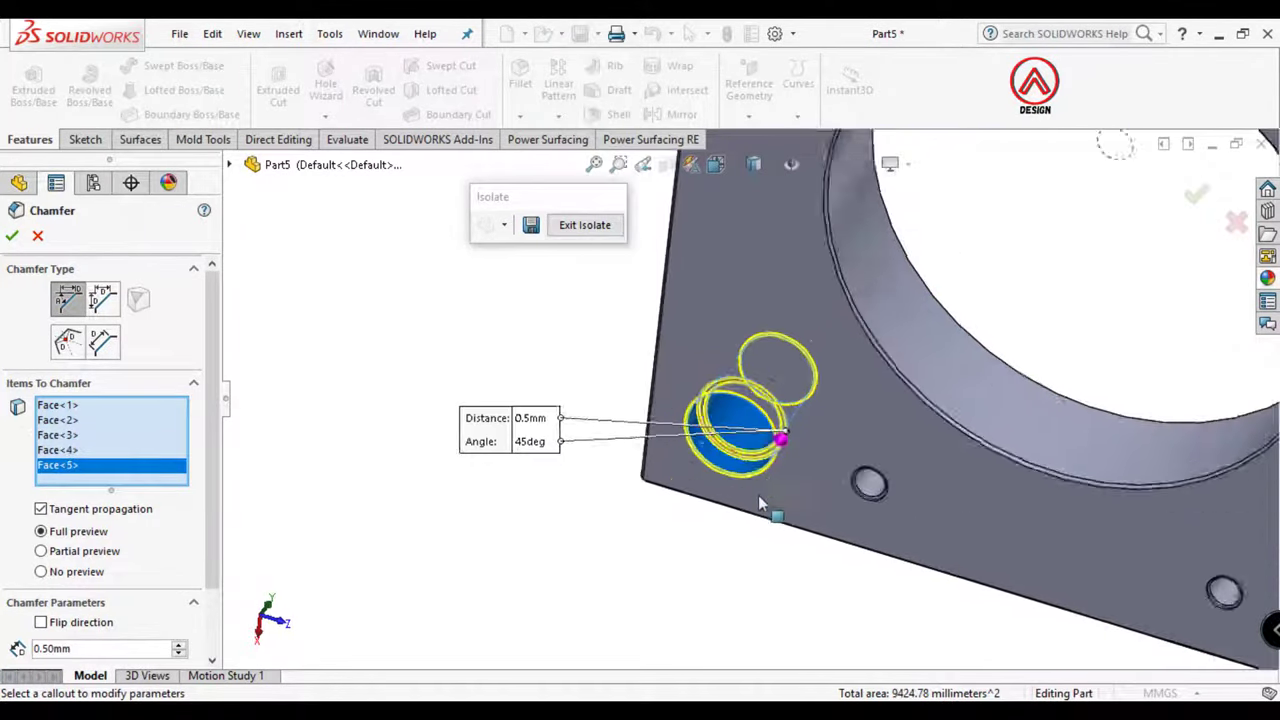
pyautogui.scroll(-2, 757, 509)
pyautogui.scroll(-3, 729, 420)
pyautogui.scroll(-3, 706, 471)
pyautogui.scroll(3, 773, 365)
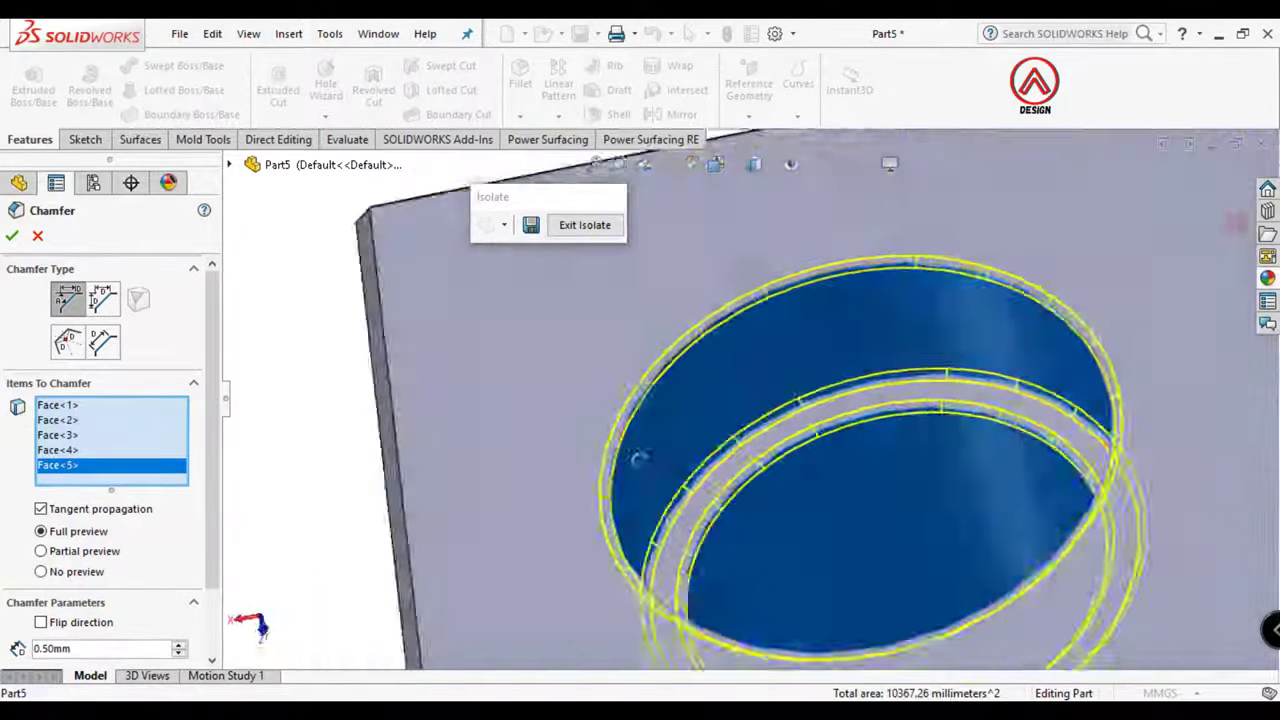
pyautogui.scroll(2, 773, 365)
# Replace a wrongly picked face with the four counterbore edges and apply the 0.5 mm chamfer
pyautogui.click(773, 365)
pyautogui.click(816, 276)
pyautogui.scroll(2, 816, 276)
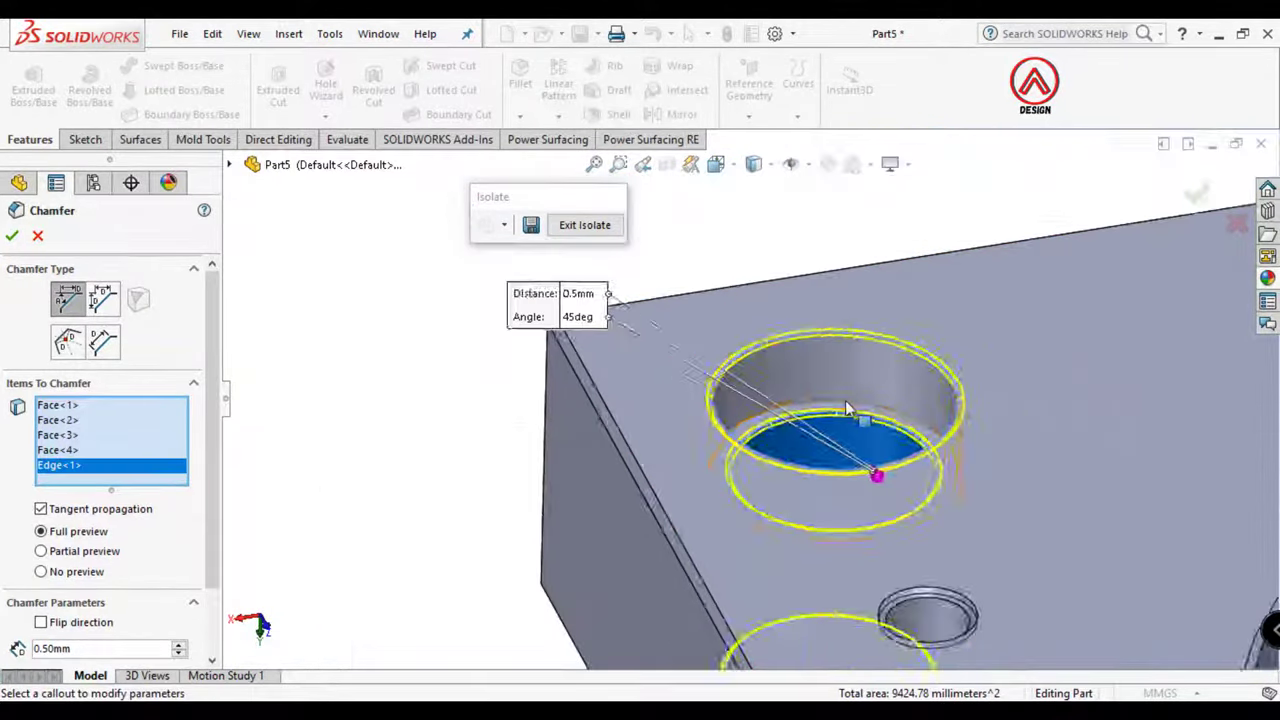
pyautogui.scroll(3, 866, 426)
pyautogui.scroll(2, 787, 533)
pyautogui.click(787, 537)
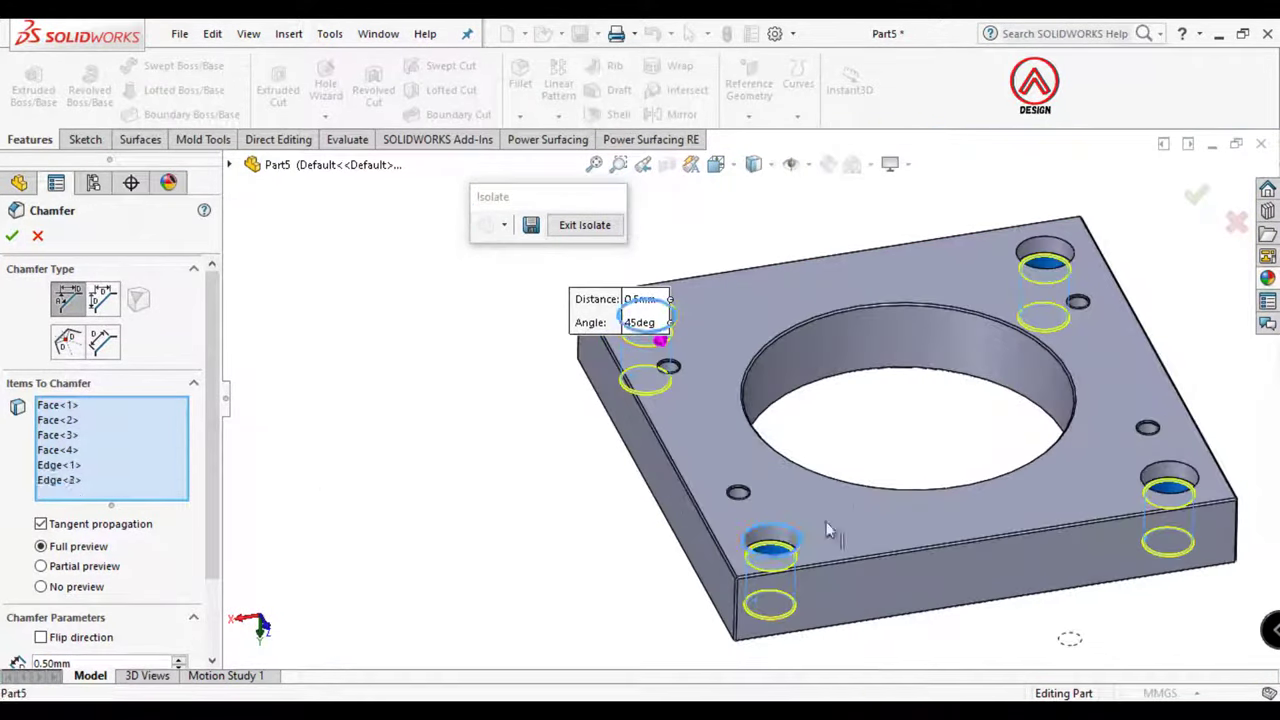
pyautogui.click(1182, 484)
pyautogui.click(1060, 250)
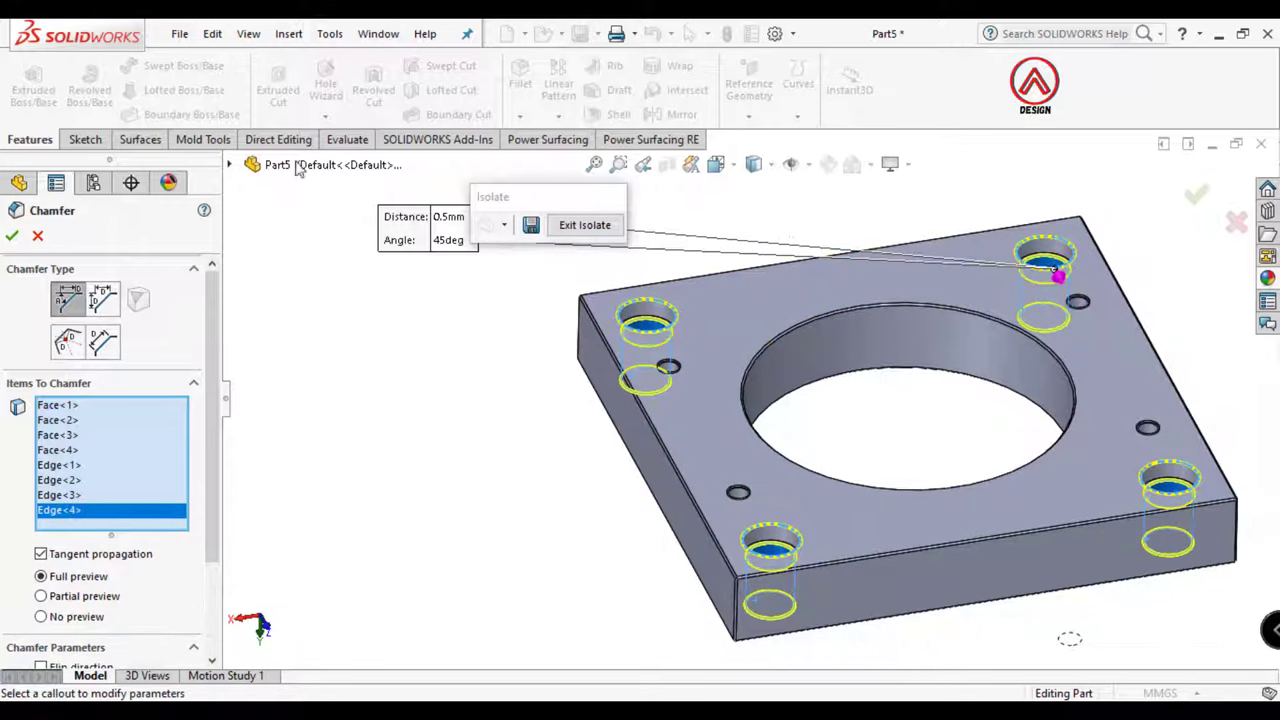
pyautogui.click(12, 236)
pyautogui.moveTo(543, 363)
pyautogui.mouseDown(button='middle')
pyautogui.moveTo(751, 604)
pyautogui.moveTo(871, 246)
pyautogui.mouseUp(button='middle')
# Sketch a circle centred on the lower-left corner hole, viewed Normal To the face
pyautogui.scroll(-3, 737, 491)
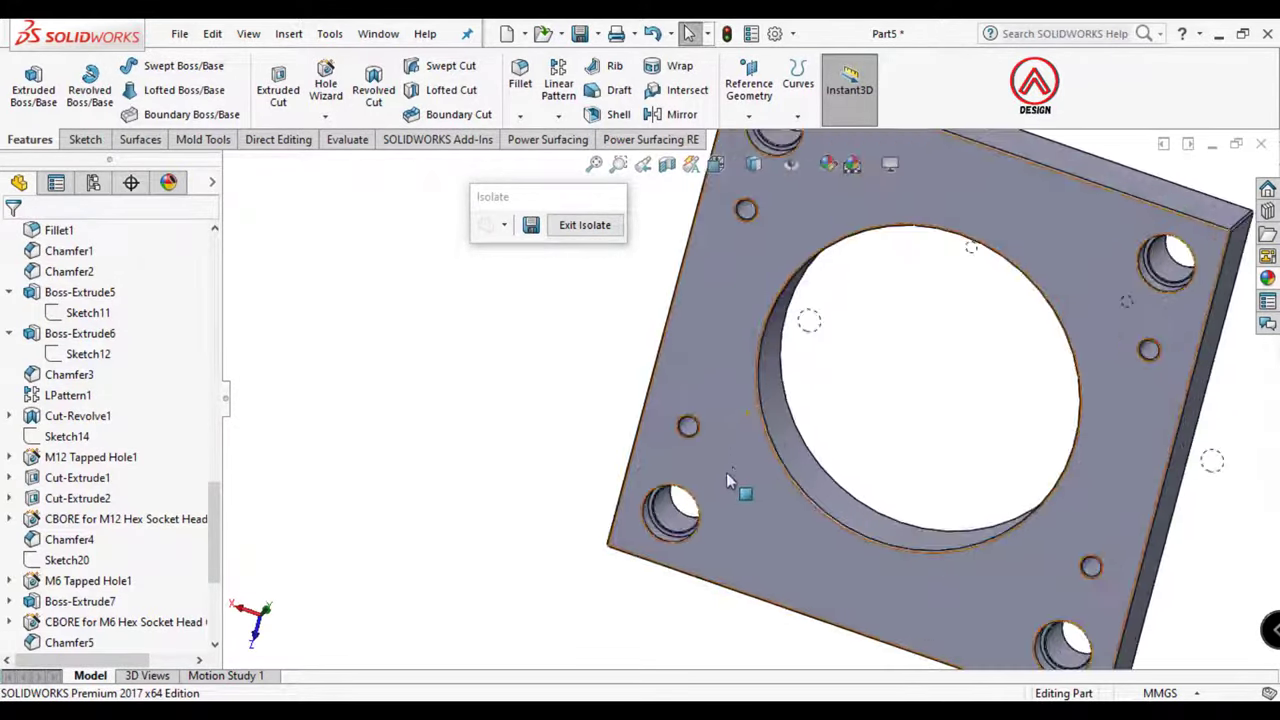
pyautogui.scroll(-3, 698, 440)
pyautogui.scroll(-3, 630, 530)
pyautogui.click(568, 516)
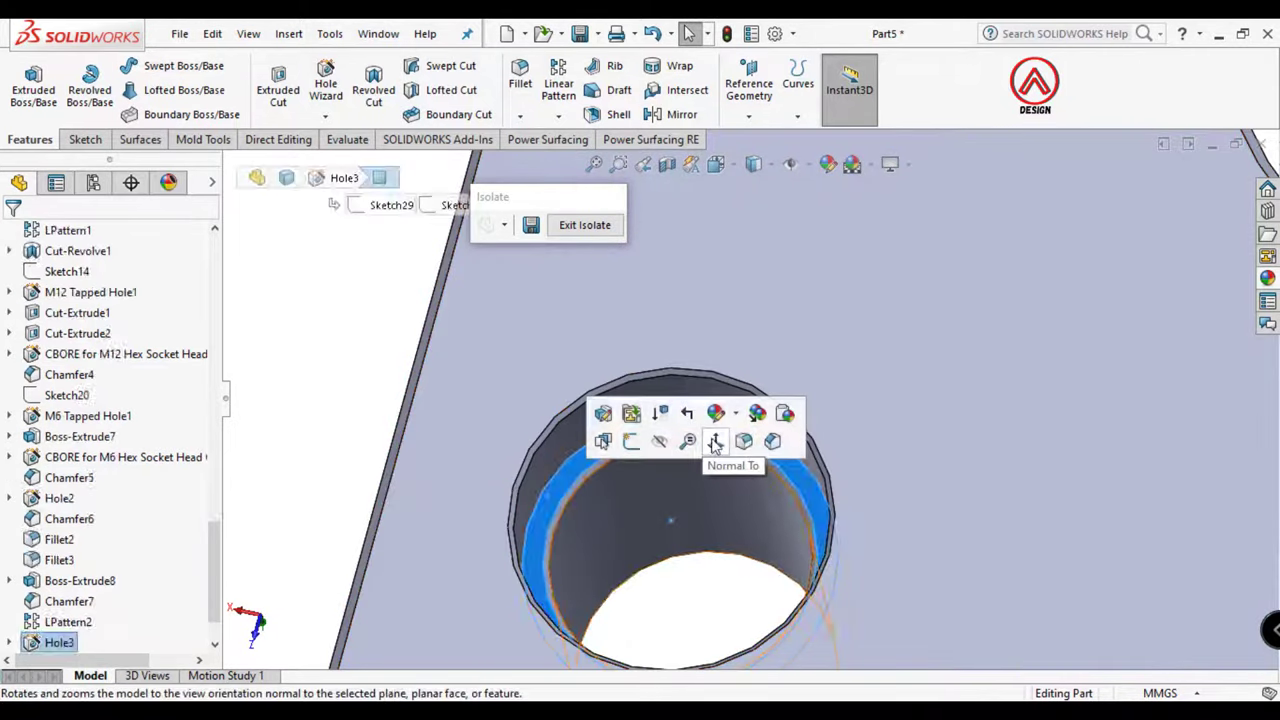
pyautogui.click(716, 444)
pyautogui.click(85, 139)
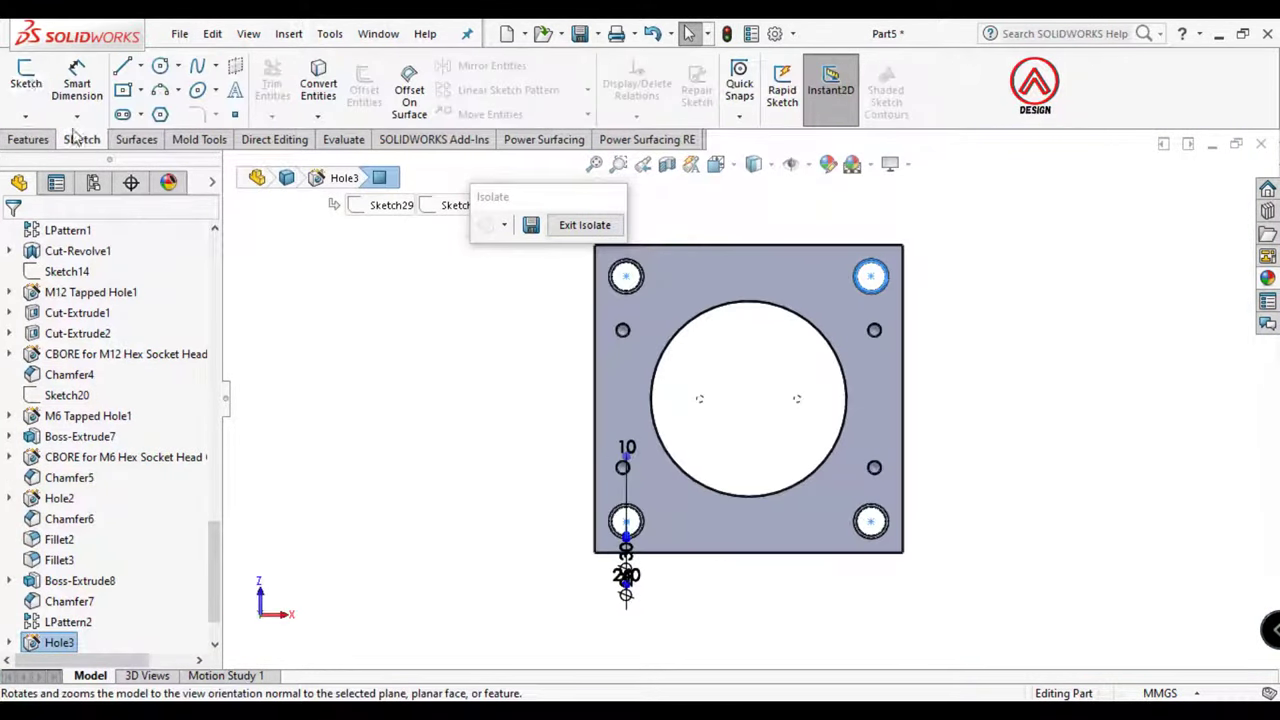
pyautogui.click(26, 80)
pyautogui.click(160, 65)
pyautogui.scroll(-5, 651, 529)
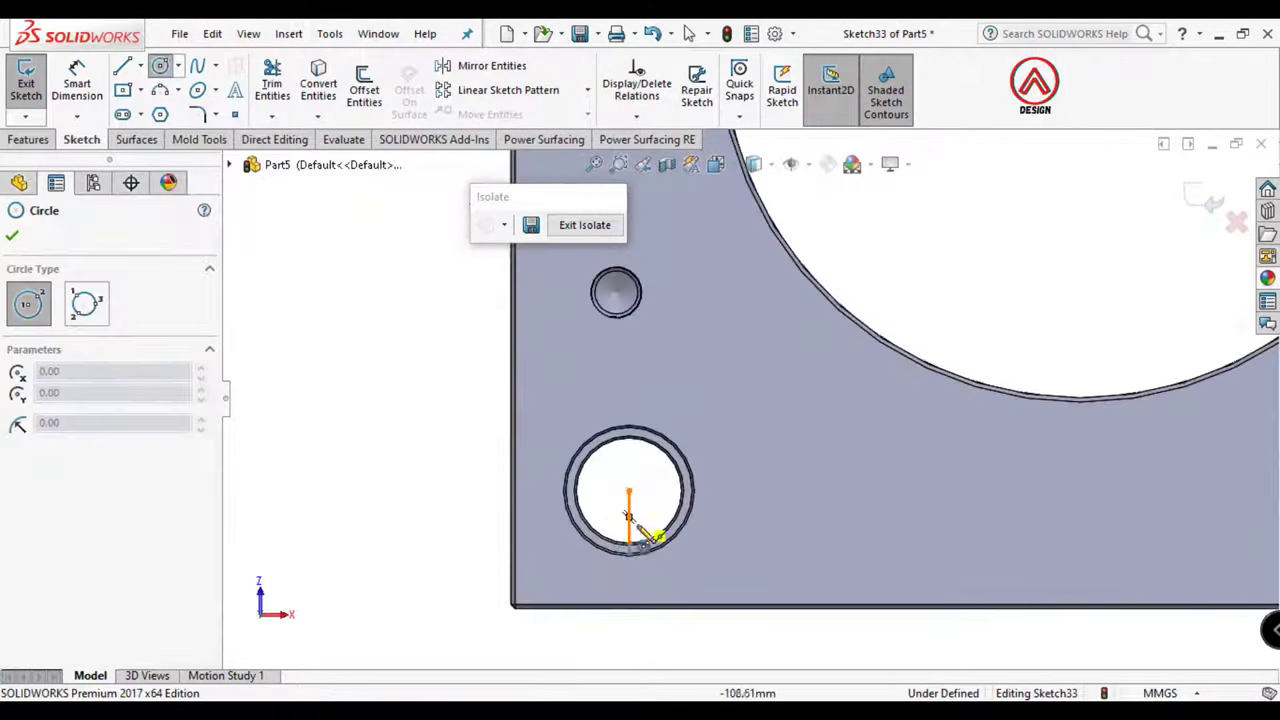
pyautogui.click(628, 490)
pyautogui.click(674, 489)
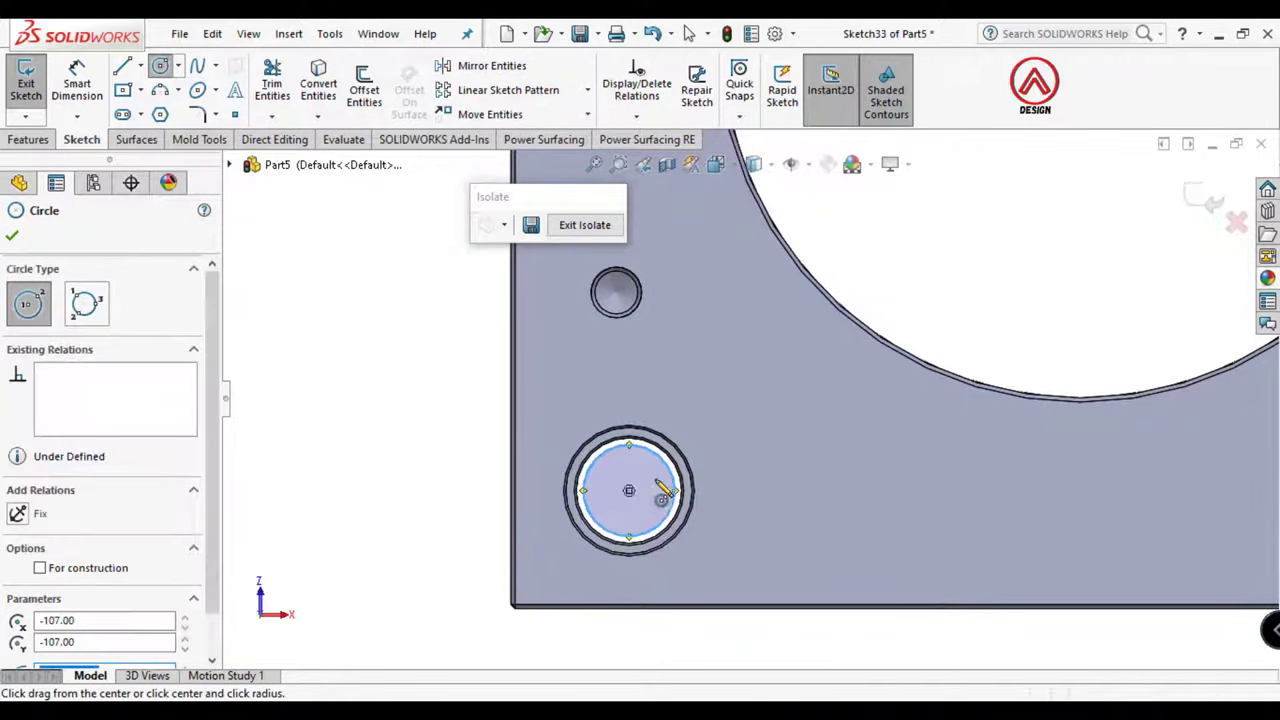
pyautogui.click(628, 490)
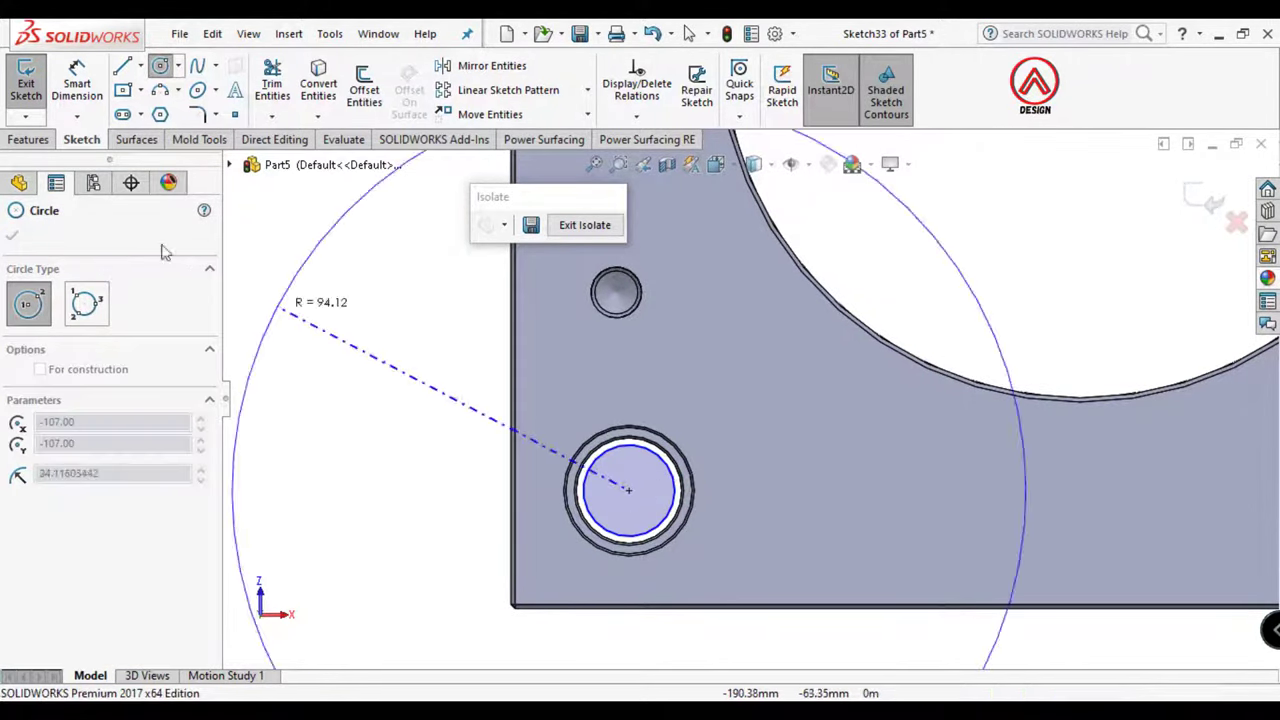
pyautogui.press('Escape')
# Dimension the circle to a 30 mm diameter
pyautogui.click(77, 88)
pyautogui.click(674, 479)
pyautogui.click(846, 328)
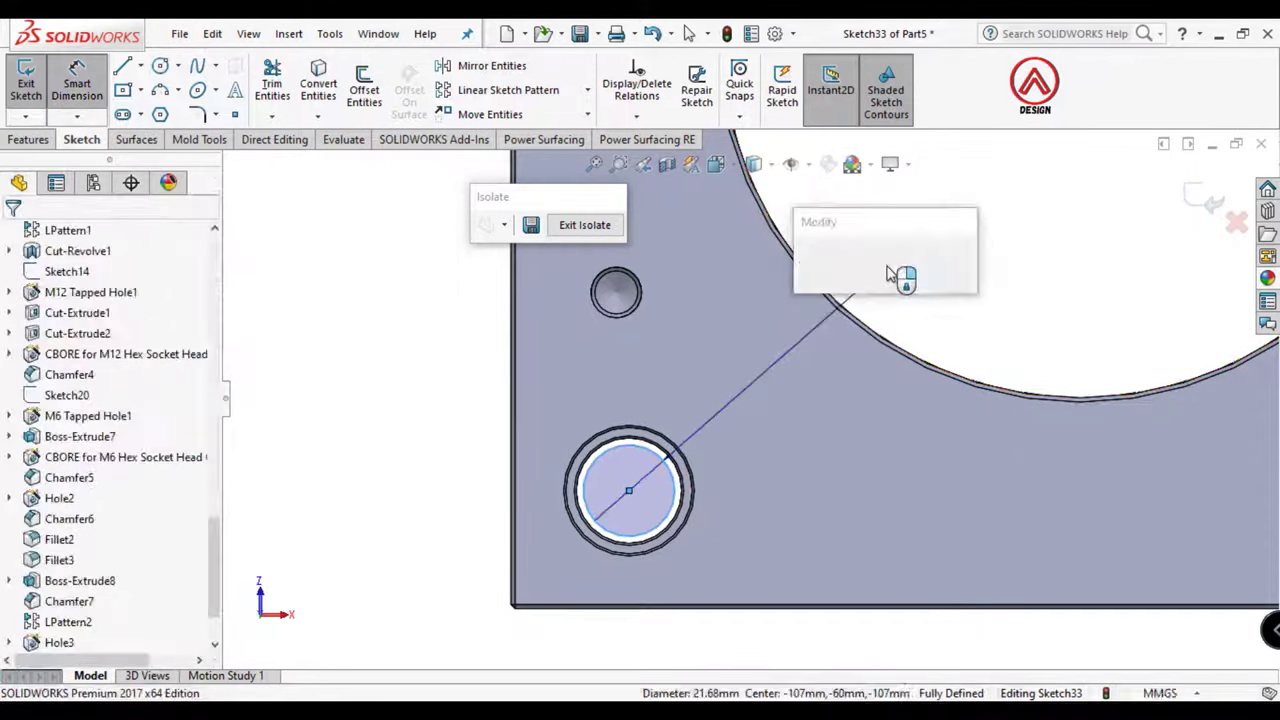
pyautogui.write('30')
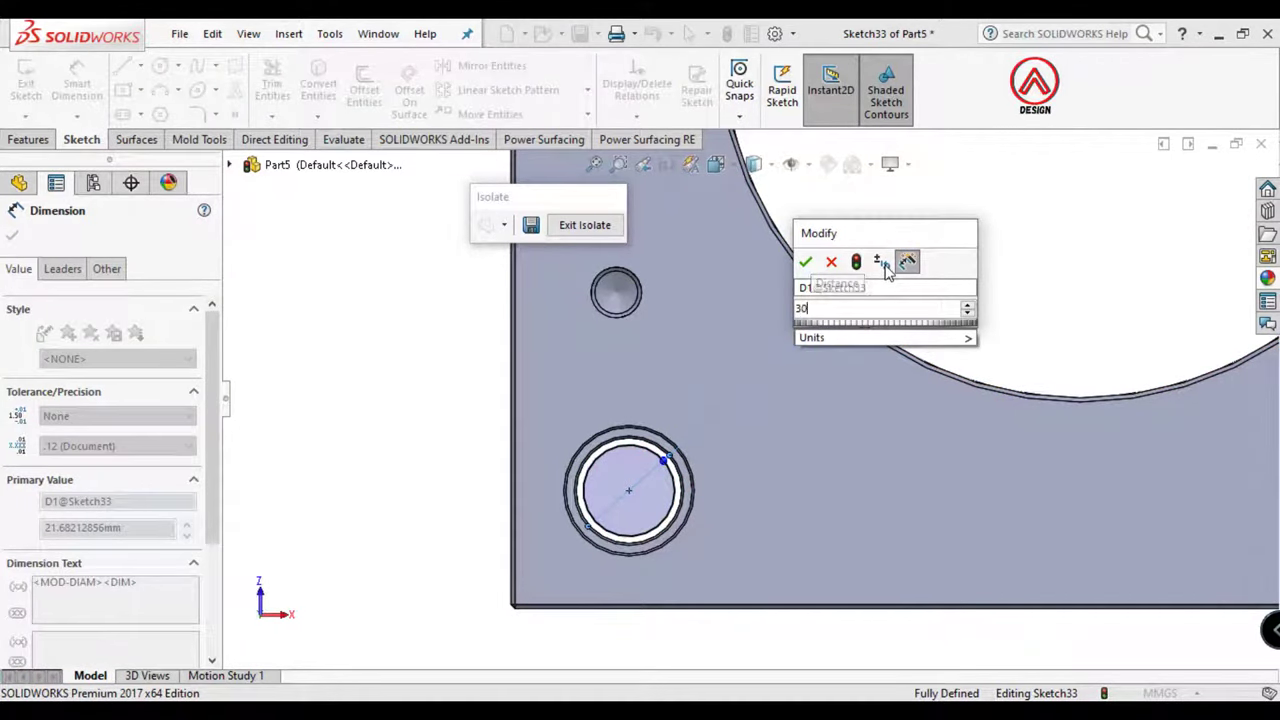
pyautogui.press('Return')
# Extrude the Ø30 circle 10 mm as a separate body with Merge result unchecked
pyautogui.click(28, 139)
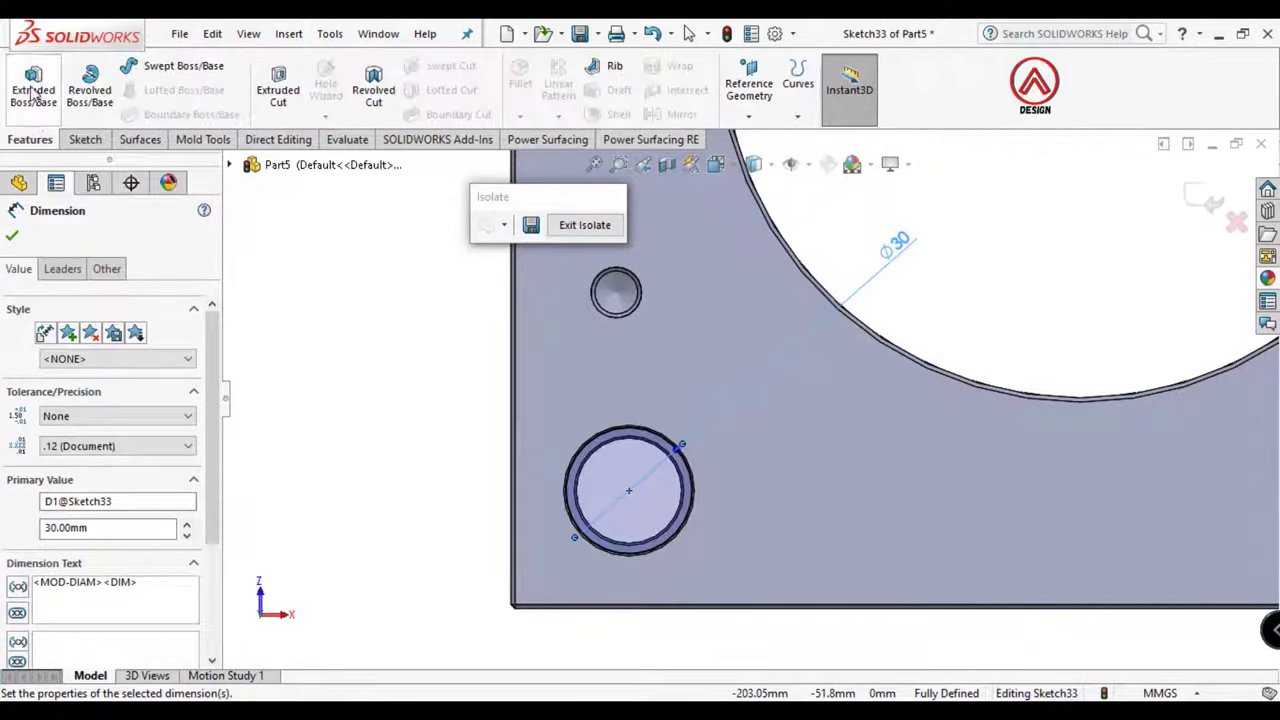
pyautogui.click(33, 88)
pyautogui.write('10')
pyautogui.press('Return')
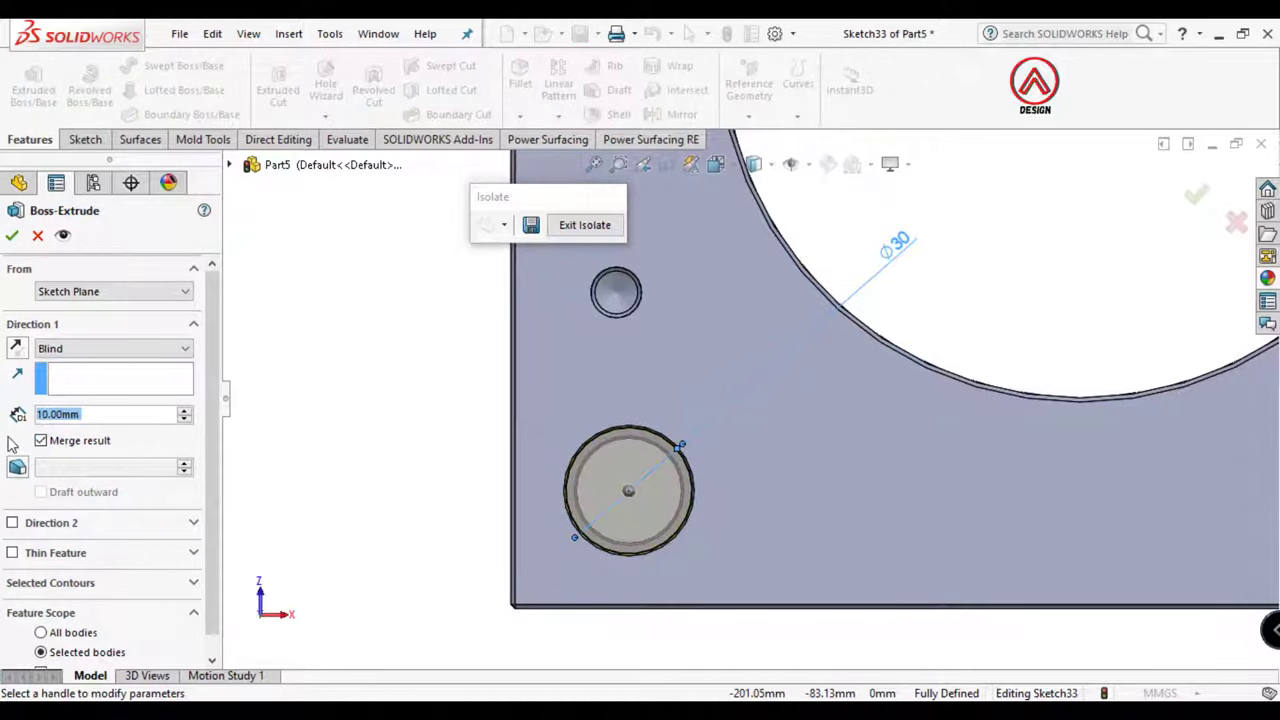
pyautogui.click(40, 440)
pyautogui.scroll(3, 690, 428)
pyautogui.moveTo(690, 428)
pyautogui.mouseDown(button='middle')
pyautogui.moveTo(865, 670)
pyautogui.moveTo(700, 560)
pyautogui.mouseUp(button='middle')
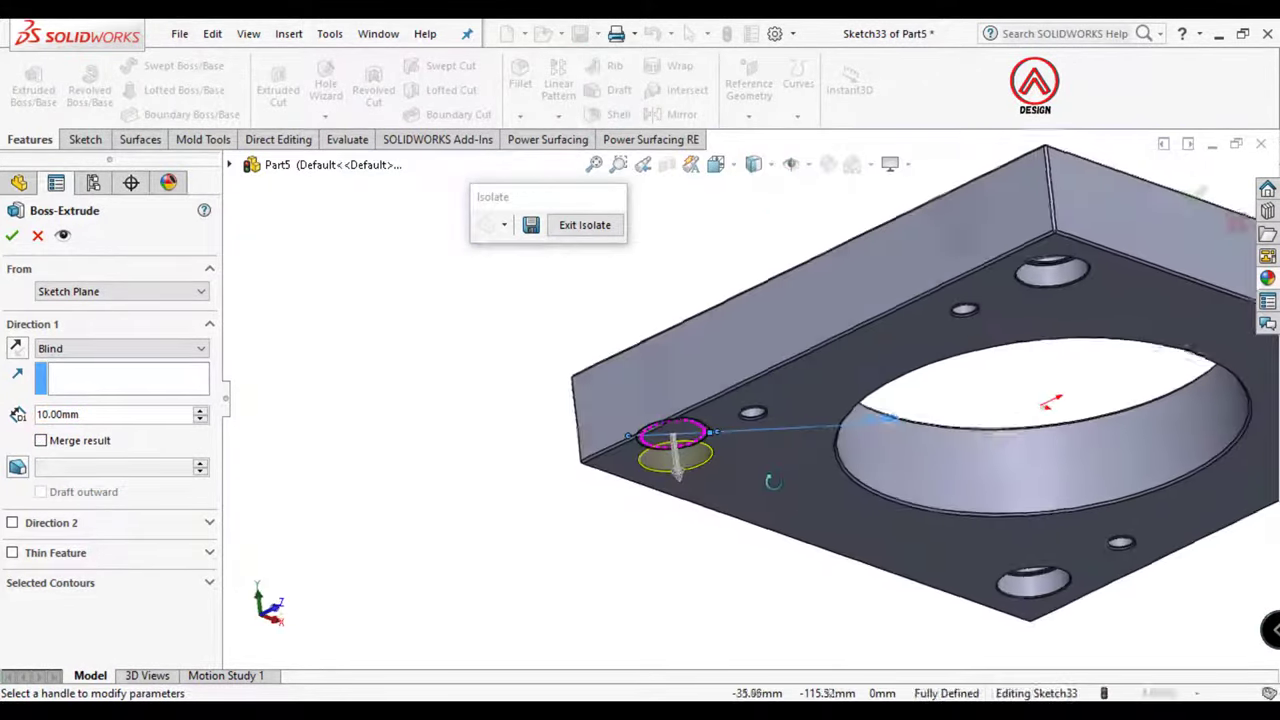
pyautogui.click(12, 235)
pyautogui.moveTo(666, 414)
pyautogui.mouseDown(button='middle')
pyautogui.moveTo(697, 371)
pyautogui.moveTo(666, 309)
pyautogui.mouseUp(button='middle')
pyautogui.click(666, 305)
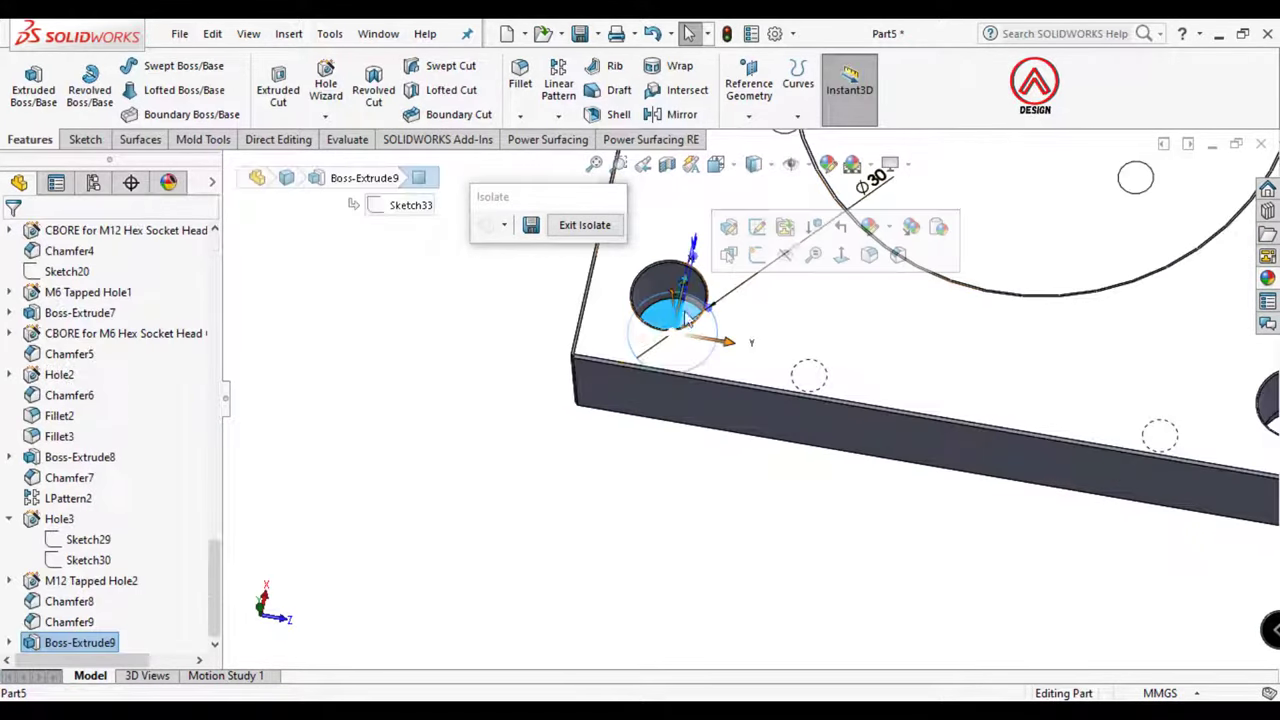
# Sketch a 25 mm diameter circle on the selected face at the corner hole
pyautogui.click(847, 268)
pyautogui.click(86, 140)
pyautogui.click(26, 80)
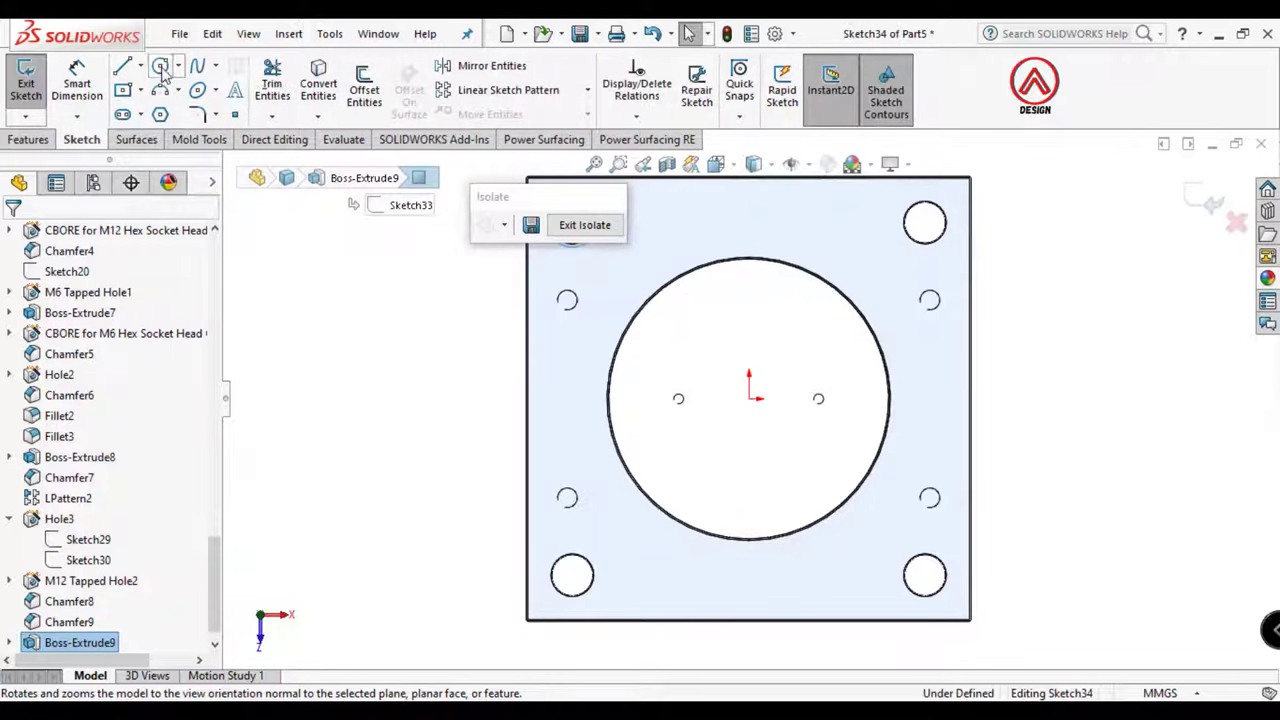
pyautogui.click(160, 65)
pyautogui.scroll(3, 745, 392)
pyautogui.scroll(-5, 650, 290)
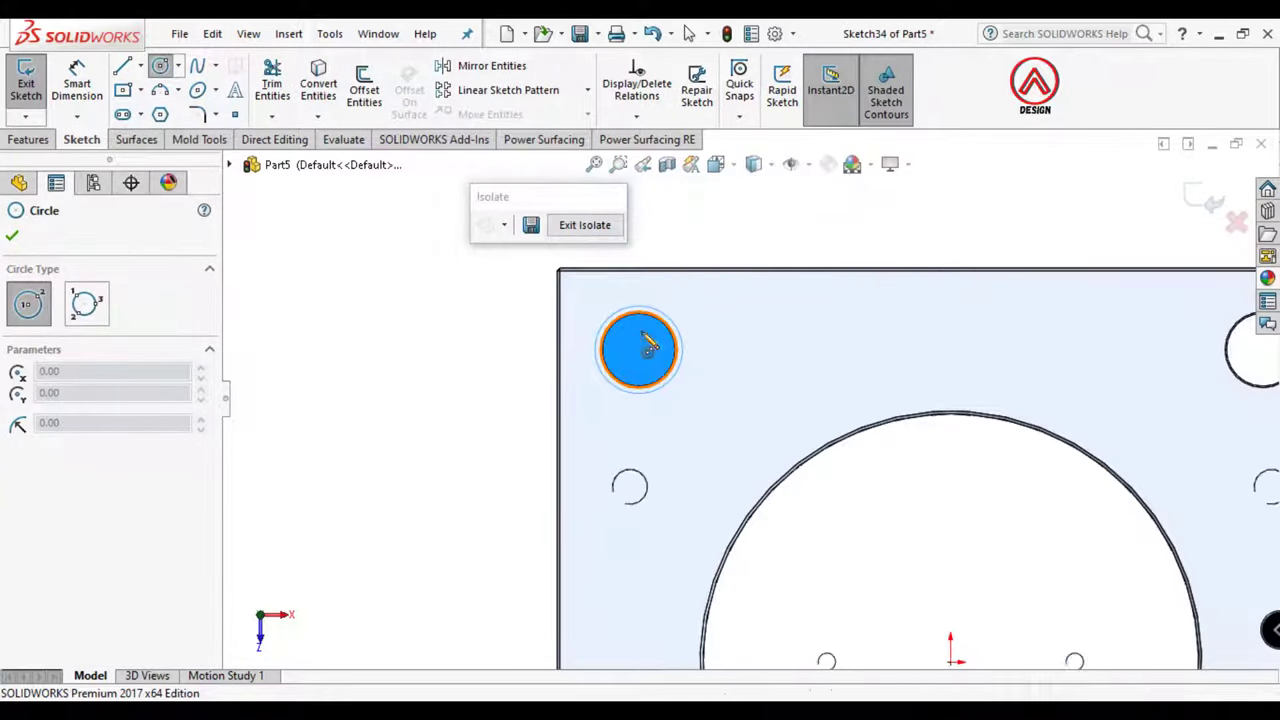
pyautogui.click(638, 348)
pyautogui.click(612, 323)
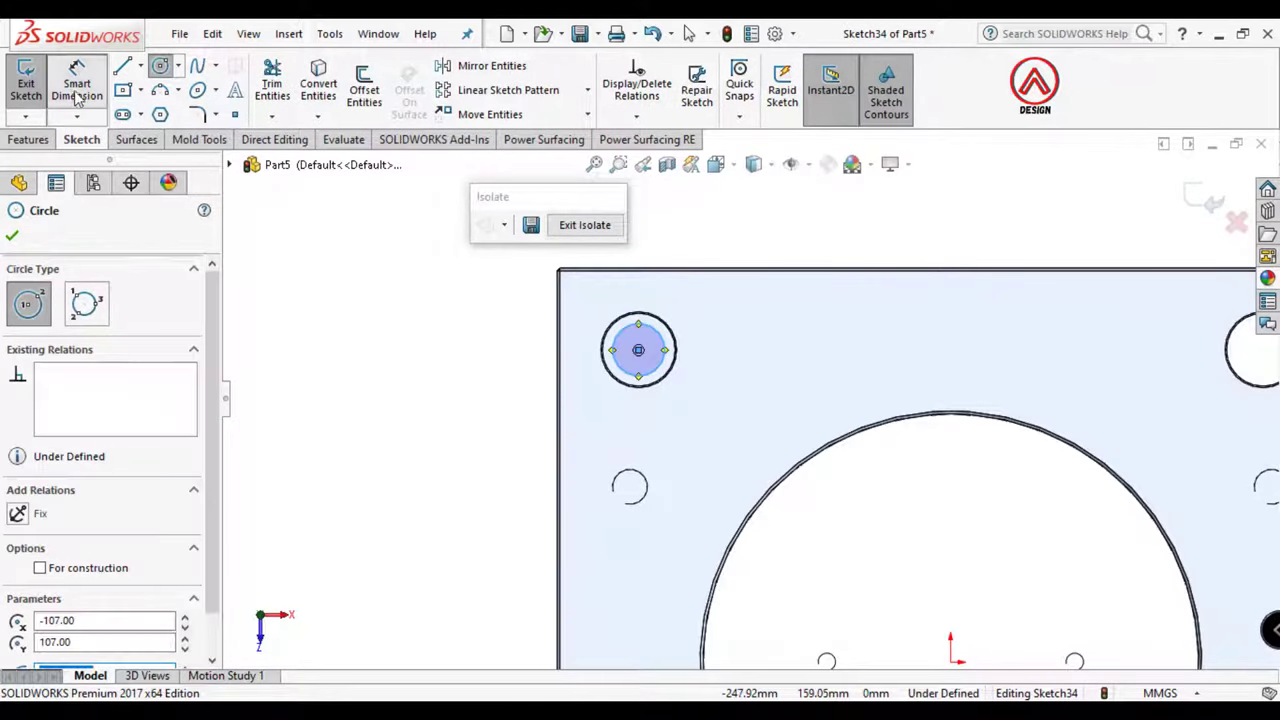
pyautogui.click(77, 95)
pyautogui.click(632, 330)
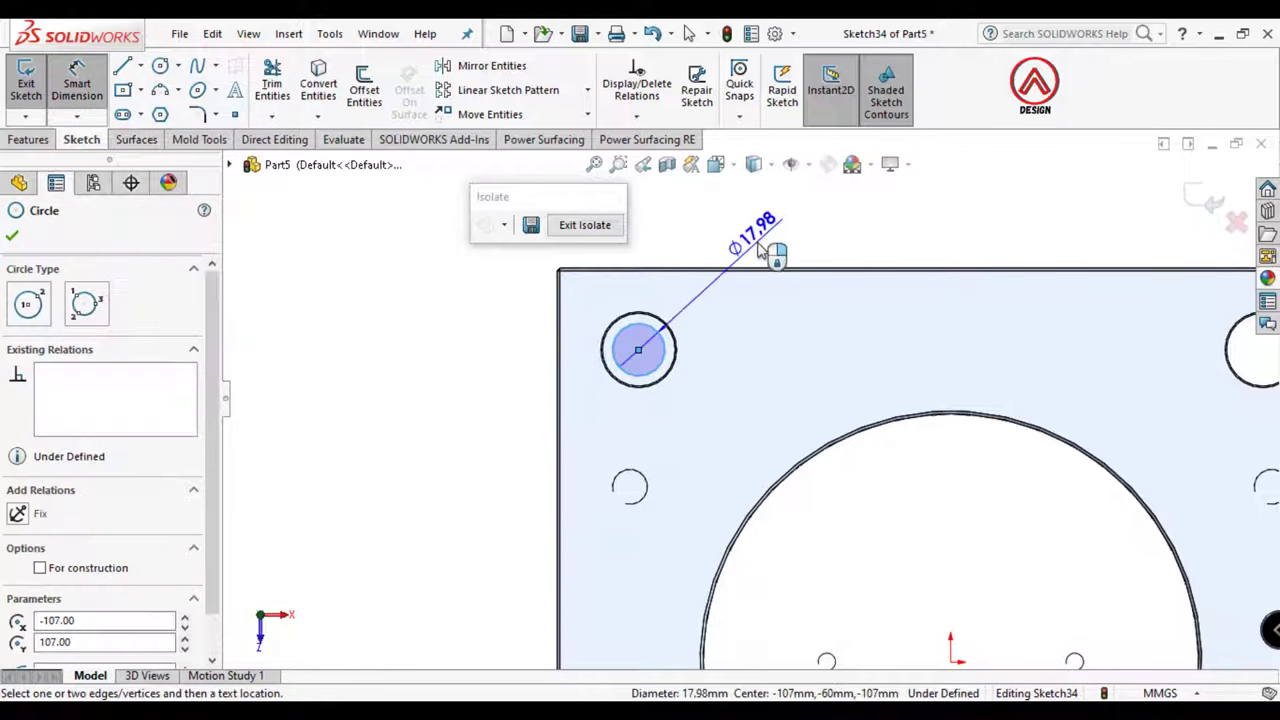
pyautogui.click(766, 252)
pyautogui.write('25')
pyautogui.press('Return')
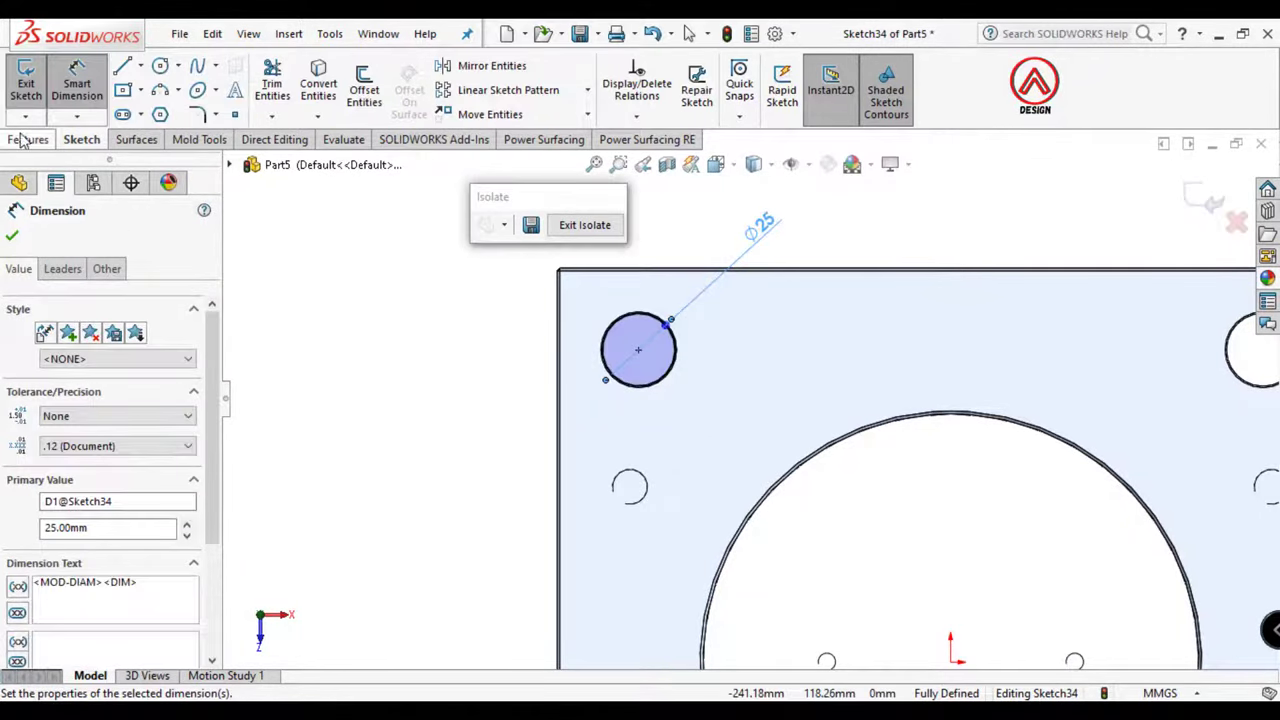
# Extrude the Ø25 circle with a 150 mm blind depth
pyautogui.click(27, 139)
pyautogui.click(33, 88)
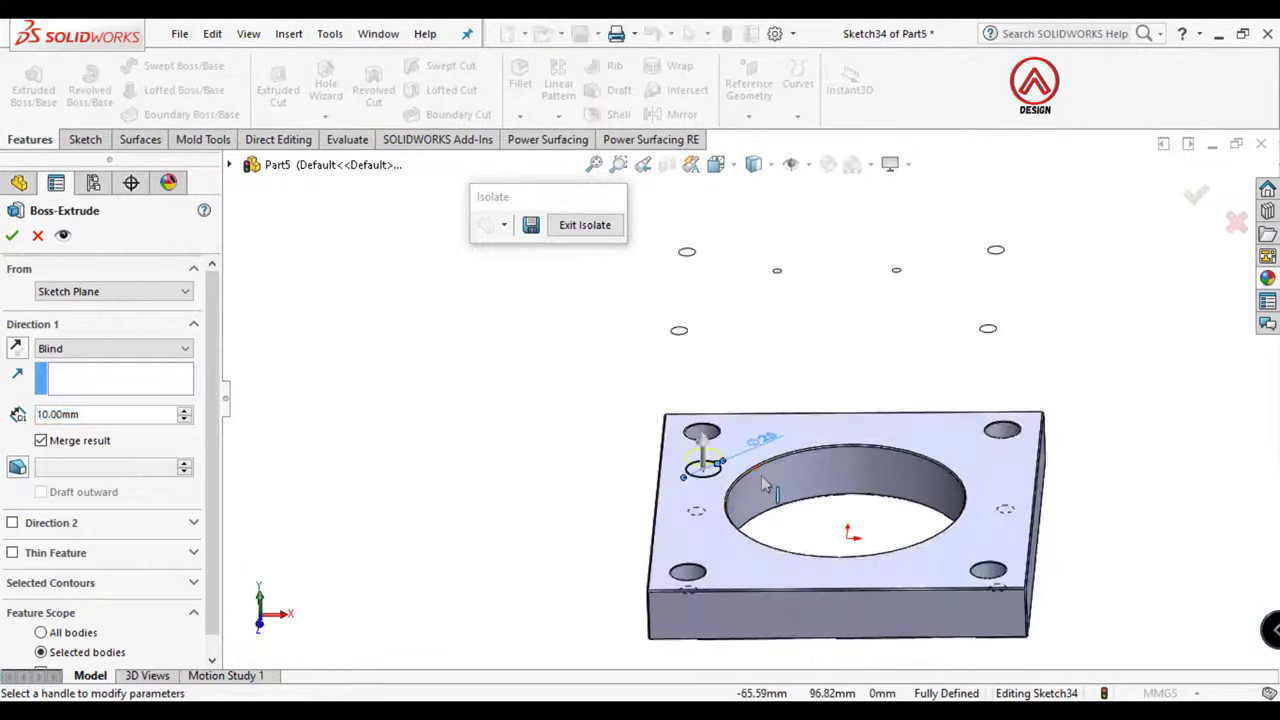
pyautogui.click(125, 414)
pyautogui.write('200')
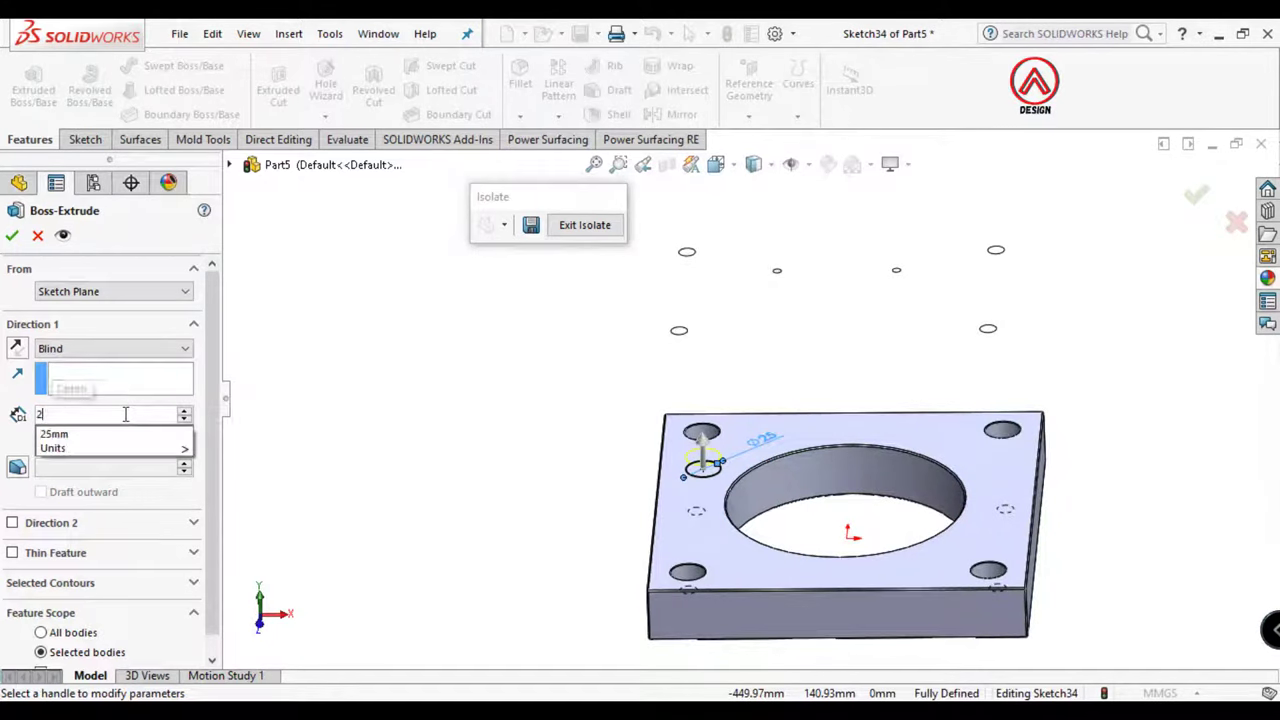
pyautogui.press('Return')
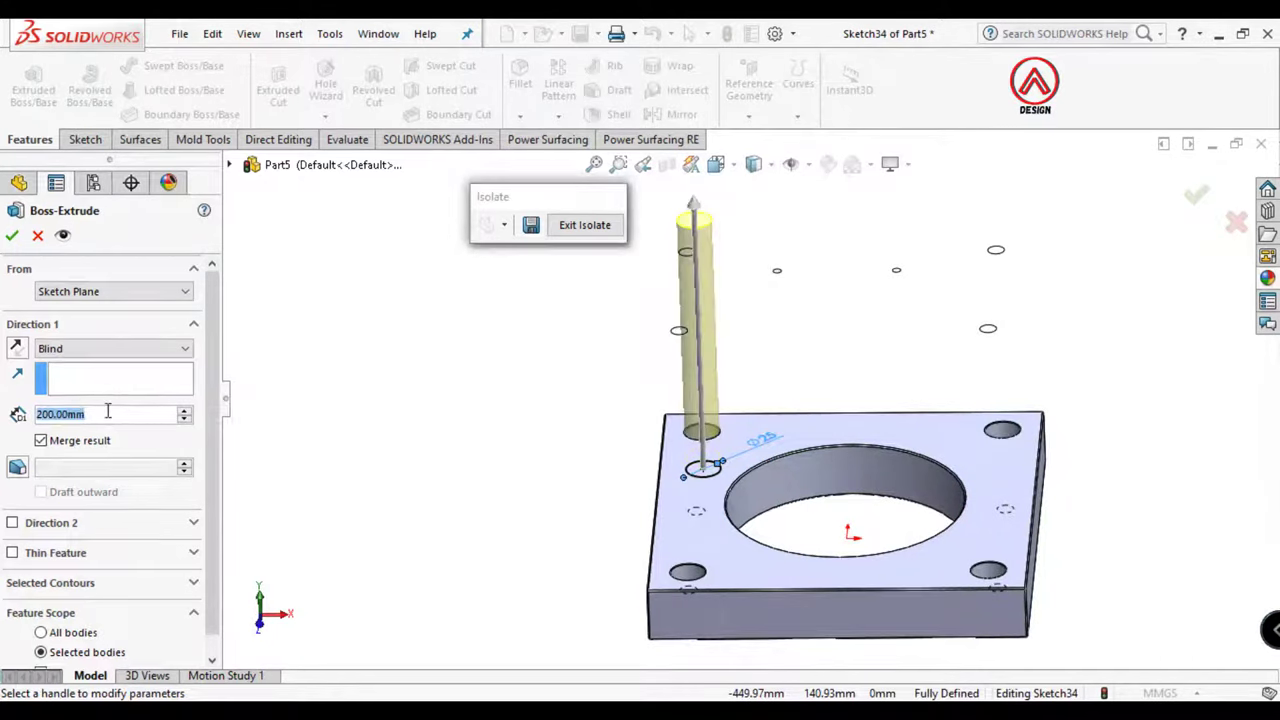
pyautogui.write('150')
pyautogui.press('Return')
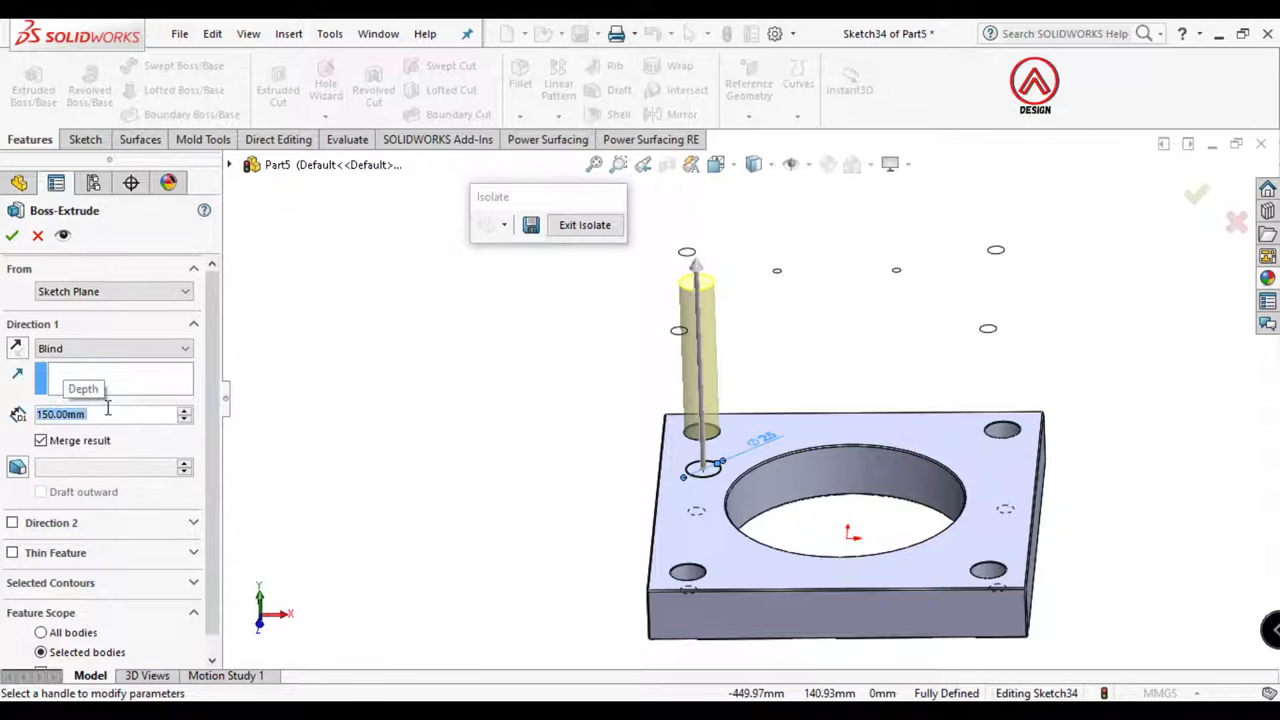
# Merge the pin into the Boss-Extrude9 body via Feature Scope and confirm the extrusion
pyautogui.moveTo(743, 391); pyautogui.dragTo(763, 326, button='middle')
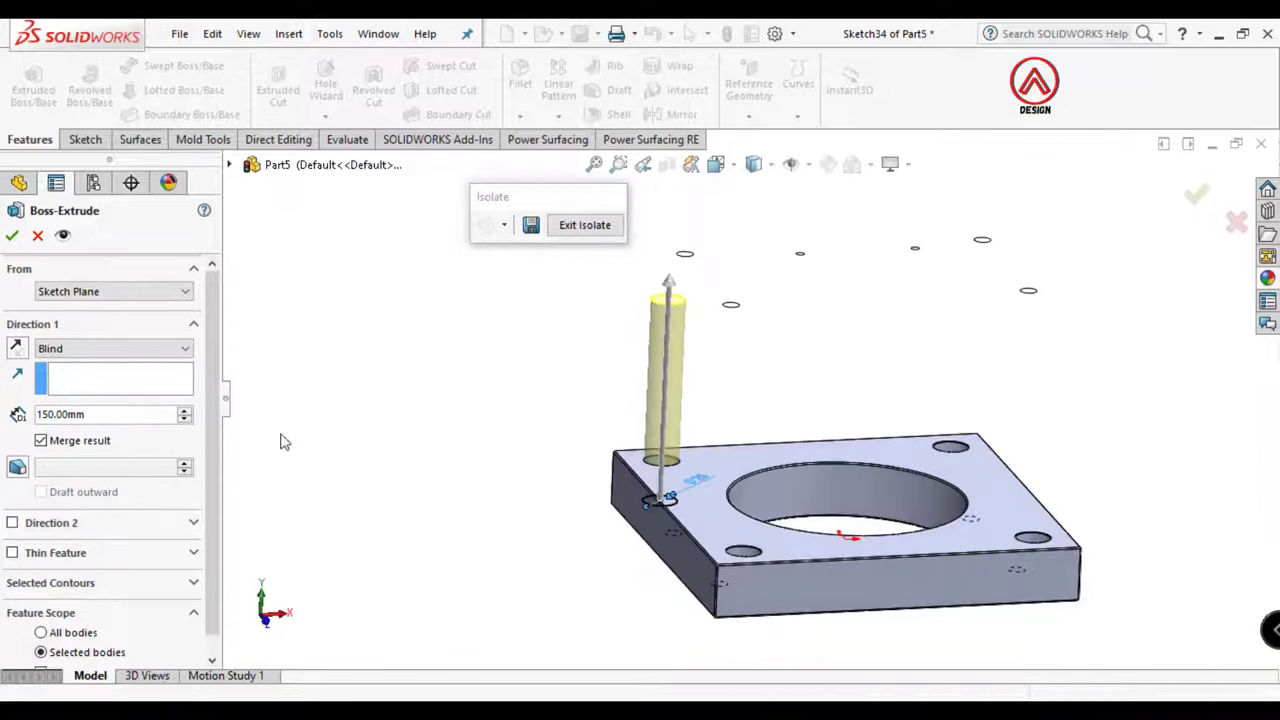
pyautogui.click(55, 444)
pyautogui.scroll(-1, 70, 660)
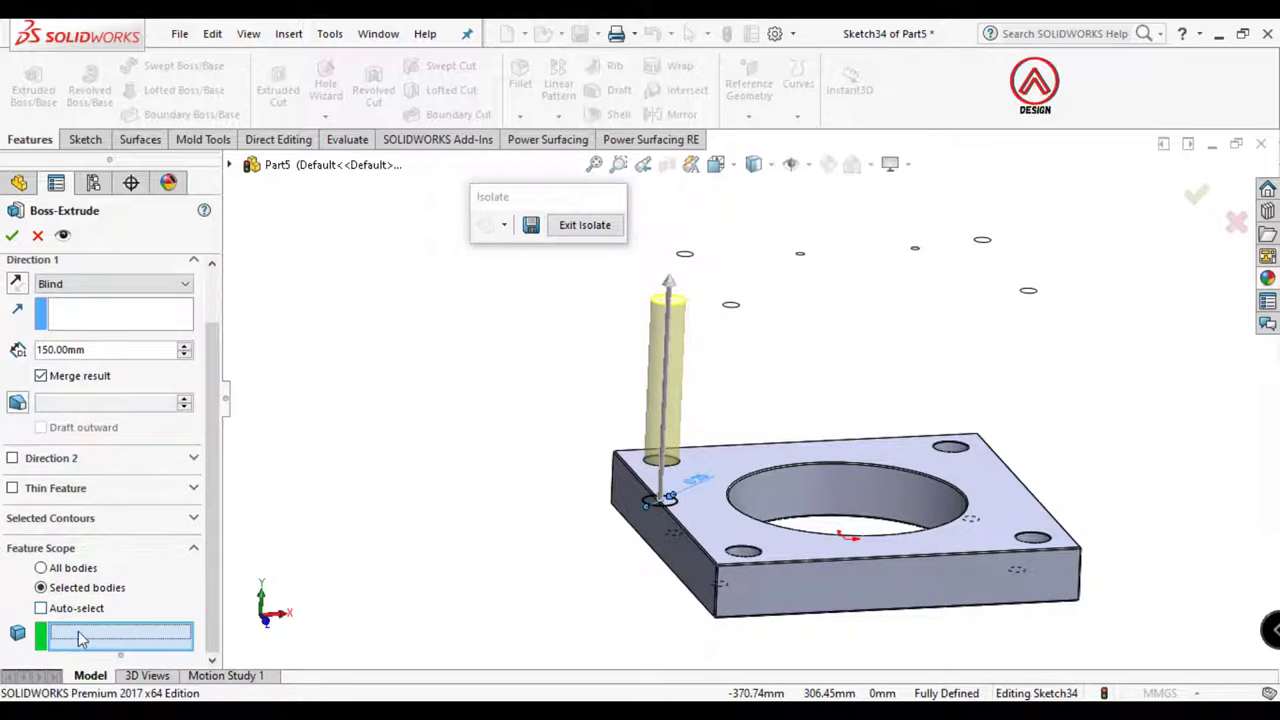
pyautogui.moveTo(640, 460); pyautogui.dragTo(677, 590, button='middle')
pyautogui.scroll(5, 605, 540)
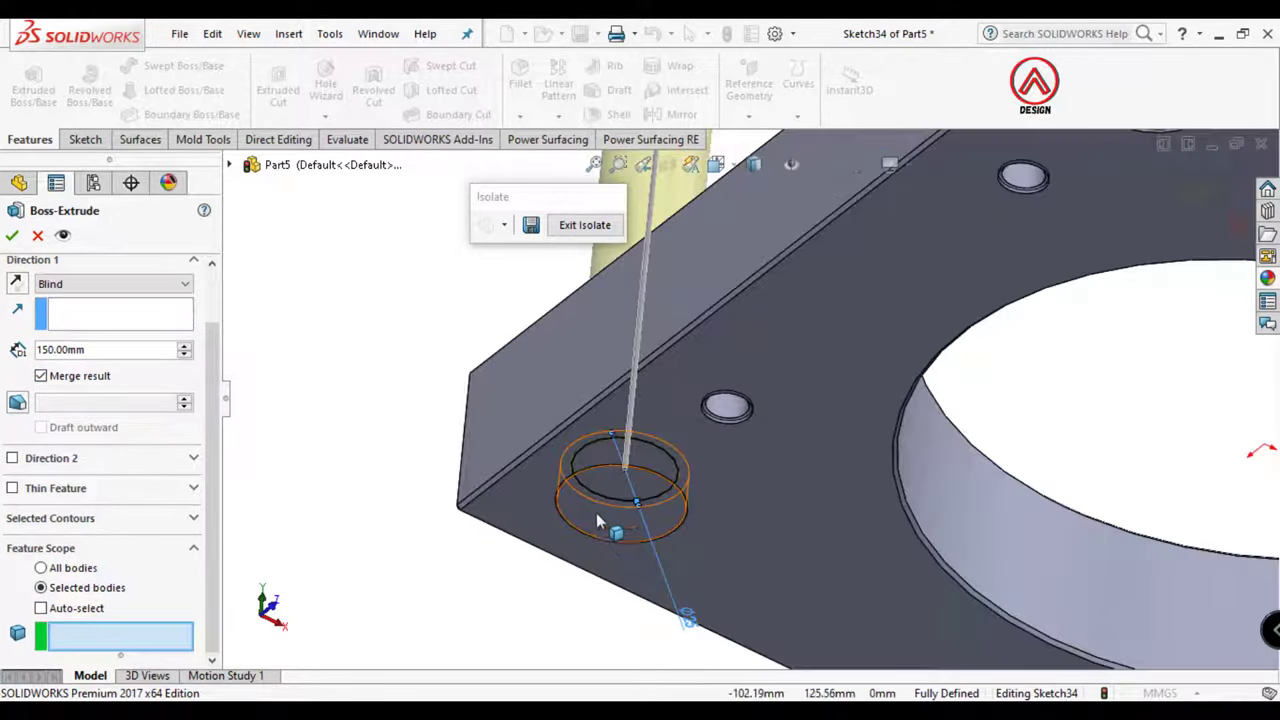
pyautogui.click(596, 513)
pyautogui.scroll(-4, 596, 513)
pyautogui.moveTo(889, 394)
pyautogui.mouseDown(button='middle')
pyautogui.moveTo(835, 472)
pyautogui.moveTo(748, 416)
pyautogui.moveTo(675, 330)
pyautogui.mouseUp(button='middle')
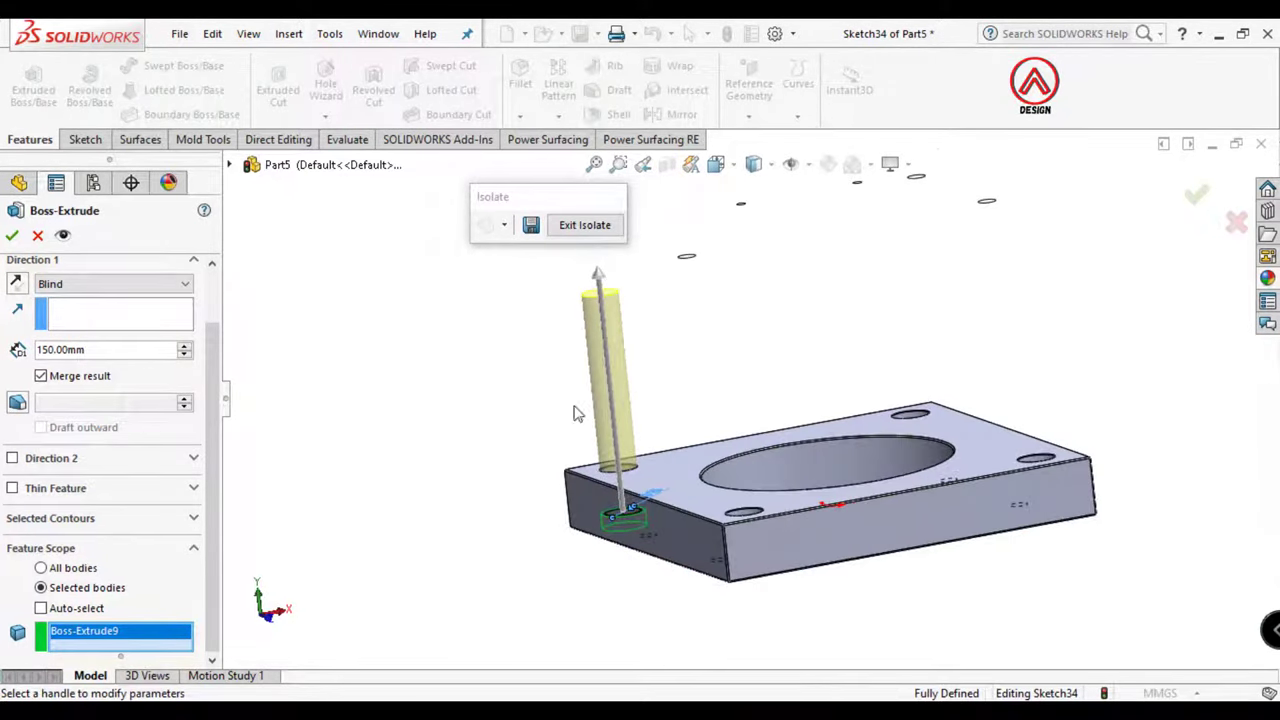
pyautogui.moveTo(686, 397); pyautogui.dragTo(665, 421, button='middle')
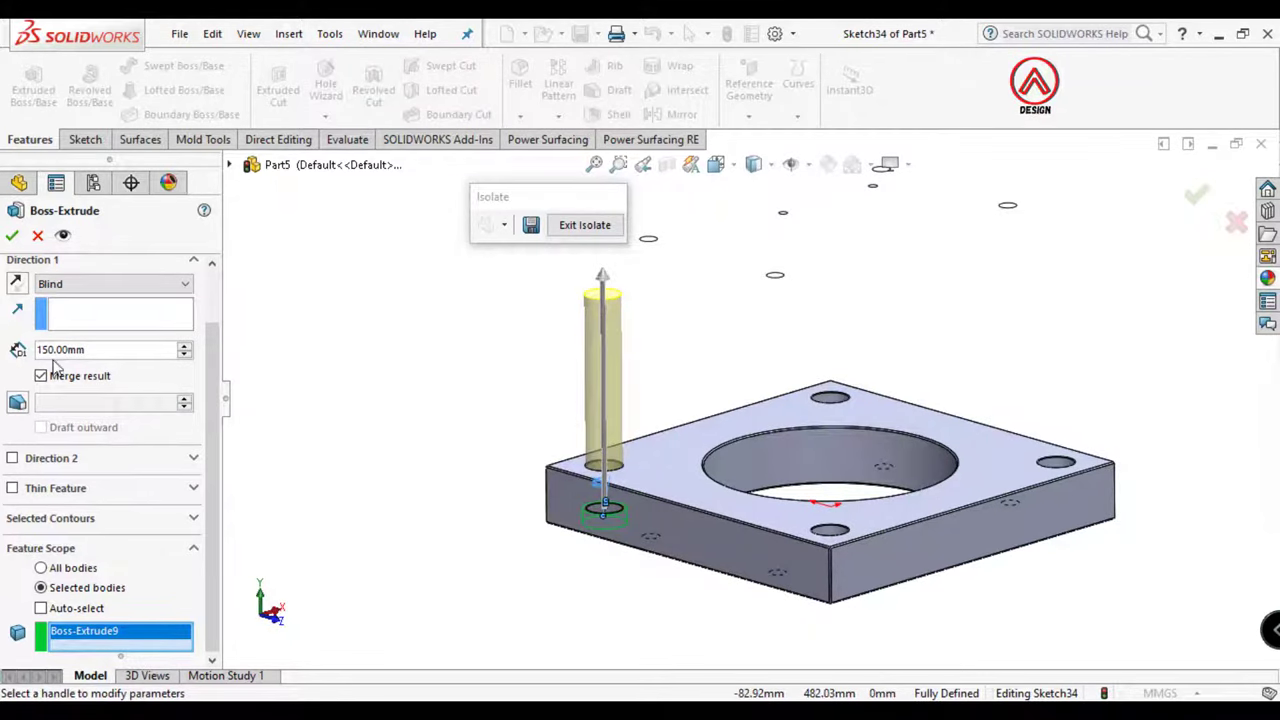
pyautogui.click(12, 236)
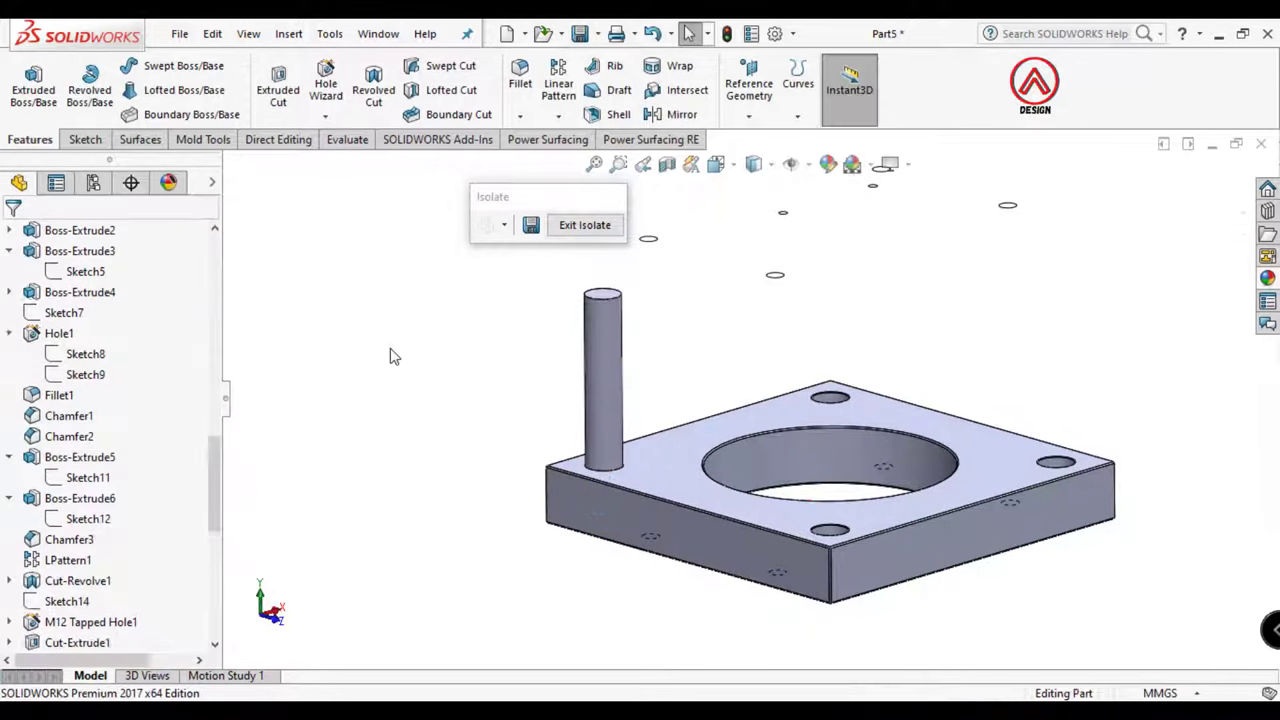
# Round the pin's top edge with a 3 mm fillet
pyautogui.press('f')
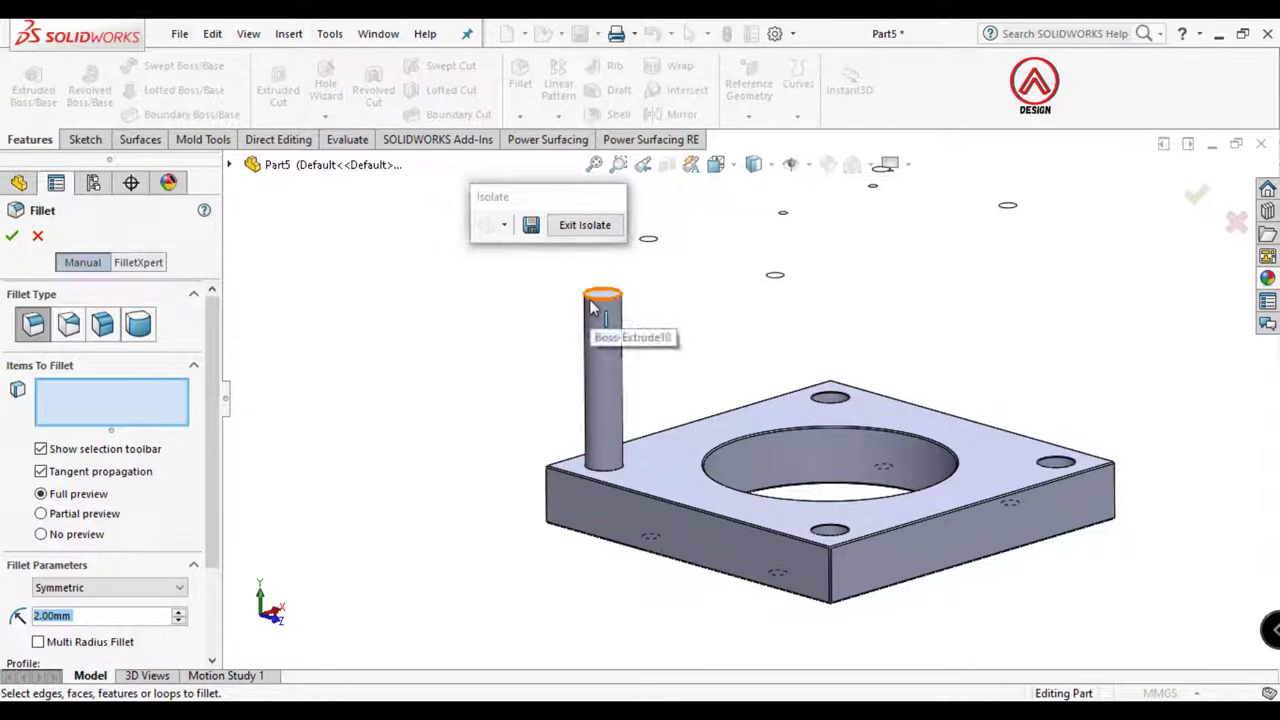
pyautogui.click(603, 298)
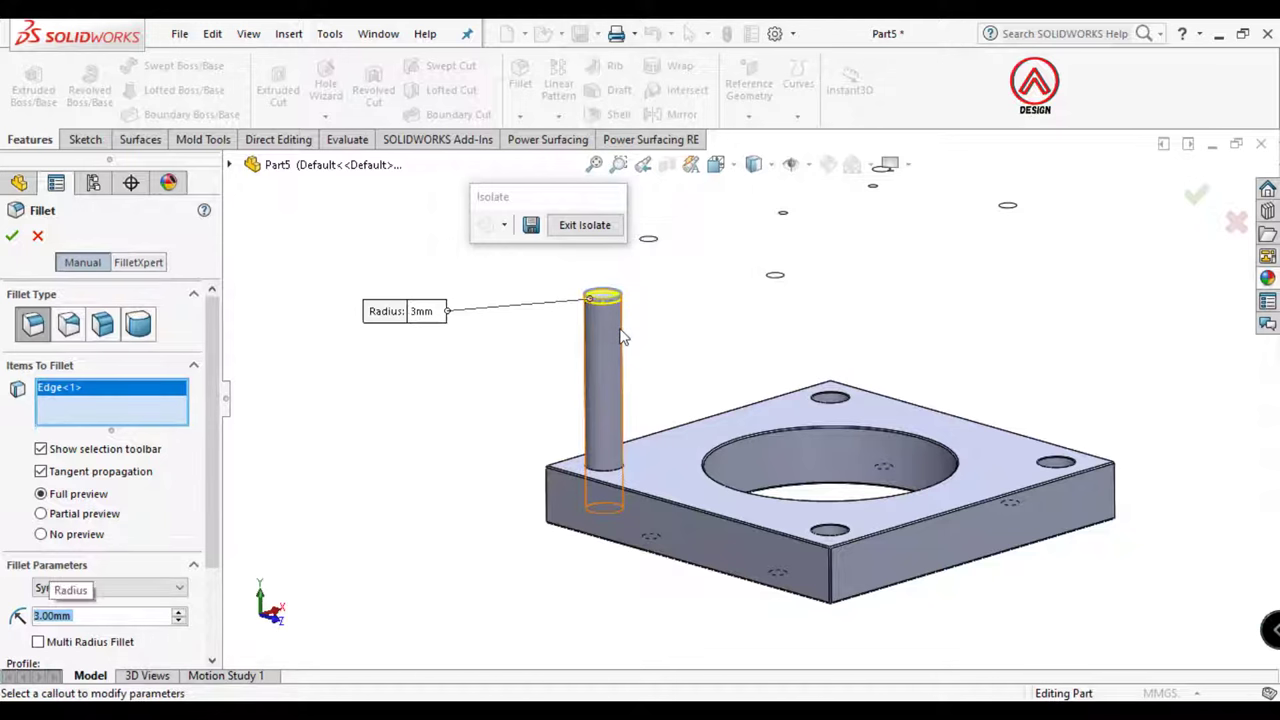
pyautogui.press('Return')
pyautogui.scroll(3, 677, 354)
pyautogui.scroll(-3, 645, 248)
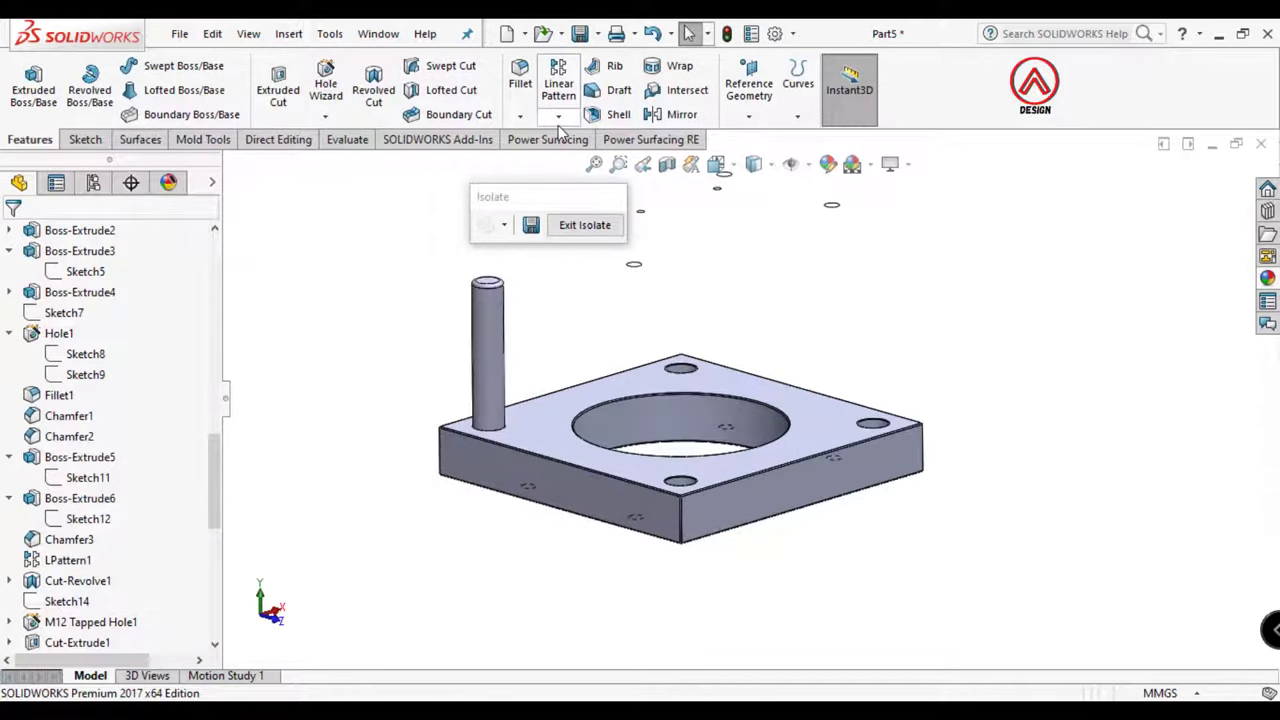
# Linear-pattern the pin body along two plate edges, 214 mm apart, 2 instances each
pyautogui.click(563, 118)
pyautogui.click(575, 136)
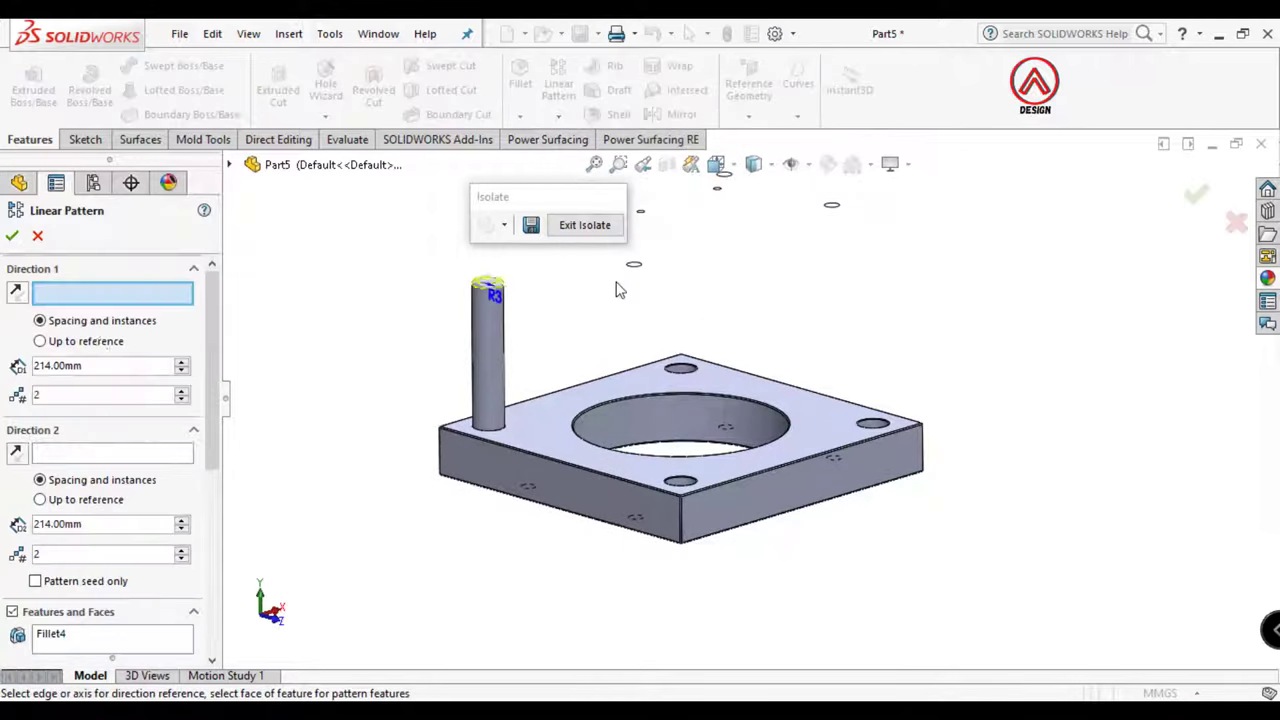
pyautogui.moveTo(657, 421)
pyautogui.mouseDown(button='middle')
pyautogui.moveTo(540, 371)
pyautogui.moveTo(703, 357)
pyautogui.mouseUp(button='middle')
pyautogui.click(720, 298)
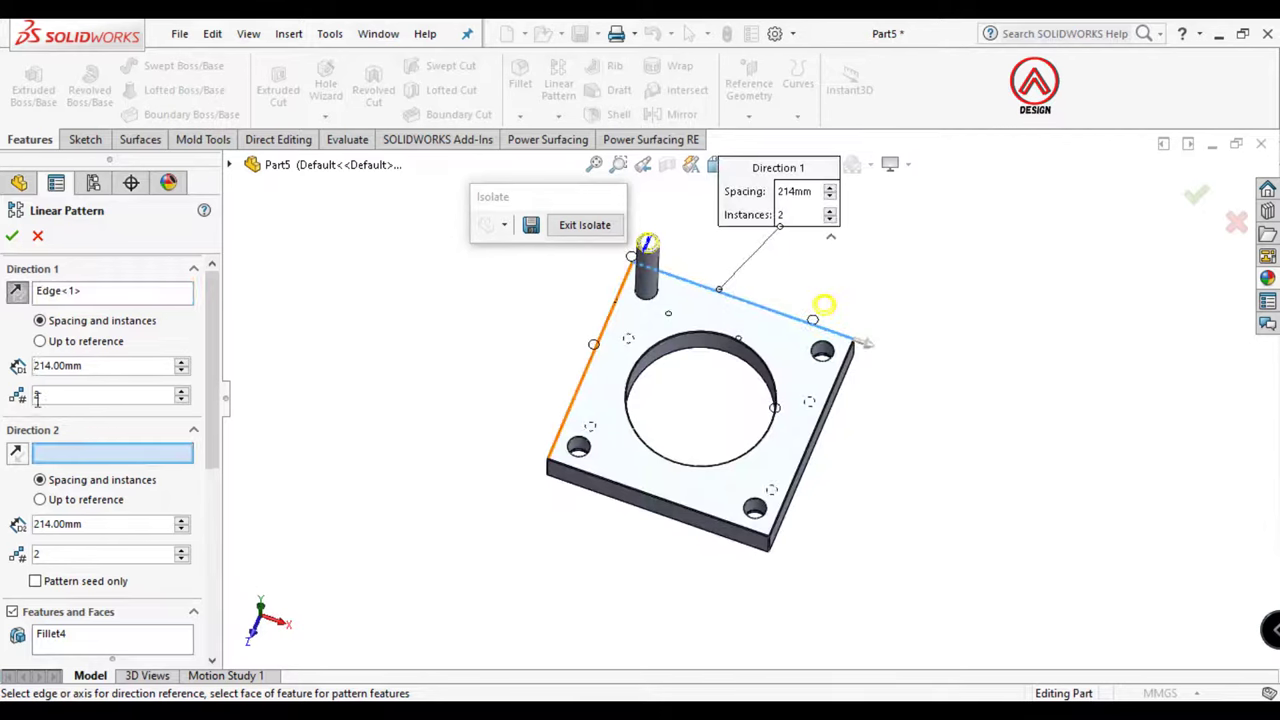
pyautogui.moveTo(703, 416); pyautogui.dragTo(690, 380, button='middle')
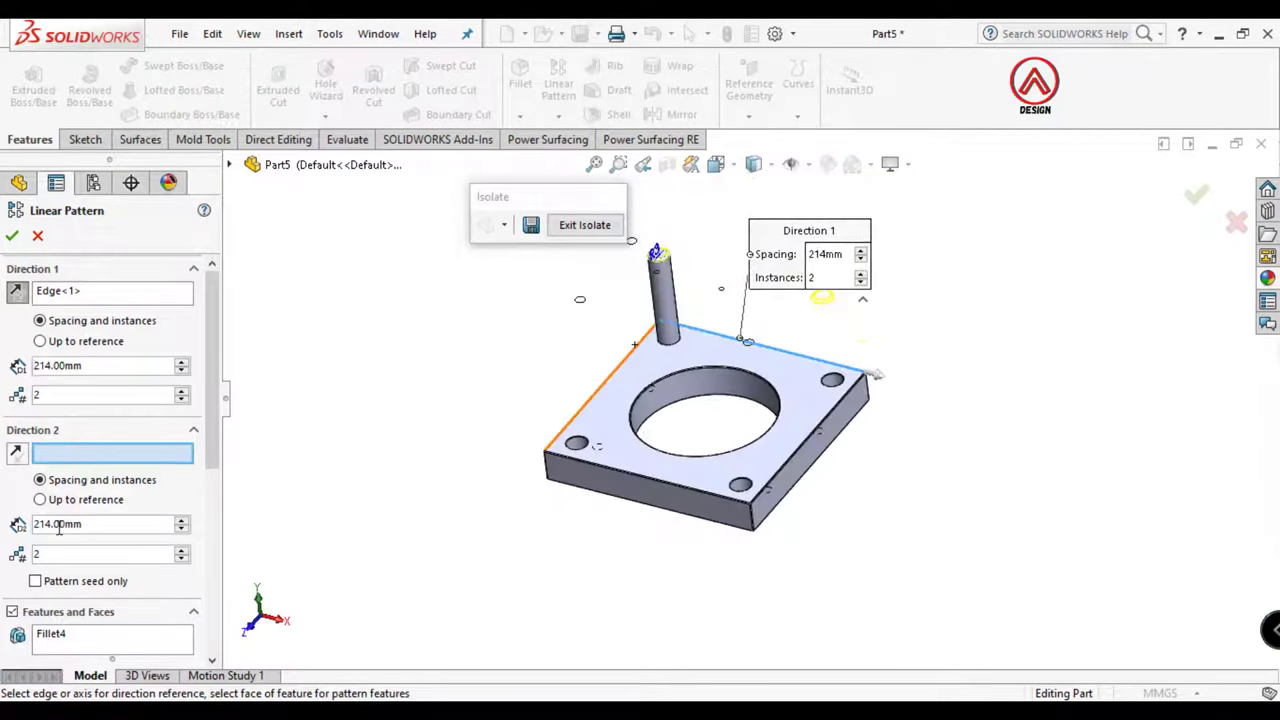
pyautogui.scroll(-2, 45, 627)
pyautogui.click(12, 622)
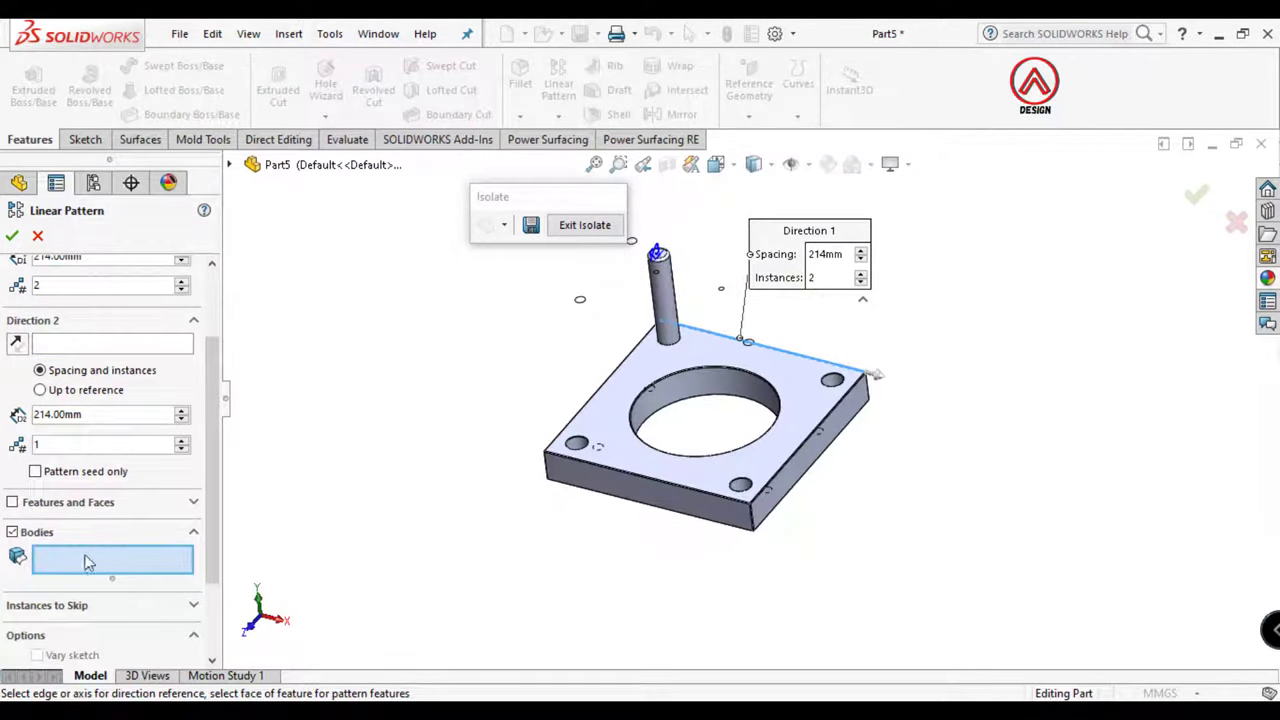
pyautogui.click(664, 300)
pyautogui.click(137, 346)
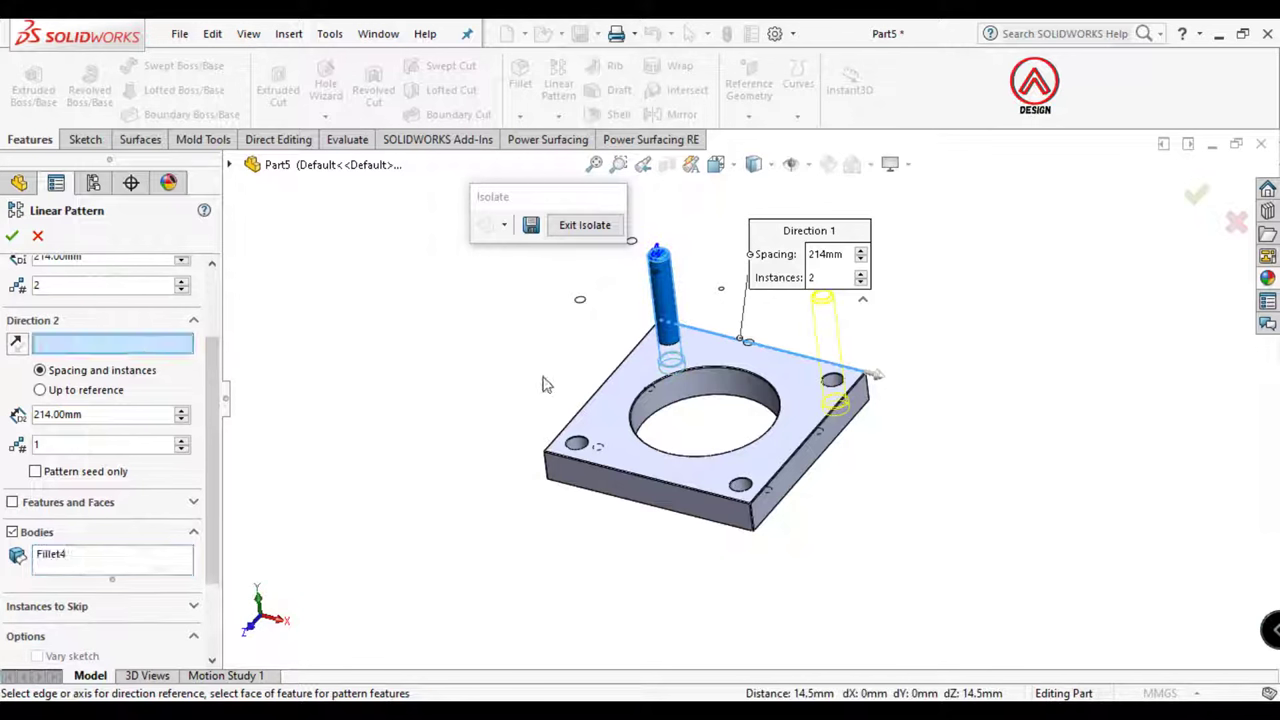
pyautogui.click(611, 381)
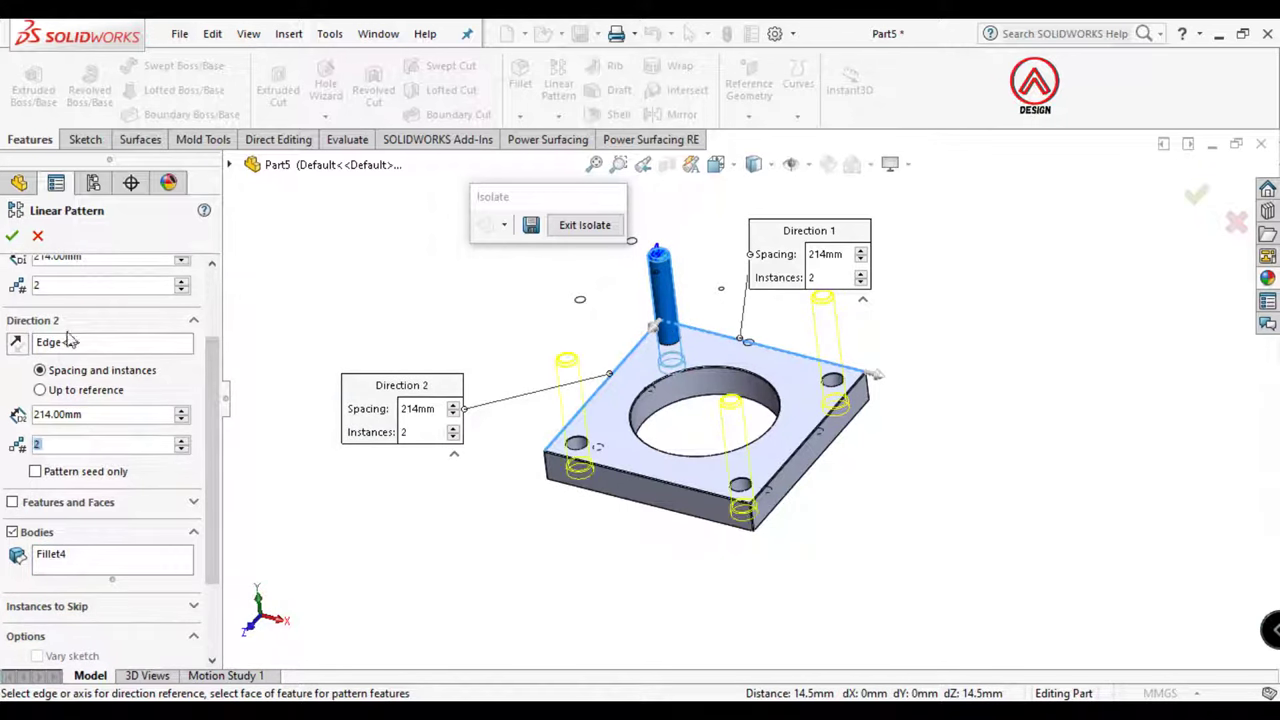
pyautogui.click(14, 237)
# Exit isolation to show the full mold and unhide the Boss-Extrude3 body
pyautogui.moveTo(734, 420); pyautogui.dragTo(734, 268, button='middle')
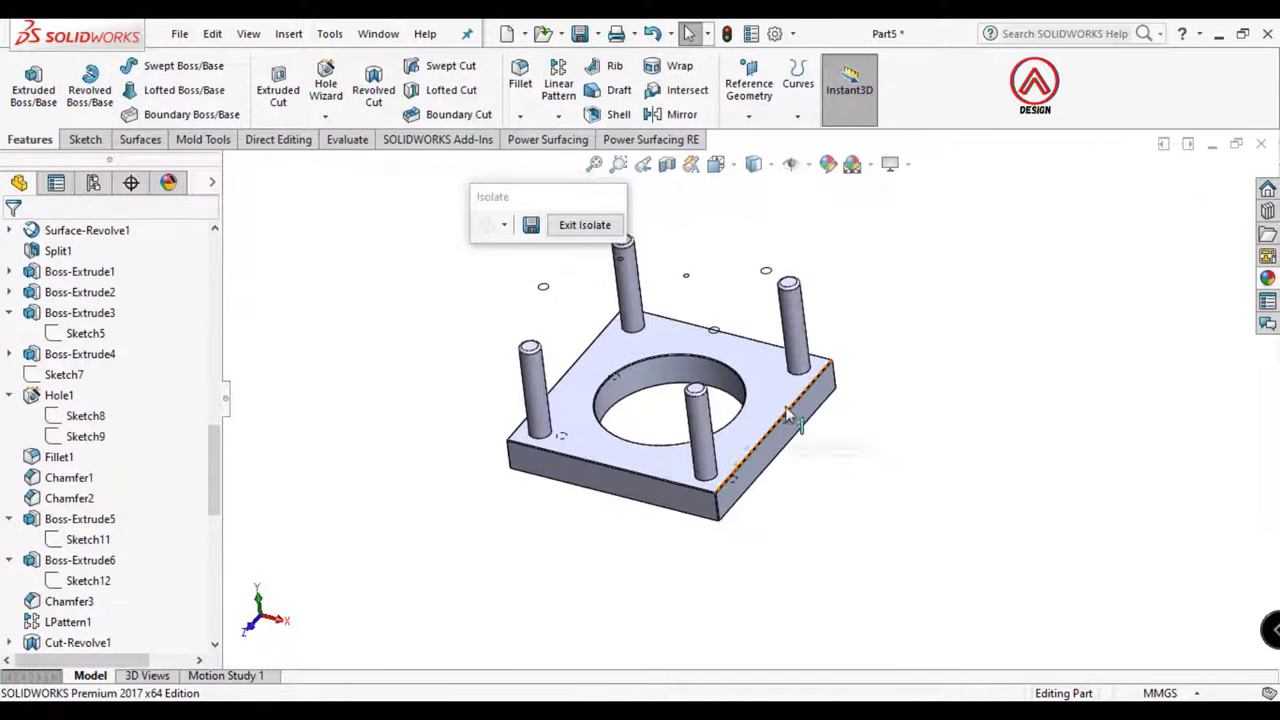
pyautogui.click(585, 225)
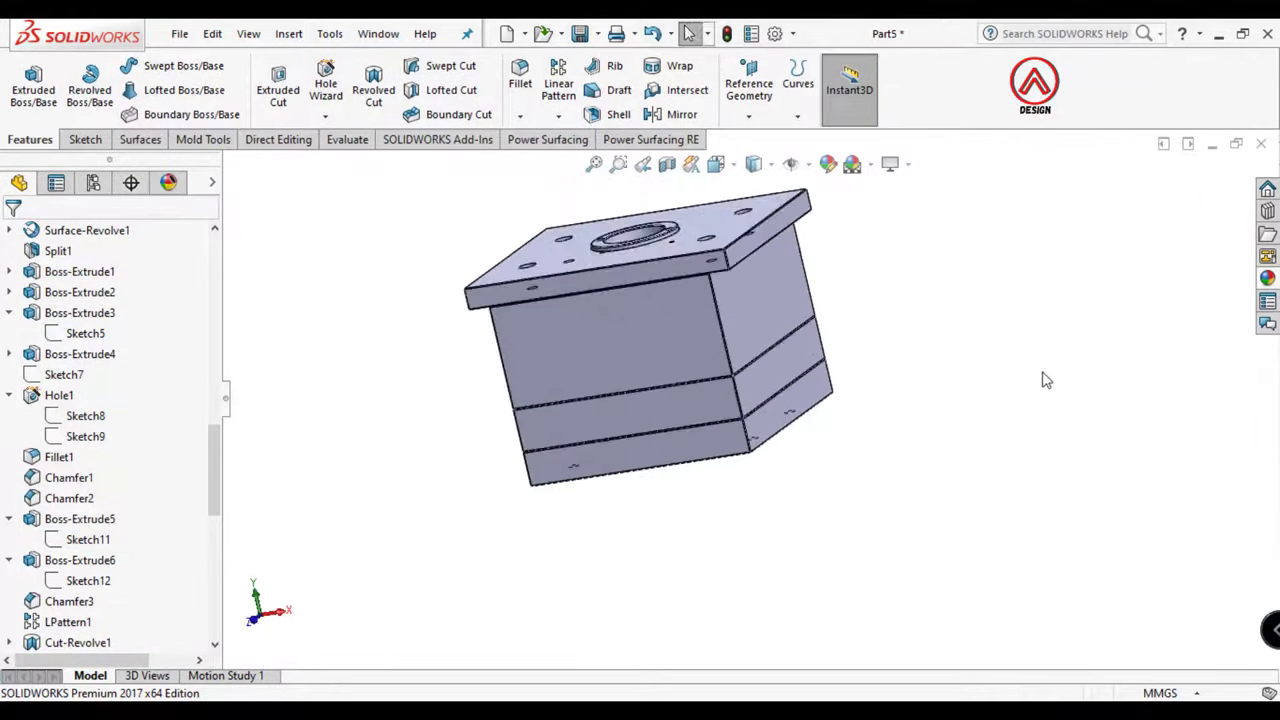
pyautogui.moveTo(890, 362); pyautogui.dragTo(794, 343, button='middle')
pyautogui.scroll(-2, 195, 453)
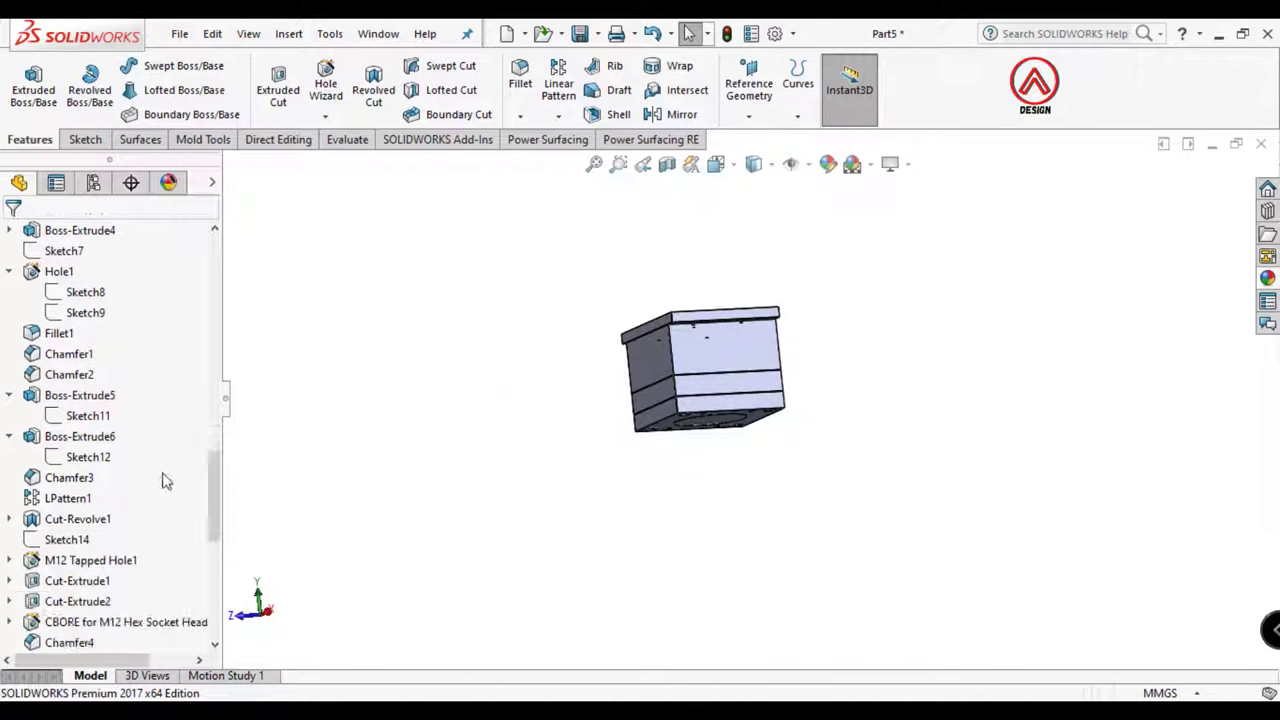
pyautogui.scroll(5, 195, 453)
pyautogui.scroll(5, 195, 453)
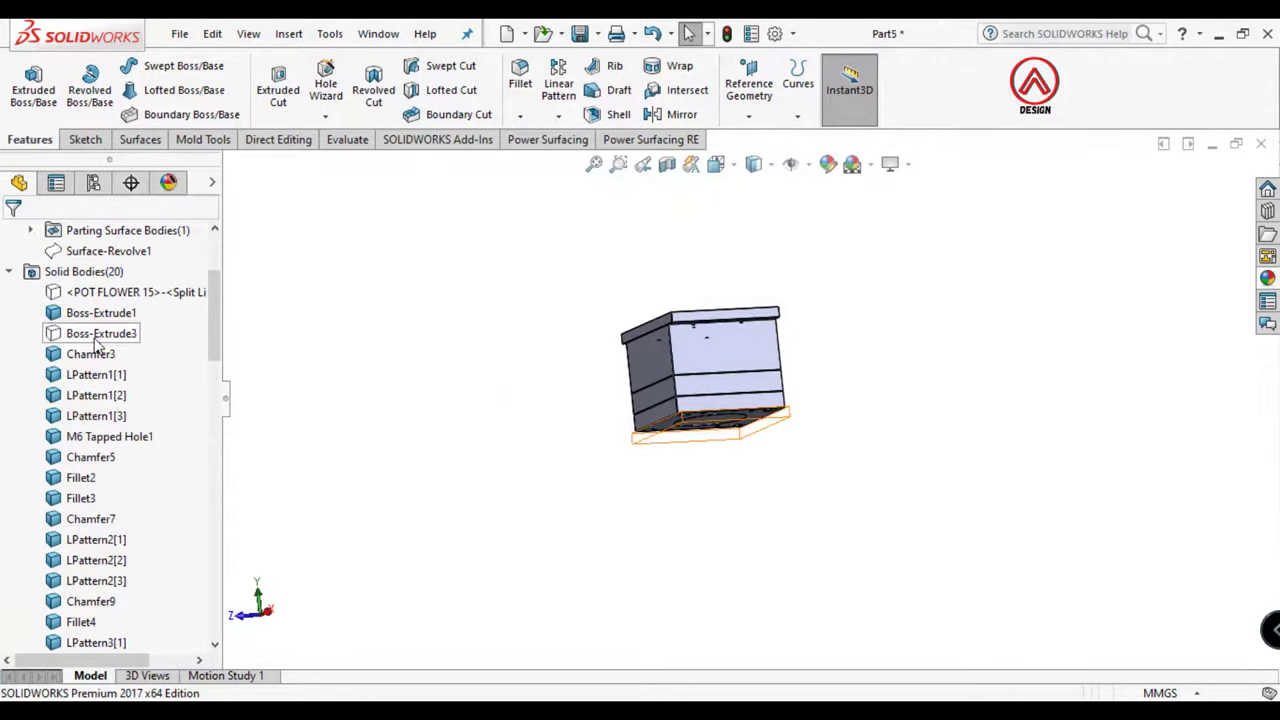
pyautogui.click(100, 336)
pyautogui.click(112, 311)
# Select the plate's bottom face and view it Normal To
pyautogui.moveTo(614, 423)
pyautogui.mouseDown(button='middle')
pyautogui.moveTo(625, 440)
pyautogui.moveTo(680, 453)
pyautogui.mouseUp(button='middle')
pyautogui.scroll(-5, 680, 453)
pyautogui.moveTo(623, 486); pyautogui.dragTo(659, 490, button='middle')
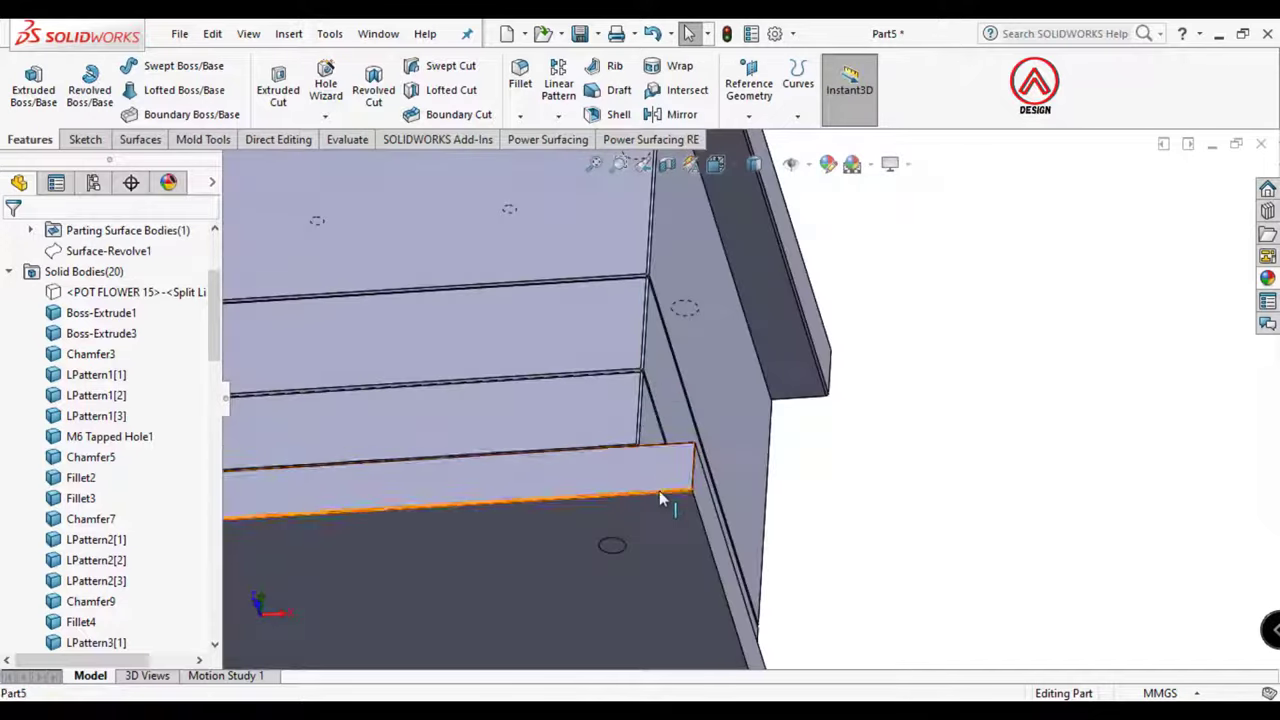
pyautogui.scroll(5, 621, 532)
pyautogui.click(646, 495)
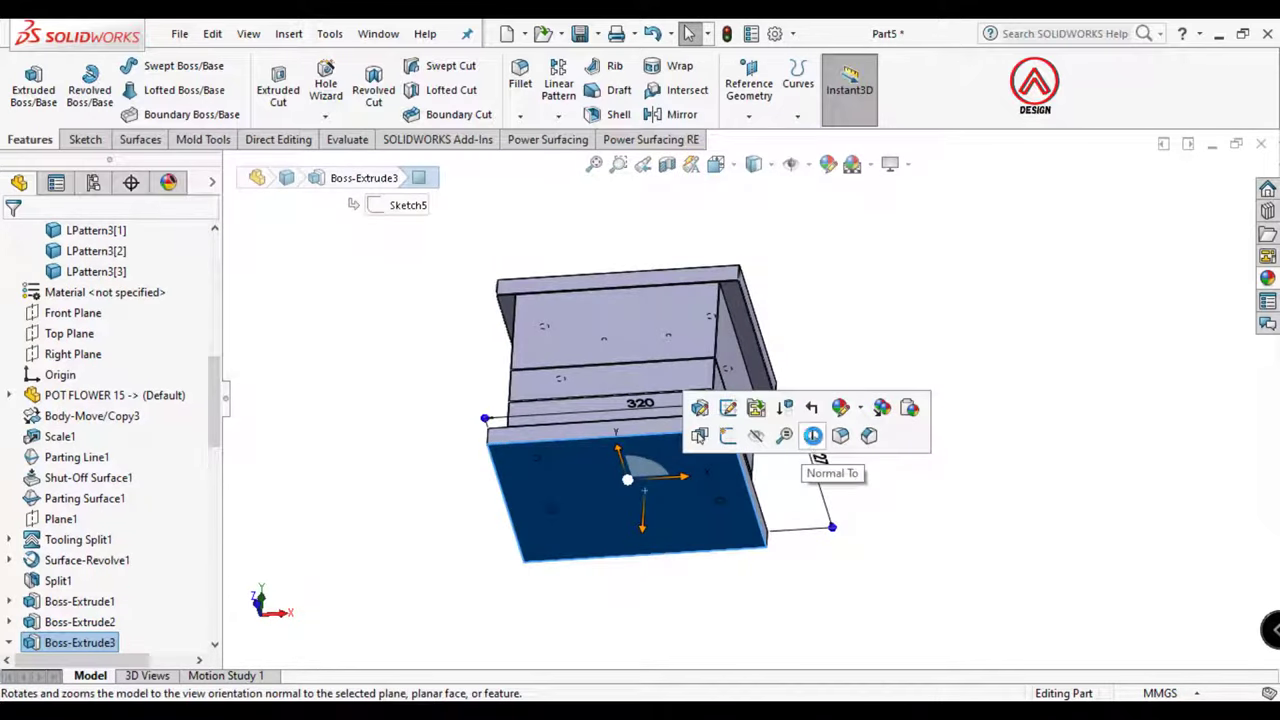
pyautogui.click(812, 436)
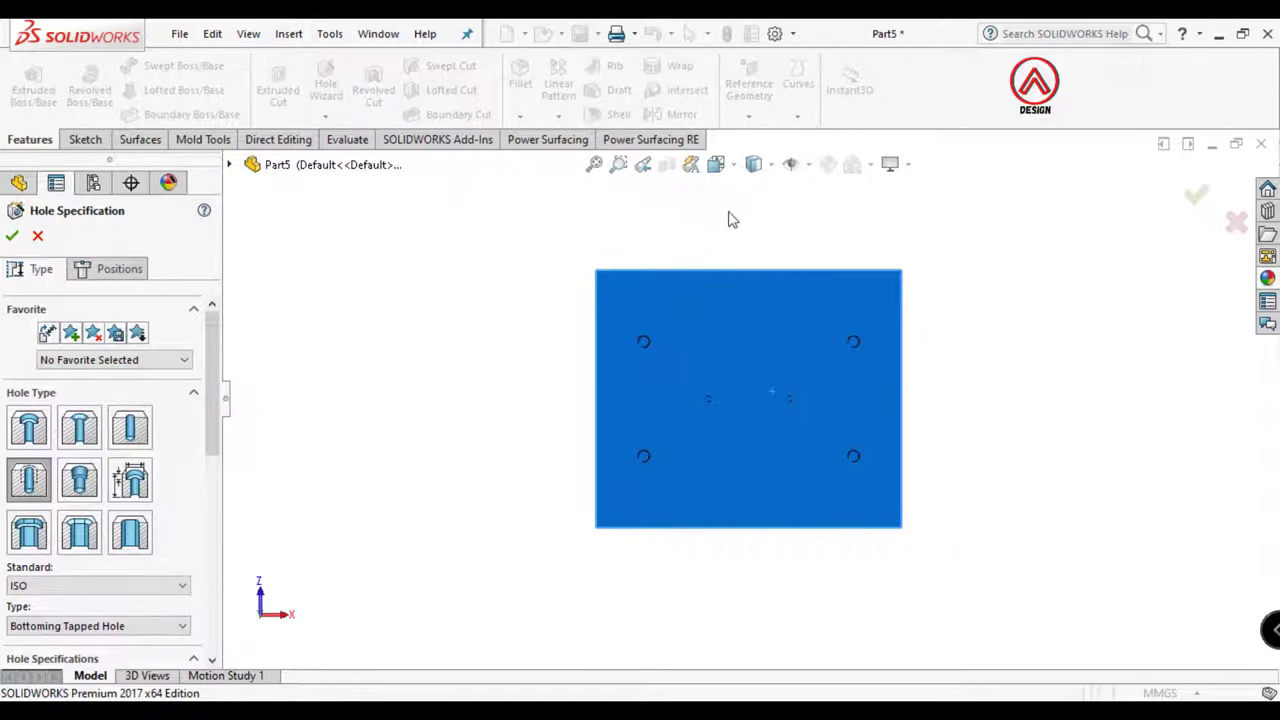
# Switch to hidden-line display and set the holes to Hex Socket Head ISO 4762, through all
pyautogui.click(757, 270)
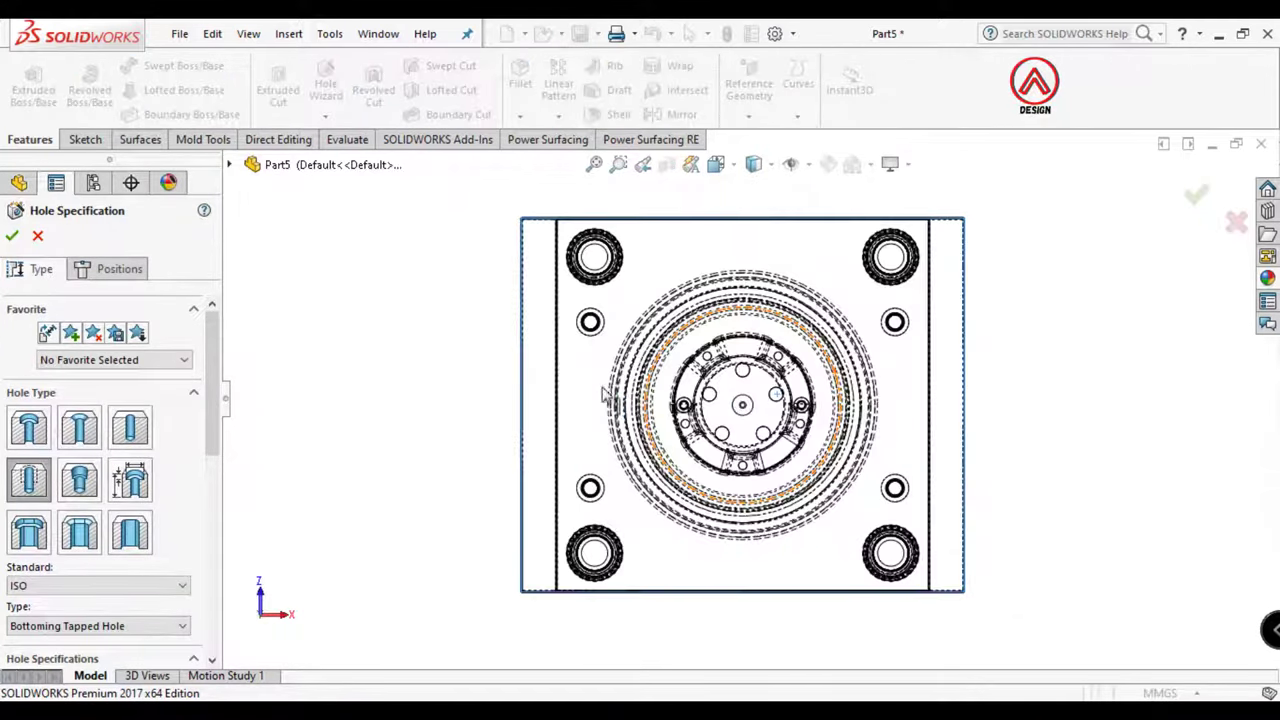
pyautogui.scroll(-2, 58, 430)
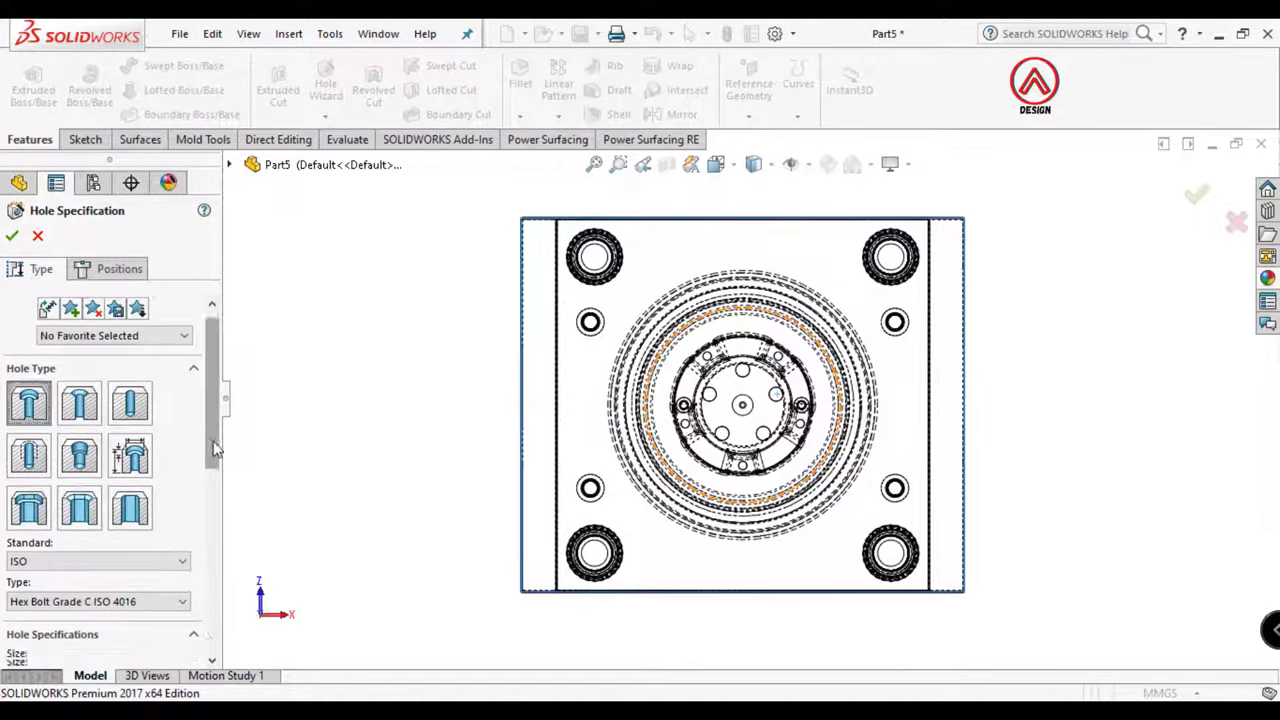
pyautogui.scroll(-3, 58, 430)
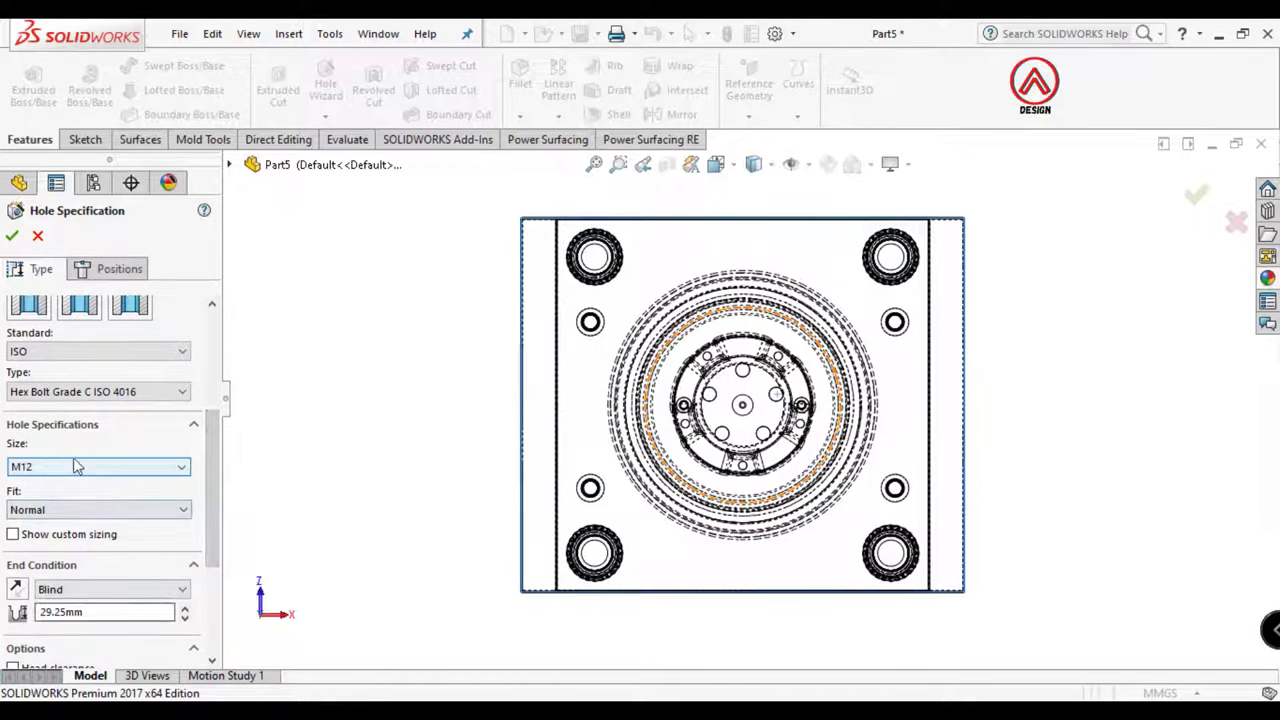
pyautogui.click(115, 589)
pyautogui.click(75, 617)
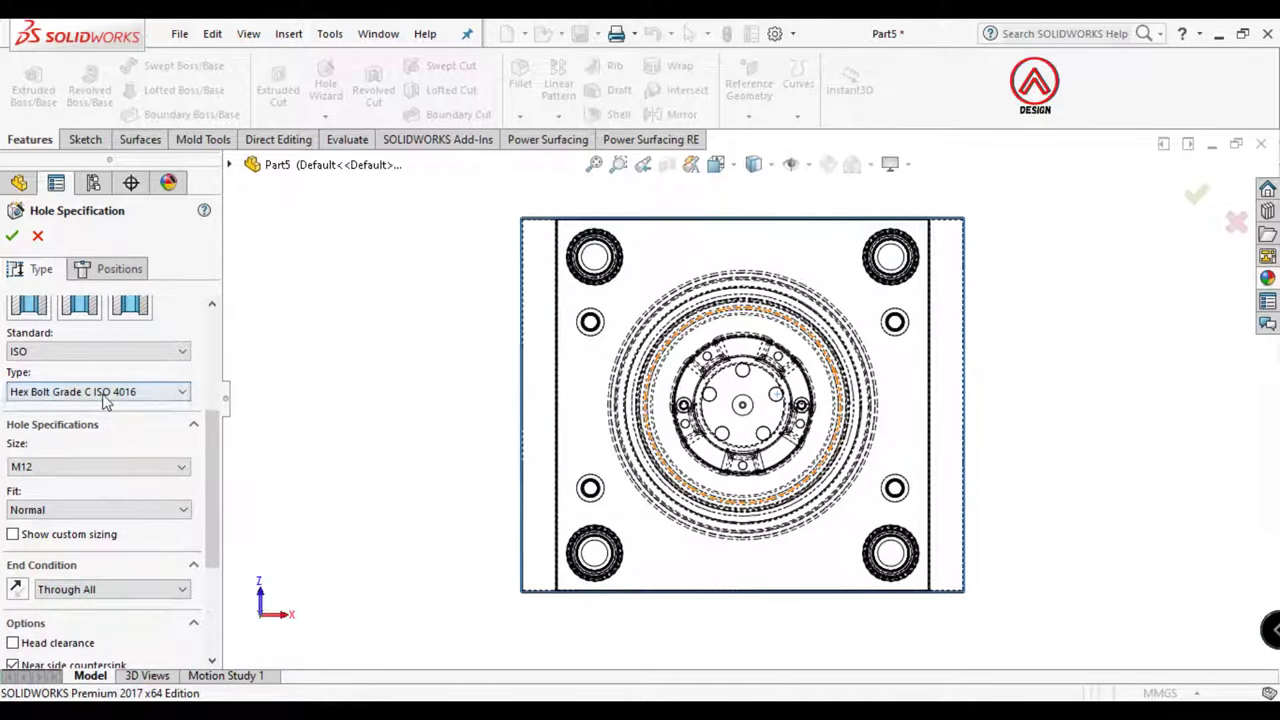
pyautogui.click(100, 392)
pyautogui.click(60, 432)
# Place hole points on the plate's four small corner holes
pyautogui.click(119, 268)
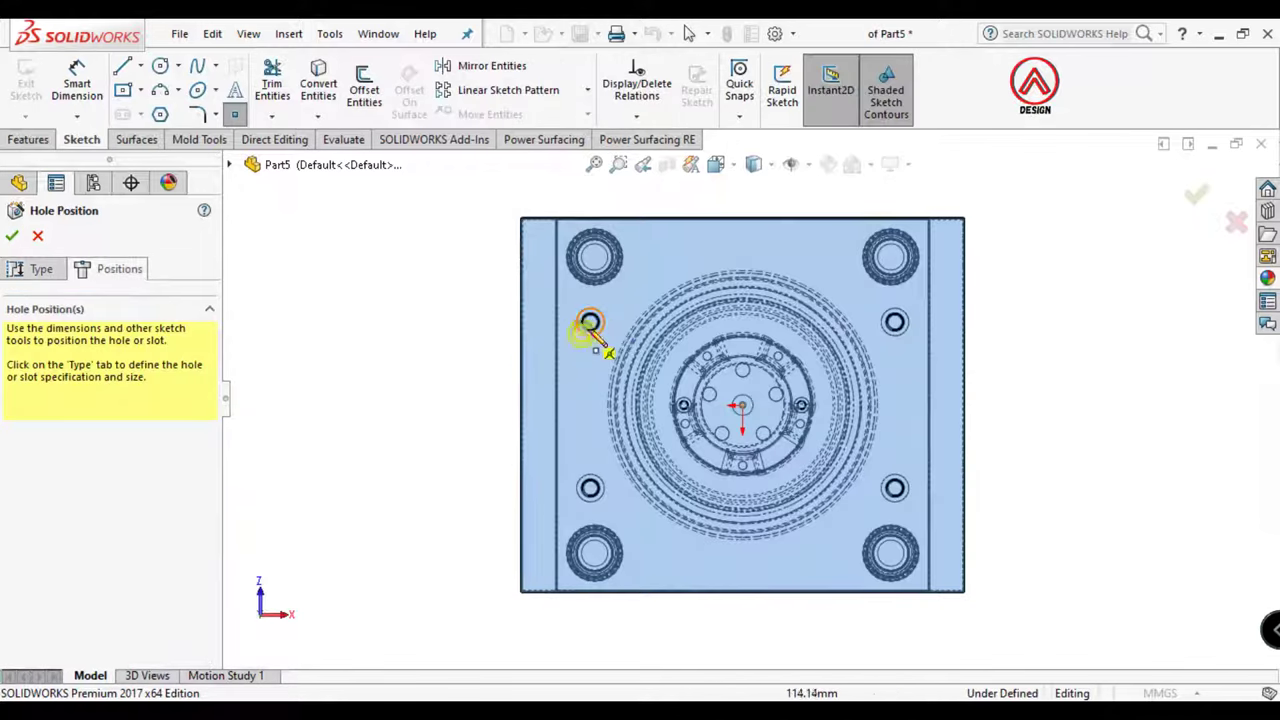
pyautogui.click(591, 342)
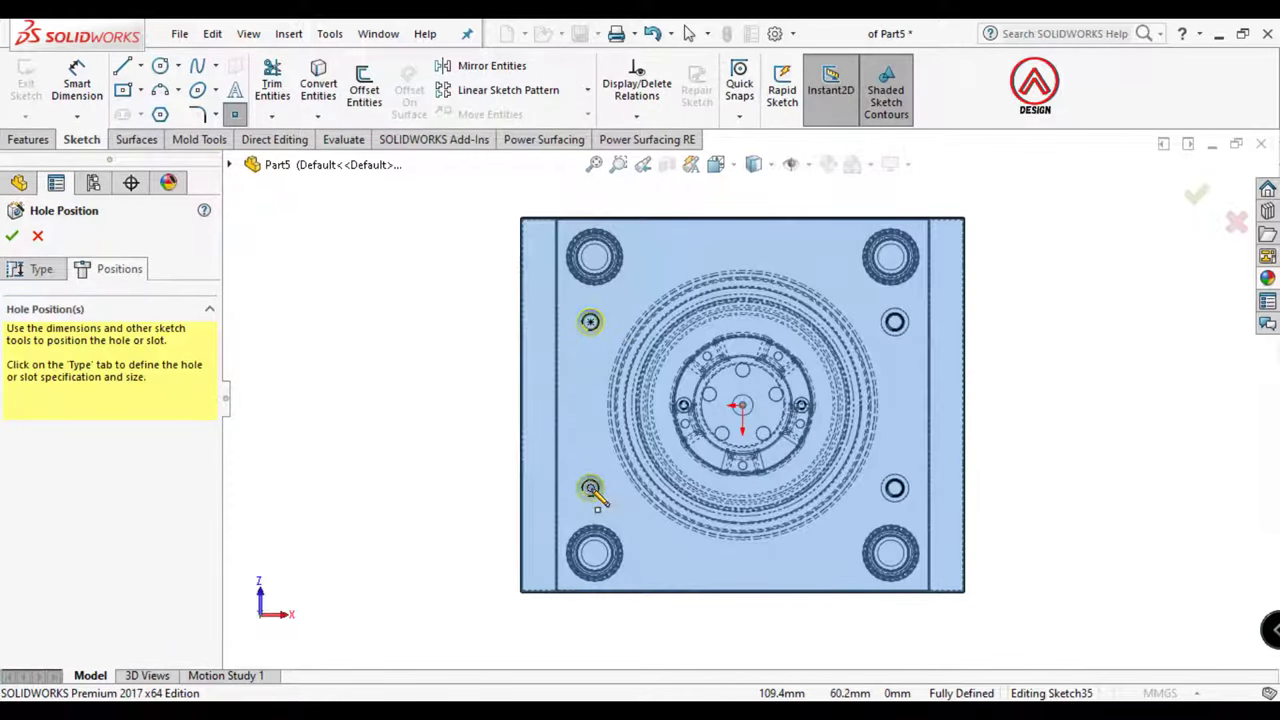
pyautogui.click(590, 488)
pyautogui.click(897, 490)
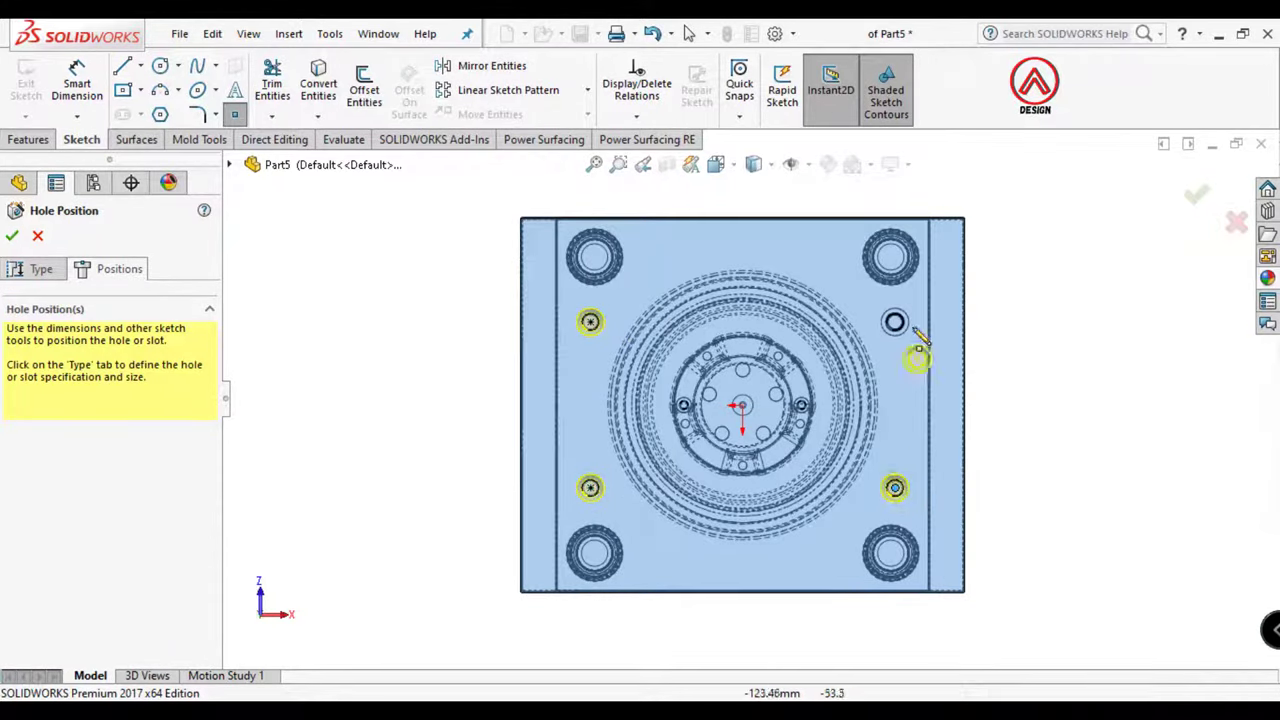
pyautogui.scroll(-3, 900, 315)
pyautogui.scroll(-3, 860, 370)
pyautogui.click(816, 399)
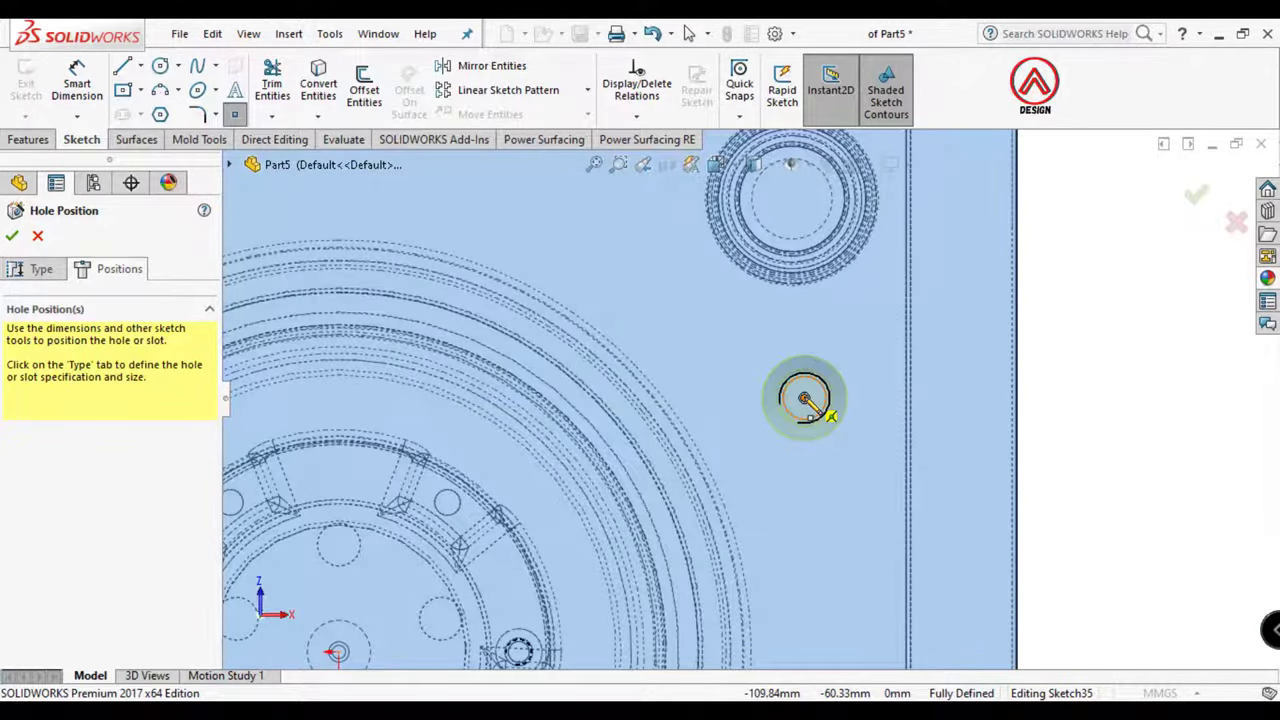
pyautogui.scroll(3, 840, 418)
pyautogui.scroll(5, 760, 380)
pyautogui.moveTo(686, 334)
pyautogui.mouseDown(button='middle')
pyautogui.moveTo(720, 300)
pyautogui.moveTo(643, 611)
pyautogui.mouseUp(button='middle')
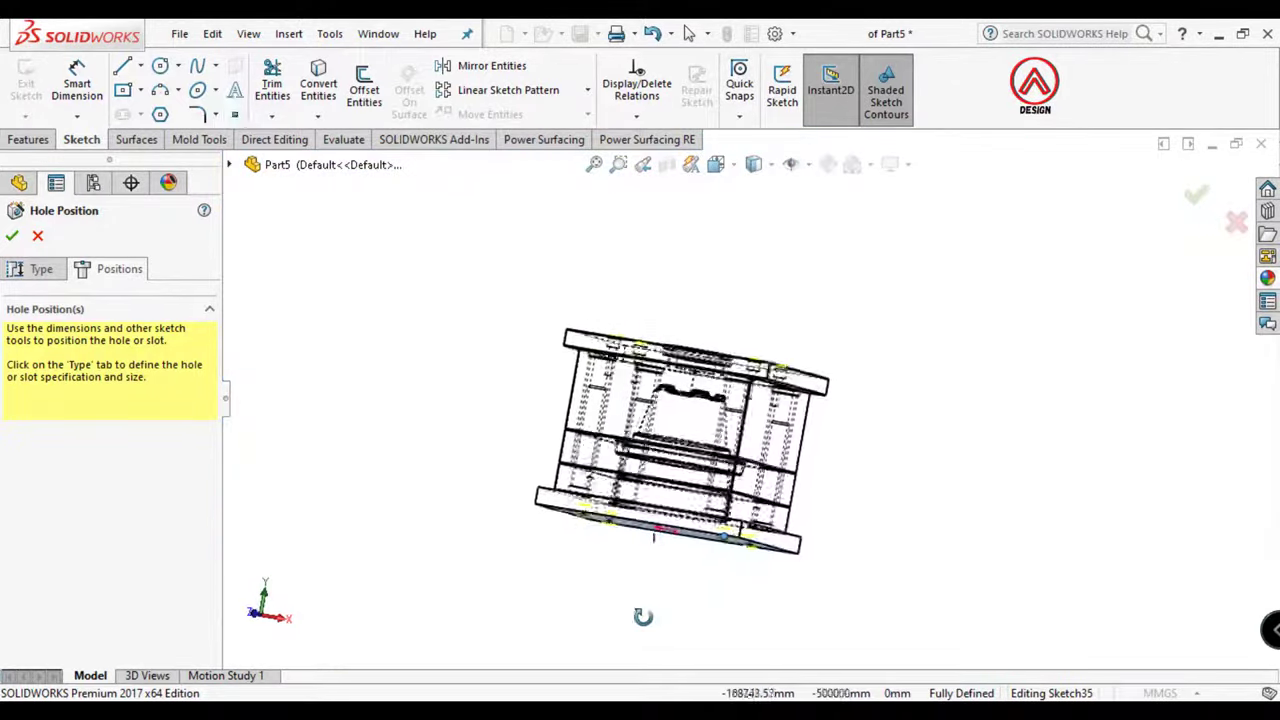
pyautogui.scroll(-5, 600, 520)
pyautogui.moveTo(565, 470); pyautogui.dragTo(545, 462, button='middle')
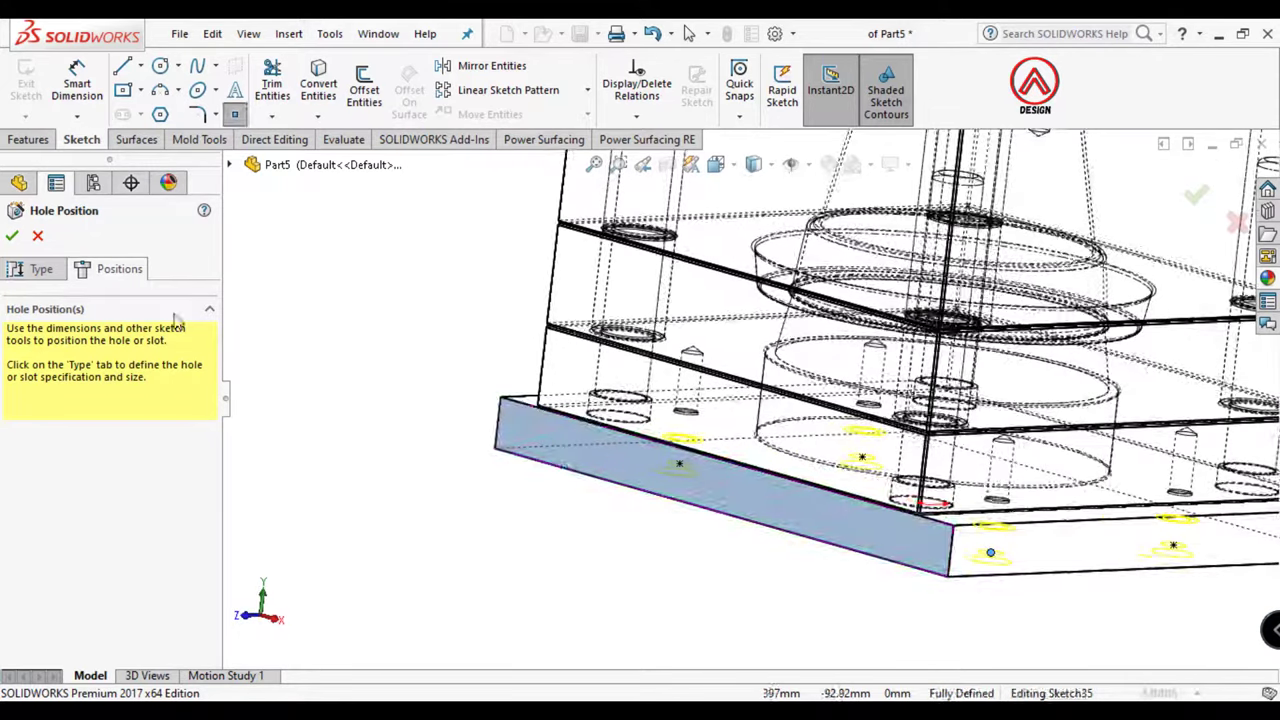
# Remove the near-side countersink and limit the holes to the Boss-Extrude3 body
pyautogui.click(40, 269)
pyautogui.moveTo(214, 388); pyautogui.dragTo(210, 608)
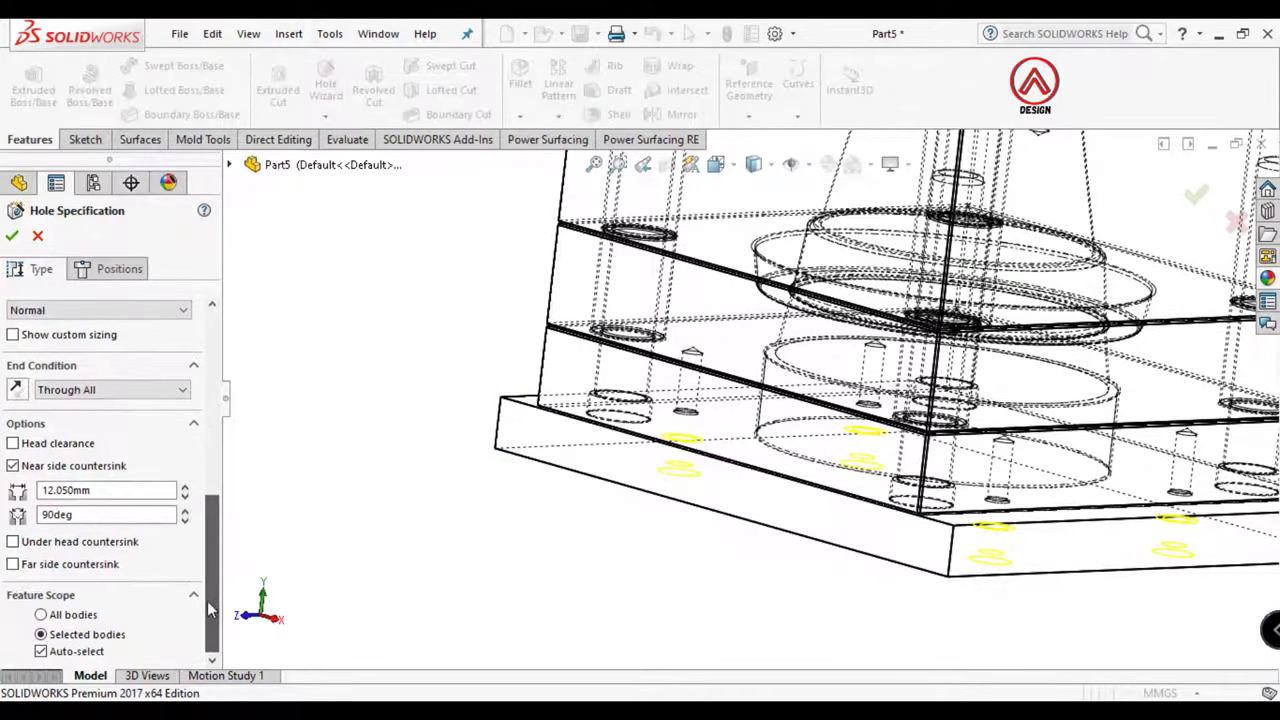
pyautogui.click(70, 466)
pyautogui.click(86, 653)
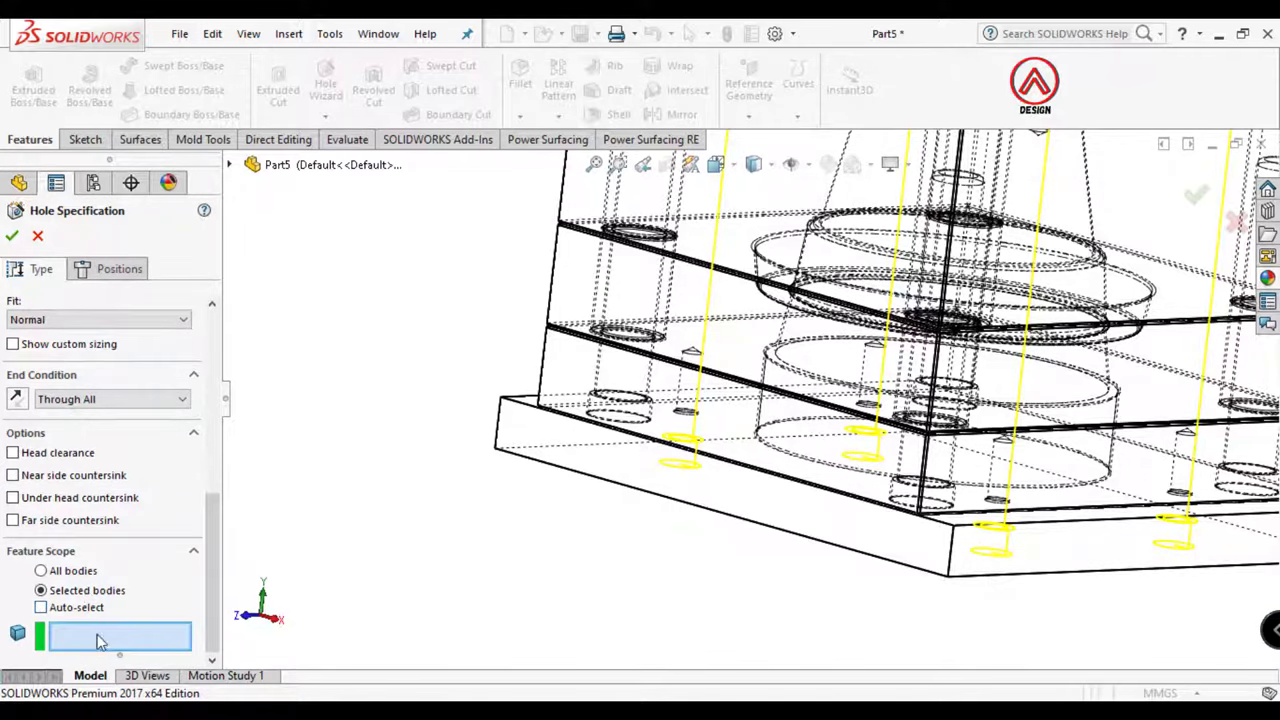
pyautogui.click(535, 443)
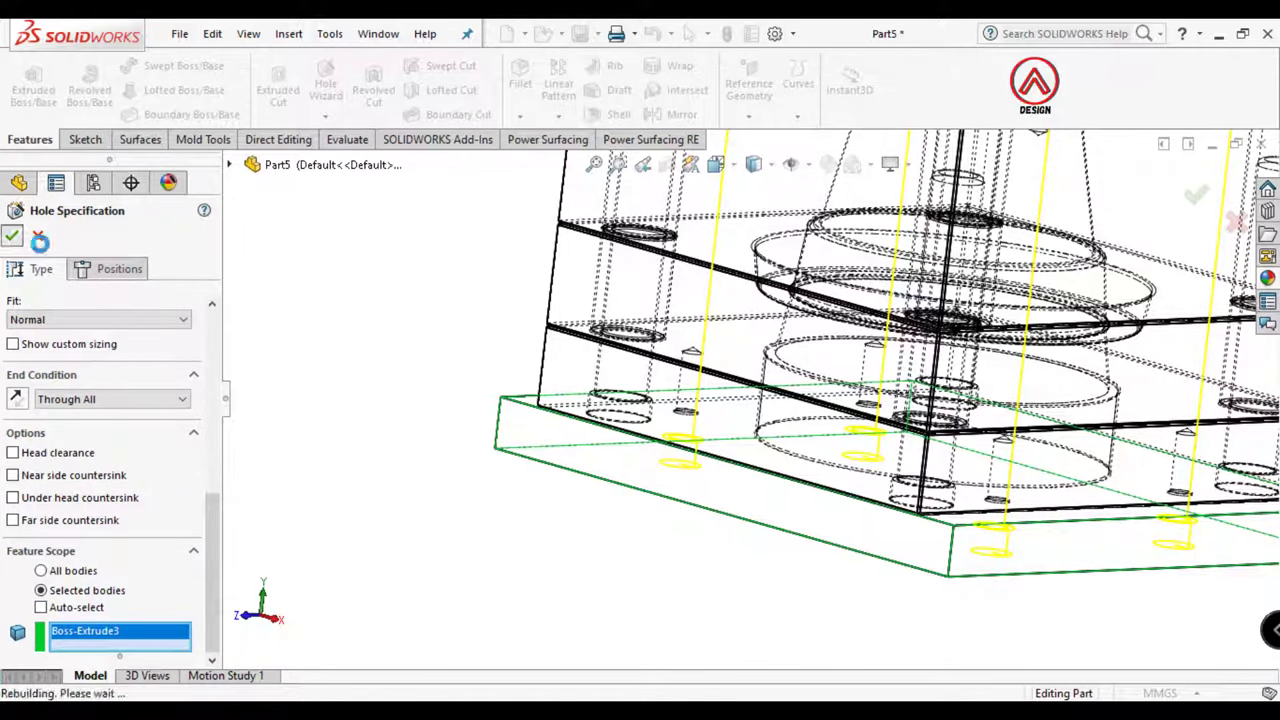
# Switch the model display to Shaded With Edges
pyautogui.moveTo(563, 553); pyautogui.dragTo(570, 470, button='middle')
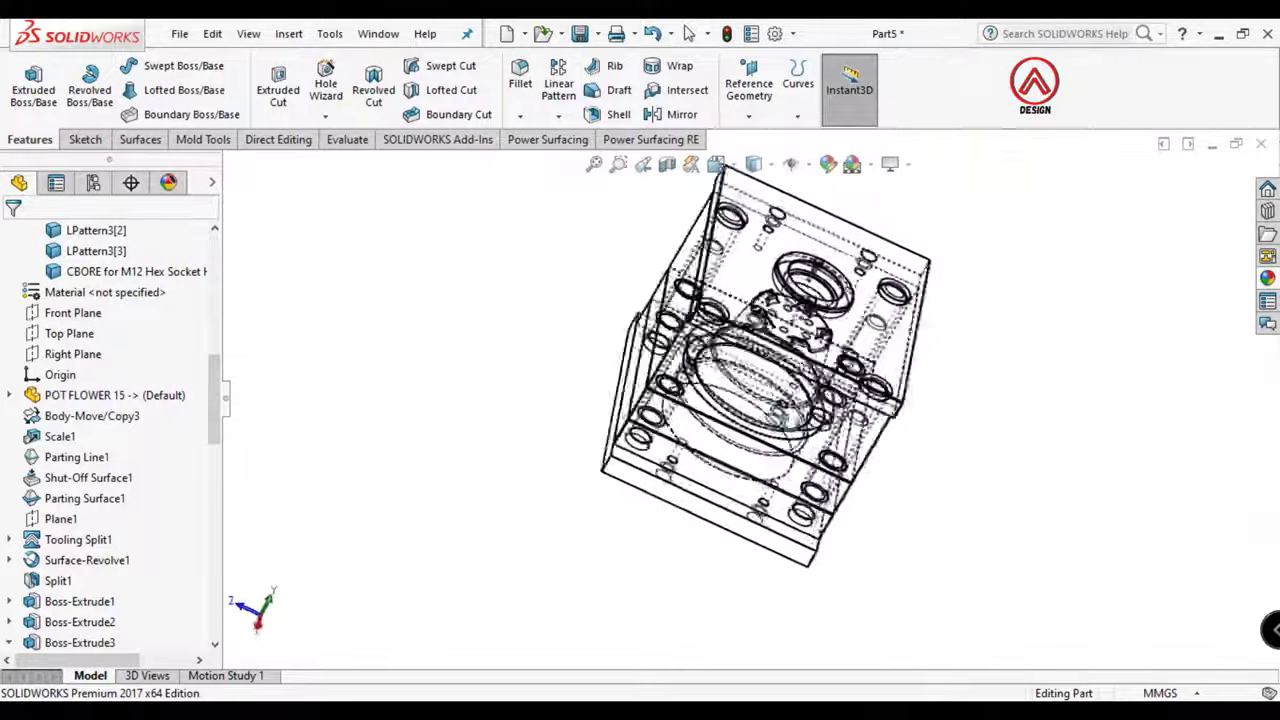
pyautogui.moveTo(894, 537)
pyautogui.mouseDown(button='middle')
pyautogui.moveTo(849, 557)
pyautogui.moveTo(851, 460)
pyautogui.moveTo(794, 229)
pyautogui.mouseUp(button='middle')
pyautogui.click(752, 163)
pyautogui.click(765, 220)
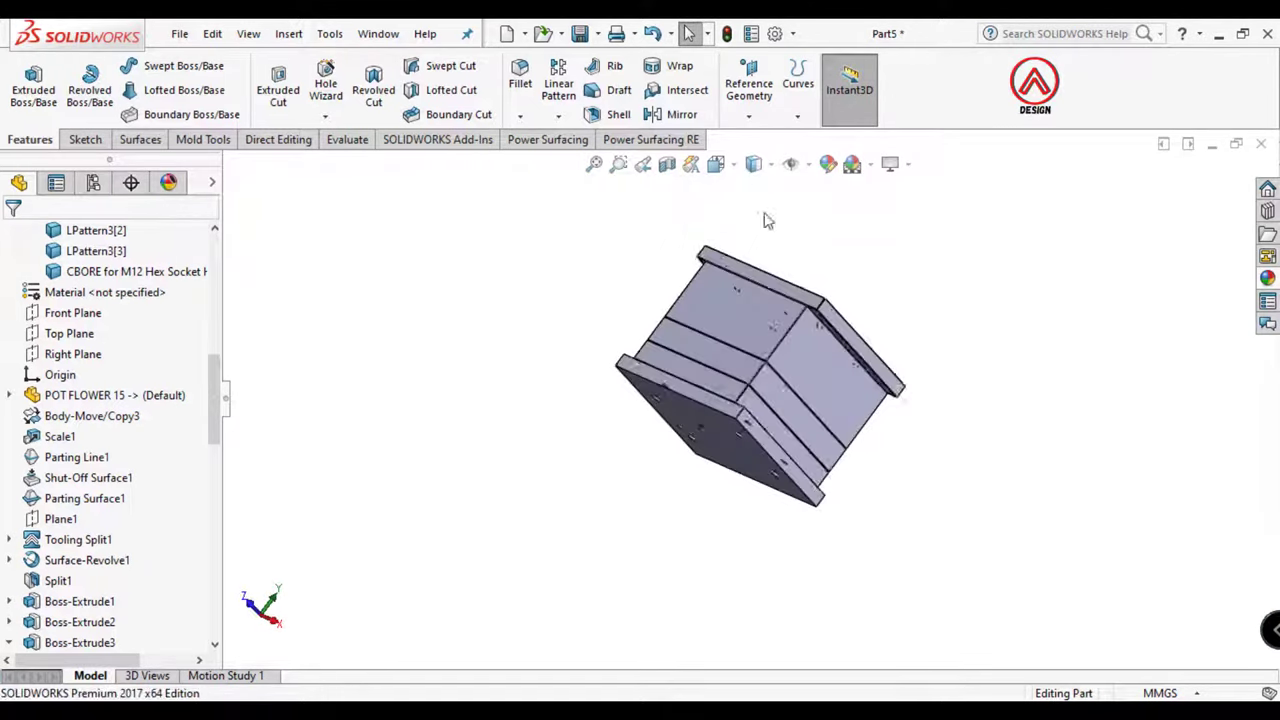
# View the mold from the Front and start Move/Copy Body from Insert > Features
pyautogui.click(716, 164)
pyautogui.click(724, 218)
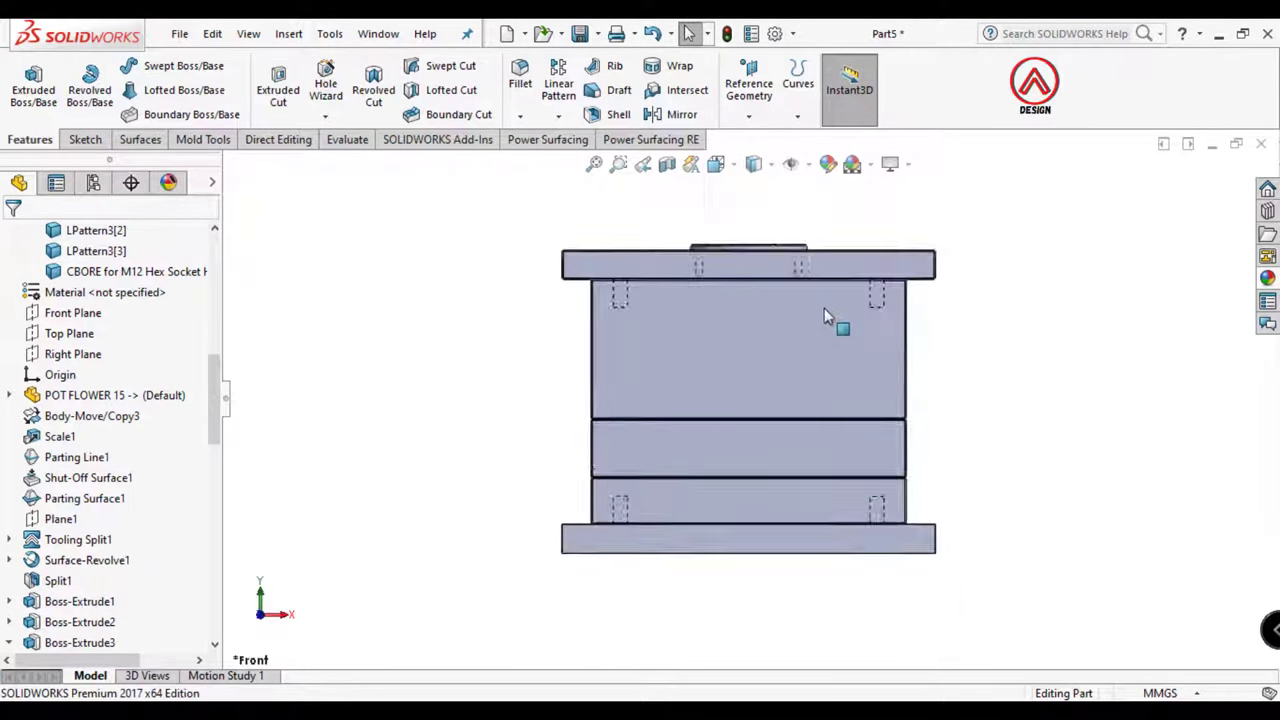
pyautogui.click(289, 36)
pyautogui.moveTo(320, 124)
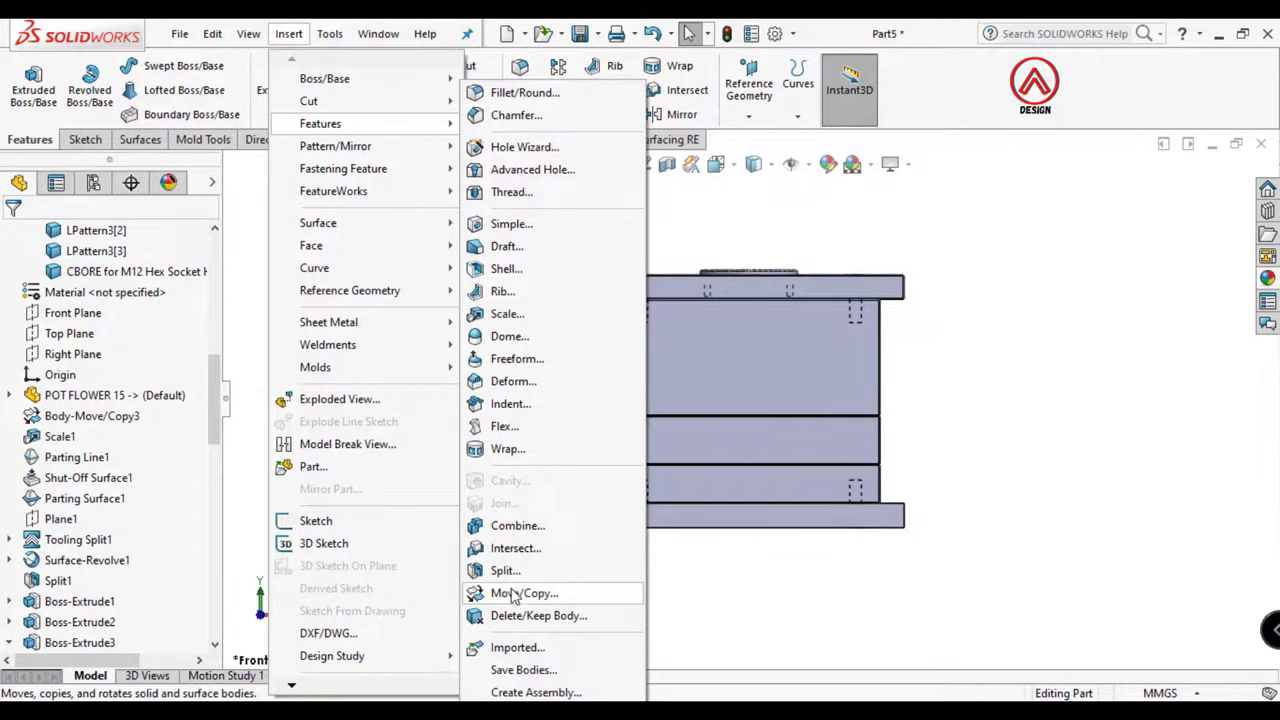
pyautogui.click(492, 593)
# Pick a first few bodies, then clear the move list to start over
pyautogui.click(677, 346)
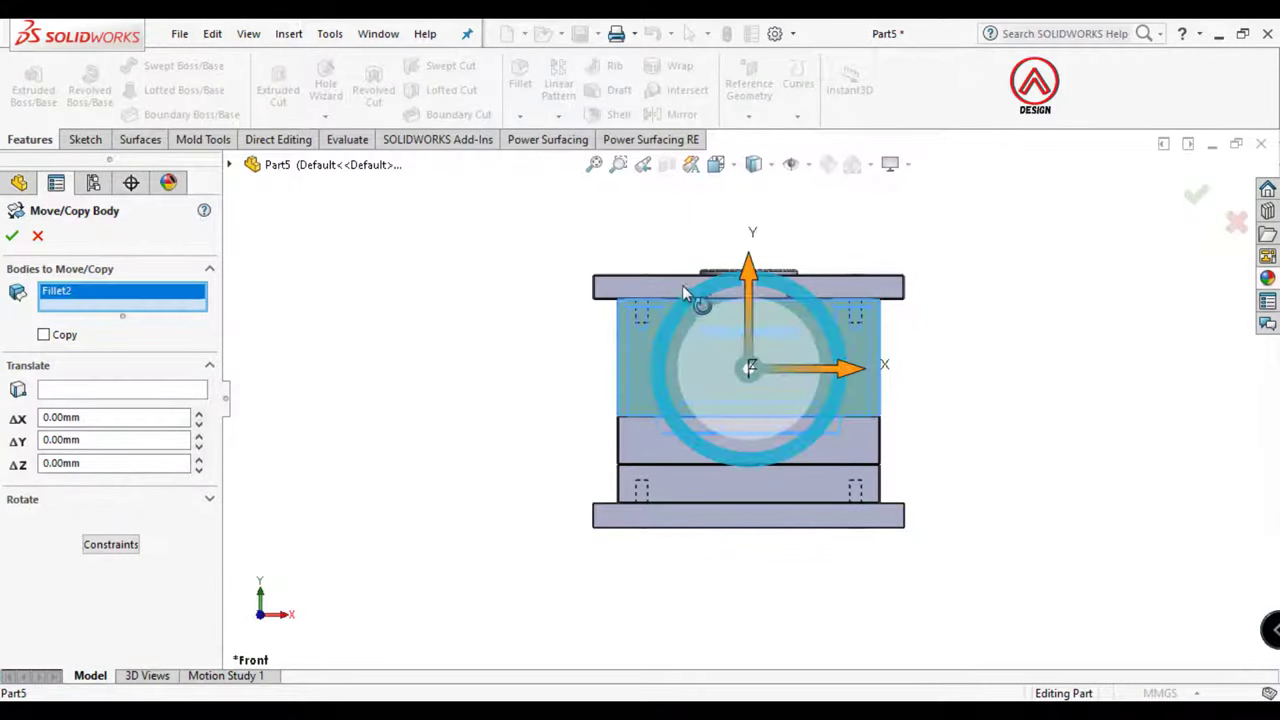
pyautogui.click(638, 284)
pyautogui.hotkey('ctrl', '7')
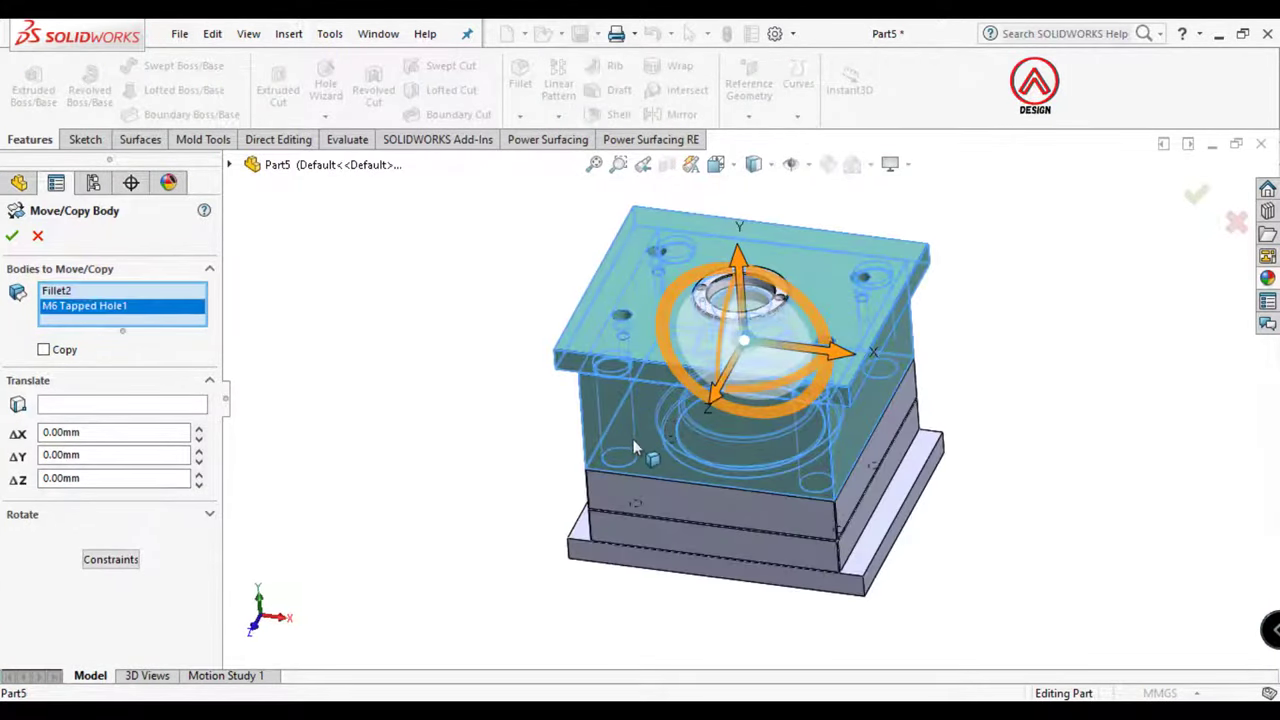
pyautogui.hotkey('ctrl', '1')
pyautogui.click(716, 164)
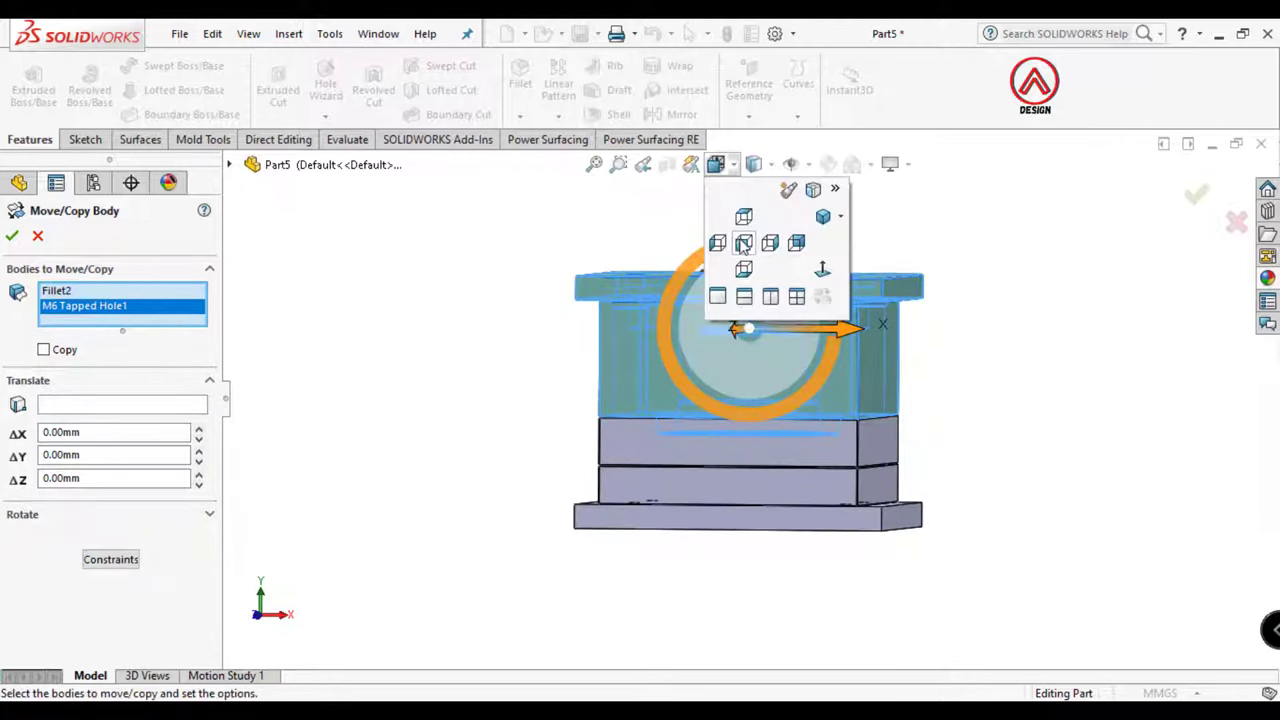
pyautogui.rightClick(139, 304)
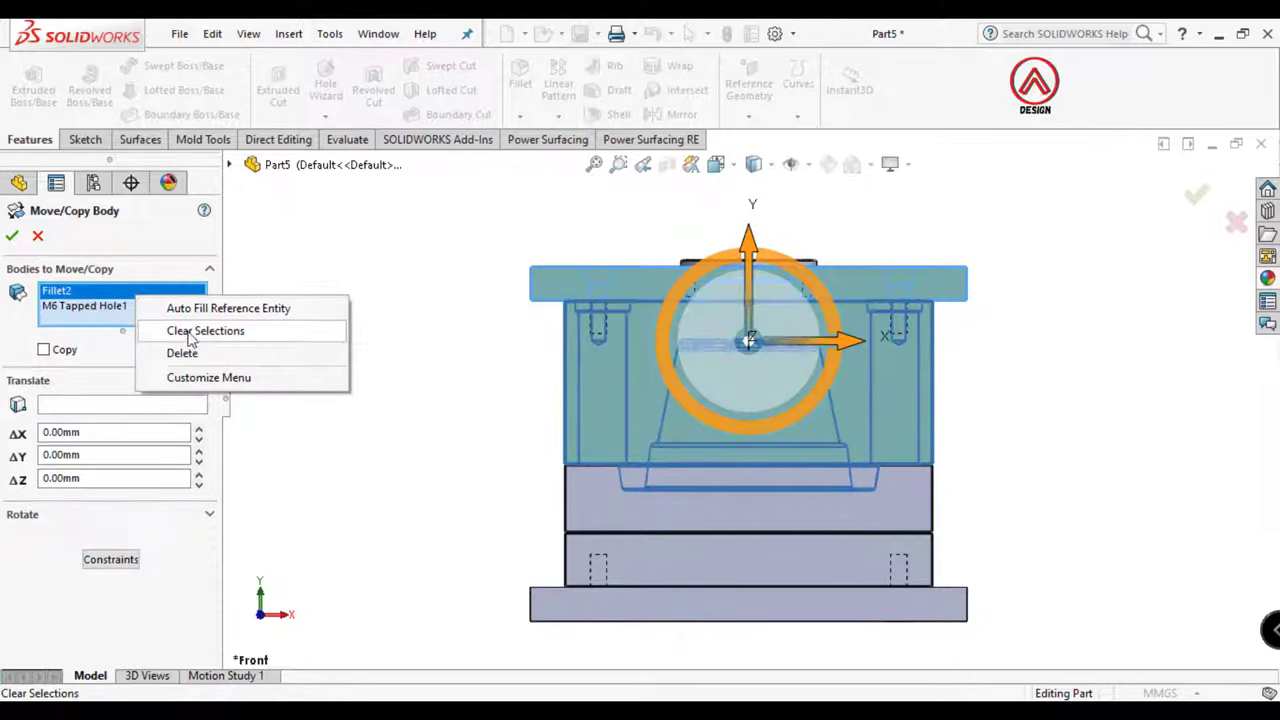
pyautogui.click(200, 330)
# Select the top-plate bodies, Fillet2, Chamfer3 and LPattern1[1–3] to move
pyautogui.press('z')
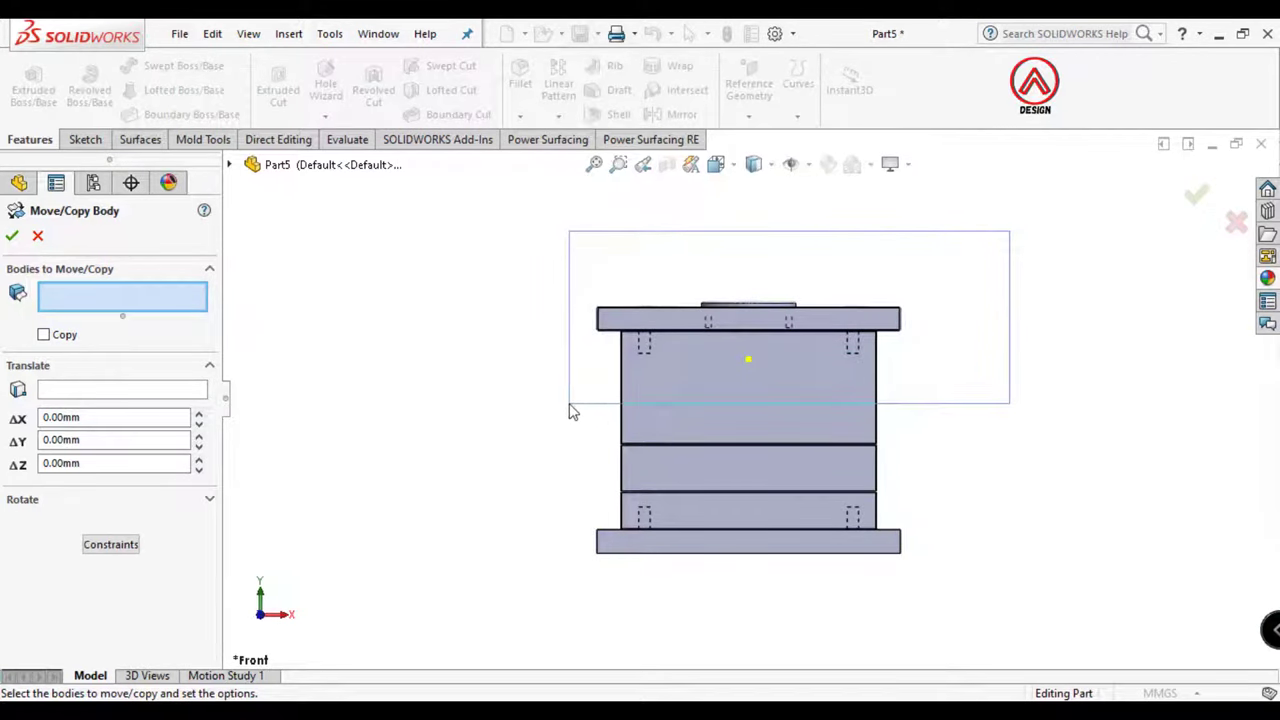
pyautogui.moveTo(572, 412); pyautogui.dragTo(566, 400)
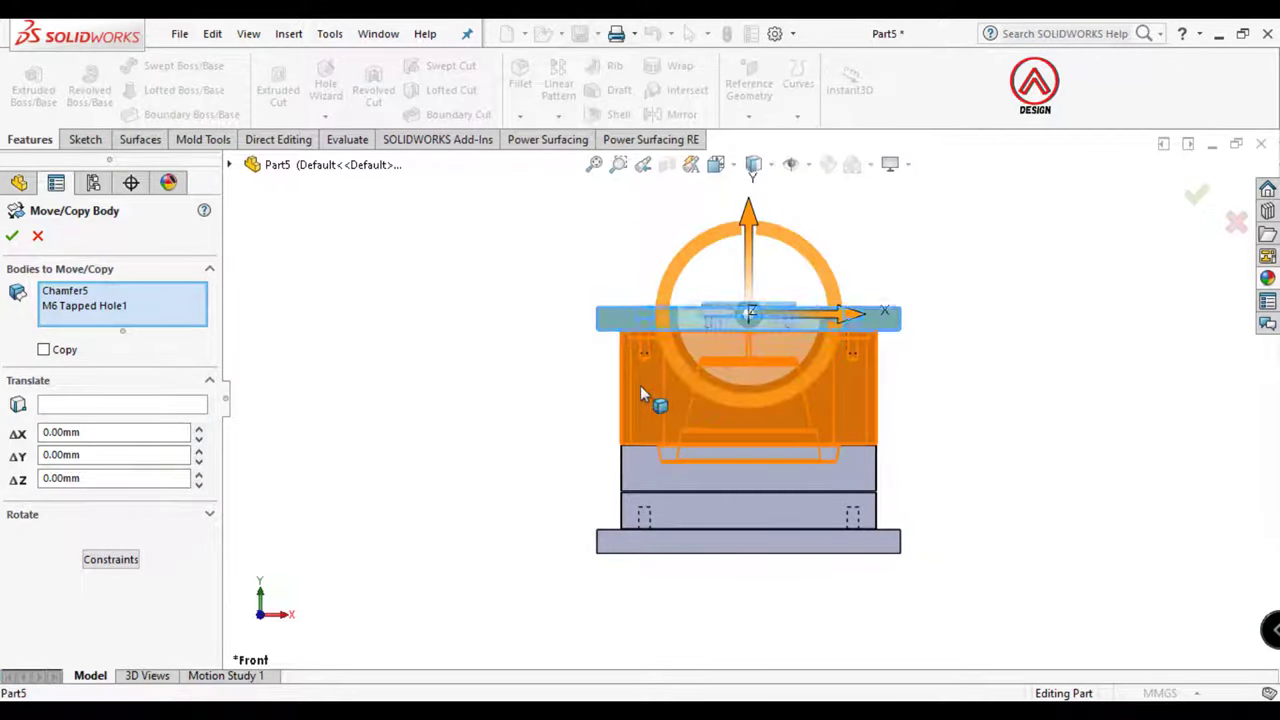
pyautogui.click(643, 392)
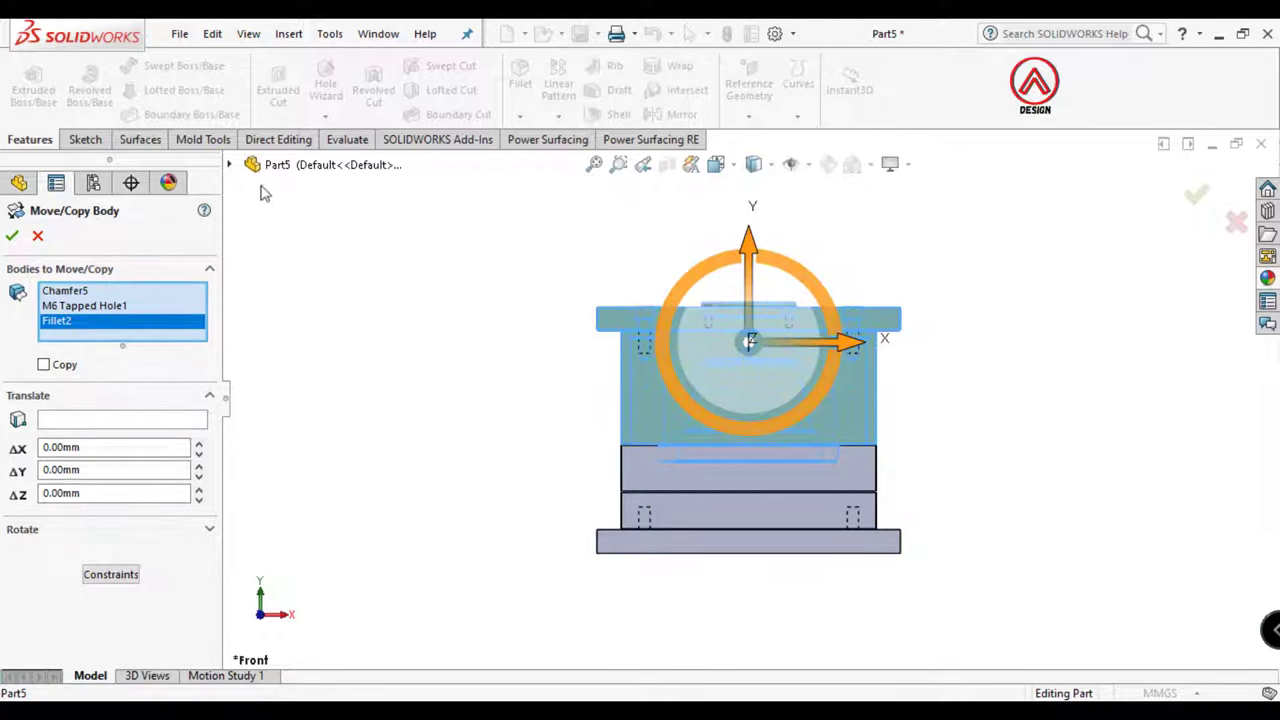
pyautogui.click(229, 164)
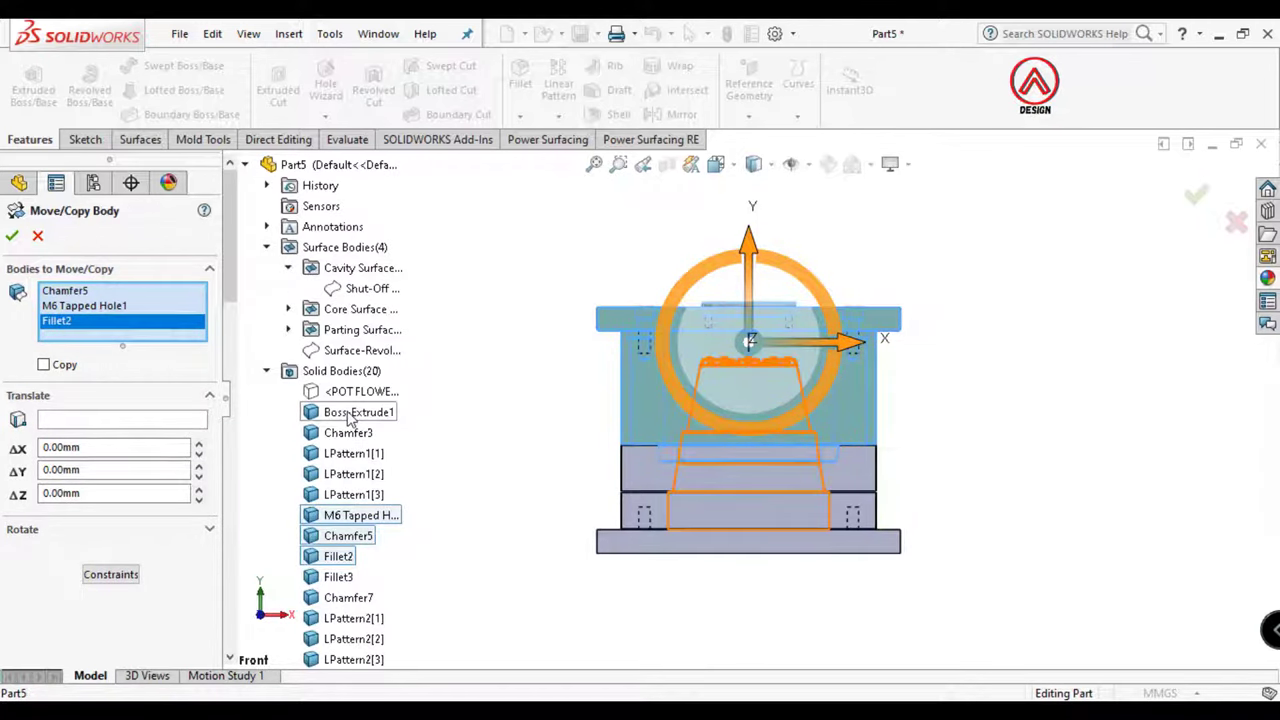
pyautogui.click(350, 433)
pyautogui.click(352, 478)
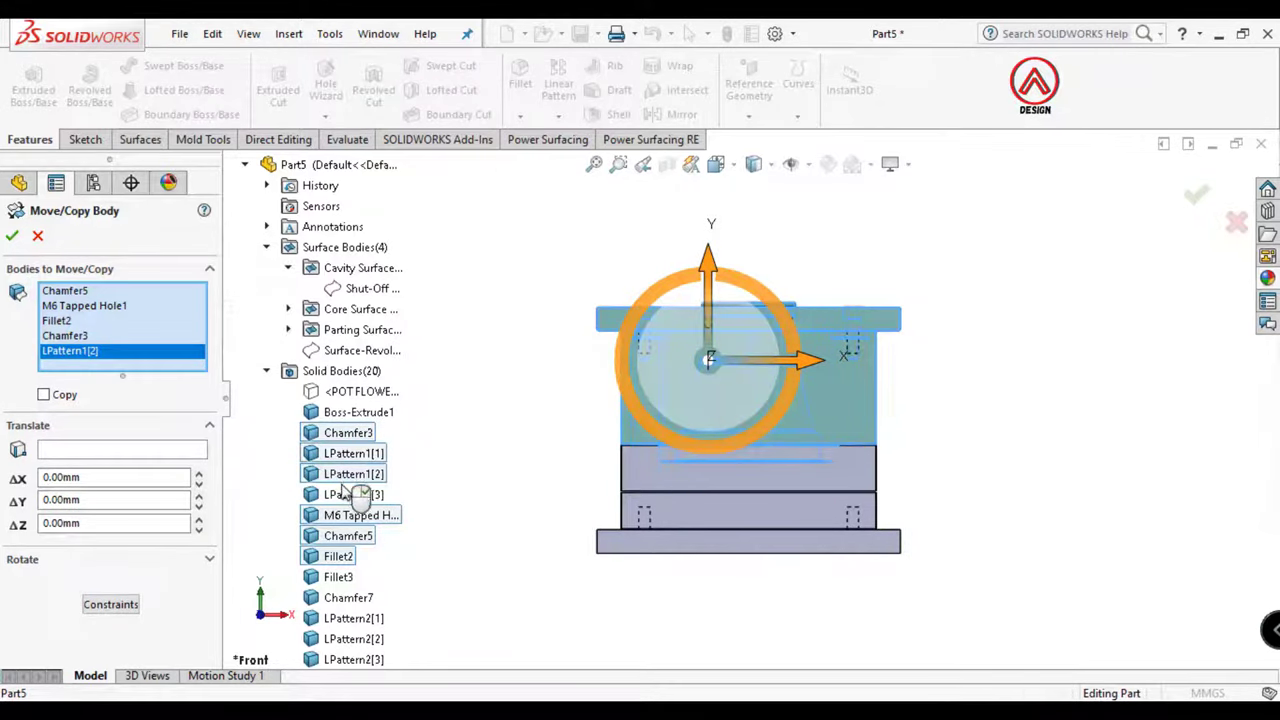
pyautogui.click(352, 453)
pyautogui.click(352, 494)
# Offset the selected bodies 270 mm up along Y and confirm the move
pyautogui.moveTo(546, 451)
pyautogui.mouseDown(button='middle')
pyautogui.moveTo(470, 470)
pyautogui.moveTo(550, 466)
pyautogui.mouseUp(button='middle')
pyautogui.scroll(3, 551, 466)
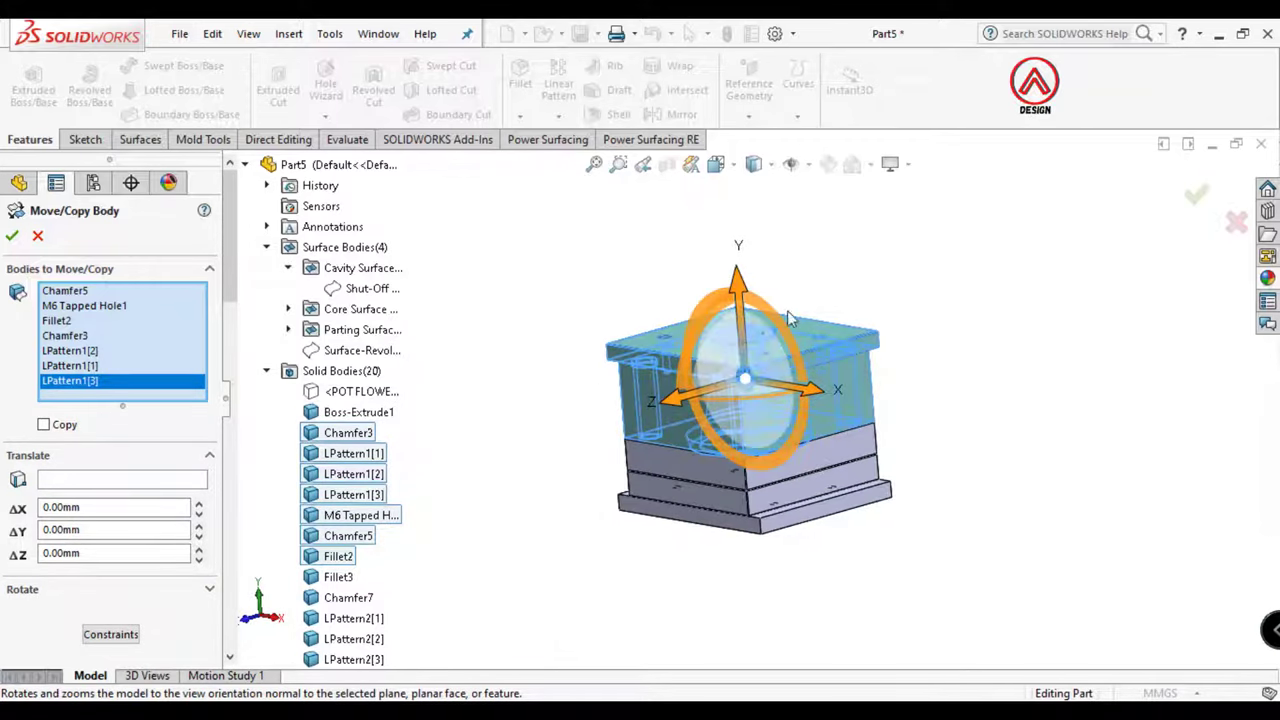
pyautogui.scroll(3, 745, 390)
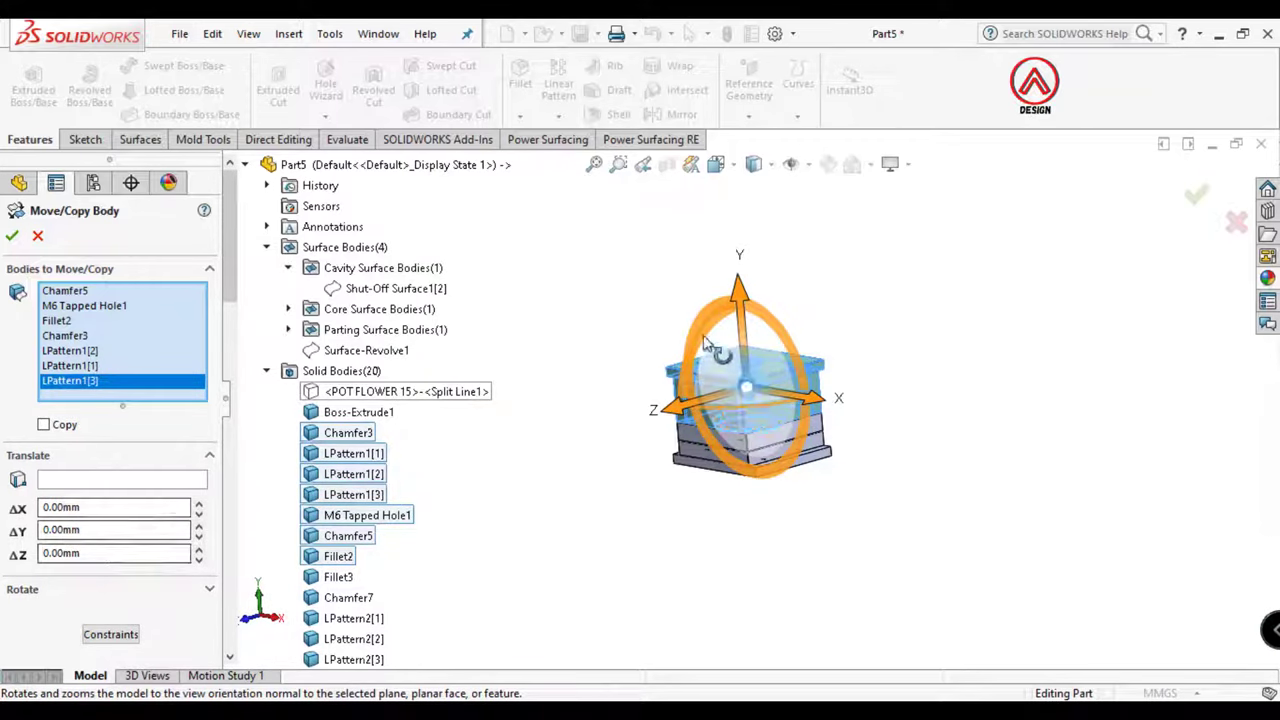
pyautogui.moveTo(743, 289); pyautogui.dragTo(735, 180)
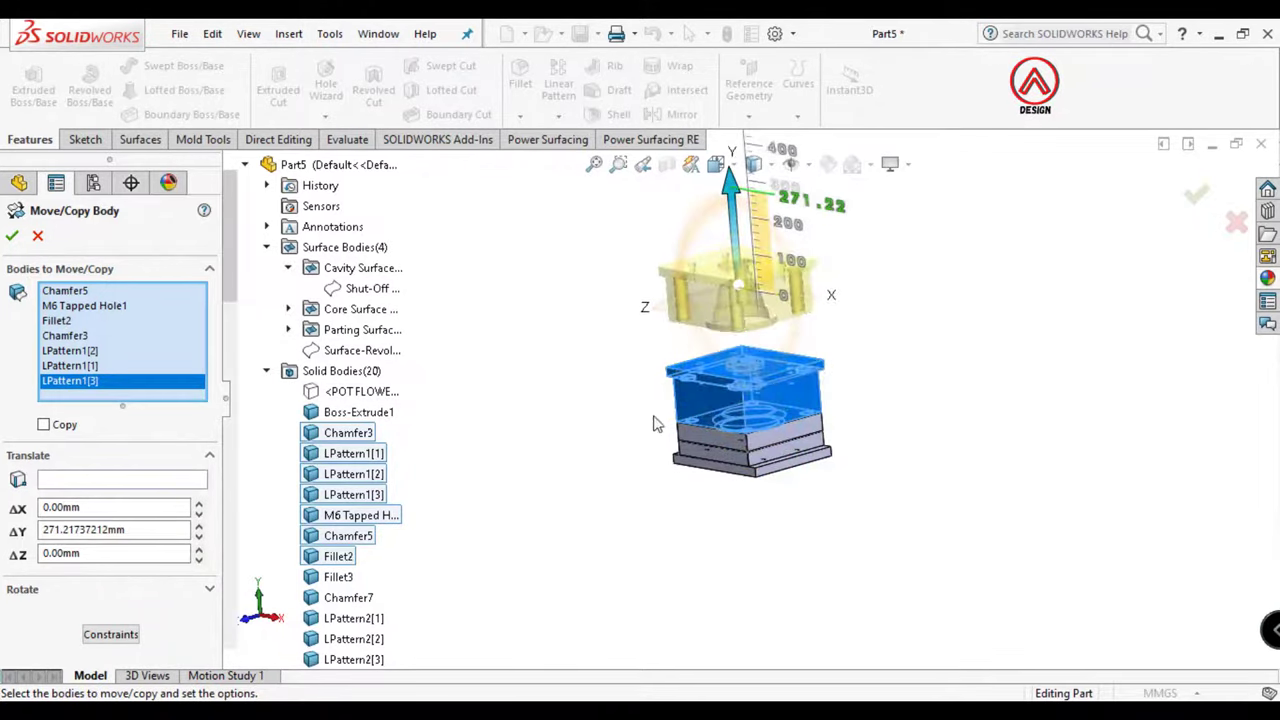
pyautogui.hotkey('ctrl', '1')
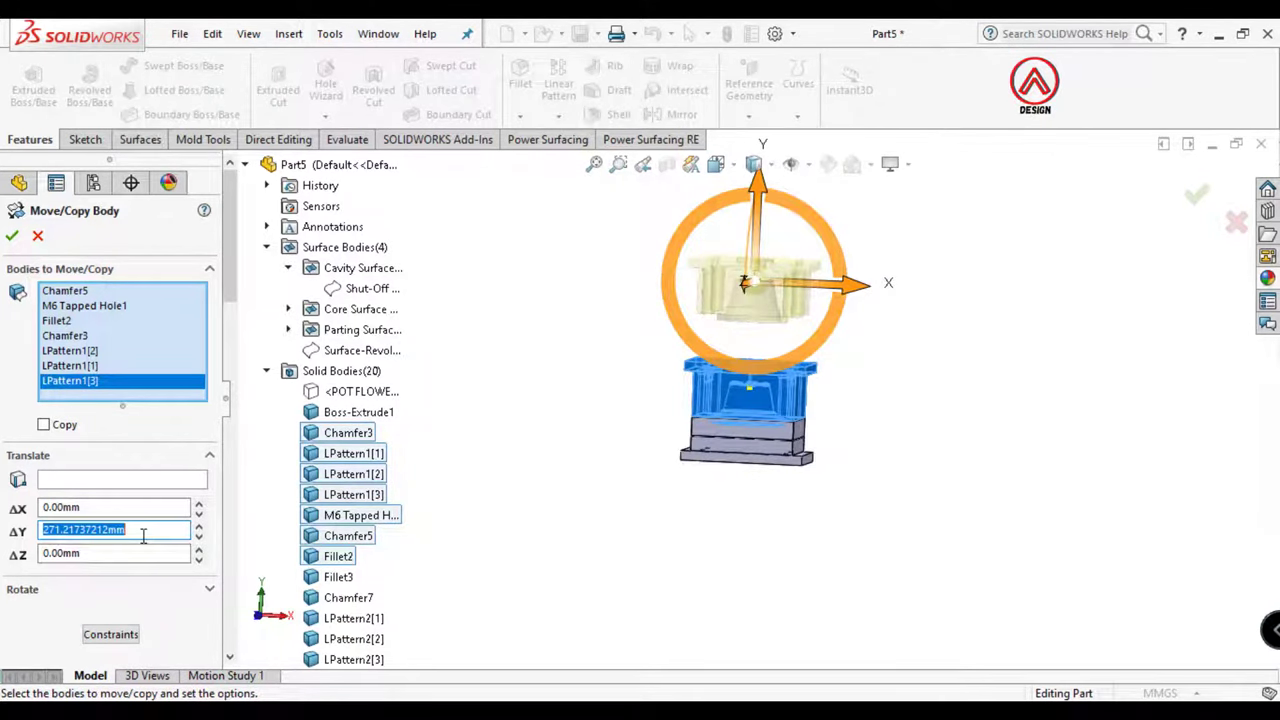
pyautogui.write('270')
pyautogui.press('Return')
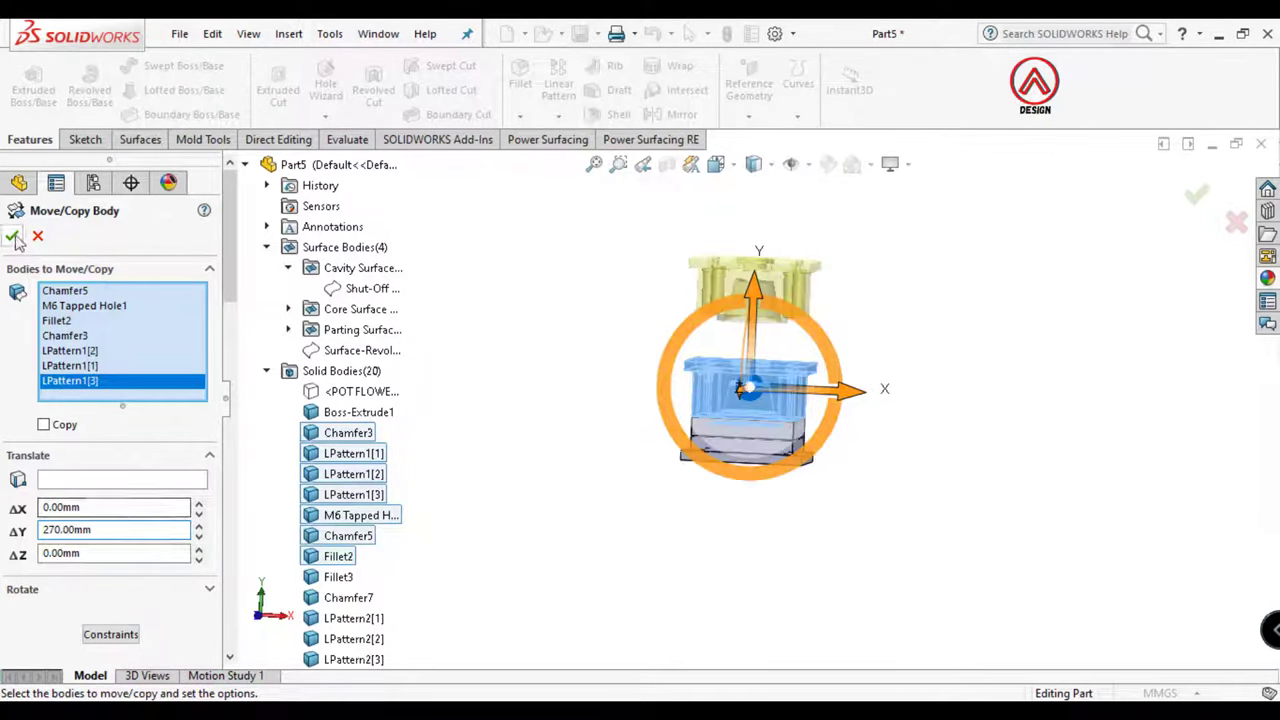
pyautogui.click(12, 242)
# Make the POT FLOWER product body visible between the separated mold halves
pyautogui.moveTo(623, 343); pyautogui.dragTo(686, 150, button='middle')
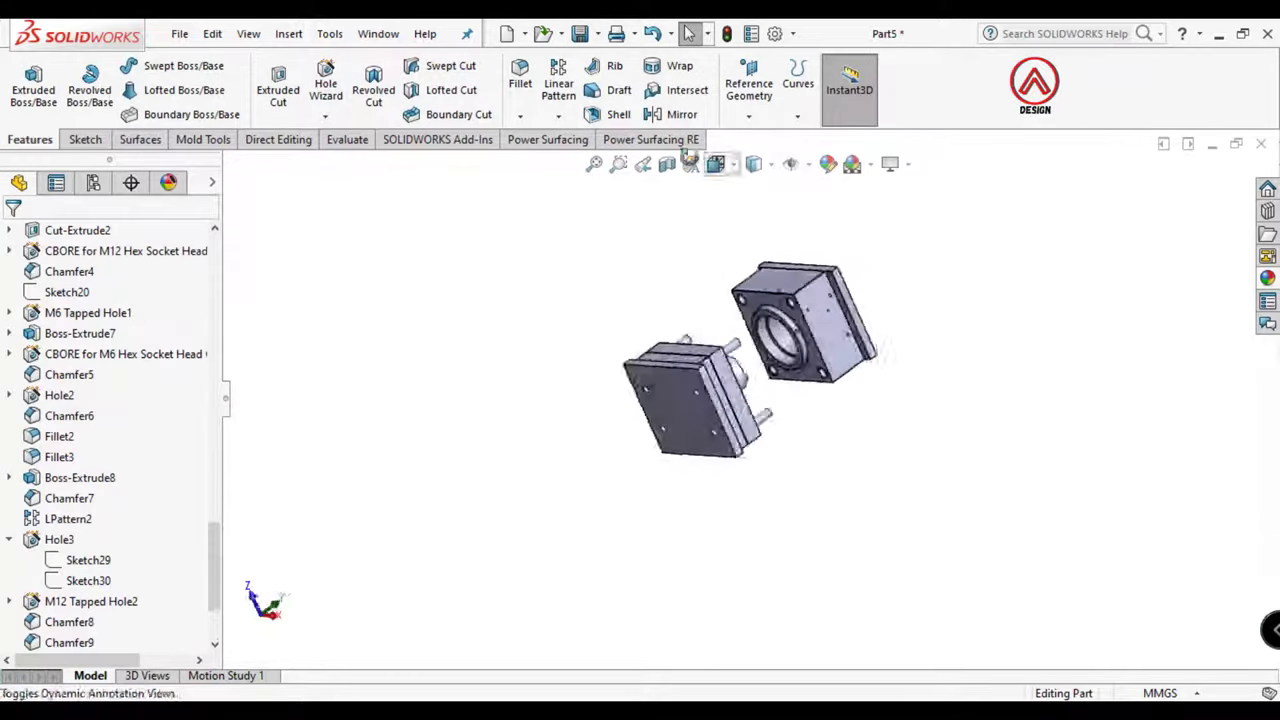
pyautogui.scroll(-5, 740, 357)
pyautogui.moveTo(740, 357); pyautogui.dragTo(757, 480, button='middle')
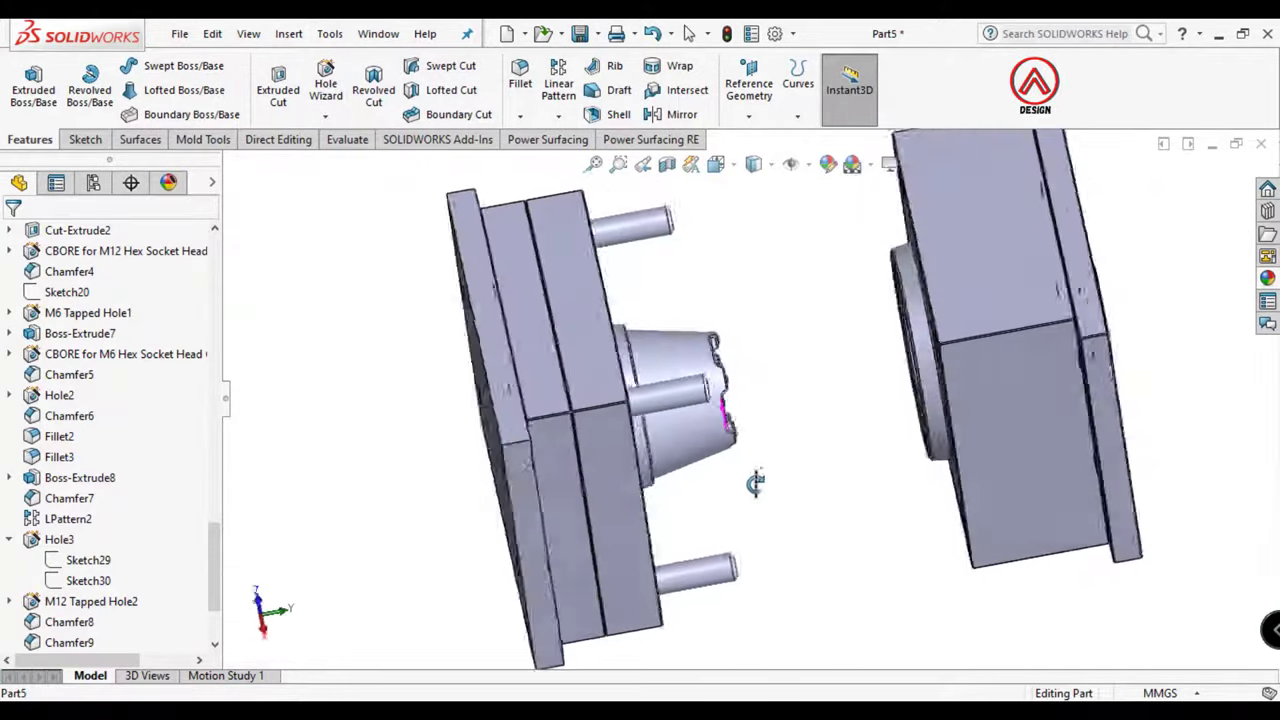
pyautogui.scroll(15, 130, 400)
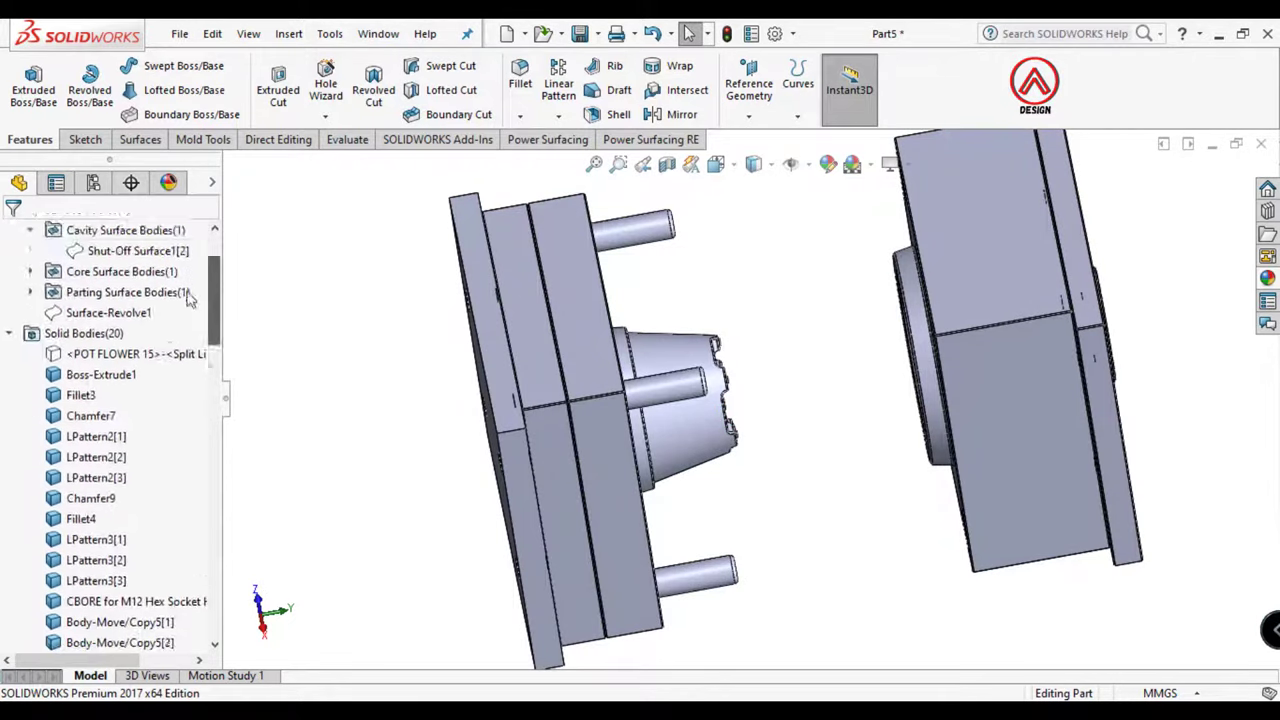
pyautogui.scroll(-1, 130, 338)
pyautogui.click(131, 336)
pyautogui.click(152, 303)
pyautogui.click(797, 312)
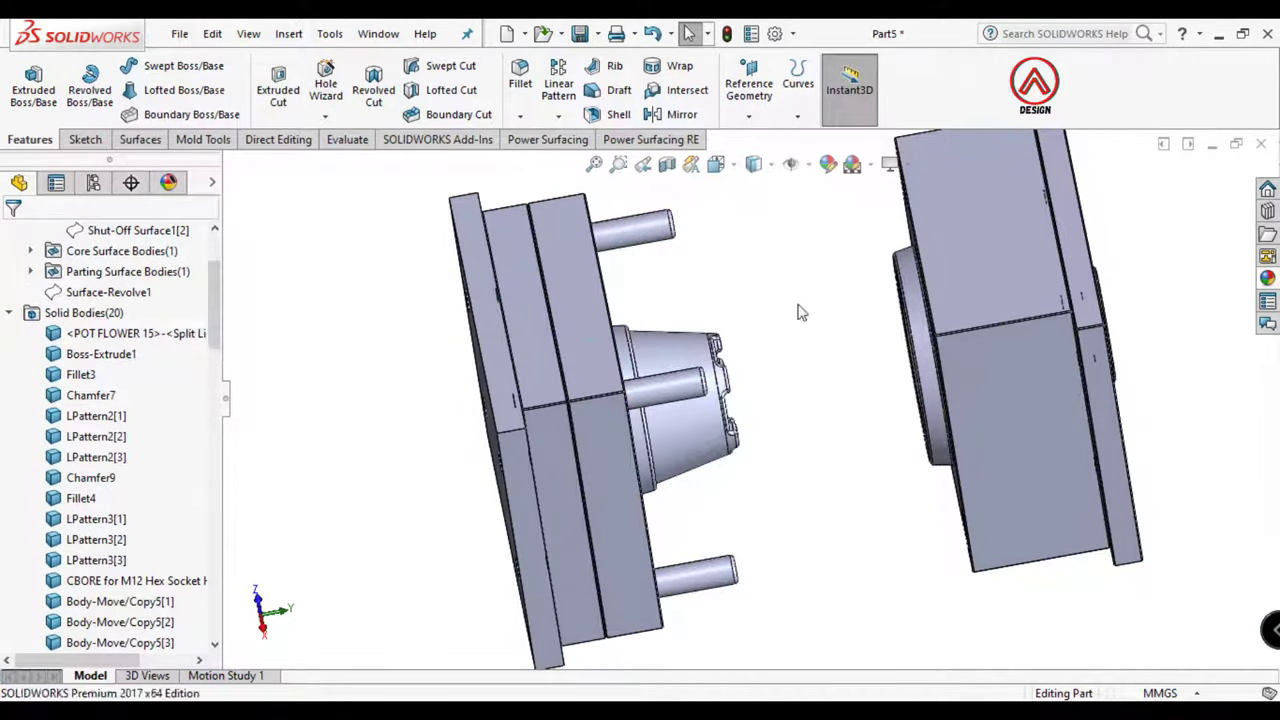
pyautogui.click(289, 33)
pyautogui.click(863, 340)
# Give the POT FLOWER body an orange appearance
pyautogui.click(139, 335)
pyautogui.rightClick(137, 333)
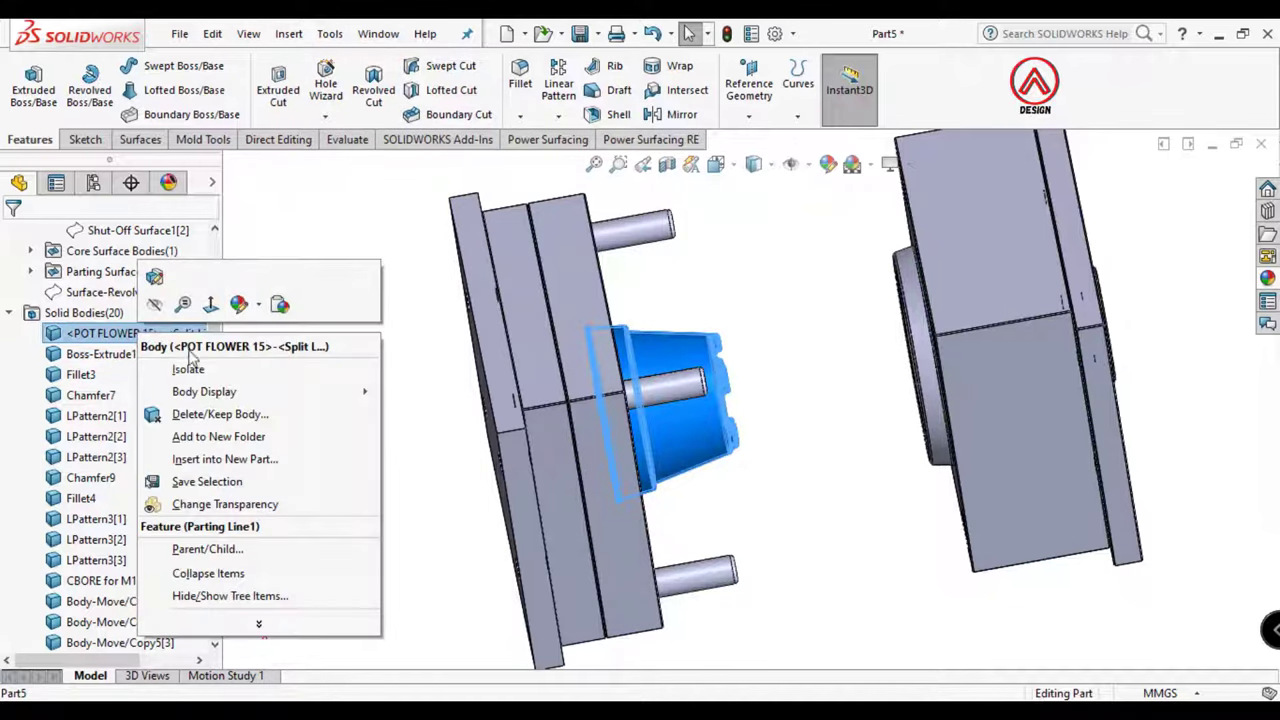
pyautogui.click(241, 305)
pyautogui.click(263, 350)
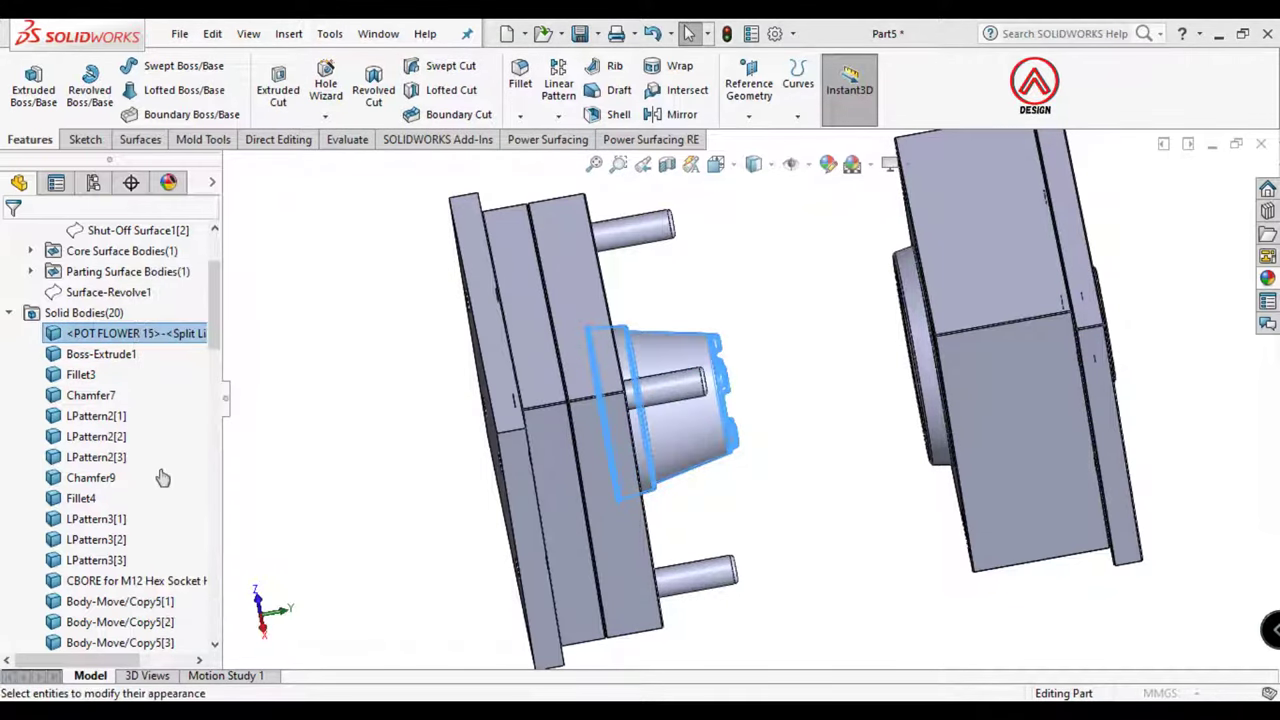
pyautogui.click(80, 628)
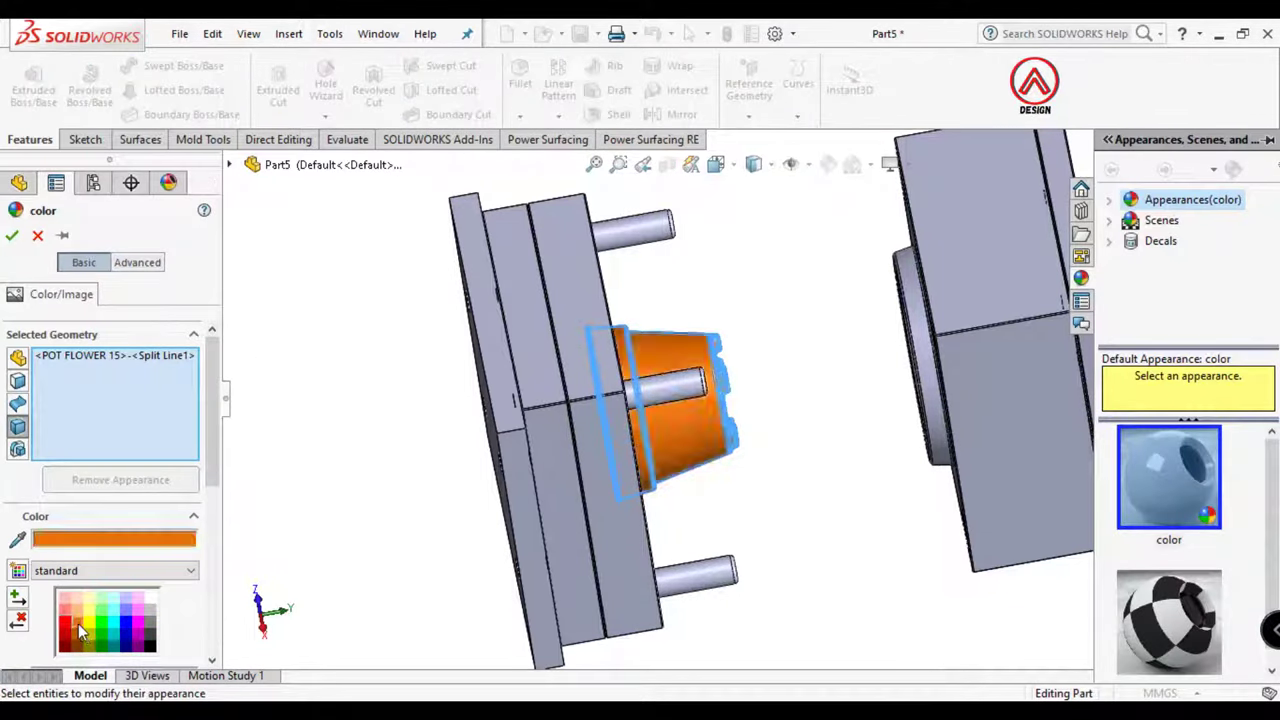
pyautogui.press('Return')
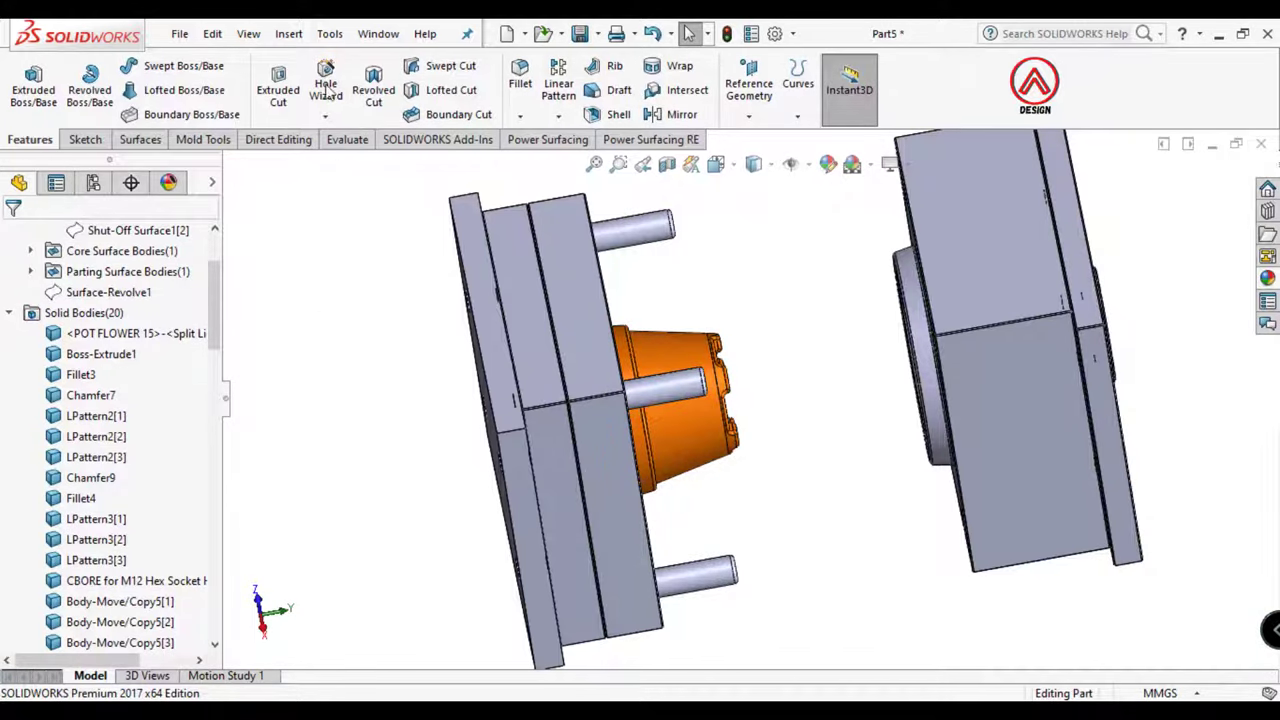
pyautogui.moveTo(700, 260); pyautogui.dragTo(769, 409, button='middle')
pyautogui.click(286, 34)
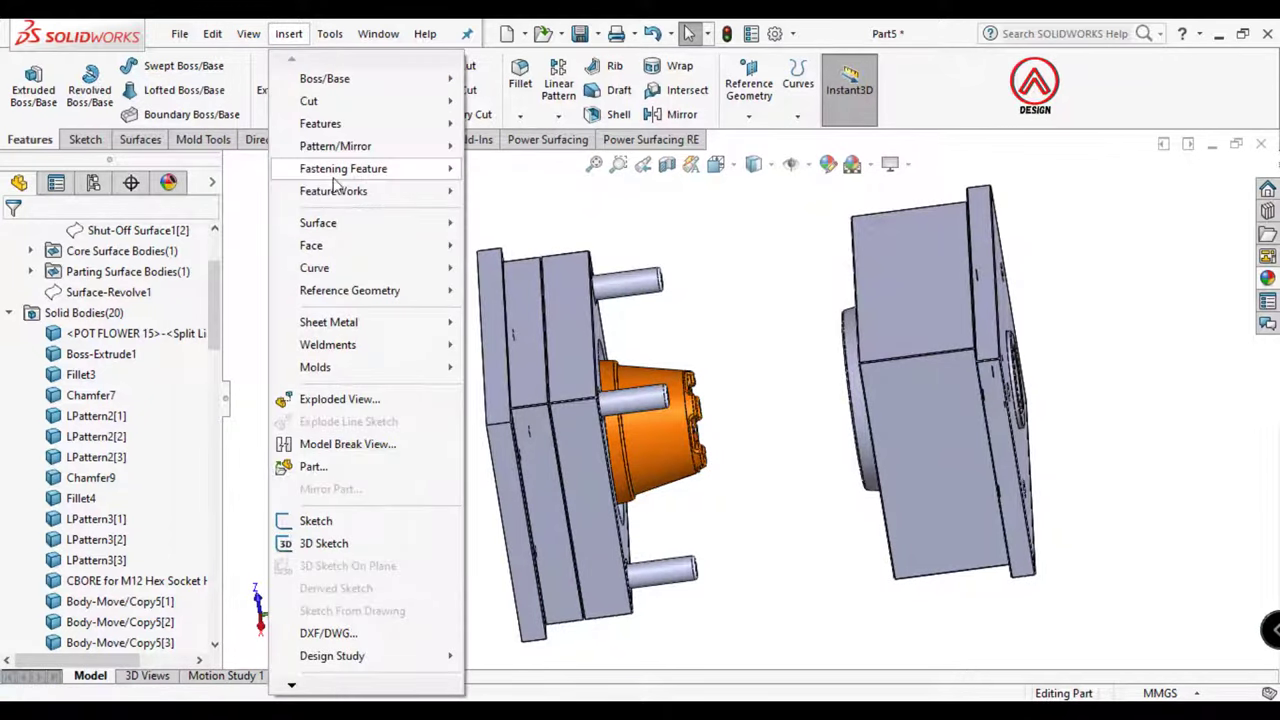
pyautogui.moveTo(320, 123)
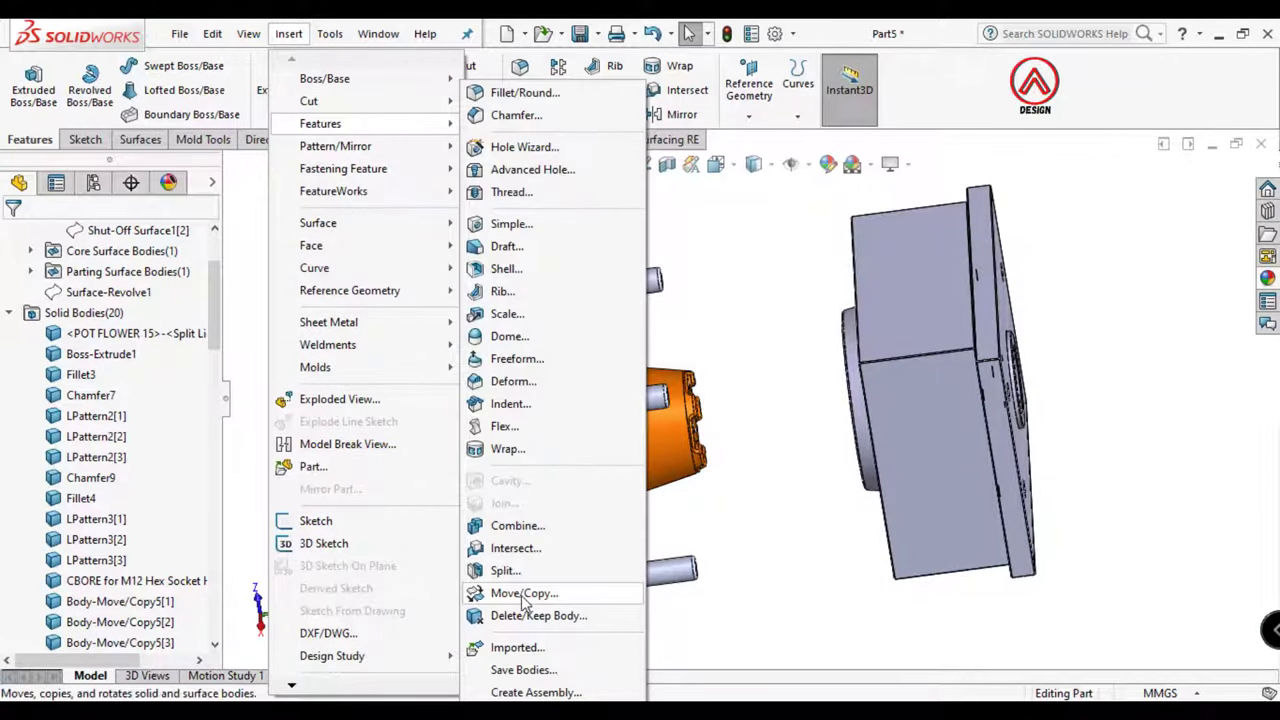
# Move the orange POT FLOWER 15 body 140 mm along Y with Move/Copy Body
pyautogui.click(525, 592)
pyautogui.click(661, 442)
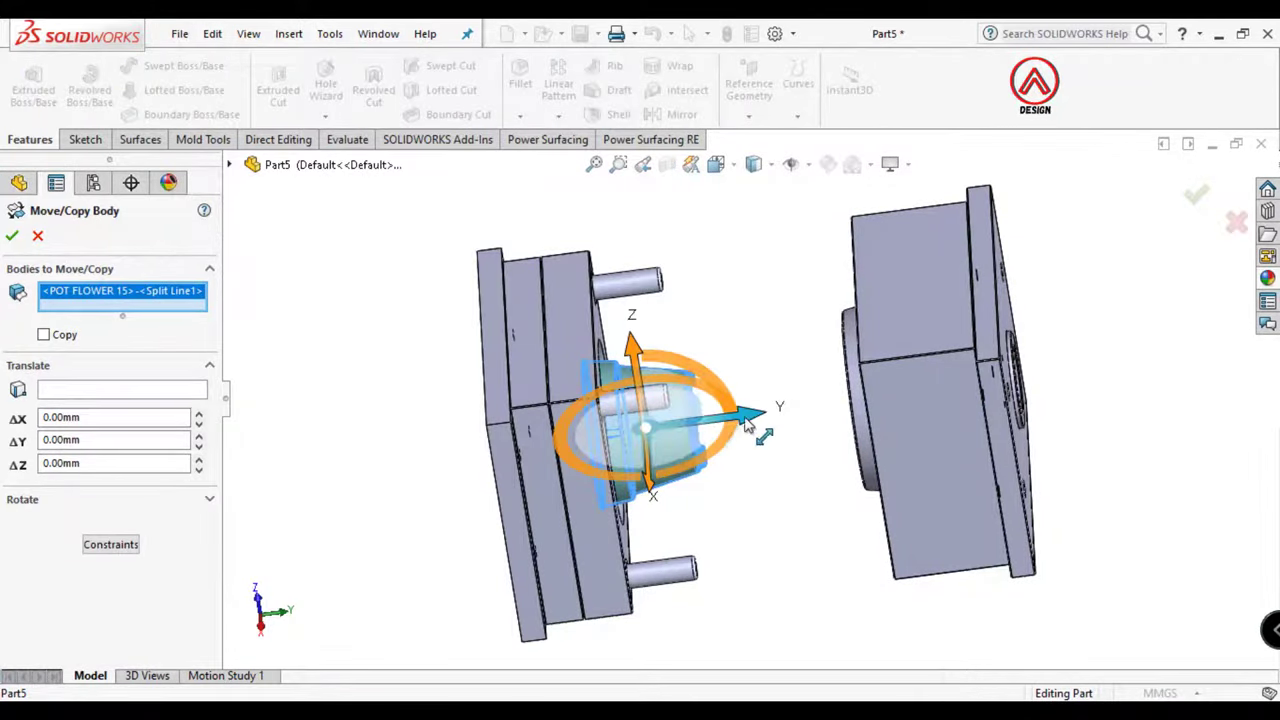
pyautogui.moveTo(745, 423); pyautogui.dragTo(868, 405)
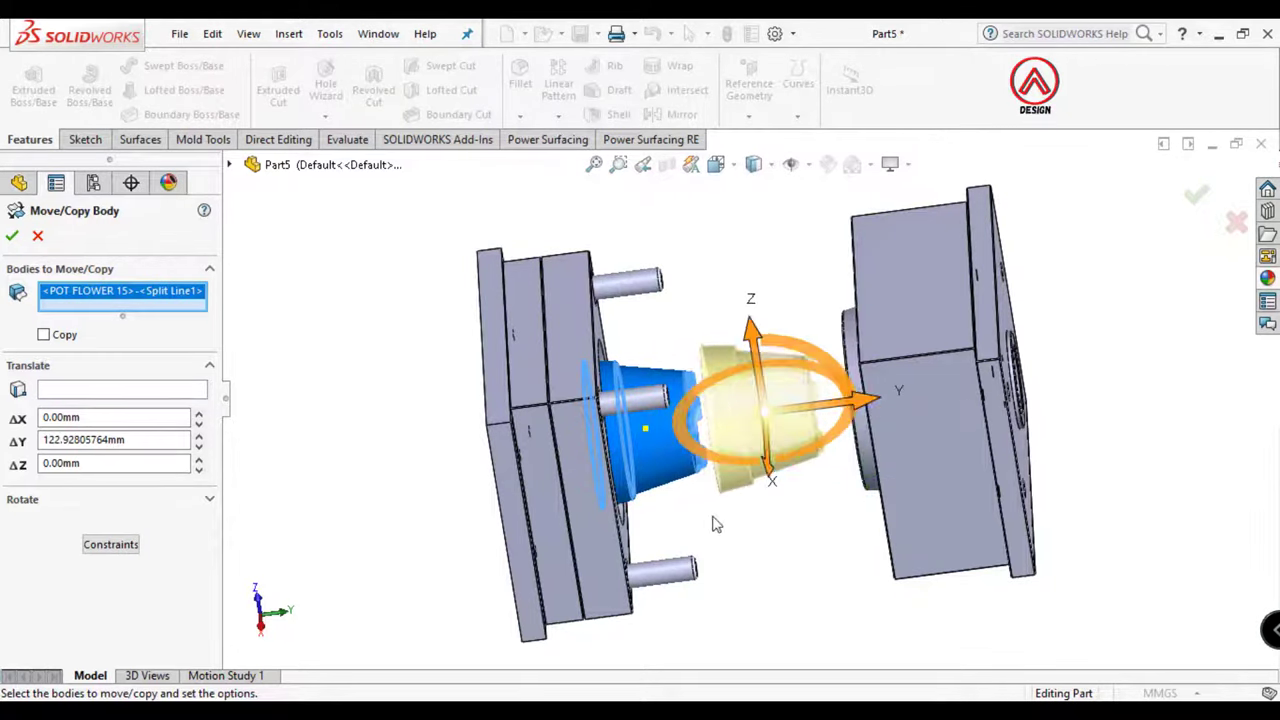
pyautogui.moveTo(713, 524); pyautogui.dragTo(660, 440, button='middle')
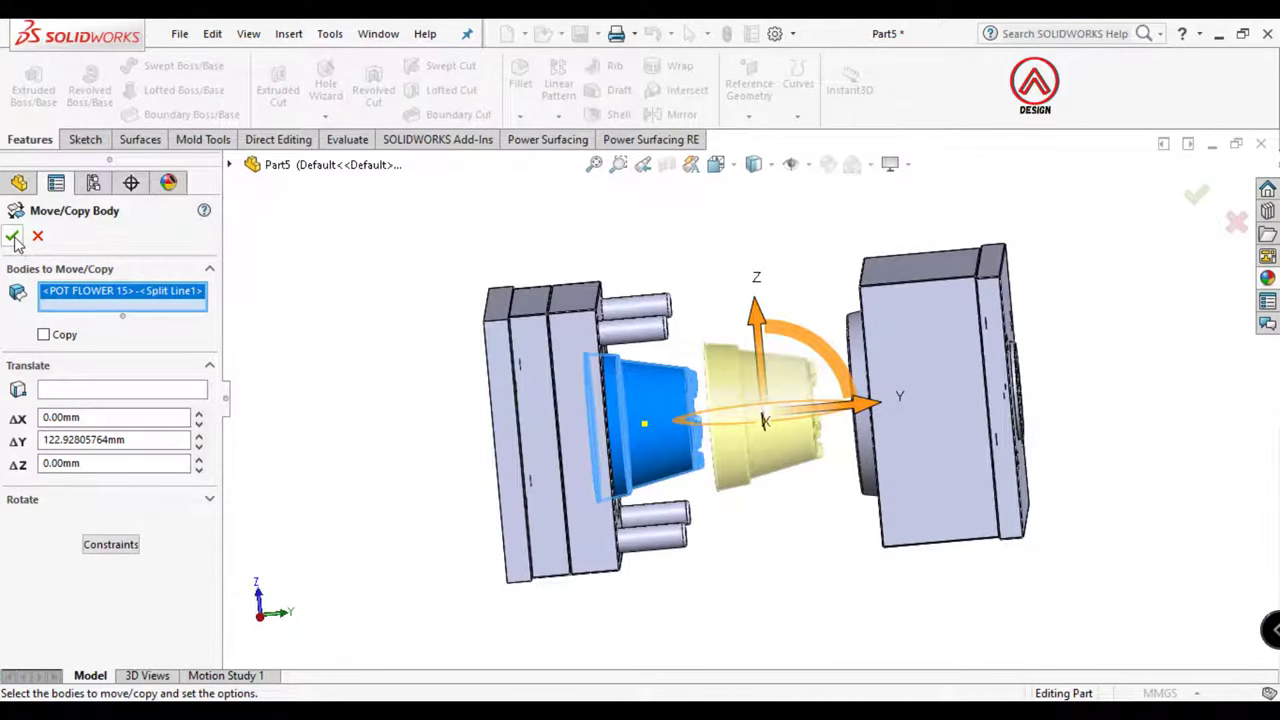
pyautogui.scroll(2, 777, 357)
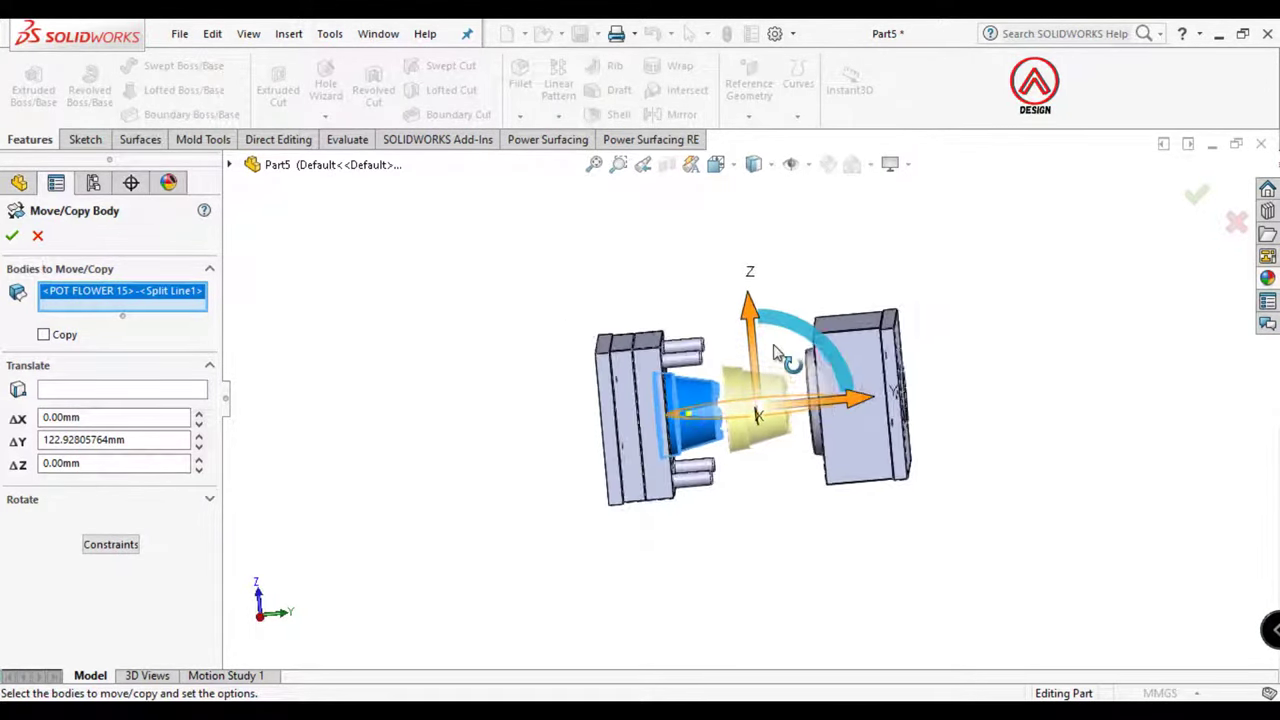
pyautogui.scroll(-1, 712, 413)
pyautogui.moveTo(658, 393); pyautogui.dragTo(717, 440, button='middle')
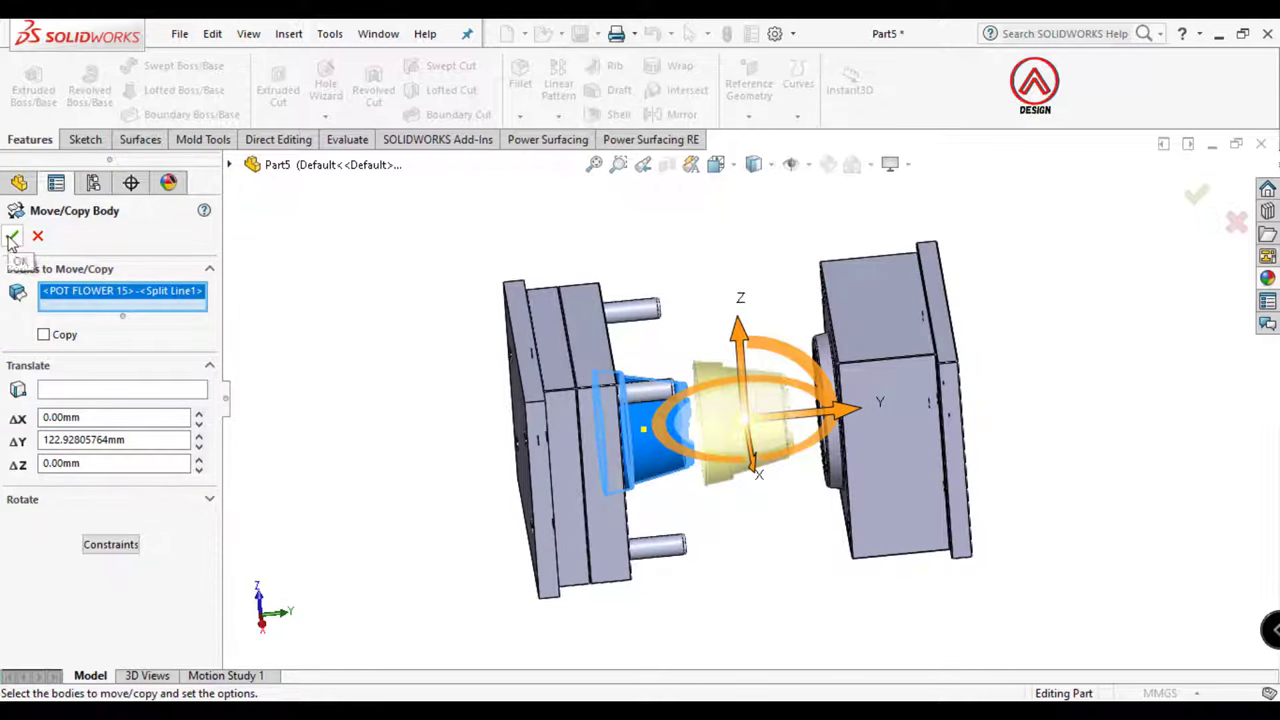
pyautogui.moveTo(858, 412); pyautogui.dragTo(877, 416)
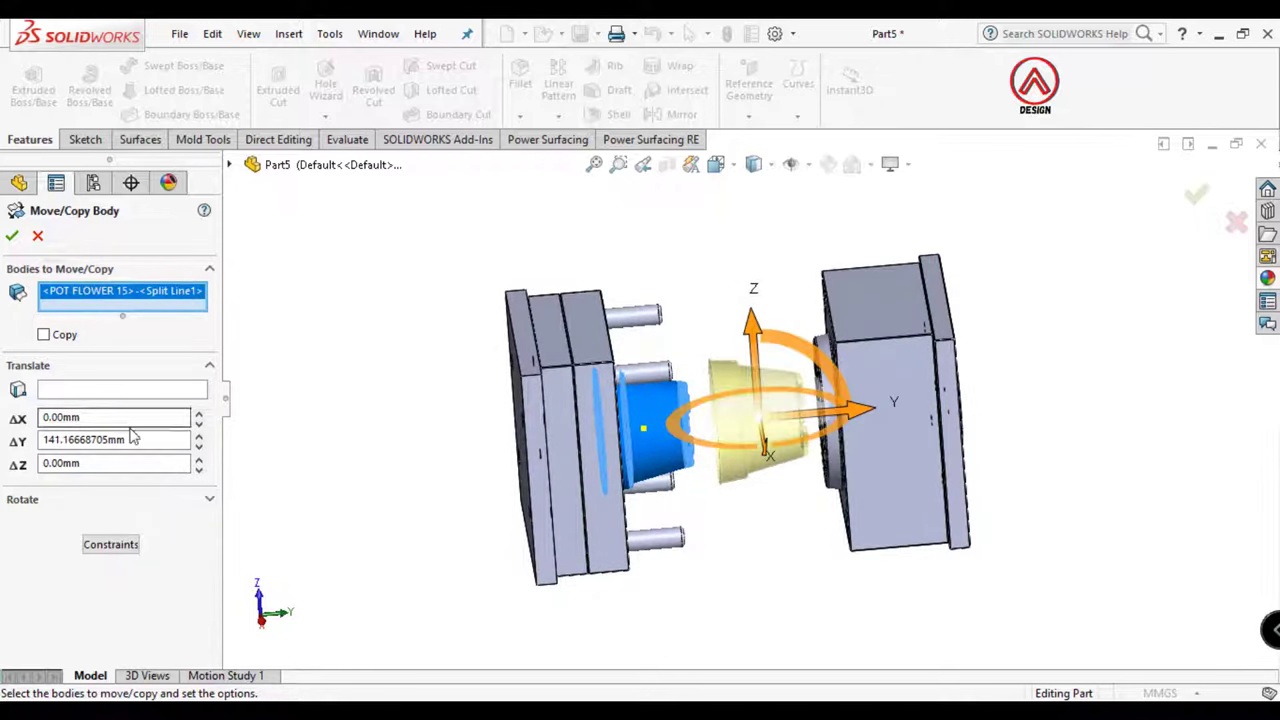
pyautogui.write('0')
pyautogui.press('Return')
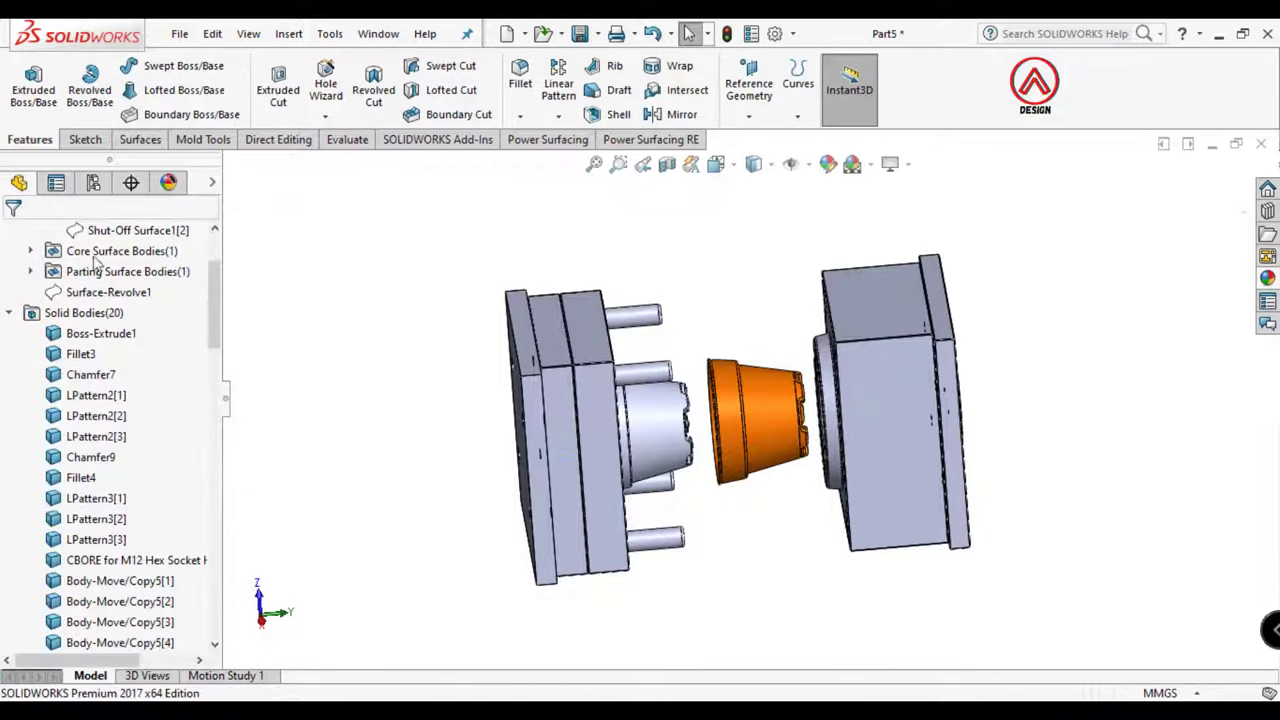
# Try the Split feature on a plate face, then cancel it without splitting
pyautogui.click(292, 36)
pyautogui.moveTo(320, 123)
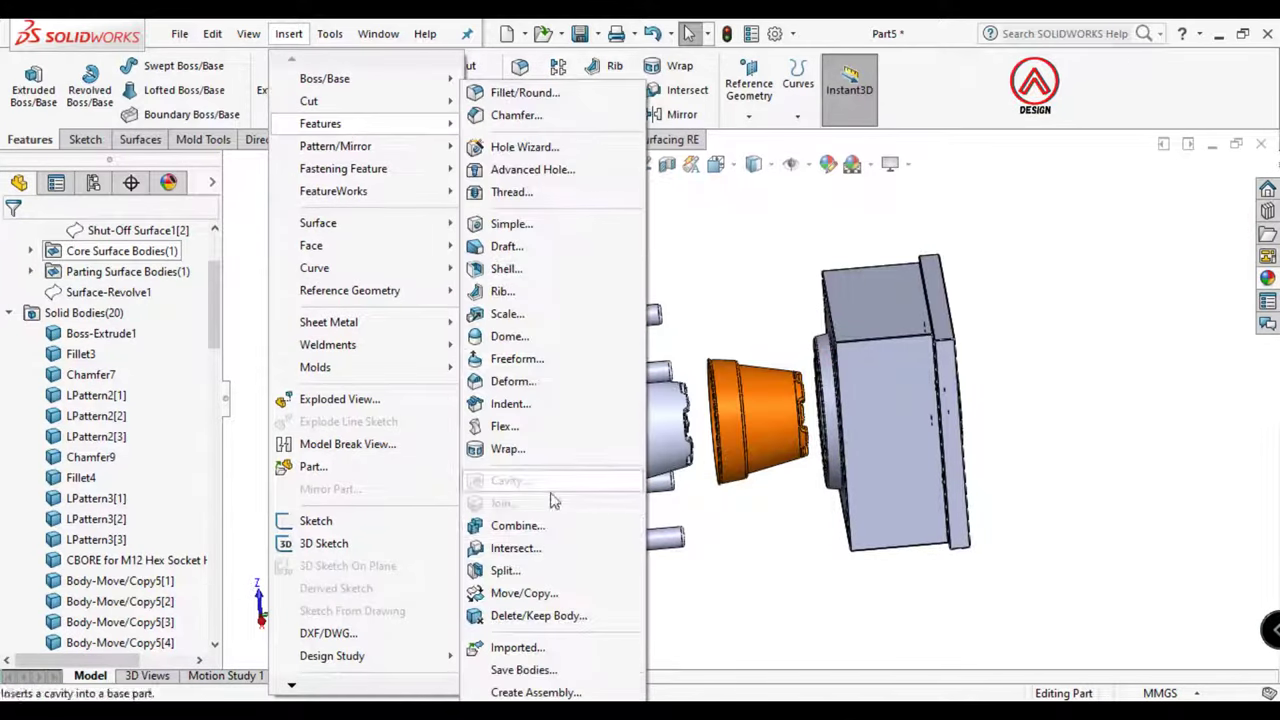
pyautogui.click(505, 570)
pyautogui.click(598, 470)
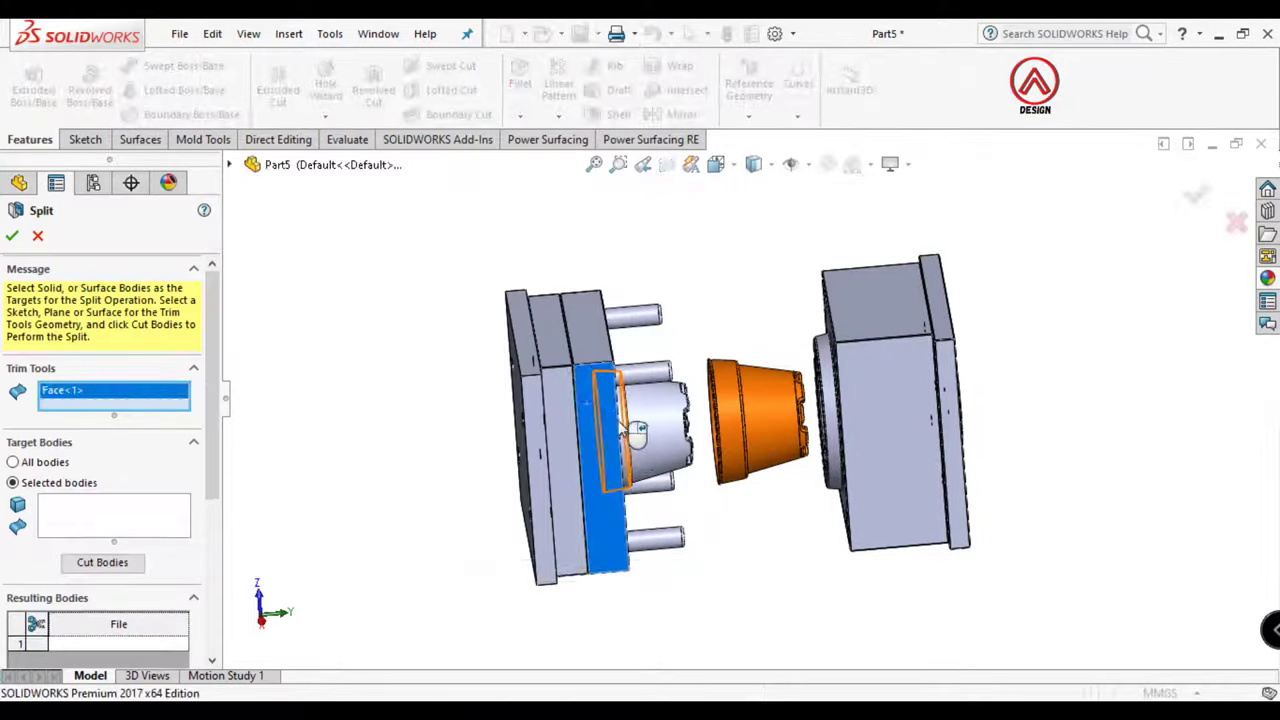
pyautogui.moveTo(560, 470); pyautogui.dragTo(434, 470, button='middle')
pyautogui.click(38, 236)
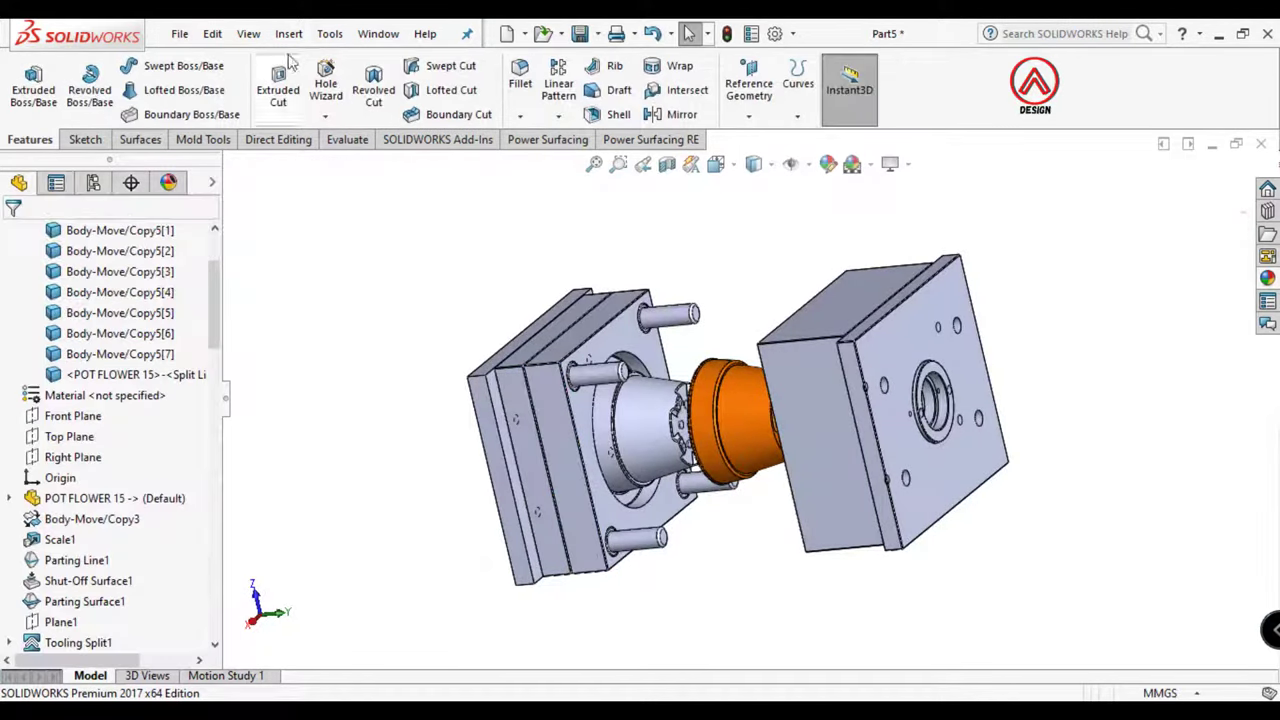
# In Move/Copy Bodies, select the Fillet3 stripper plate plus LPattern2 and Chamfer7 pin bodies
pyautogui.click(292, 36)
pyautogui.moveTo(320, 123)
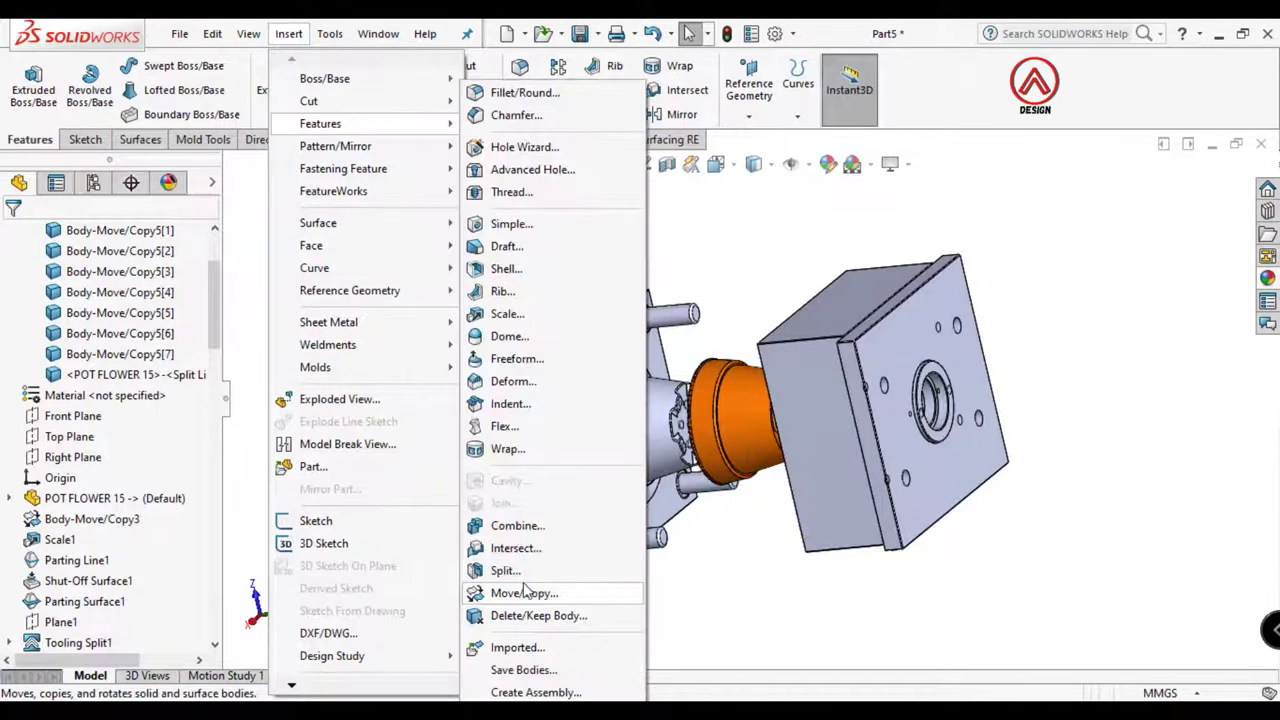
pyautogui.click(524, 593)
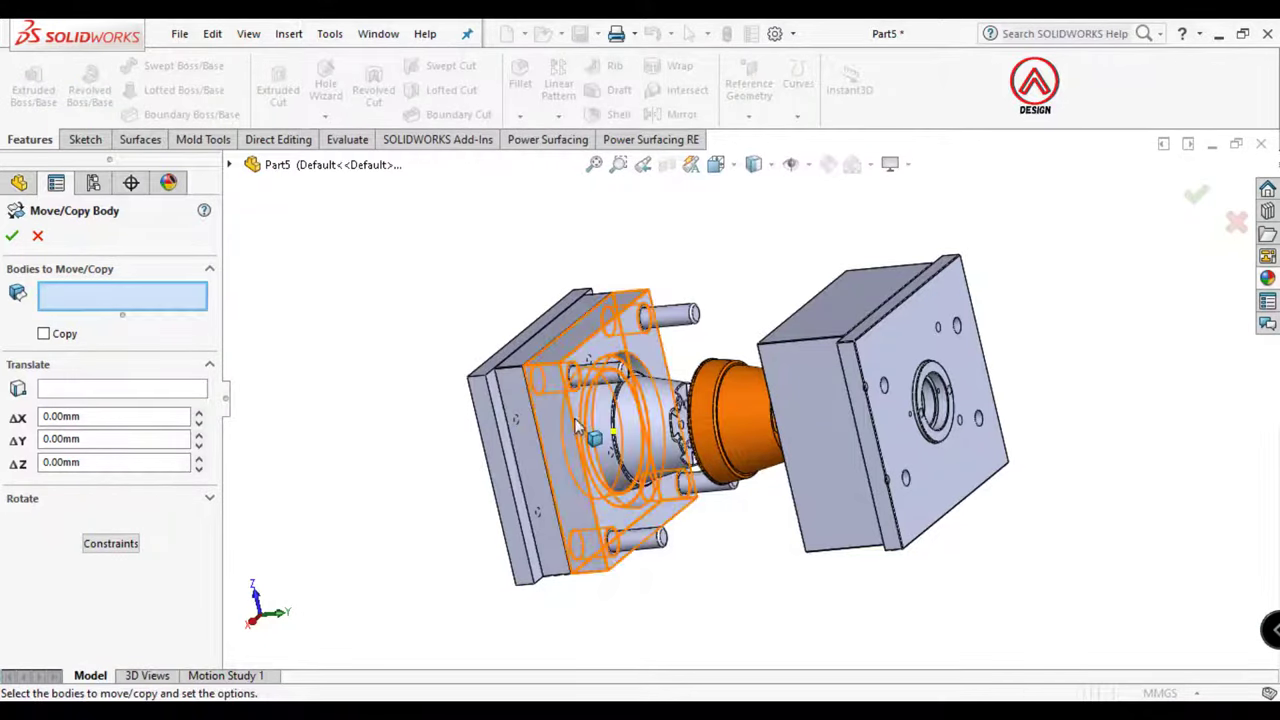
pyautogui.click(655, 335)
pyautogui.scroll(-8, 660, 333)
pyautogui.click(660, 333)
pyautogui.scroll(5, 697, 348)
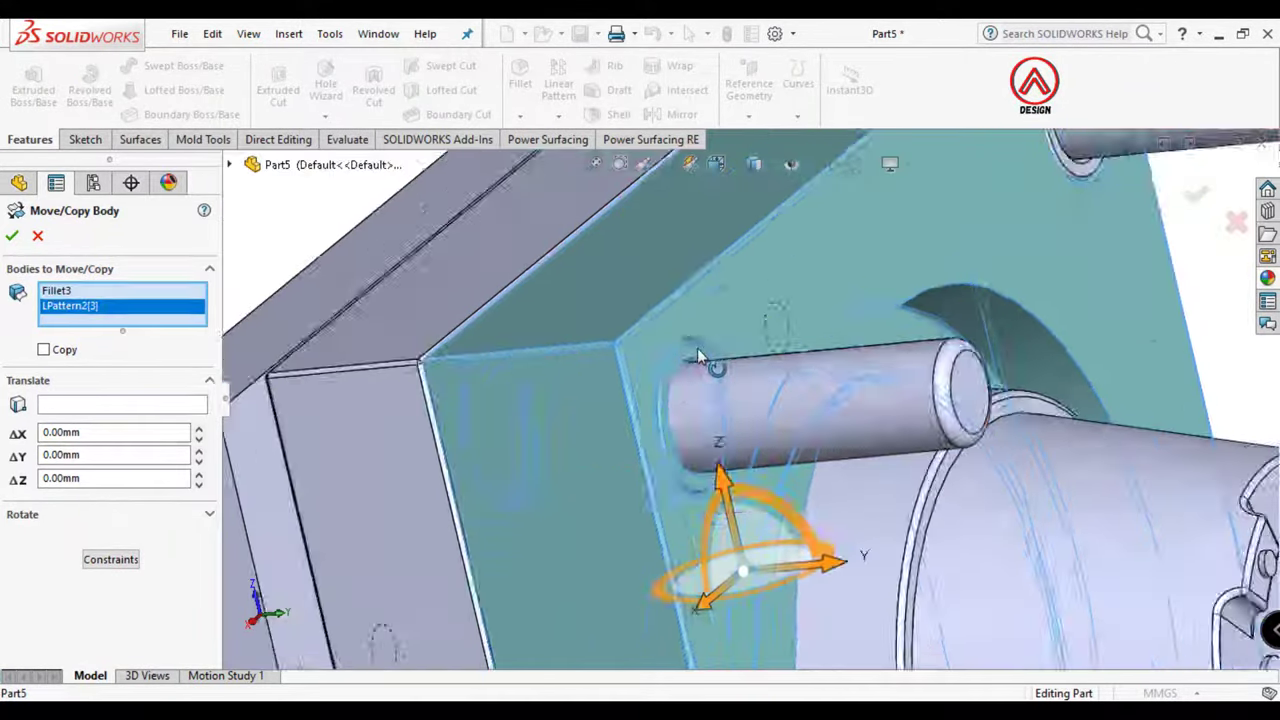
pyautogui.scroll(-4, 897, 303)
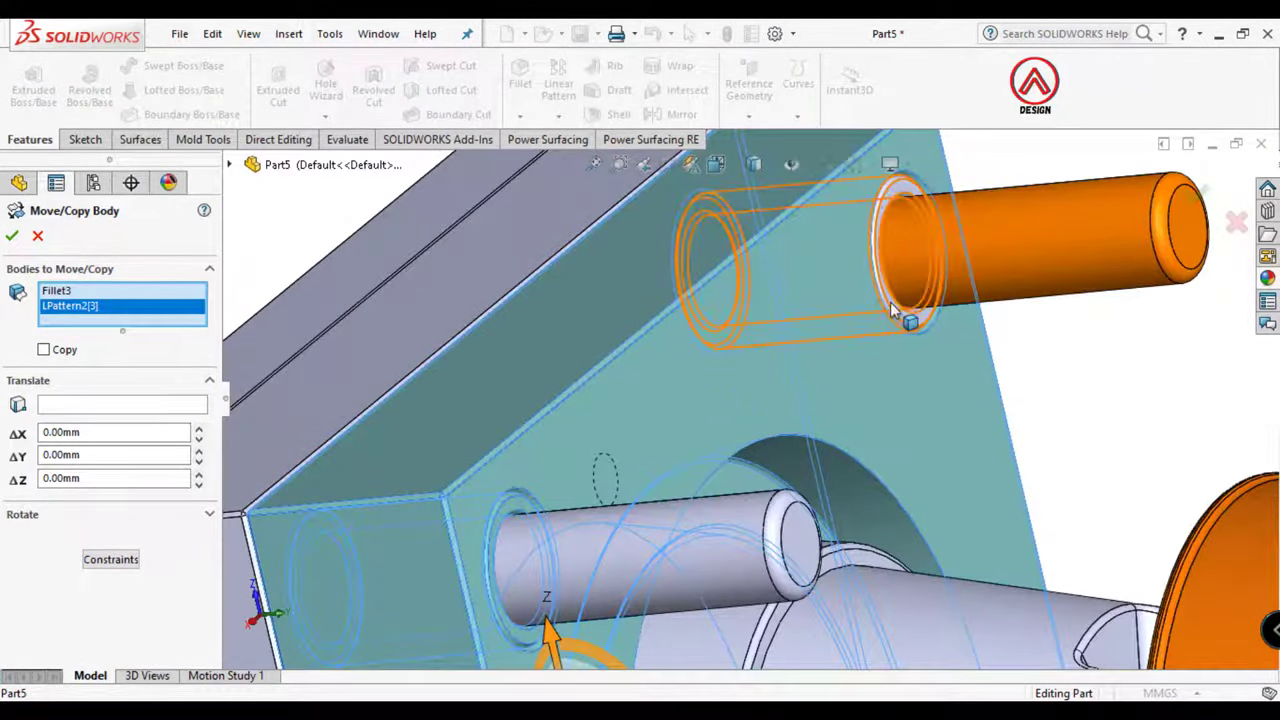
pyautogui.click(893, 310)
pyautogui.scroll(5, 893, 310)
pyautogui.scroll(-5, 808, 505)
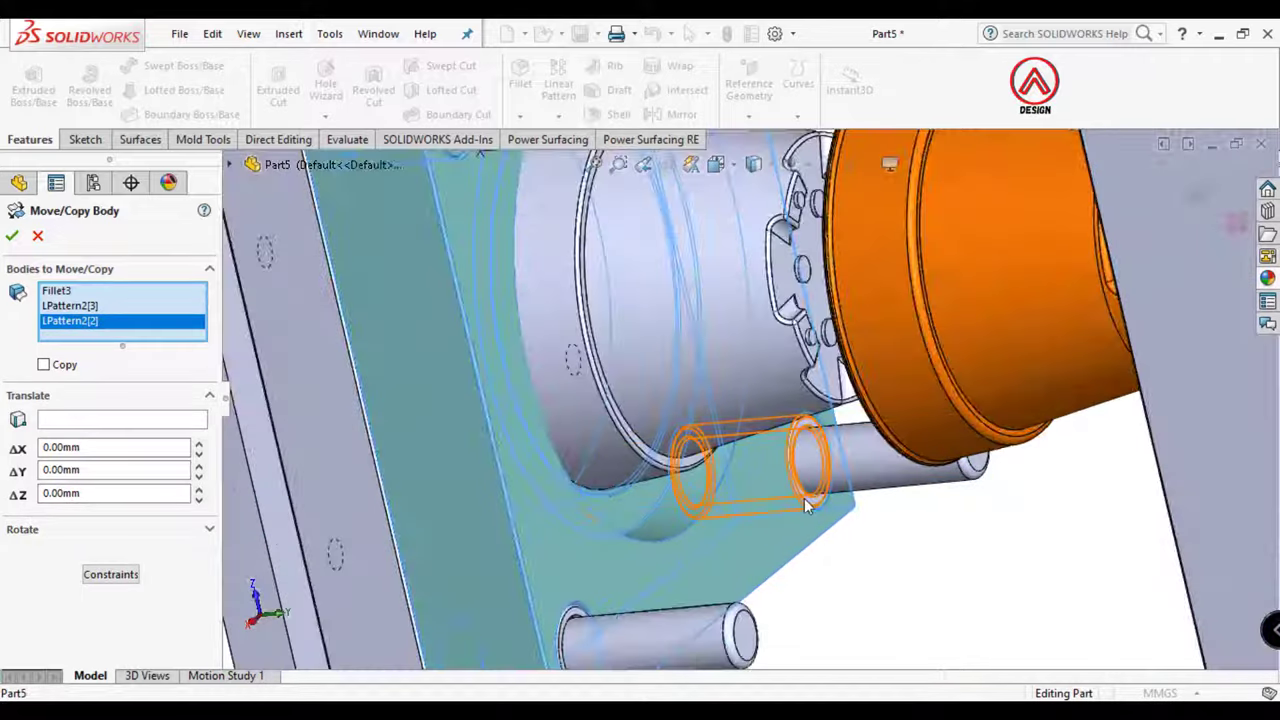
pyautogui.click(566, 622)
pyautogui.click(530, 596)
pyautogui.scroll(5, 530, 596)
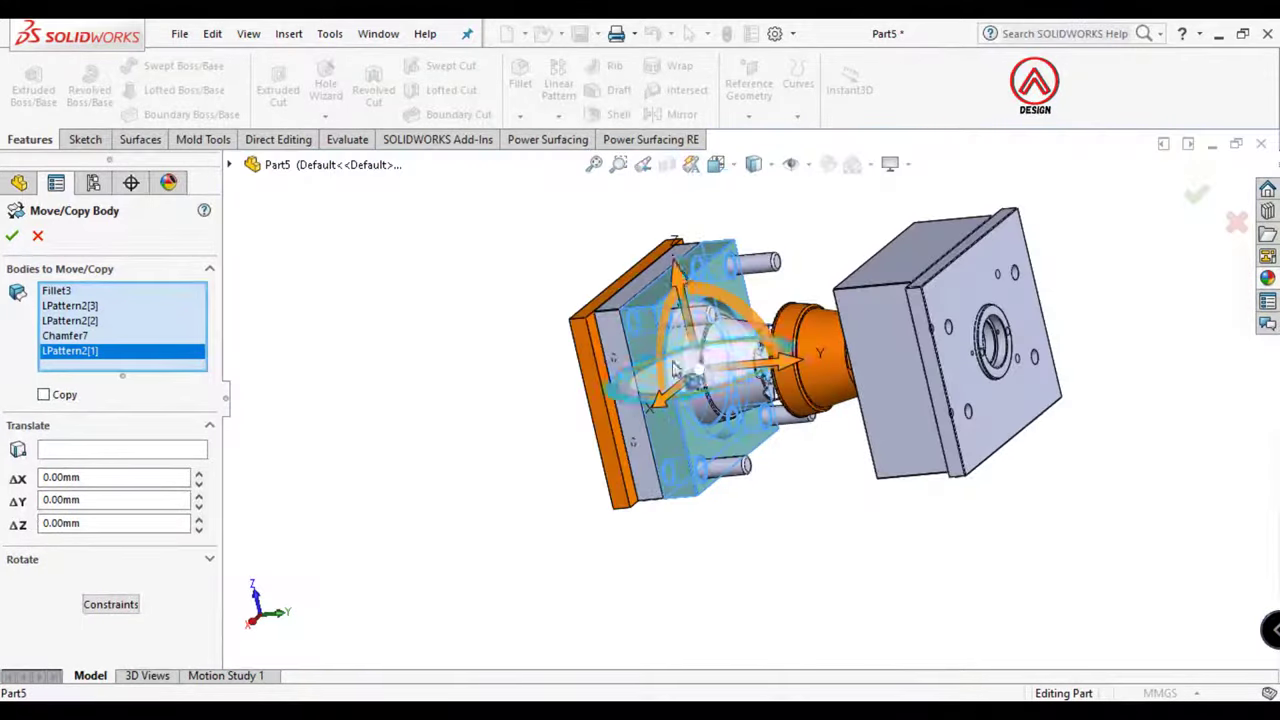
pyautogui.scroll(-4, 706, 402)
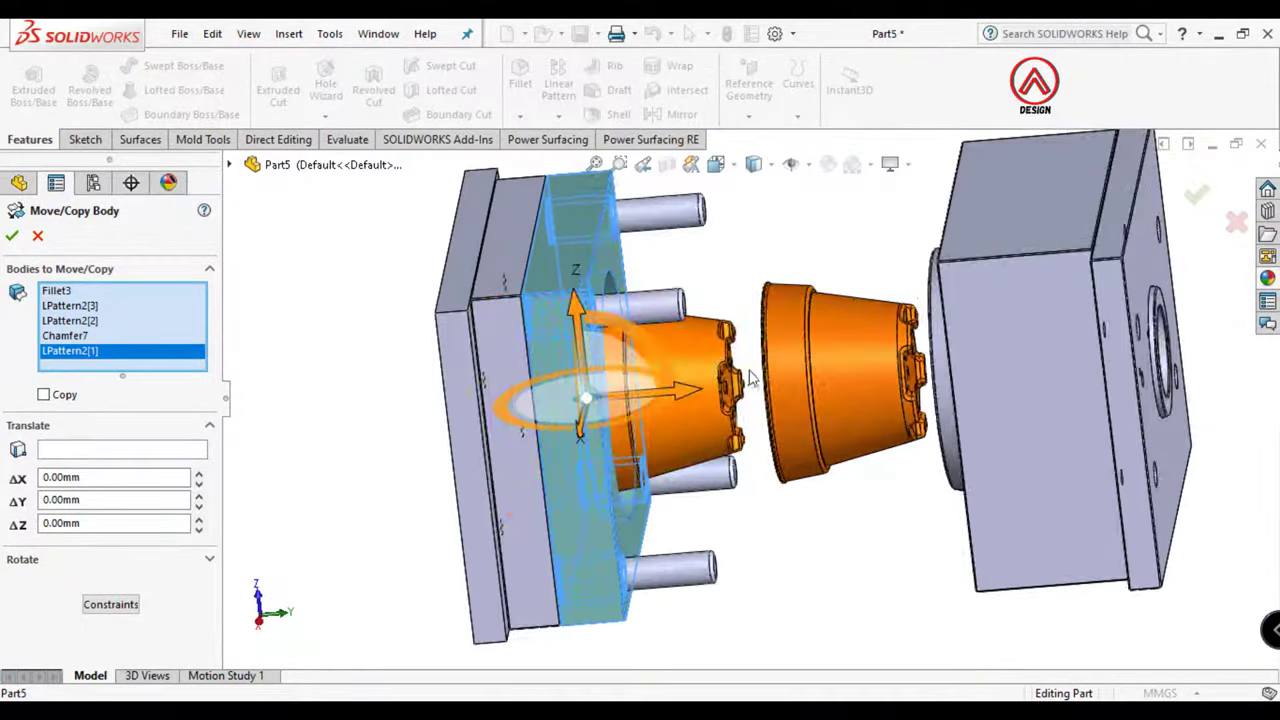
pyautogui.scroll(2, 706, 402)
# Offset the selected plate and pin bodies by ΔY = 90 mm and apply the move
pyautogui.moveTo(738, 385)
pyautogui.mouseDown()
pyautogui.moveTo(810, 397)
pyautogui.moveTo(790, 410)
pyautogui.mouseUp()
pyautogui.moveTo(777, 470); pyautogui.dragTo(700, 408, button='middle')
pyautogui.moveTo(800, 397); pyautogui.dragTo(790, 410)
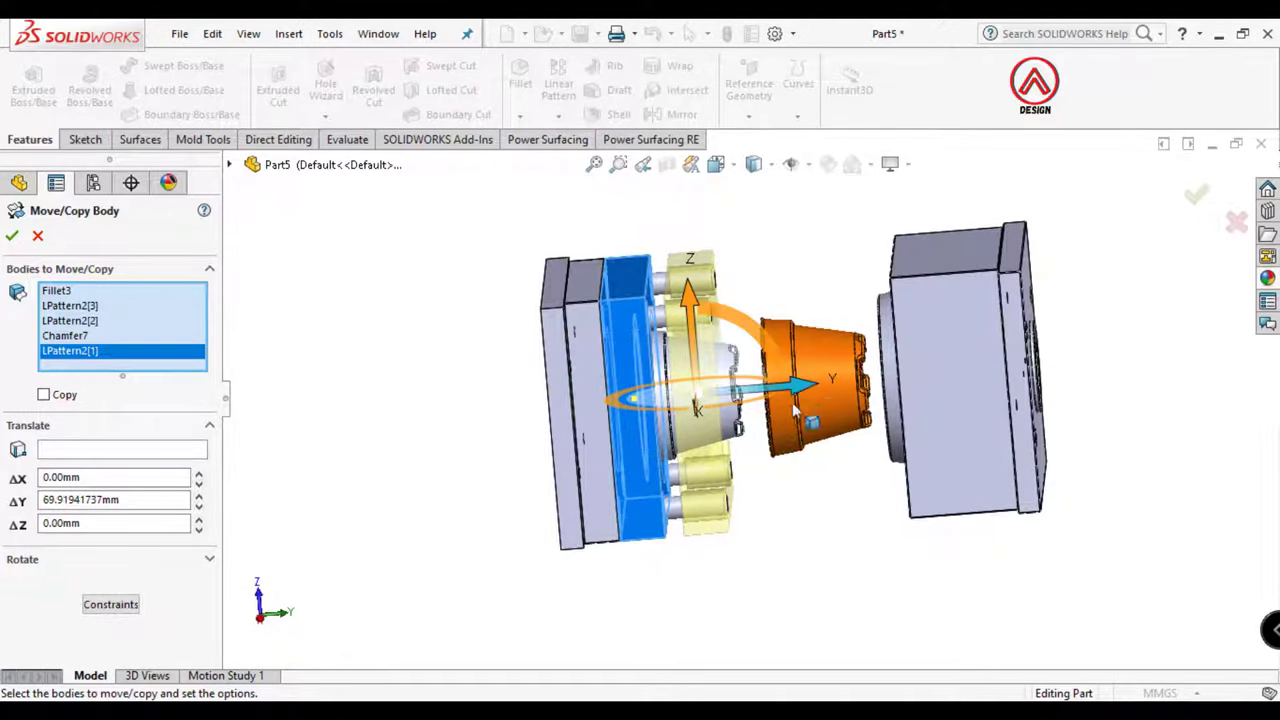
pyautogui.moveTo(790, 460)
pyautogui.mouseDown(button='middle')
pyautogui.moveTo(790, 578)
pyautogui.moveTo(786, 506)
pyautogui.moveTo(750, 476)
pyautogui.moveTo(771, 500)
pyautogui.mouseUp(button='middle')
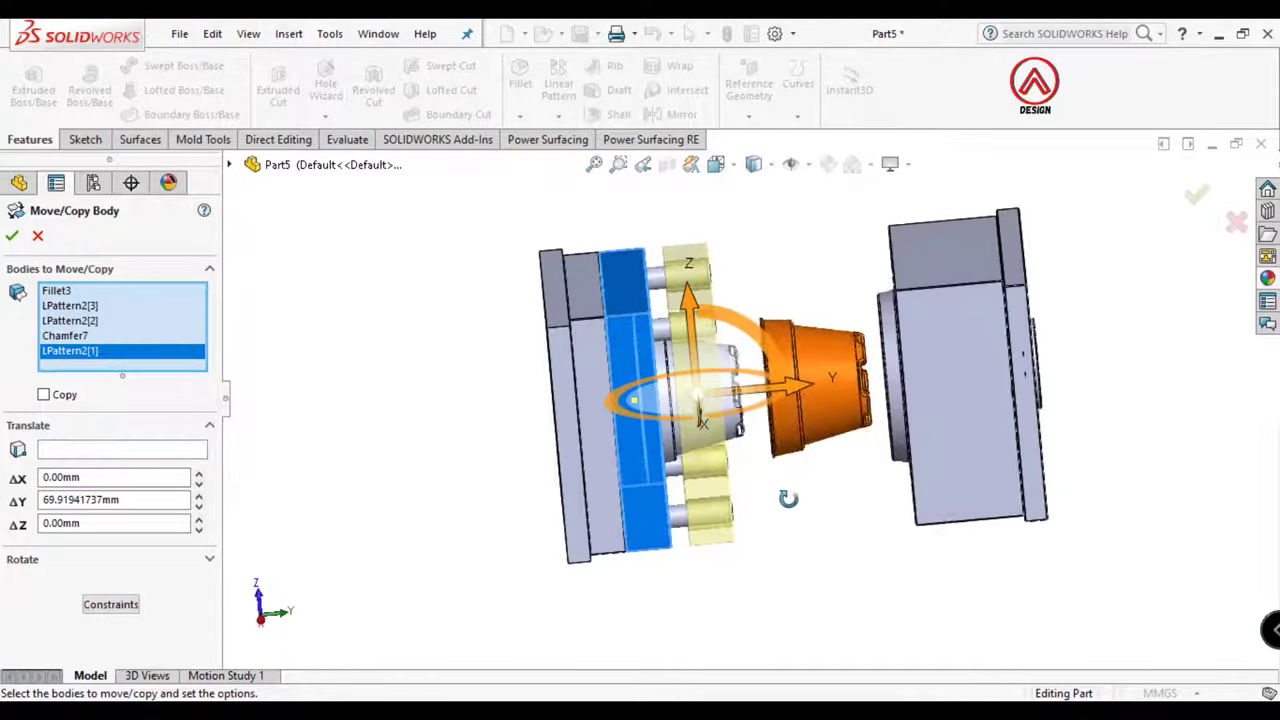
pyautogui.scroll(-2, 789, 399)
pyautogui.moveTo(760, 390)
pyautogui.mouseDown()
pyautogui.moveTo(785, 393)
pyautogui.moveTo(768, 387)
pyautogui.mouseUp()
pyautogui.write('9')
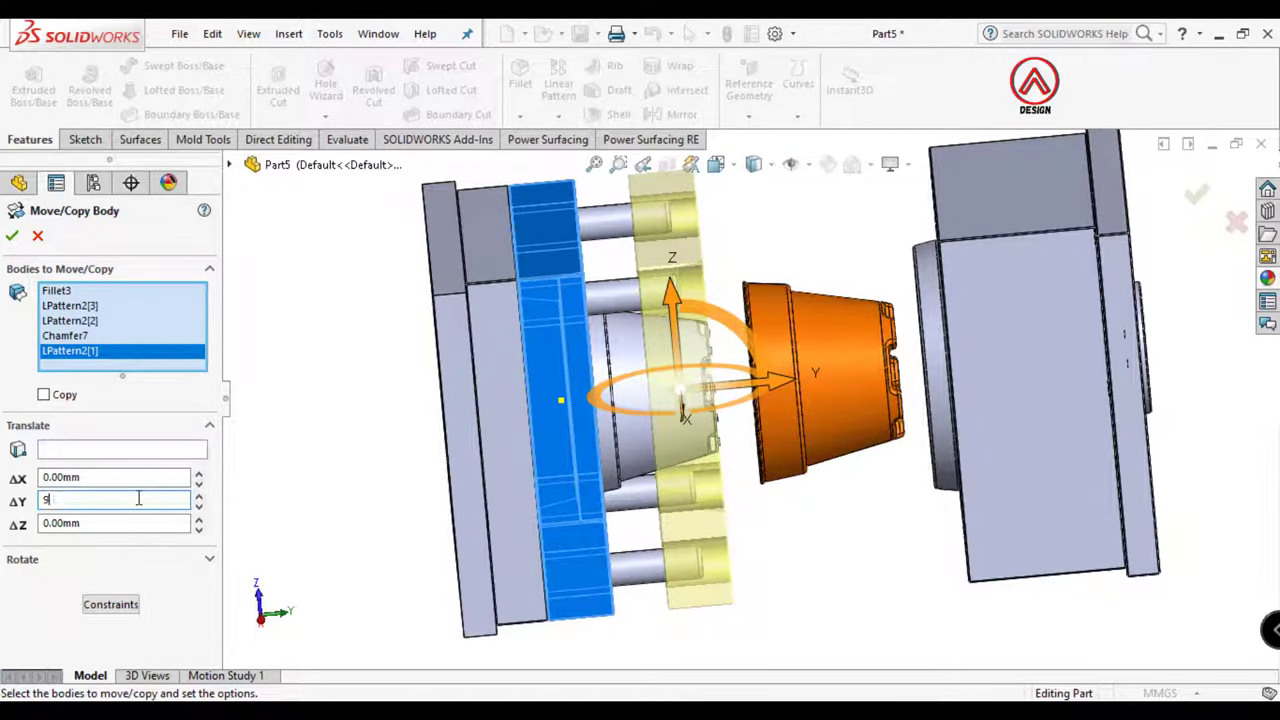
pyautogui.write('0')
pyautogui.press('Return')
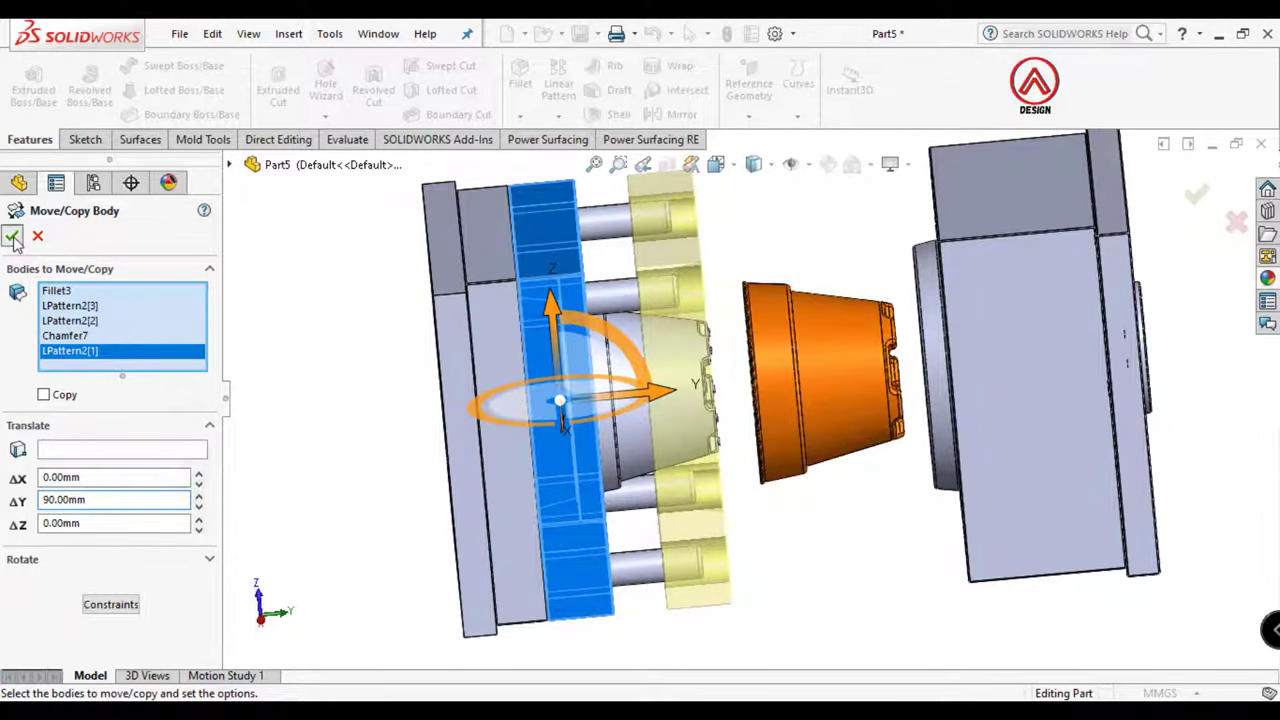
pyautogui.click(12, 237)
pyautogui.scroll(3, 834, 517)
pyautogui.moveTo(834, 517); pyautogui.dragTo(662, 669, button='middle')
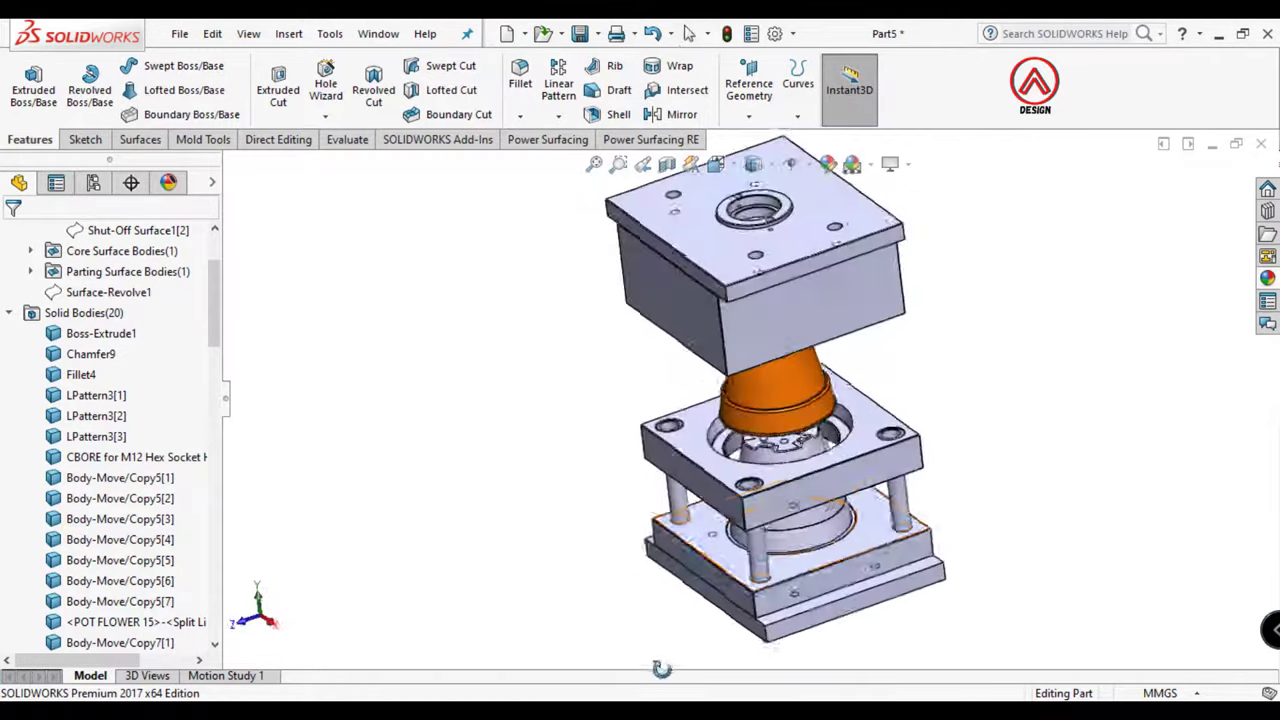
pyautogui.scroll(-3, 737, 510)
pyautogui.click(622, 468)
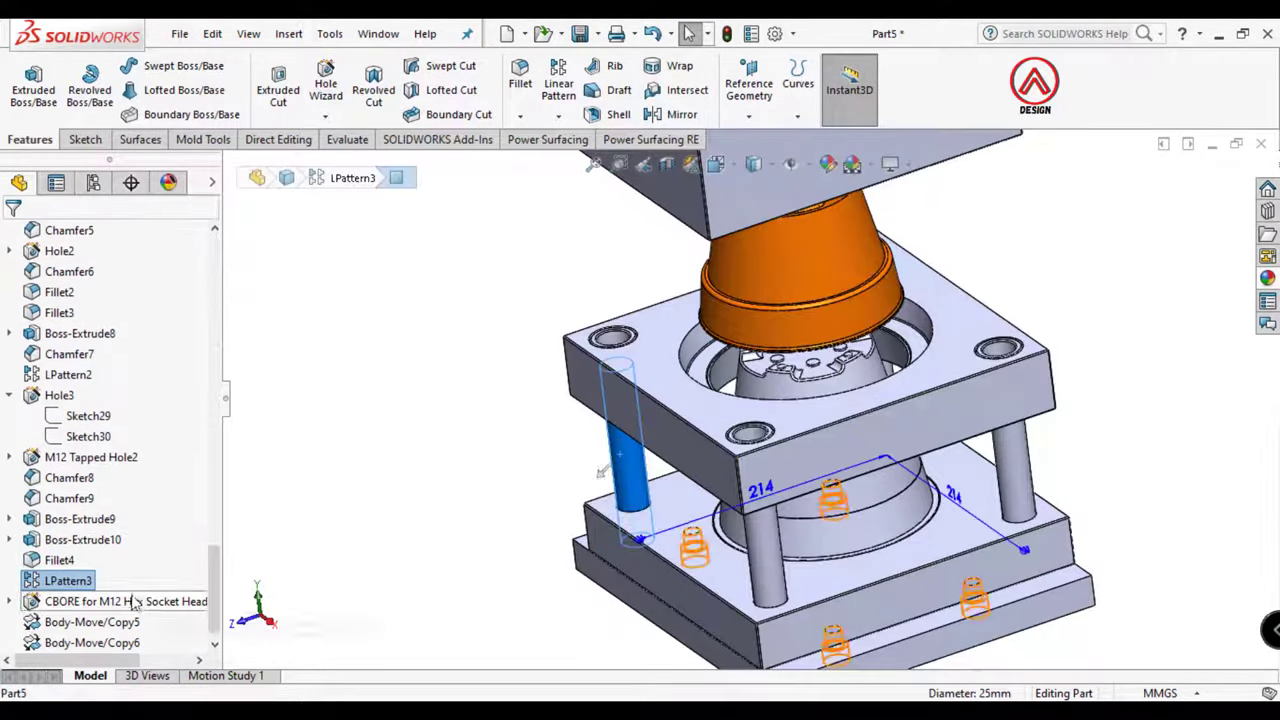
pyautogui.click(55, 530)
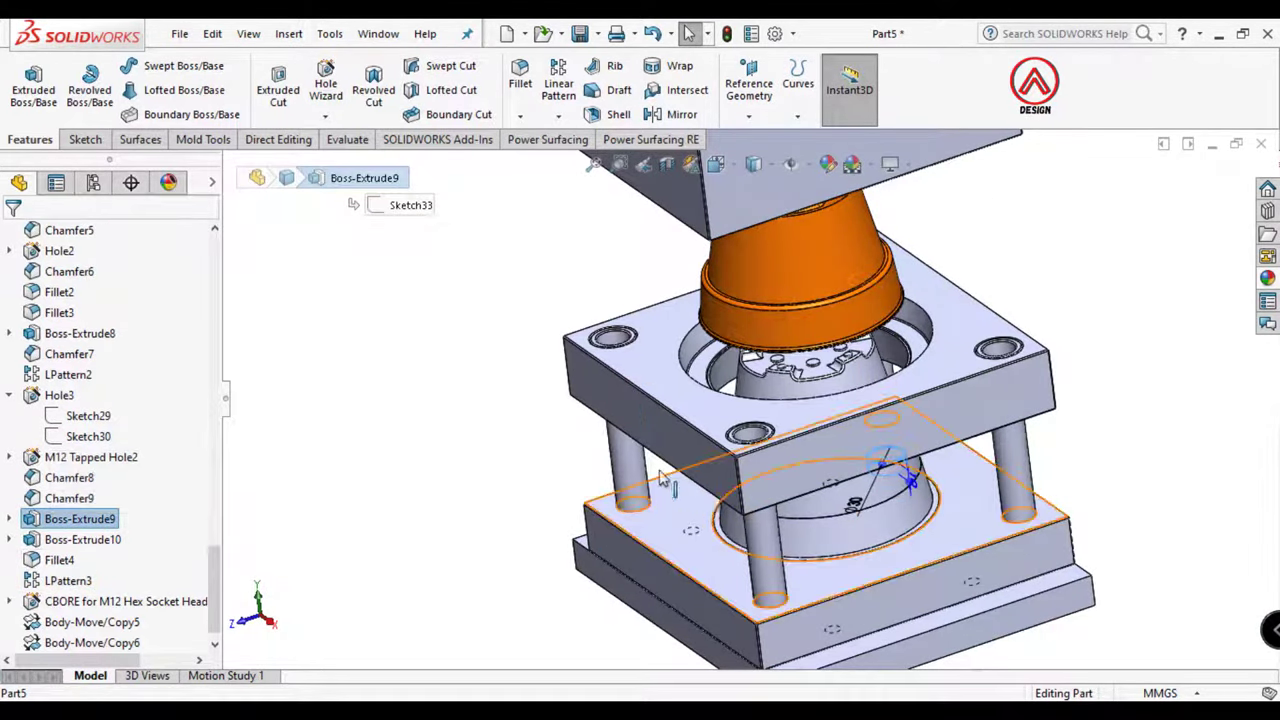
pyautogui.click(68, 580)
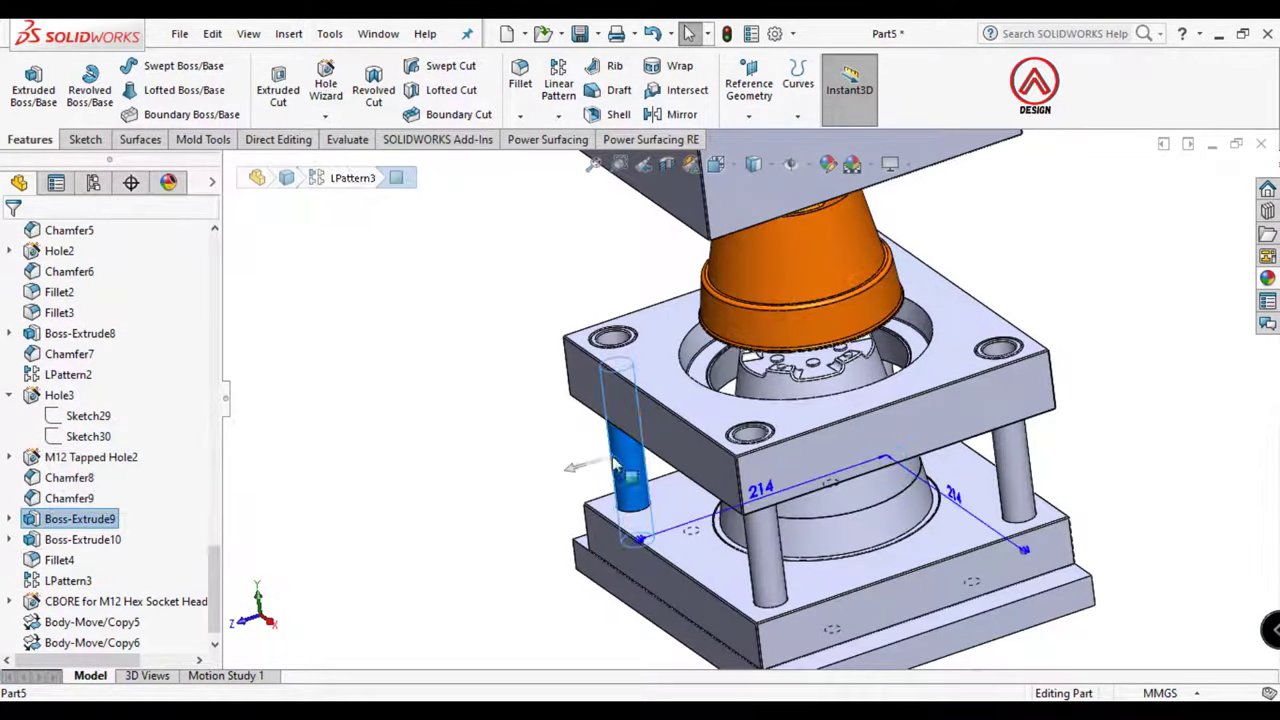
pyautogui.click(46, 520)
pyautogui.click(46, 540)
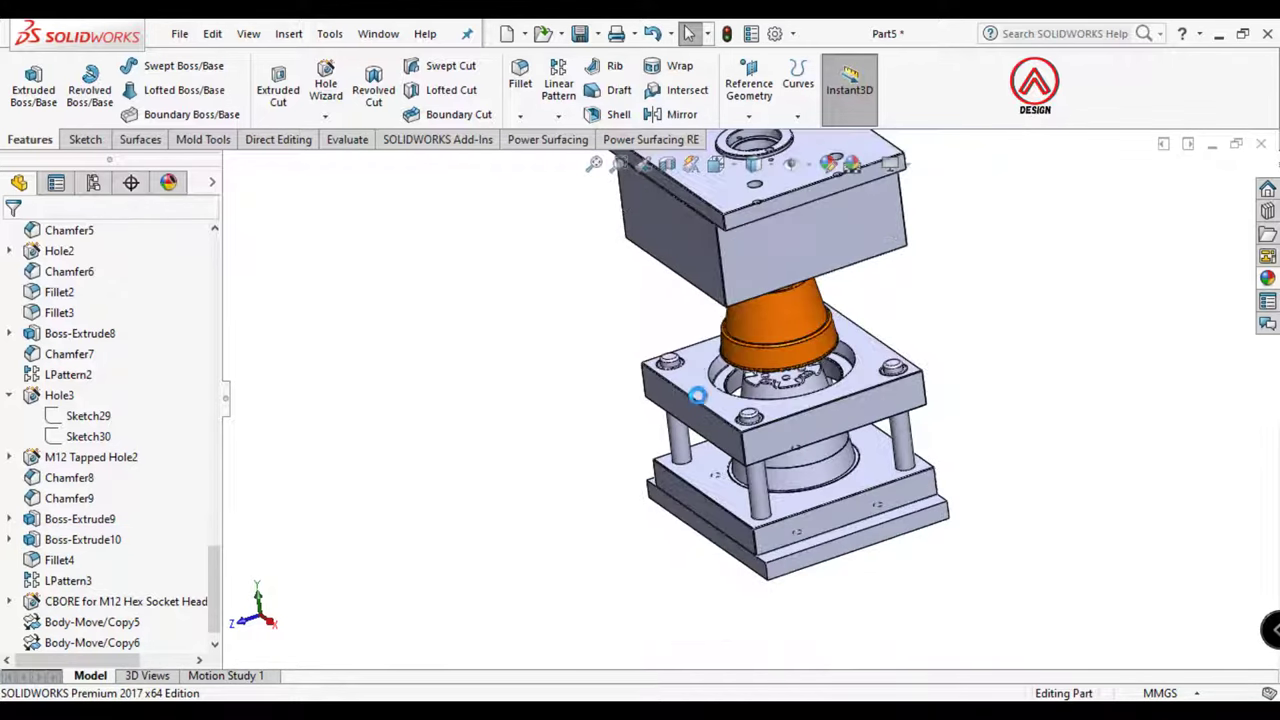
pyautogui.moveTo(968, 316)
pyautogui.mouseDown(button='middle')
pyautogui.moveTo(762, 325)
pyautogui.moveTo(752, 410)
pyautogui.moveTo(683, 360)
pyautogui.moveTo(757, 405)
pyautogui.mouseUp(button='middle')
pyautogui.scroll(2, 762, 325)
pyautogui.scroll(-3, 752, 410)
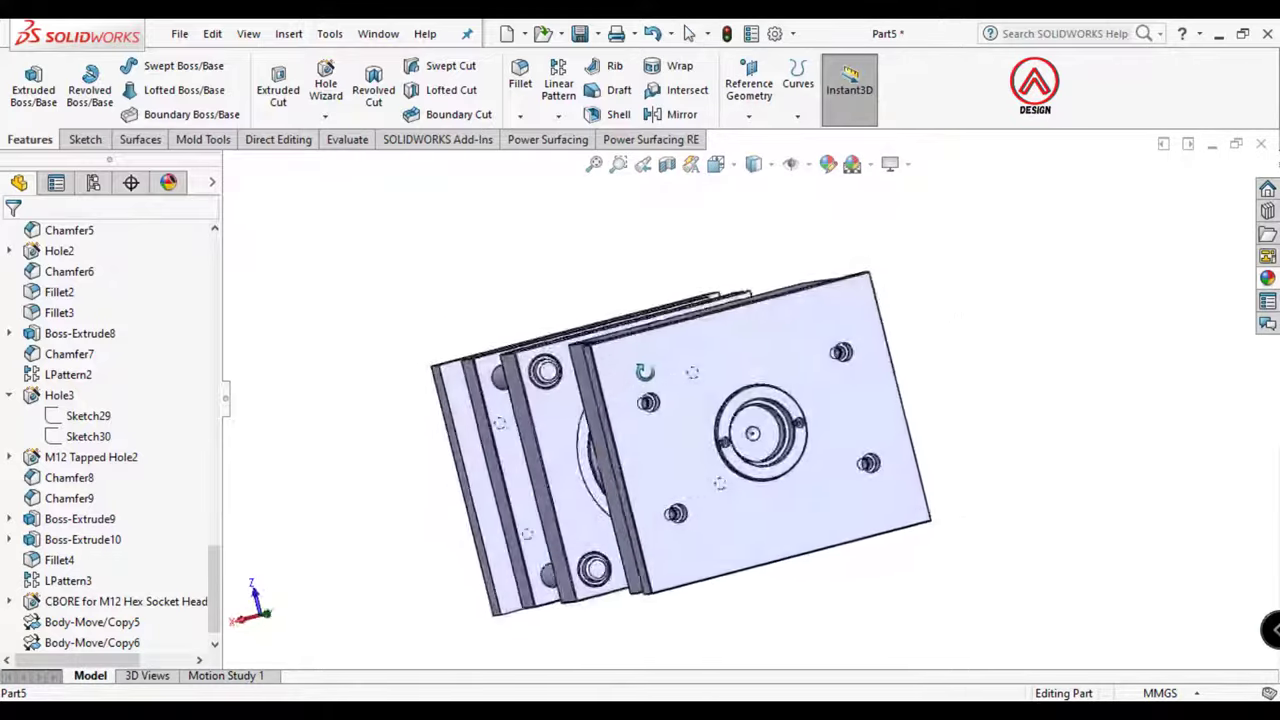
pyautogui.scroll(3, 757, 405)
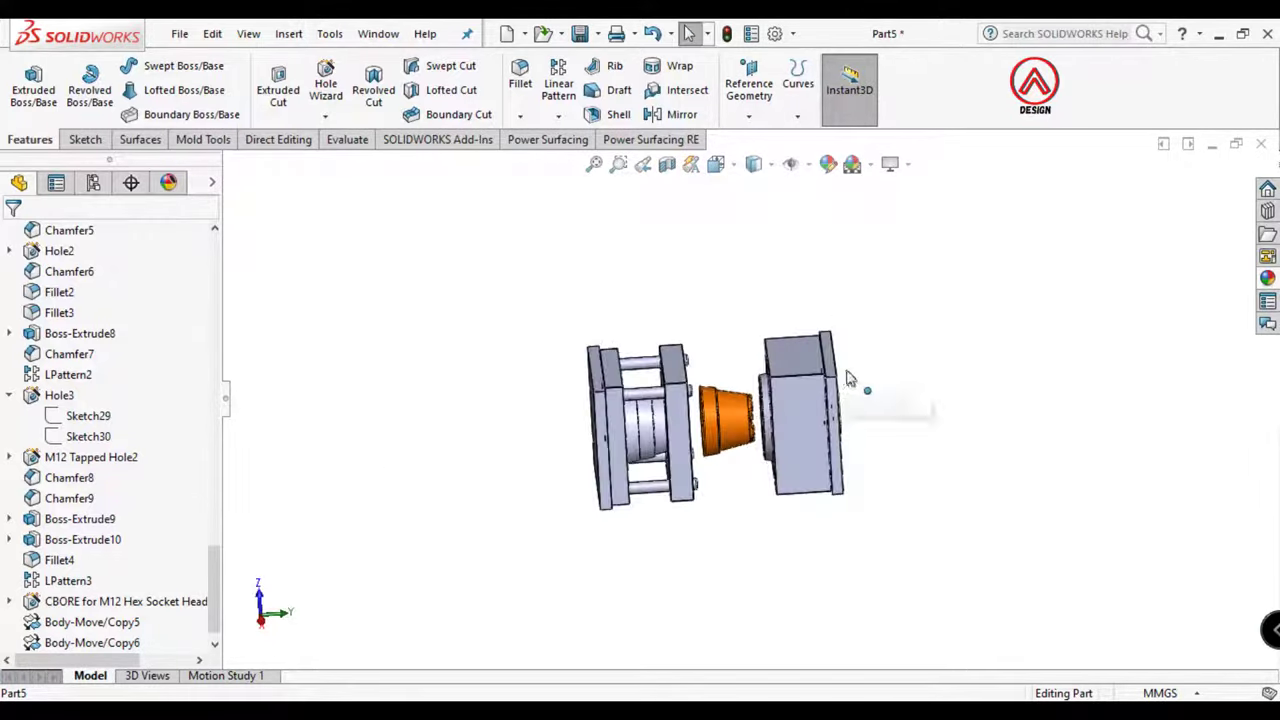
pyautogui.moveTo(846, 380); pyautogui.dragTo(829, 326, button='middle')
pyautogui.scroll(-3, 648, 444)
pyautogui.moveTo(648, 444)
pyautogui.mouseDown(button='middle')
pyautogui.moveTo(656, 478)
pyautogui.moveTo(694, 508)
pyautogui.mouseUp(button='middle')
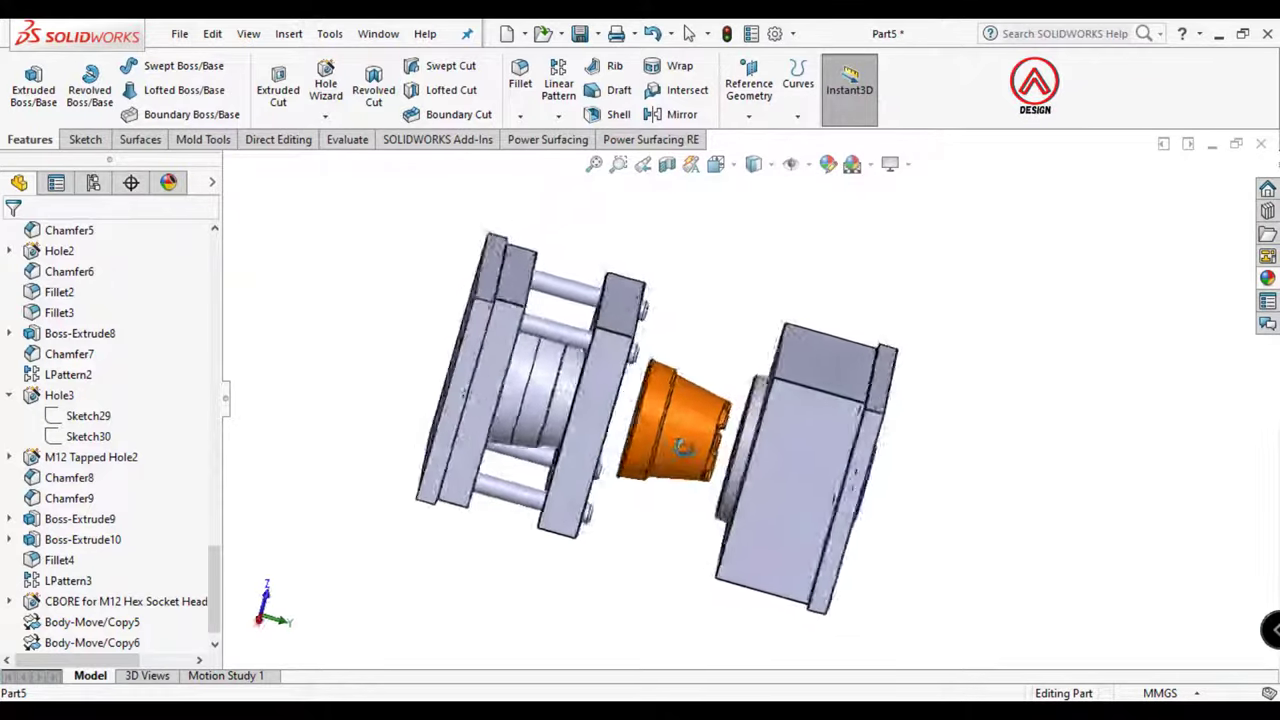
pyautogui.scroll(2, 840, 392)
pyautogui.moveTo(840, 392); pyautogui.dragTo(760, 300, button='middle')
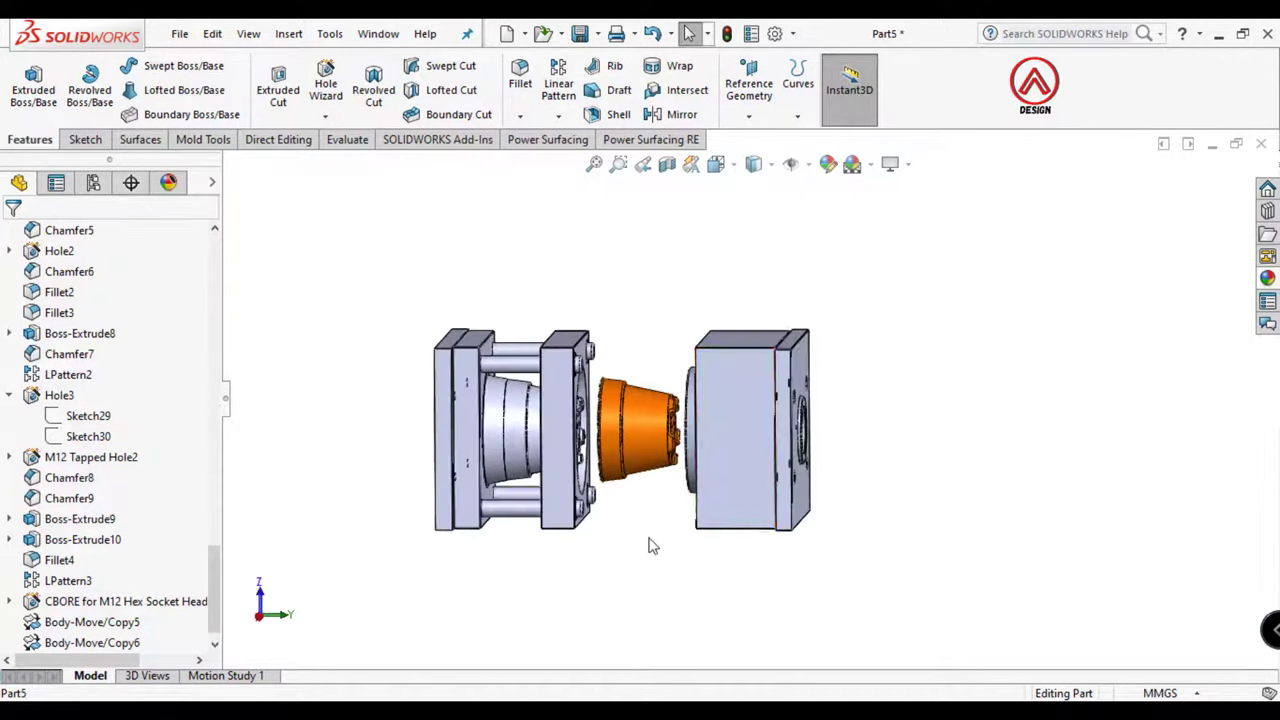
pyautogui.moveTo(650, 545); pyautogui.dragTo(633, 477, button='middle')
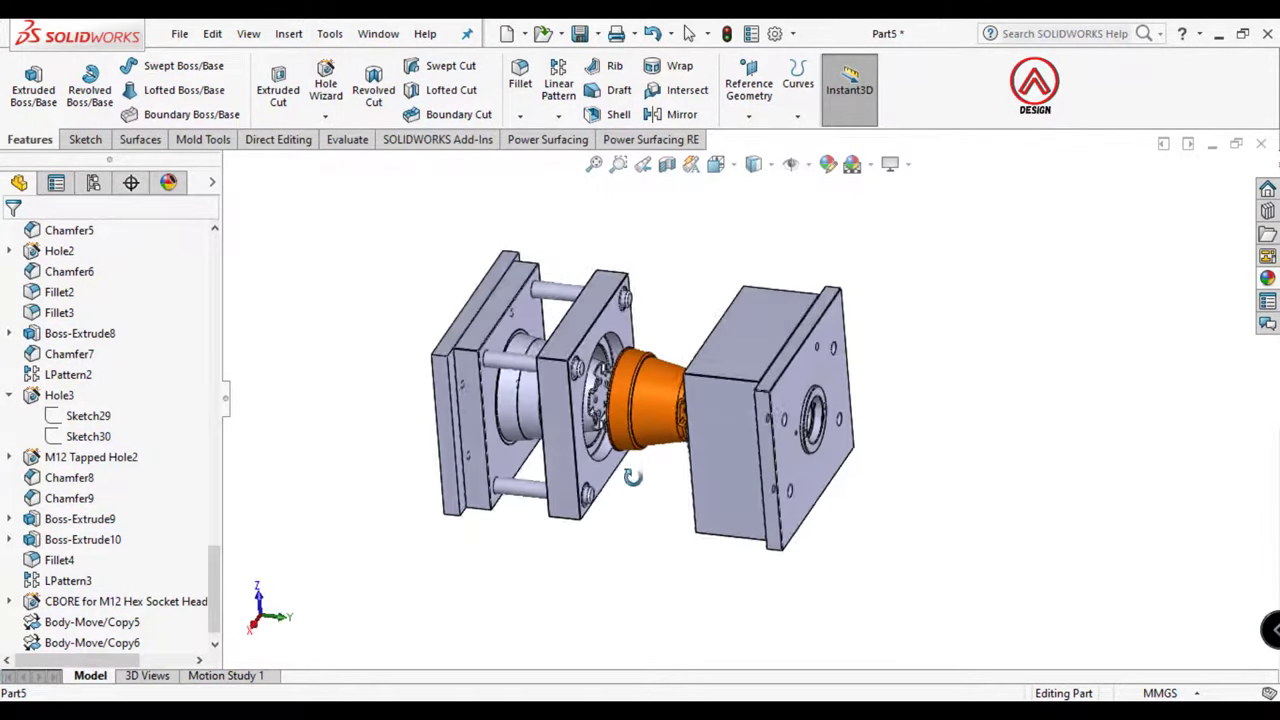